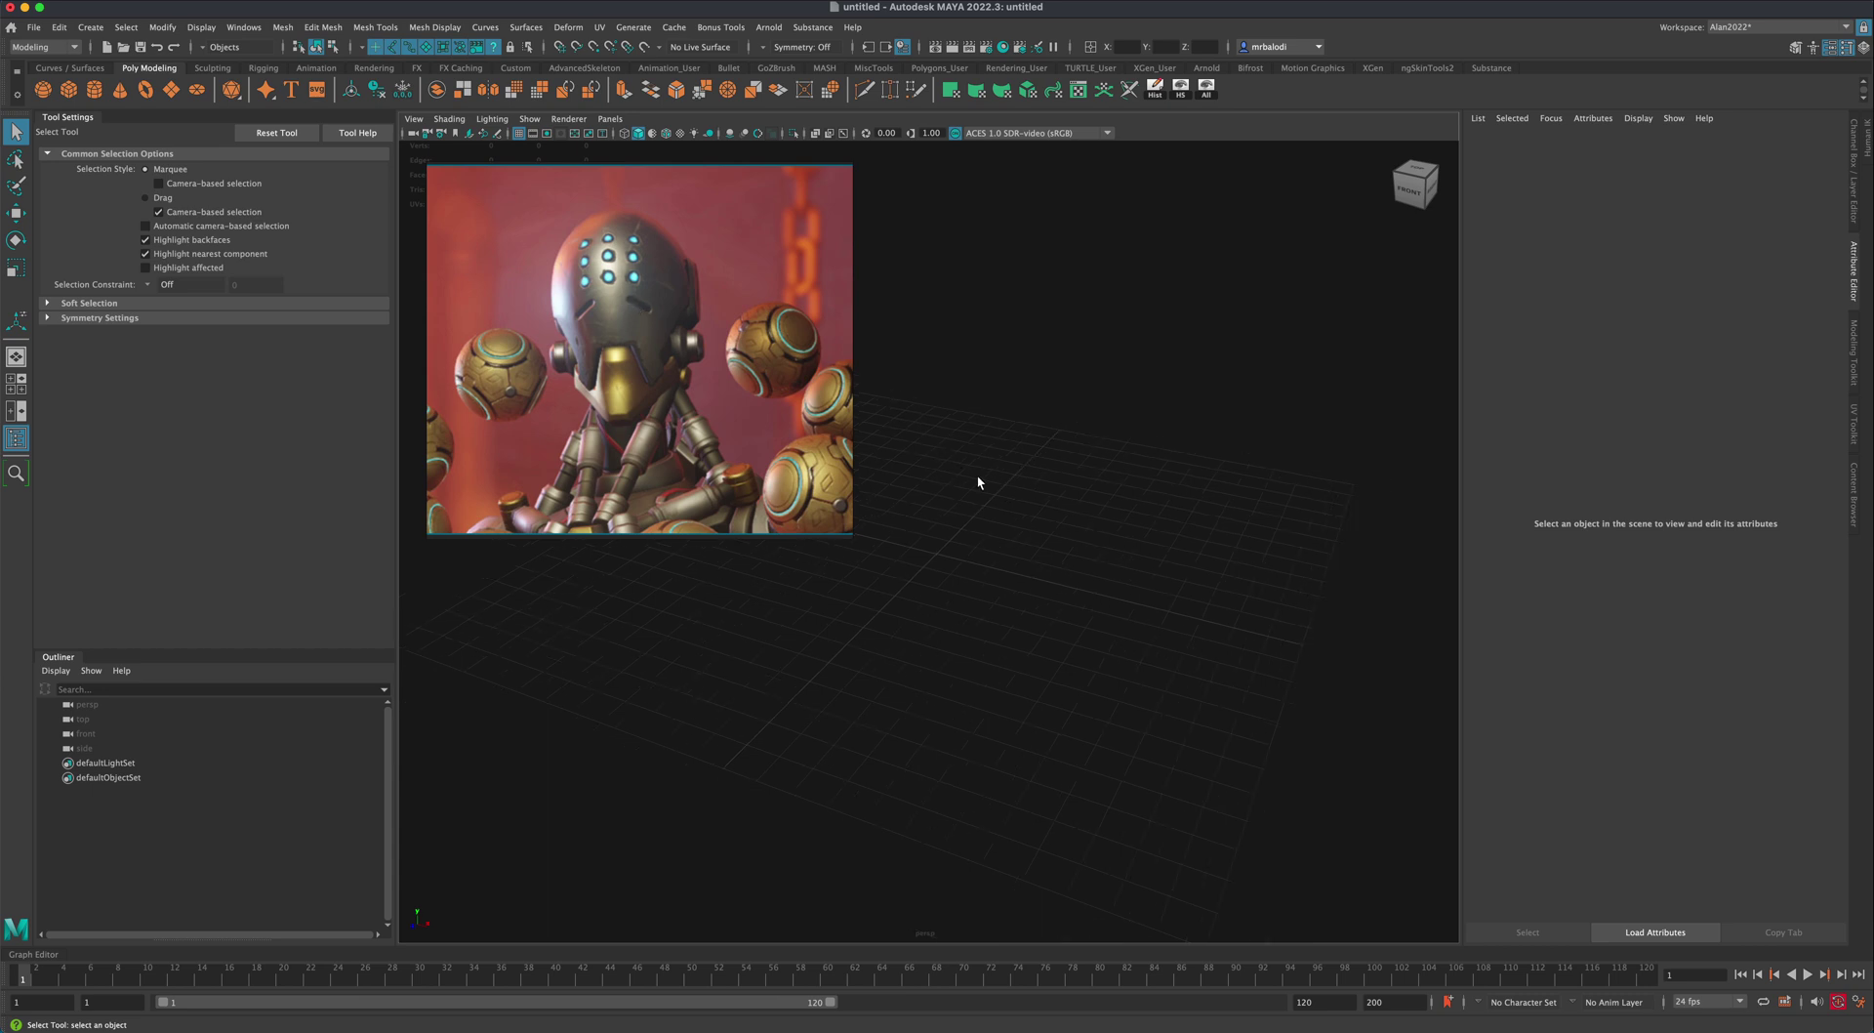
Step: Create a polygon cube on the grid as the base for the robot head
left_click_drag(978, 480, 940, 457, "alt")
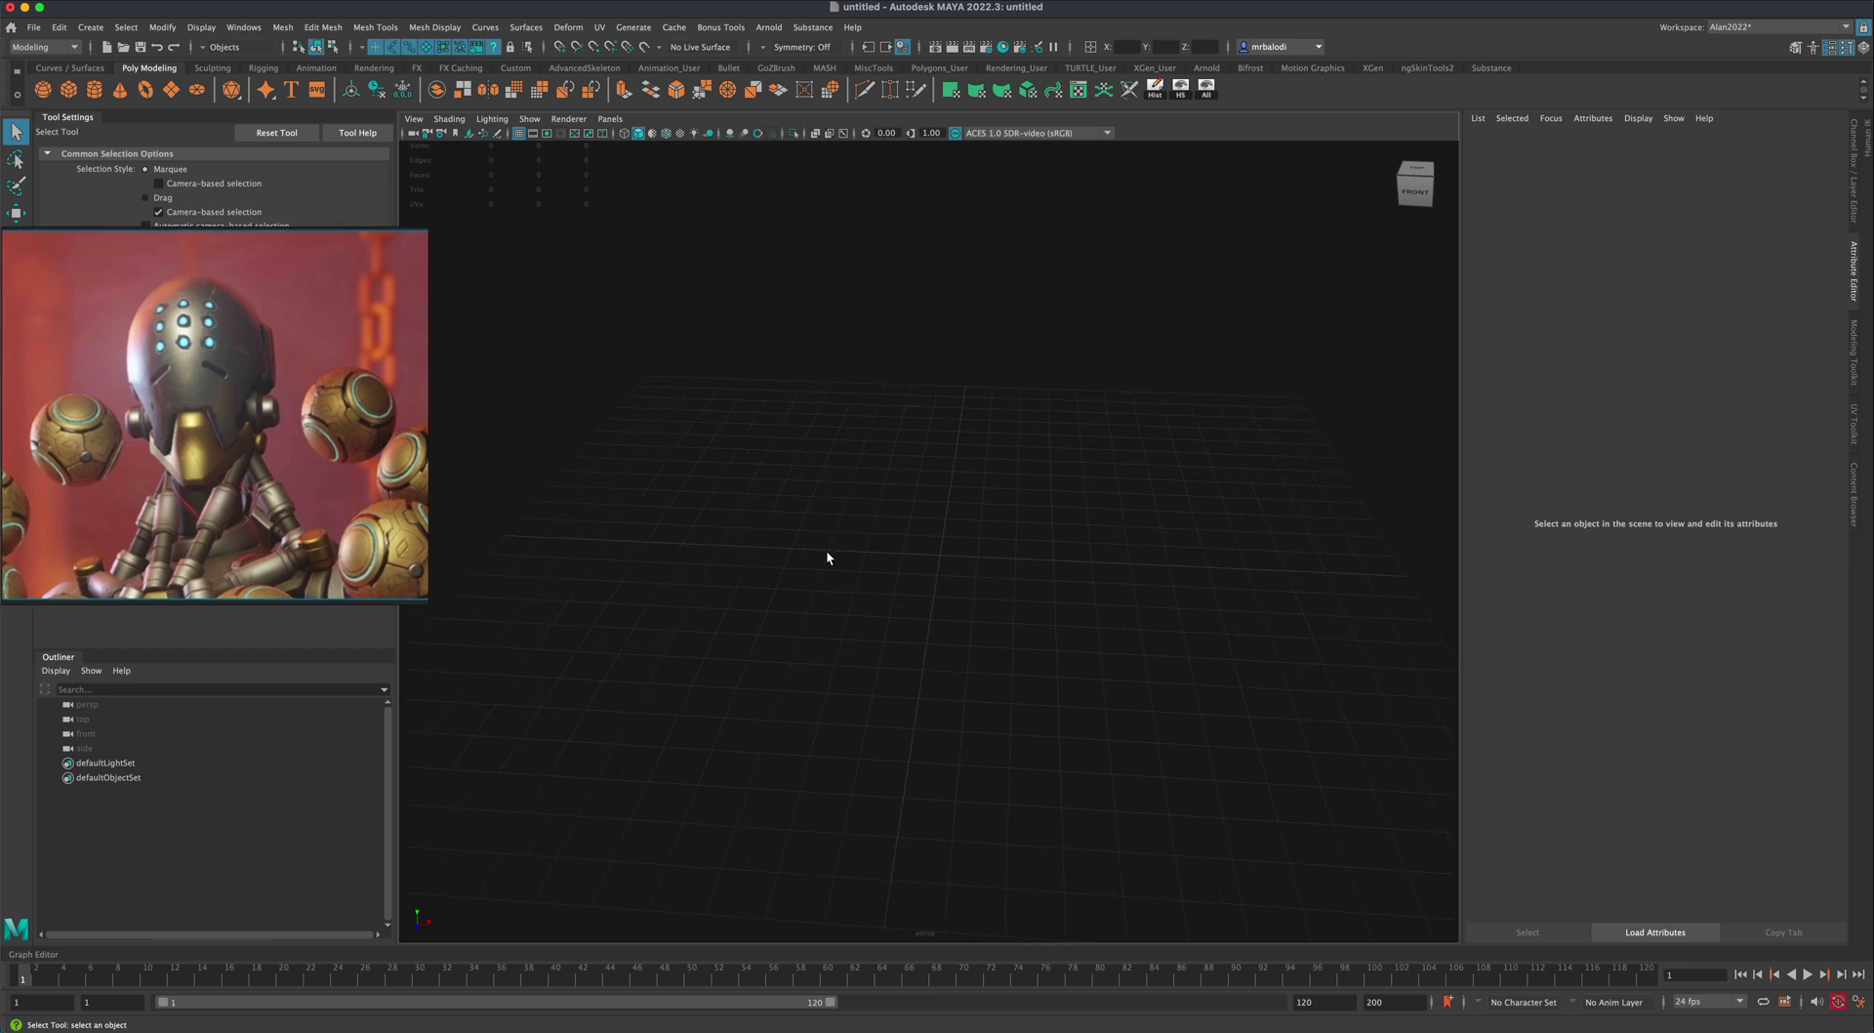
left_click_drag(849, 547, 924, 628, "alt")
left_click(69, 95)
left_click_drag(1127, 629, 1184, 610, "alt")
Step: Centre the cube on the grid by setting its Translate Z and Translate X to 0
left_click(1854, 200)
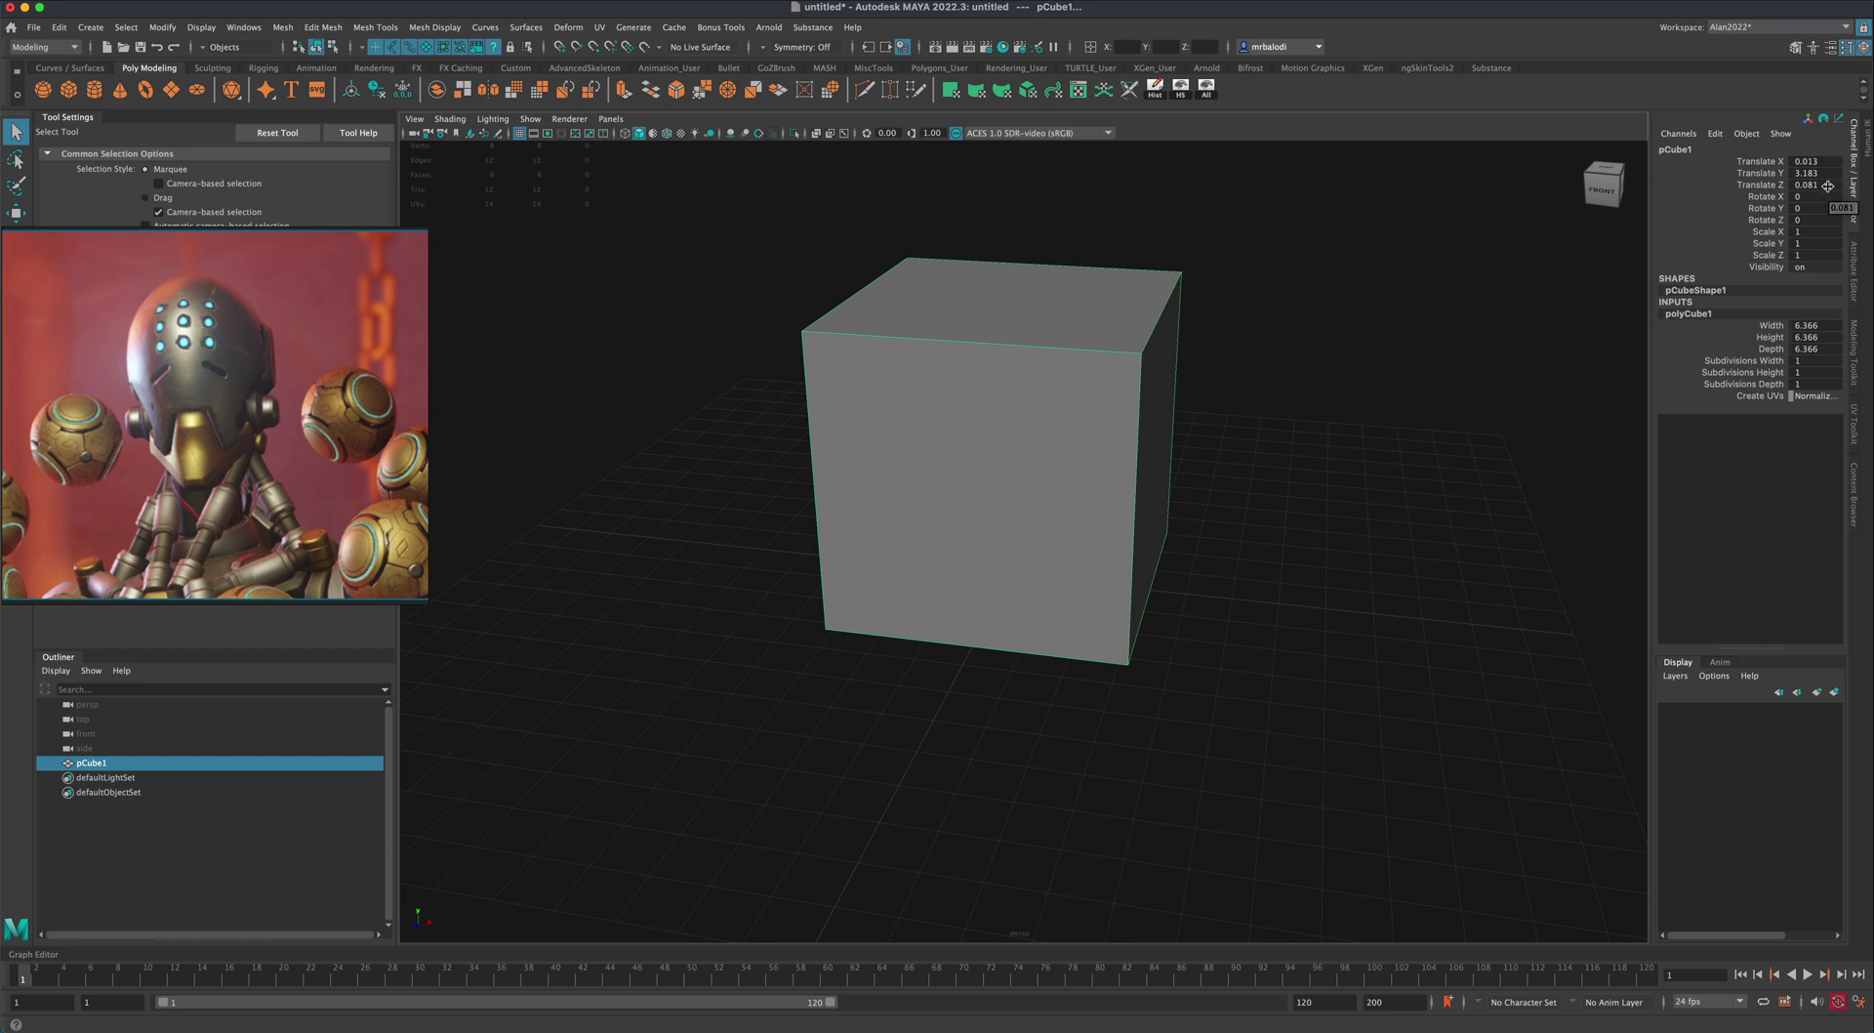
left_click(1828, 184)
type("0")
left_click(1816, 161)
type("0")
key("Return")
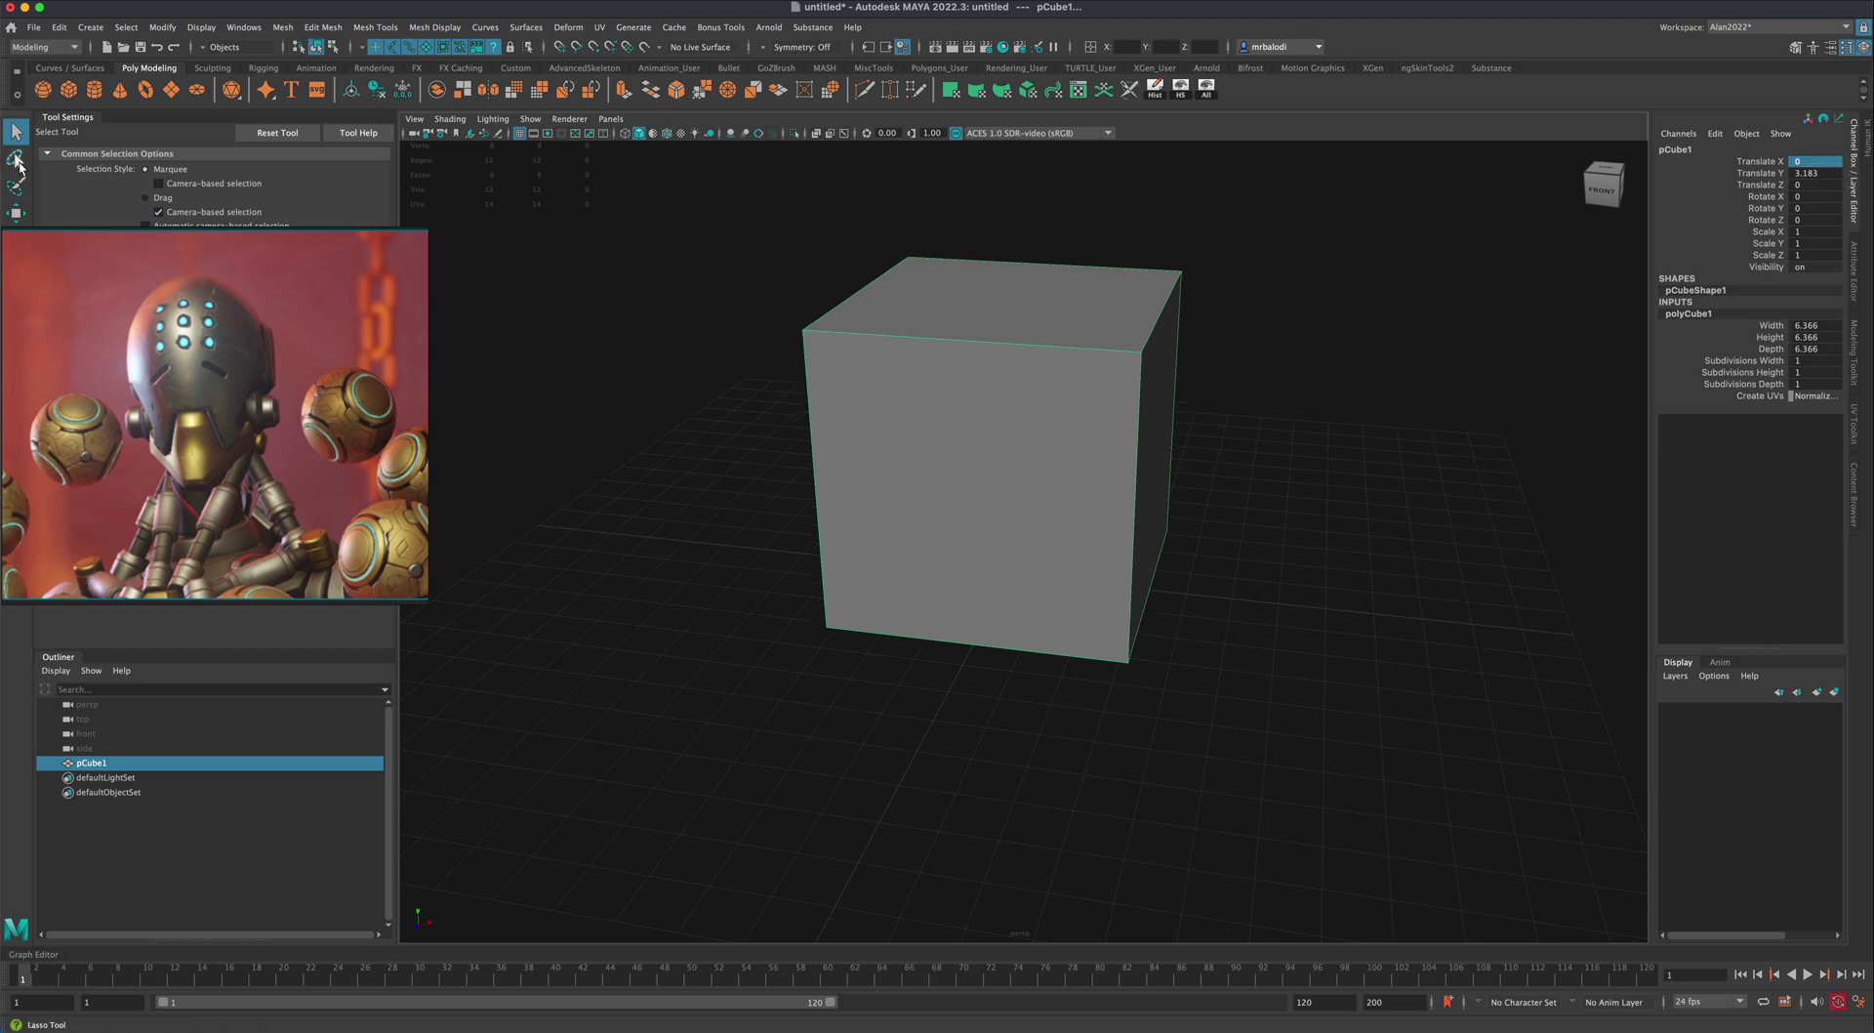
Step: Apply Smooth to the cube with 3 divisions to round it into a sphere
left_click(669, 394)
left_click_drag(732, 507, 676, 553, "alt")
key("z")
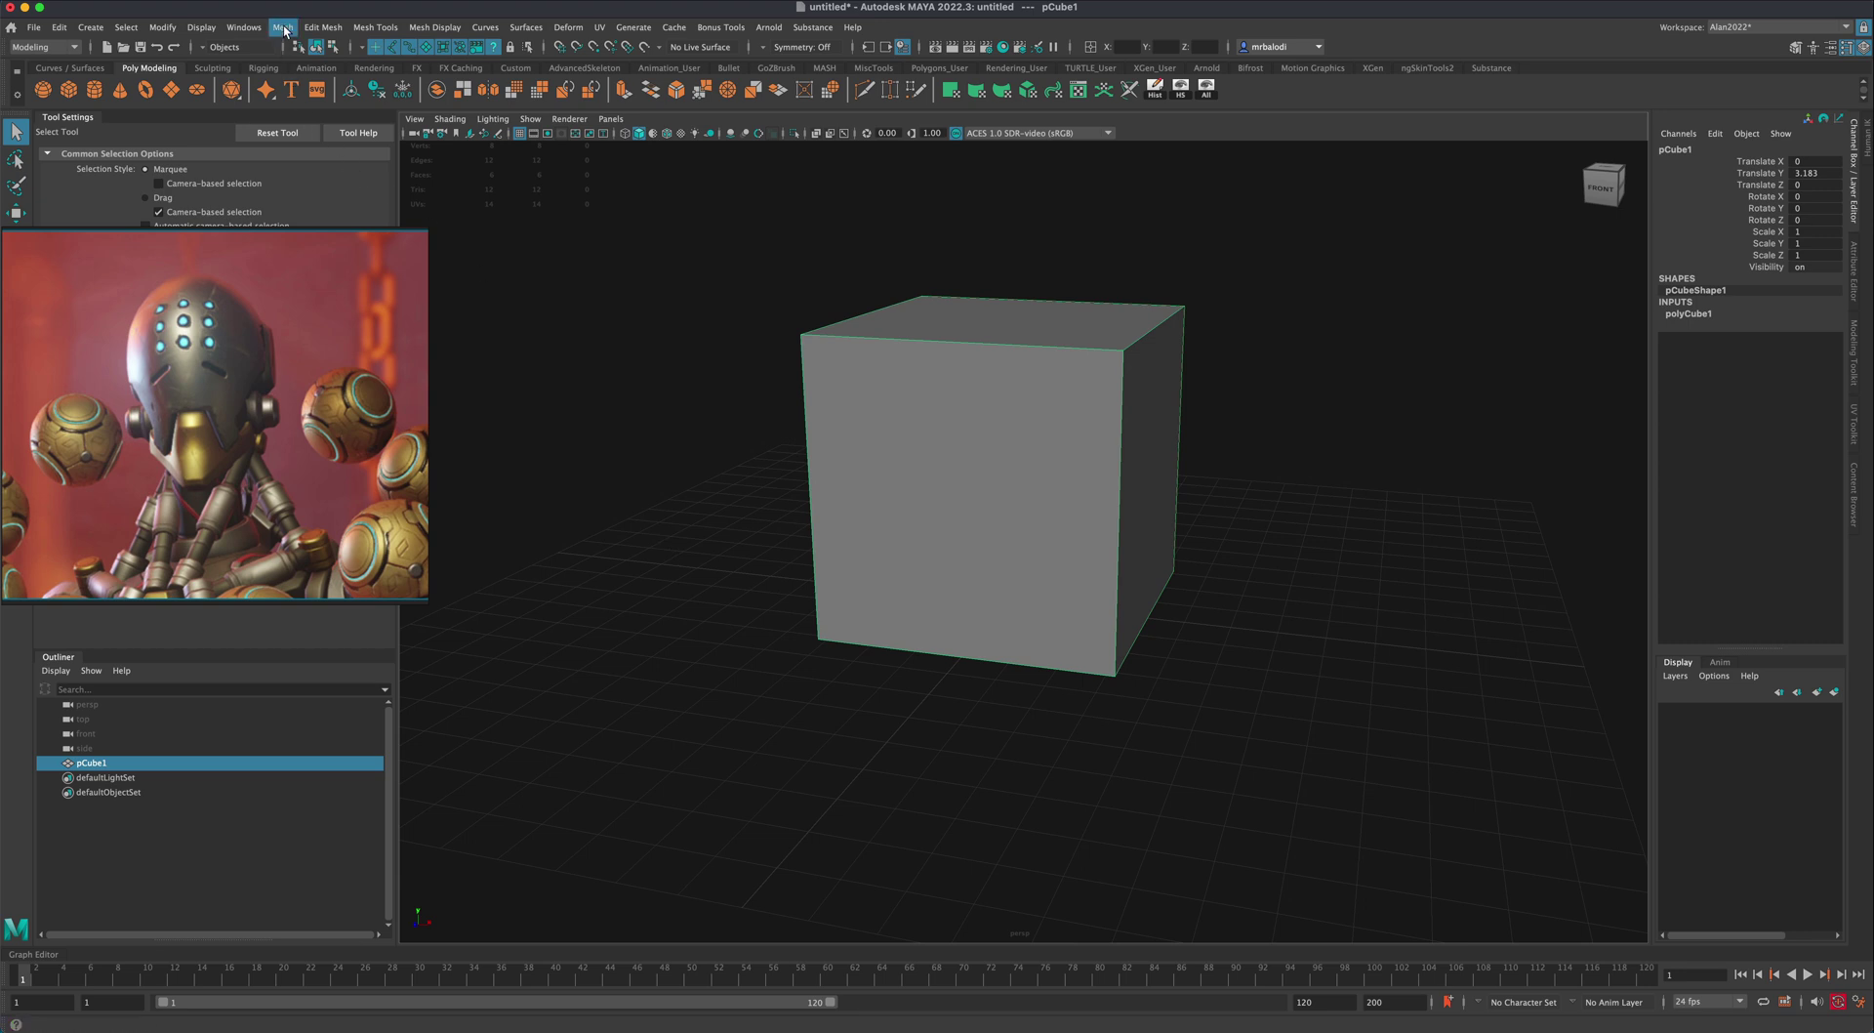
left_click(283, 27)
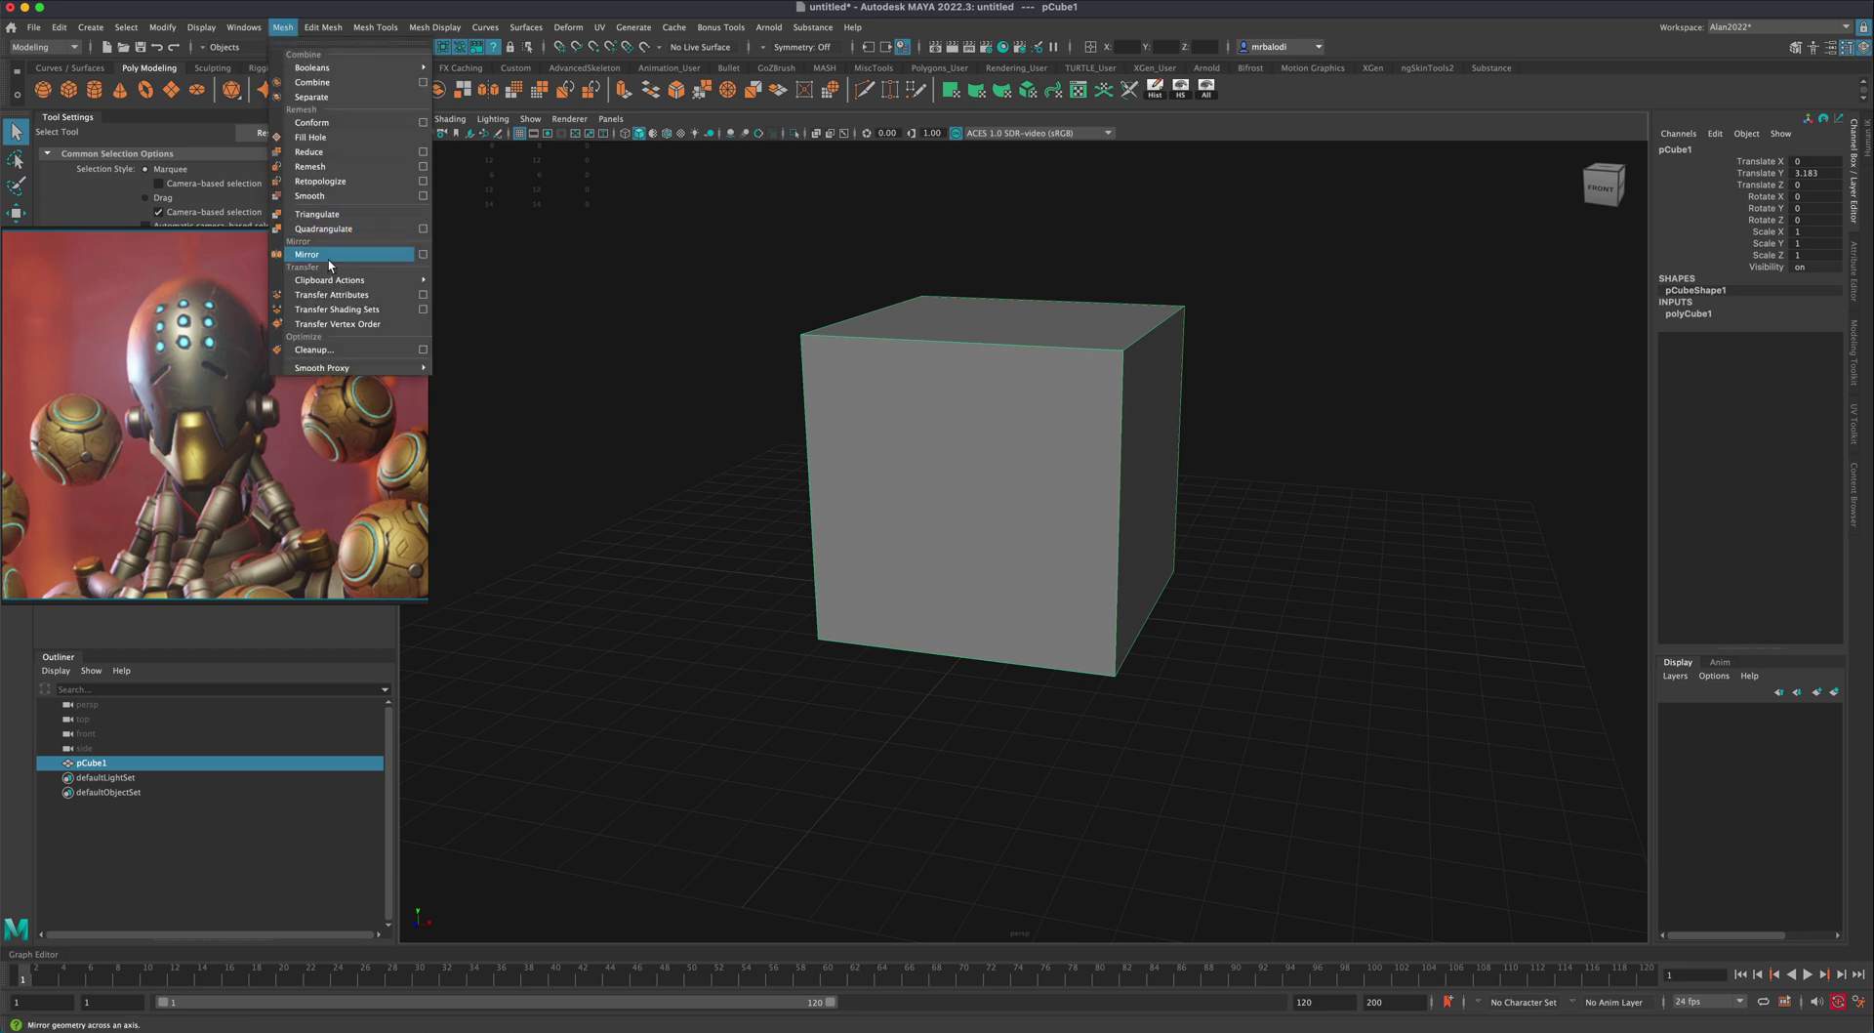
left_click(324, 195)
left_click_drag(669, 468, 736, 536, "alt")
scroll(736, 540, "up", 3)
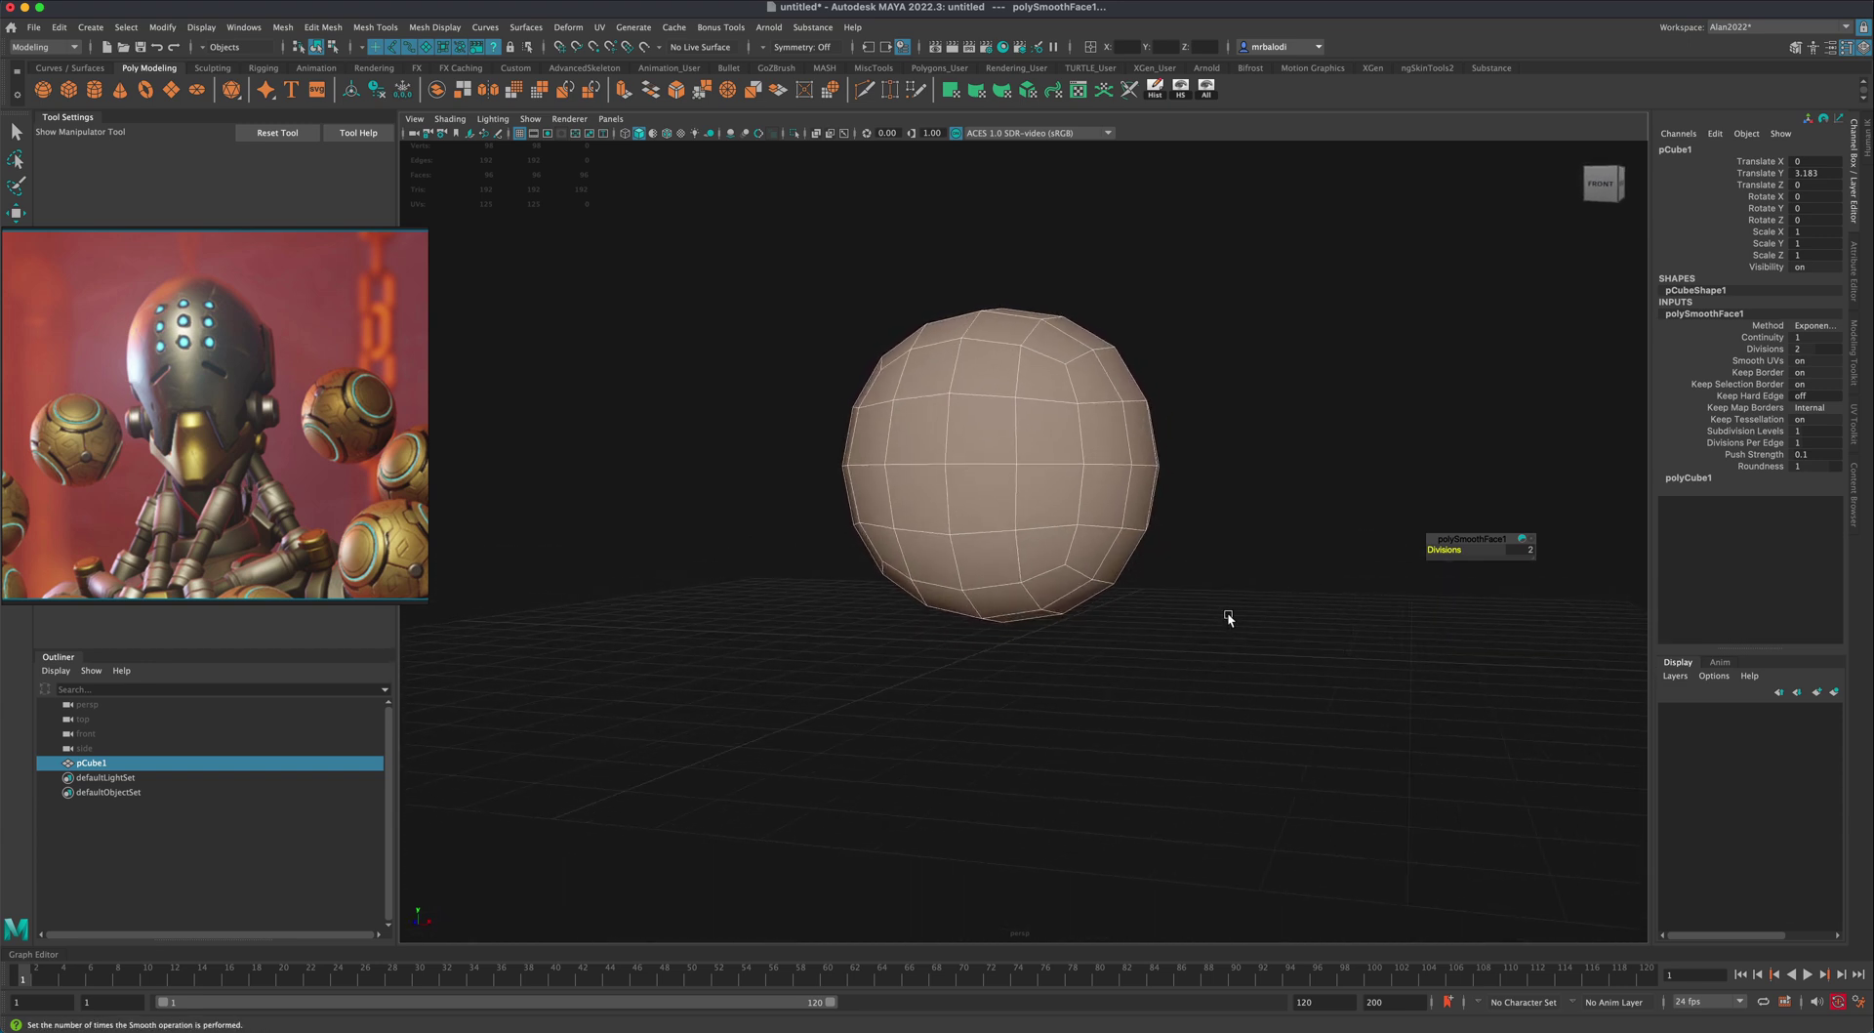
left_click_drag(1230, 619, 1296, 587, "alt")
left_click_drag(1445, 549, 1450, 548)
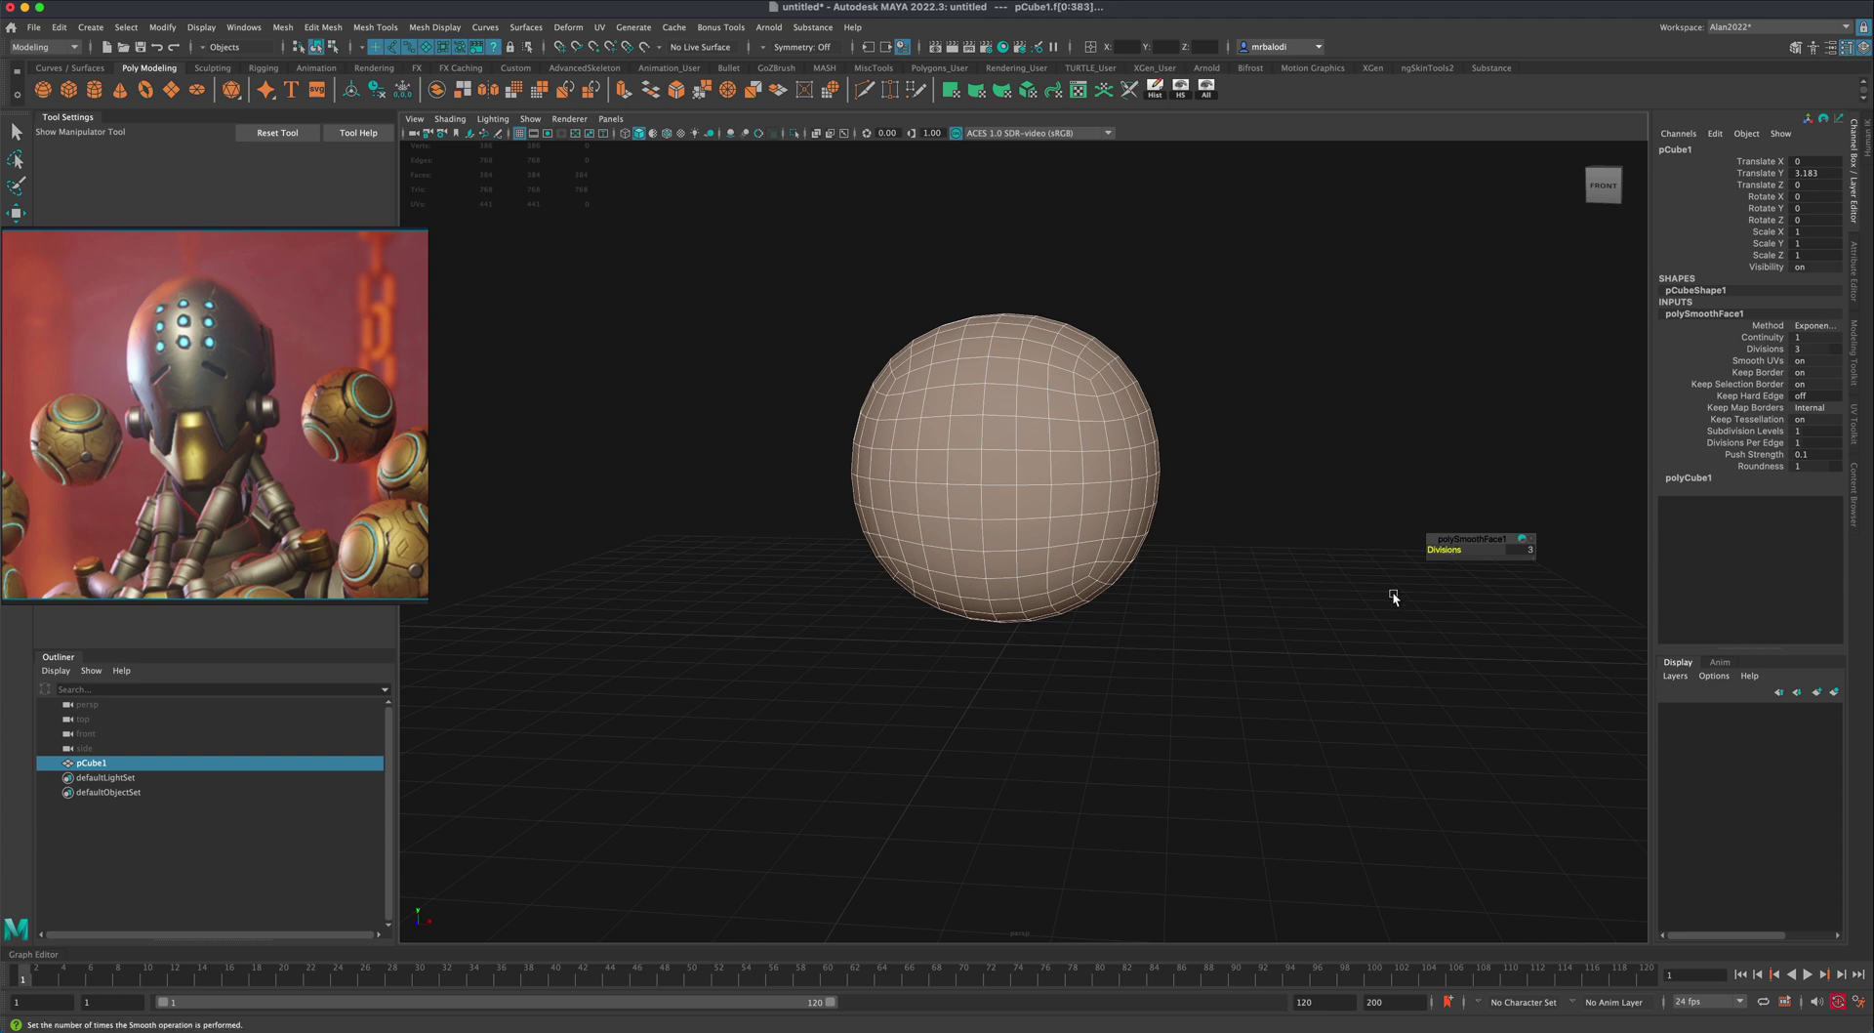
Step: Return the sphere to object selection mode, enable wireframe-on-shaded display, and clear the selection
left_click_drag(1401, 632, 1294, 652, "alt")
key("q")
right_click_drag(978, 437, 1051, 417)
left_click(1220, 416)
left_click_drag(1135, 342, 1031, 452)
middle_click_drag(1191, 420, 1196, 485, "alt")
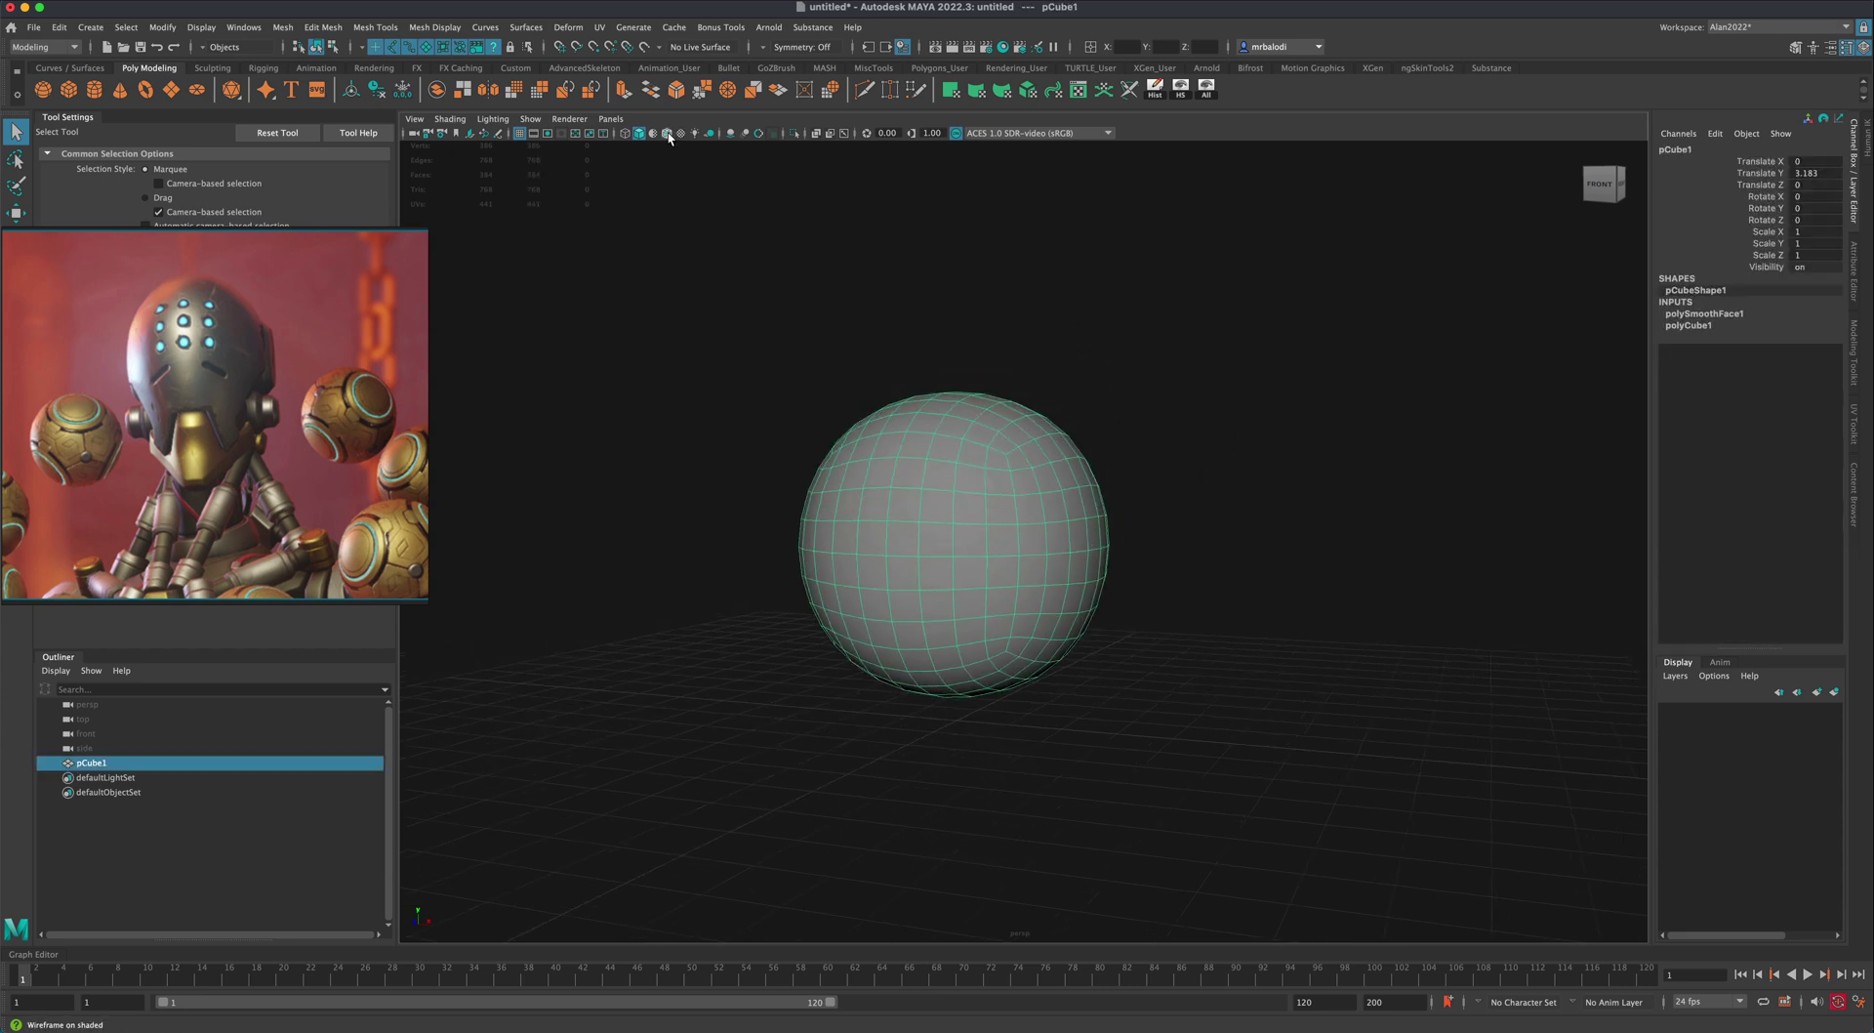
left_click(719, 429)
mouse_move(703, 474)
left_mouse_down("alt")
mouse_move(736, 472)
mouse_move(708, 478)
left_mouse_up("alt")
scroll(681, 495, "up", 4)
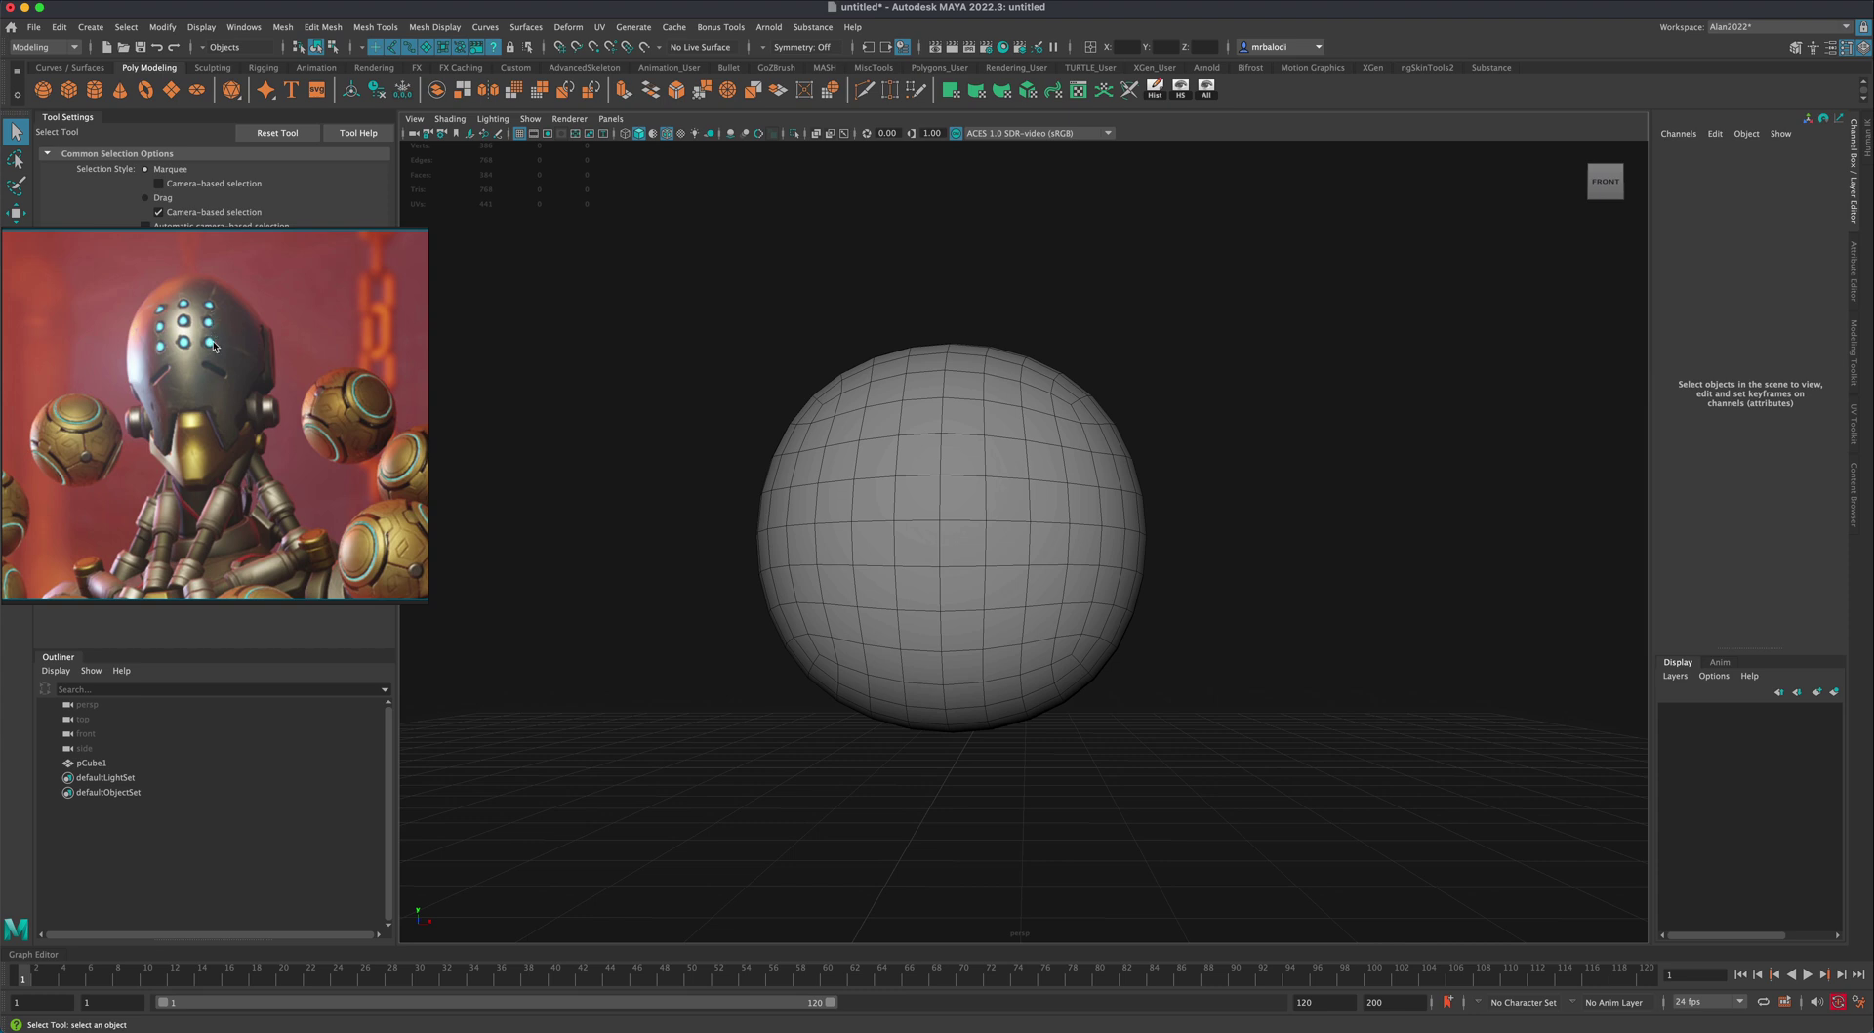
Step: Examine the sphere's edge layout from the front, comparing it with the forehead lights in the reference image
left_click_drag(728, 479, 753, 507, "alt")
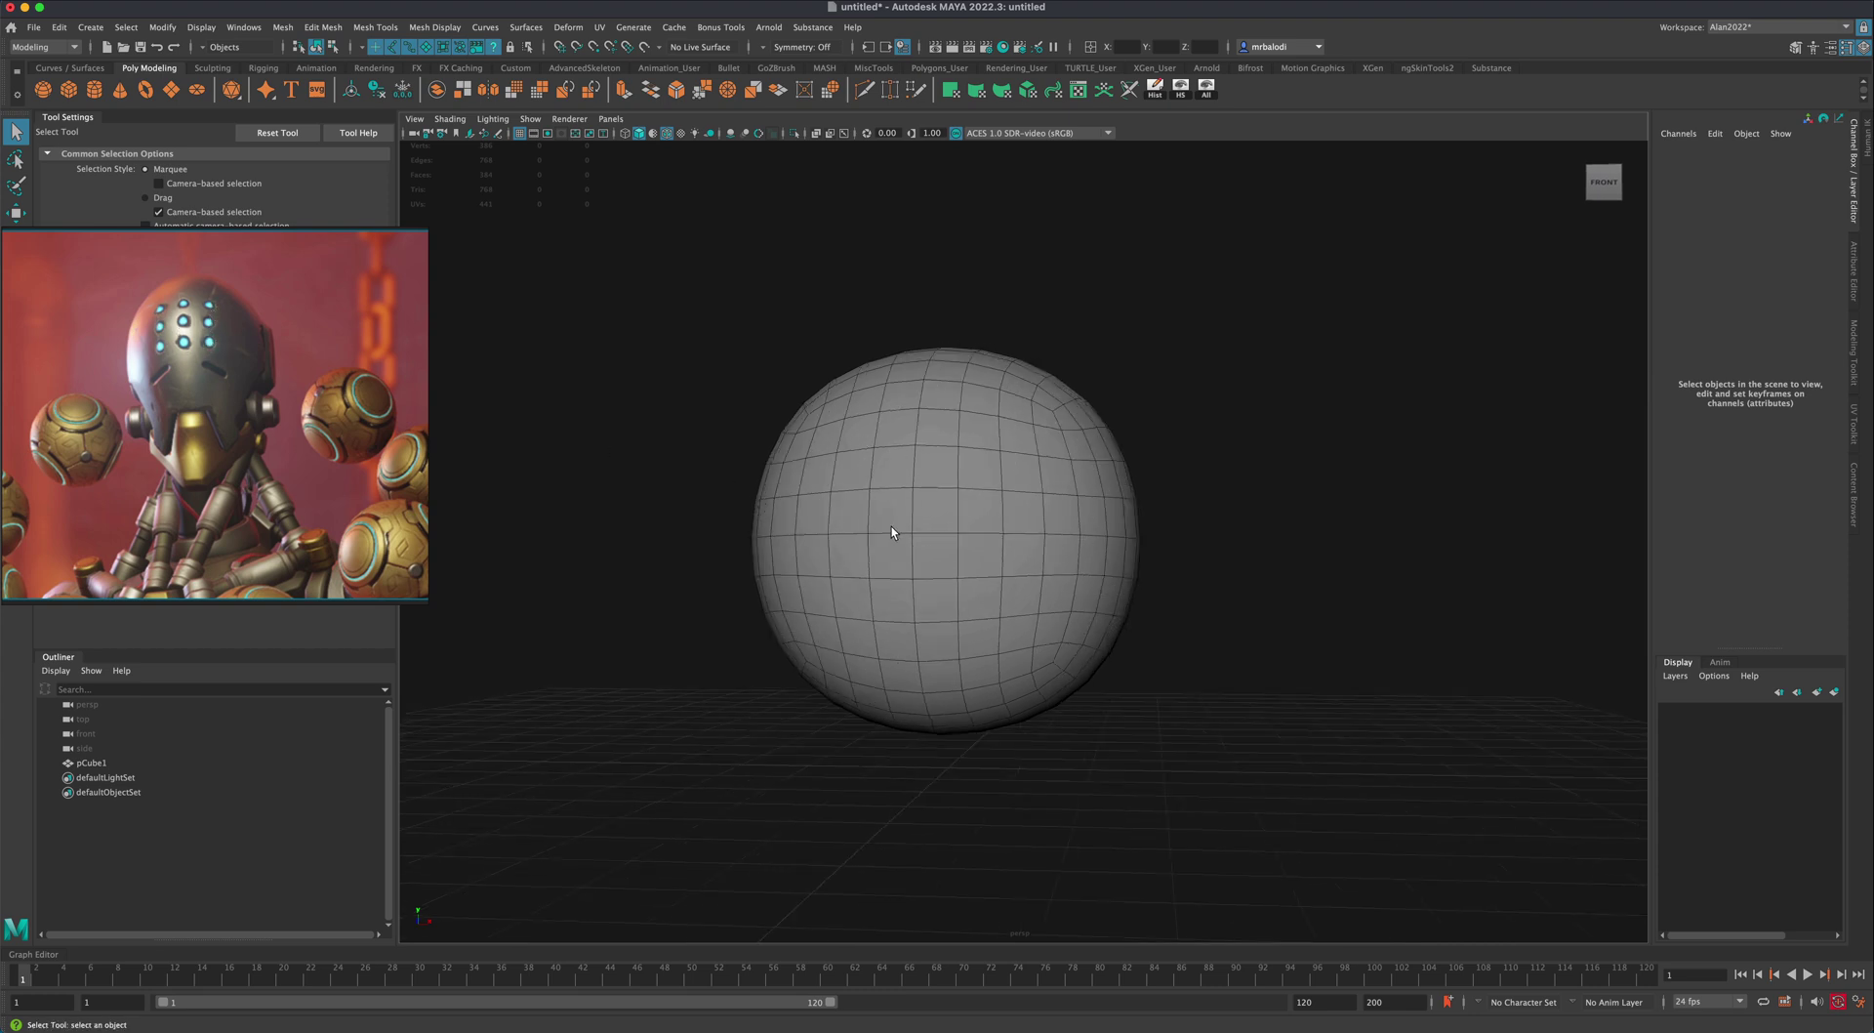
middle_click_drag(675, 412, 706, 430, "alt")
scroll(704, 439, "up", 2)
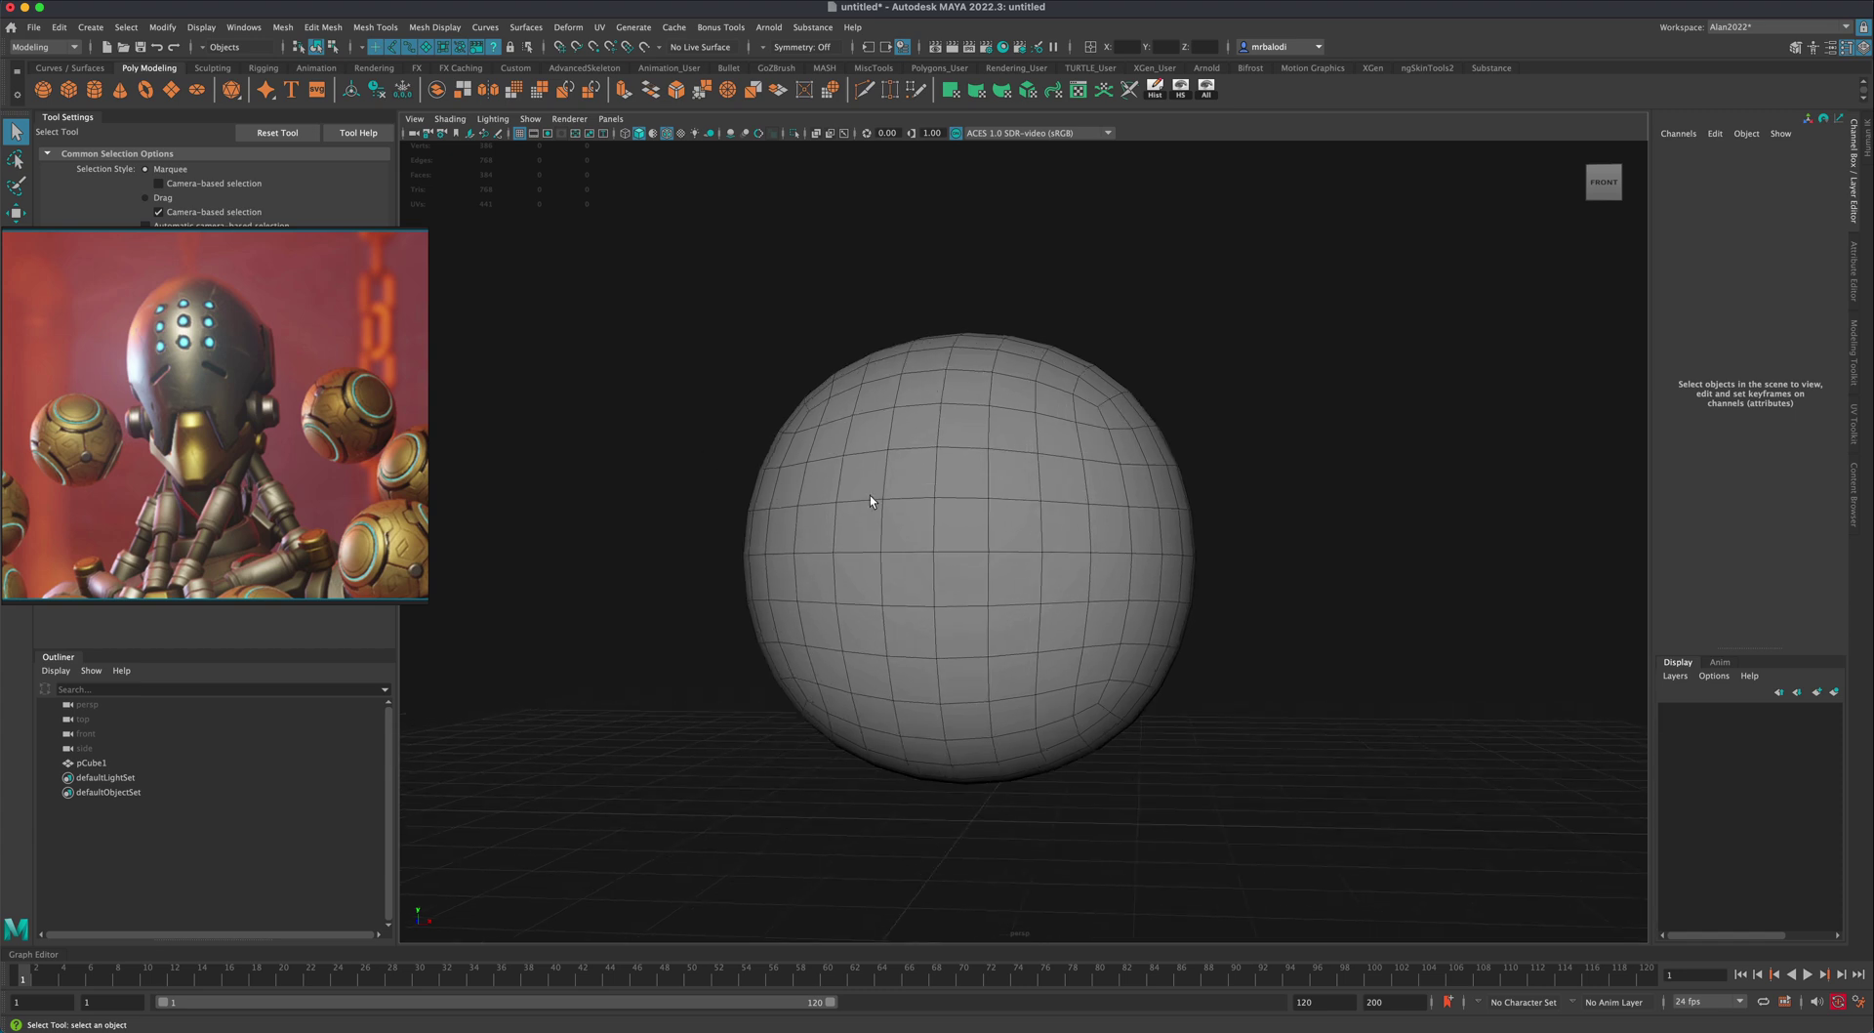
left_click_drag(693, 396, 693, 395, "alt")
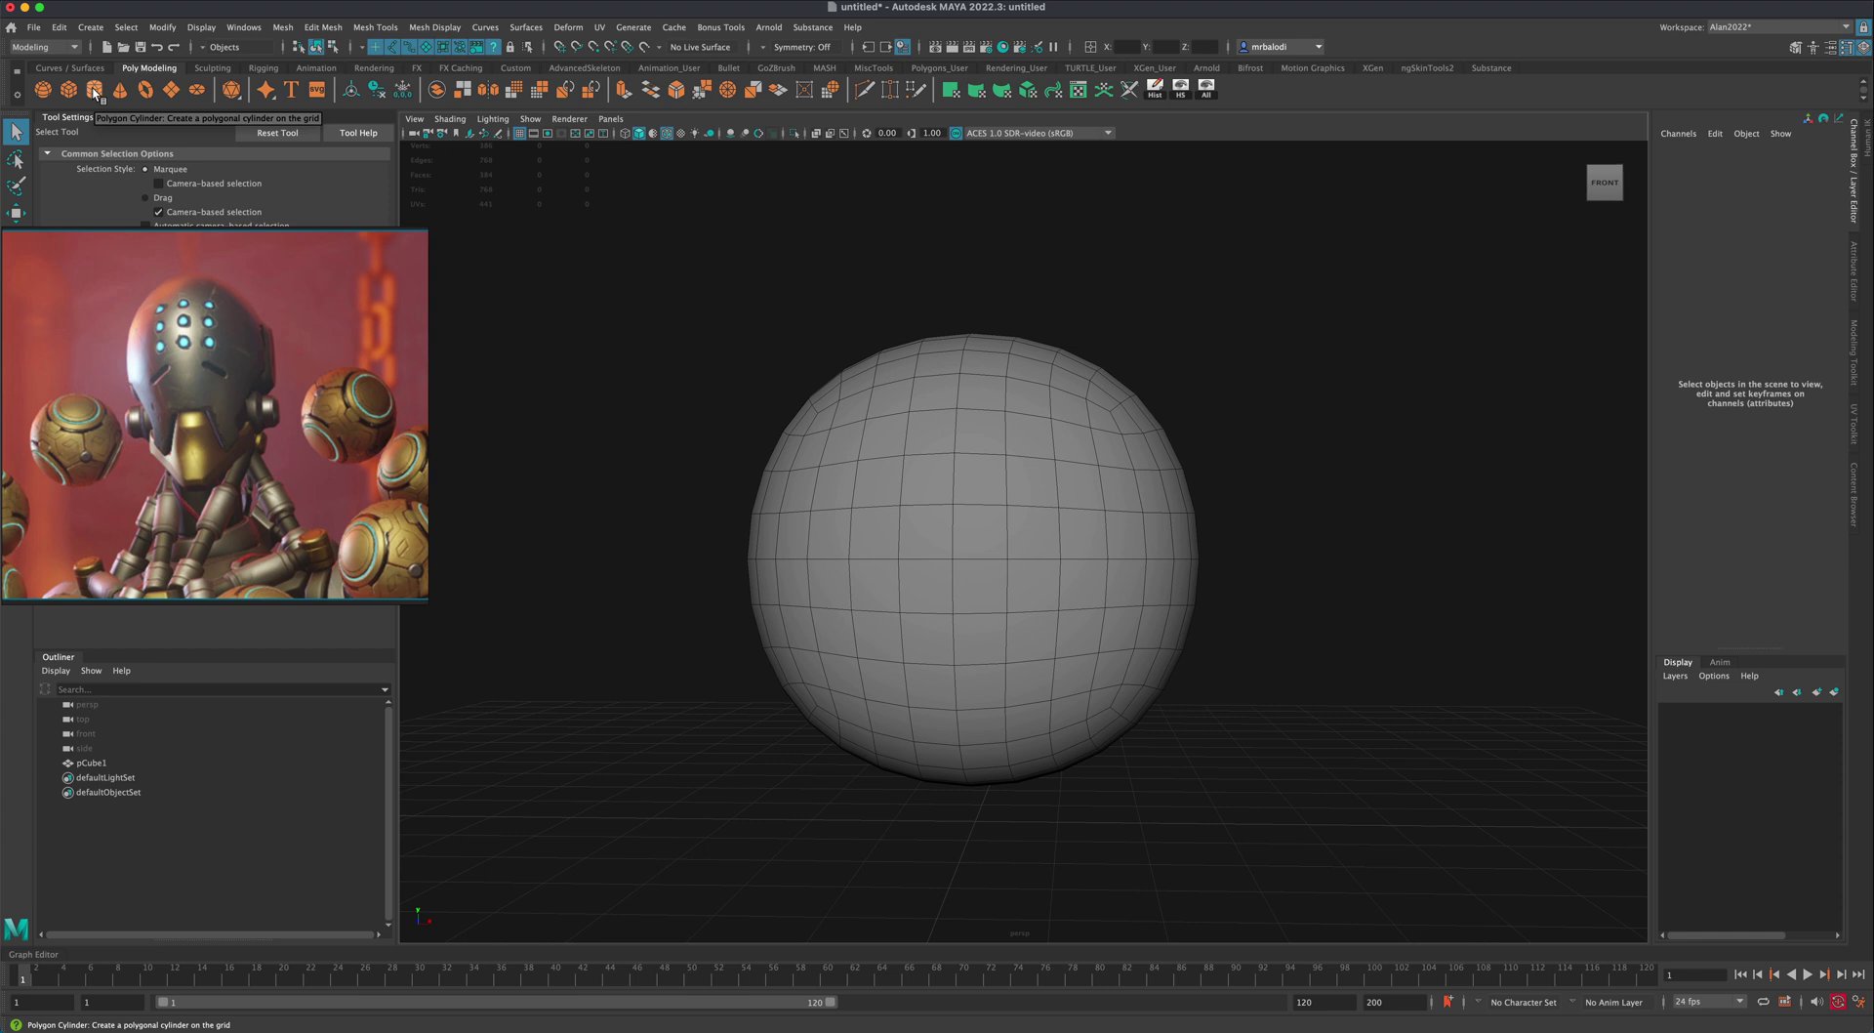
left_click_drag(723, 384, 896, 455, "alt")
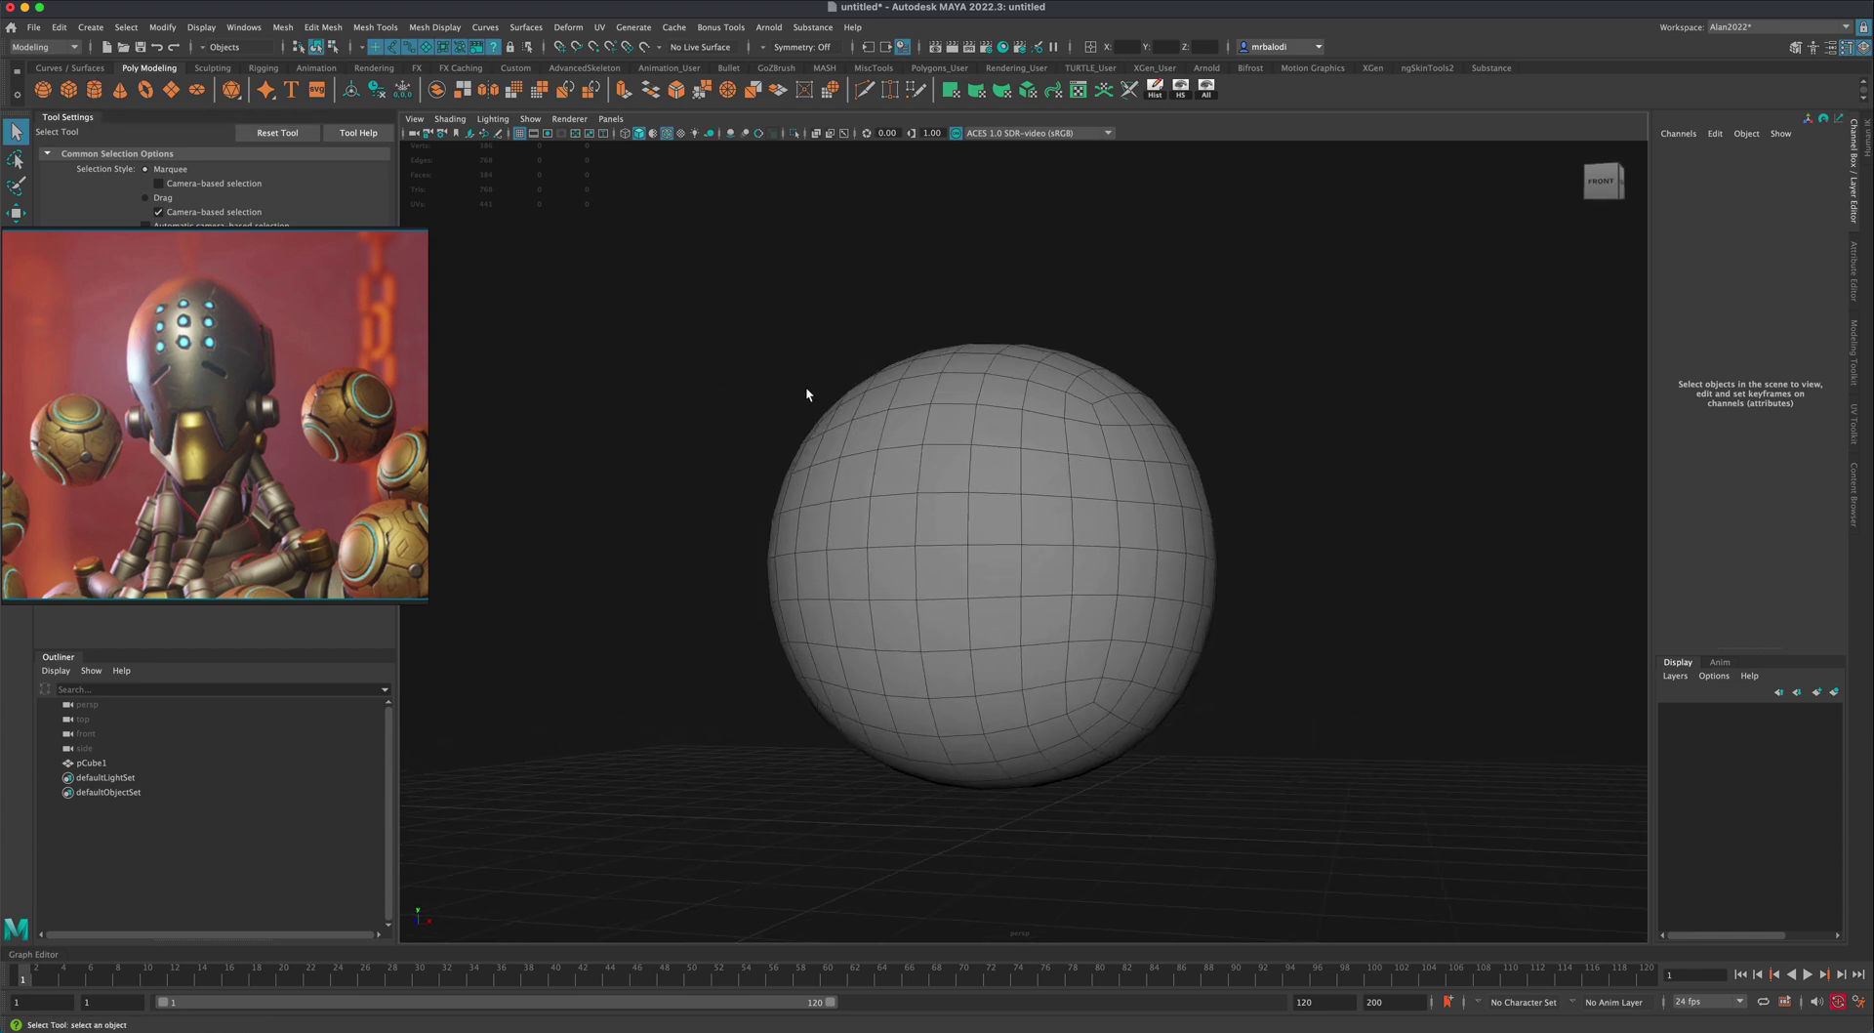
left_click_drag(798, 389, 841, 398, "alt")
left_click(889, 483)
right_click_drag(952, 575, 992, 559, "alt")
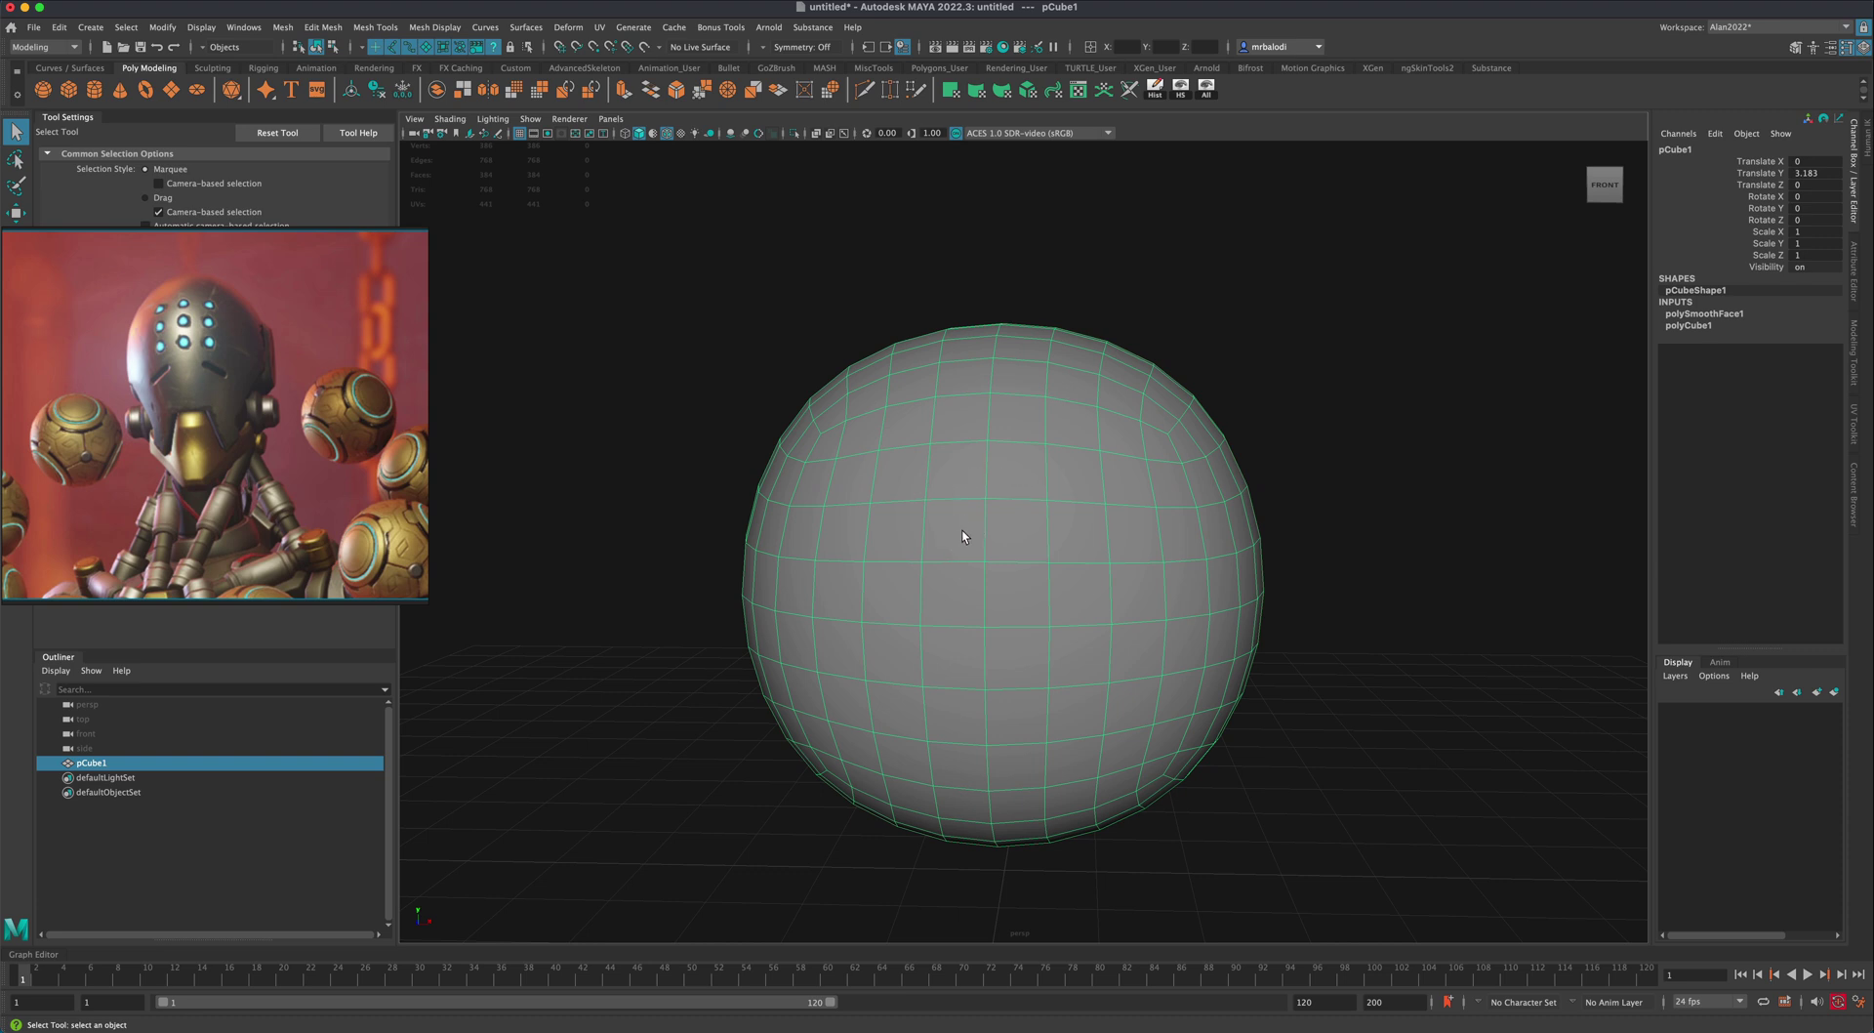
scroll(968, 545, "down", 2)
left_click_drag(969, 544, 725, 502, "alt")
scroll(1040, 554, "up", 2)
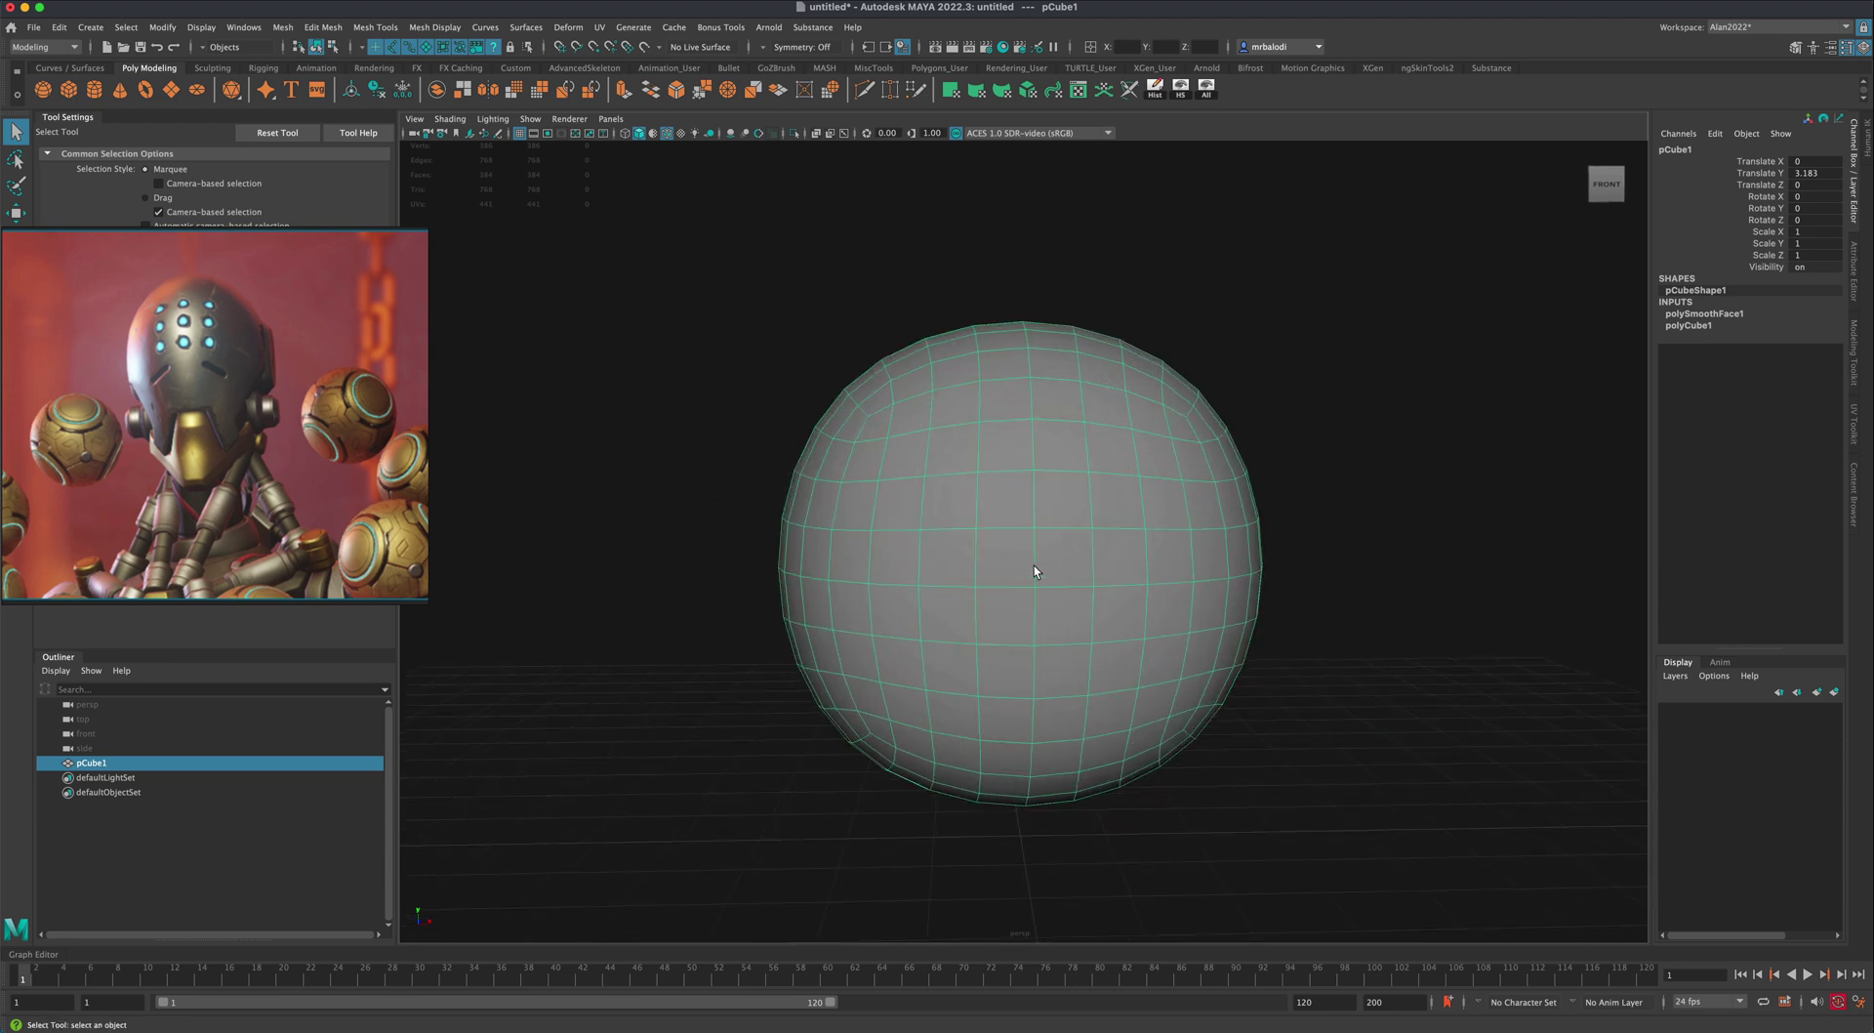
Step: Chamfer a three-by-three block of vertices on the sphere's upper front with a width of 0.25
right_click_drag(1047, 541, 1004, 543)
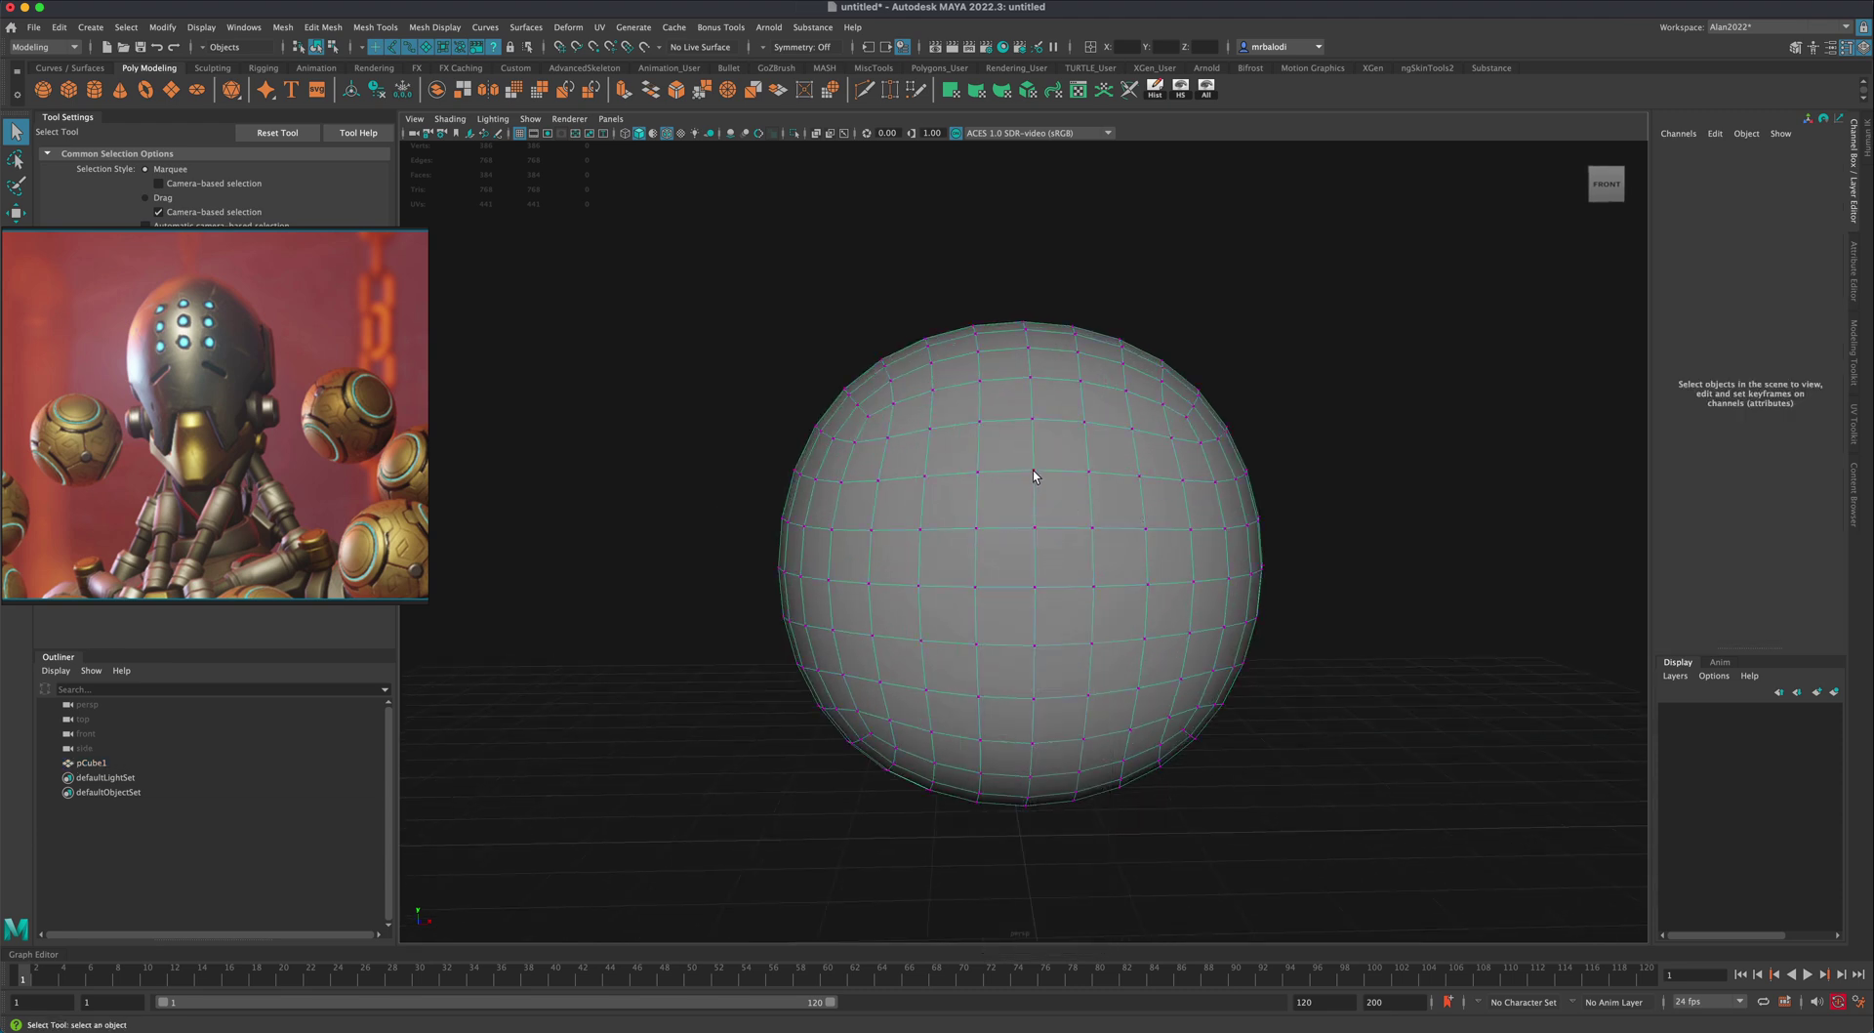
left_click(1032, 422)
left_click(981, 423, "shift")
left_click(978, 469, "shift")
left_click(1034, 468, "shift")
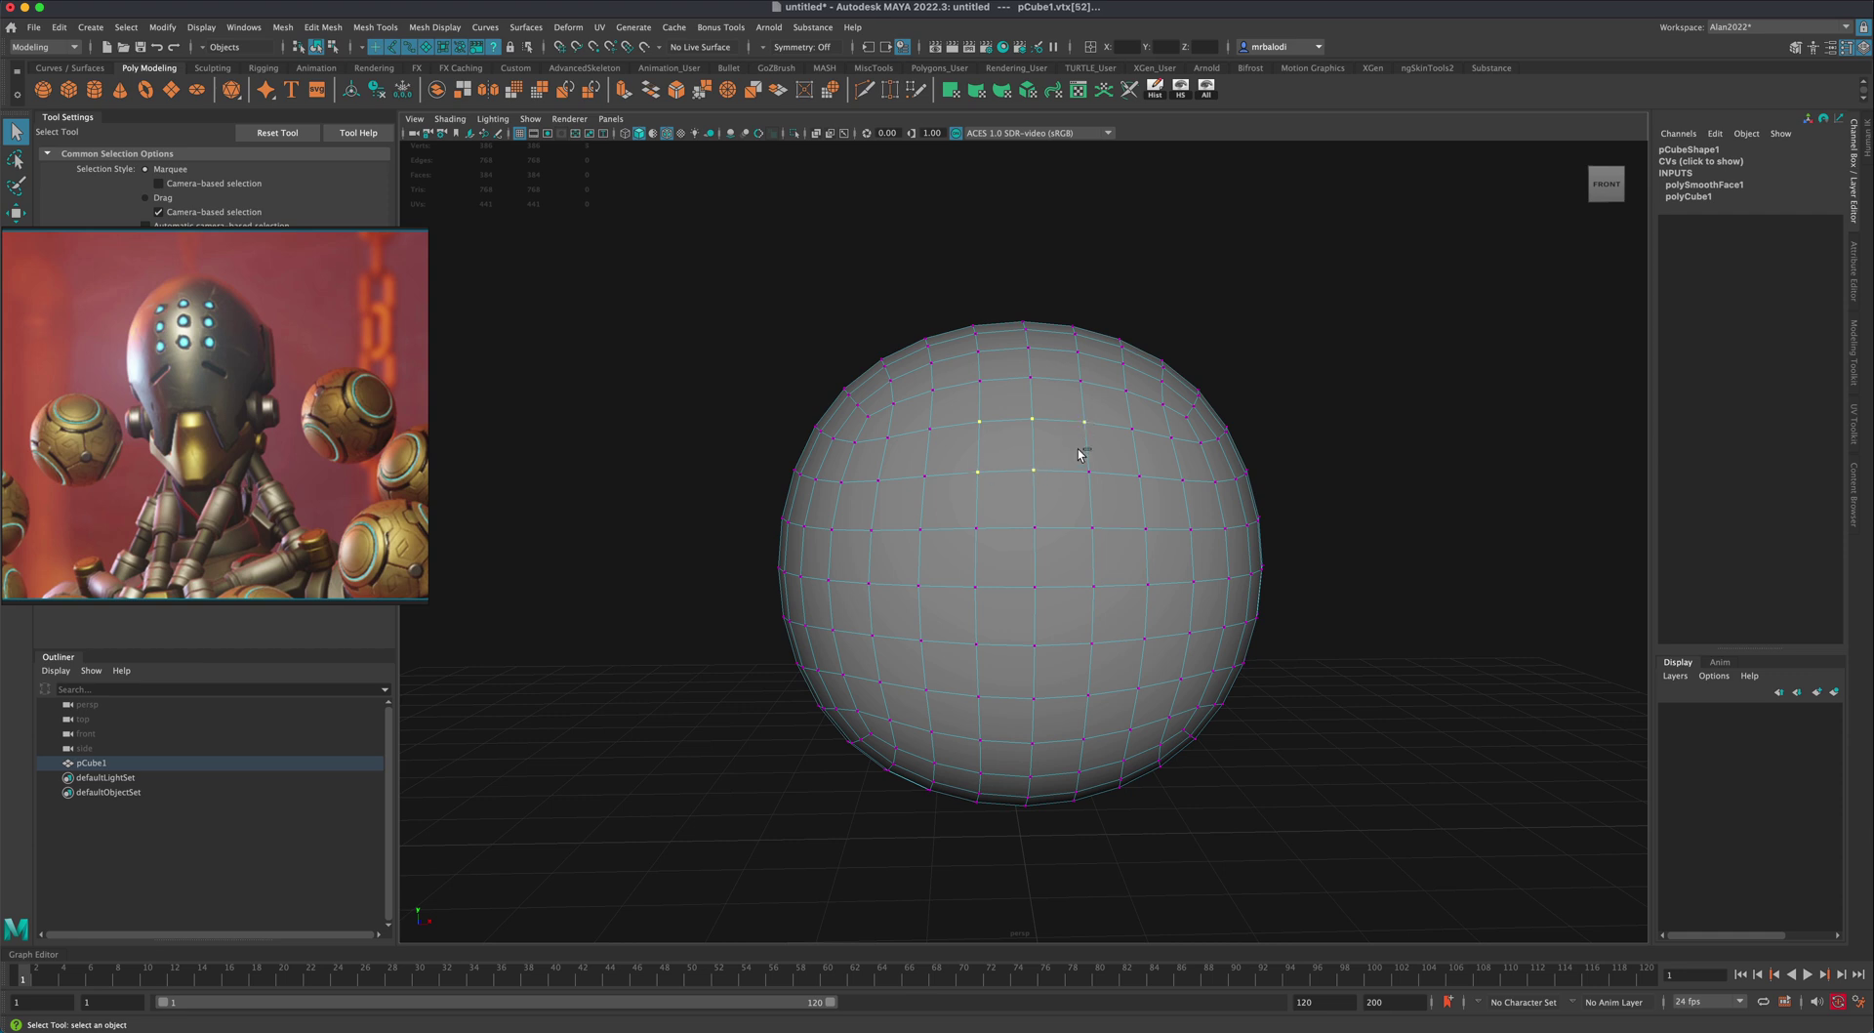
left_click(1094, 528, "shift")
left_click(1037, 528, "shift")
mouse_move(710, 468)
left_mouse_down("alt")
mouse_move(694, 455)
mouse_move(681, 487)
mouse_move(705, 450)
left_mouse_up("alt")
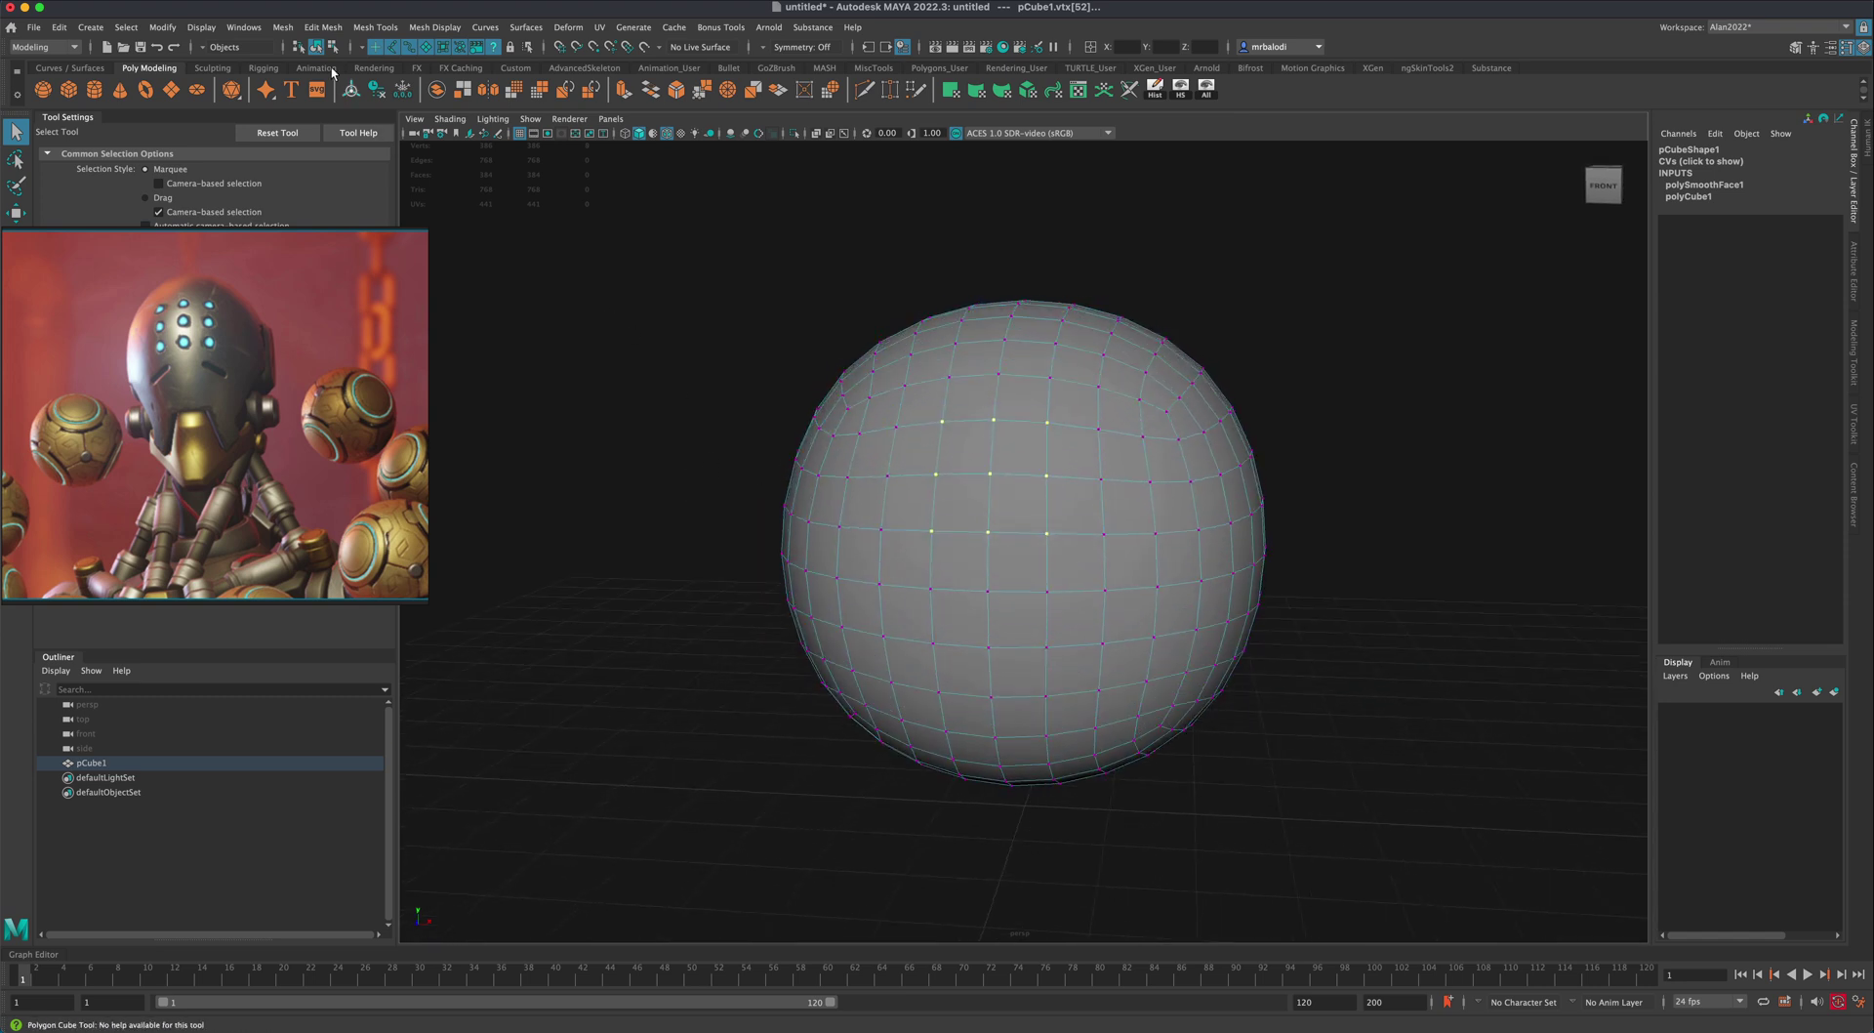
left_click(304, 27)
mouse_move(289, 31)
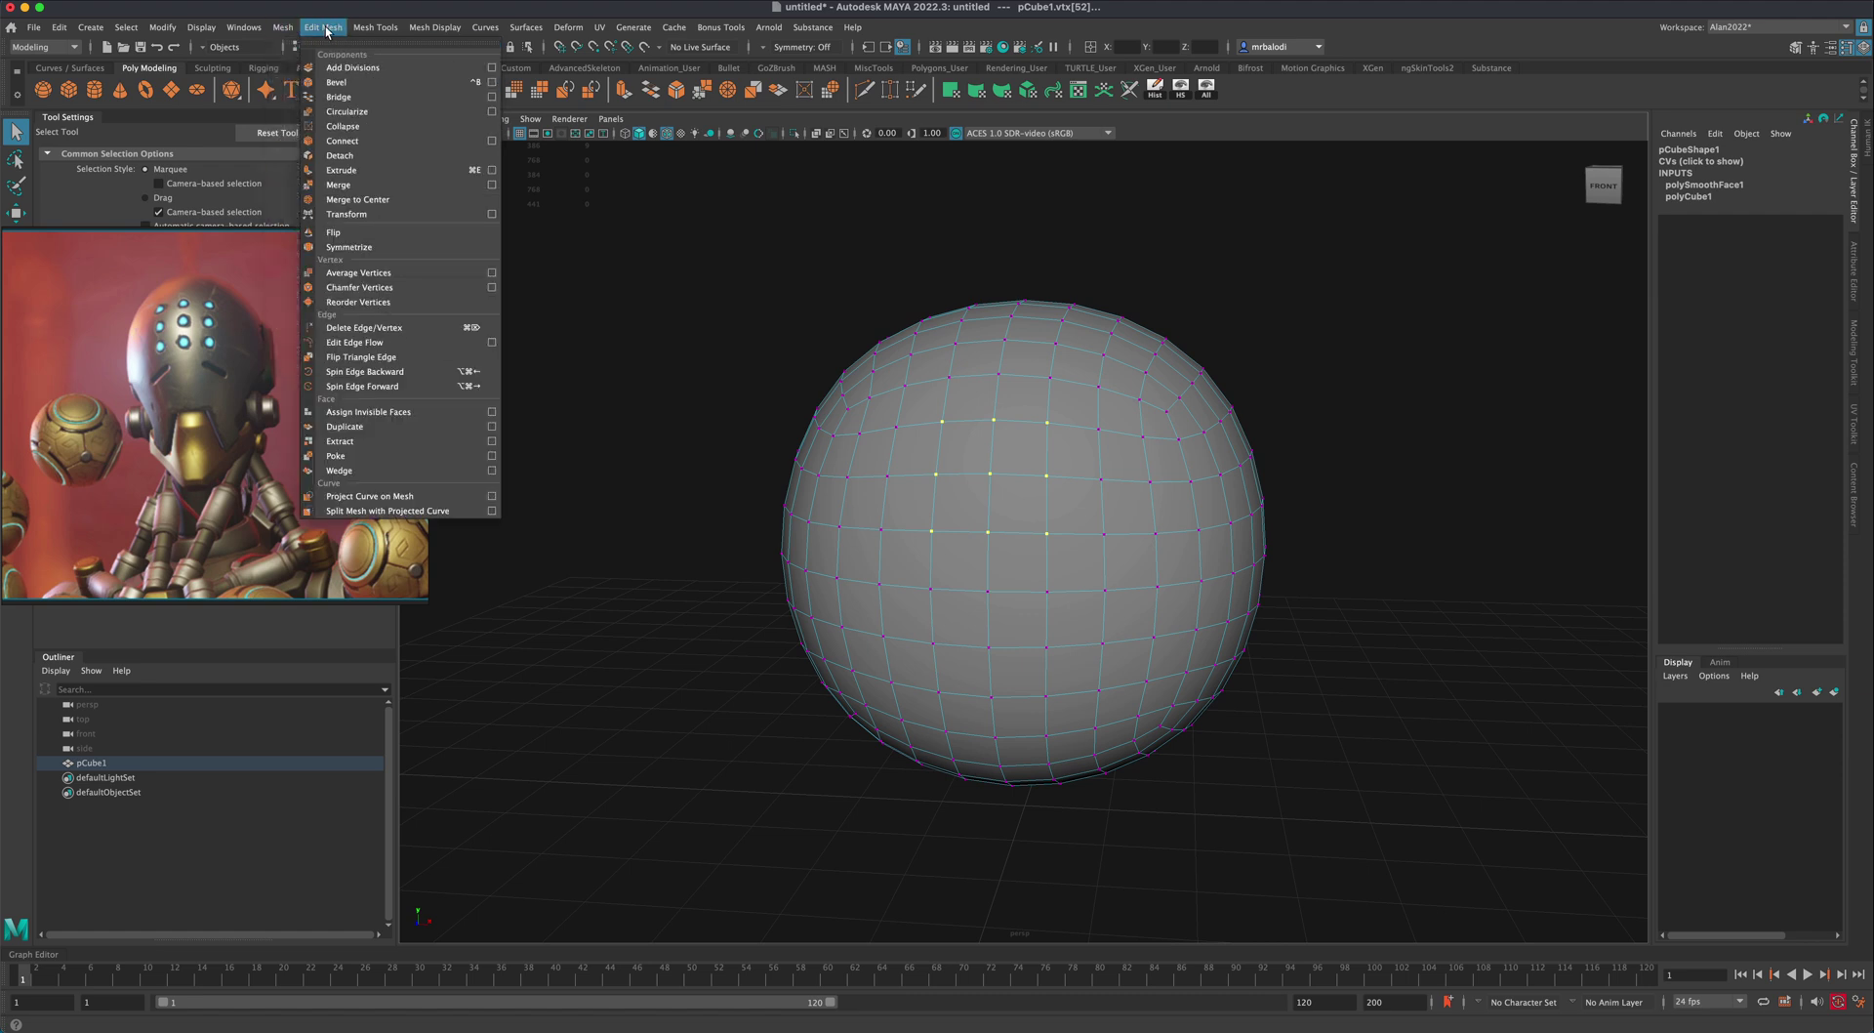
left_click(427, 288)
scroll(638, 384, "up", 2)
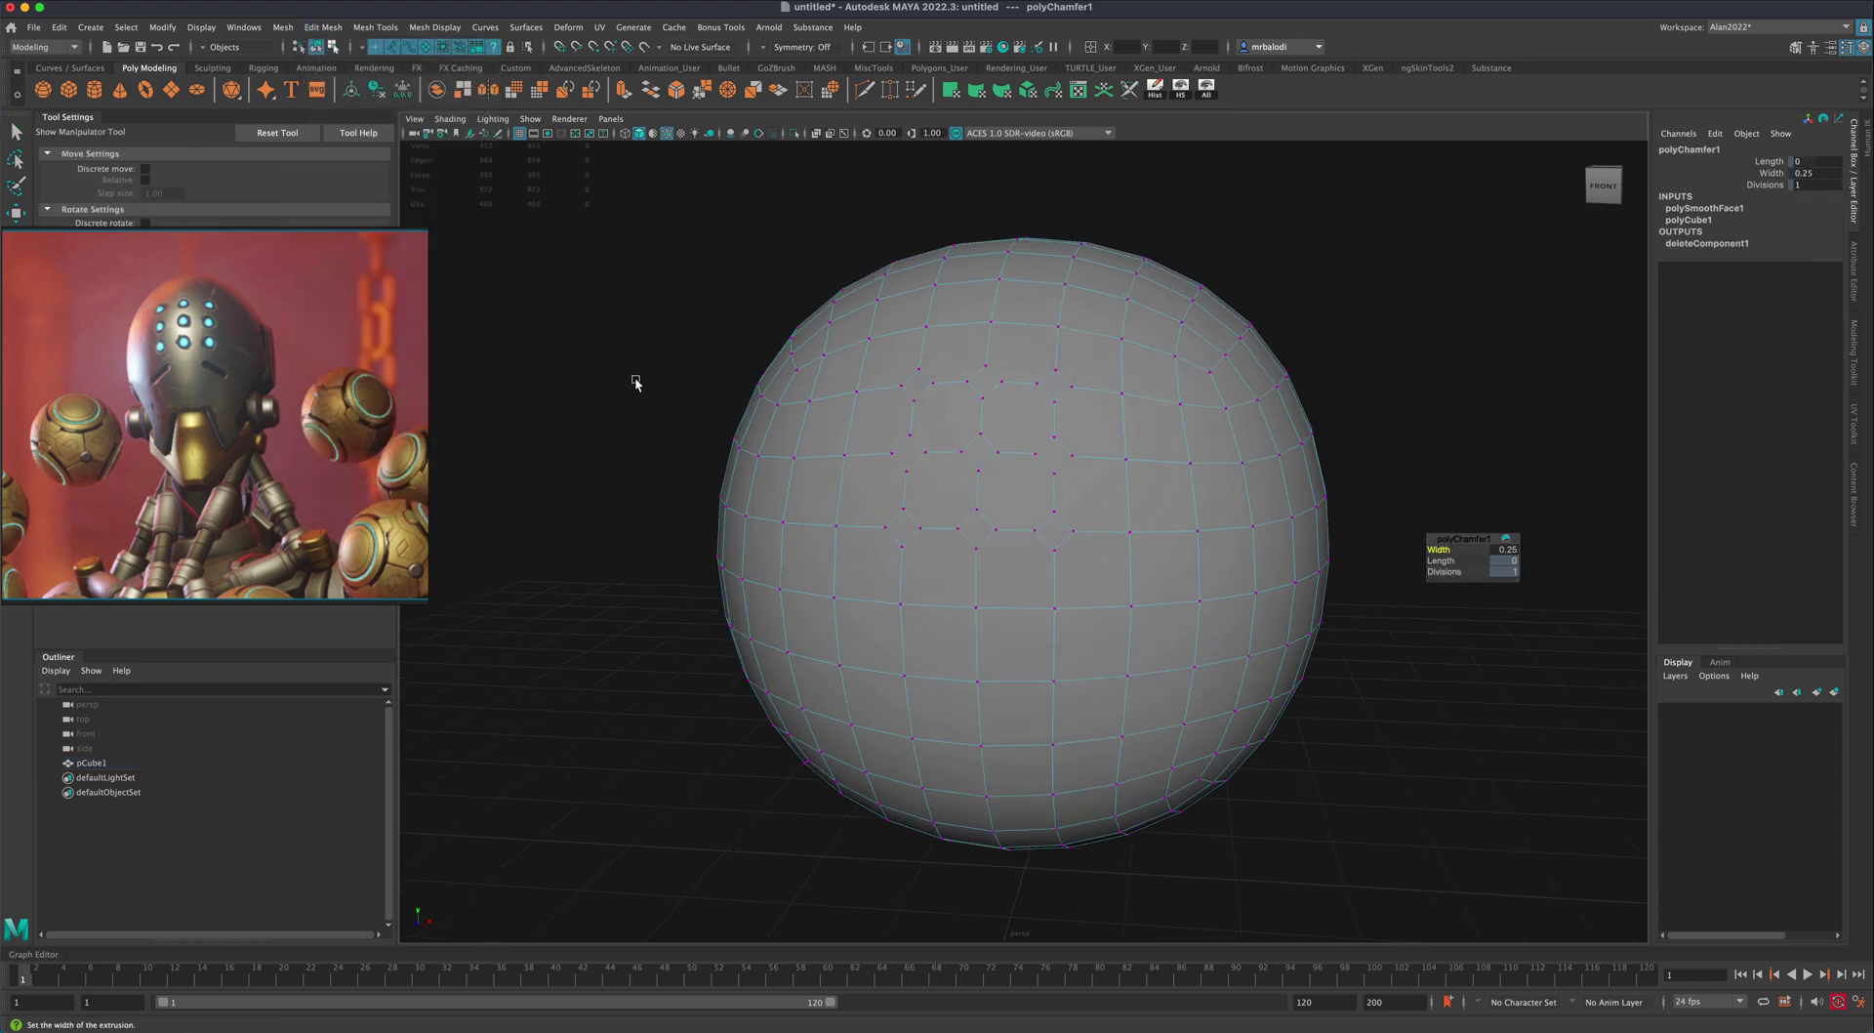
left_click_drag(632, 381, 640, 323, "alt")
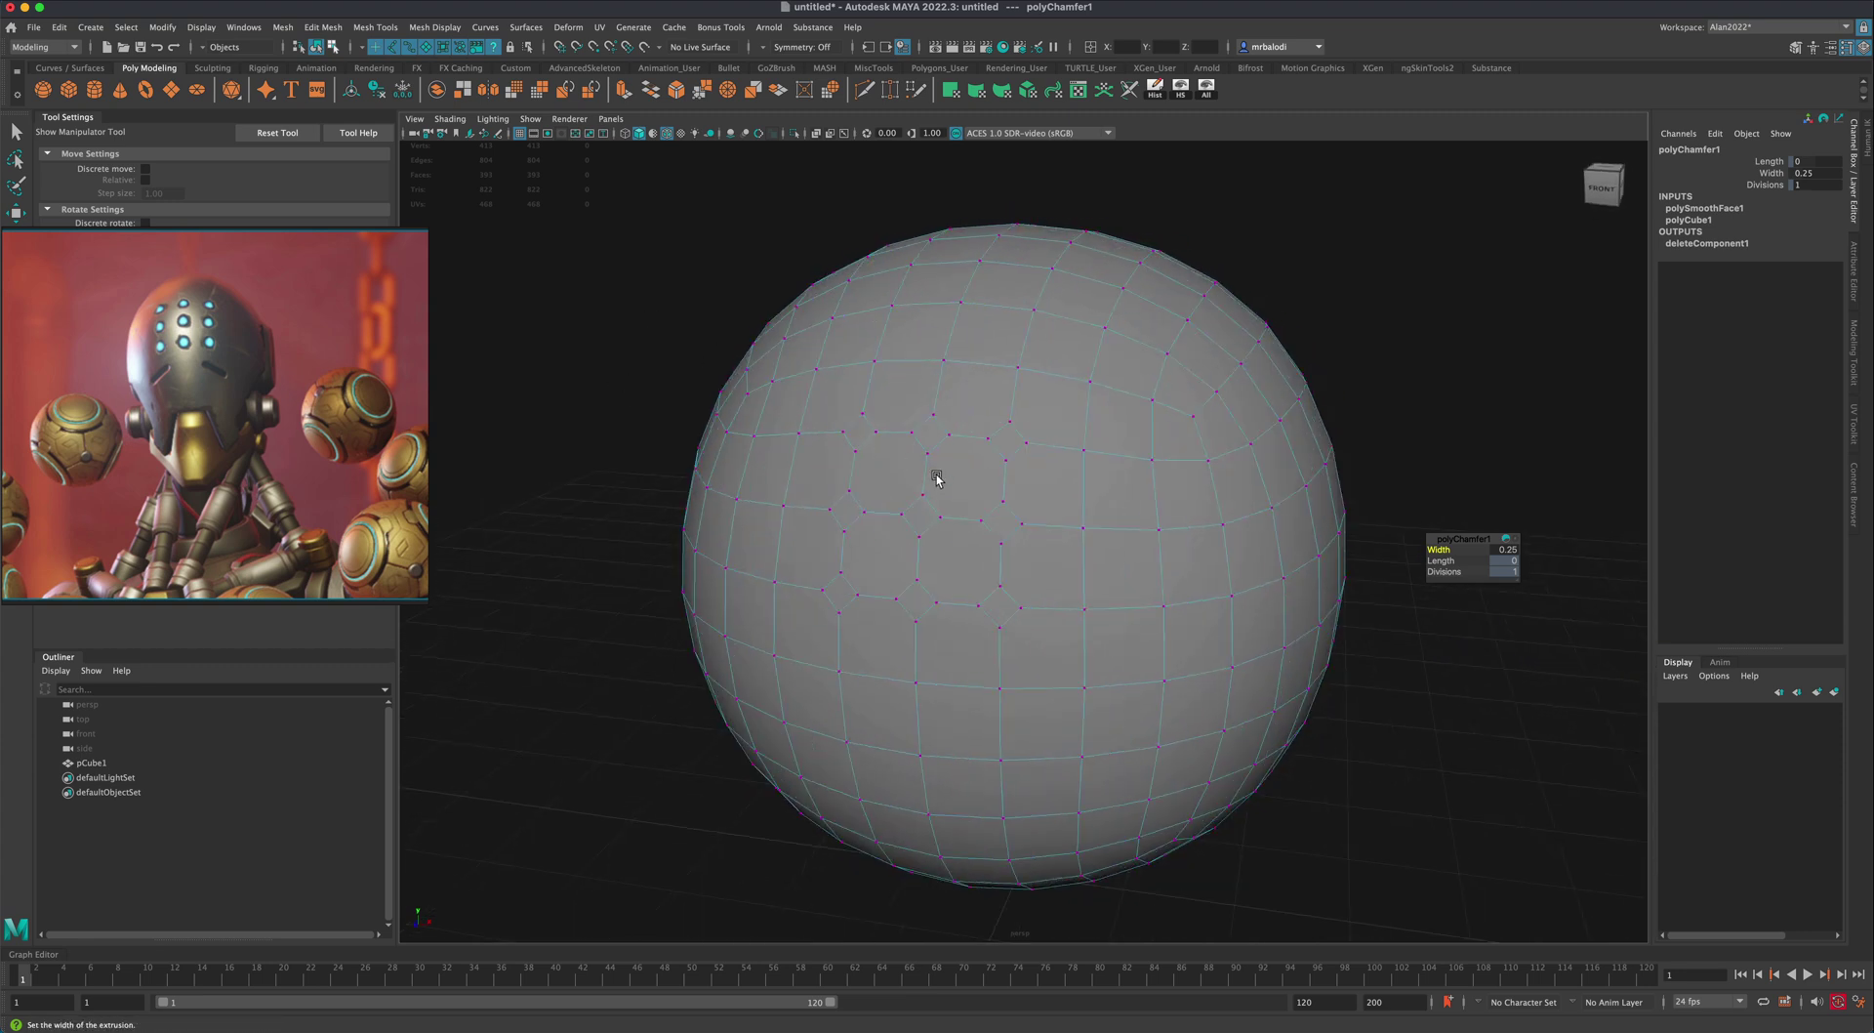
mouse_move(937, 476)
left_mouse_down("alt")
mouse_move(959, 453)
mouse_move(992, 468)
mouse_move(933, 489)
mouse_move(917, 468)
left_mouse_up("alt")
scroll(983, 489, "up", 1)
scroll(975, 481, "down", 1)
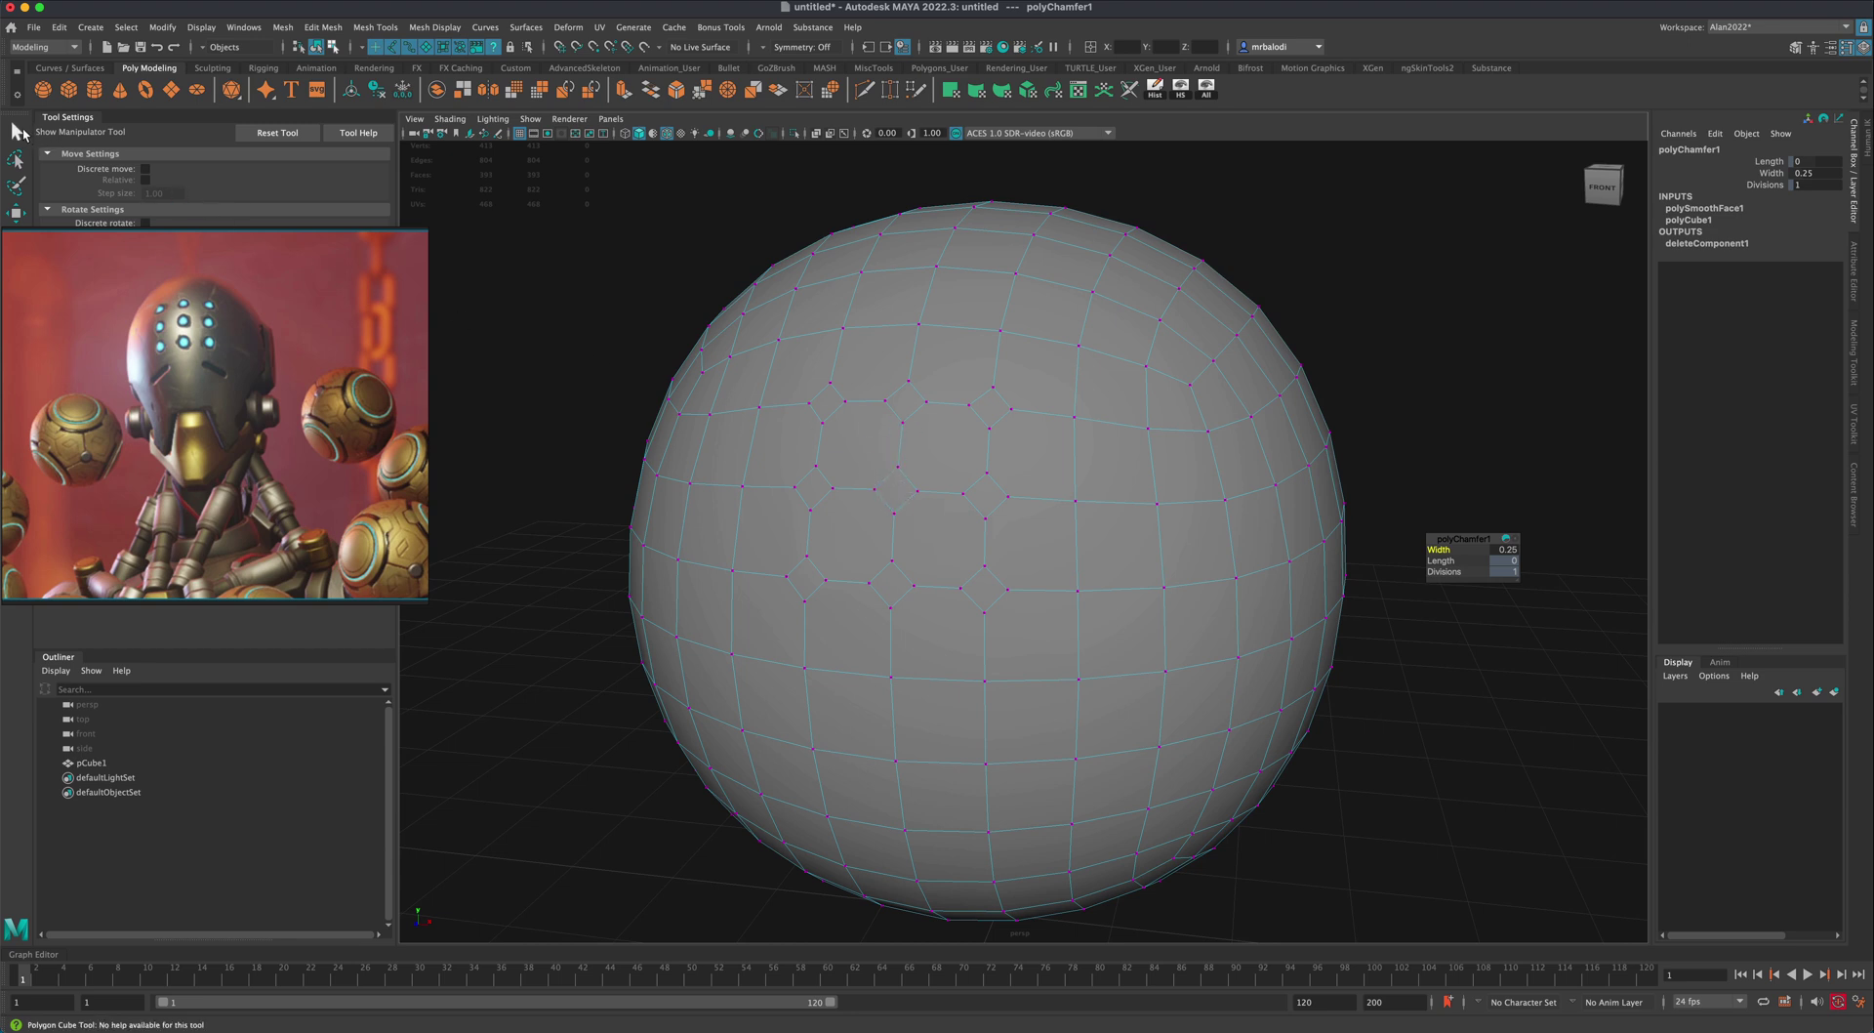
Step: Circularize the central diamond face of the three-by-three pattern with 1 added division
left_click(15, 128)
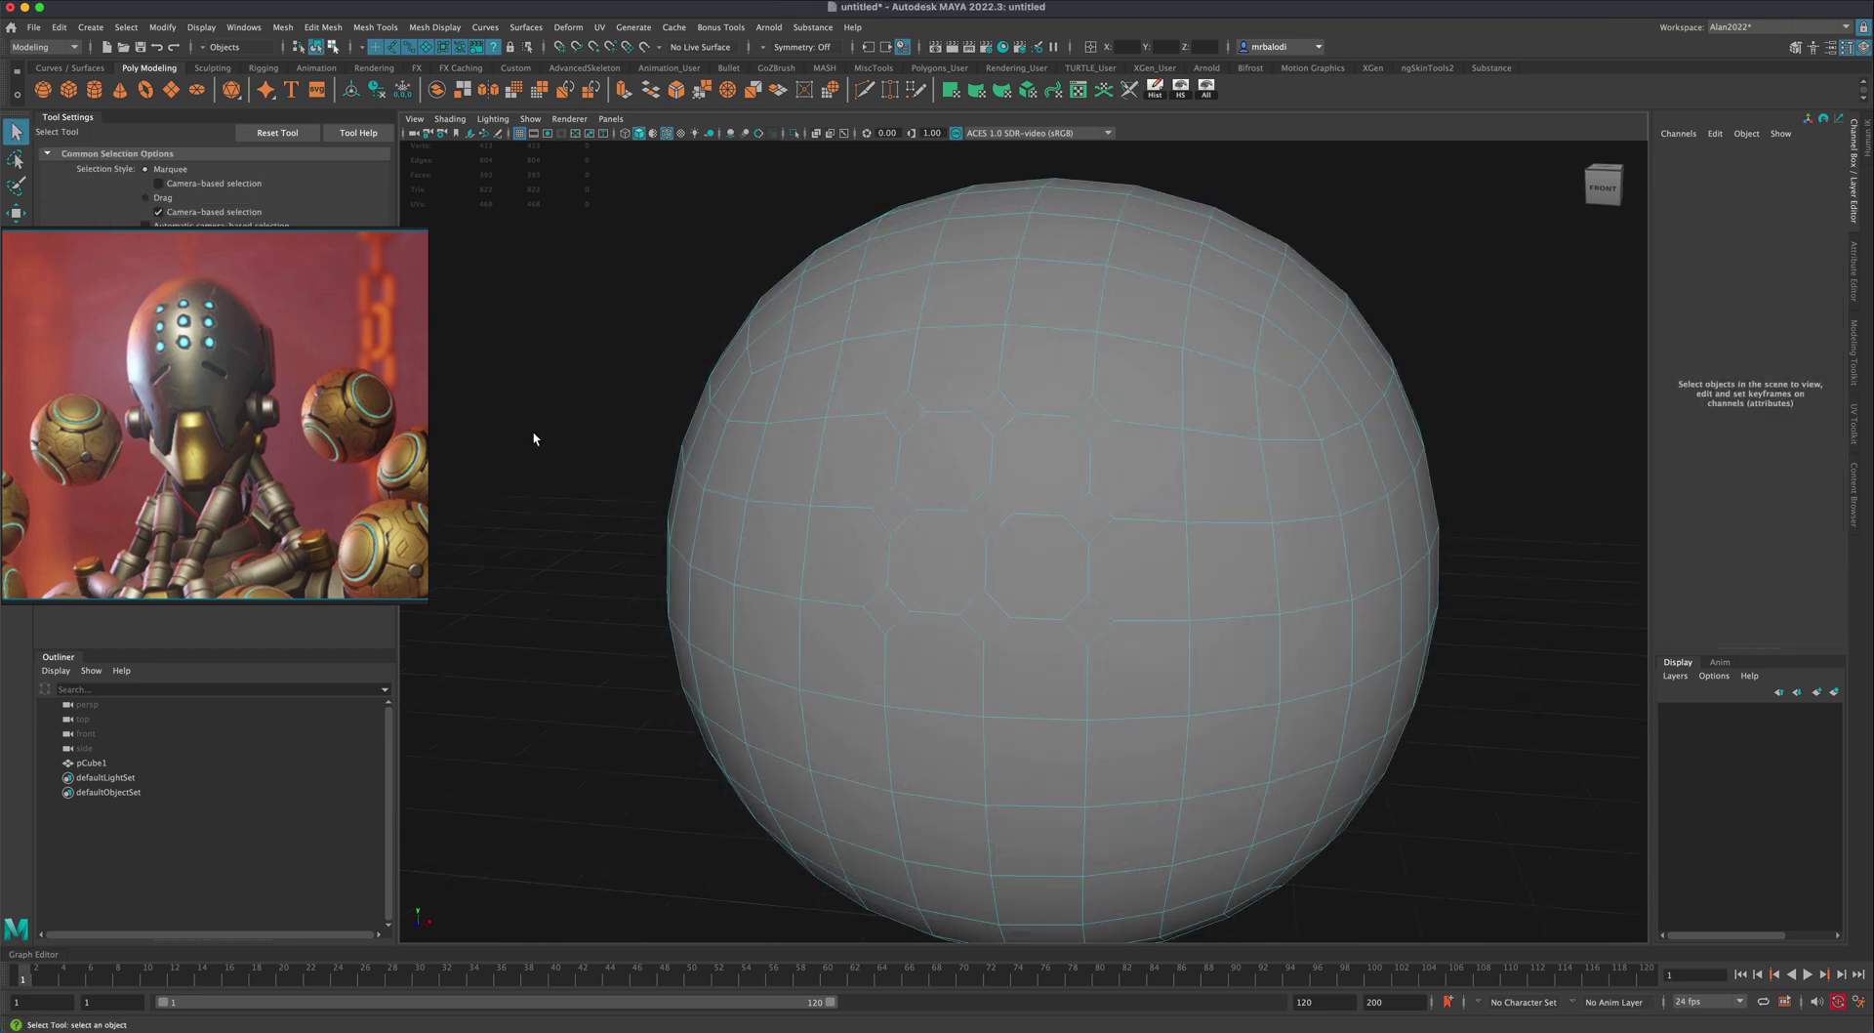
left_click_drag(533, 432, 535, 428, "alt")
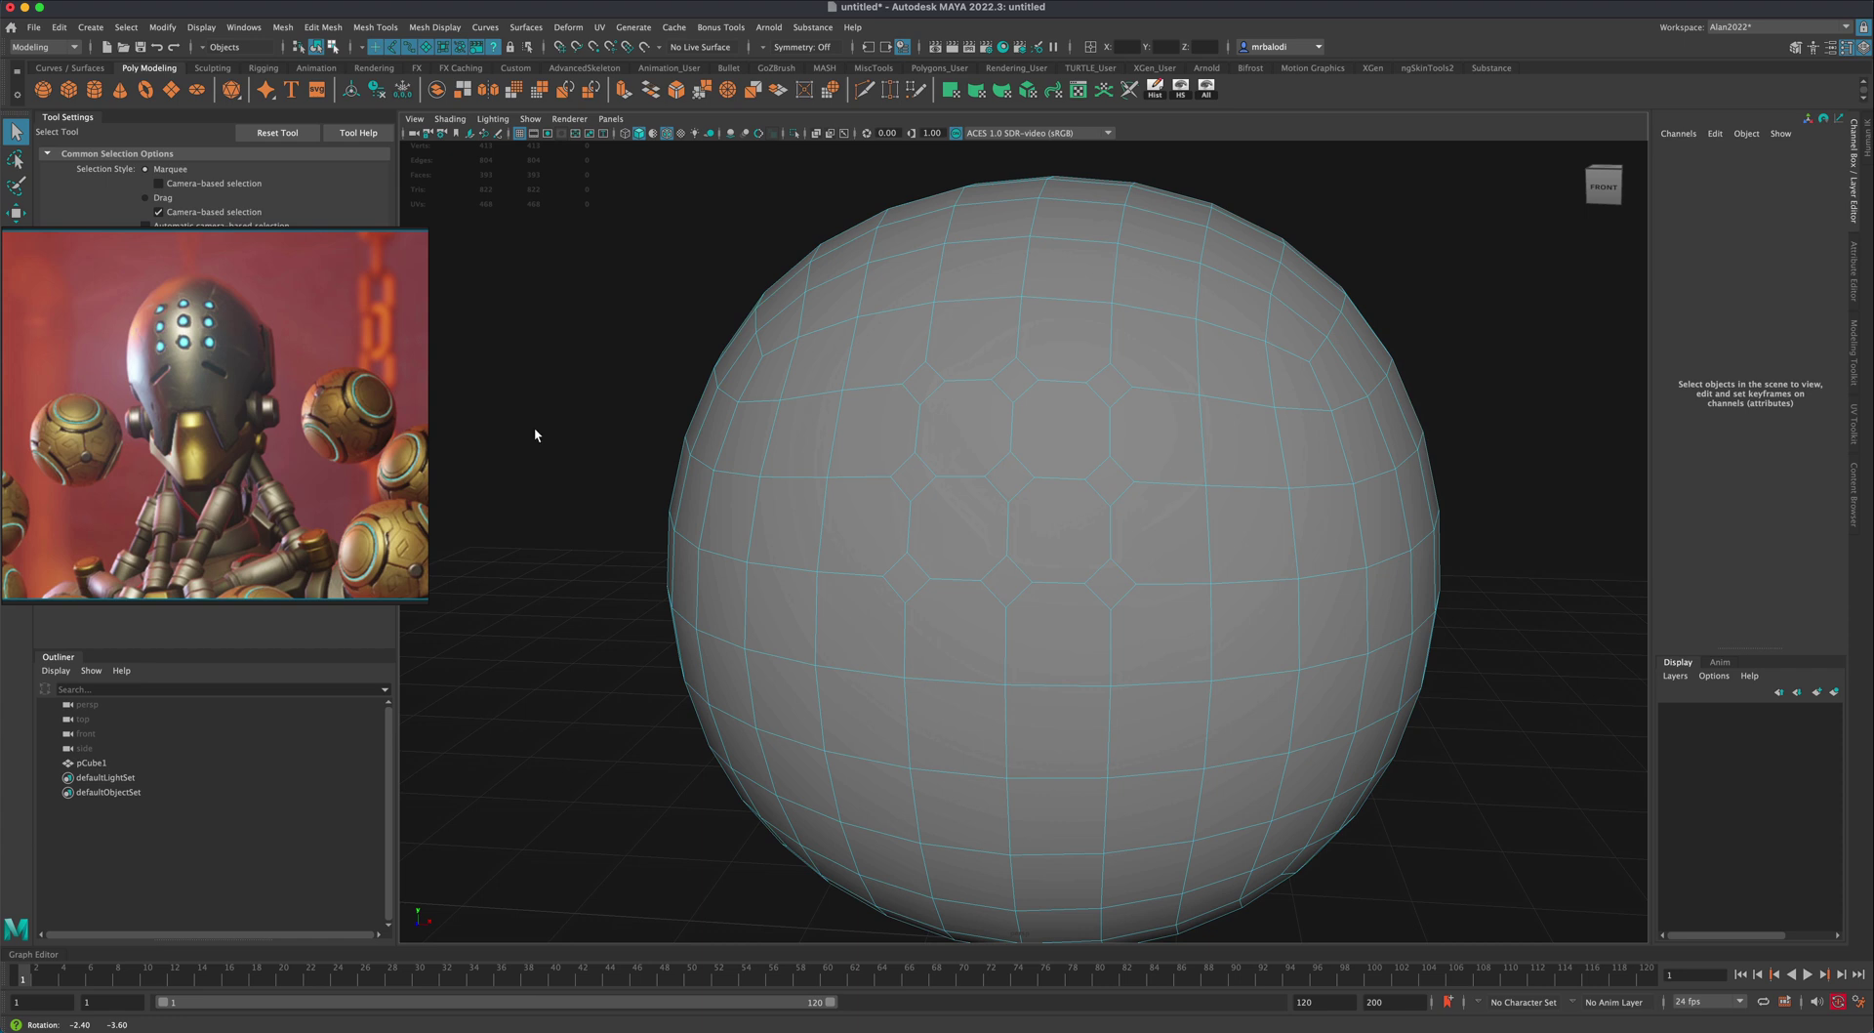
left_click(1010, 478)
left_click_drag(1535, 682, 1484, 674, "alt")
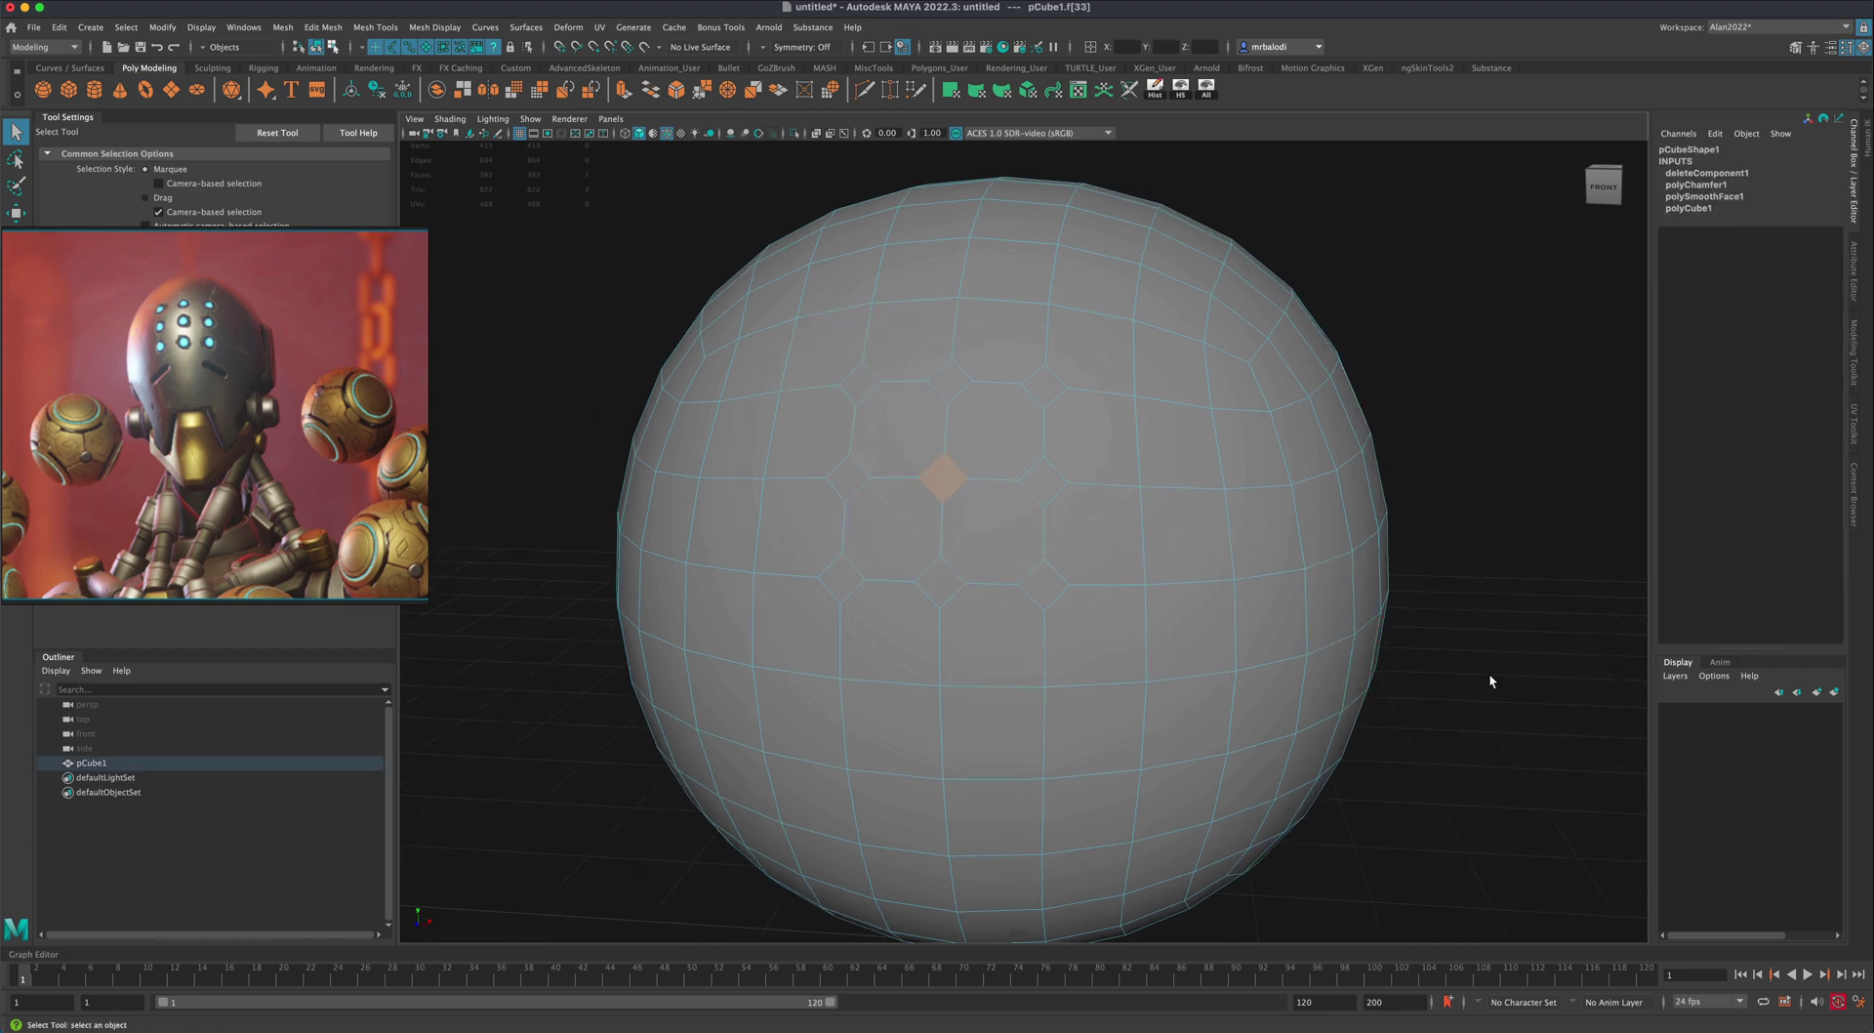
left_click_drag(666, 339, 628, 313, "alt")
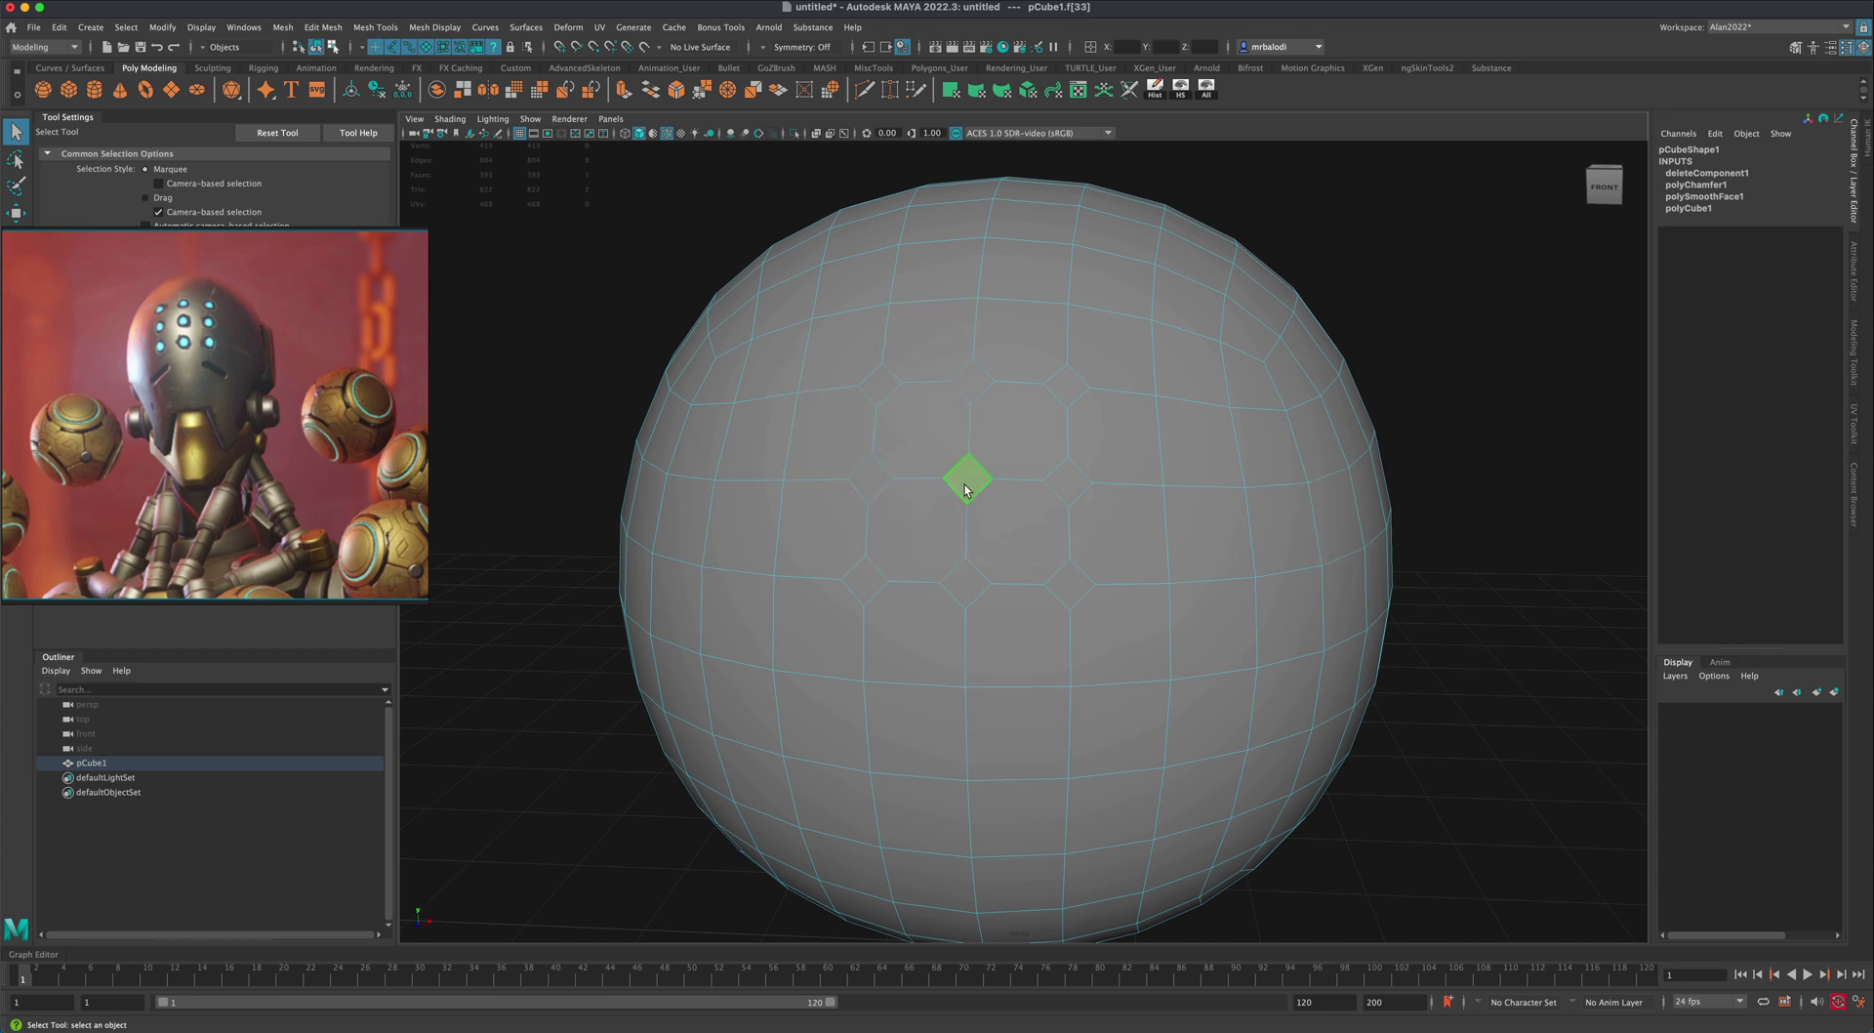
left_click(831, 90)
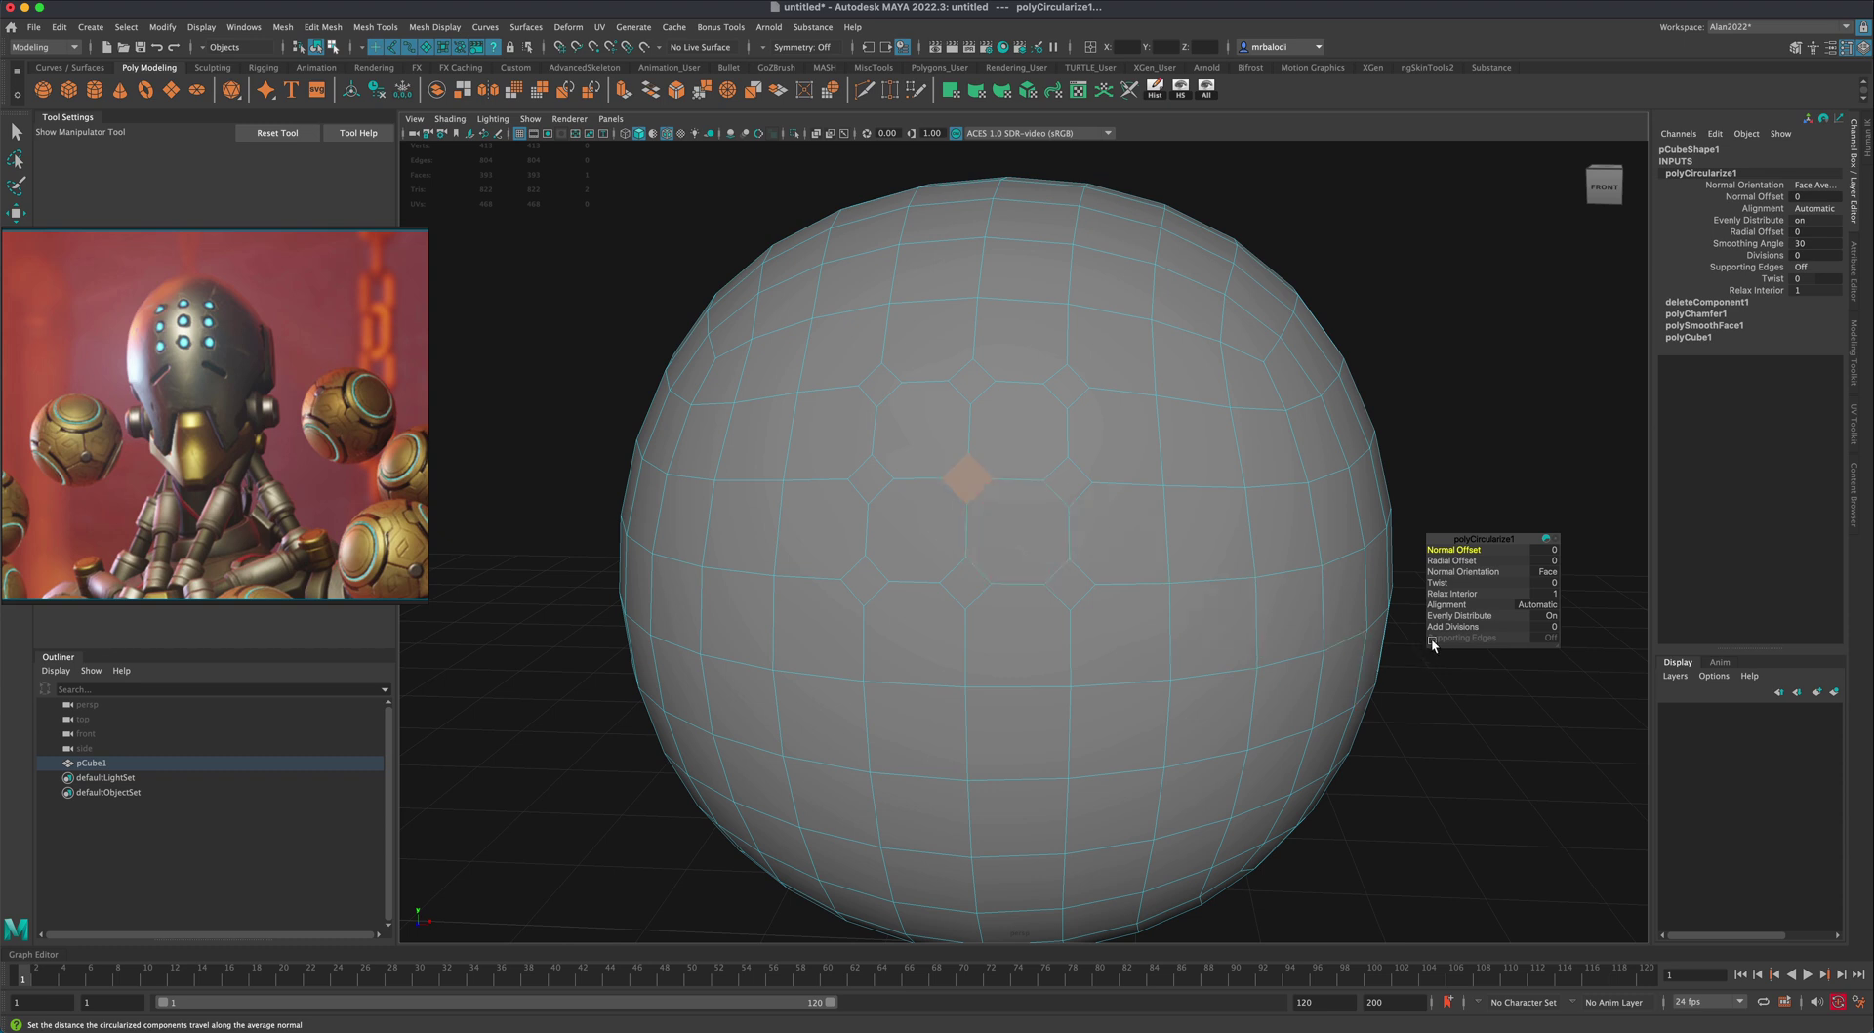
left_click_drag(1442, 626, 1444, 627)
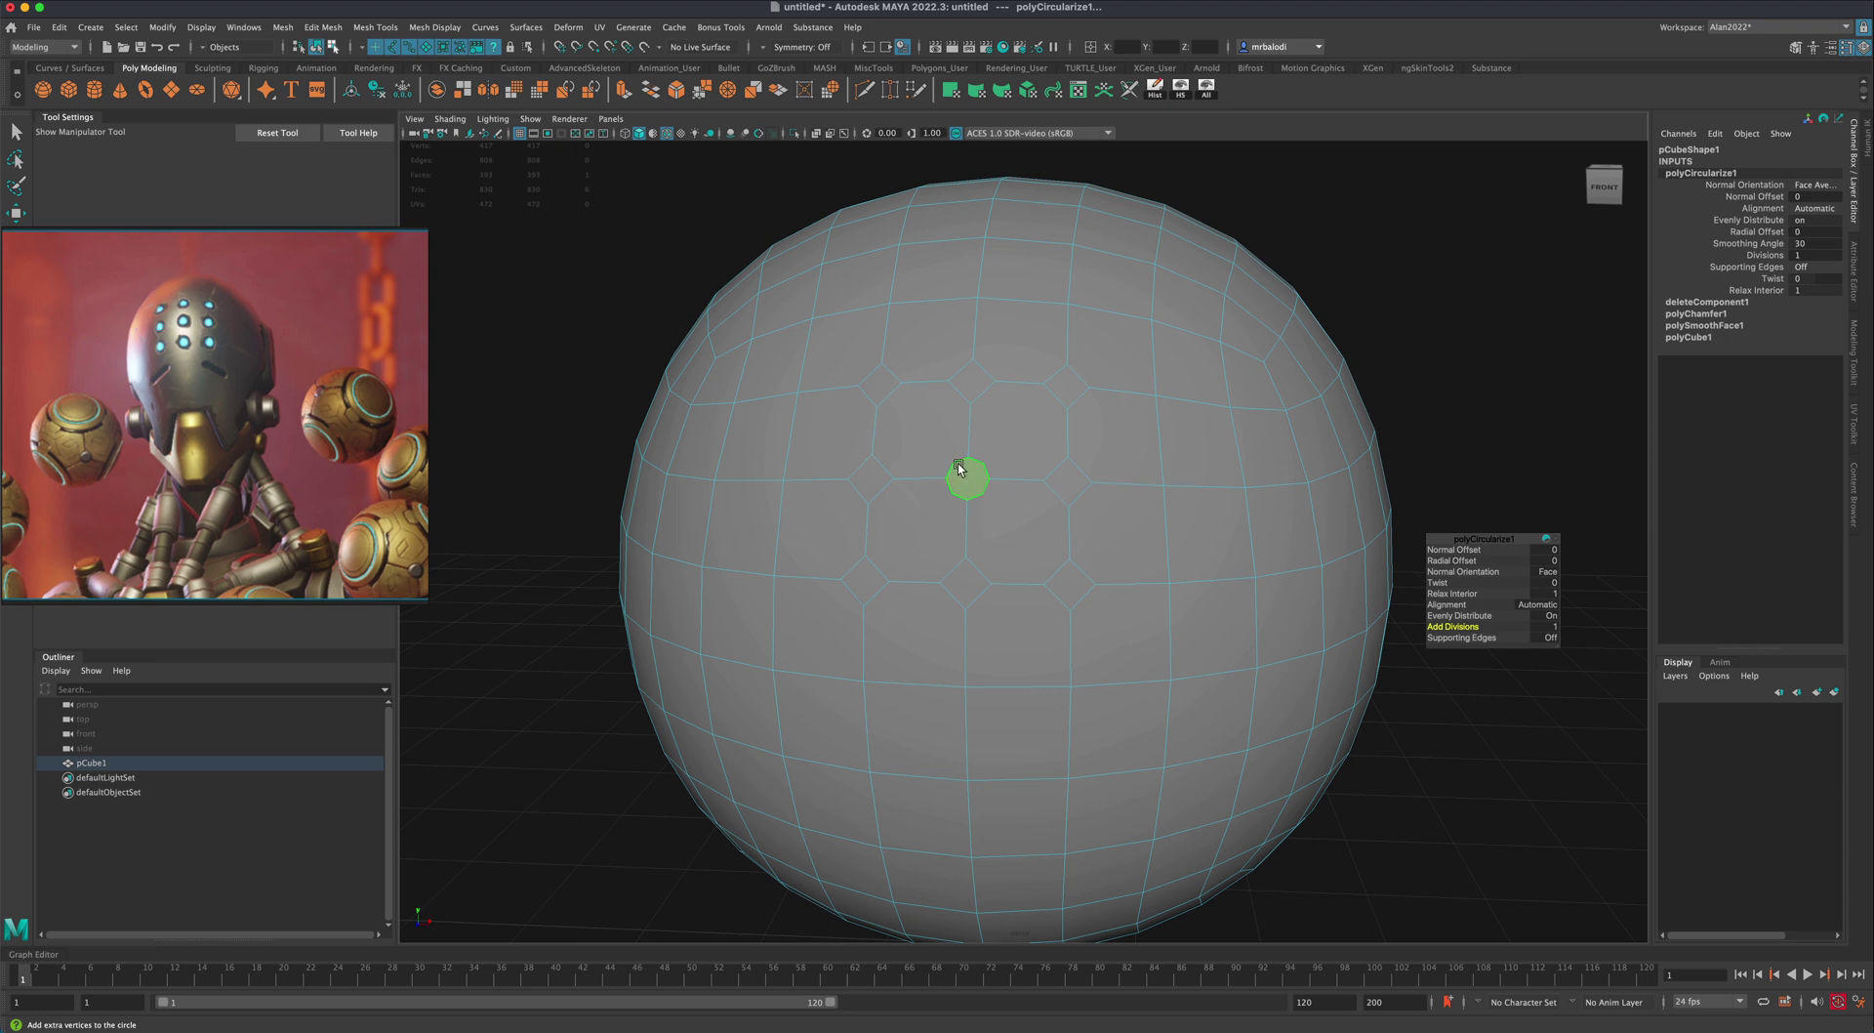
Step: Circularize the middle-right and lower-right diamond faces of the pattern with 1 added division each
left_click(1064, 491)
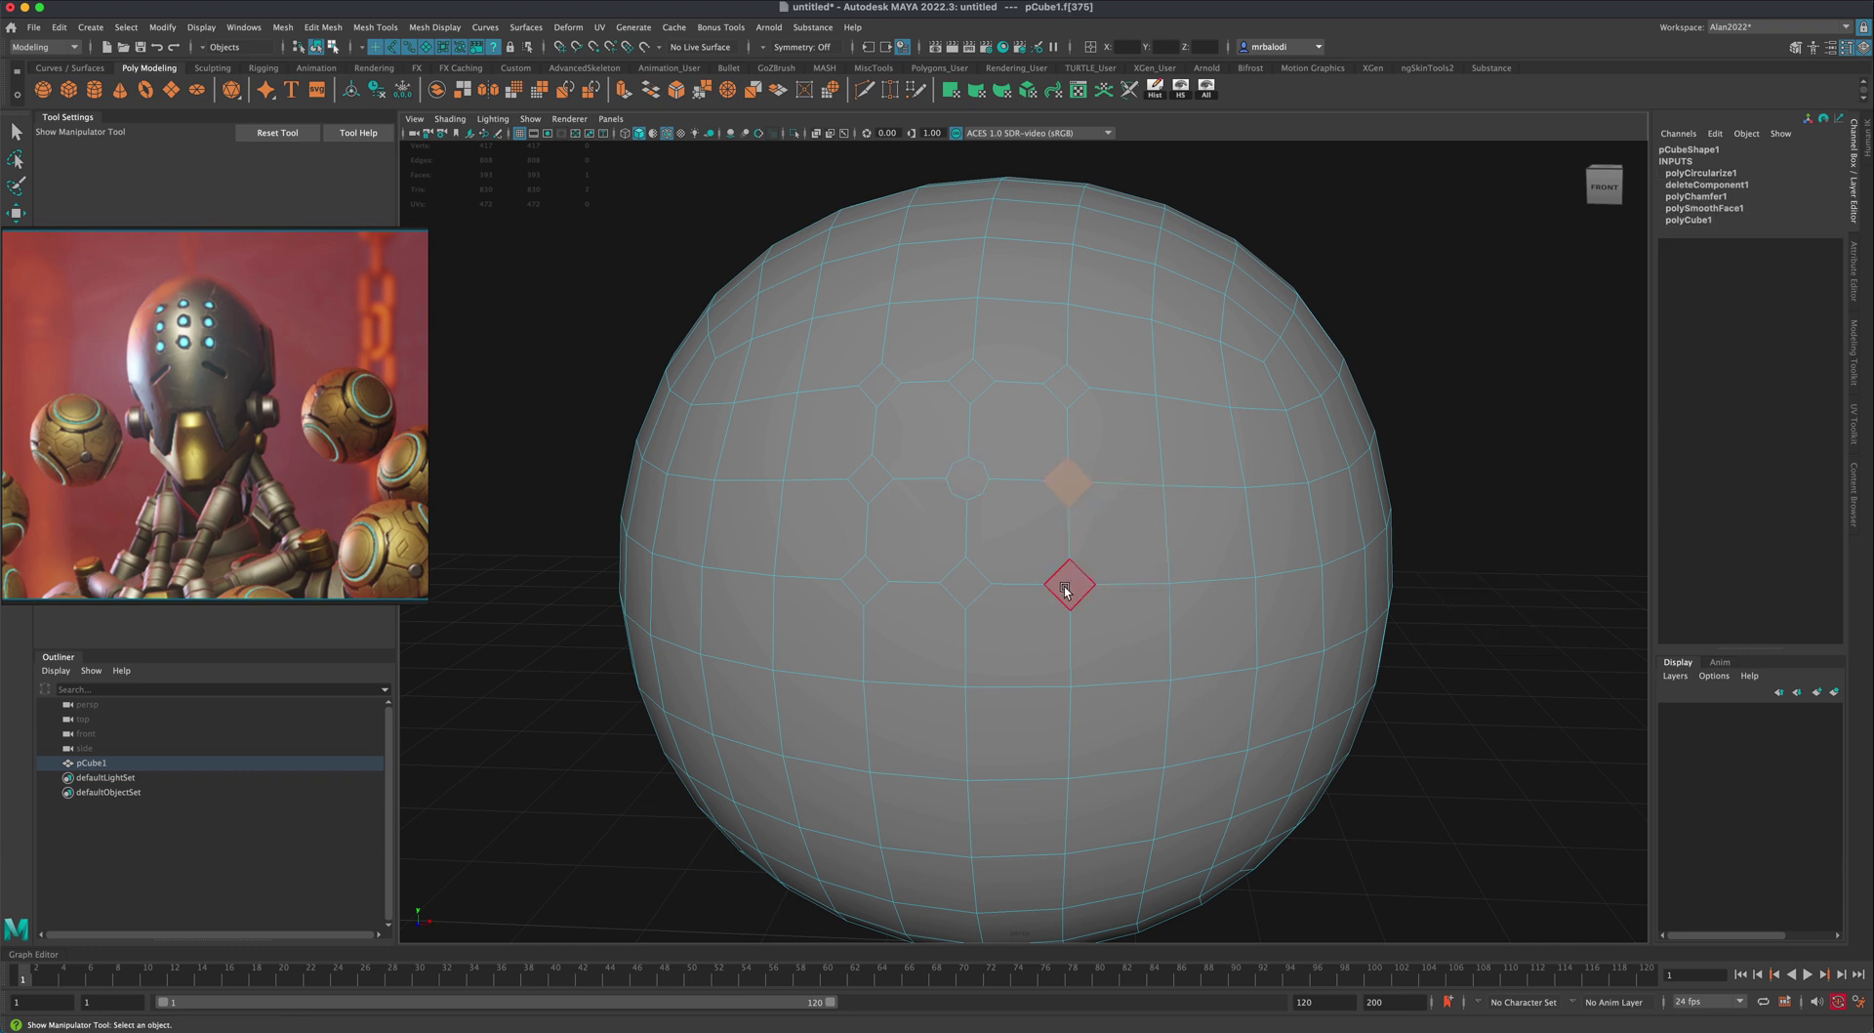
key("g")
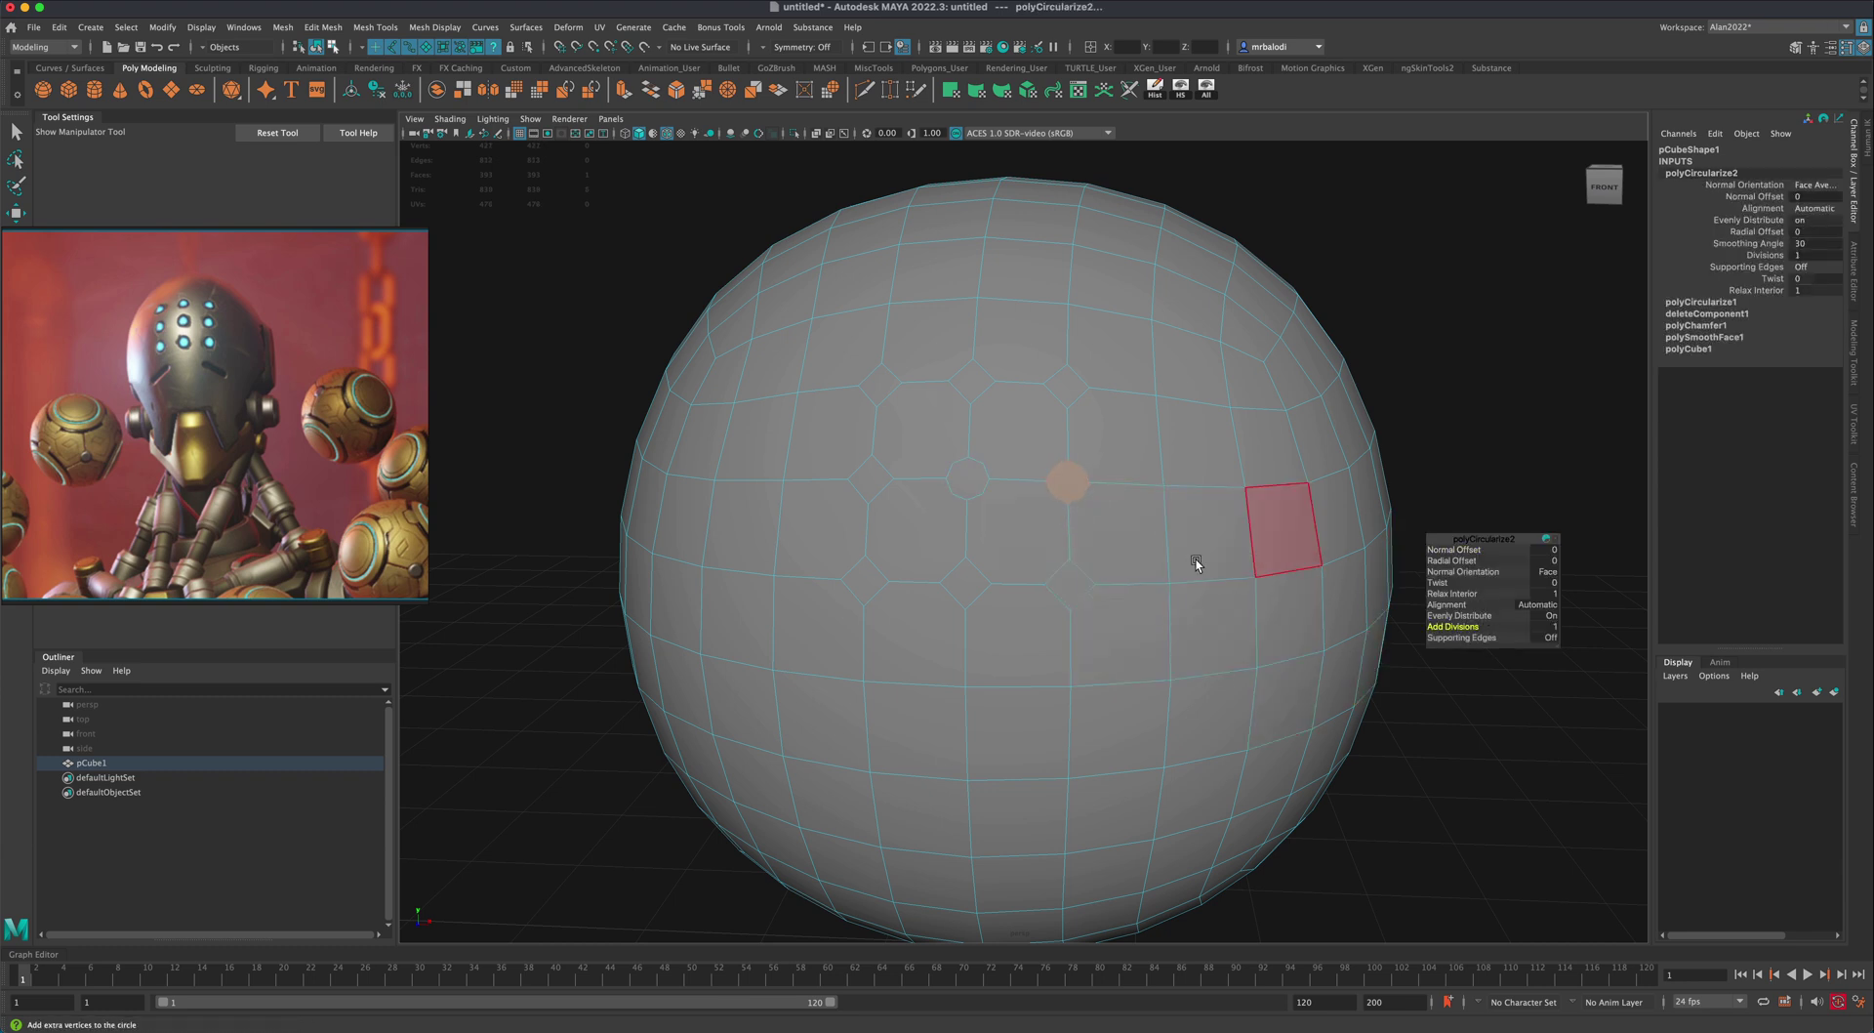
left_click(1067, 586)
key("g")
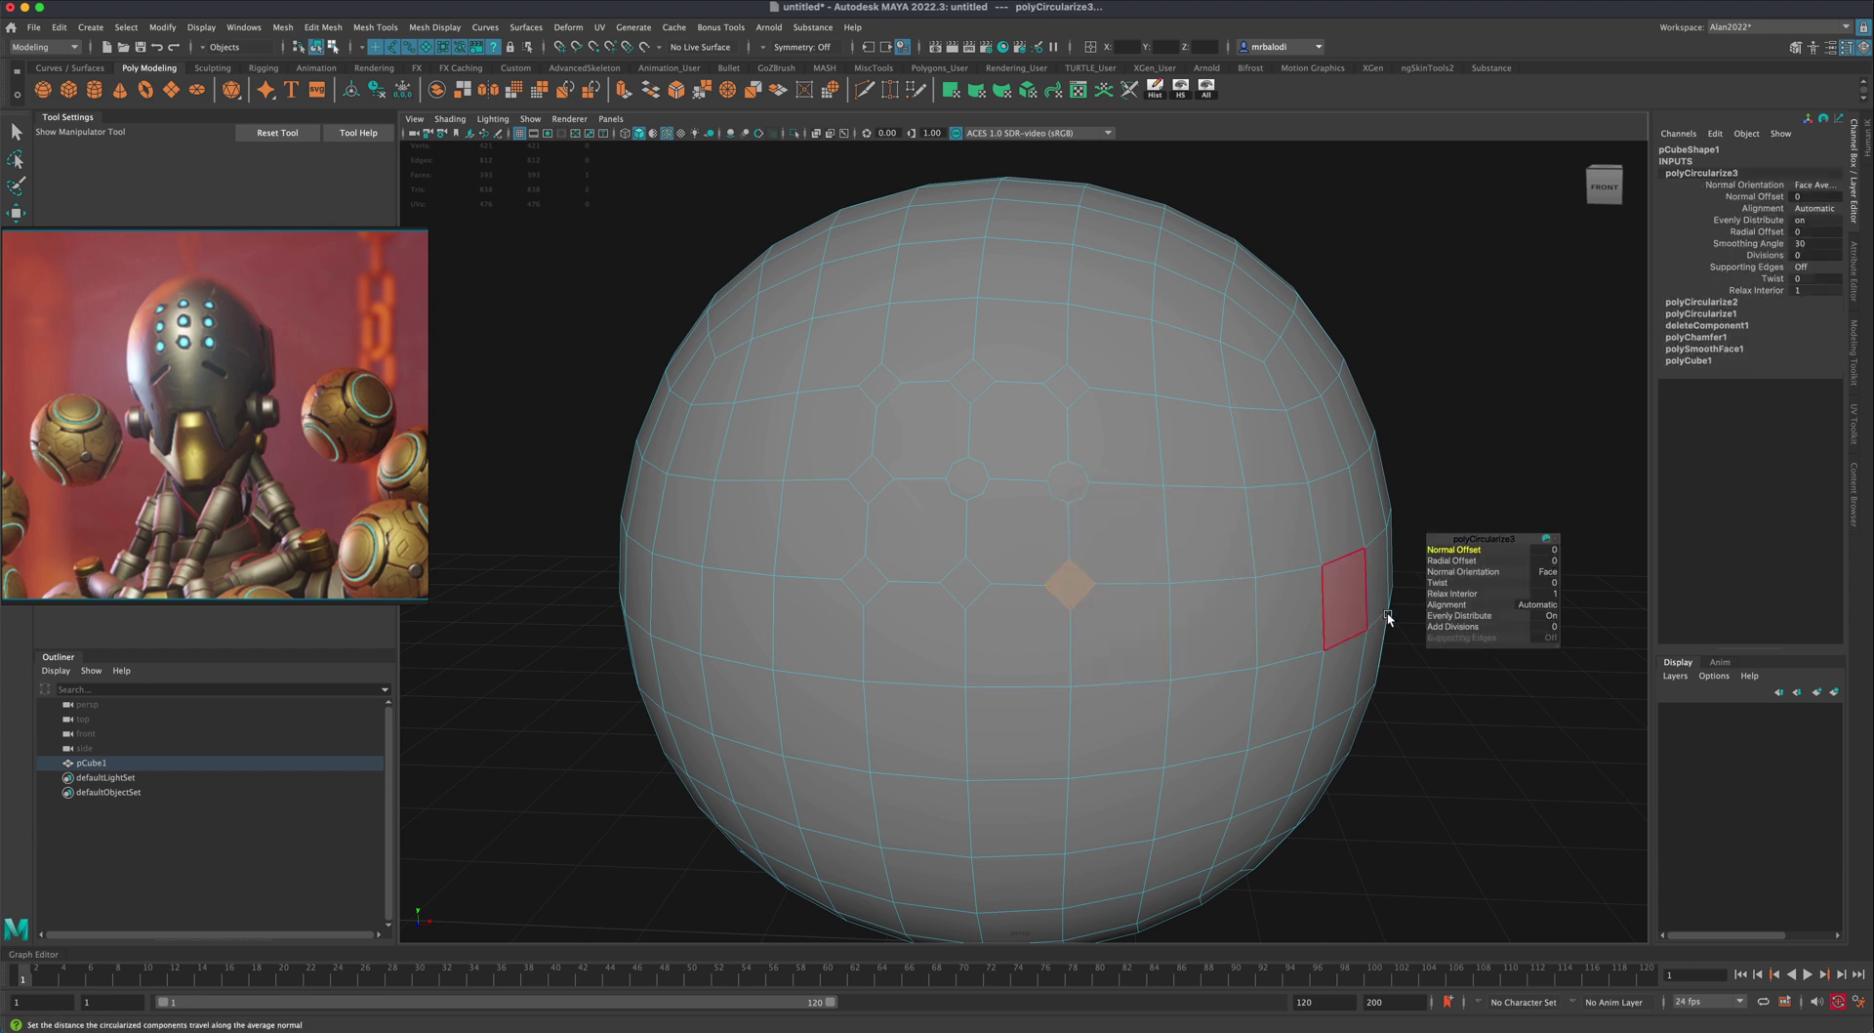
Step: Circularize the lower-middle and lower-left diamond faces of the pattern with 1 added division each
left_click(964, 584)
key("g")
left_click_drag(1437, 626, 1455, 626)
left_click(873, 583)
key("g")
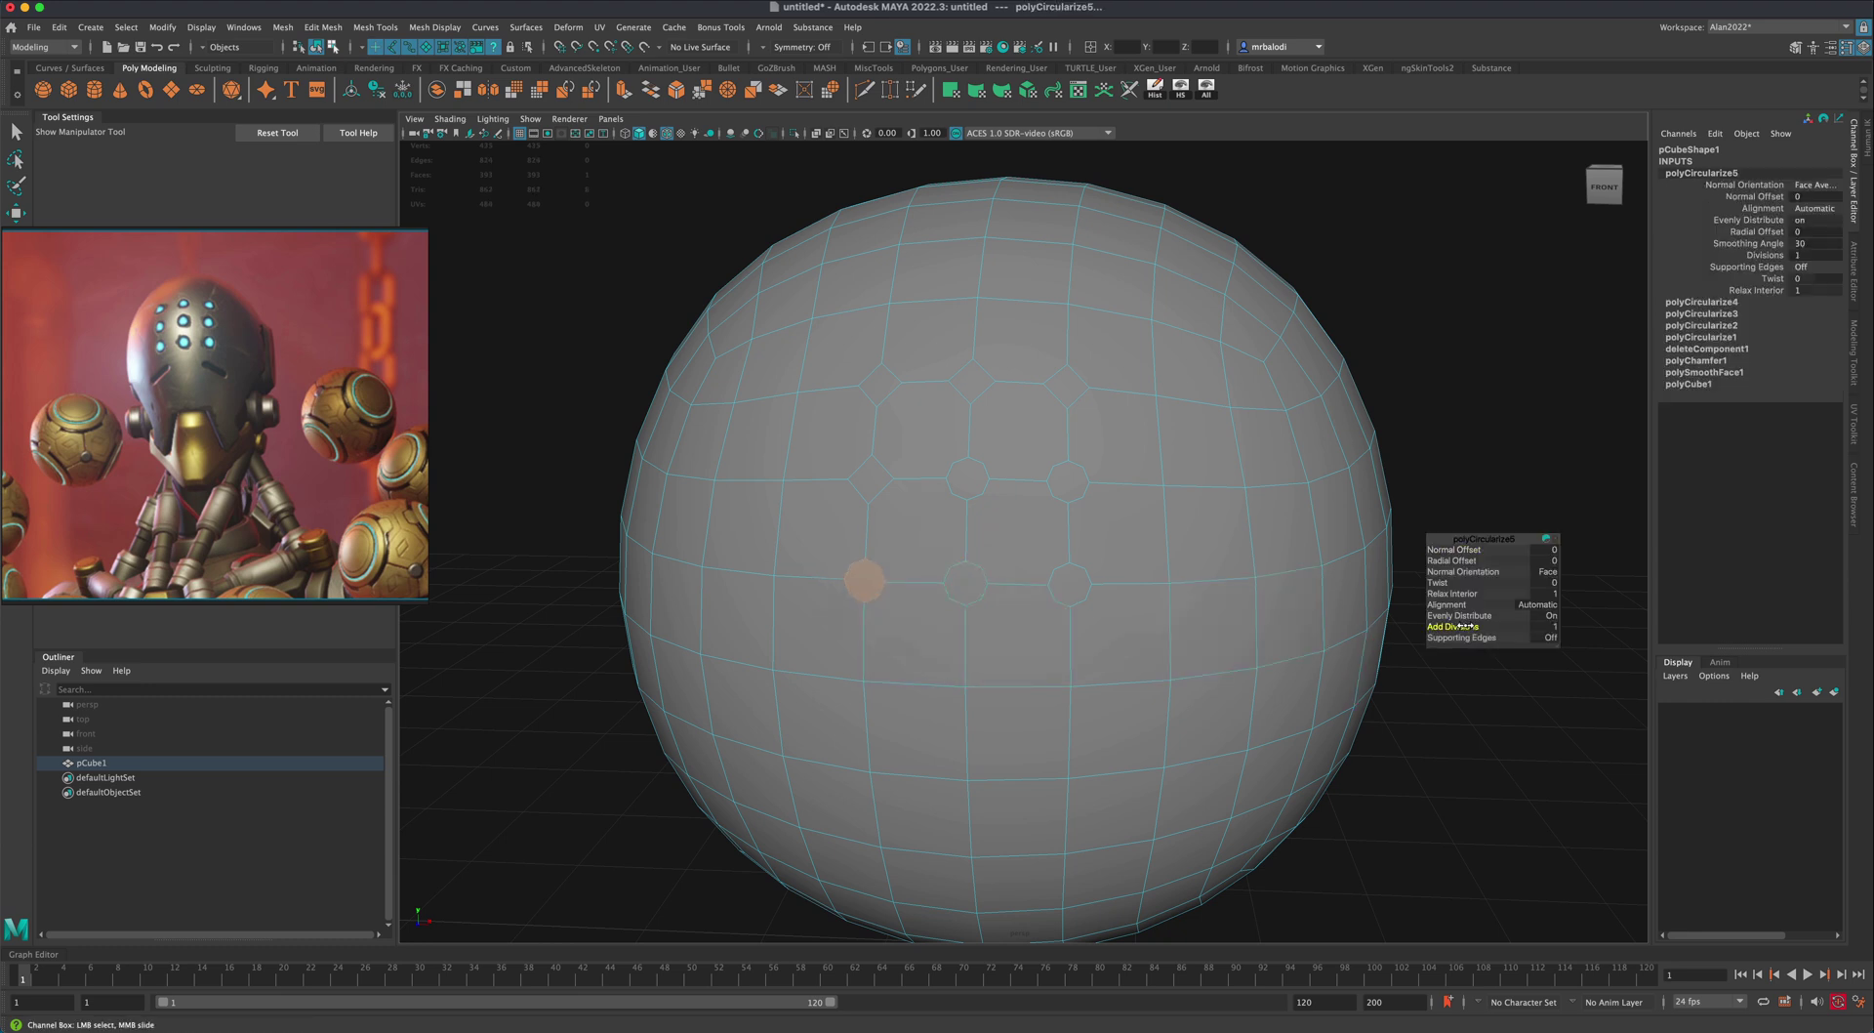
Step: Circularize the middle-left and upper-left diamond faces of the pattern with 1 added division each
left_click(870, 479)
key("g")
left_click_drag(1471, 626, 1493, 627)
left_click(873, 388)
key("g")
left_click_drag(1471, 626, 1493, 626)
Step: Circularize the upper-middle and upper-right diamond faces with 1 added division each, and clear the selection
left_click(969, 379)
key("g")
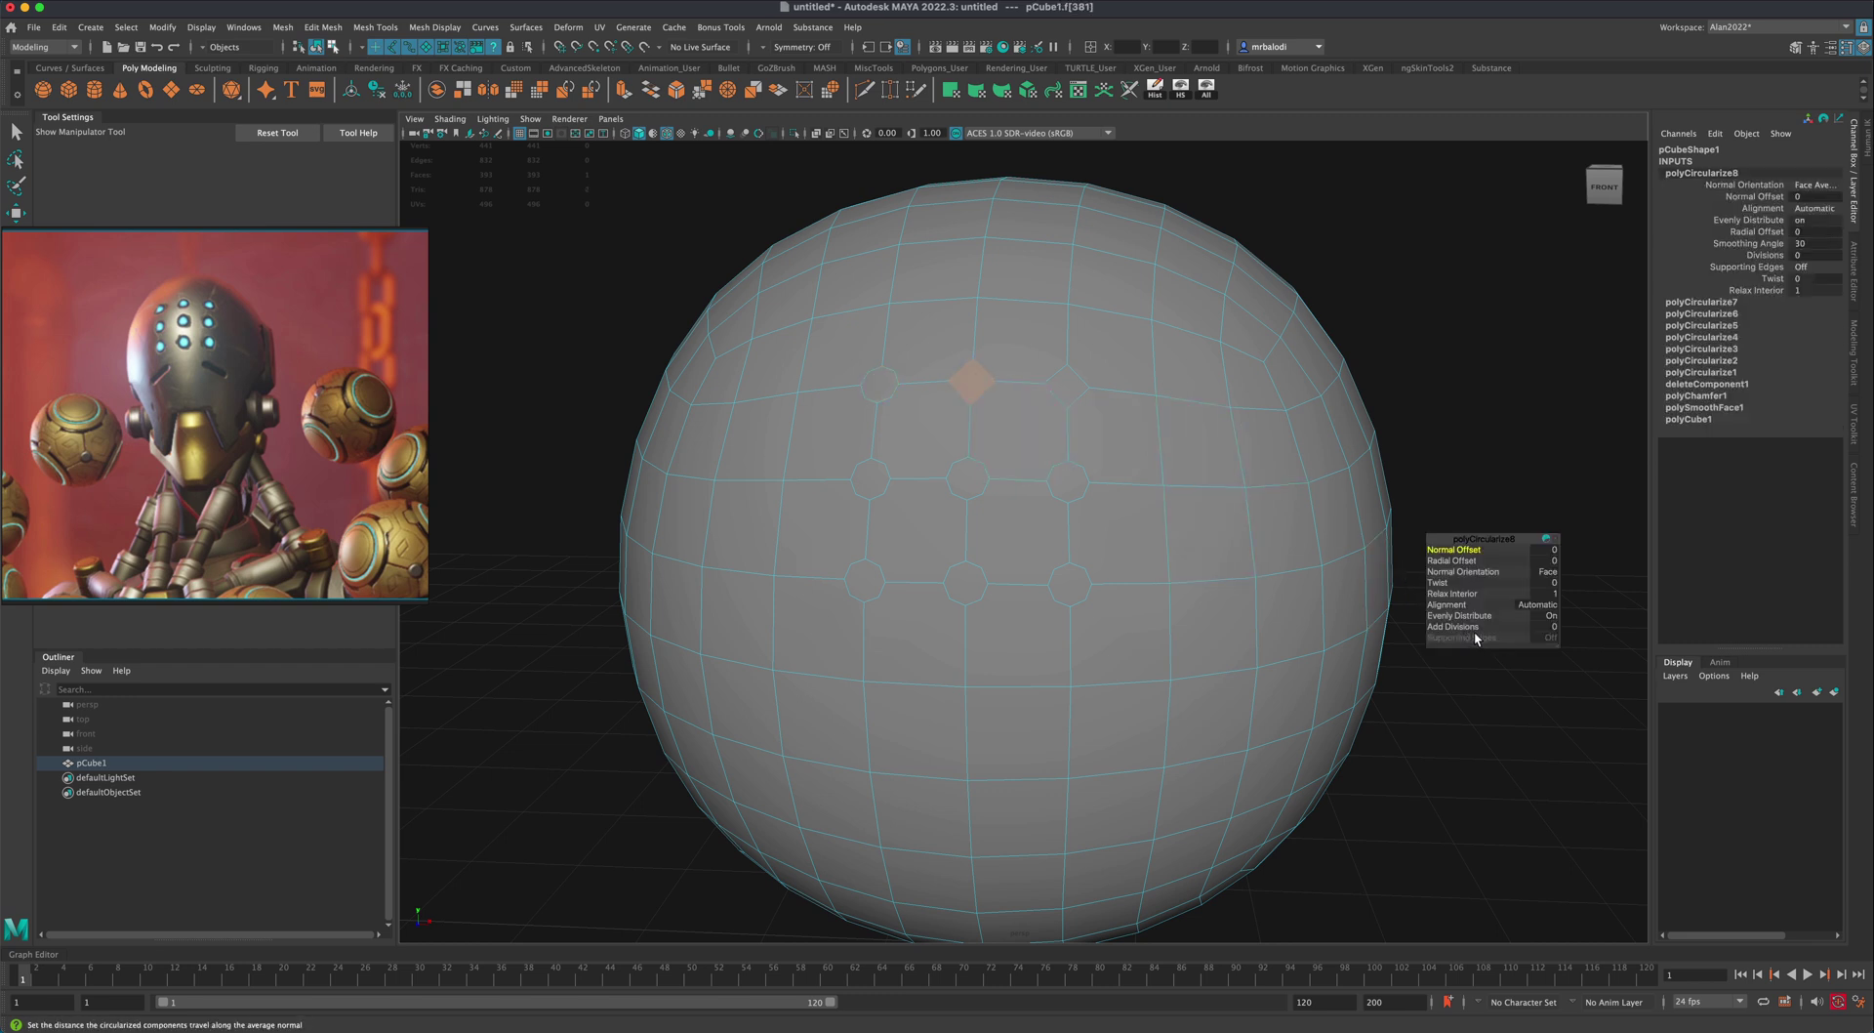
left_click(1061, 382)
key("g")
left_click_drag(1454, 626, 1478, 626)
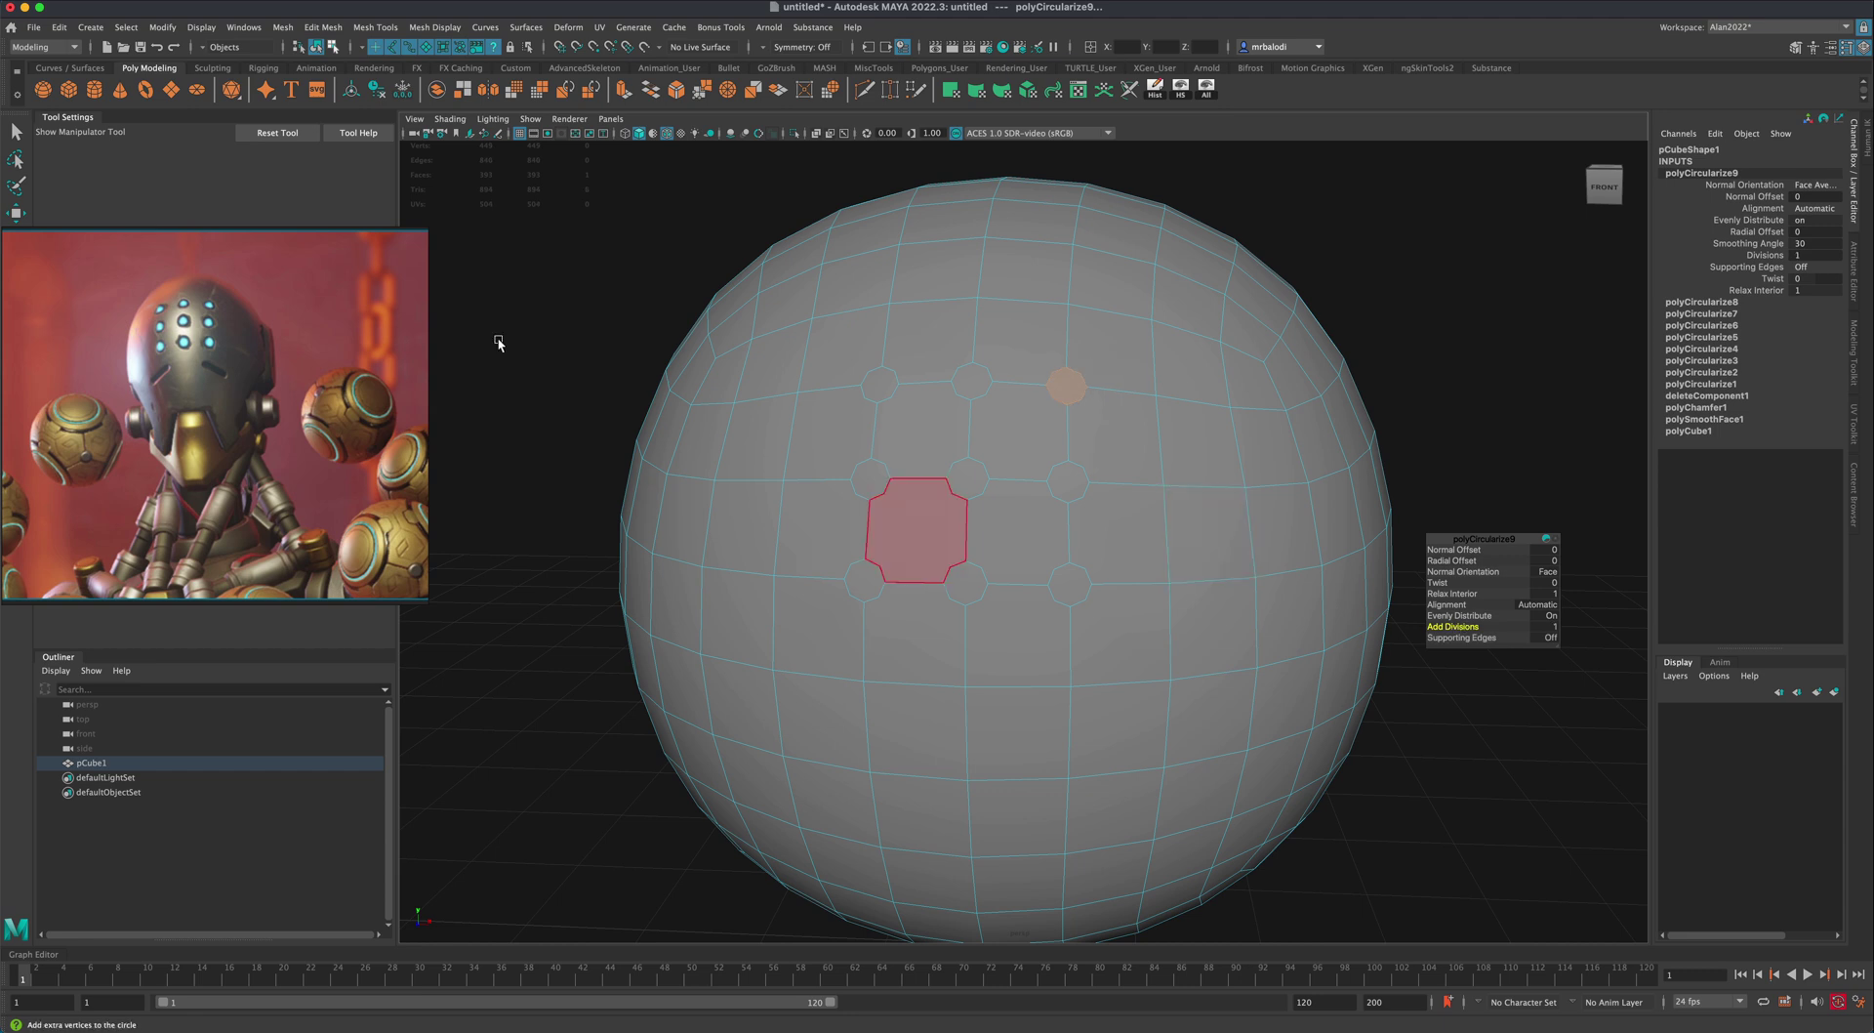
key("q")
left_click(505, 387)
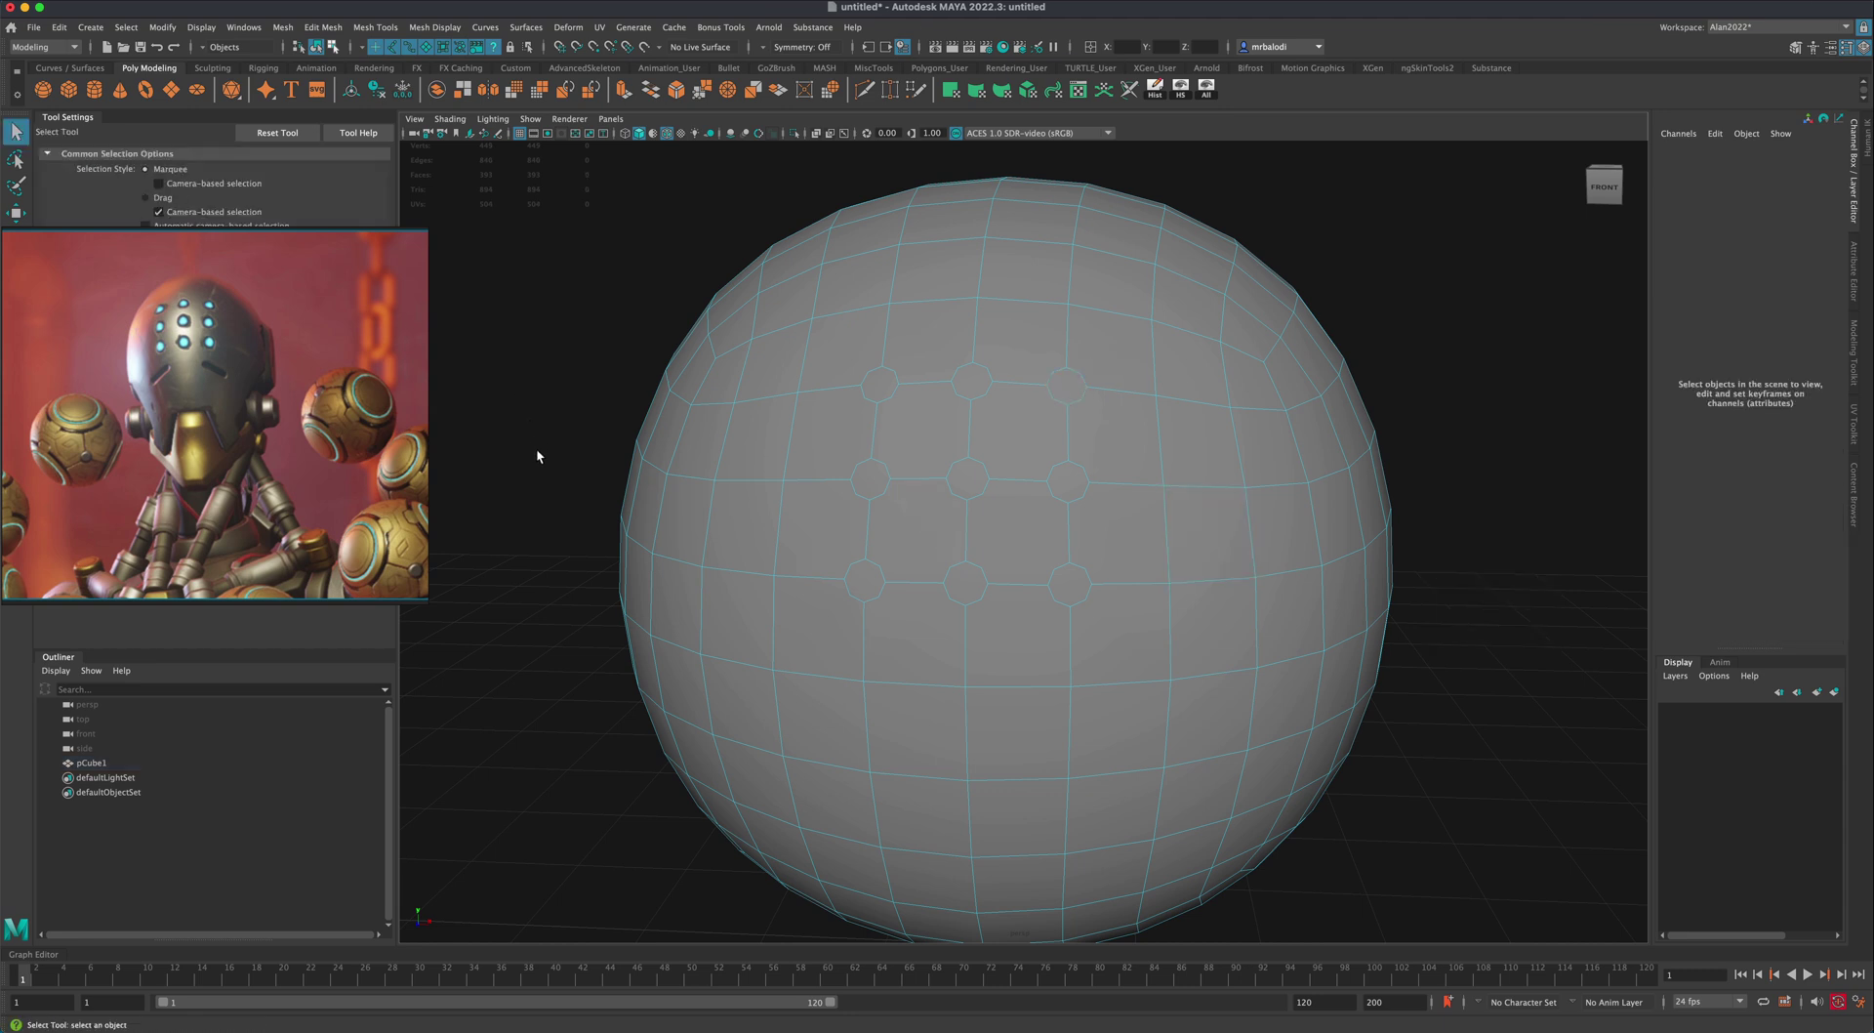
Step: Delete the nine circular faces of the three-by-three forehead pattern to leave open holes
left_click_drag(537, 455, 543, 461, "alt")
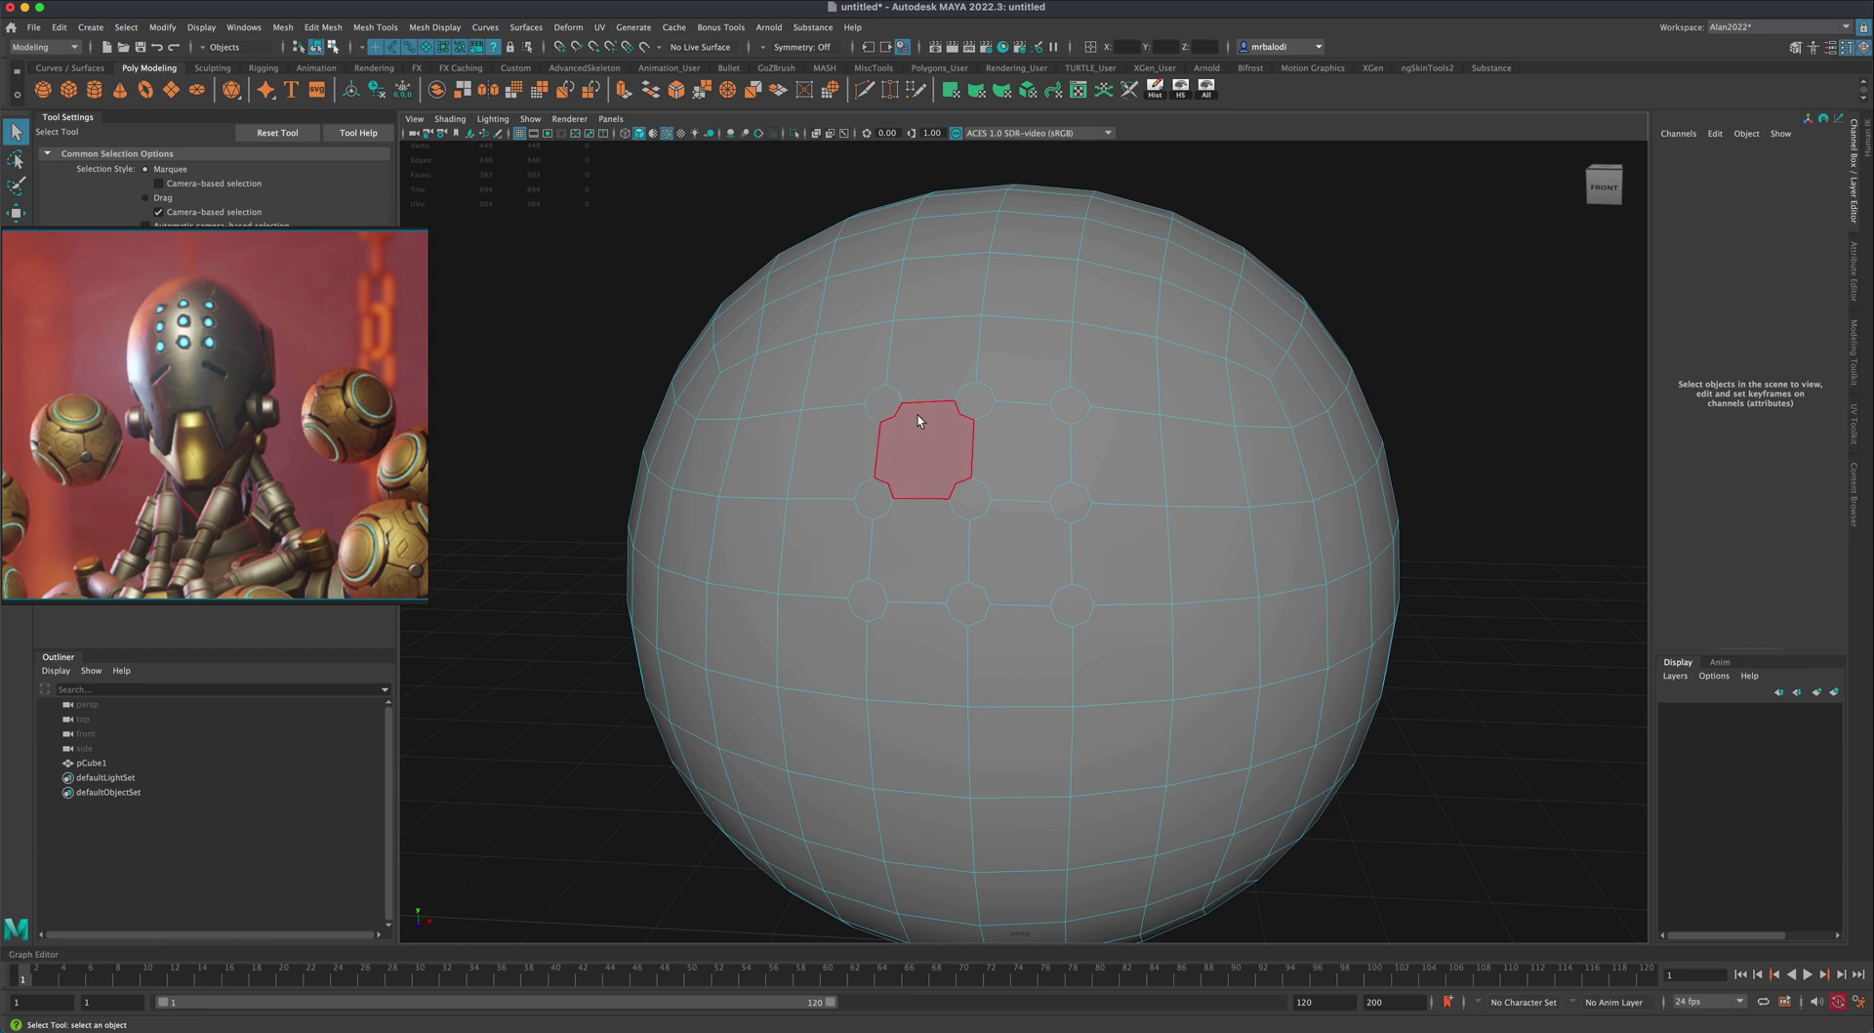
middle_click_drag(923, 537, 935, 543, "alt")
scroll(934, 542, "up", 1)
left_click_drag(914, 449, 911, 435, "alt")
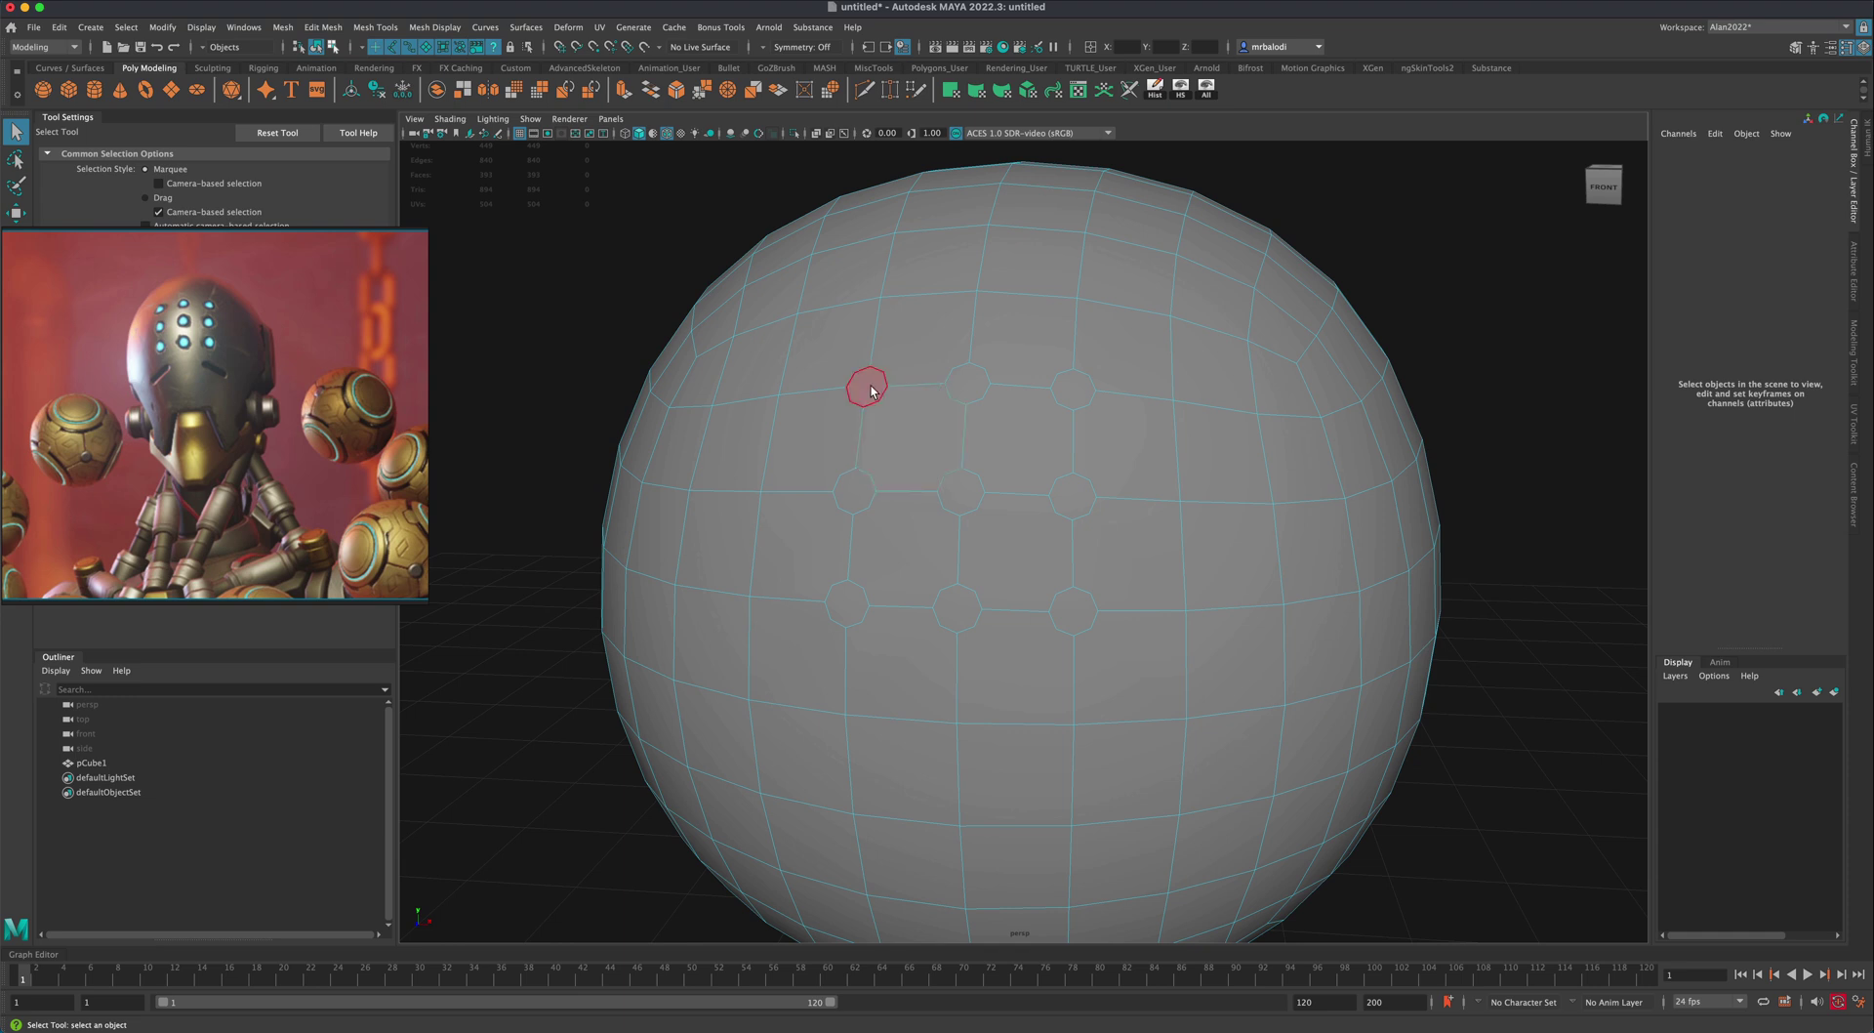
left_click_drag(1008, 674, 1022, 649, "alt")
left_click(935, 469)
left_click(942, 374, "shift")
left_click(1038, 372, "shift")
left_click(1037, 466, "shift")
left_click(1132, 468, "shift")
left_click(1130, 372, "shift")
left_click(1137, 571, "shift")
left_click(1034, 571, "shift")
left_click(931, 571, "shift")
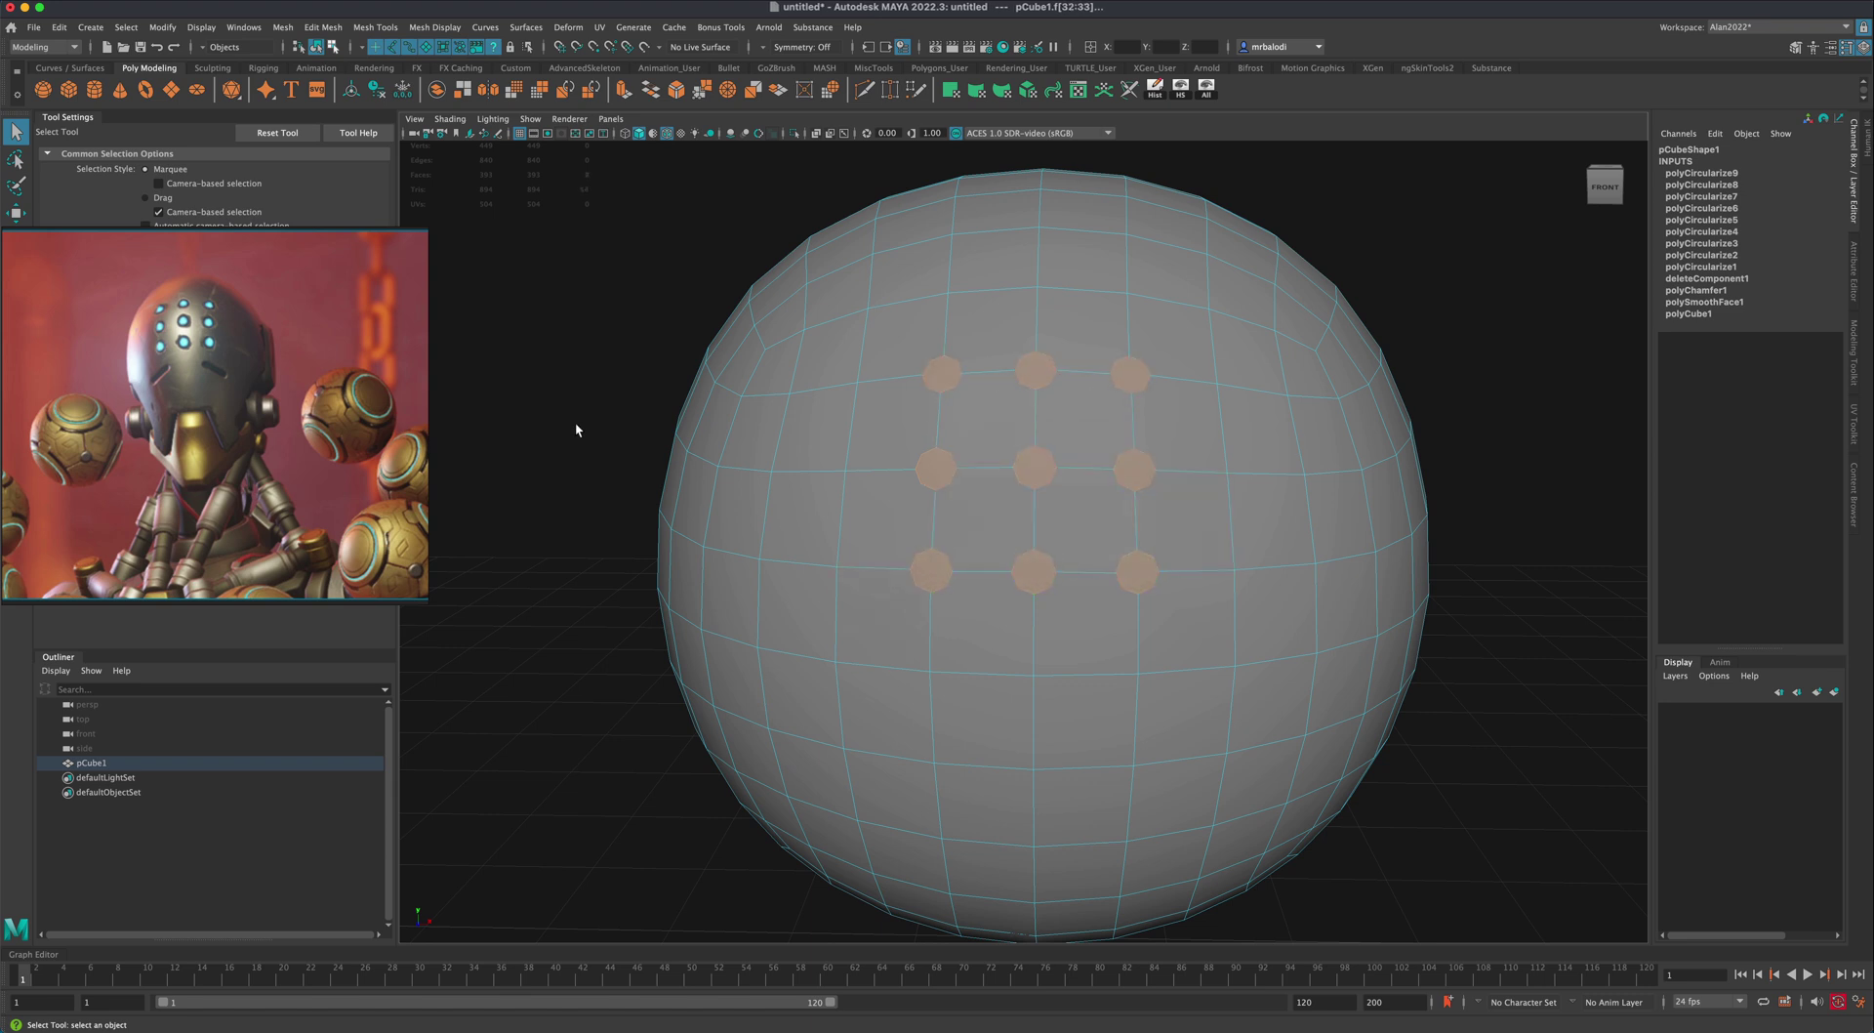
key("Delete")
Step: Reset the Cleanup options and run Cleanup on the head, tessellating only faces with more than 4 sides
left_click_drag(577, 422, 544, 491, "alt")
scroll(1033, 560, "up", 1)
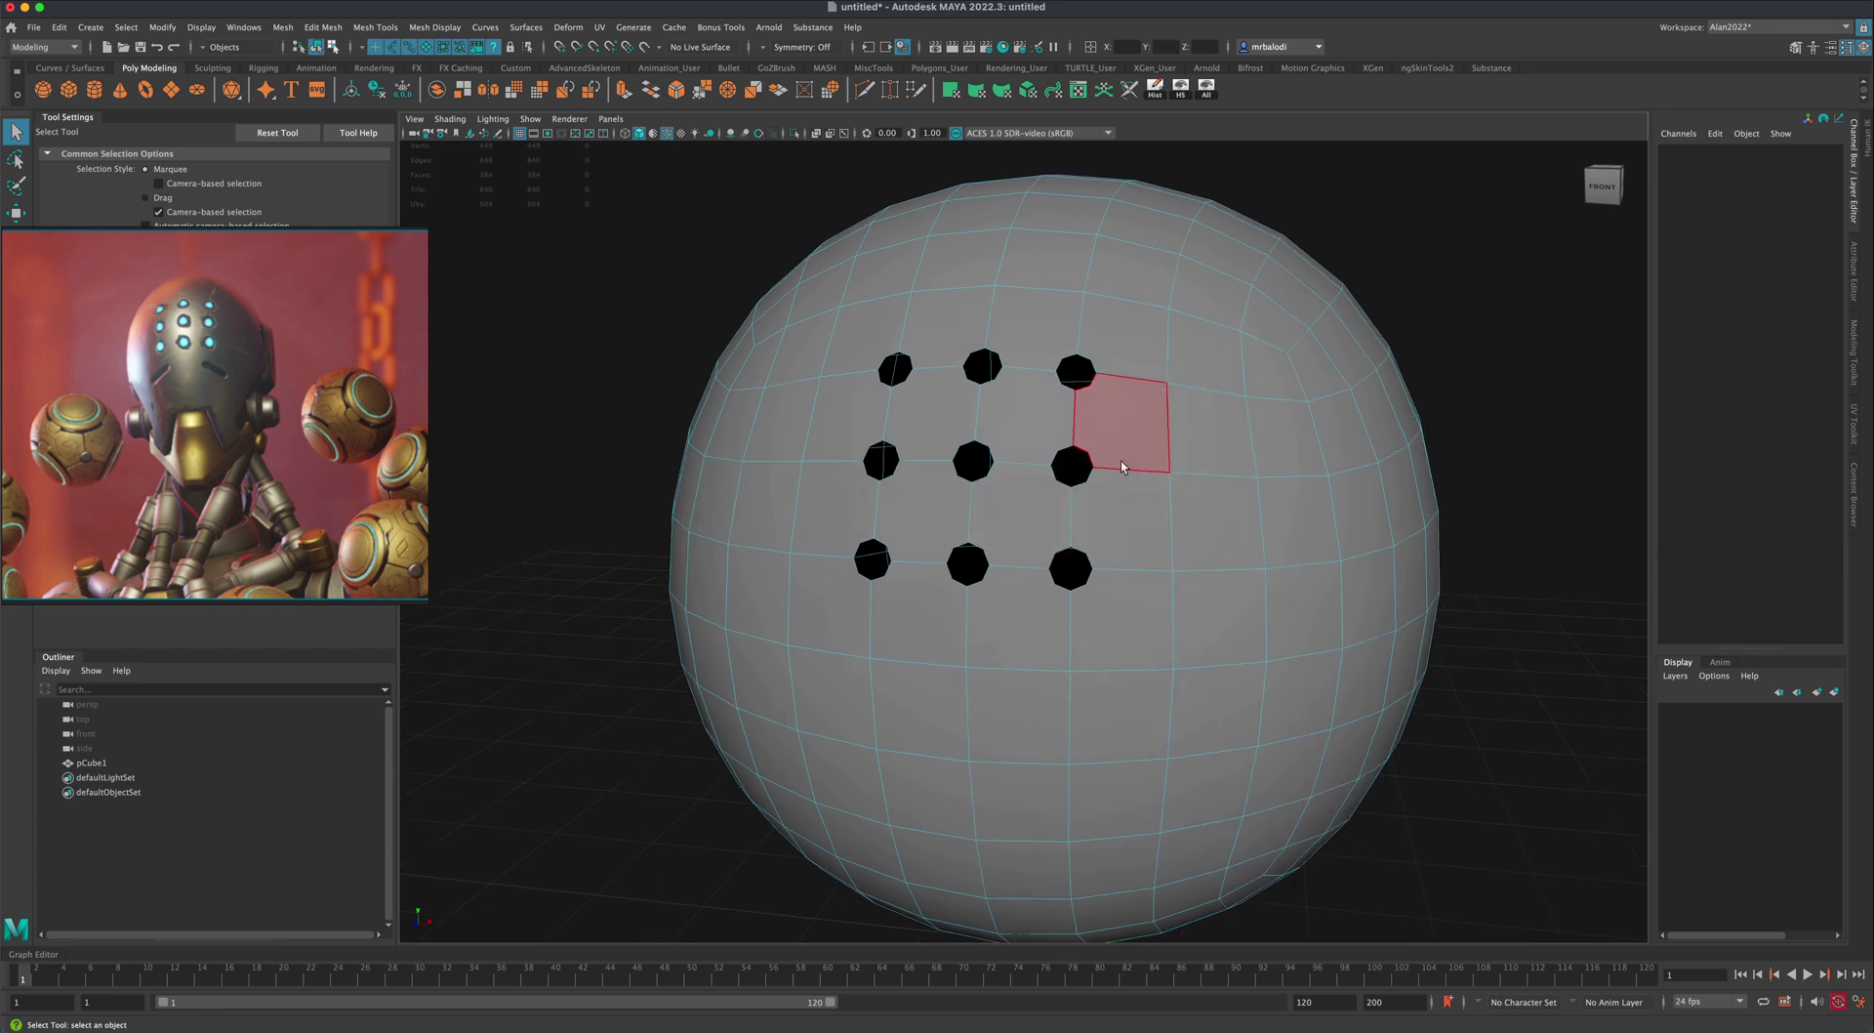
scroll(1151, 464, "down", 1)
middle_click_drag(564, 337, 577, 342, "alt")
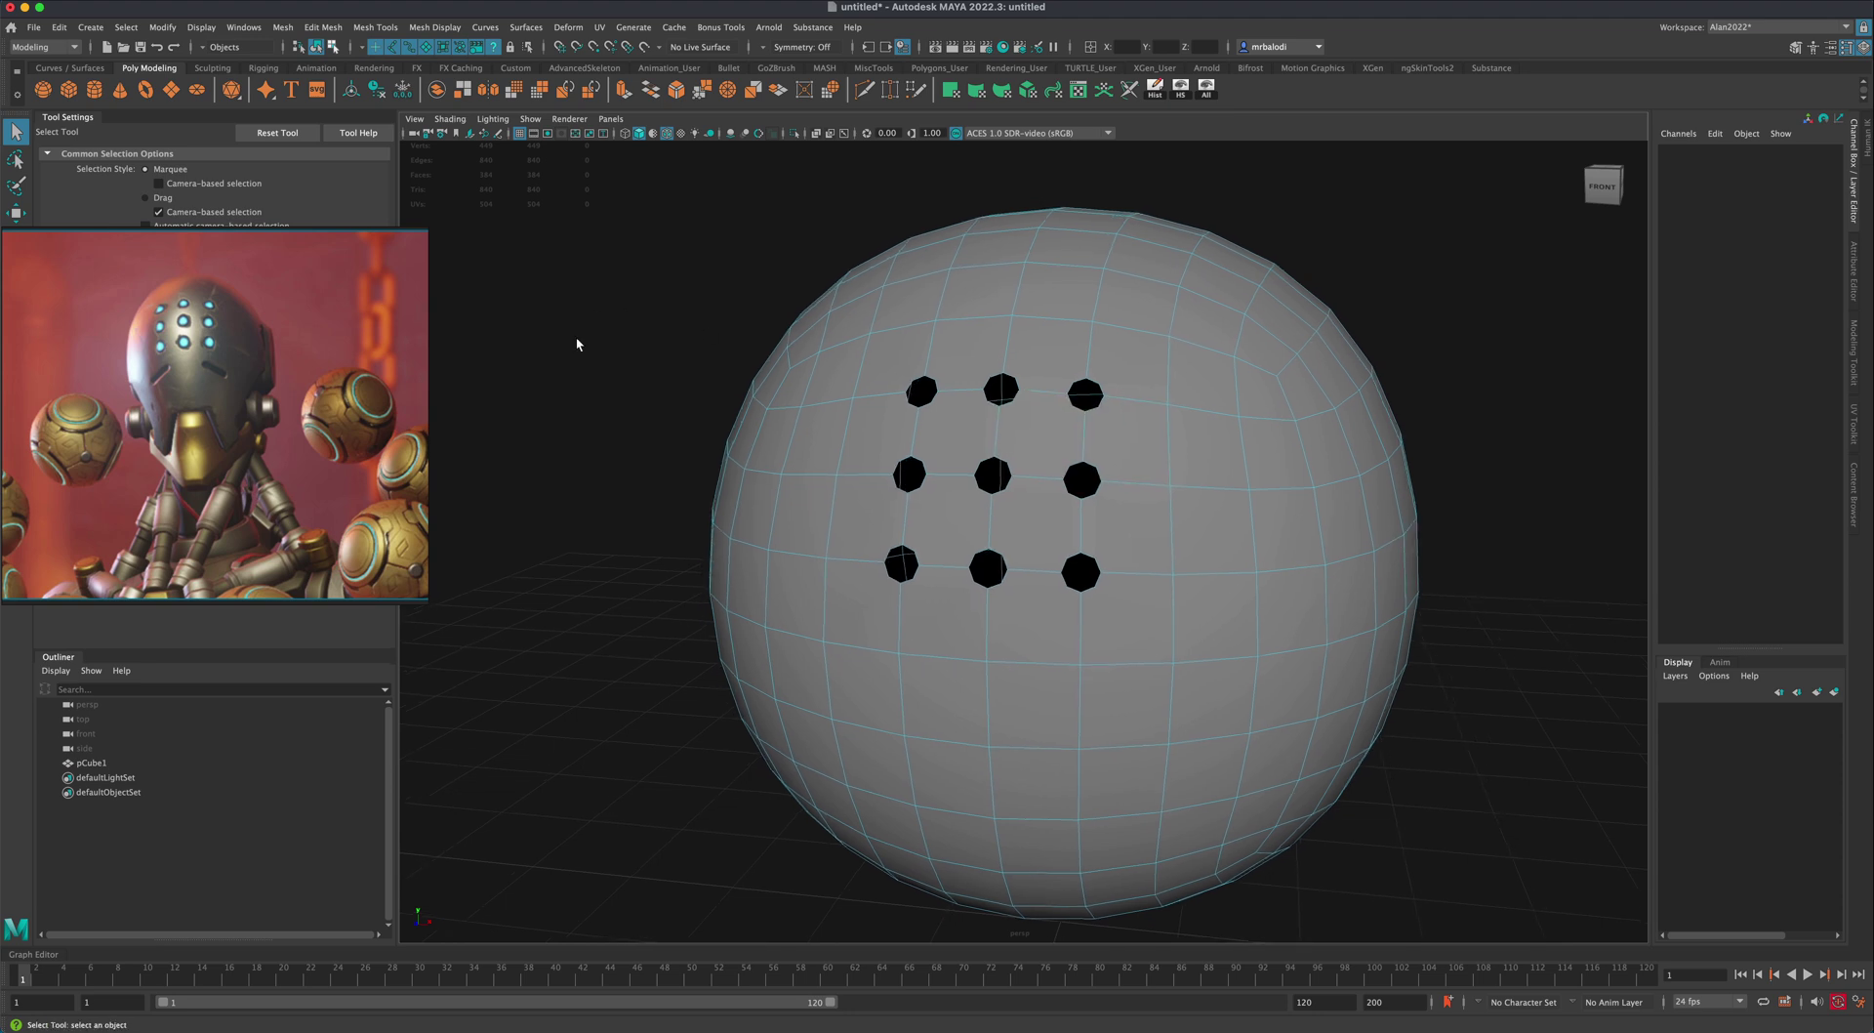
left_click(283, 28)
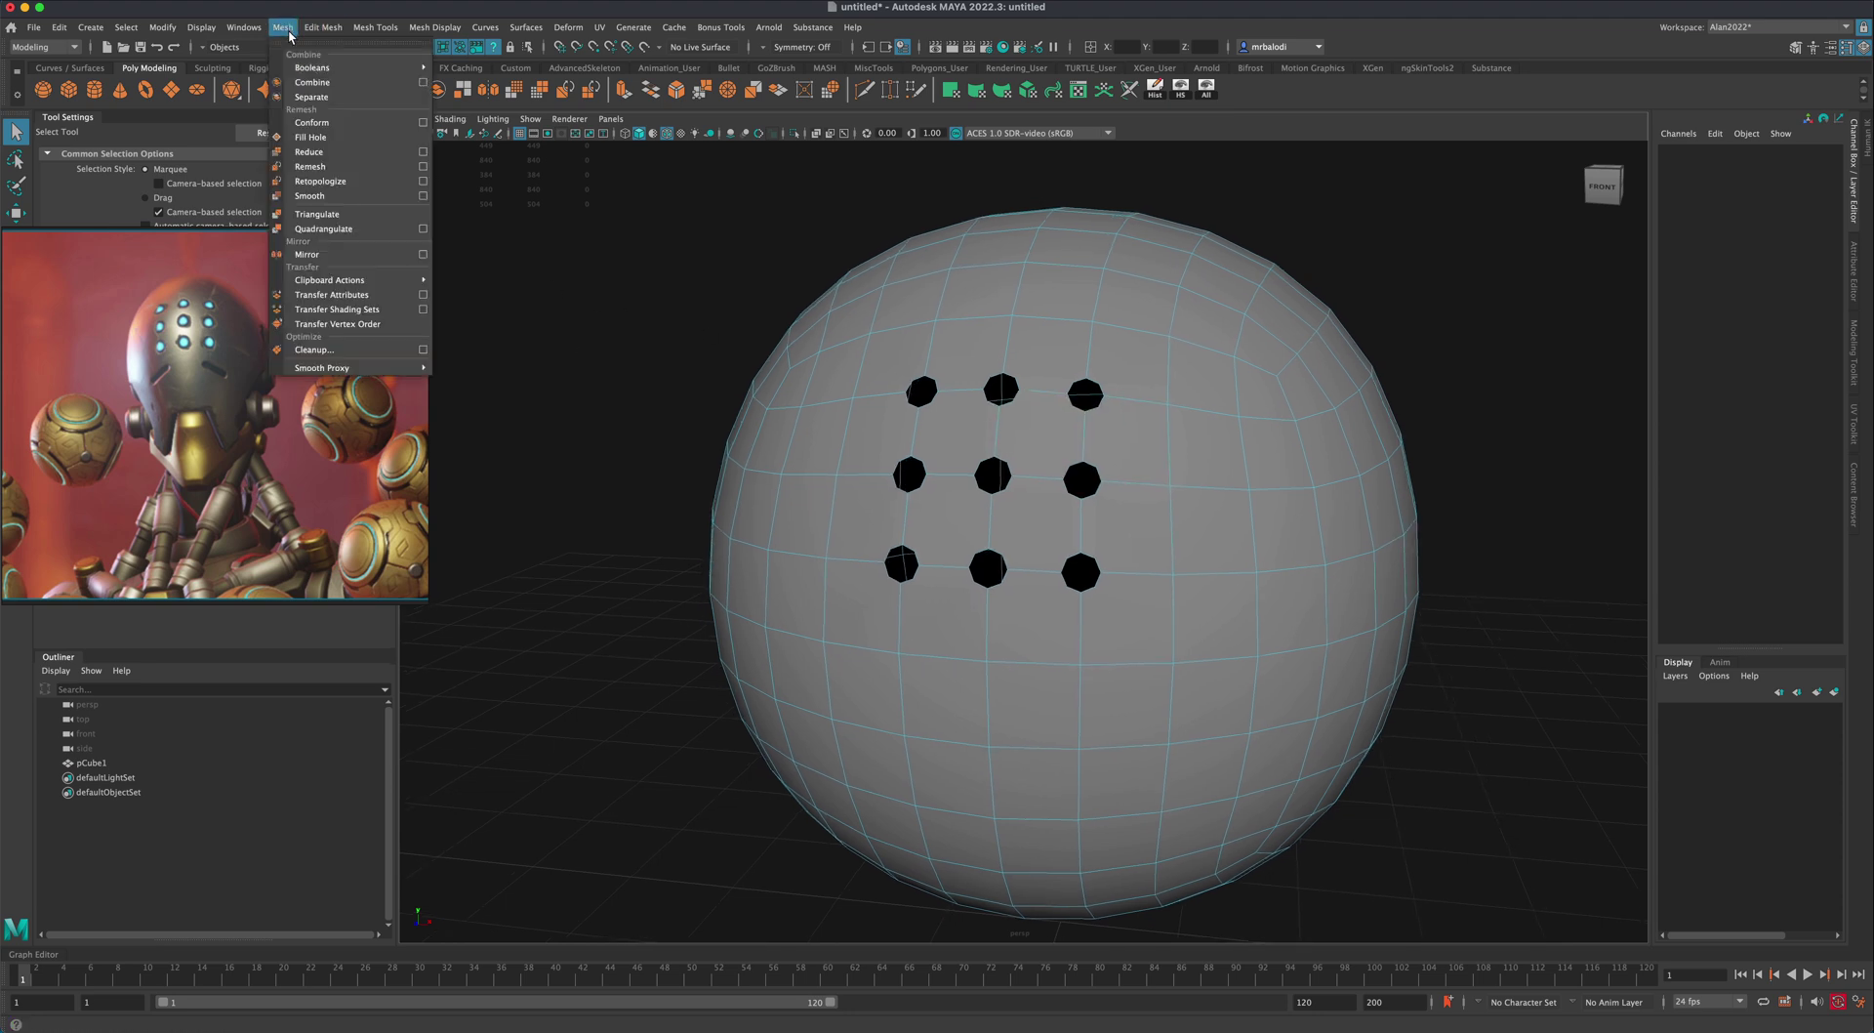
left_click(423, 350)
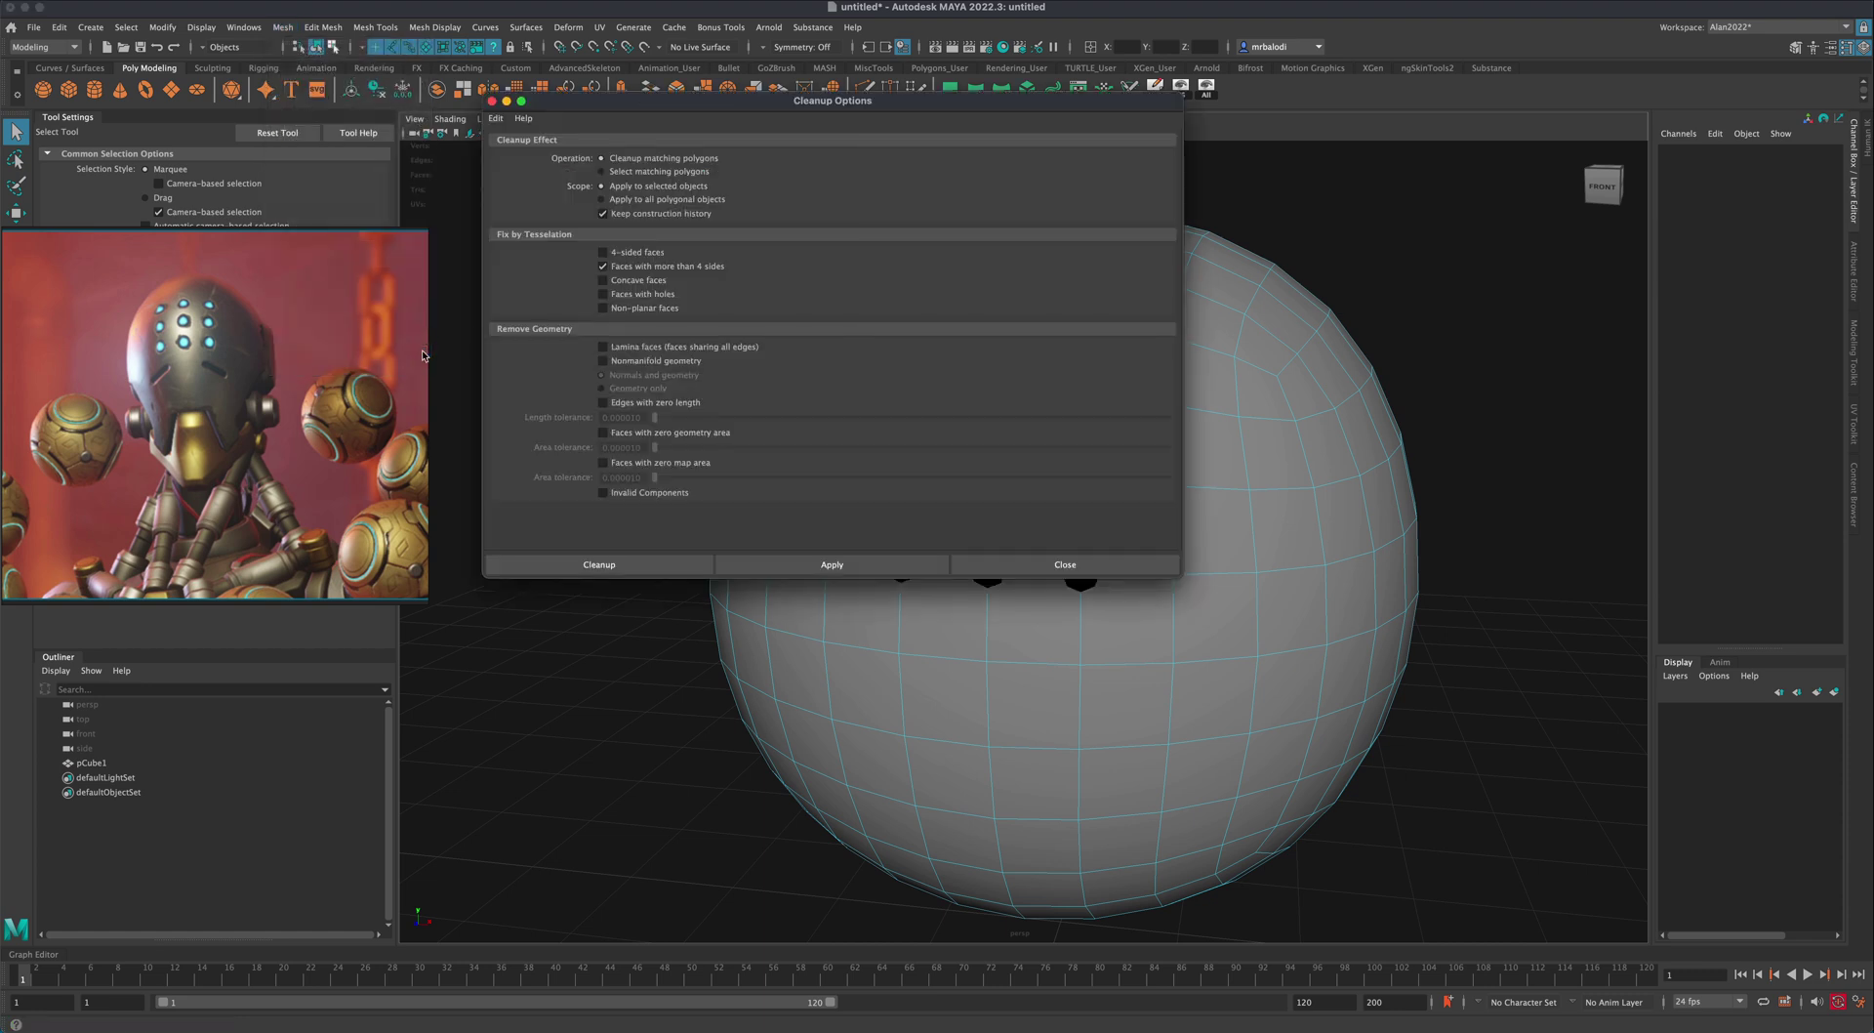
left_click(496, 118)
left_click(556, 144)
left_click_drag(575, 115, 578, 239)
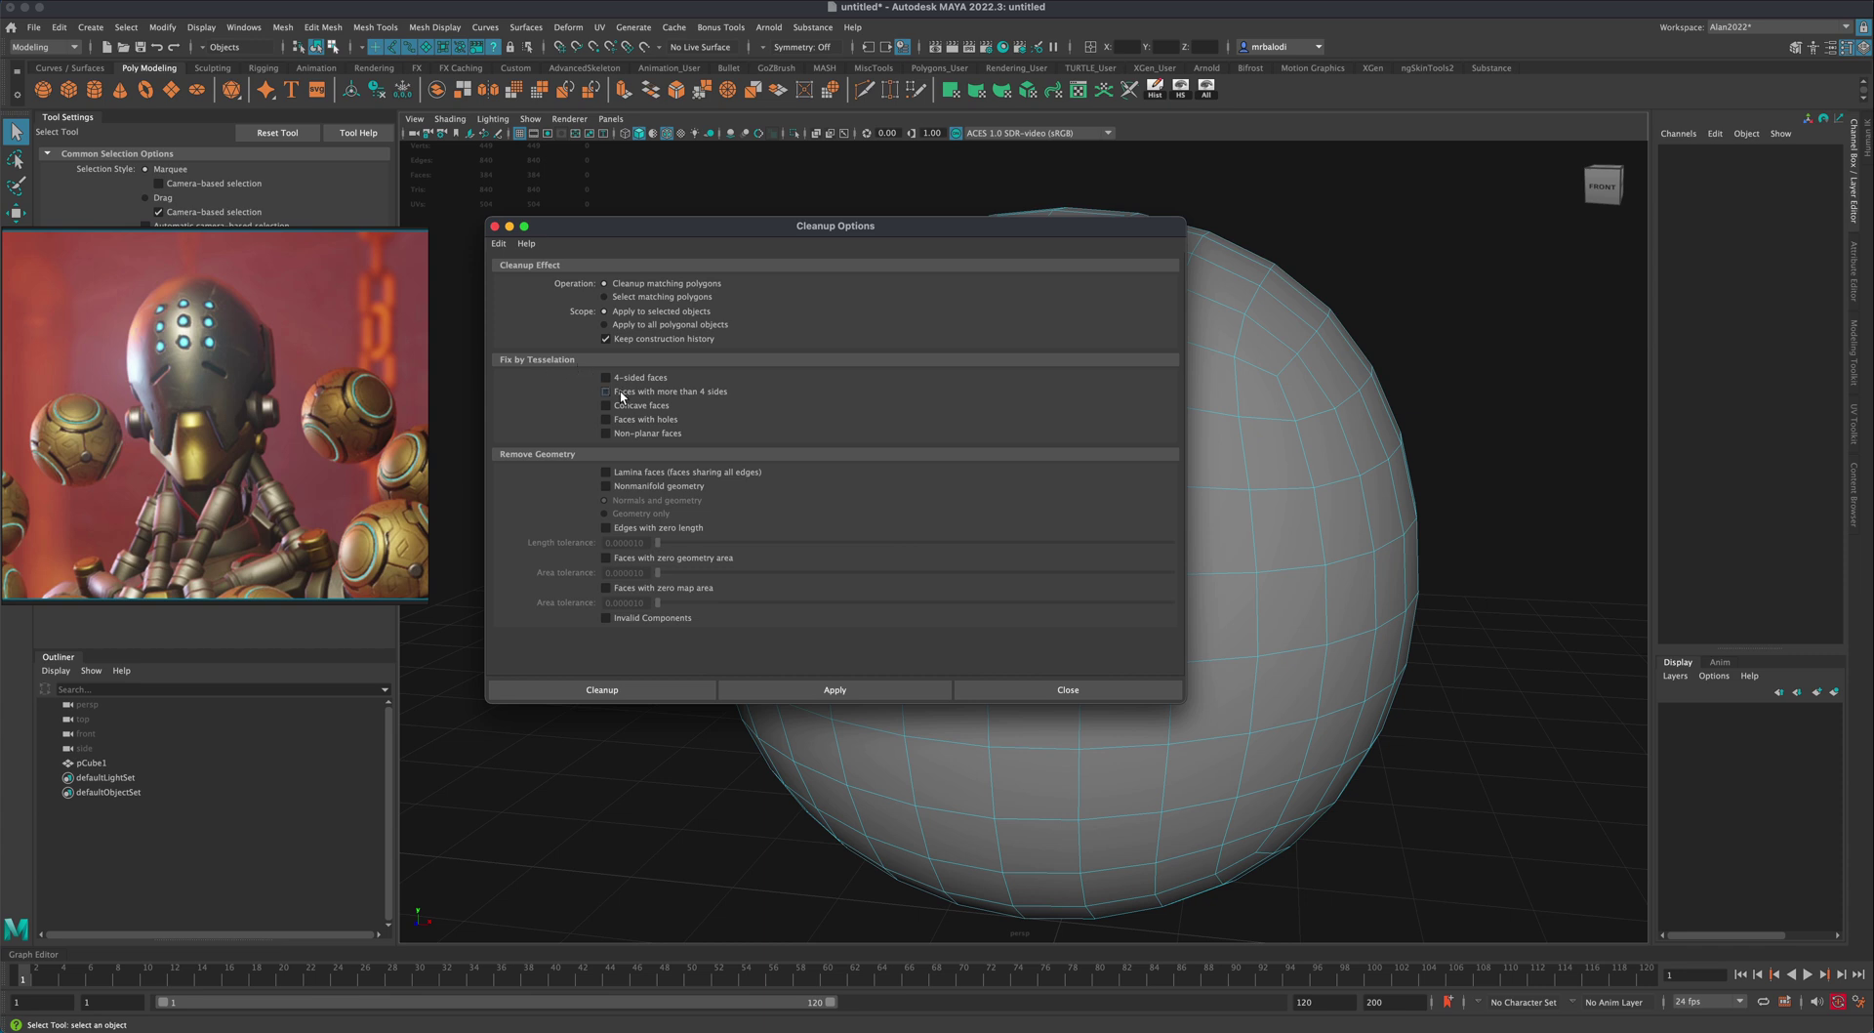
left_click_drag(745, 255, 1474, 273)
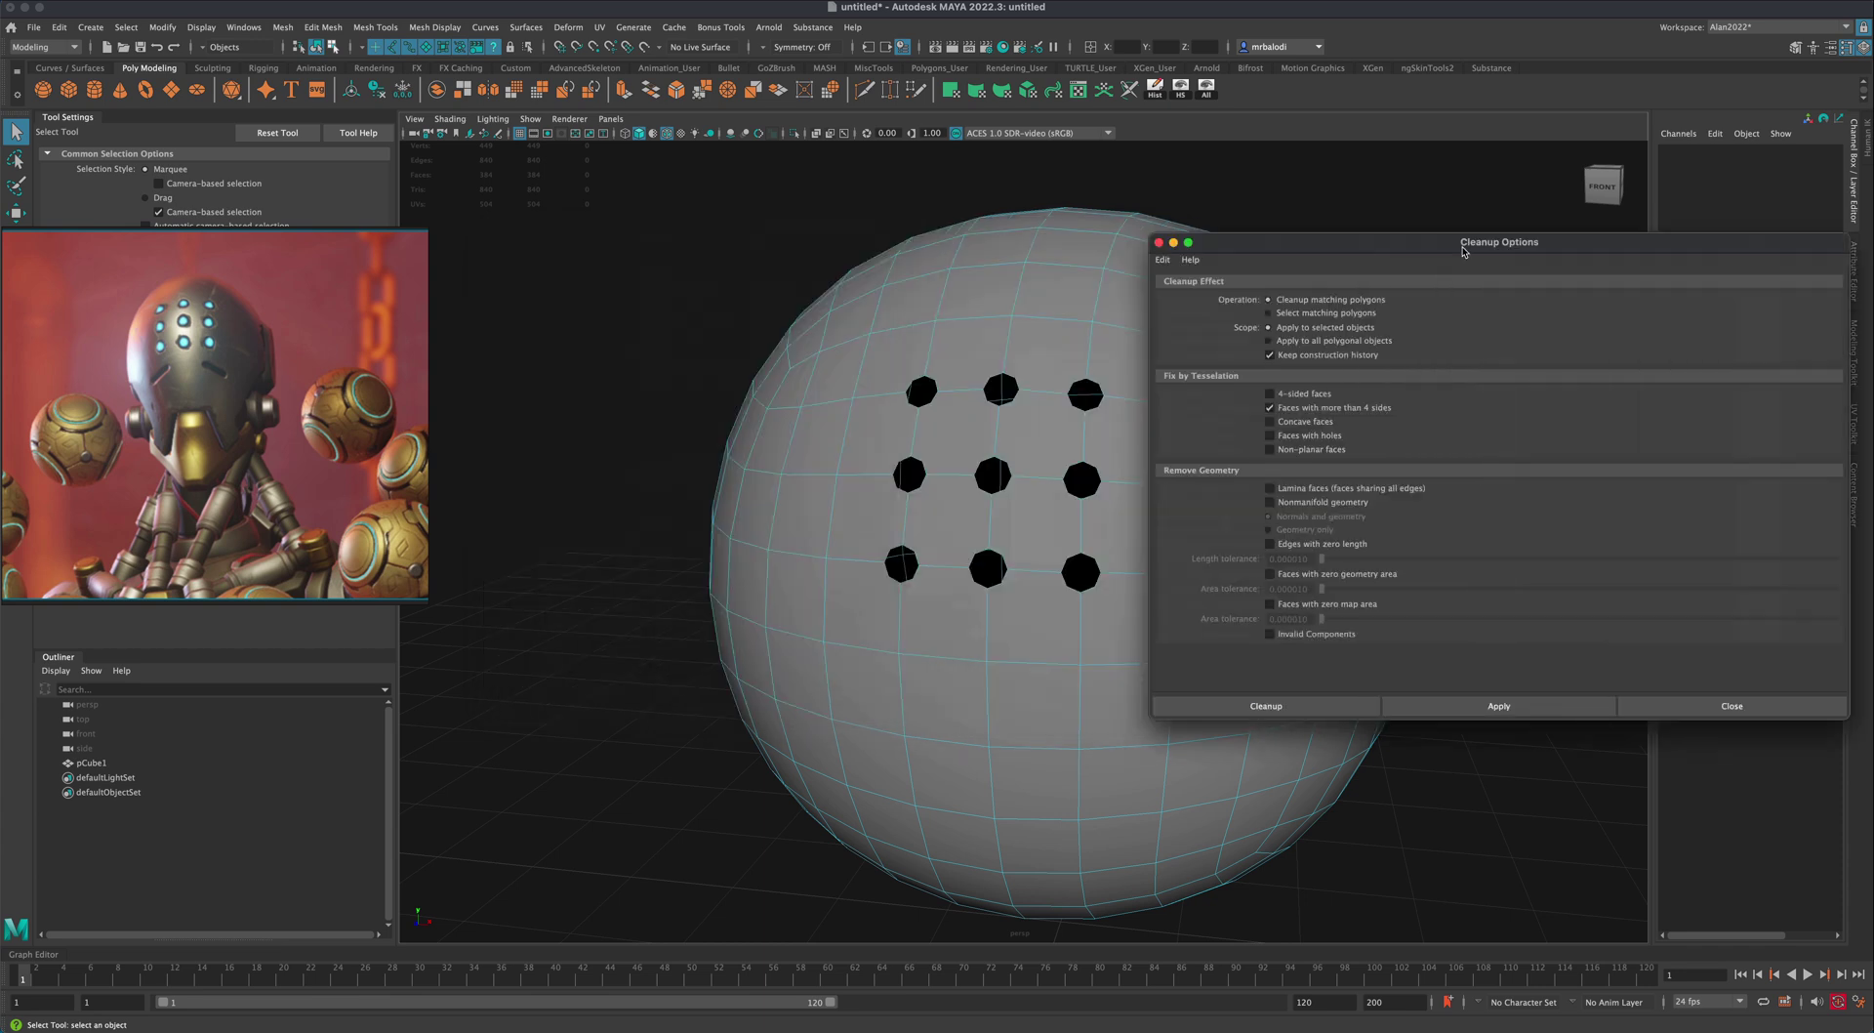
left_click(1367, 712)
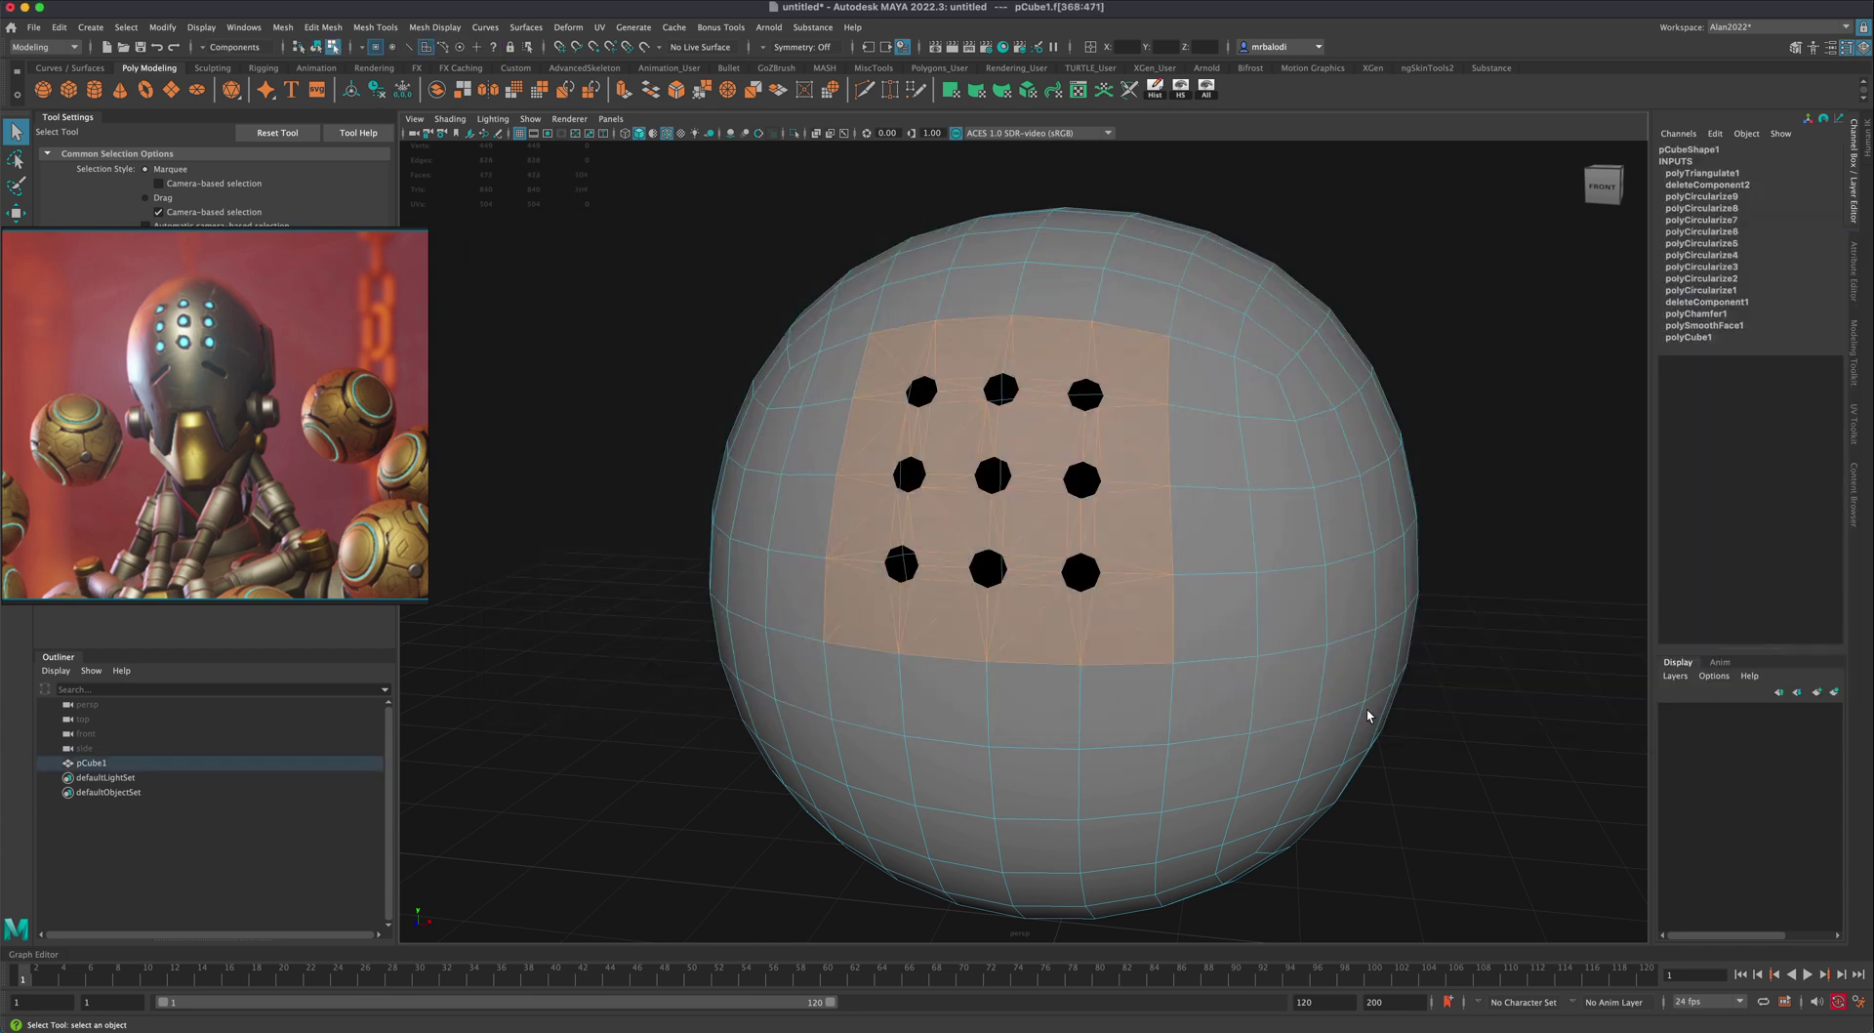
Step: Return the head to object mode and examine the mesh around the nine holes
left_click(1448, 556)
right_click_drag(1160, 476, 1211, 468)
left_click_drag(1467, 417, 1434, 559, "alt")
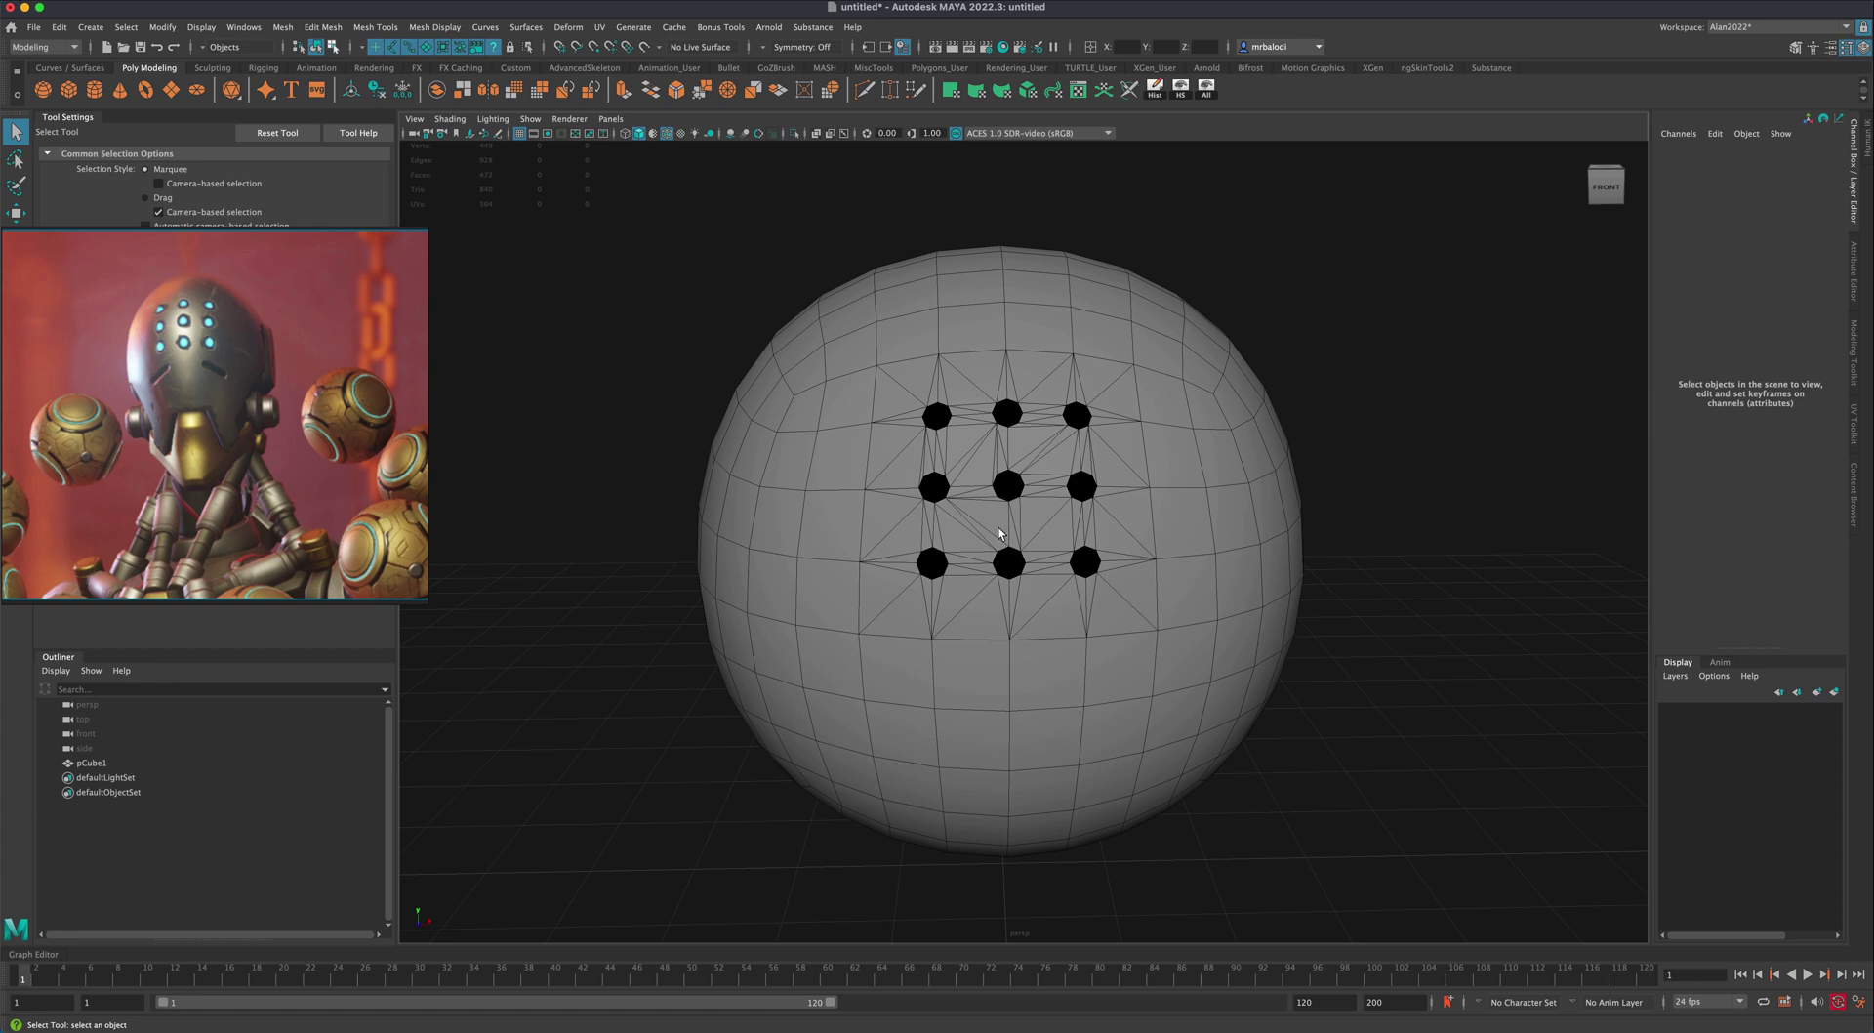
mouse_move(645, 584)
left_mouse_down("alt")
mouse_move(556, 615)
mouse_move(576, 590)
mouse_move(552, 585)
mouse_move(627, 564)
left_mouse_up("alt")
middle_click_drag(582, 515, 593, 519, "alt")
scroll(595, 524, "up", 2)
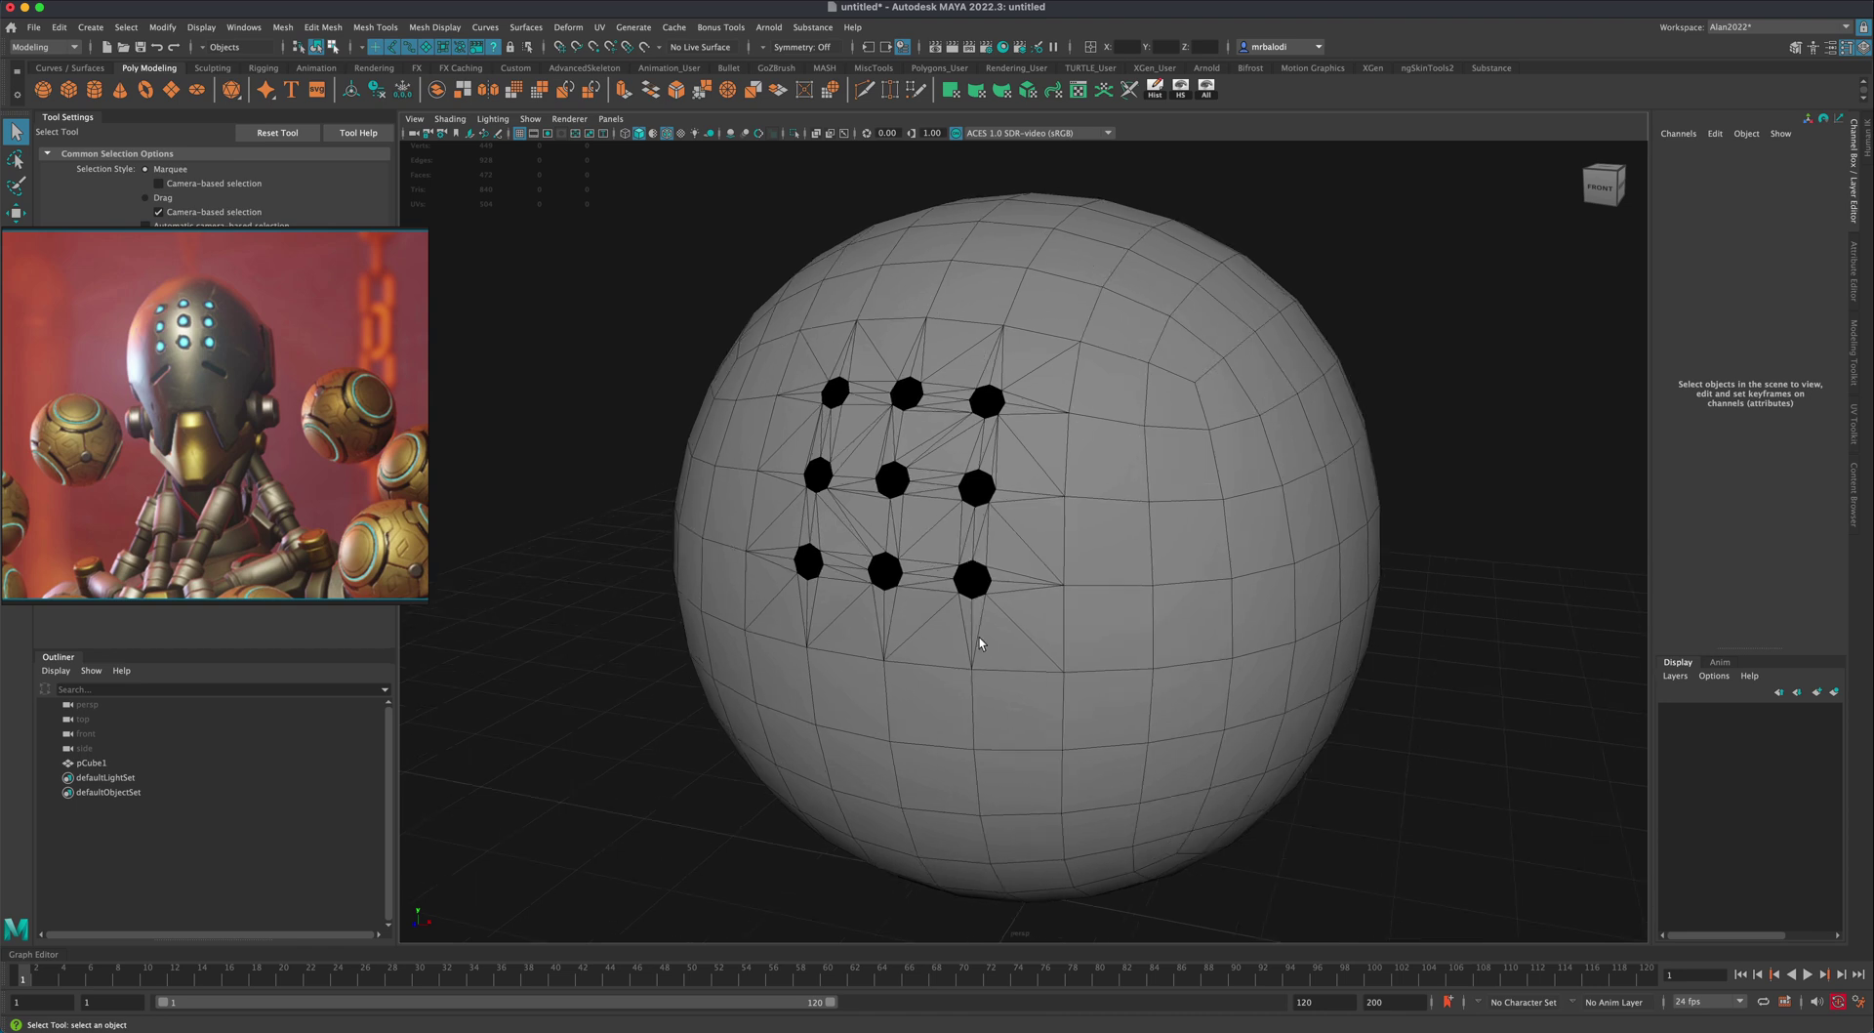
Step: Undo the mesh cleanup around the holes and clear the selection
key("z")
key("z")
key("z")
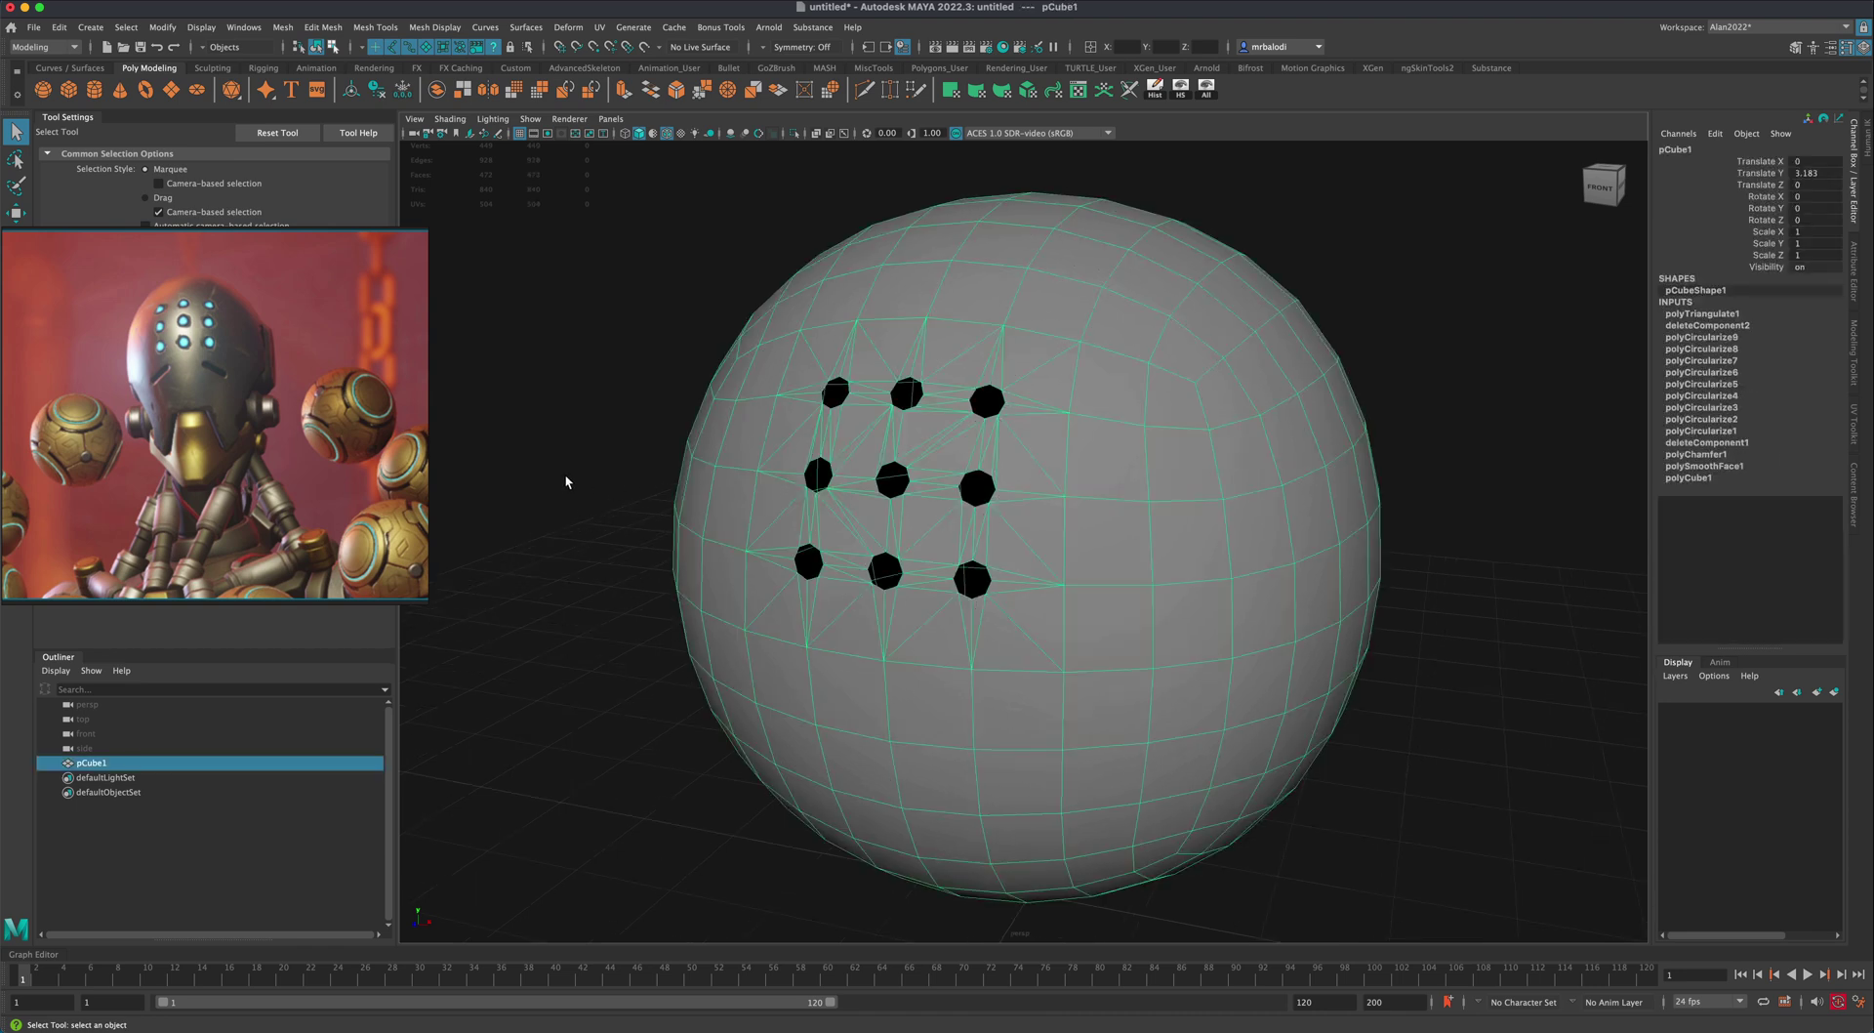
left_click(564, 472)
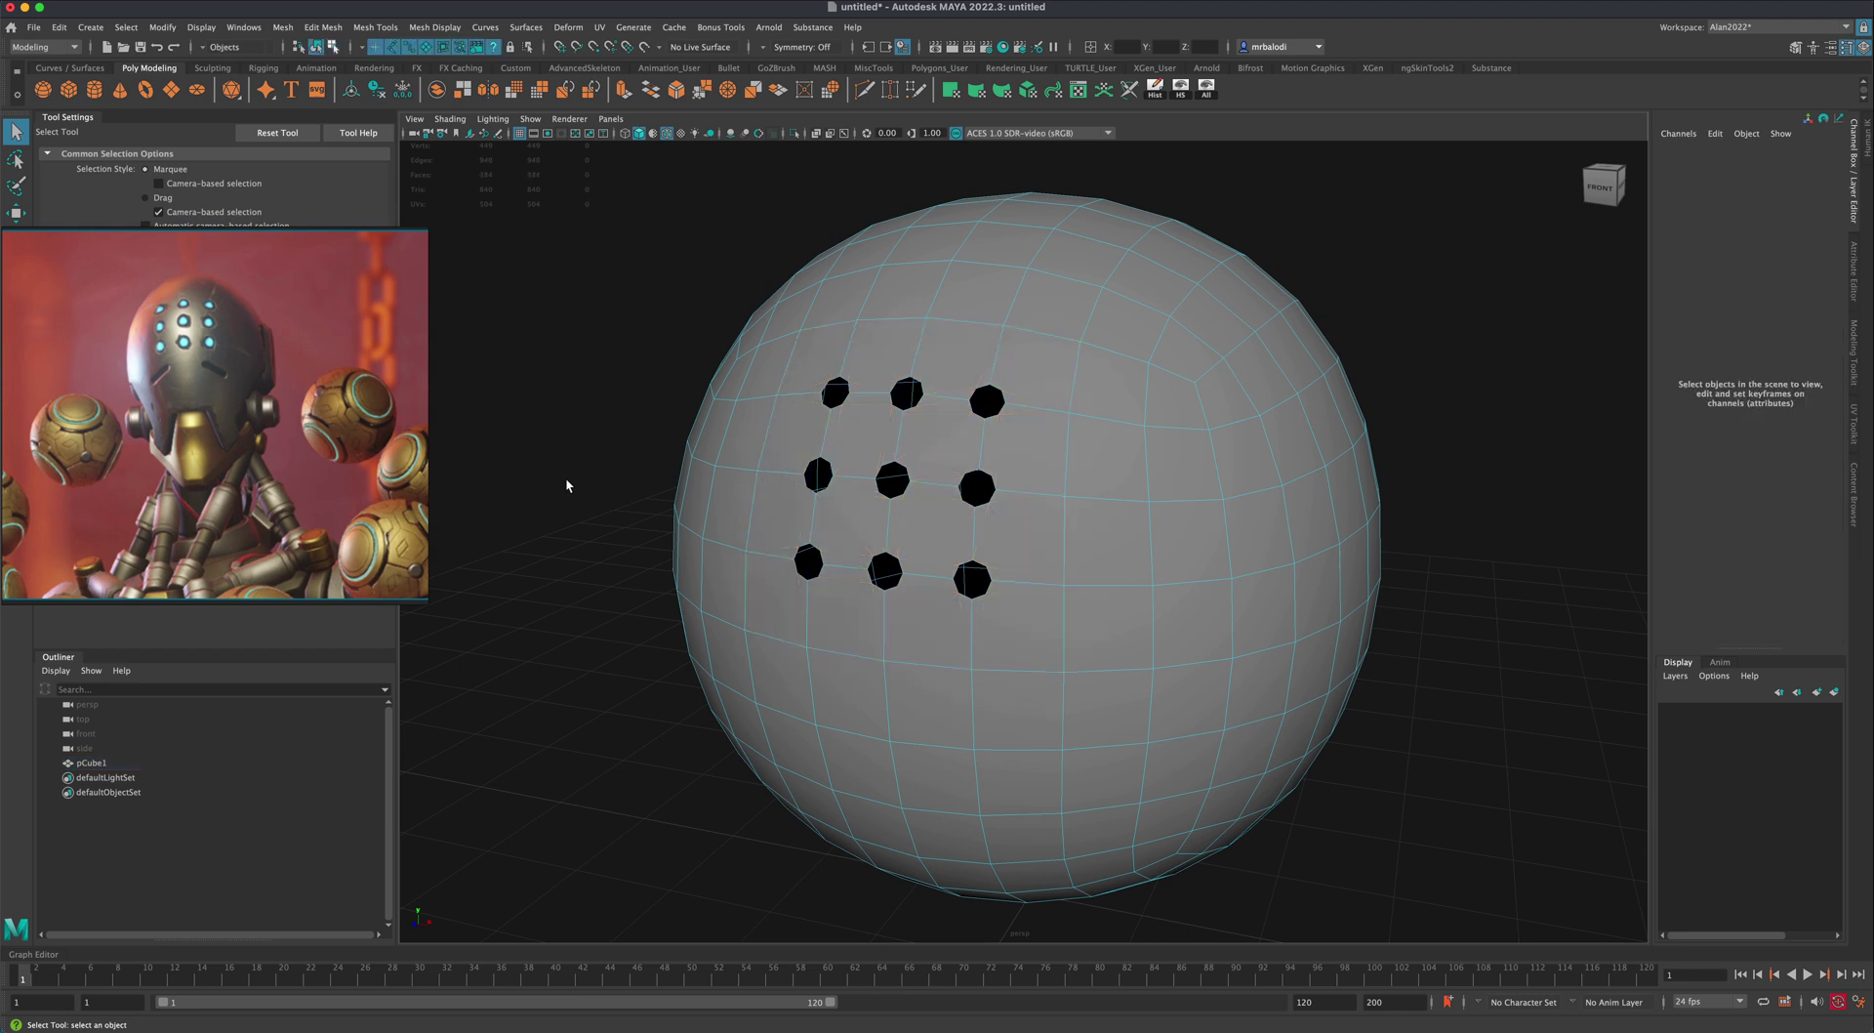
Step: Bevel the two horizontal edges one row below the outer hole columns with fraction 0.3 and 1 segment
left_click_drag(570, 482, 595, 528, "alt")
middle_click_drag(589, 531, 602, 518, "alt")
scroll(595, 529, "up", 2)
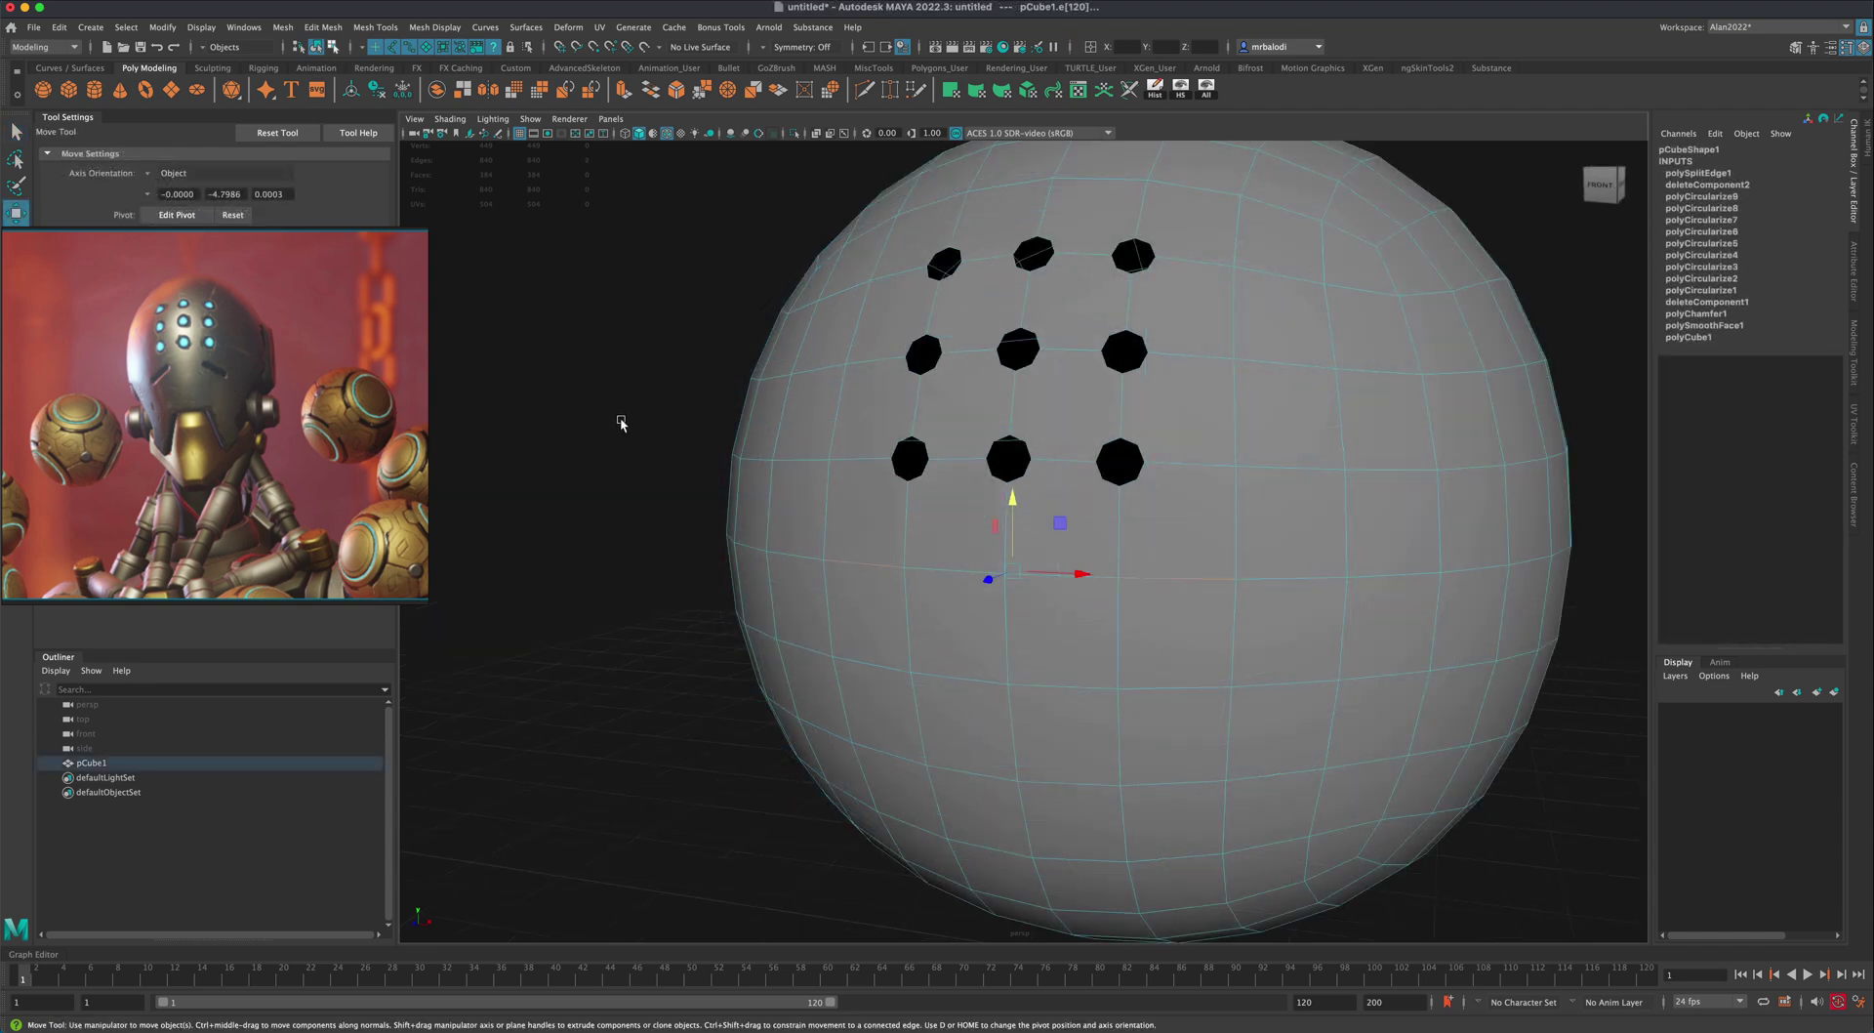
scroll(621, 420, "down", 2)
middle_click_drag(626, 414, 612, 409, "alt")
left_click_drag(615, 397, 633, 398, "alt")
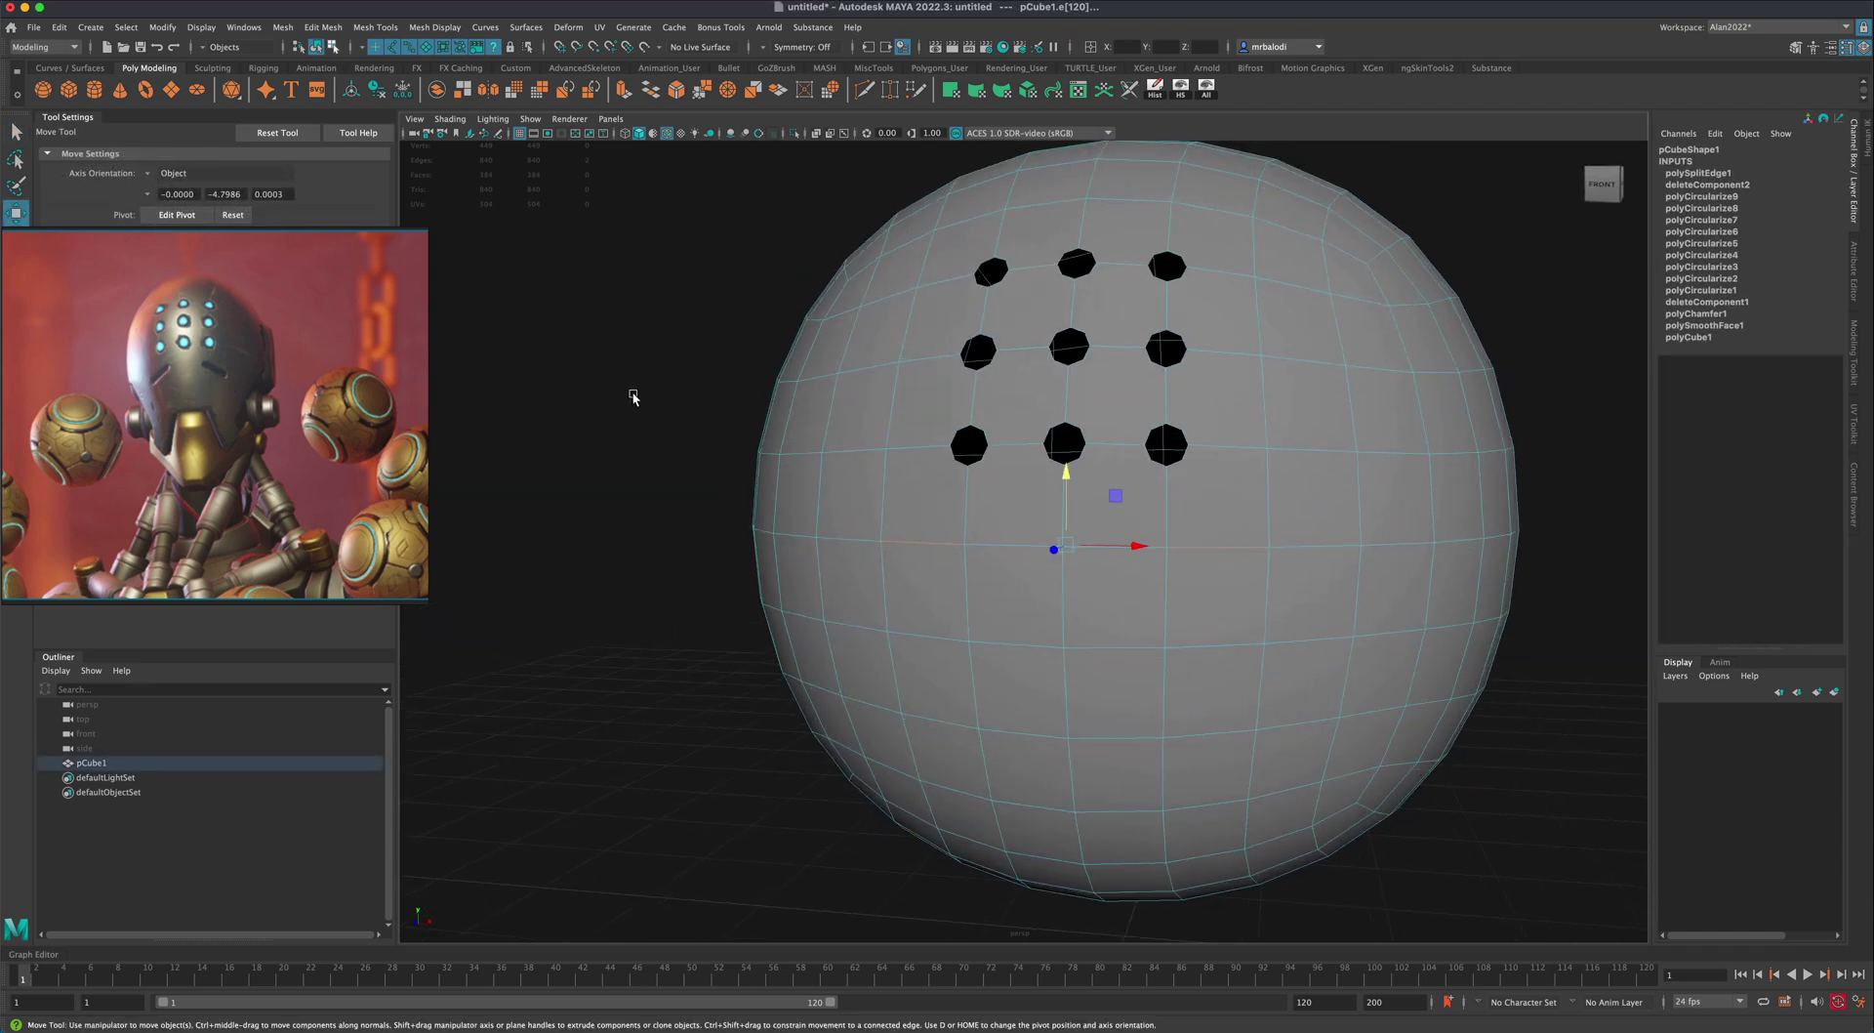
left_click(677, 90)
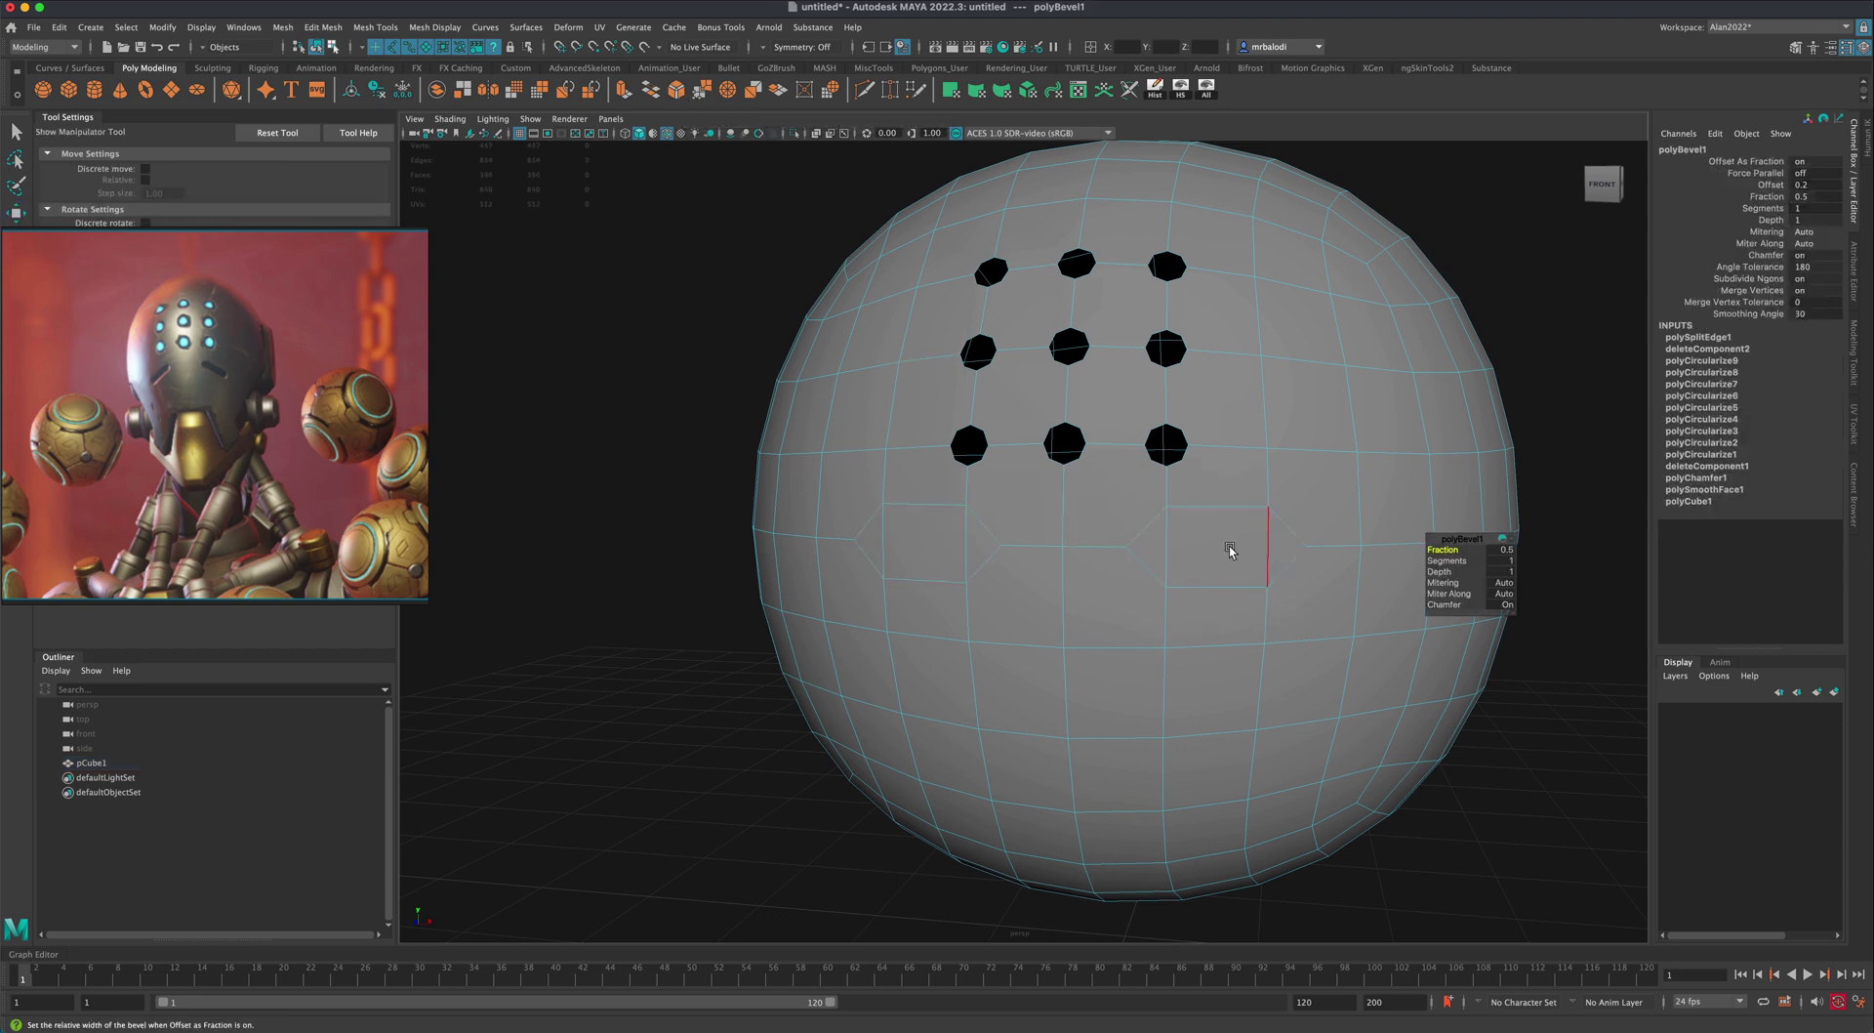
left_click_drag(1445, 549, 1443, 550)
scroll(661, 593, "down", 1)
middle_click_drag(661, 593, 636, 586, "alt")
scroll(635, 585, "up", 1)
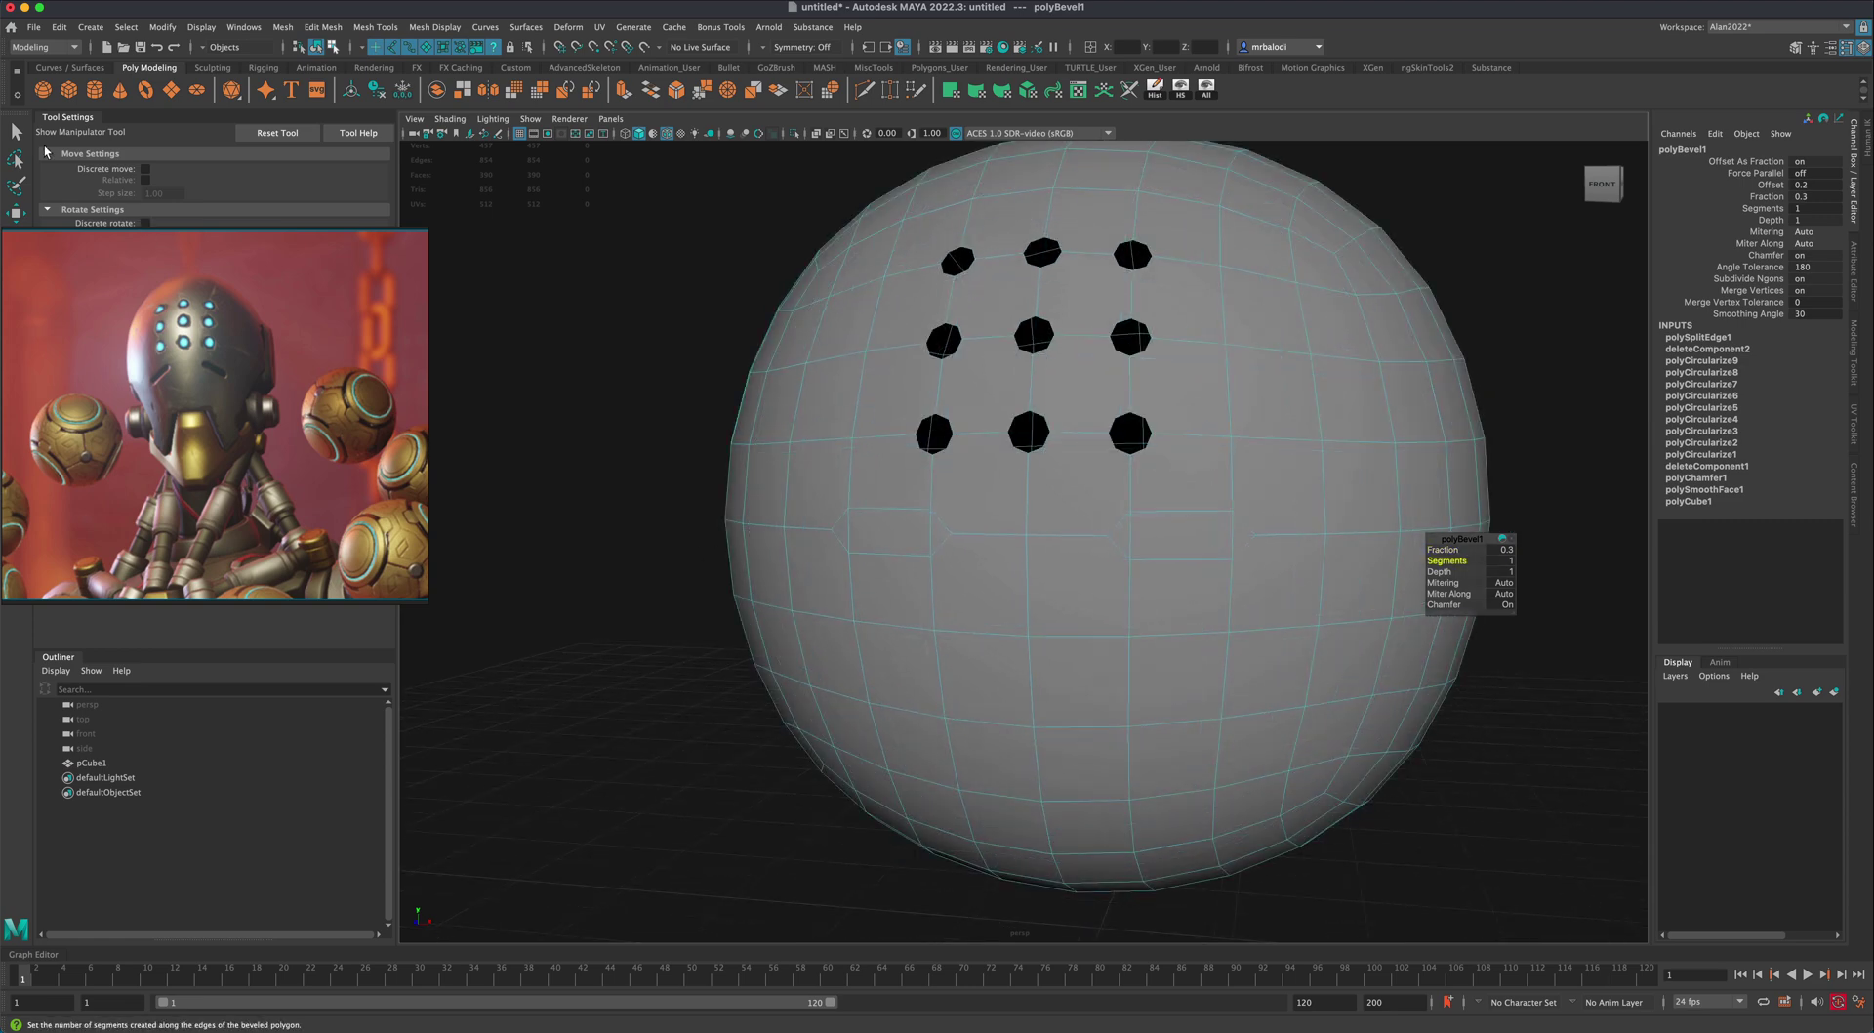
left_click(16, 132)
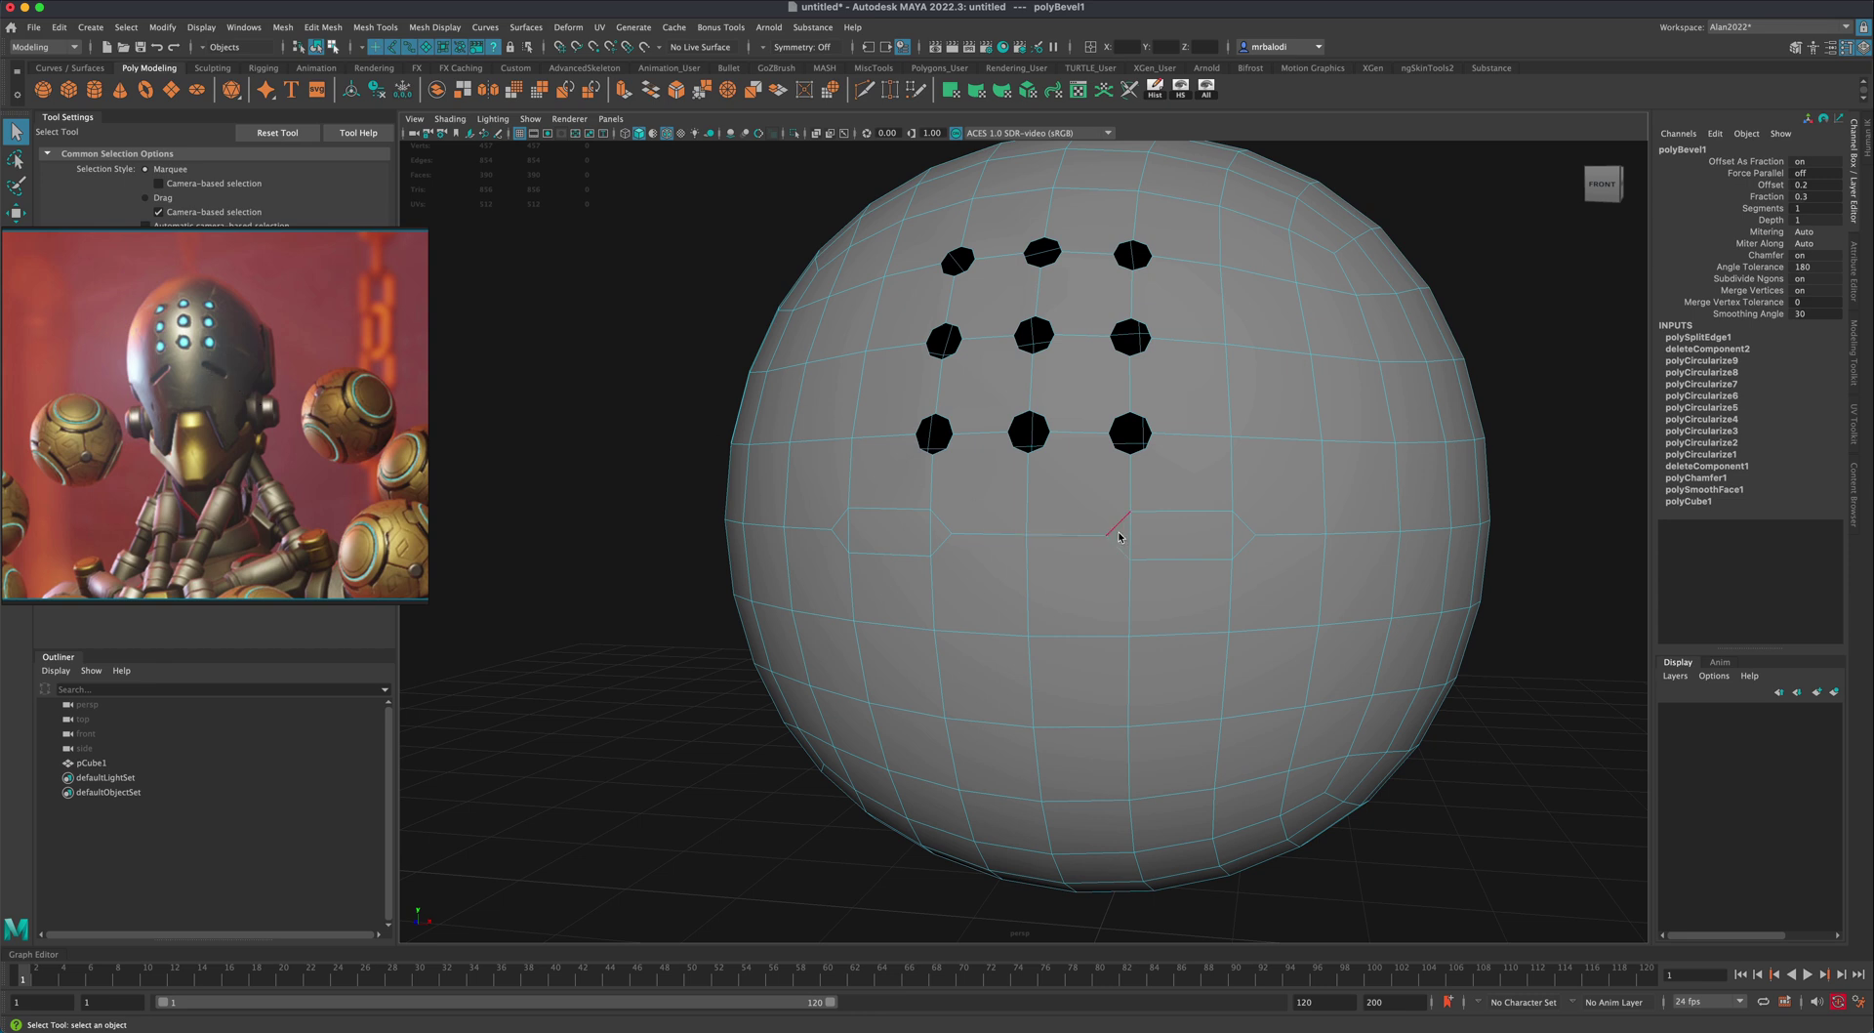
Step: Chamfer the four pointed end vertices of the two beveled eye faces with width 0.25
right_click_drag(1119, 536, 1032, 536)
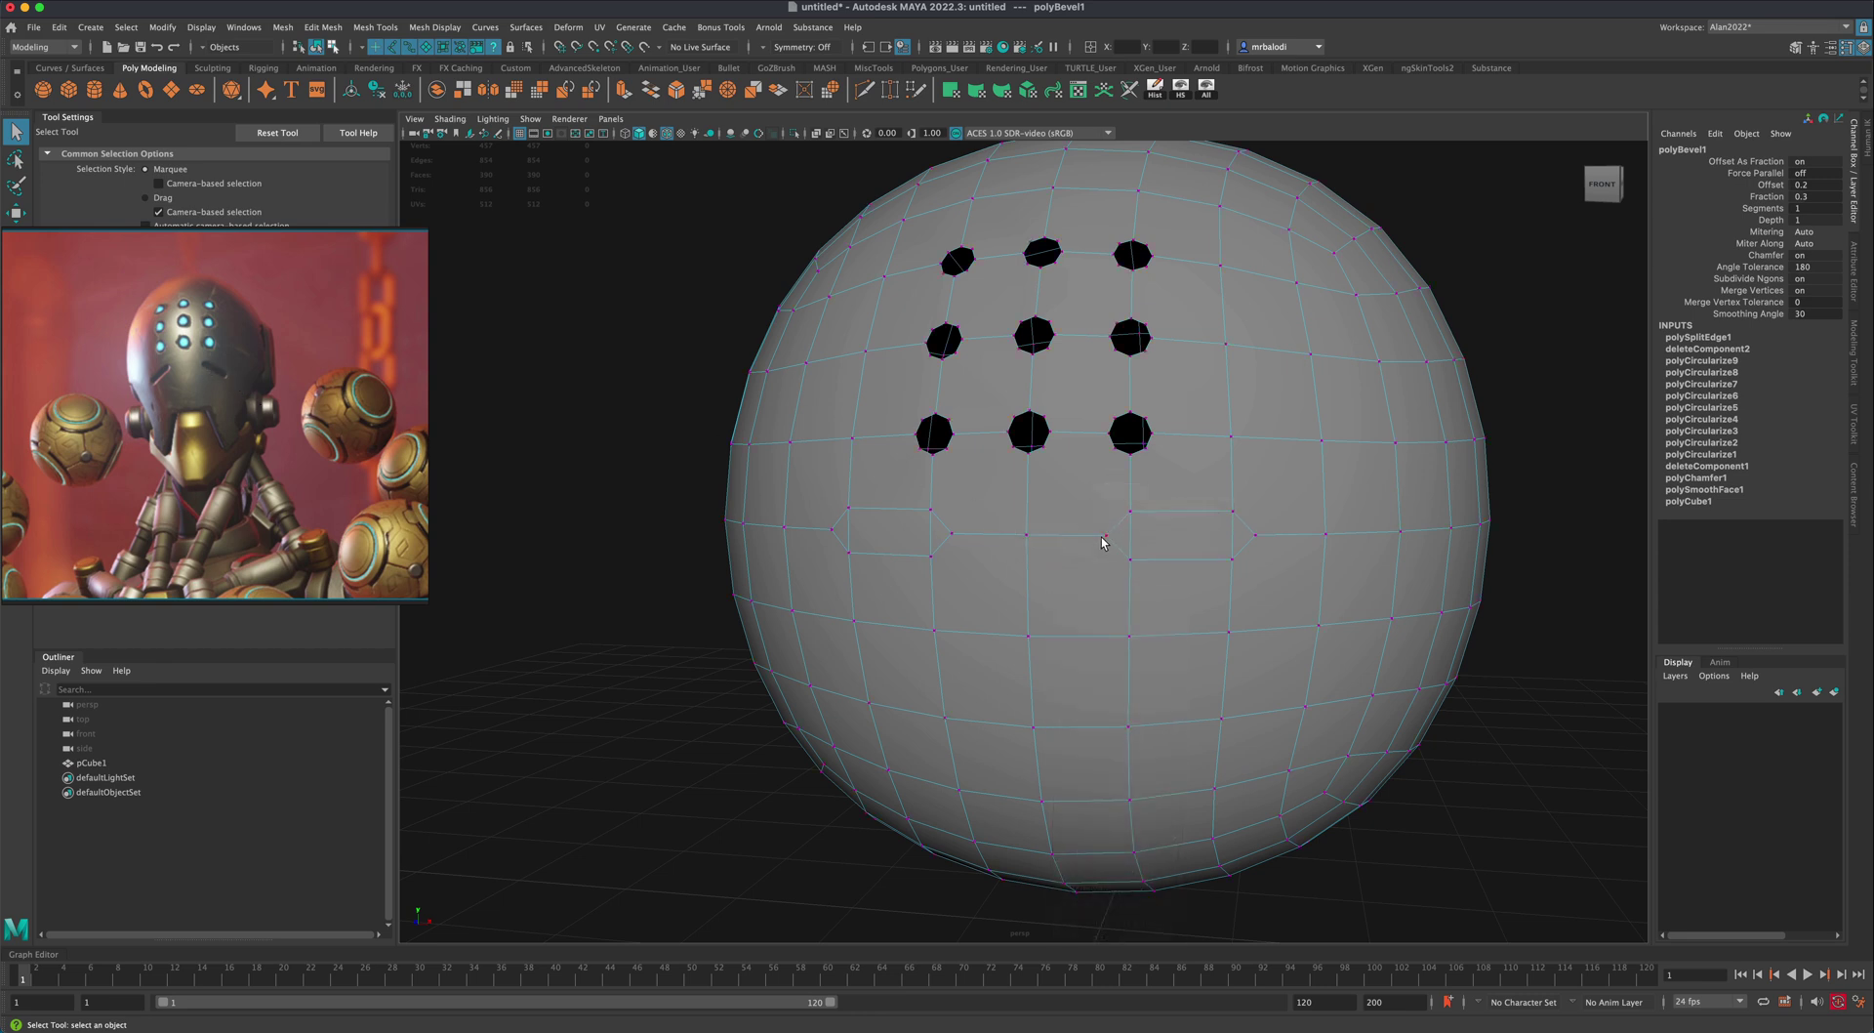
left_click(952, 534, "shift")
left_click(833, 530, "shift")
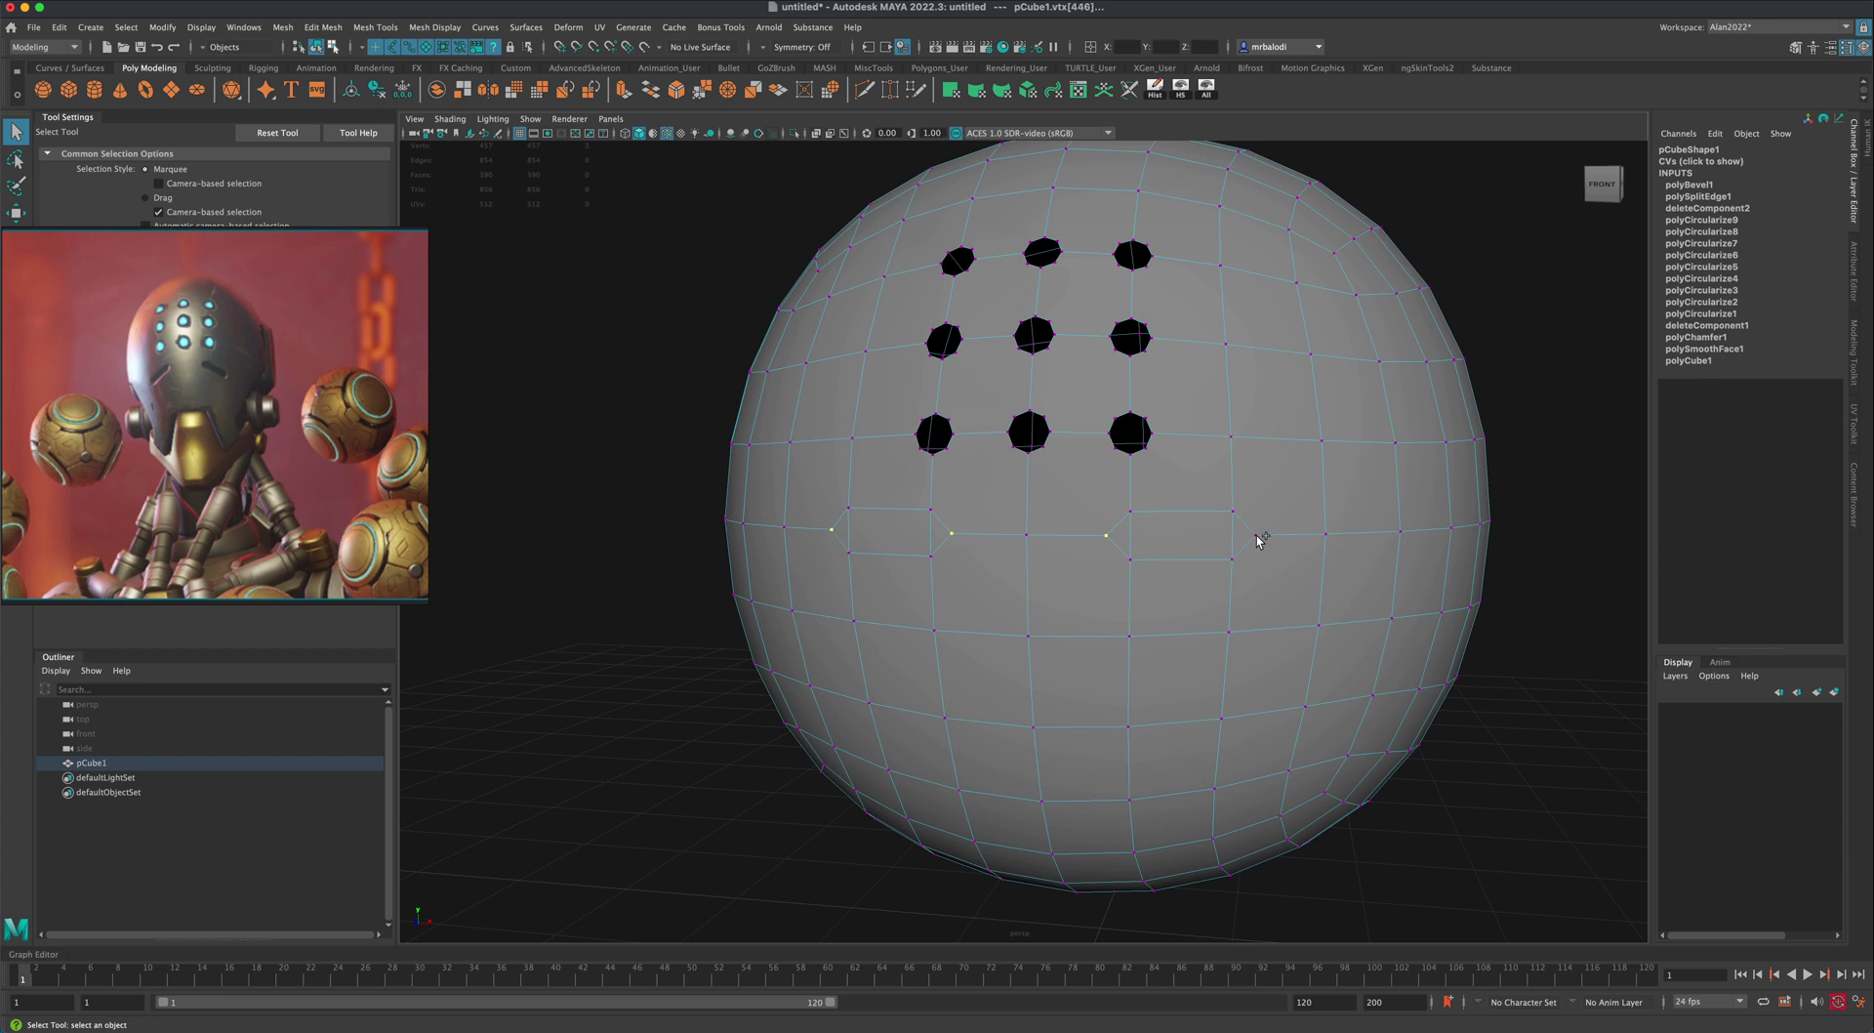
left_click(325, 27)
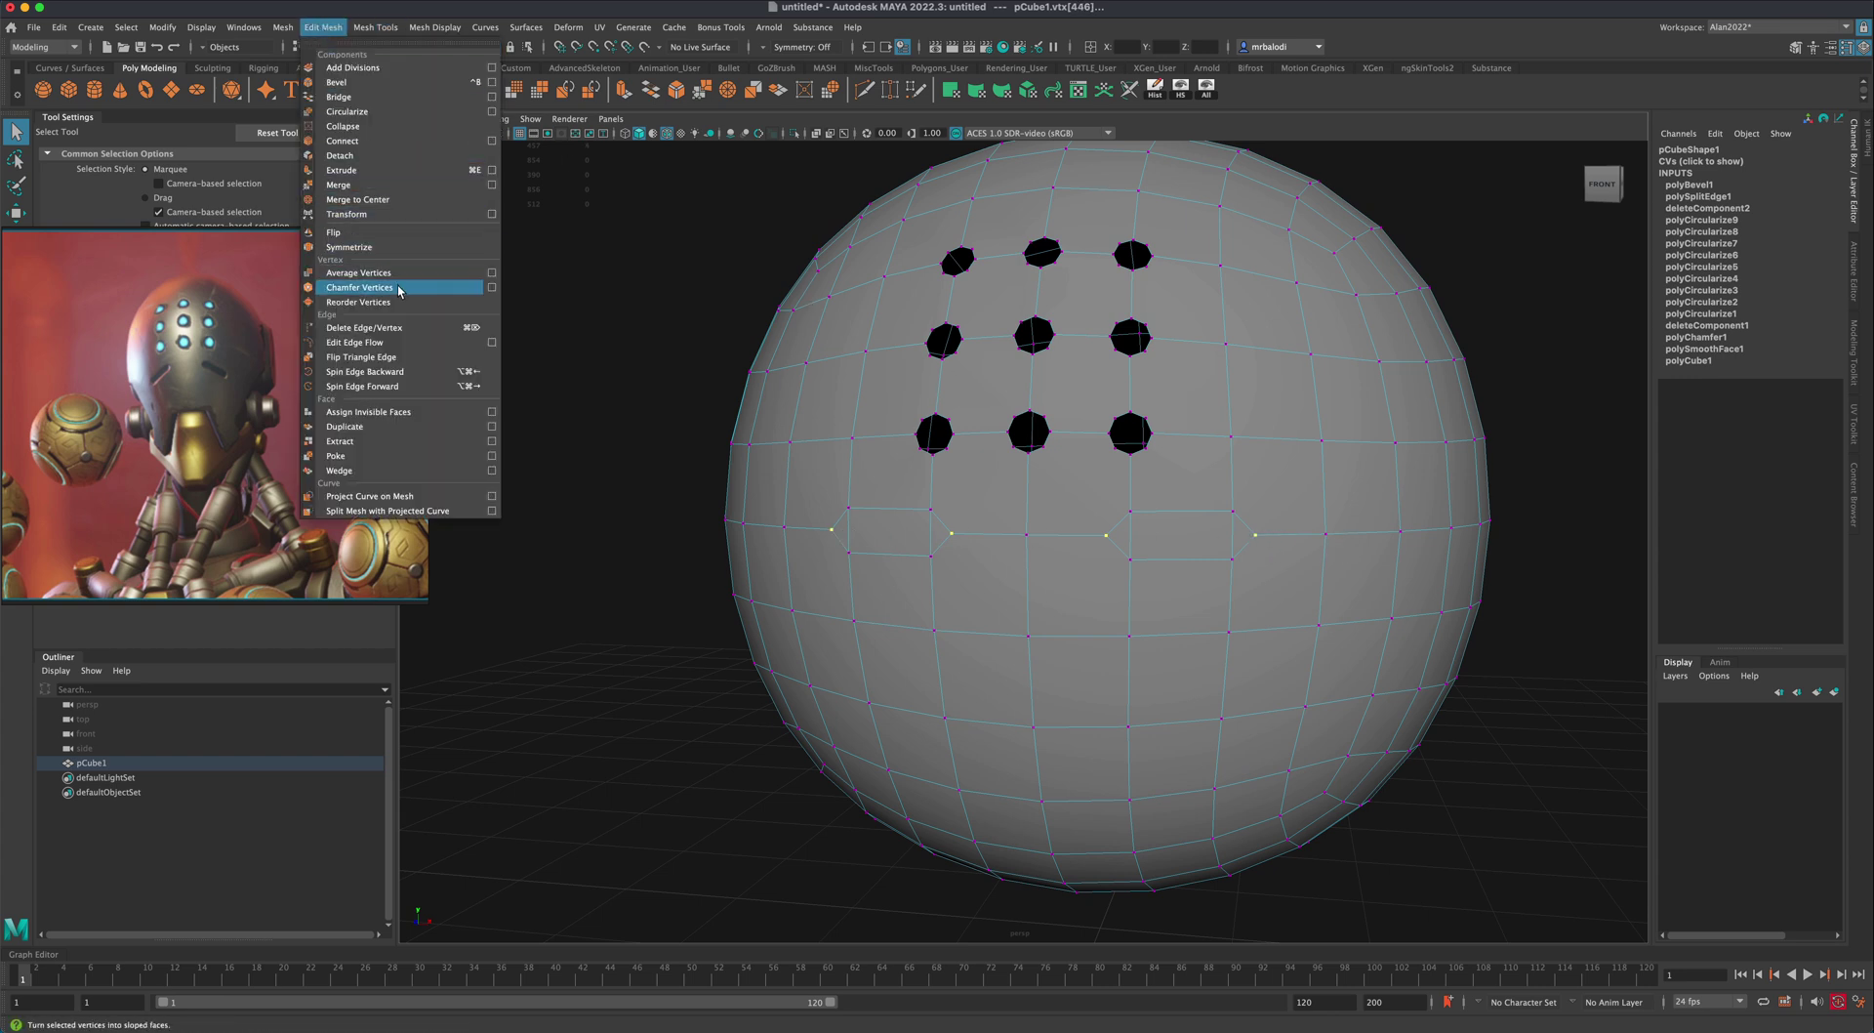
left_click(359, 287)
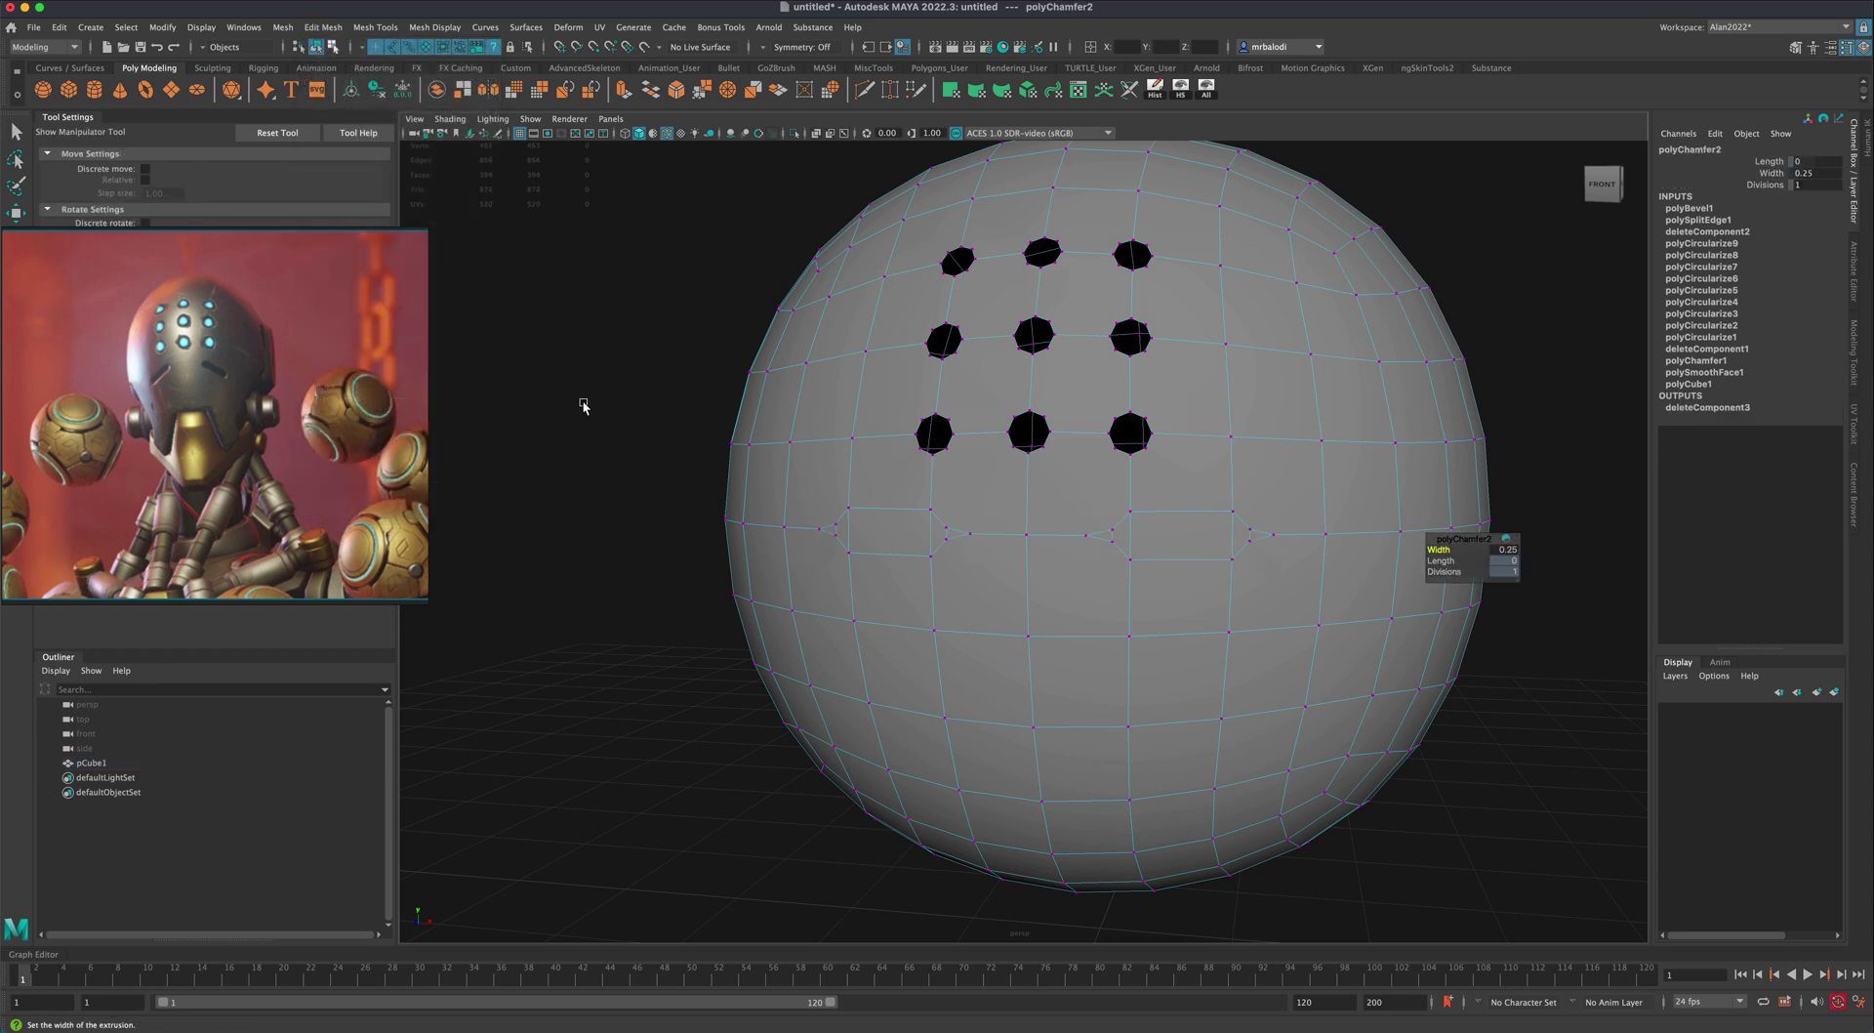
left_click(15, 131)
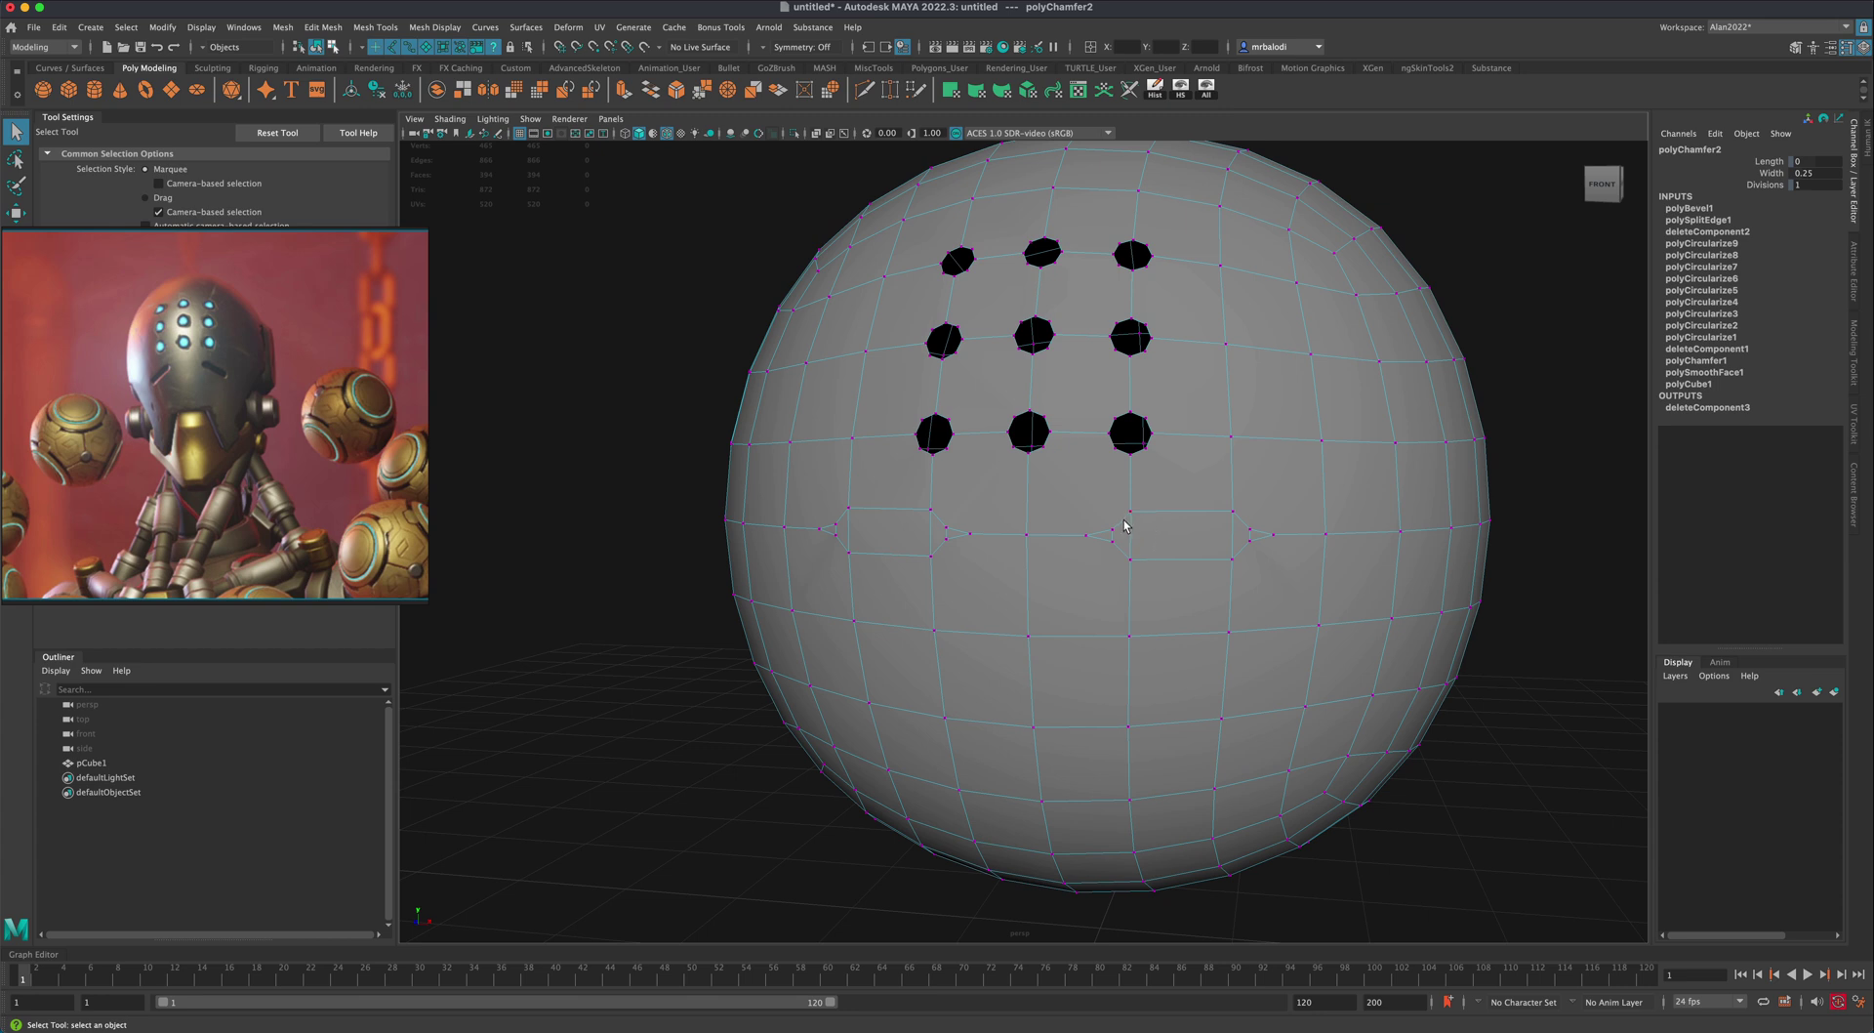
Step: Select the vertex pairs at both ends of the two eye shapes and scale them apart vertically
left_click_drag(1120, 543, 1109, 527)
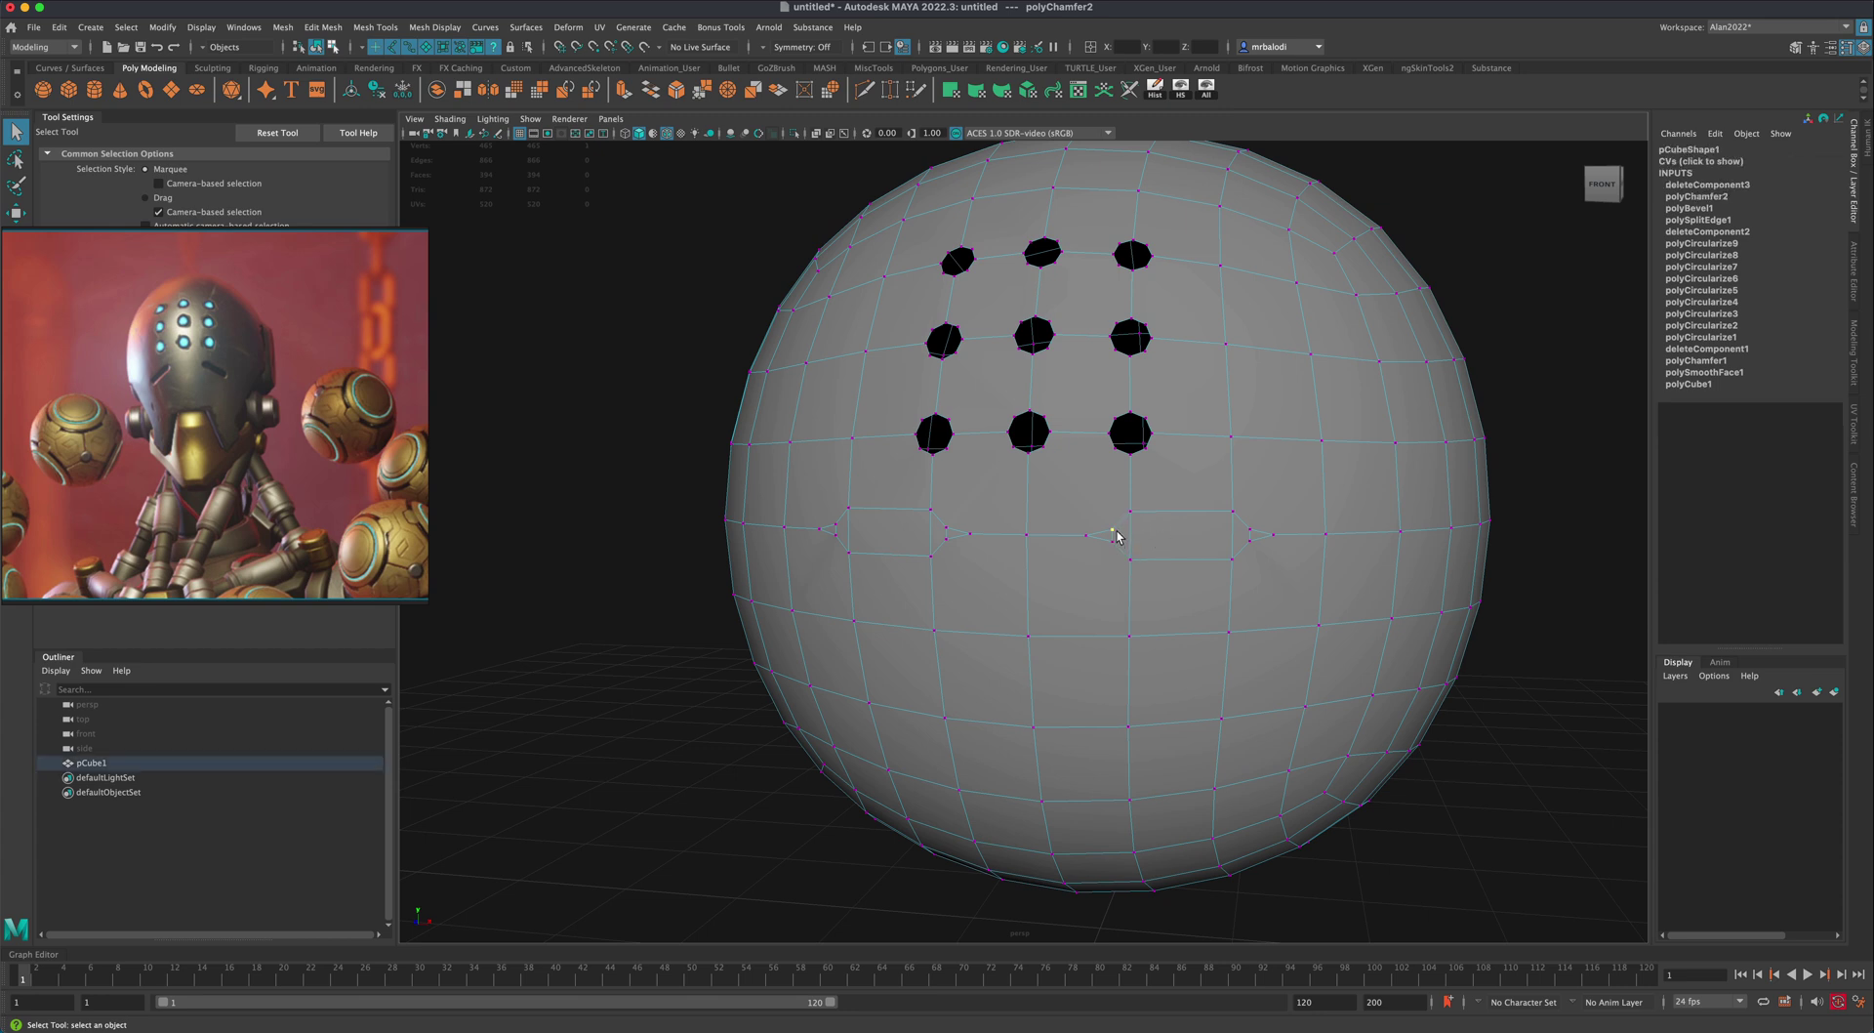
left_click_drag(1258, 544, 1243, 525, "shift")
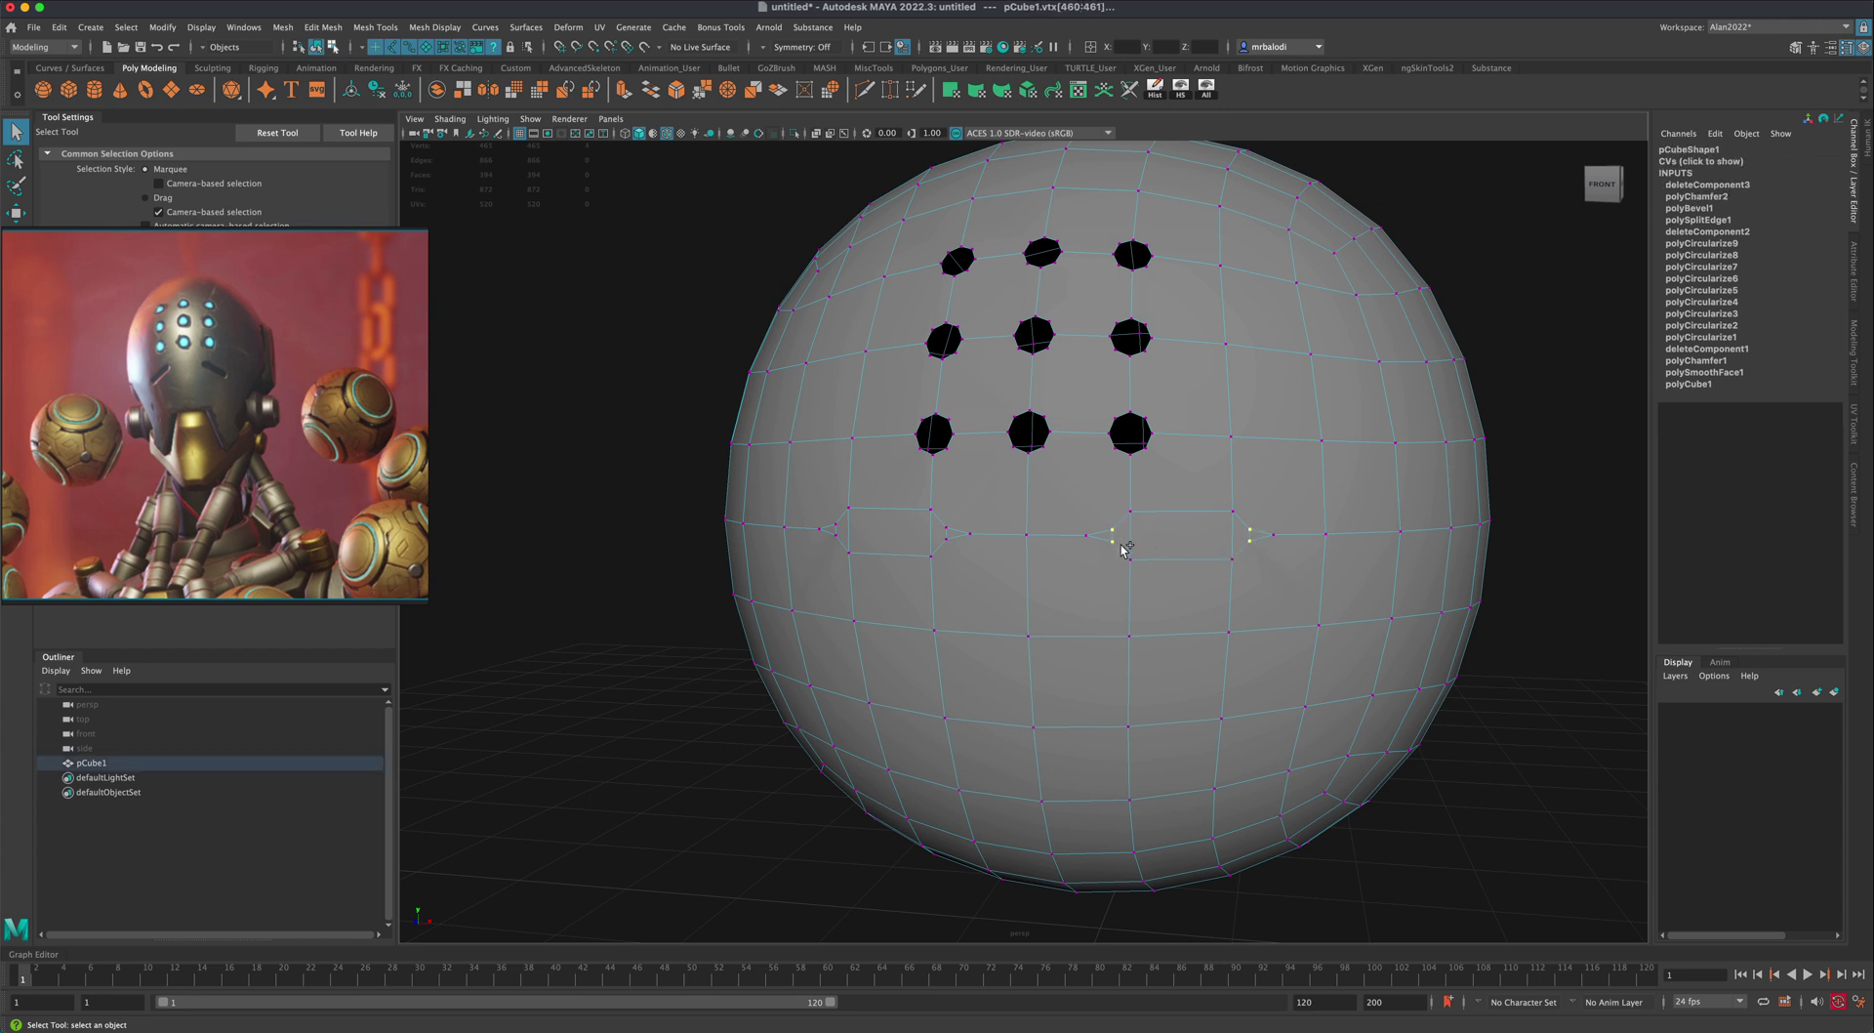
left_click_drag(954, 544, 828, 522, "shift")
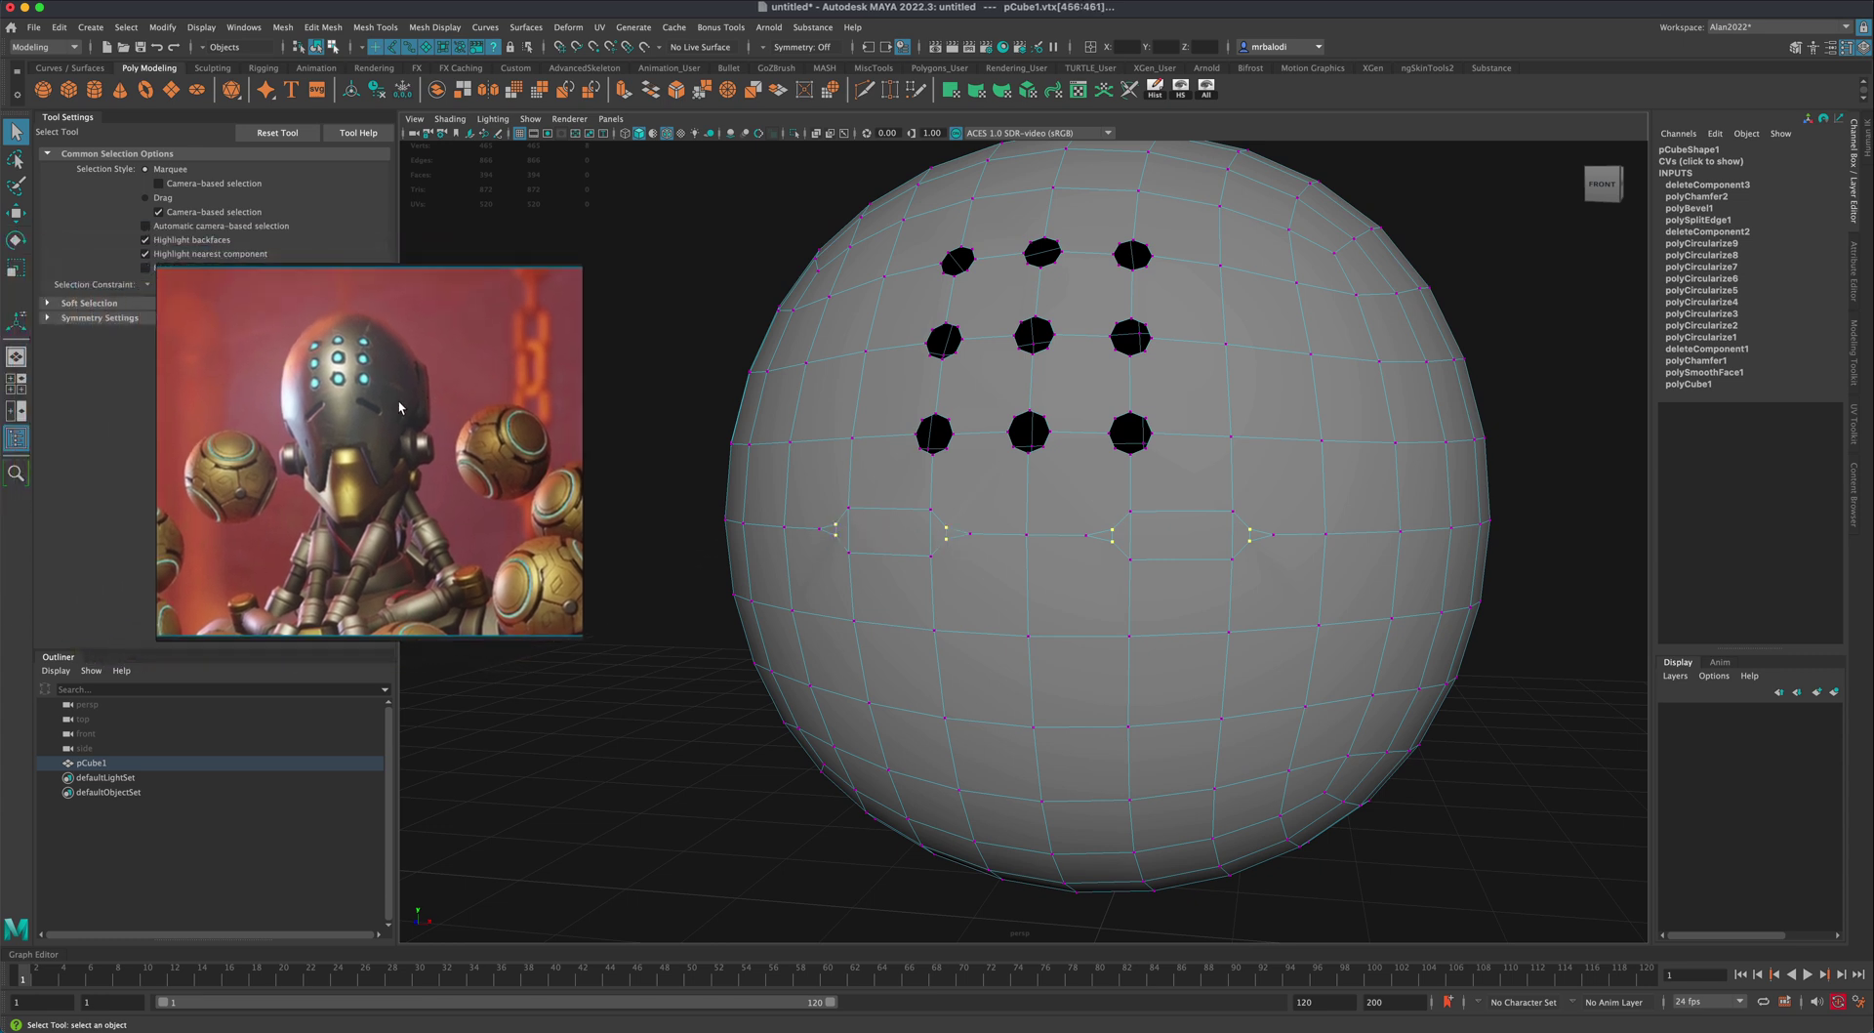
key("r")
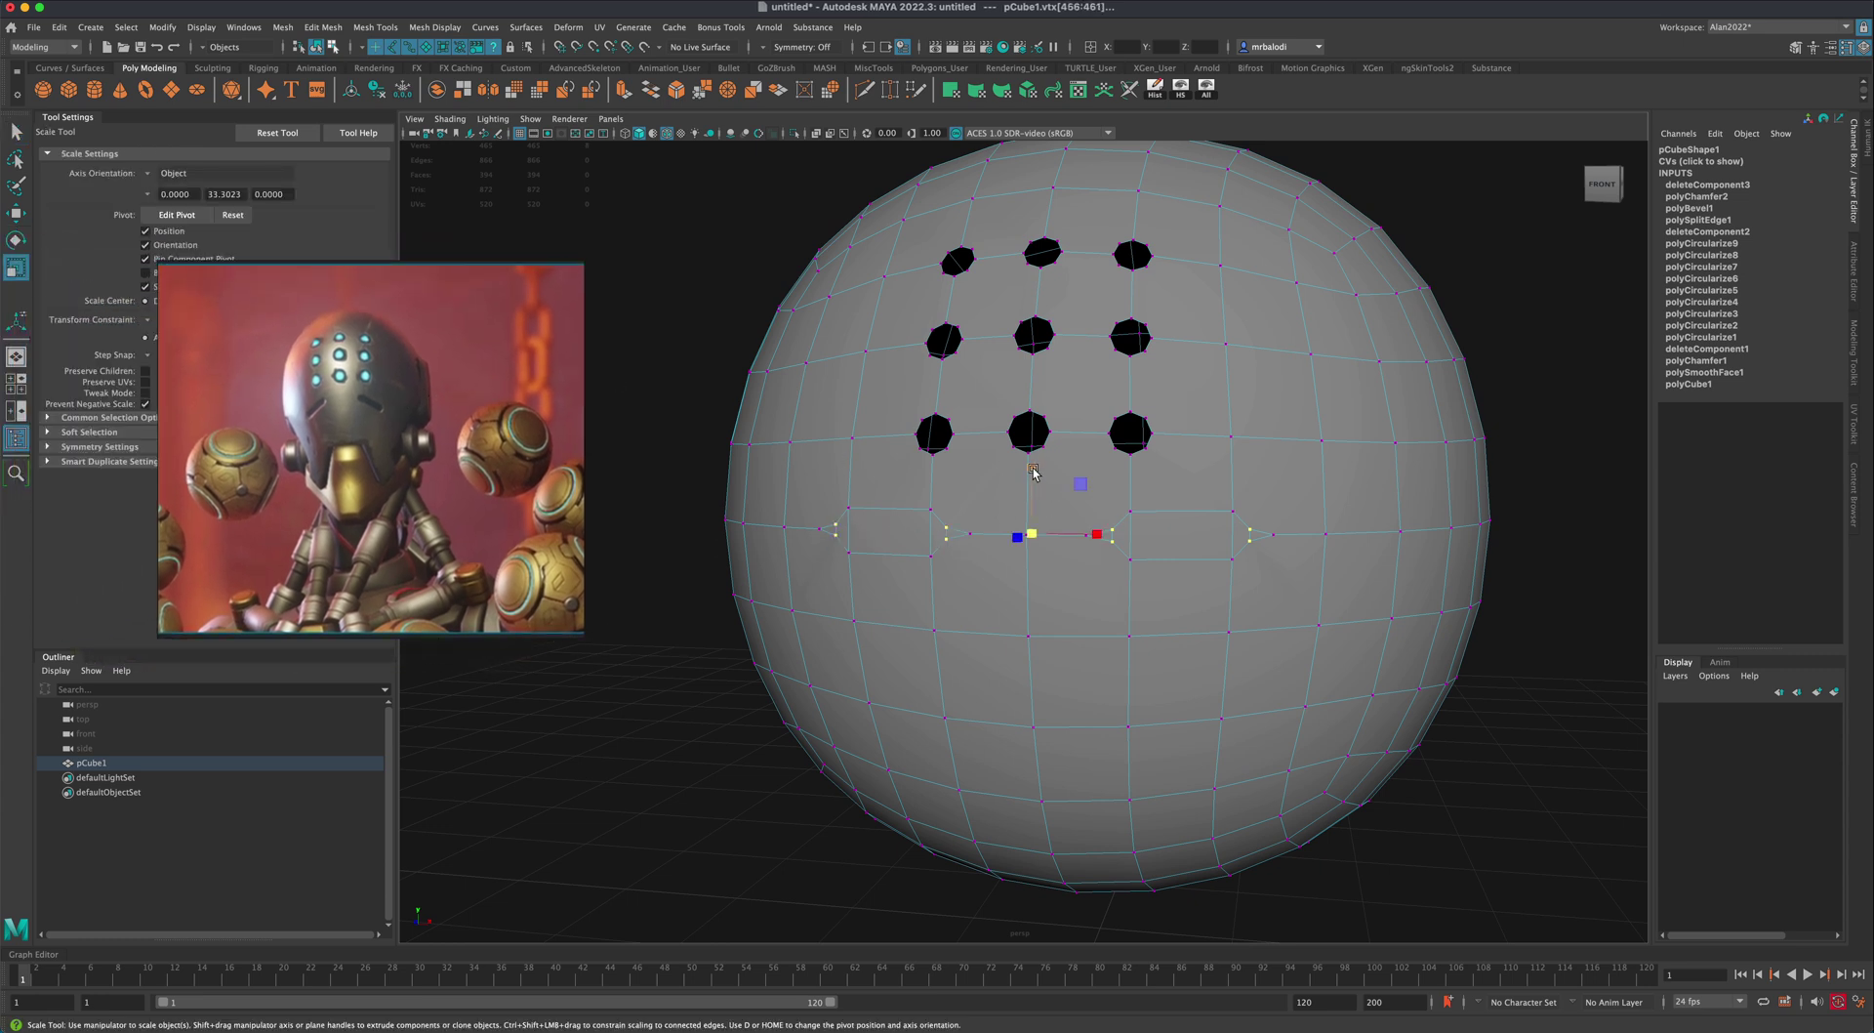
left_click_drag(1034, 473, 1054, 419)
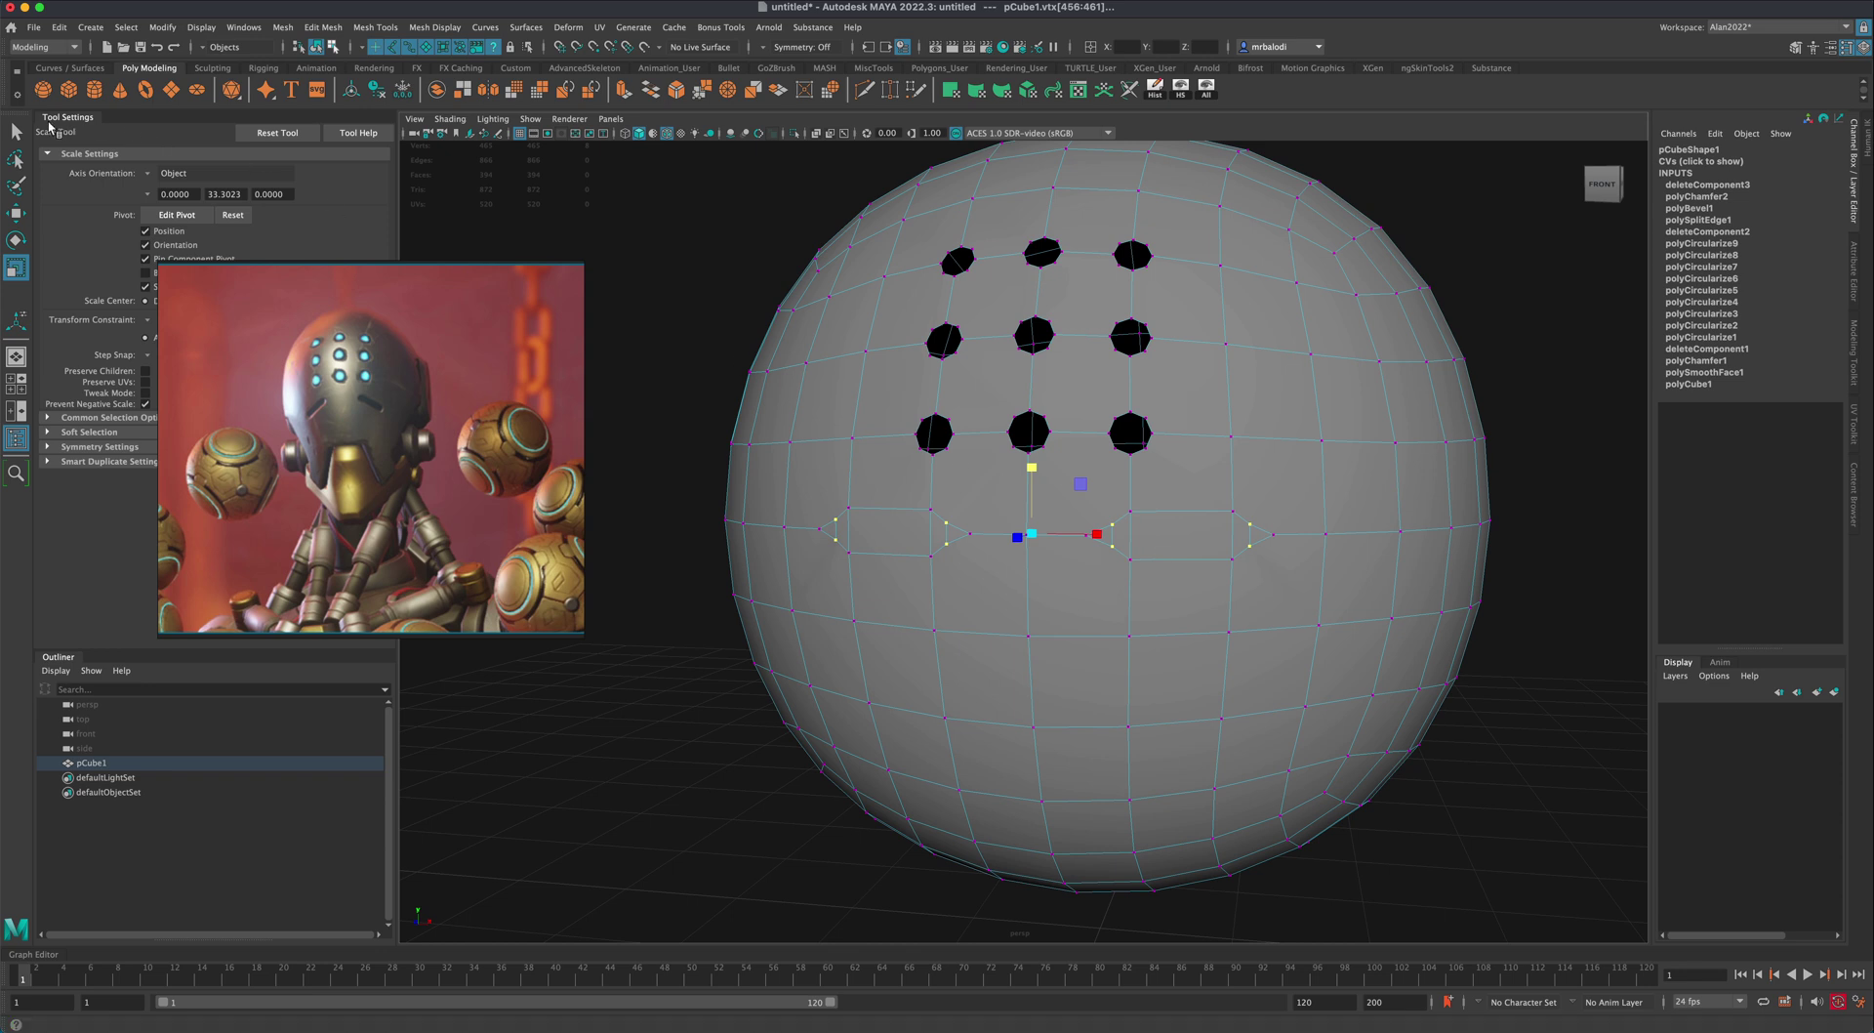
key("q")
Step: Select the faces of both eye shapes and scale them vertically to about 0.73
right_click_drag(1125, 527, 1132, 564)
left_click(1238, 537)
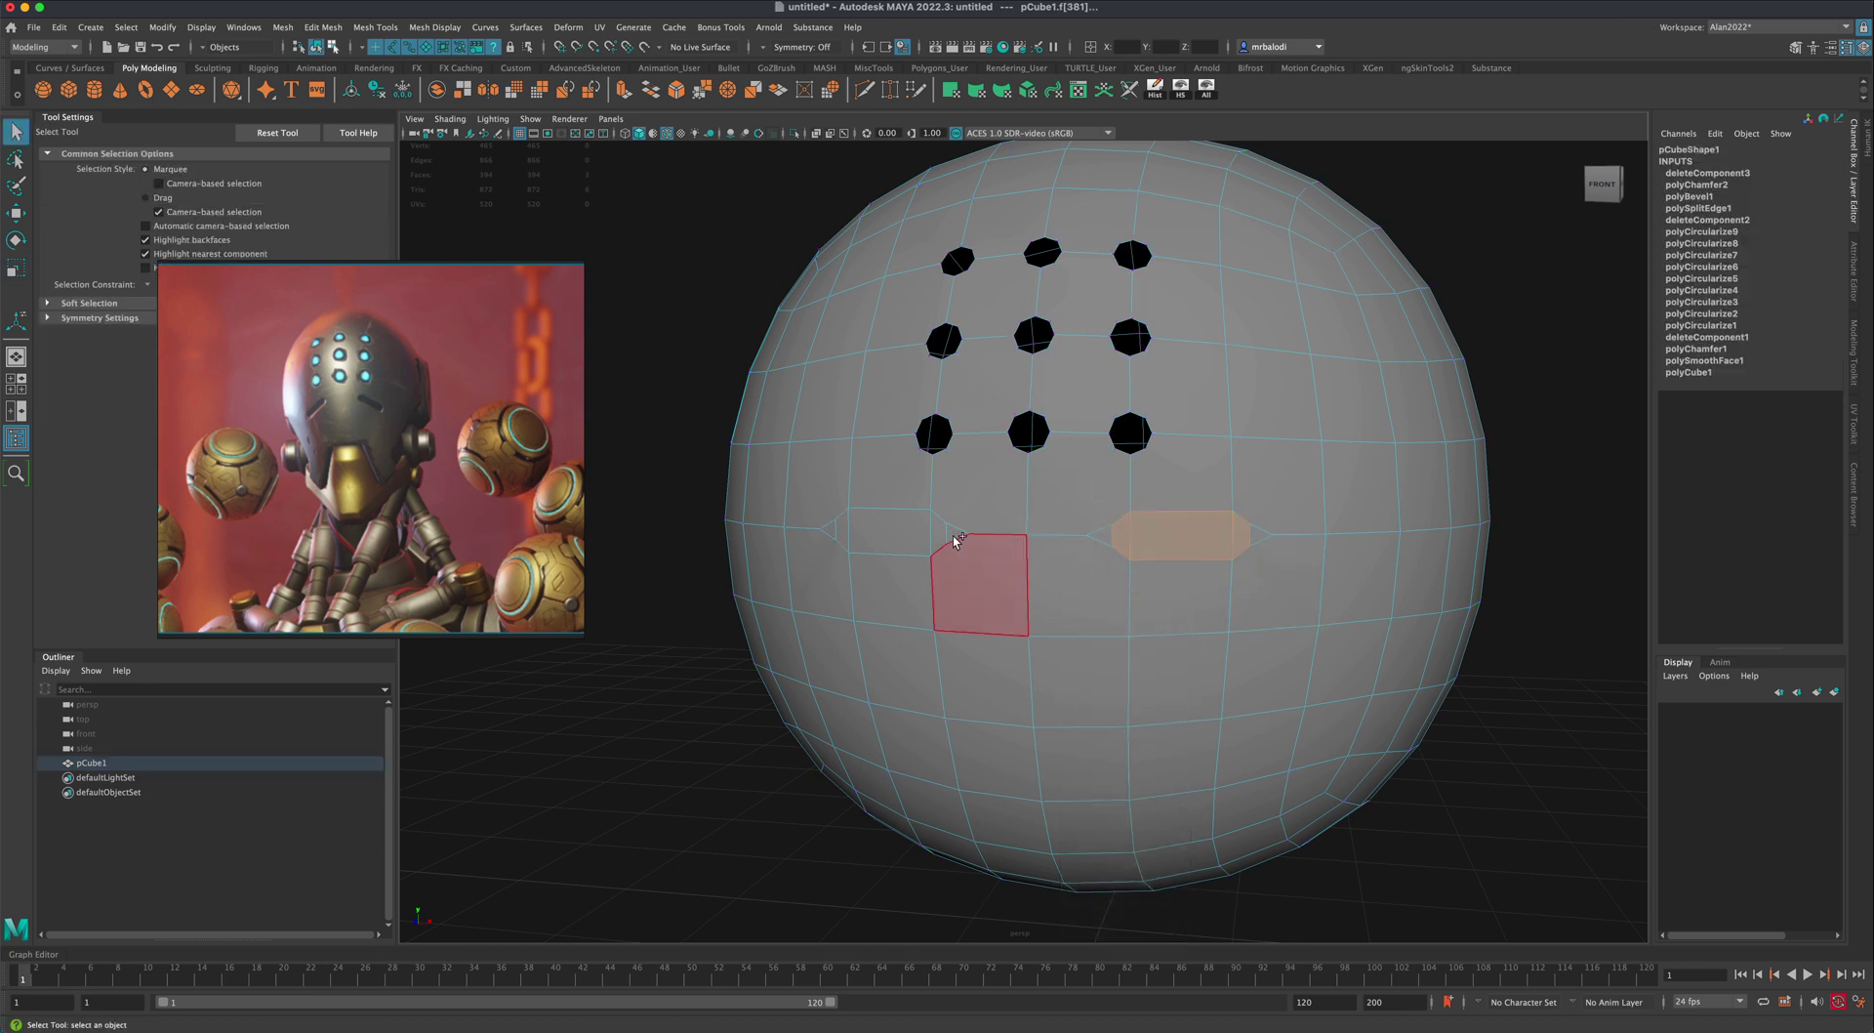
left_click(913, 533, "shift")
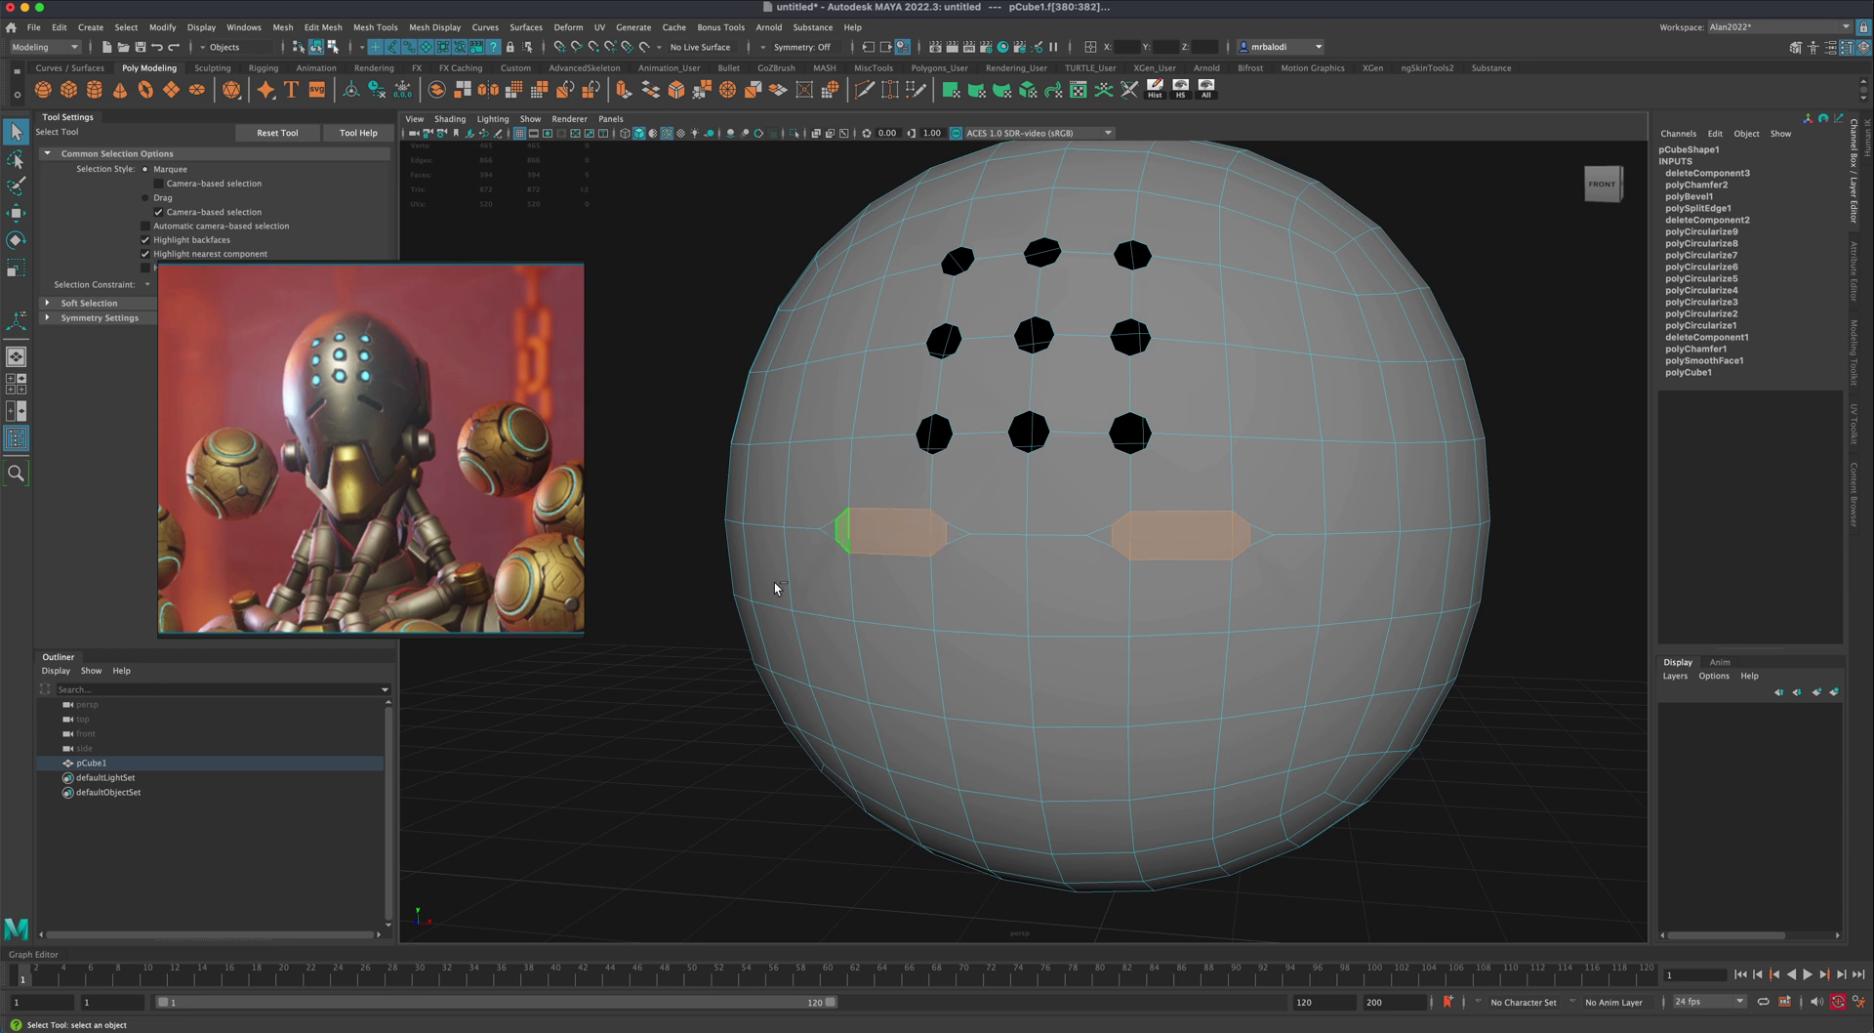
key("r")
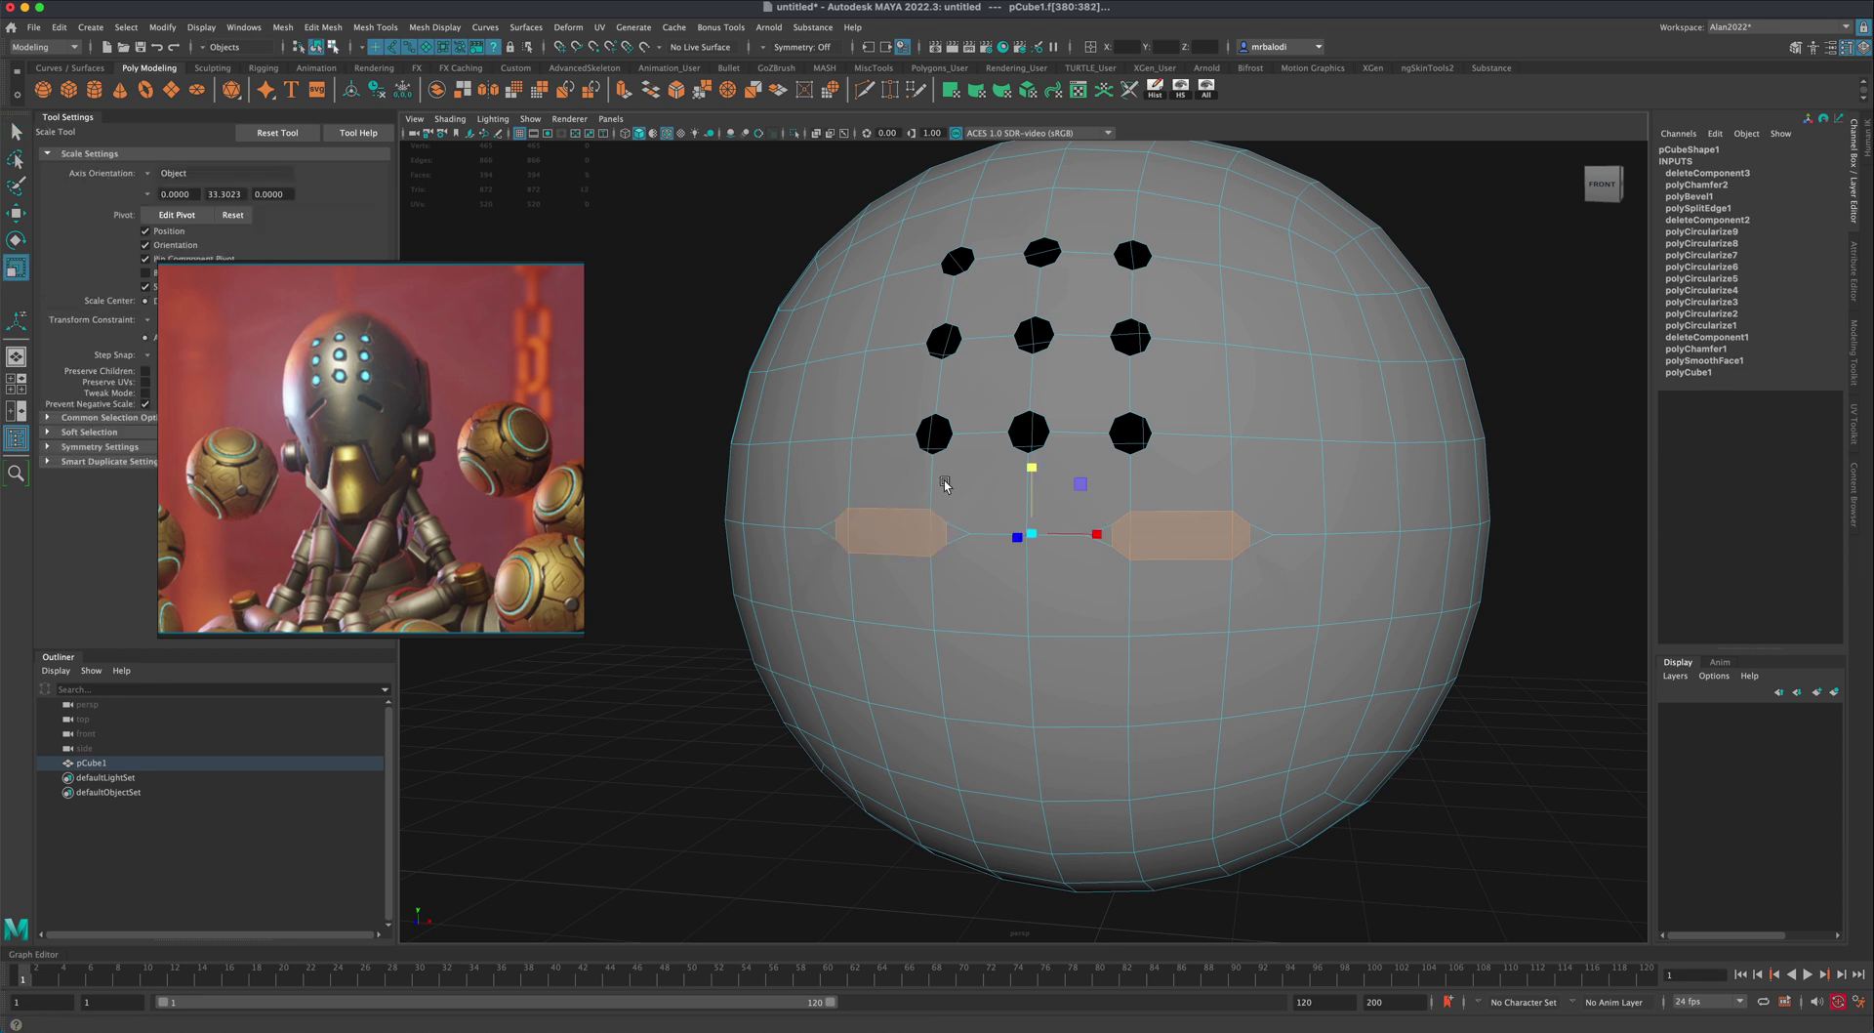
left_click_drag(1032, 470, 1031, 487)
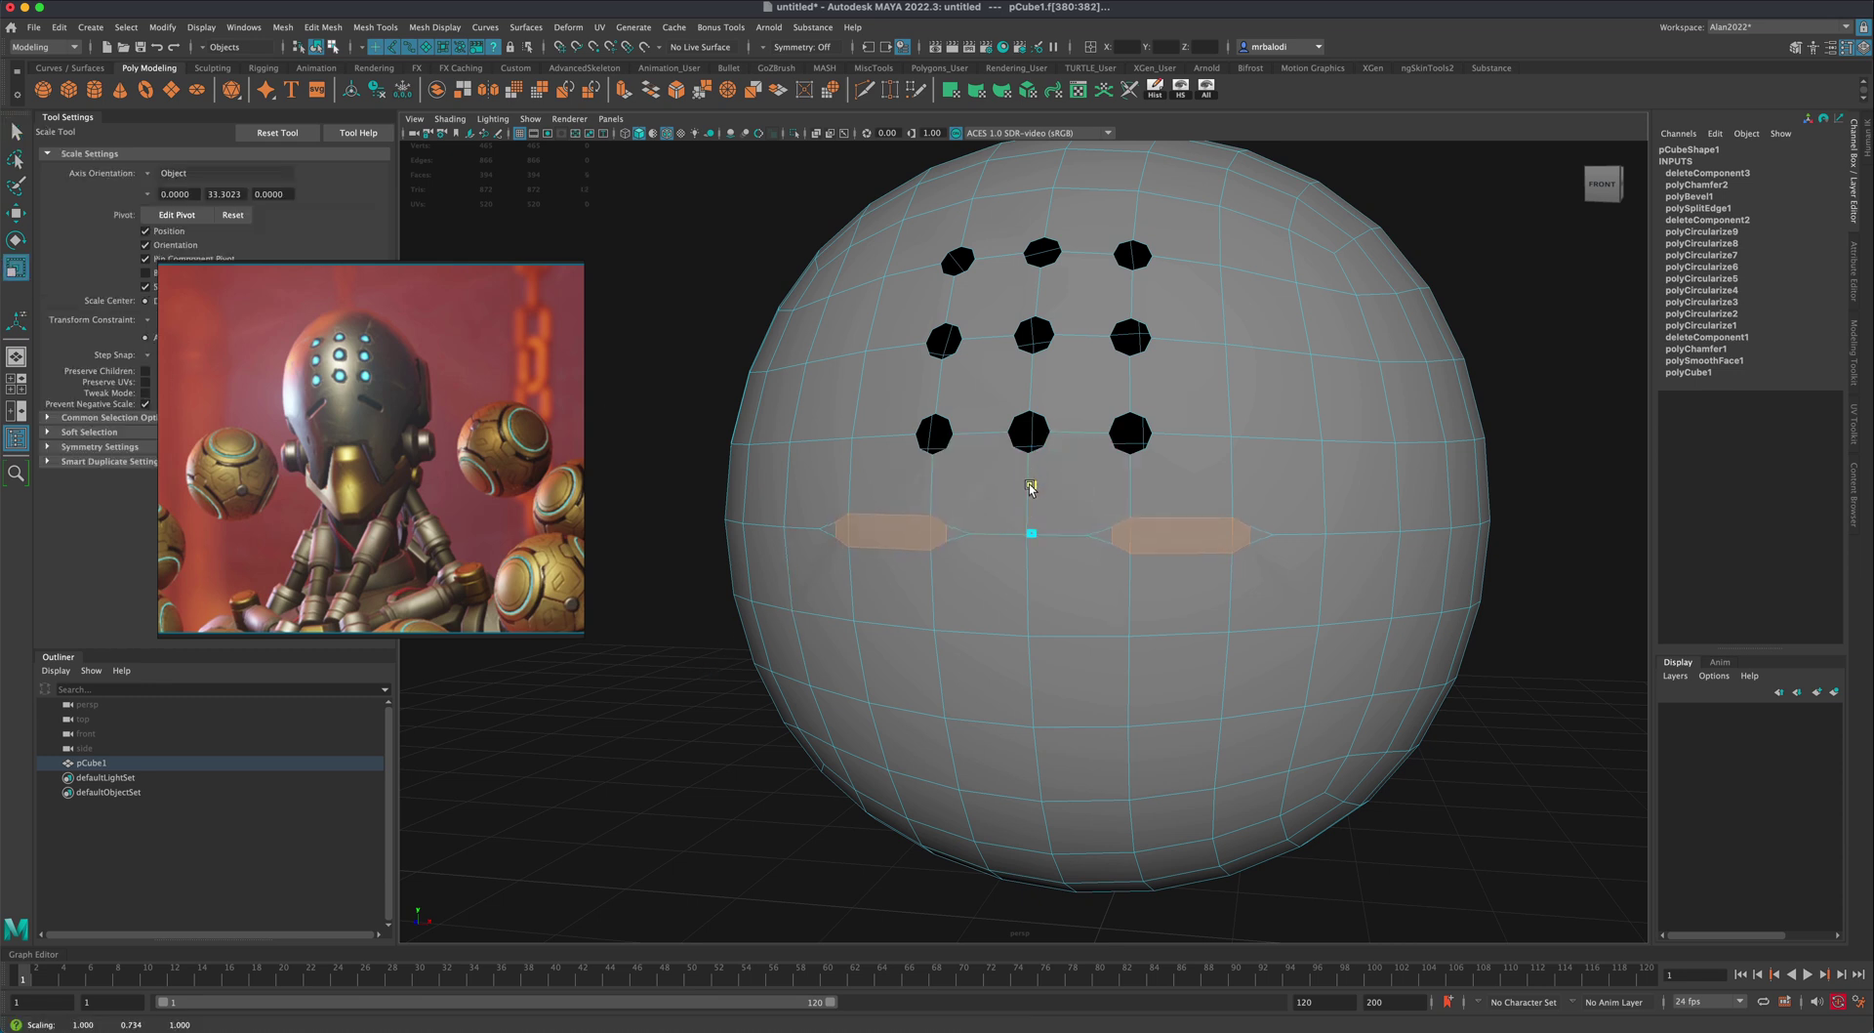
left_click_drag(1029, 488, 1030, 488)
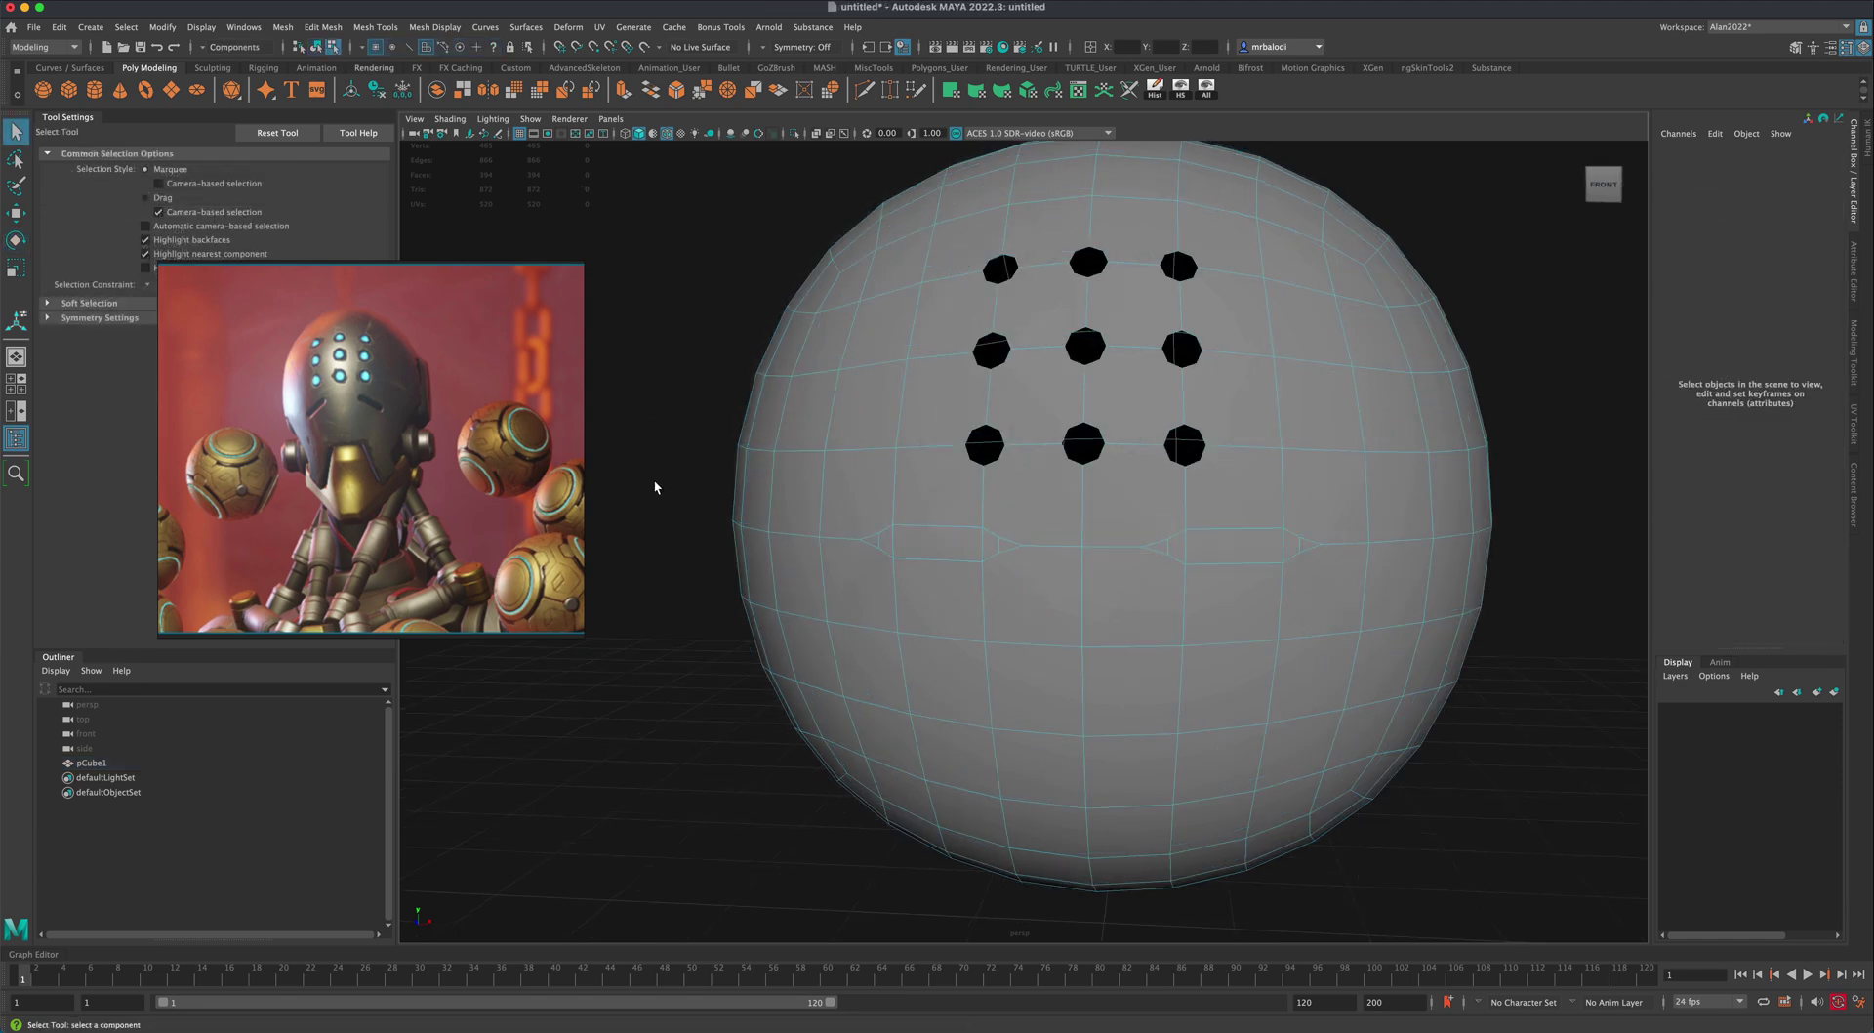
Step: Select the faces of the left eye shape and rotate them by one 15° snap so the inner end is higher
left_click(899, 539)
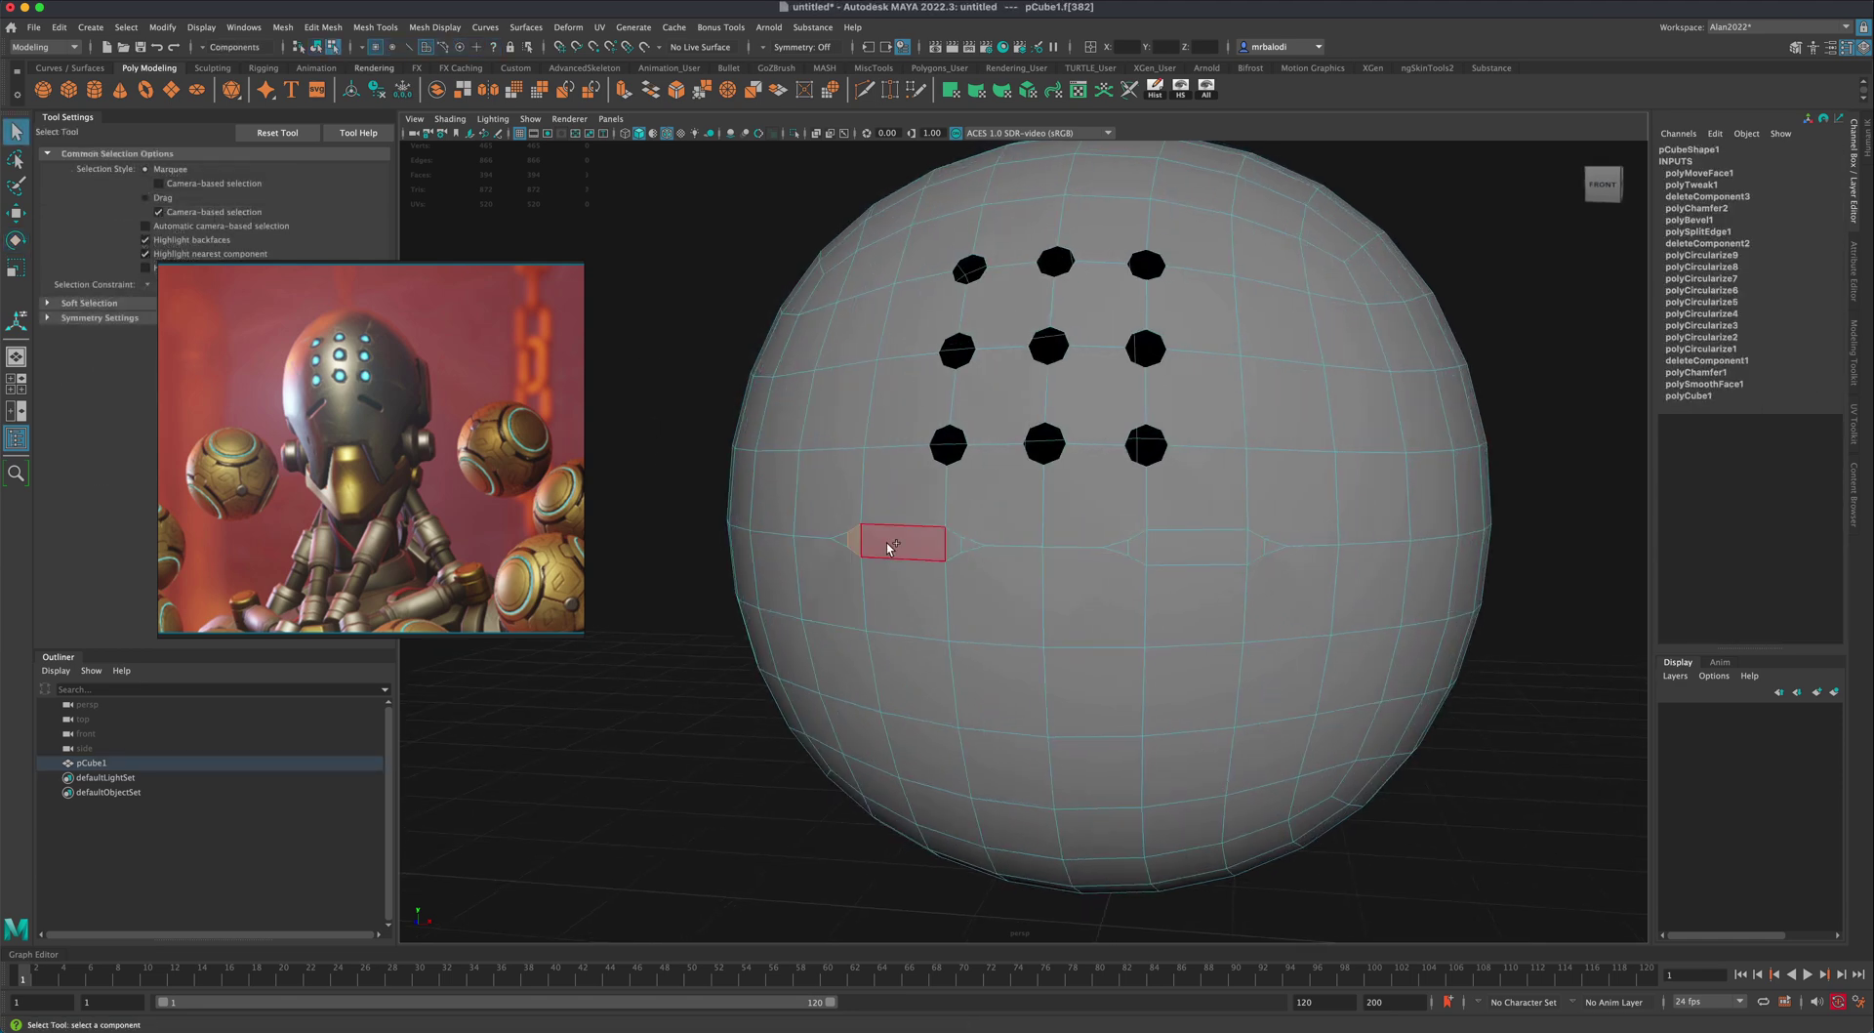
left_click(968, 546, "shift")
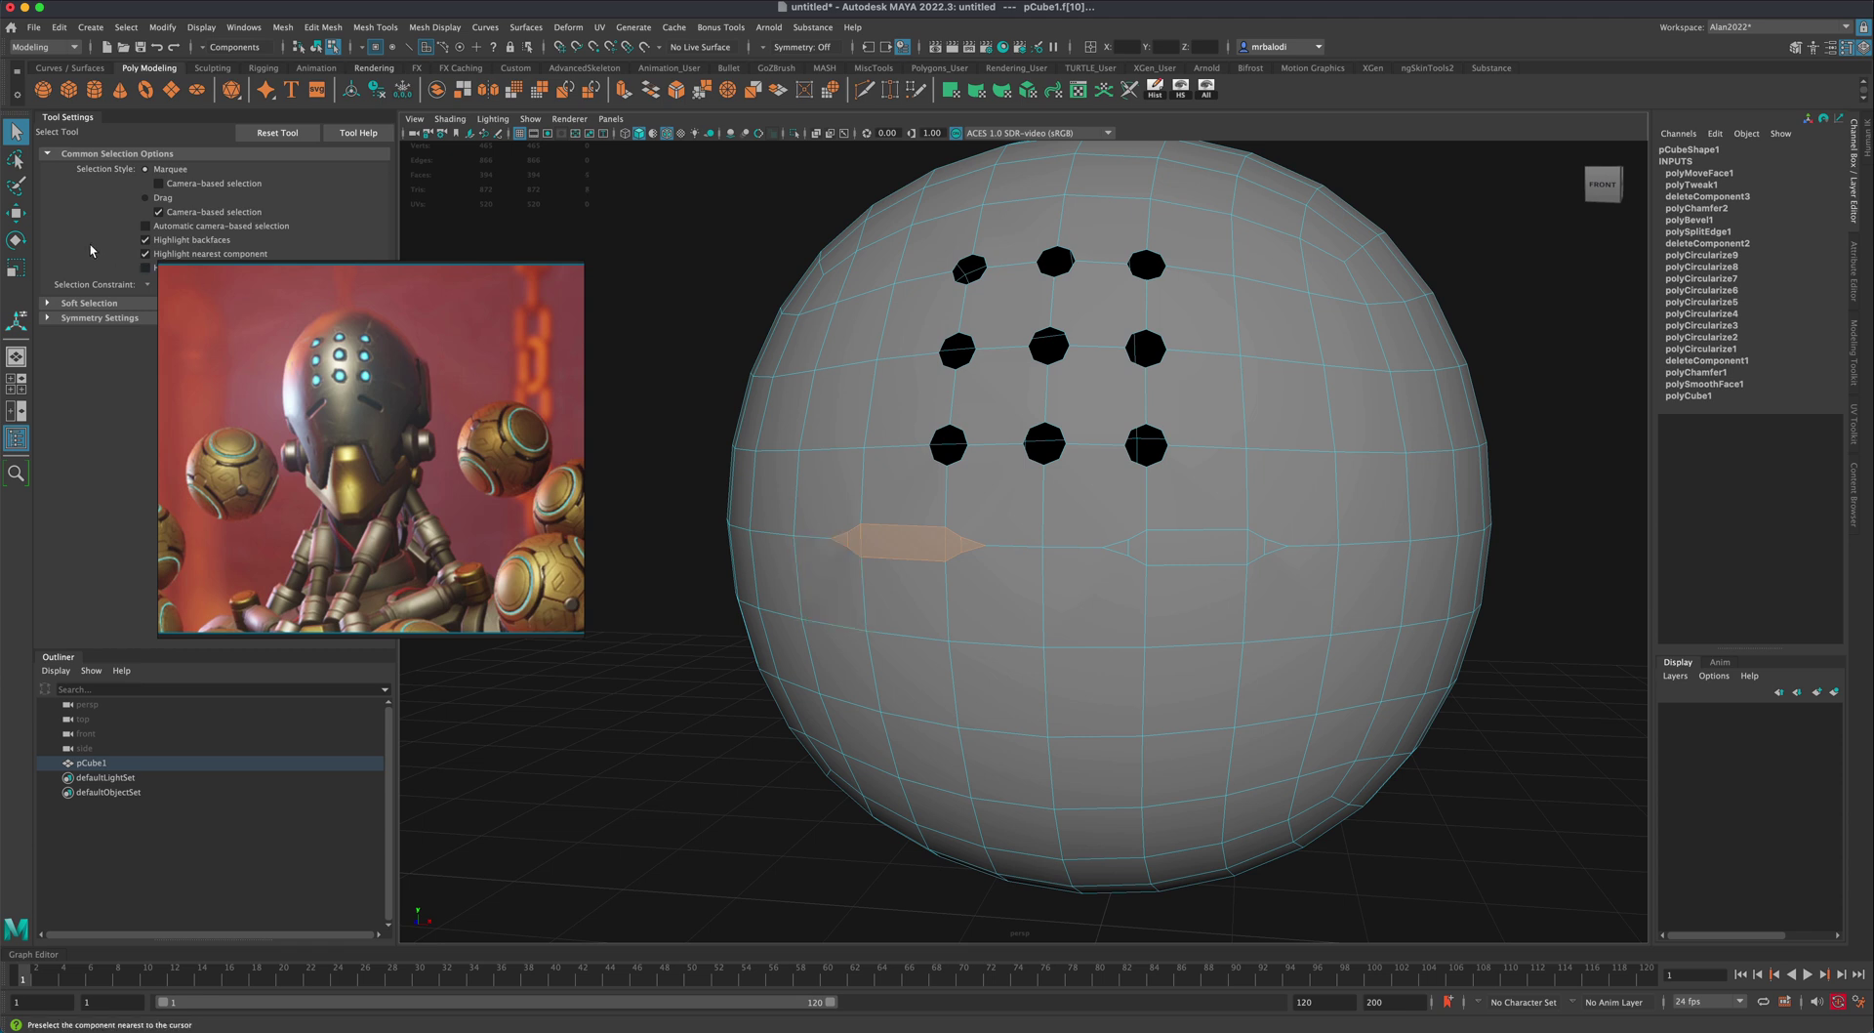
left_click(15, 239)
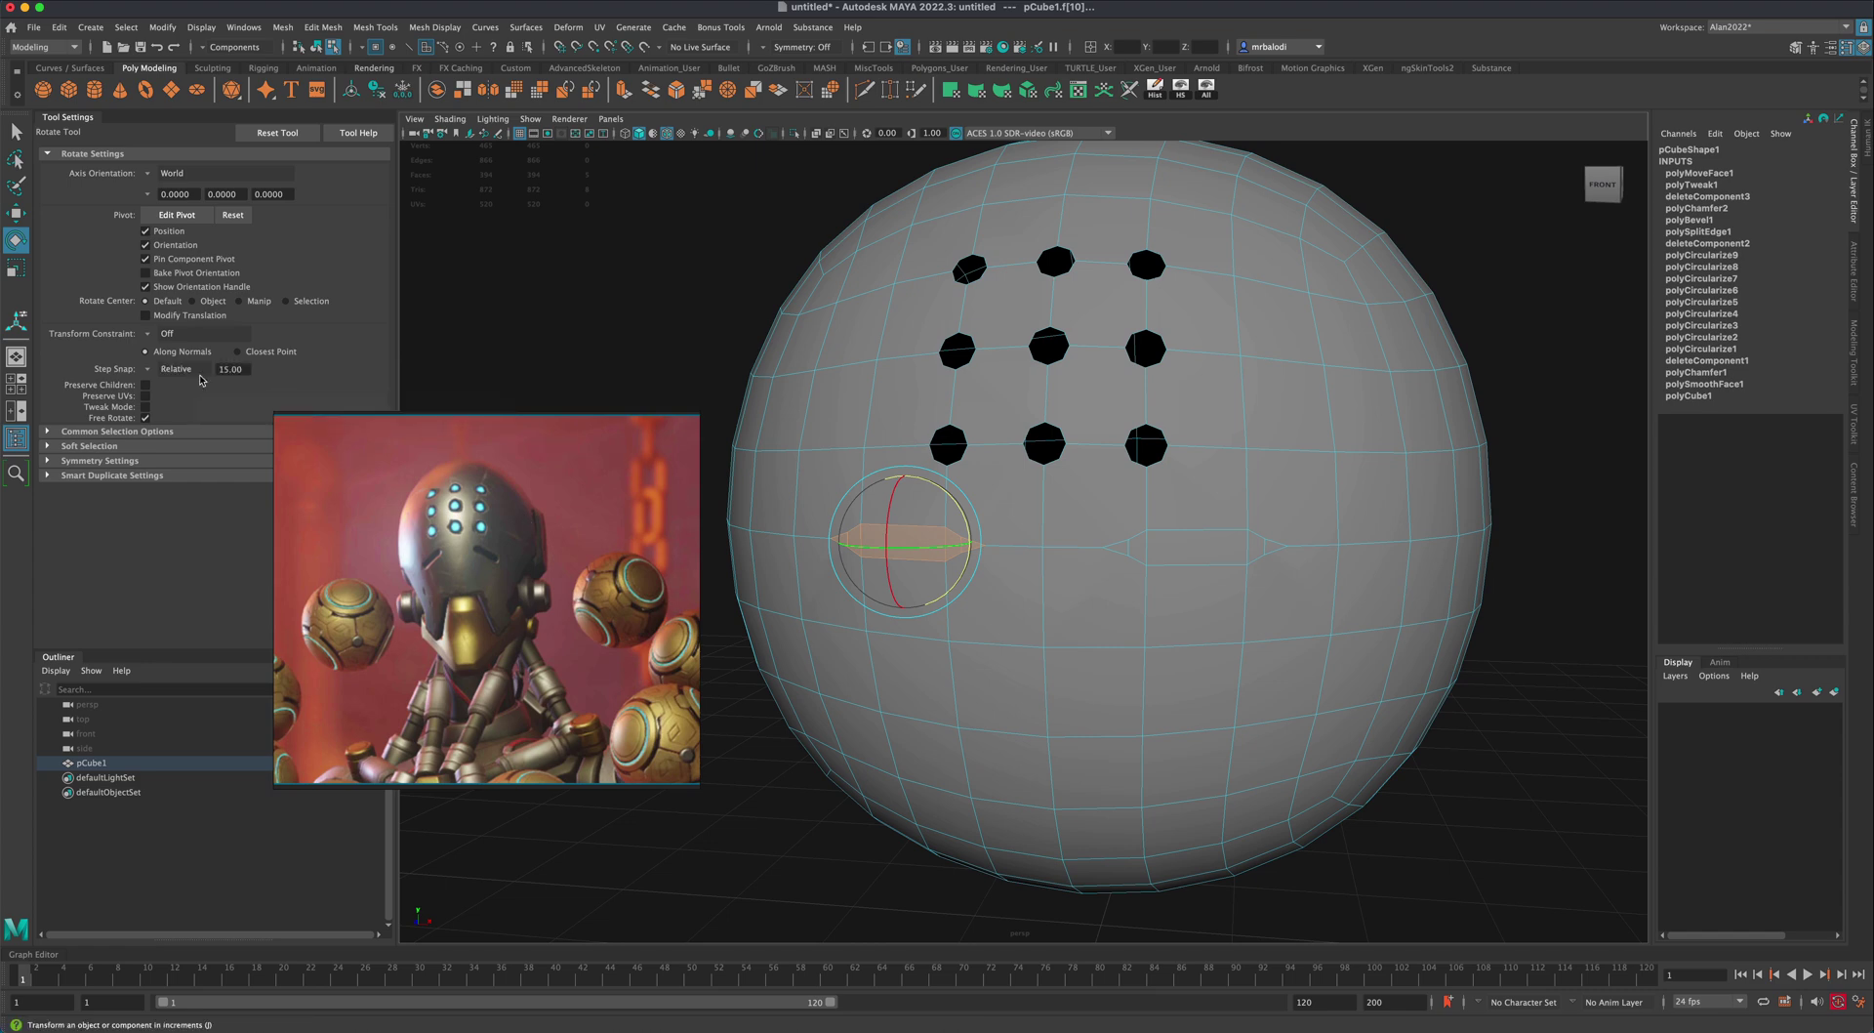
key("j")
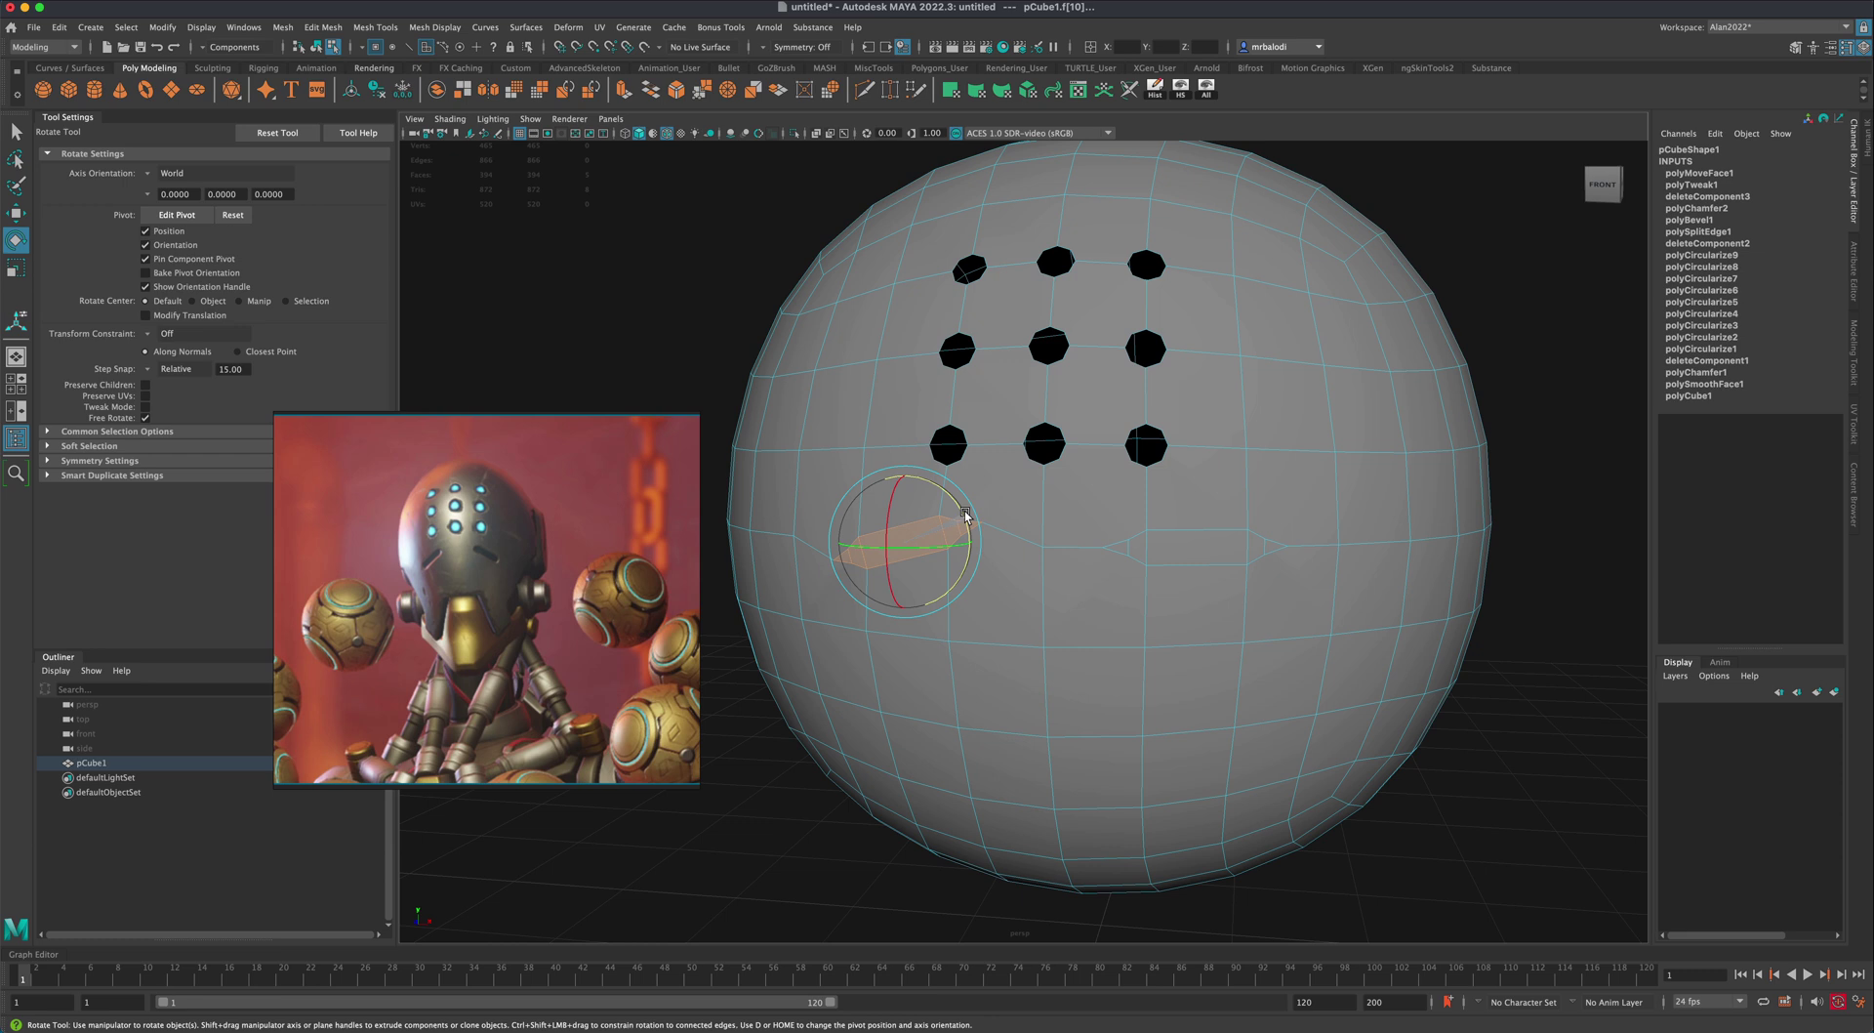
Step: Select the faces of the right eye shape and rotate them the opposite way, mirroring the left eye's tilt
left_click(1195, 547)
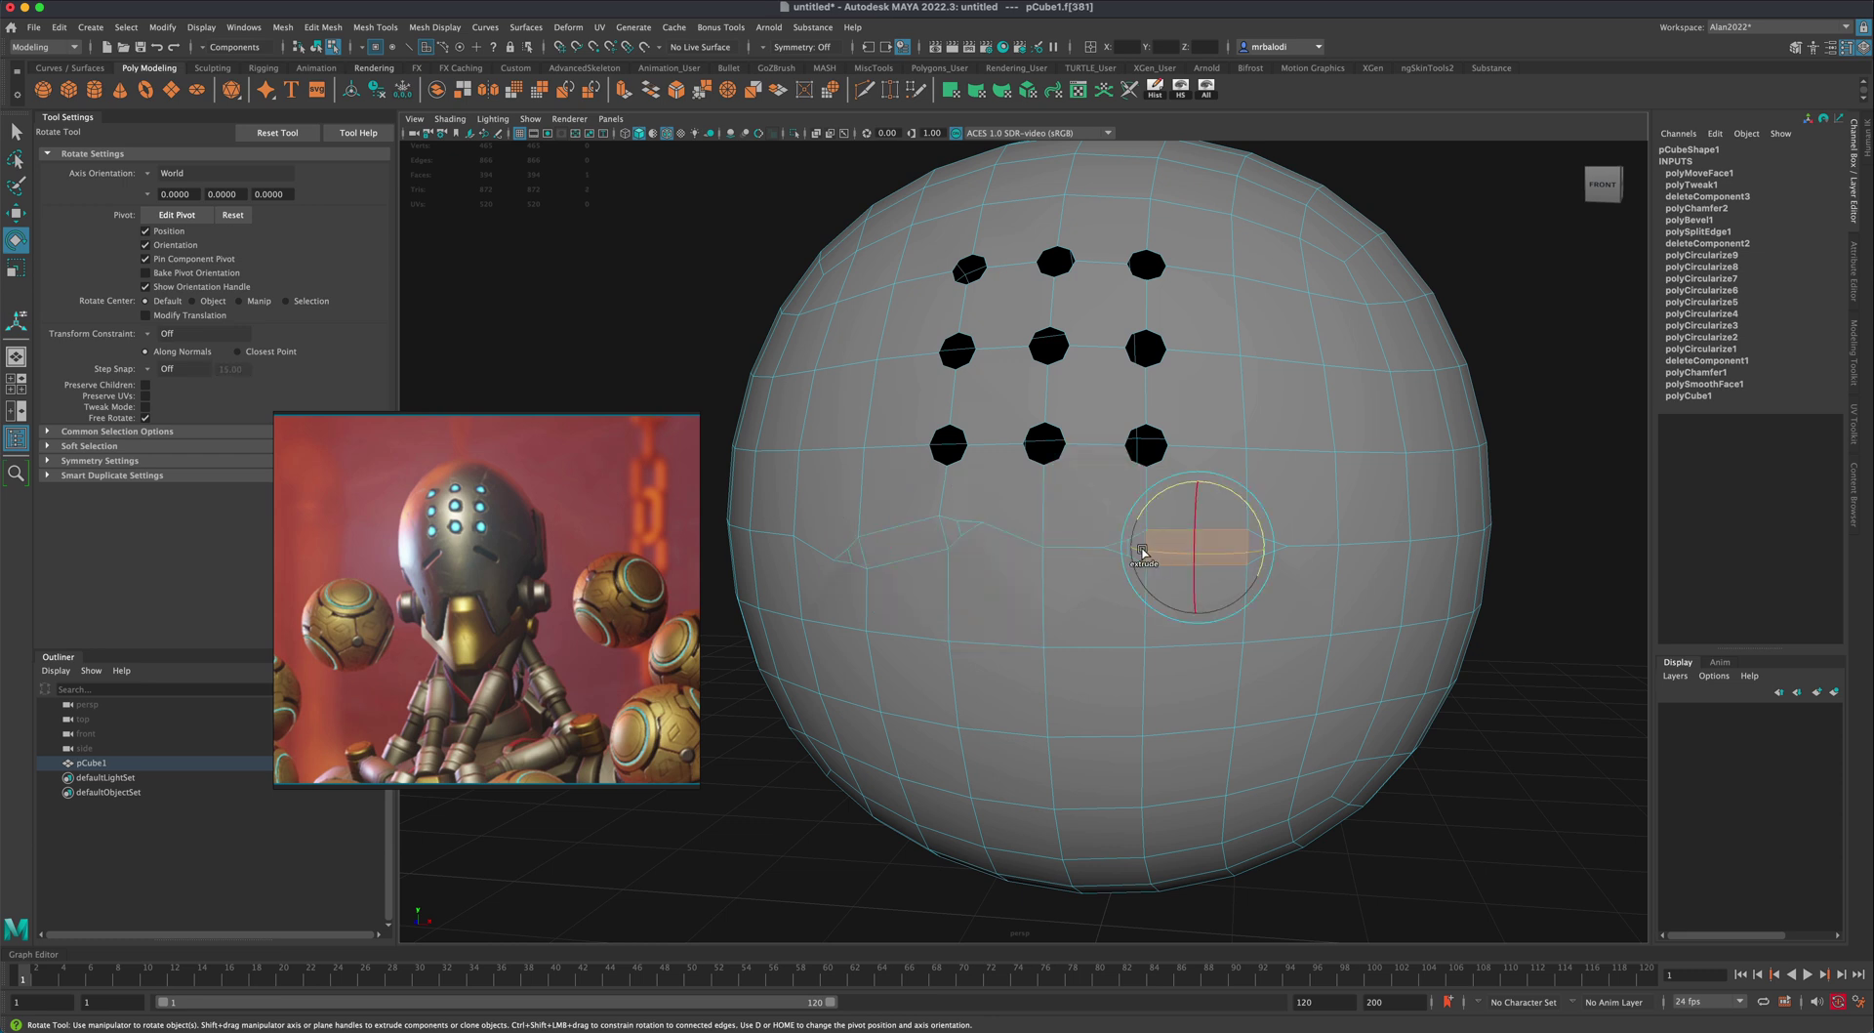
key("q")
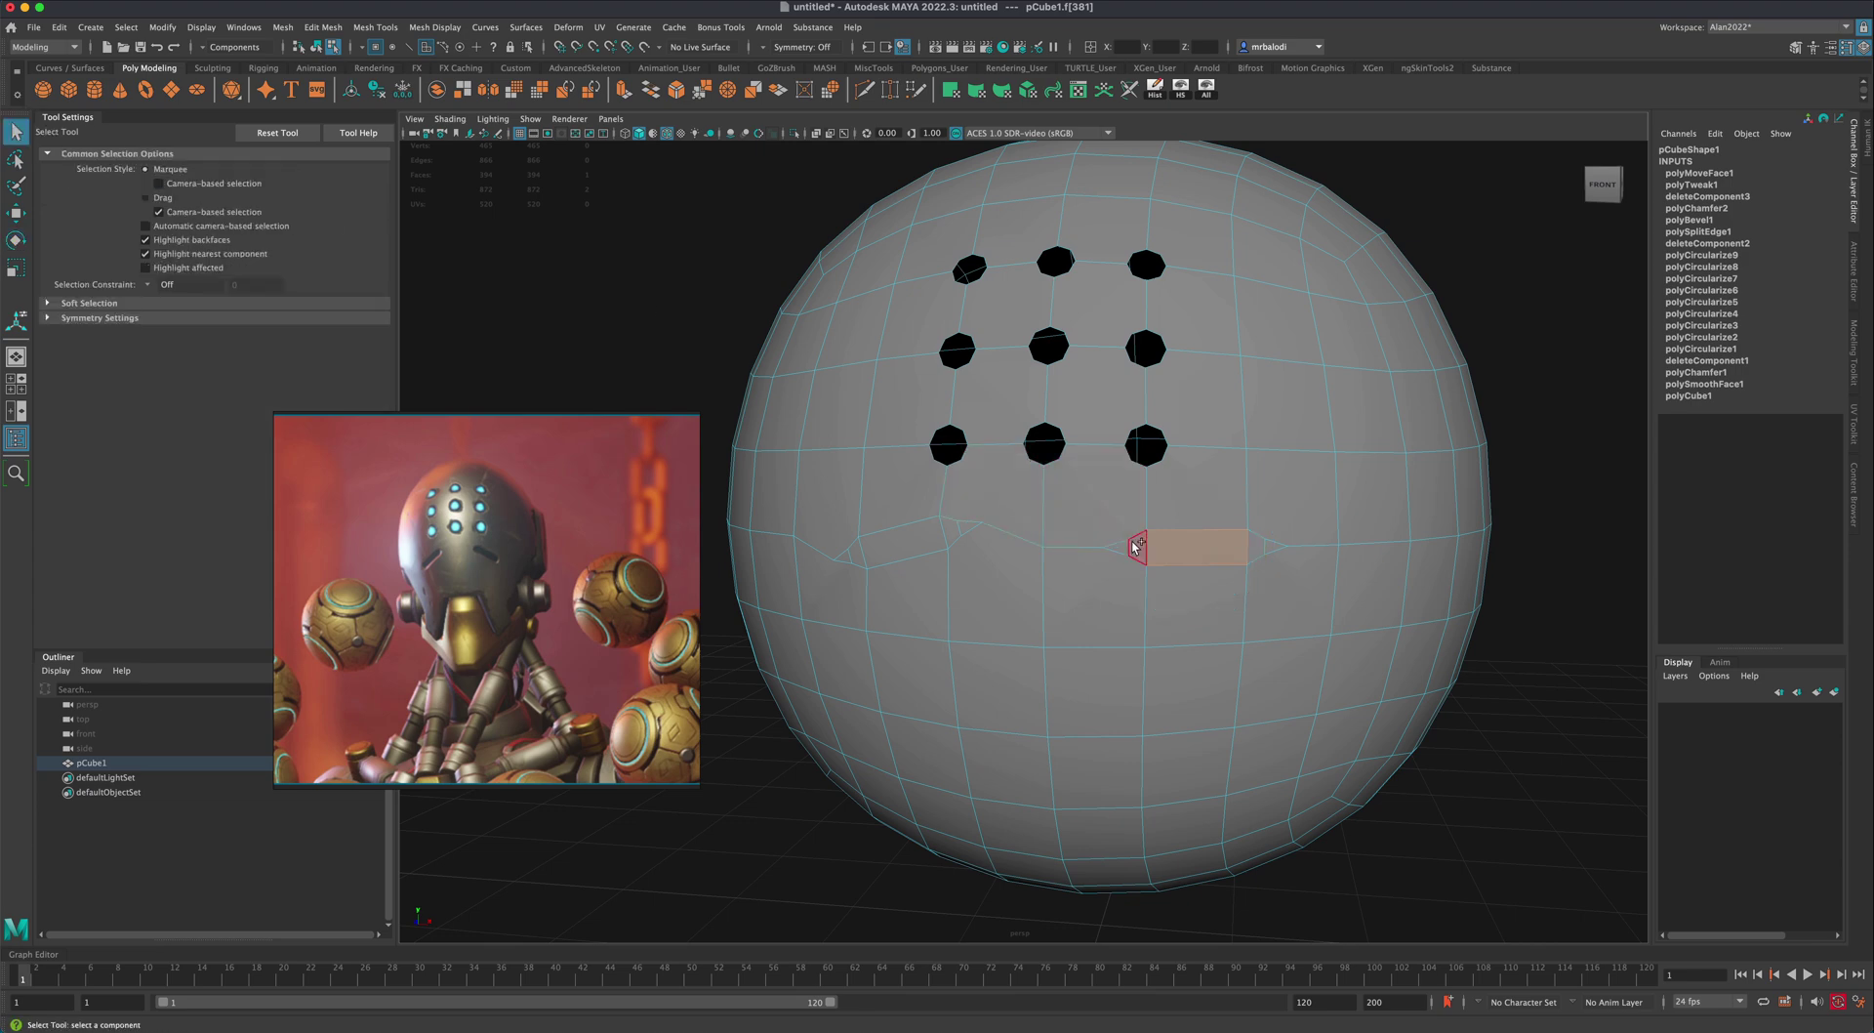
left_click(1124, 548, "shift")
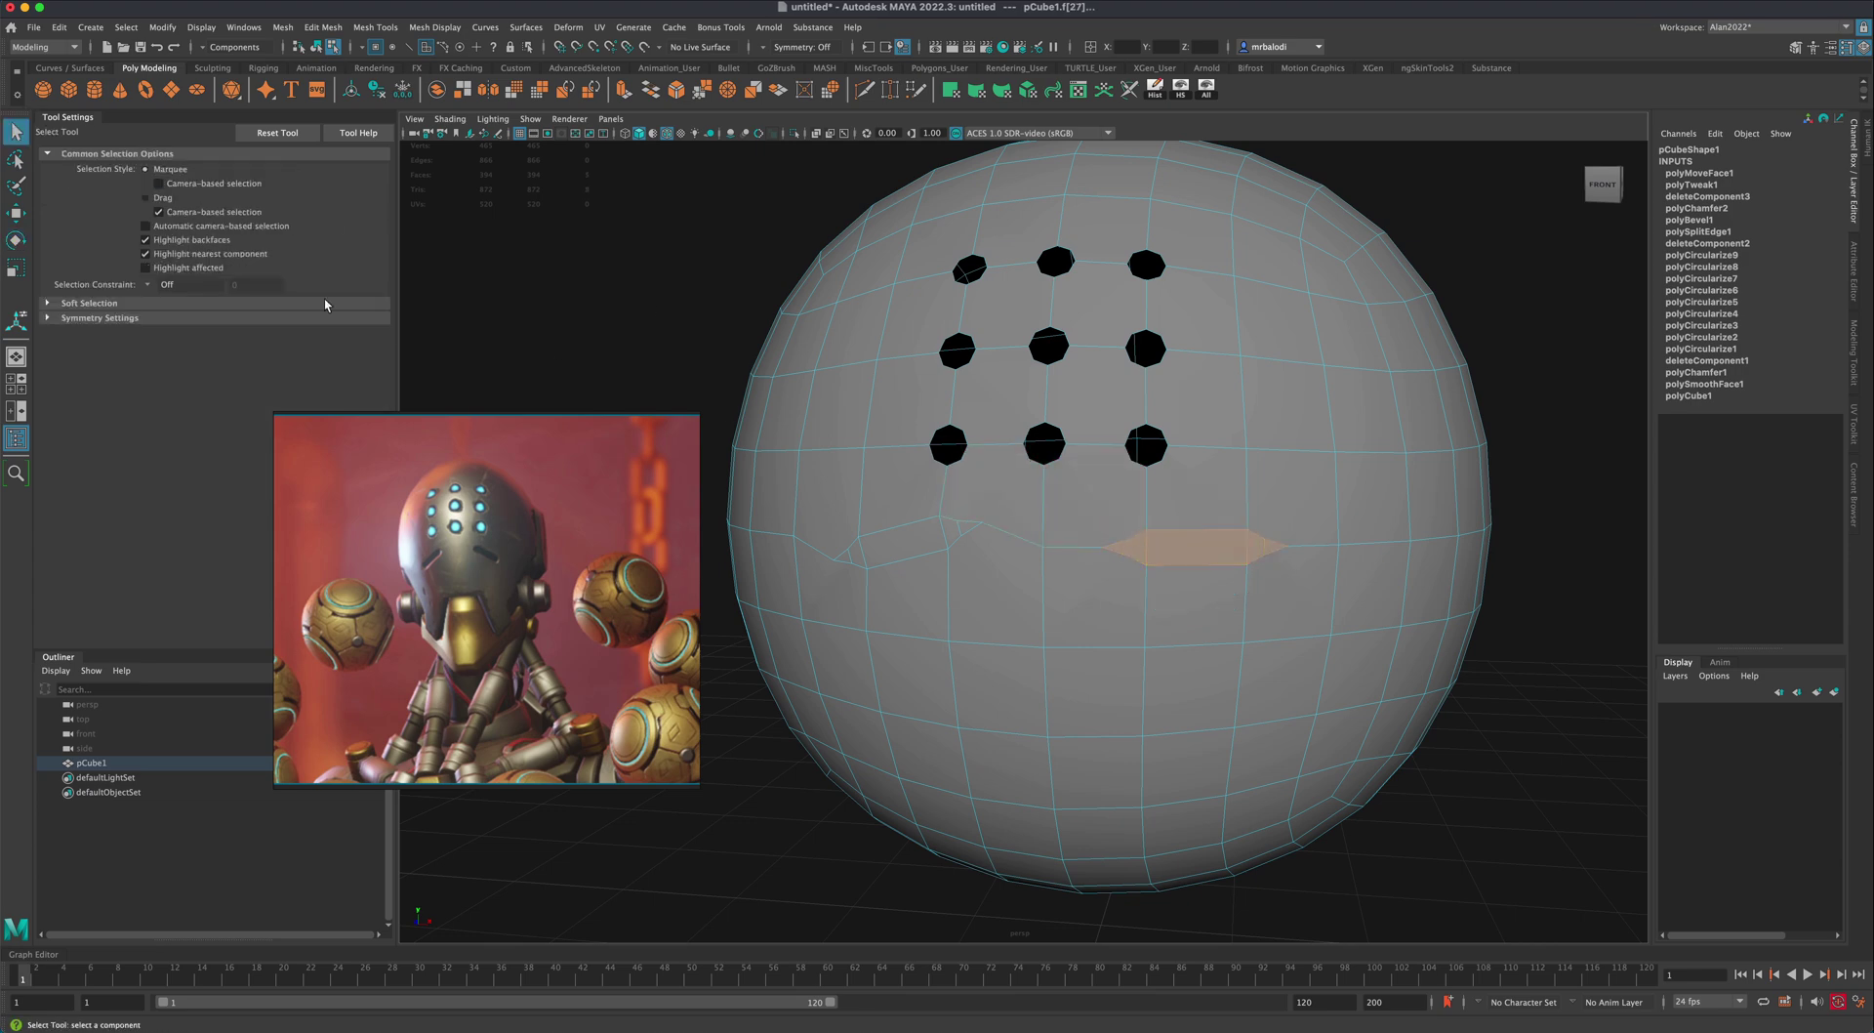
left_click(17, 242)
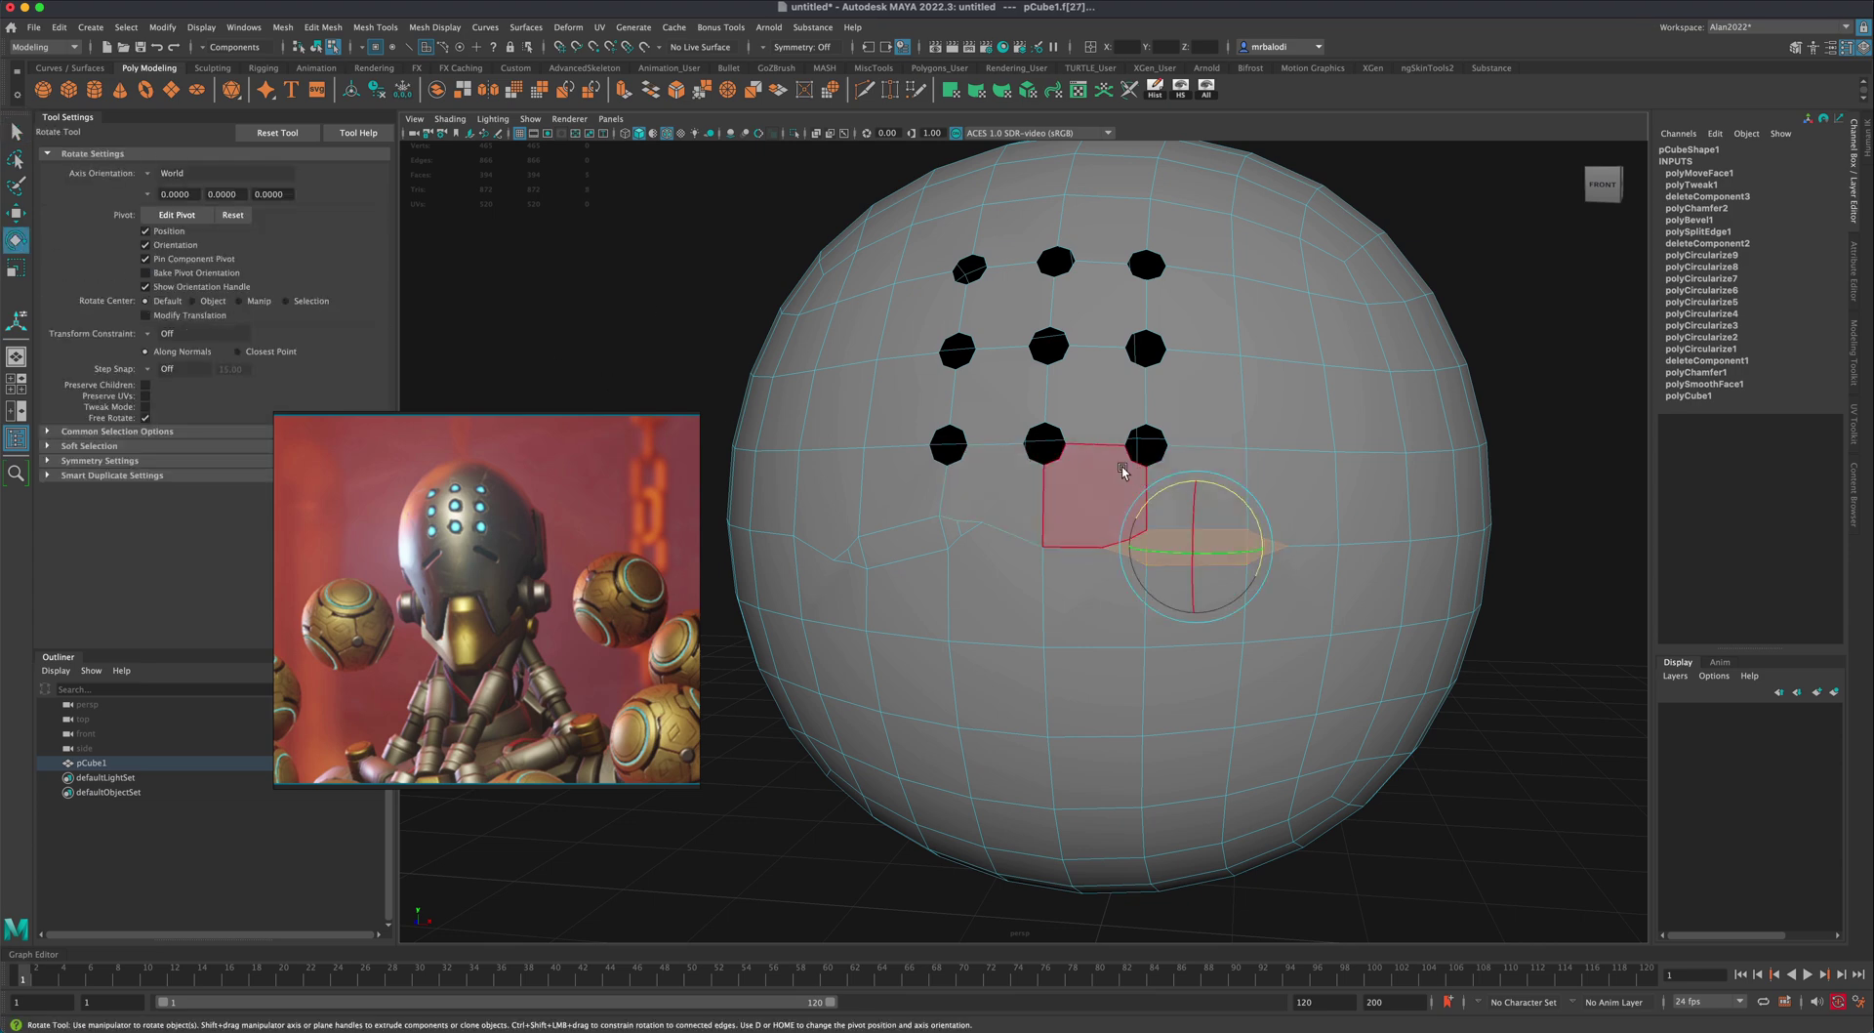
left_click_drag(1110, 463, 1372, 543, "alt")
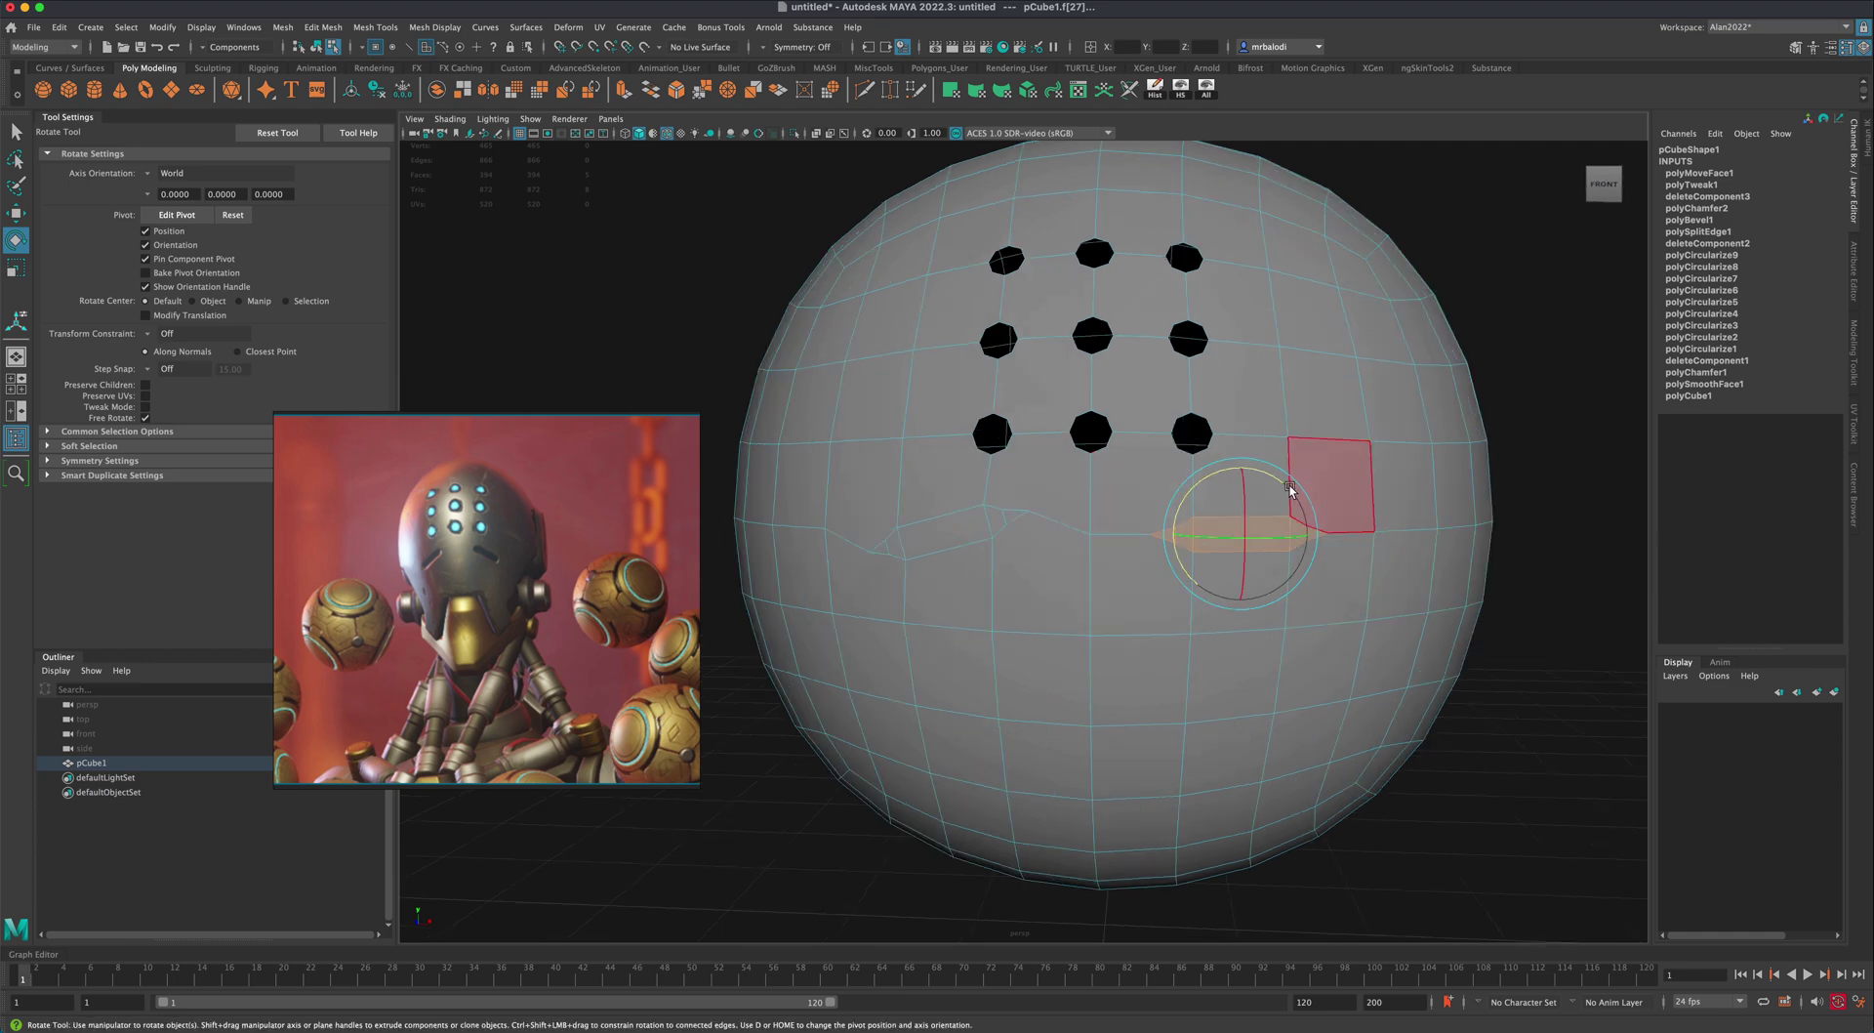
mouse_move(1451, 618)
left_mouse_down("alt")
mouse_move(1385, 622)
mouse_move(1508, 633)
mouse_move(1453, 629)
left_mouse_up("alt")
middle_click_drag(1453, 629, 1375, 632, "alt")
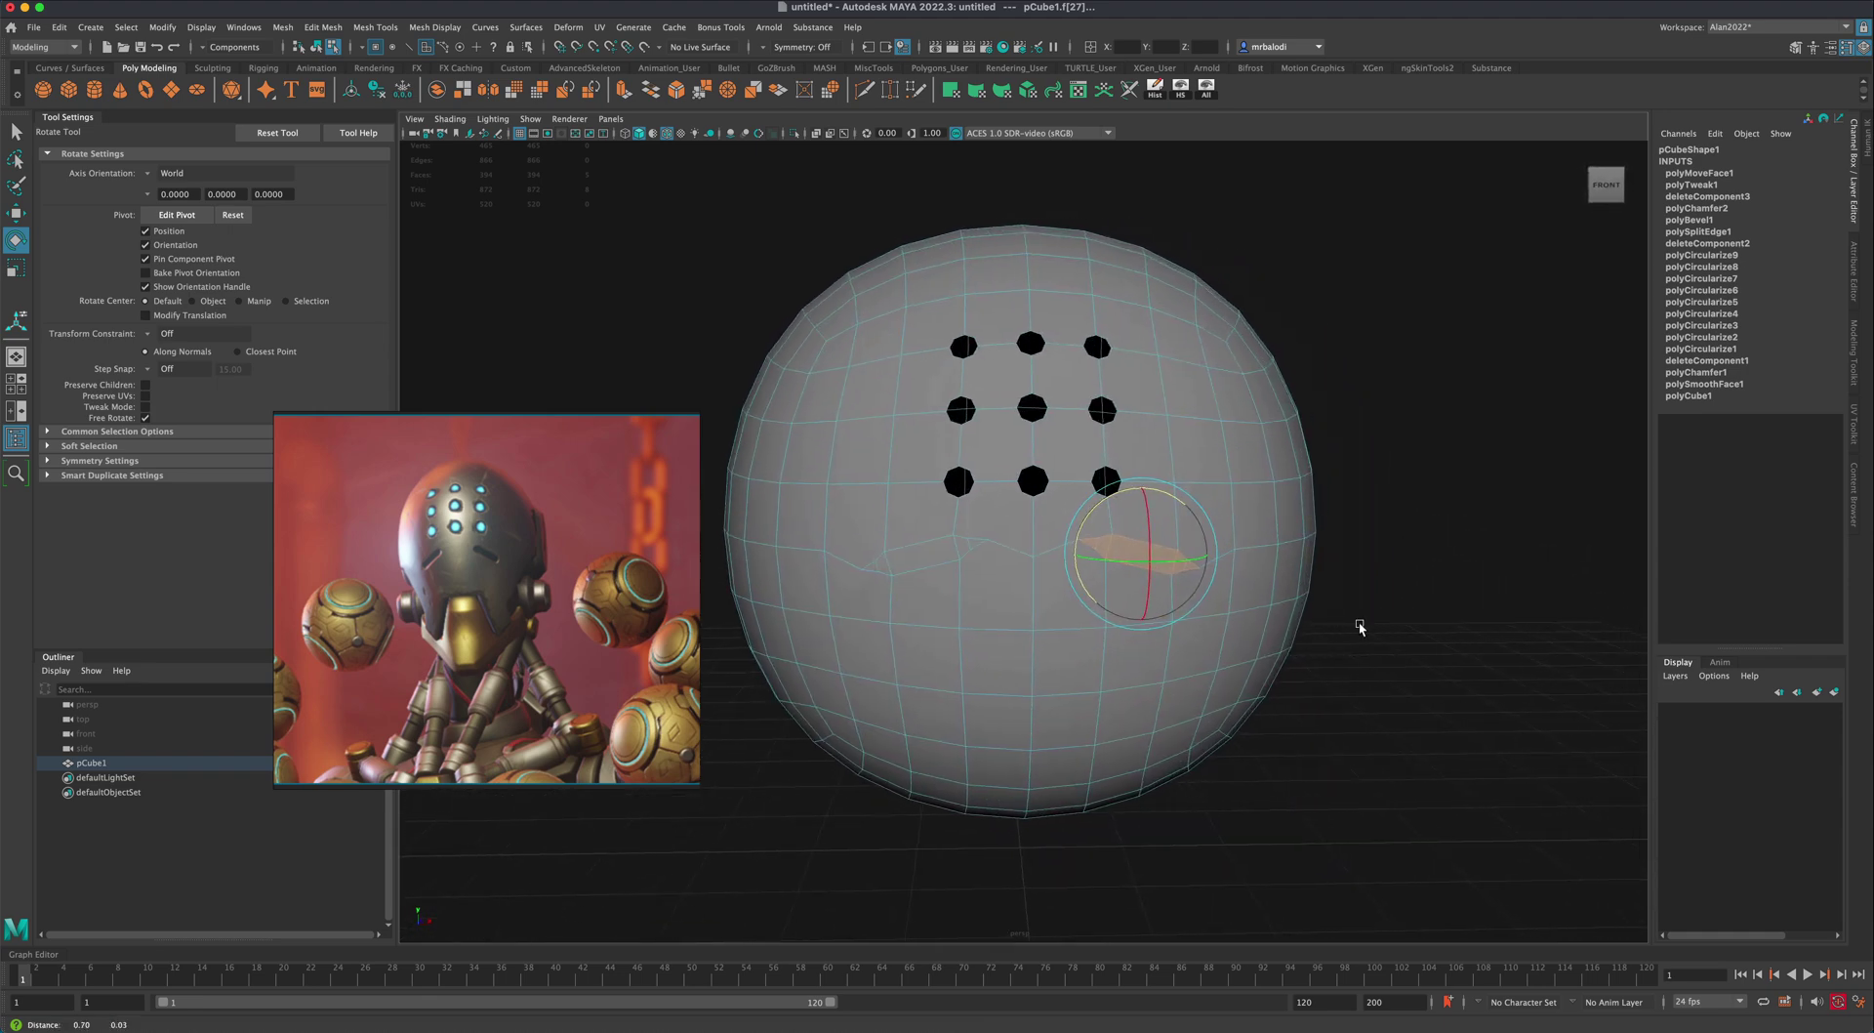
Step: Delete the faces inside both tilted eye shapes to open the eye slots
key("q")
scroll(878, 519, "up", 1)
left_click(873, 562)
left_click(949, 547, "shift")
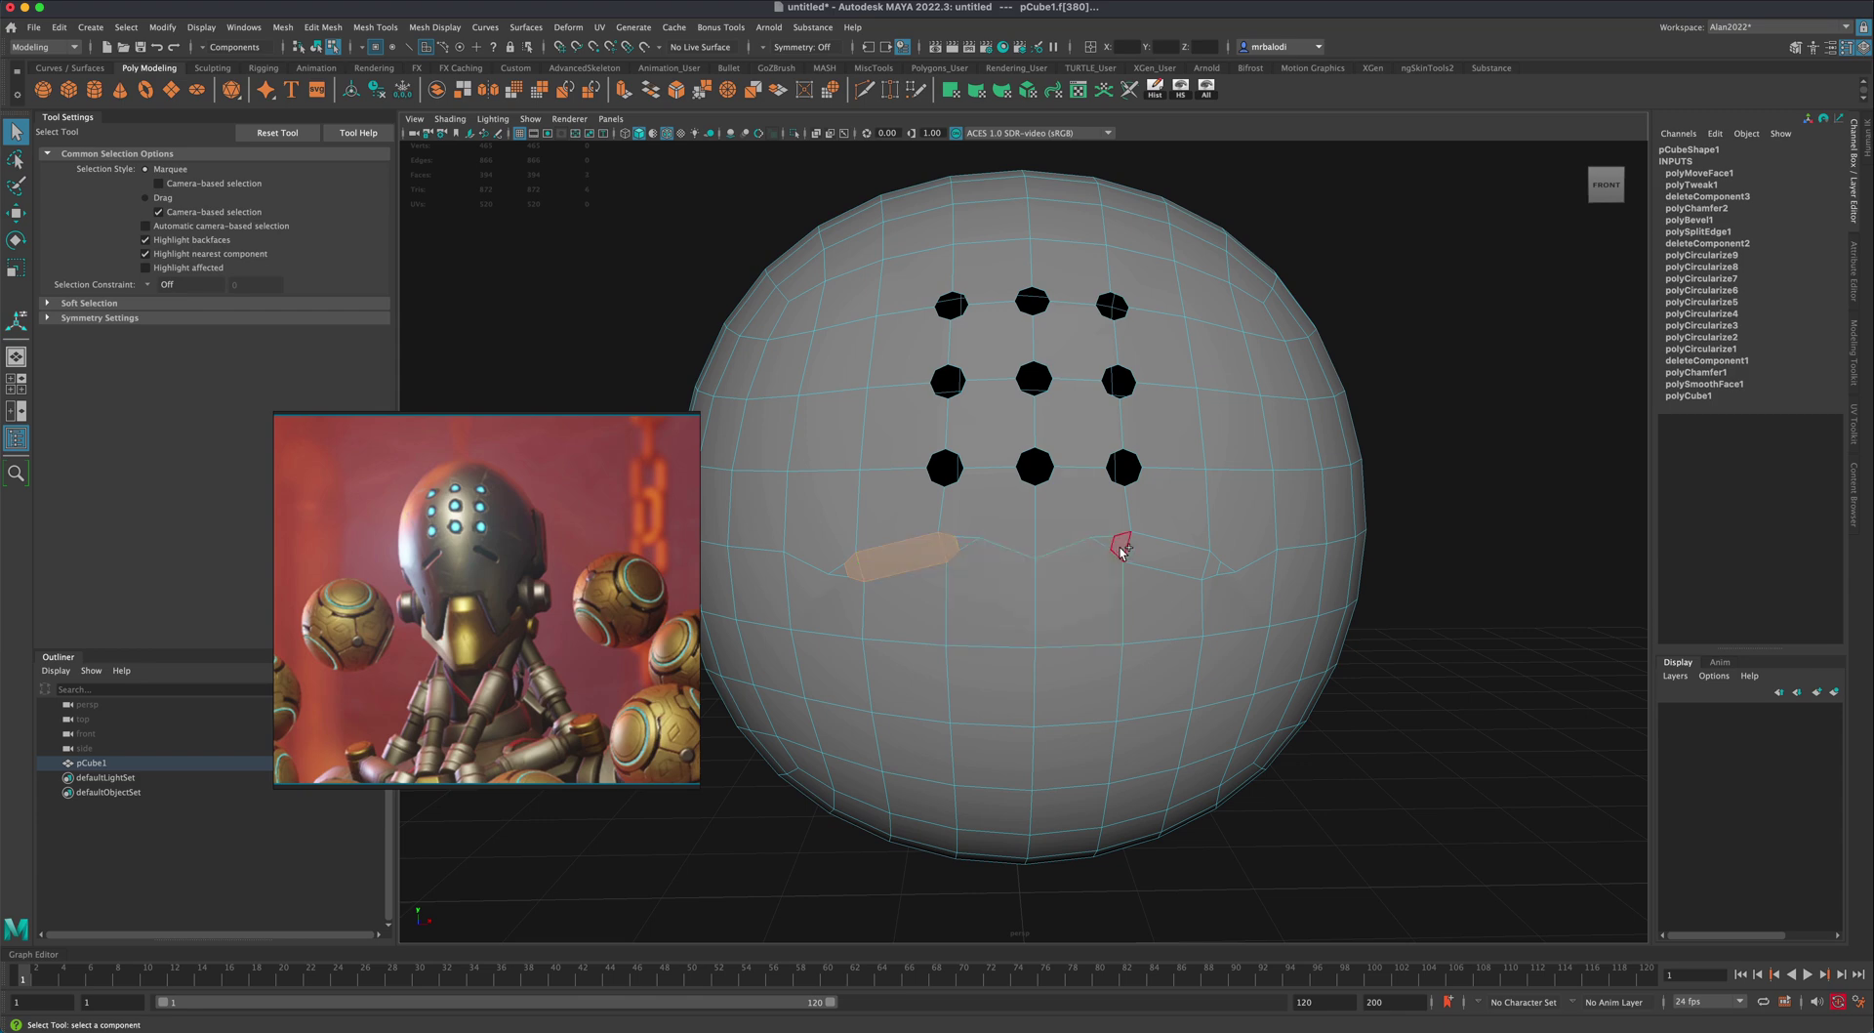
left_click(1120, 549, "shift")
left_click(1204, 570, "shift")
key("Delete")
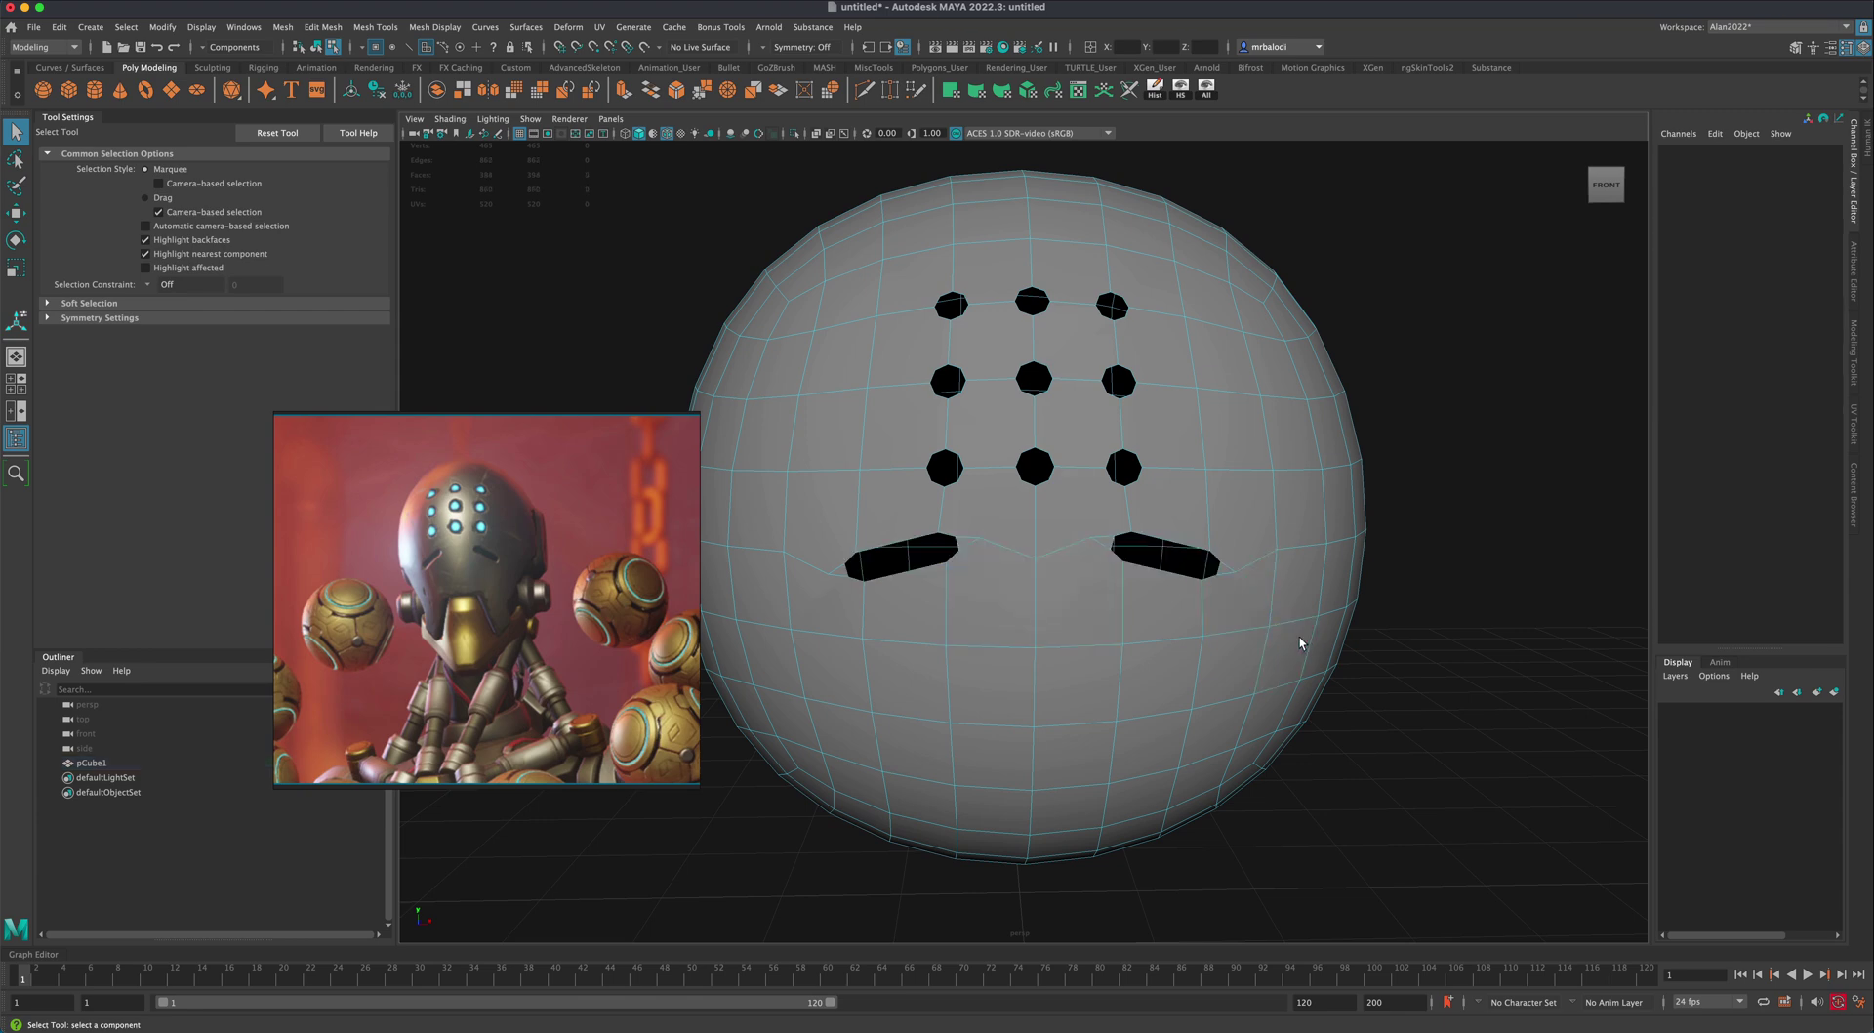
Step: Return to object mode and examine the eye slots and forehead holes against the reference image
scroll(1426, 777, "down", 2)
mouse_move(1425, 778)
left_mouse_down("alt")
mouse_move(1455, 757)
mouse_move(1421, 760)
left_mouse_up("alt")
scroll(1419, 758, "up", 2)
middle_click_drag(1426, 759, 1448, 757, "alt")
scroll(1448, 757, "down", 1)
key("F8")
left_click(1390, 608)
left_click_drag(1390, 608, 1372, 593, "alt")
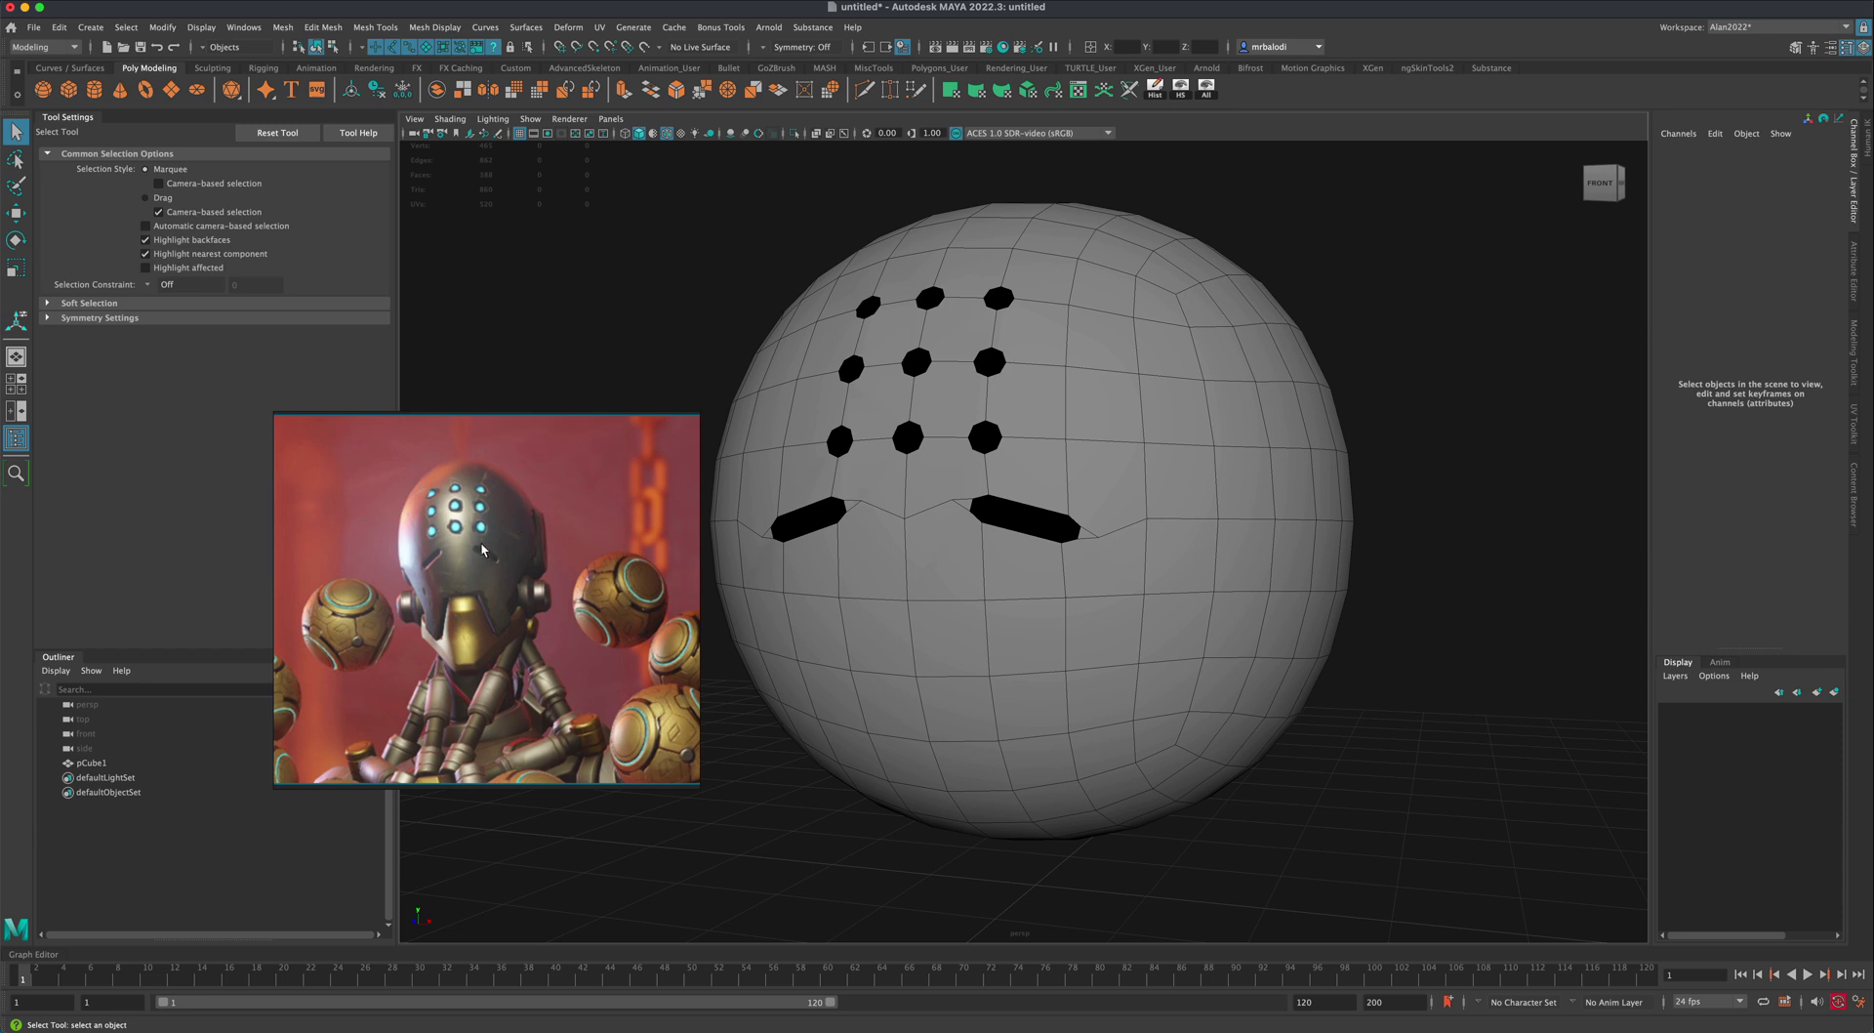
Step: In the side view, select the faces of the rear half of the head and delete them
left_click_drag(900, 630, 828, 624, "alt")
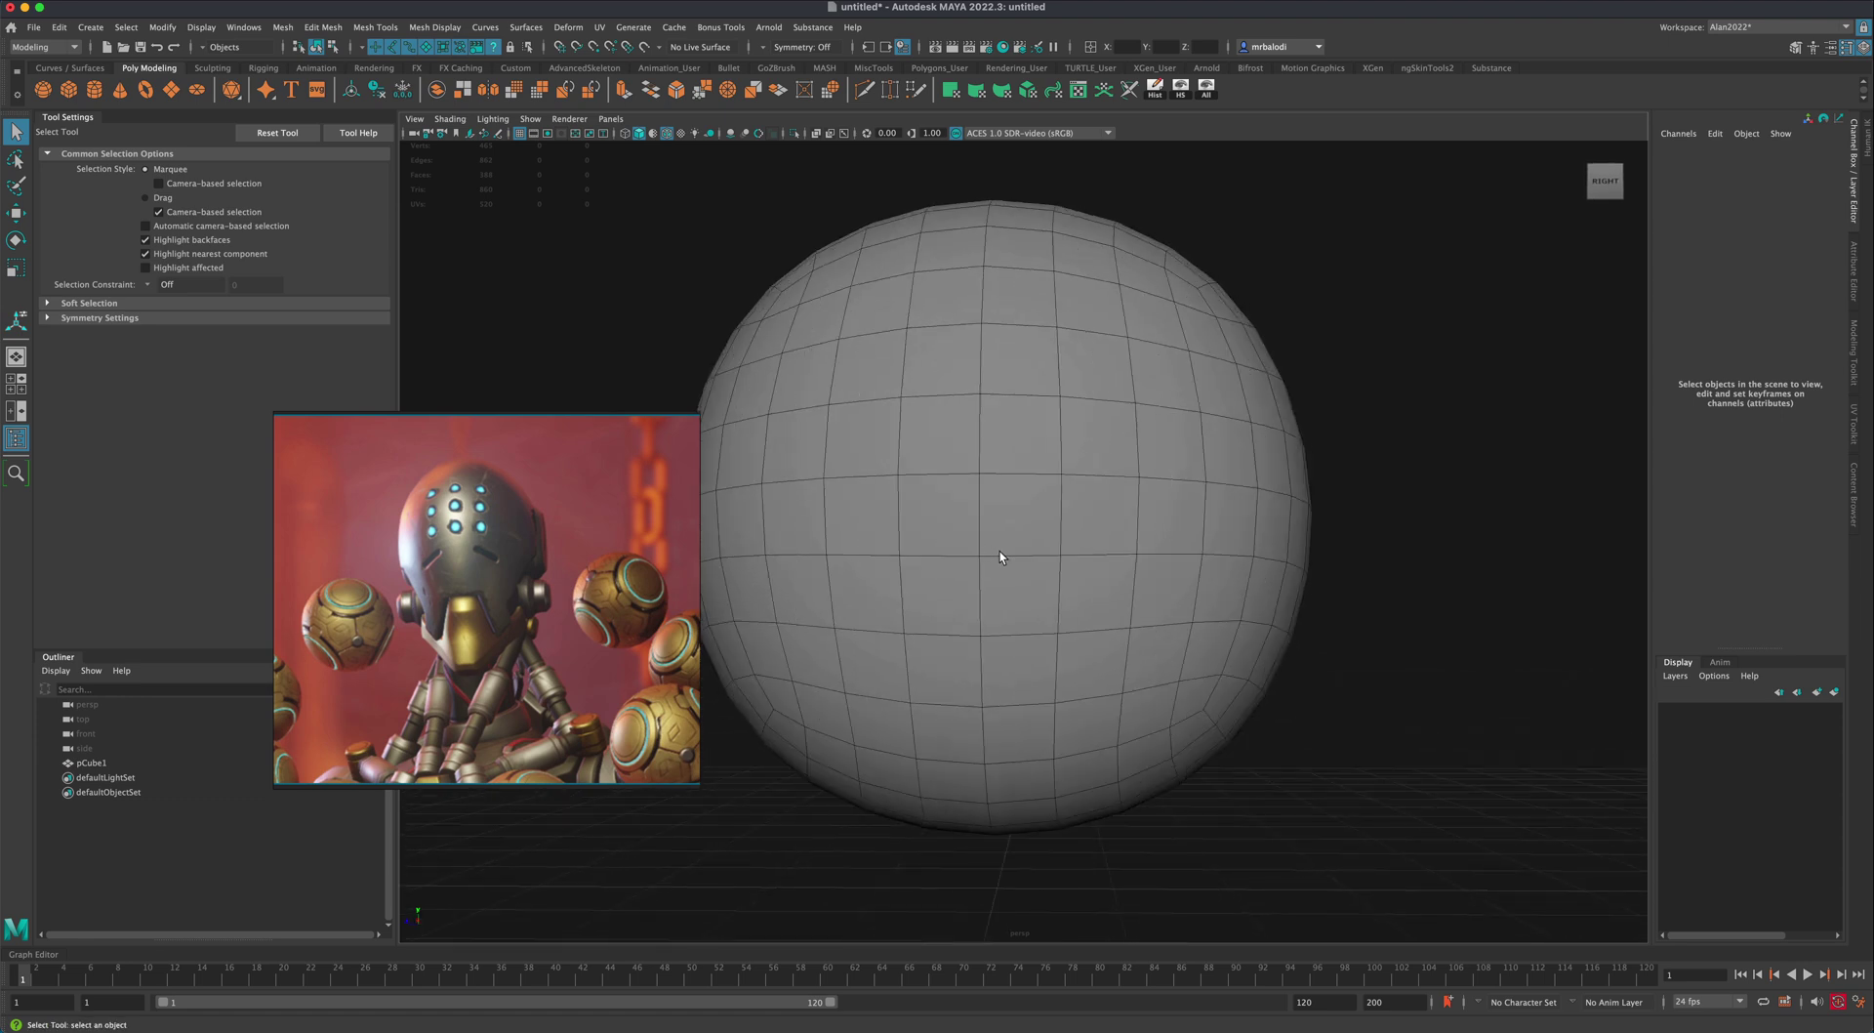
right_click(1056, 534)
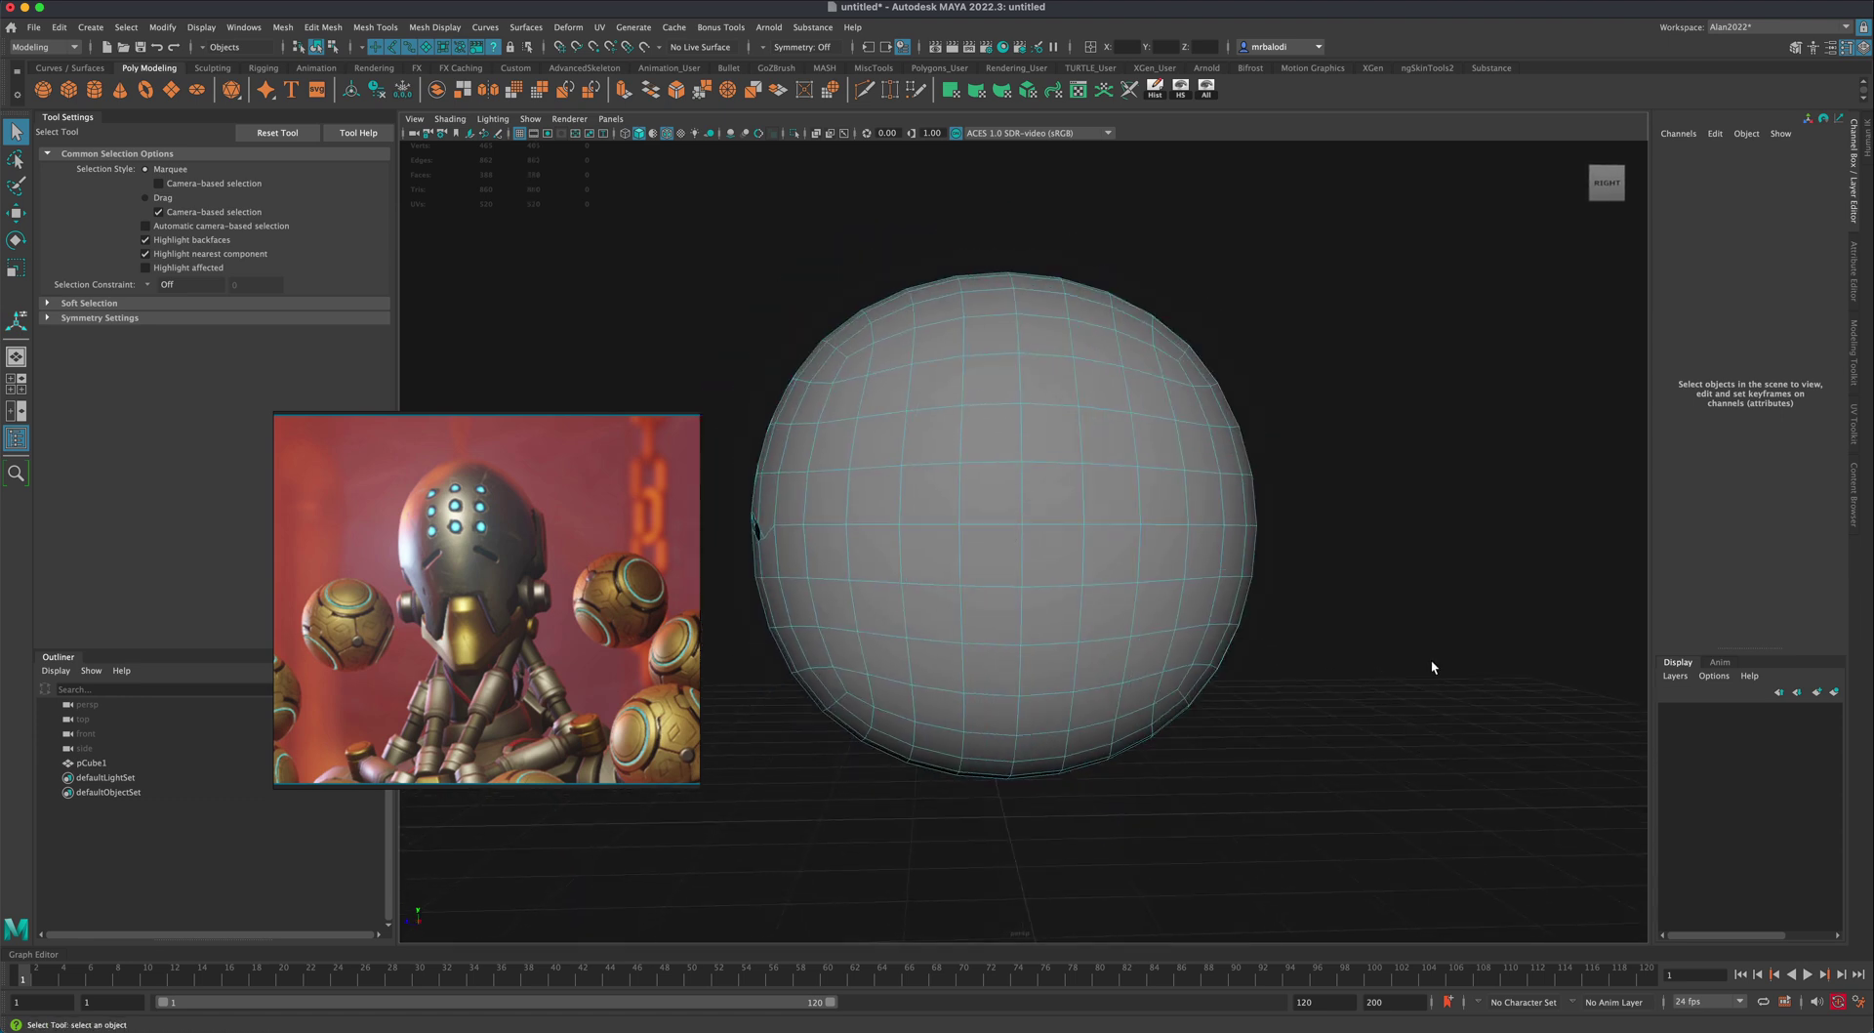
left_click_drag(1361, 254, 1200, 869)
key("Delete")
middle_click_drag(1180, 869, 1127, 796, "alt")
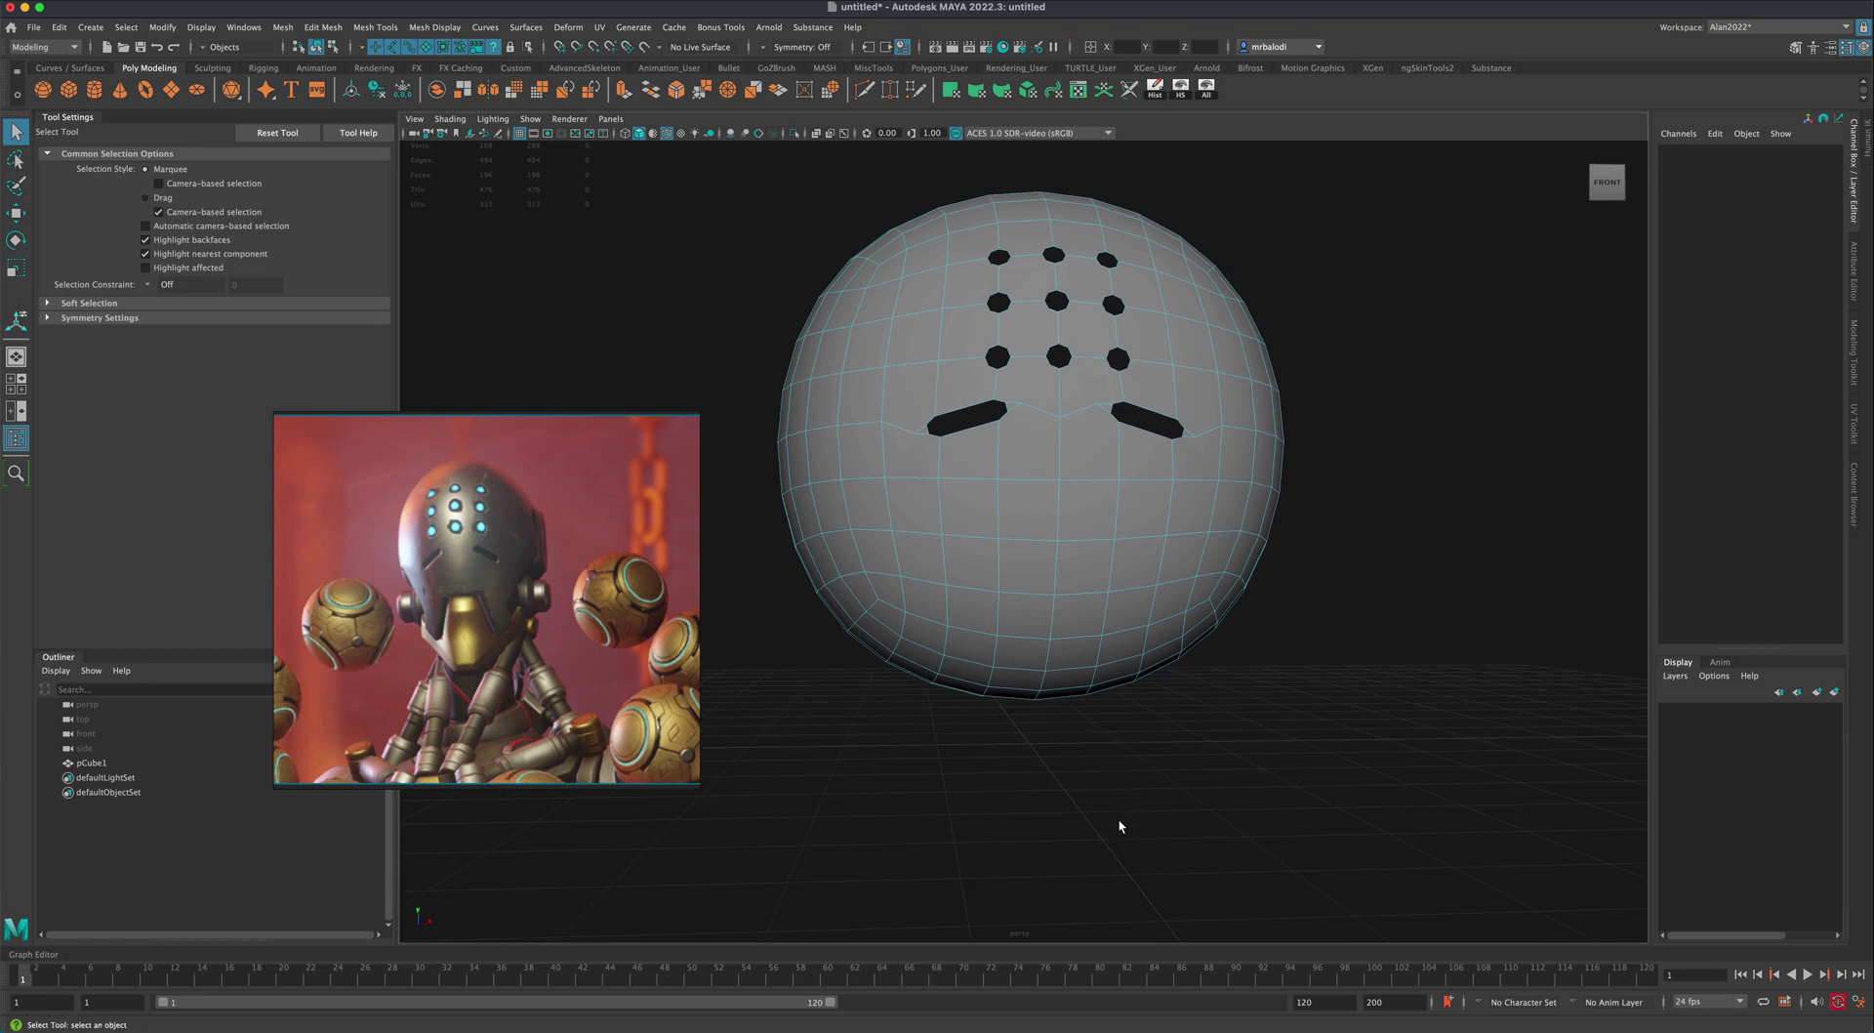
Step: Select the outermost ring of faces along the open rear border of the head and delete it
left_click_drag(1119, 826, 1176, 827, "alt")
left_click(951, 468)
double_click(948, 520, "shift")
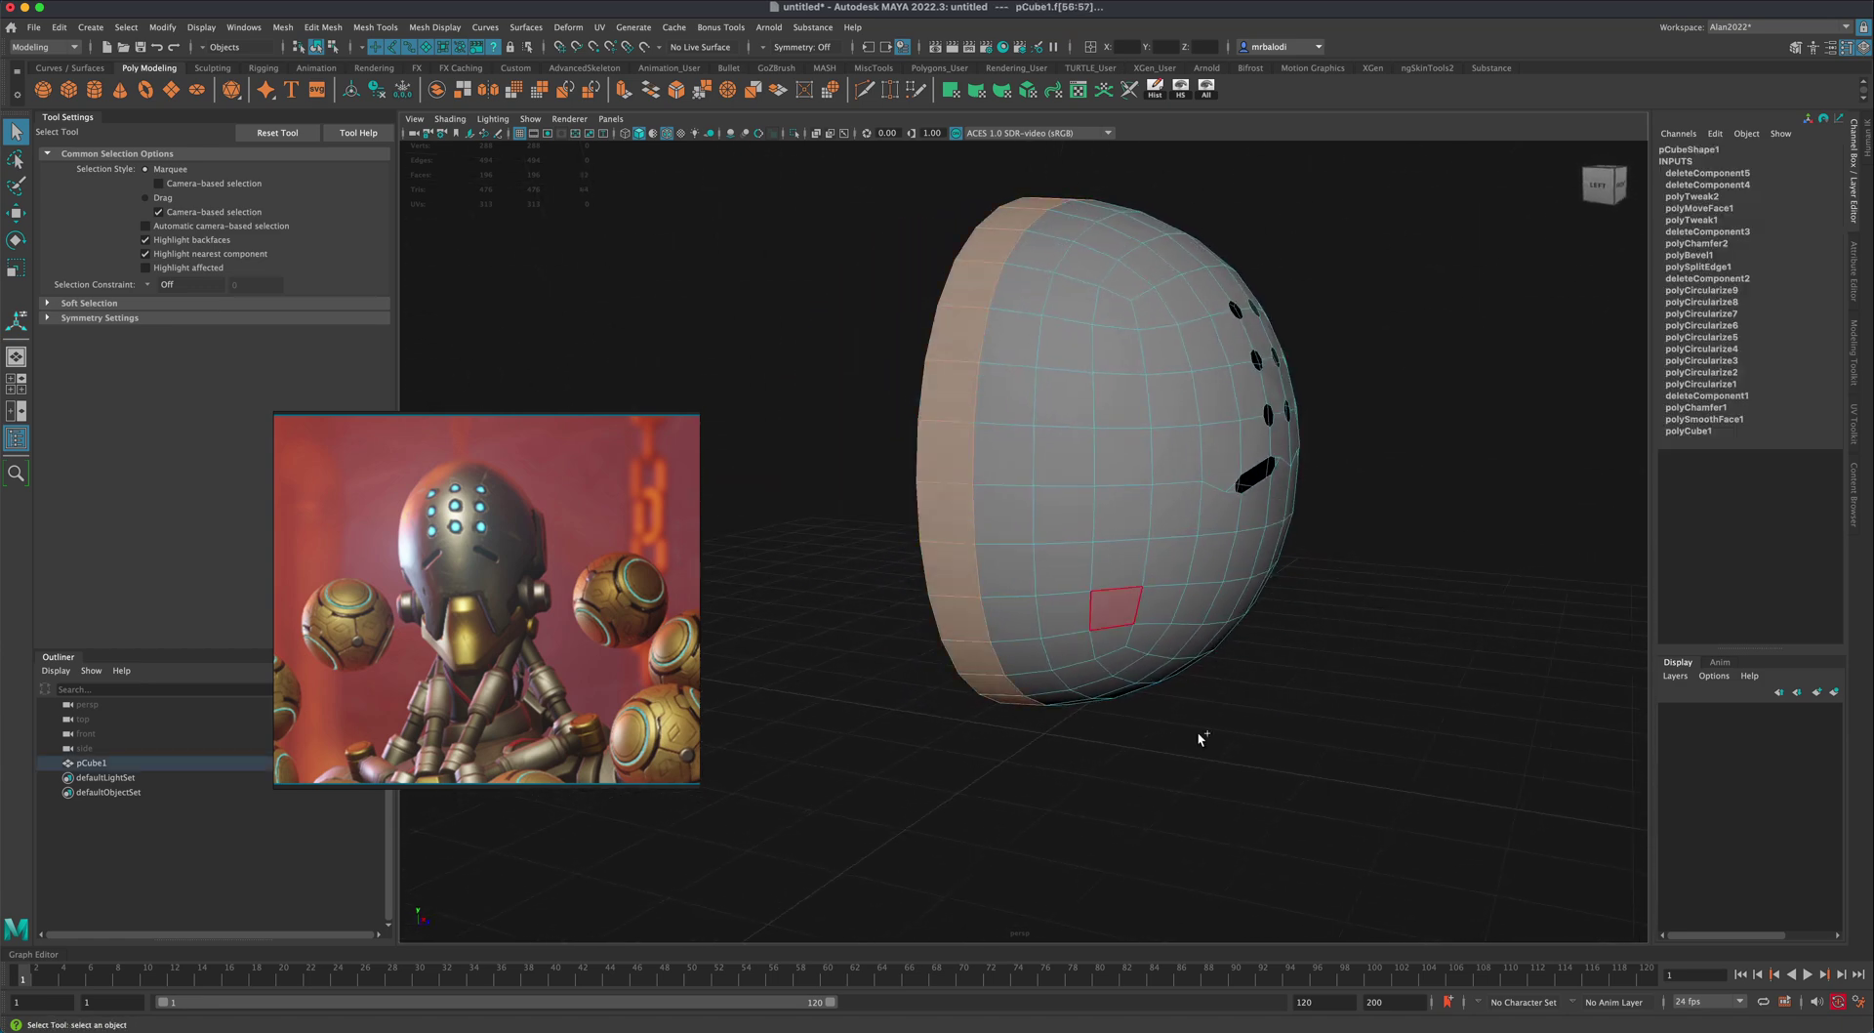
left_click_drag(1238, 773, 1183, 781, "alt")
left_click(1151, 777)
middle_click_drag(1183, 781, 1175, 789, "alt")
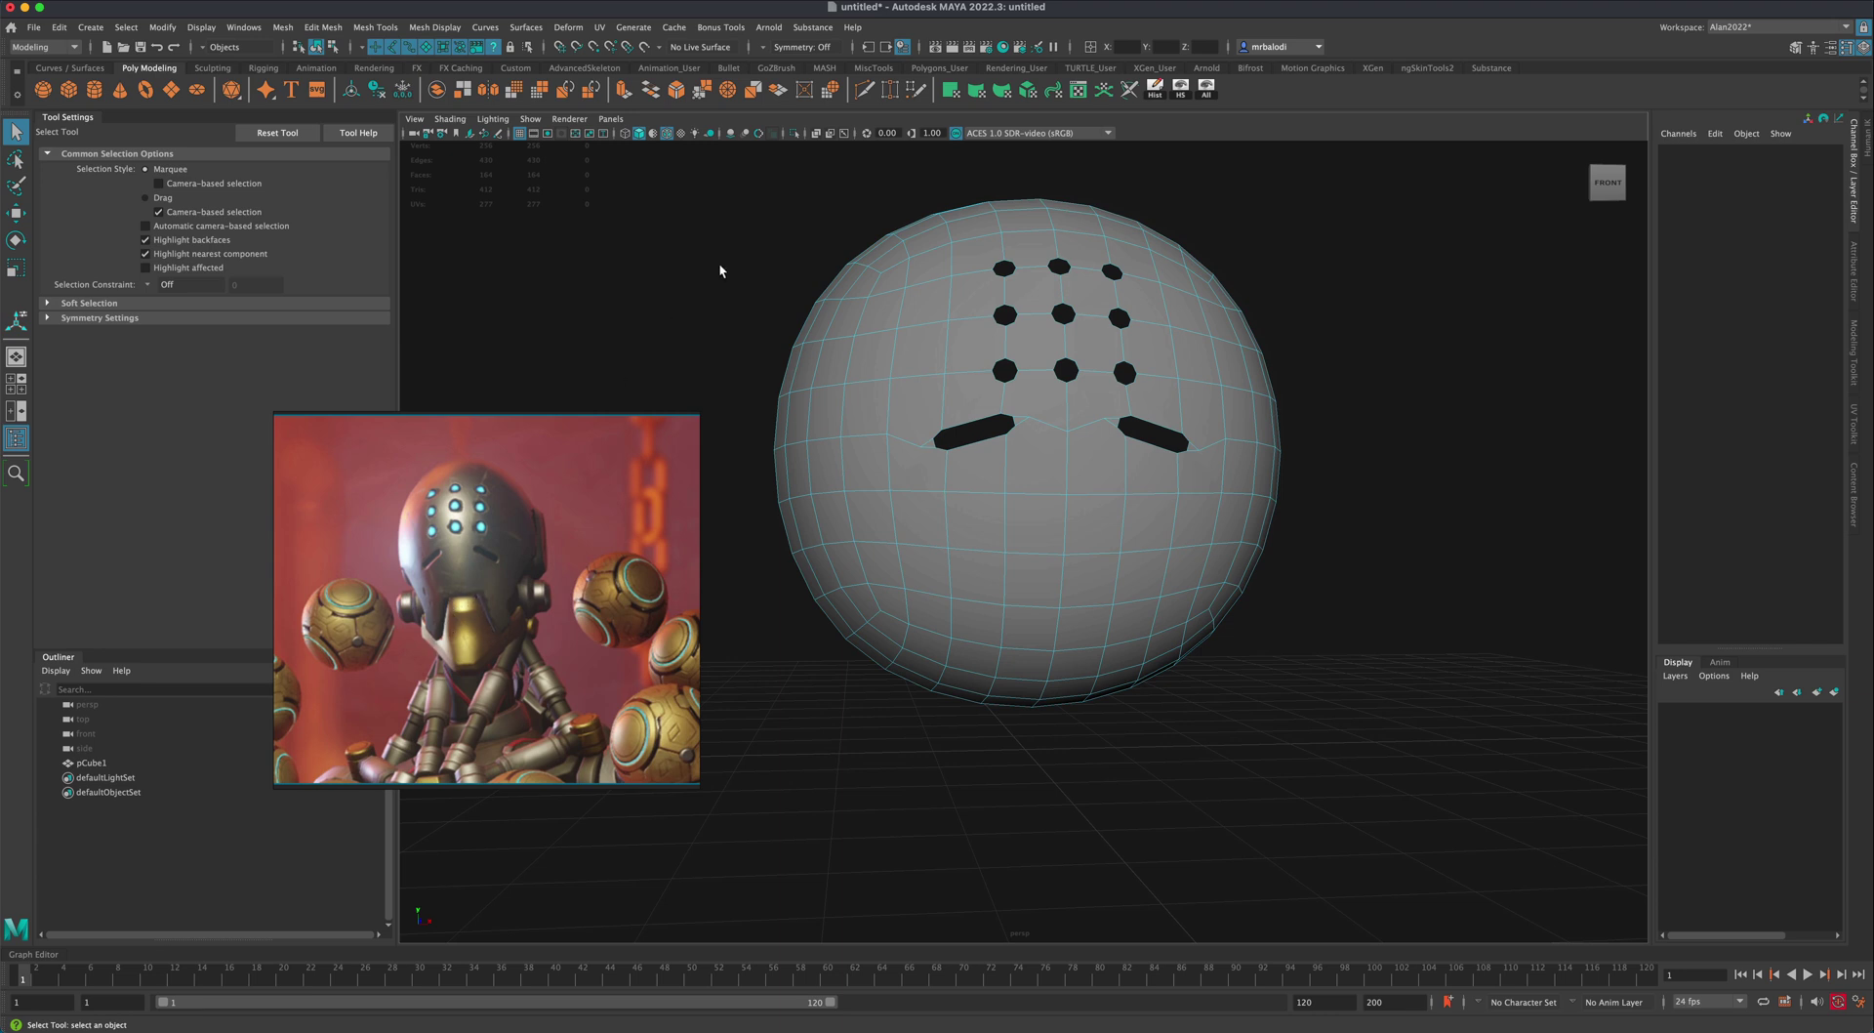
Step: Cut matching diagonal edges with Multi-Cut on both sides of the lower face, below the eye slots, to outline the mouth opening
left_click(863, 89)
left_click_drag(1292, 761, 1272, 762, "alt")
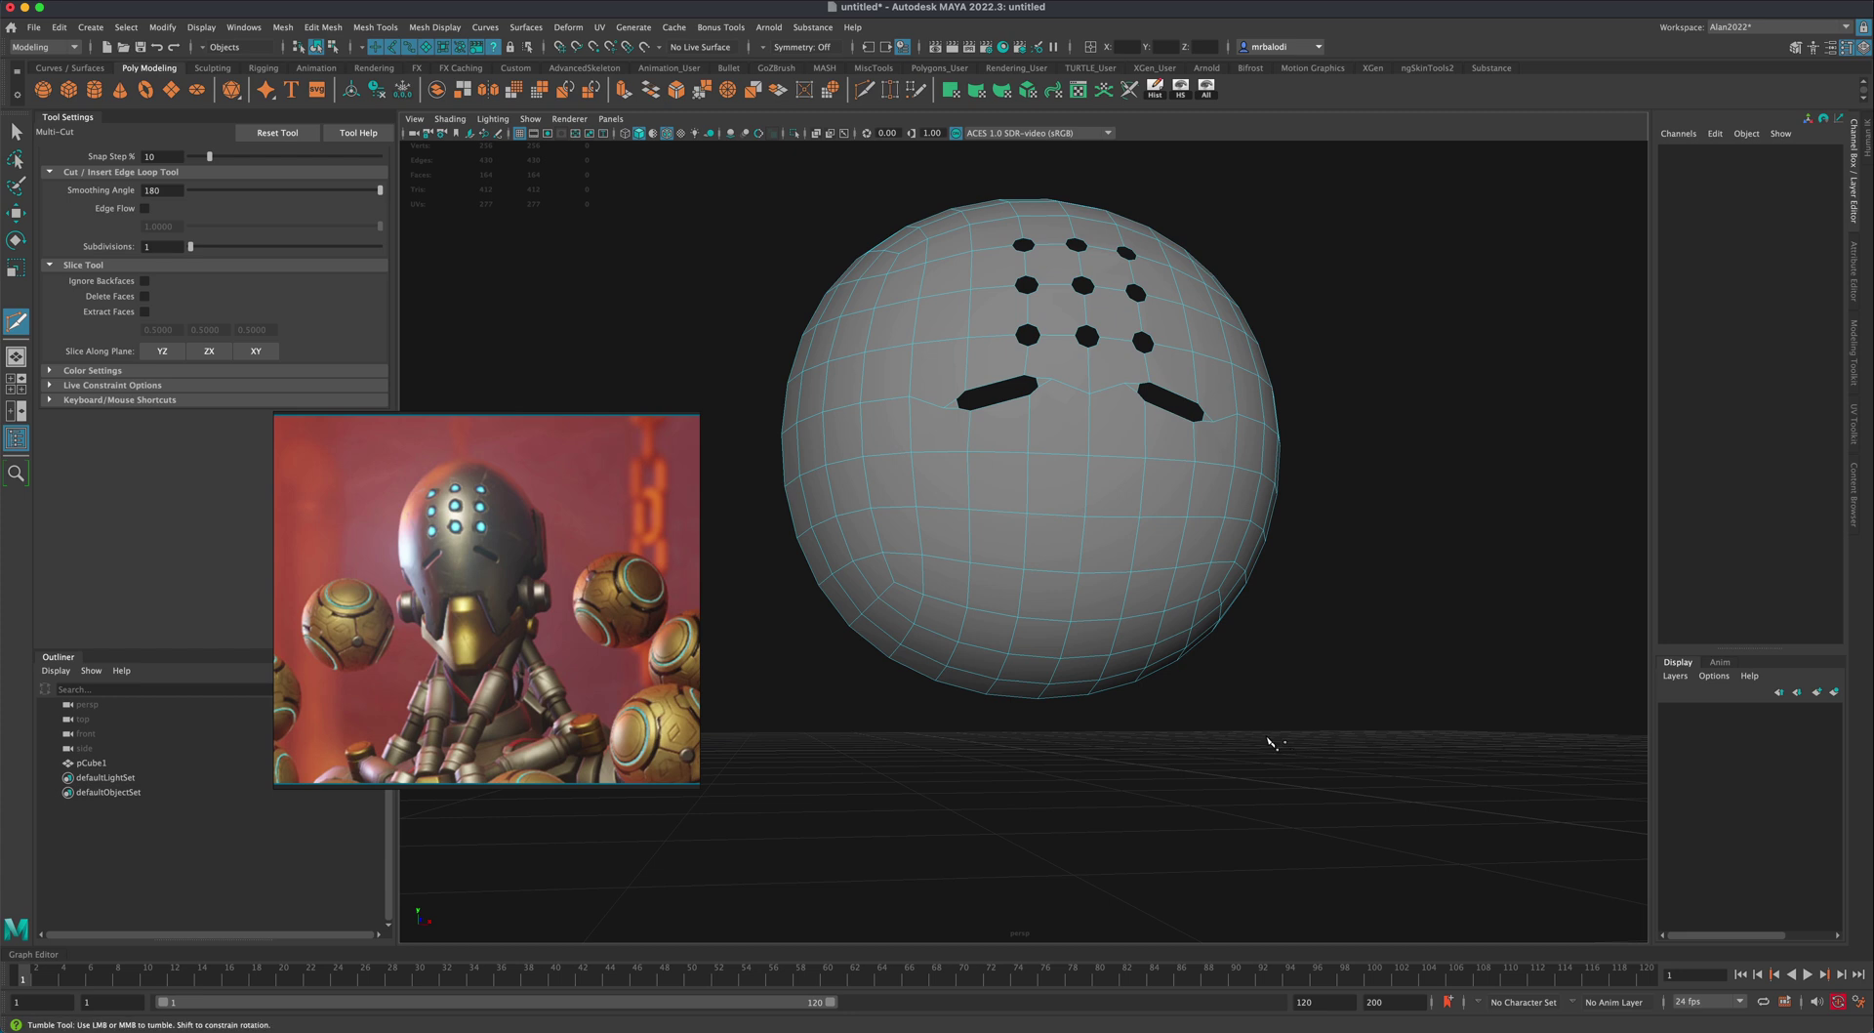
left_click(1023, 568)
left_click(1026, 514)
left_click(969, 563)
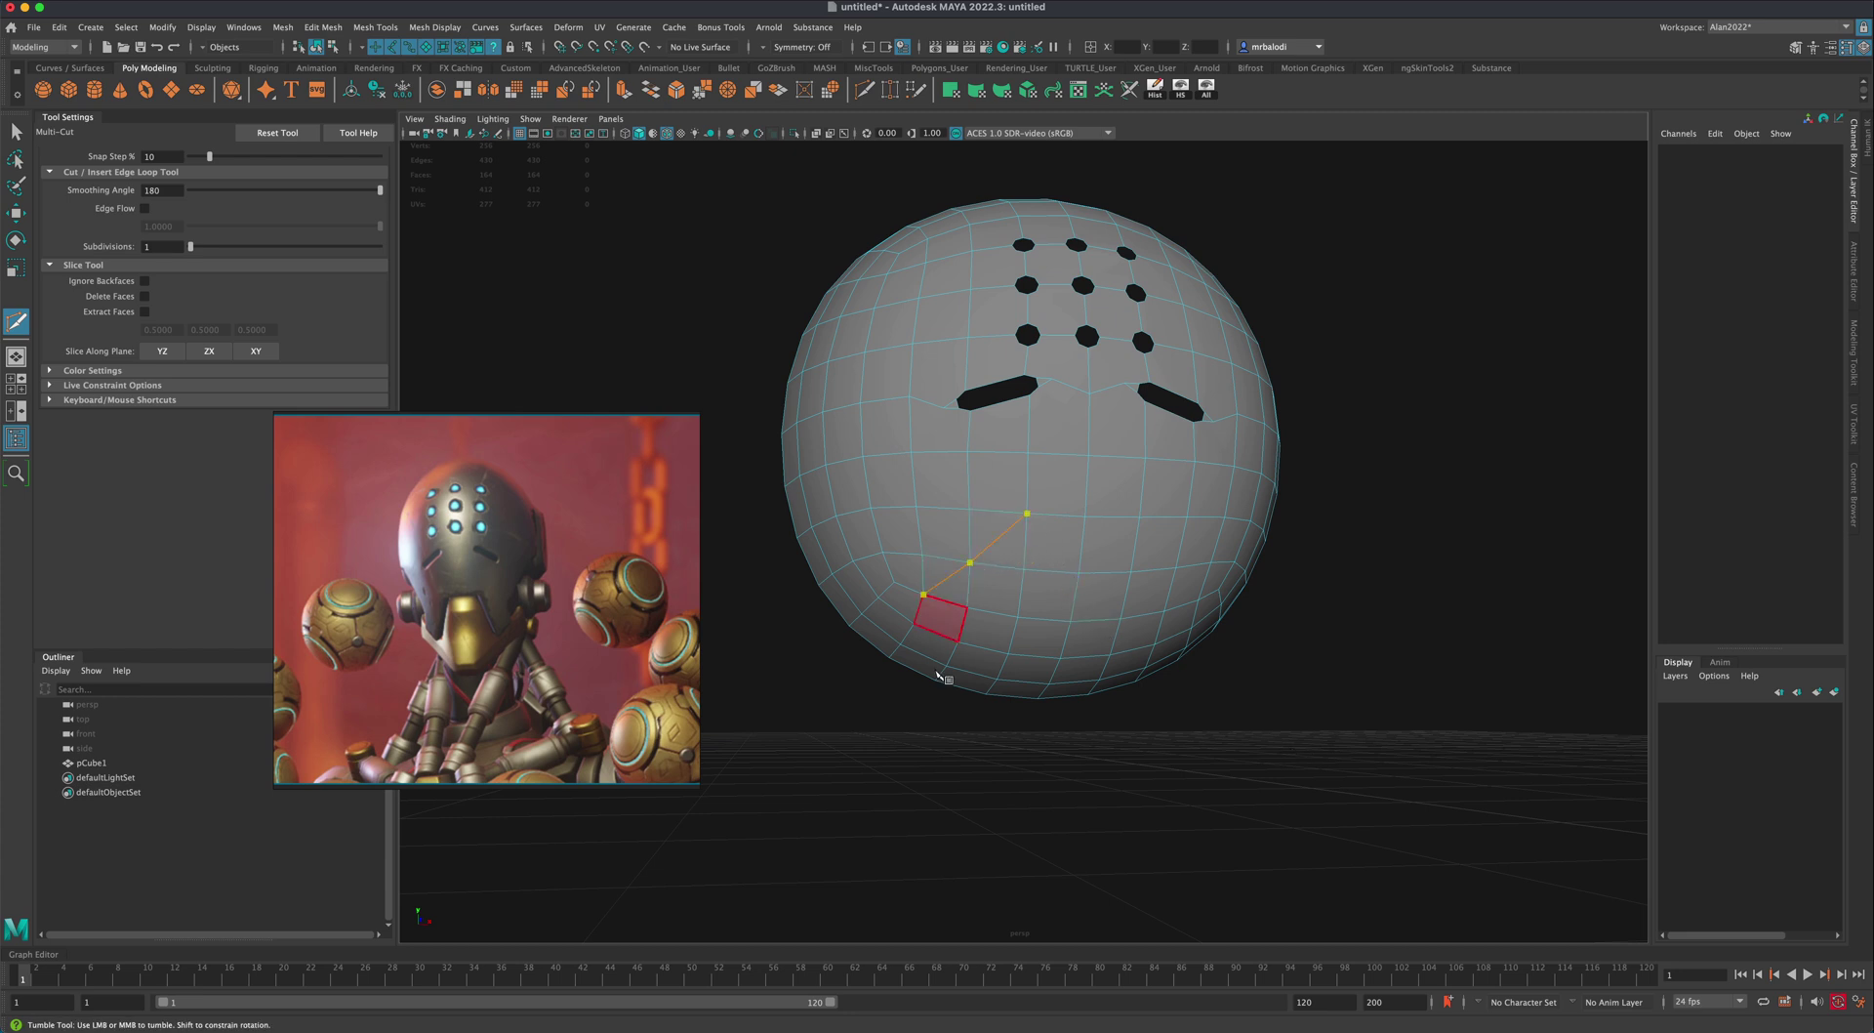
left_click_drag(920, 760, 898, 763, "alt")
right_click(1027, 783)
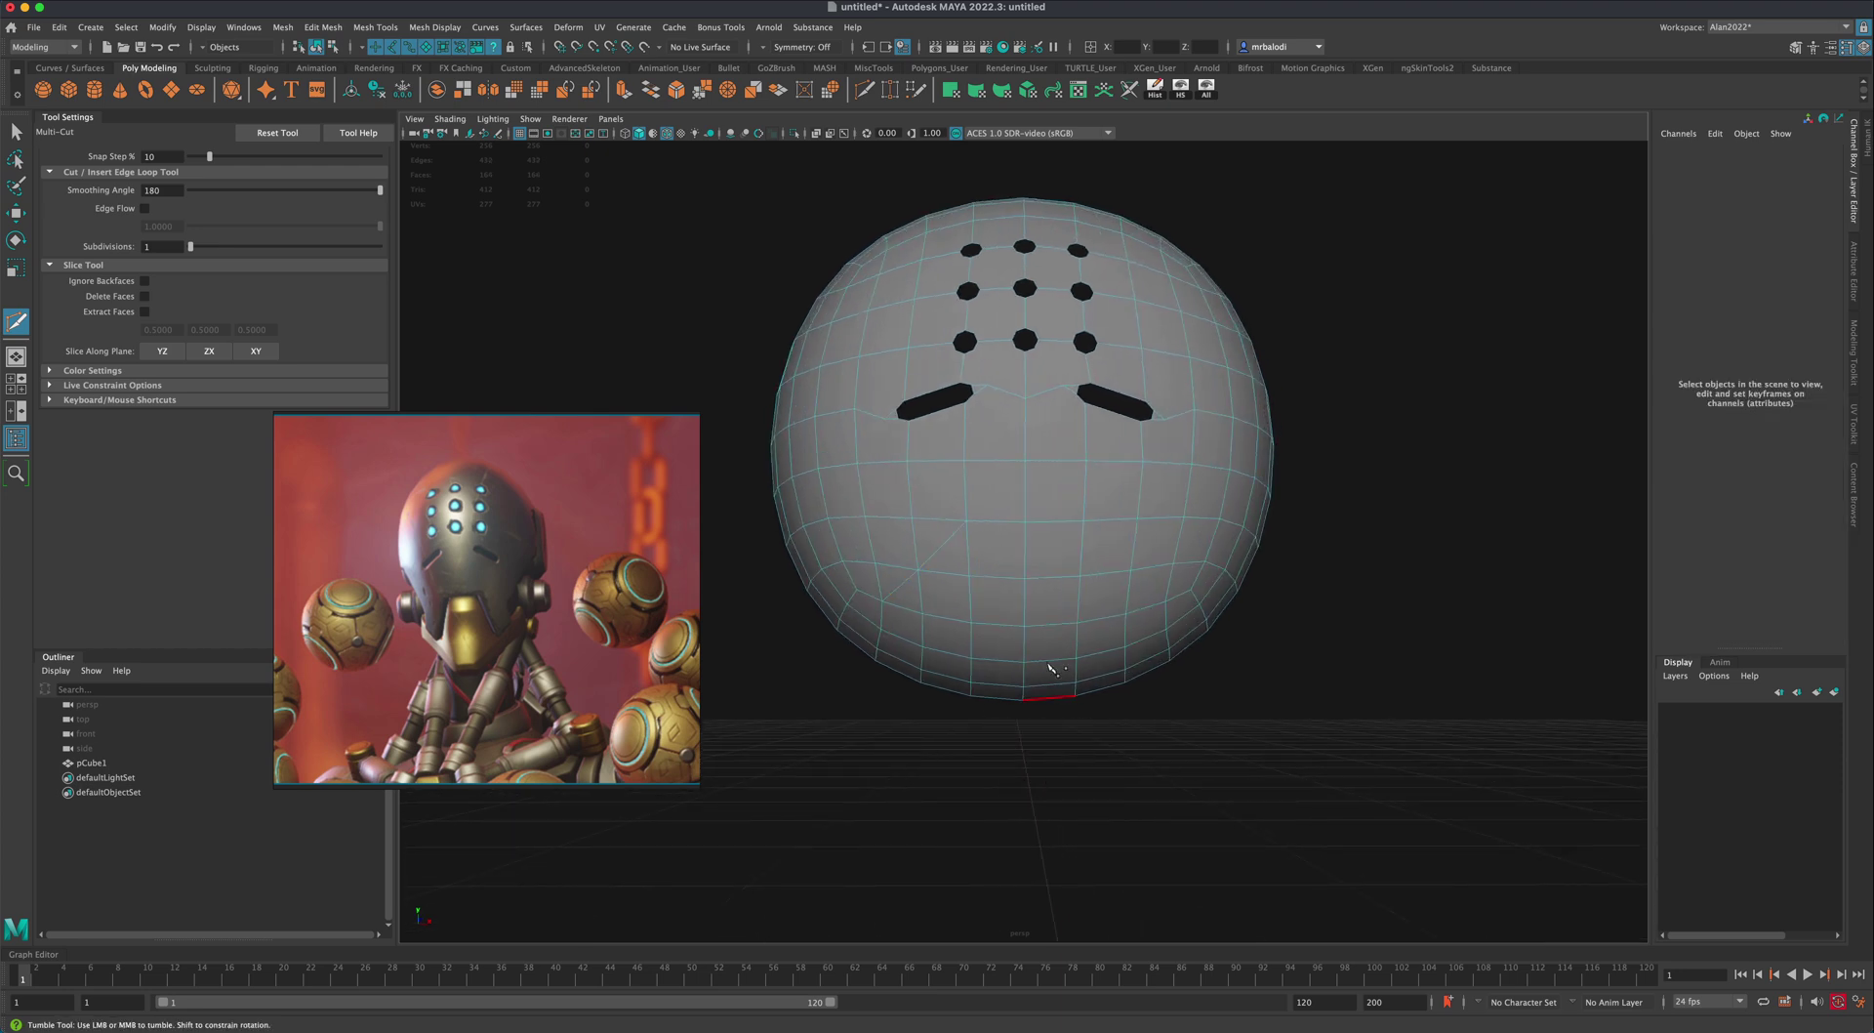
left_click(1083, 521)
left_click(1130, 570)
key("q")
Step: Select all faces between the two diagonal cuts down to the chin and delete them to open the mouth area
left_click(1034, 551)
left_click(1052, 554, "shift")
left_click(1052, 598, "shift")
left_click(996, 605, "shift")
left_click(950, 563, "shift")
left_click(927, 587, "shift")
left_click(906, 605, "shift")
left_click(913, 627, "shift")
left_click(939, 631, "shift")
left_click(906, 652, "shift")
left_click(901, 667, "shift")
left_click(945, 672, "shift")
left_click(989, 678, "shift")
left_click(994, 646, "shift")
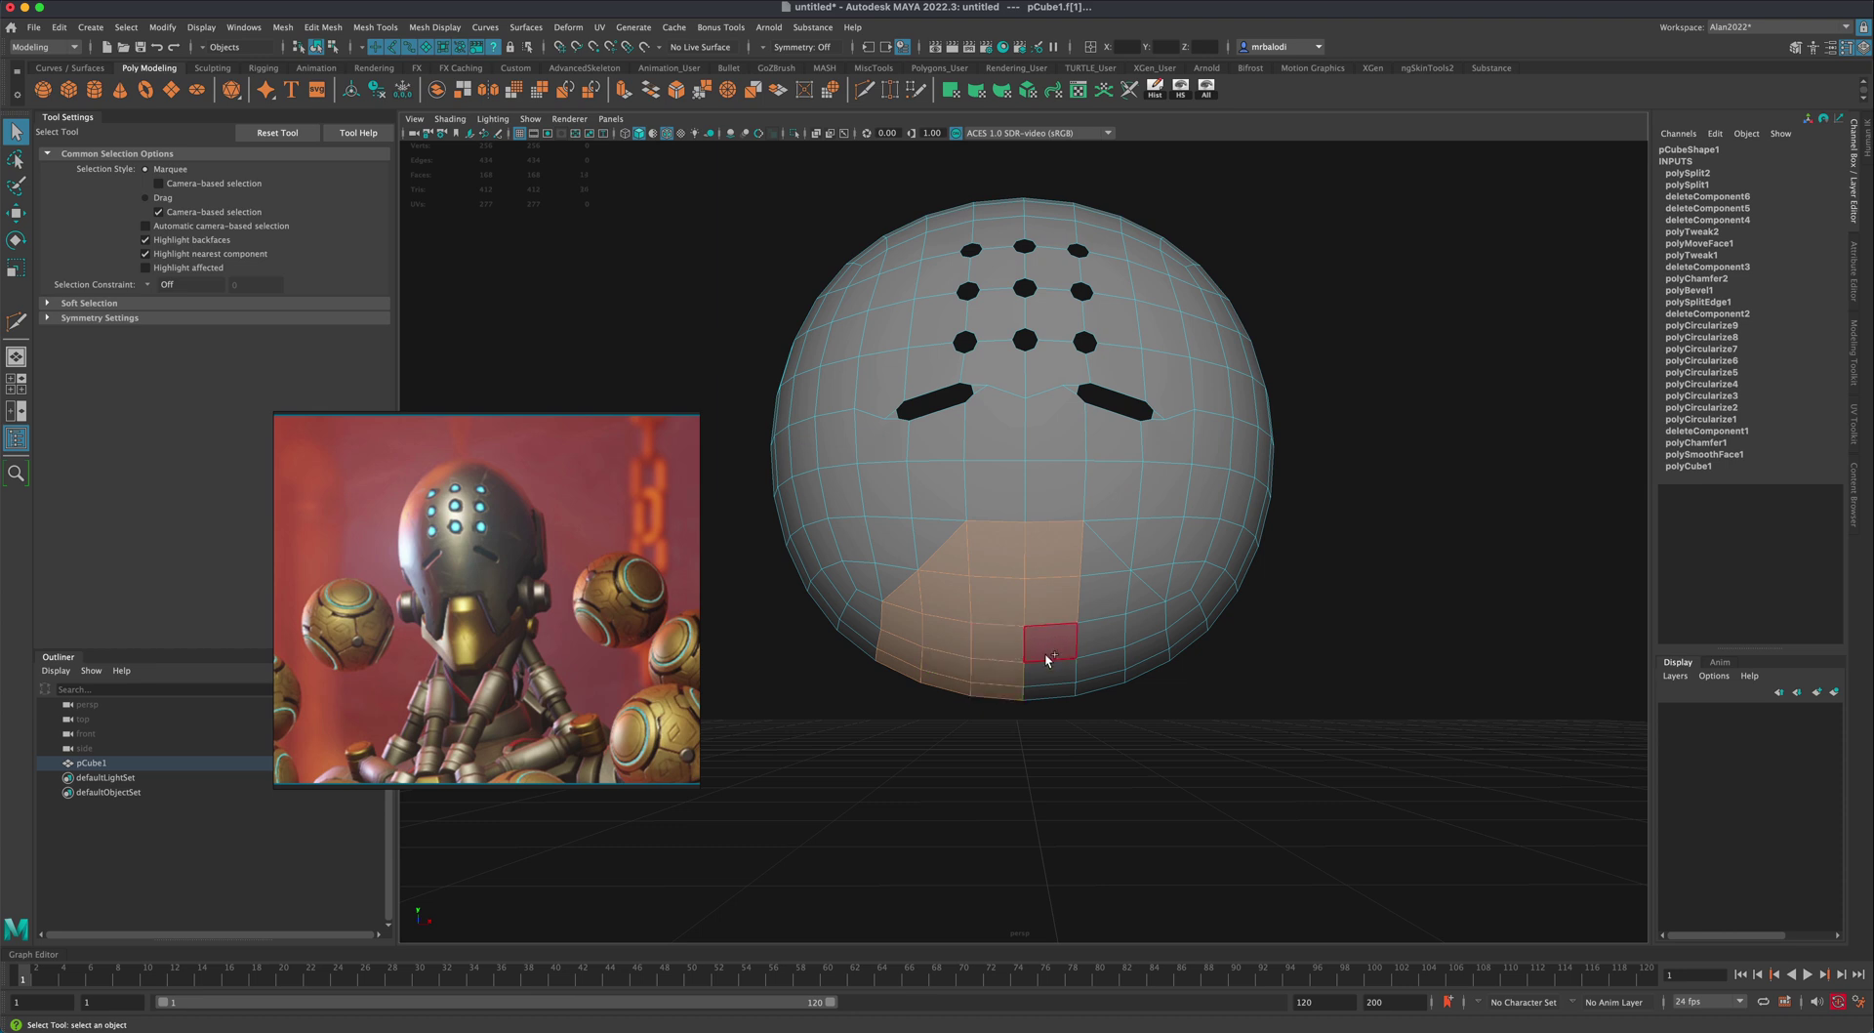
left_click(1143, 653, "shift")
left_click(1143, 621, "shift")
left_click(1140, 596, "shift")
left_click(1110, 589, "shift")
left_click(1098, 556, "shift")
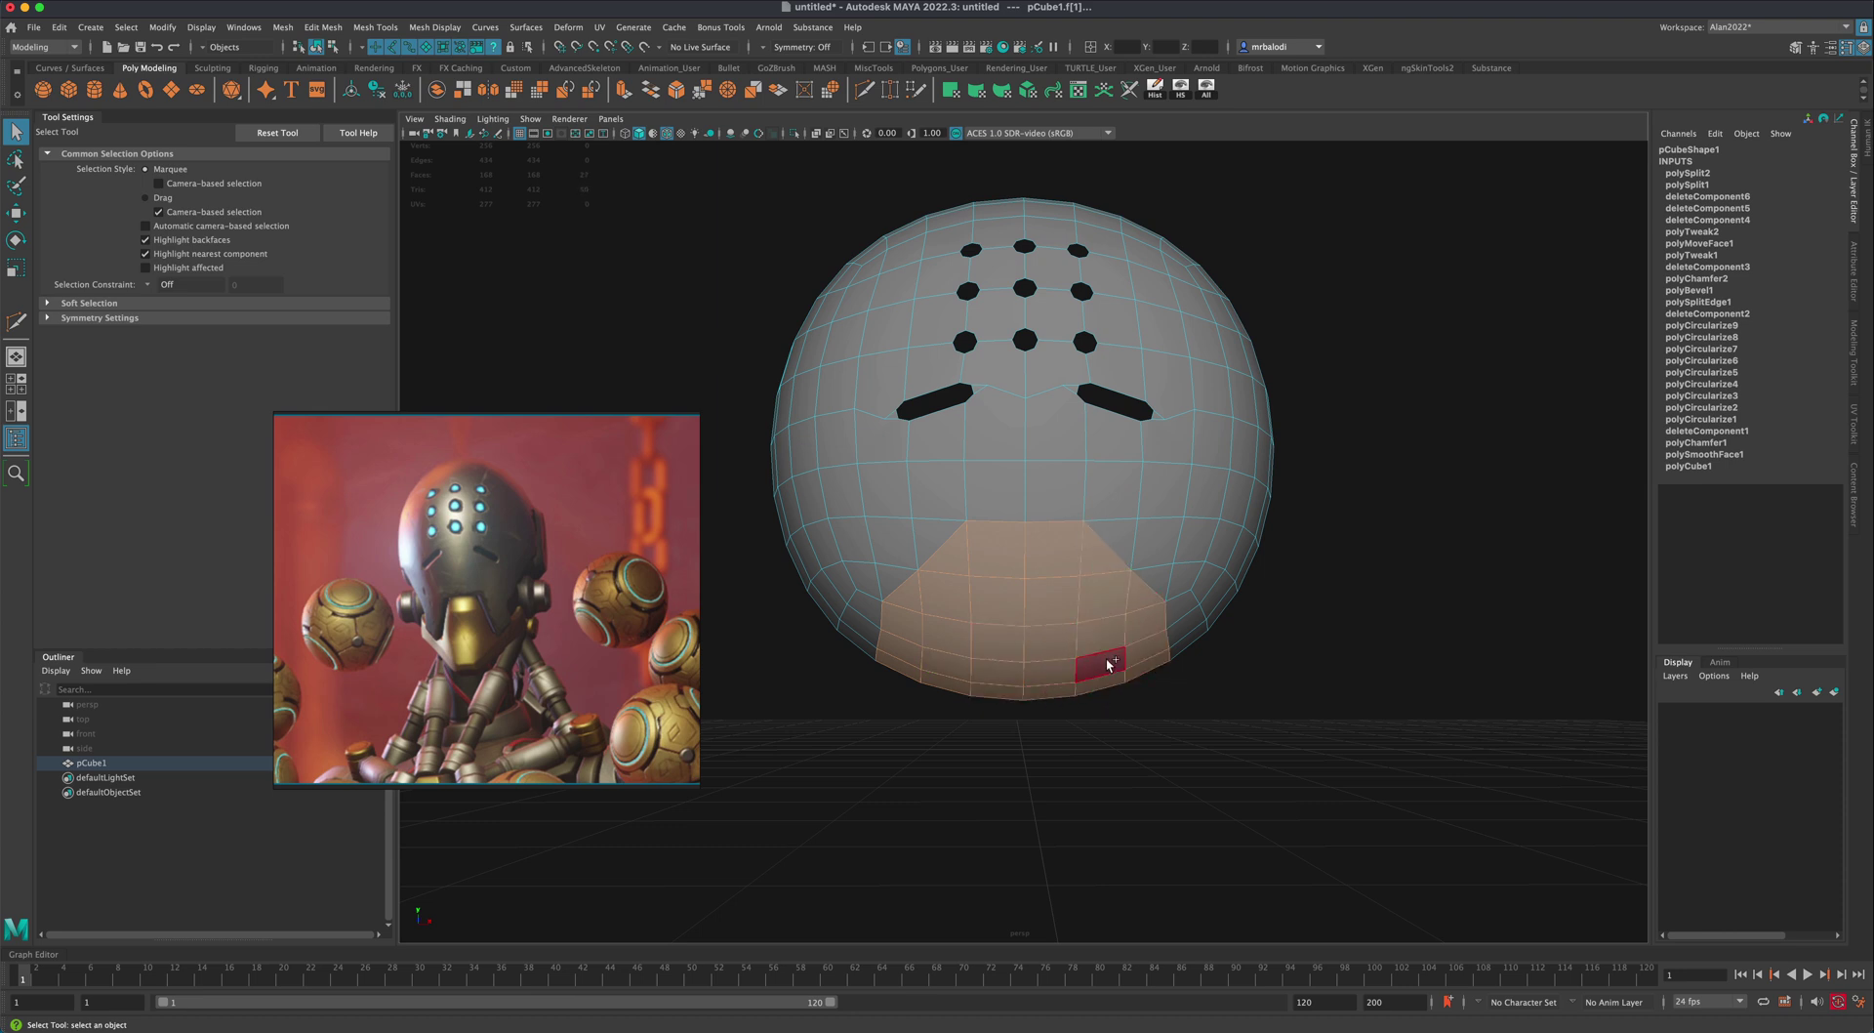
key("Delete")
Step: Examine the mask with its mouth opening from several angles against the reference, with the whole object selected
left_click_drag(1254, 736, 919, 685, "alt")
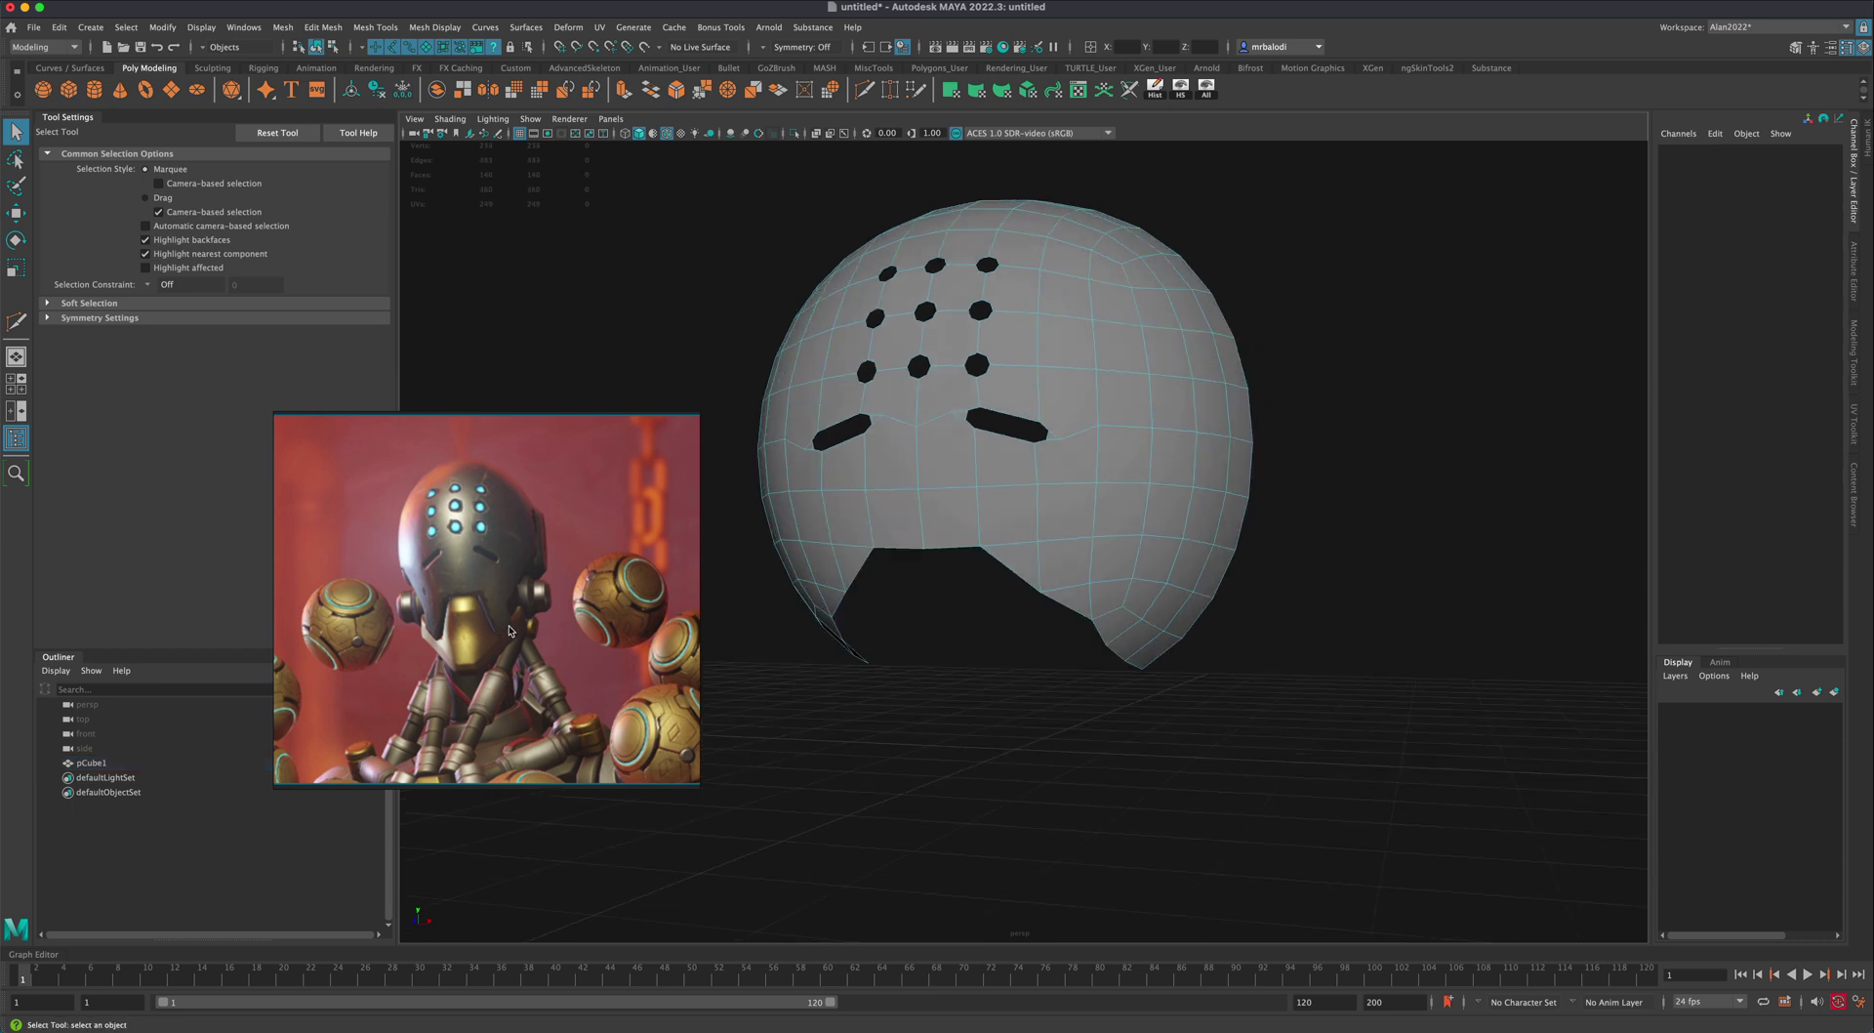
left_click_drag(1013, 796, 1052, 820, "alt")
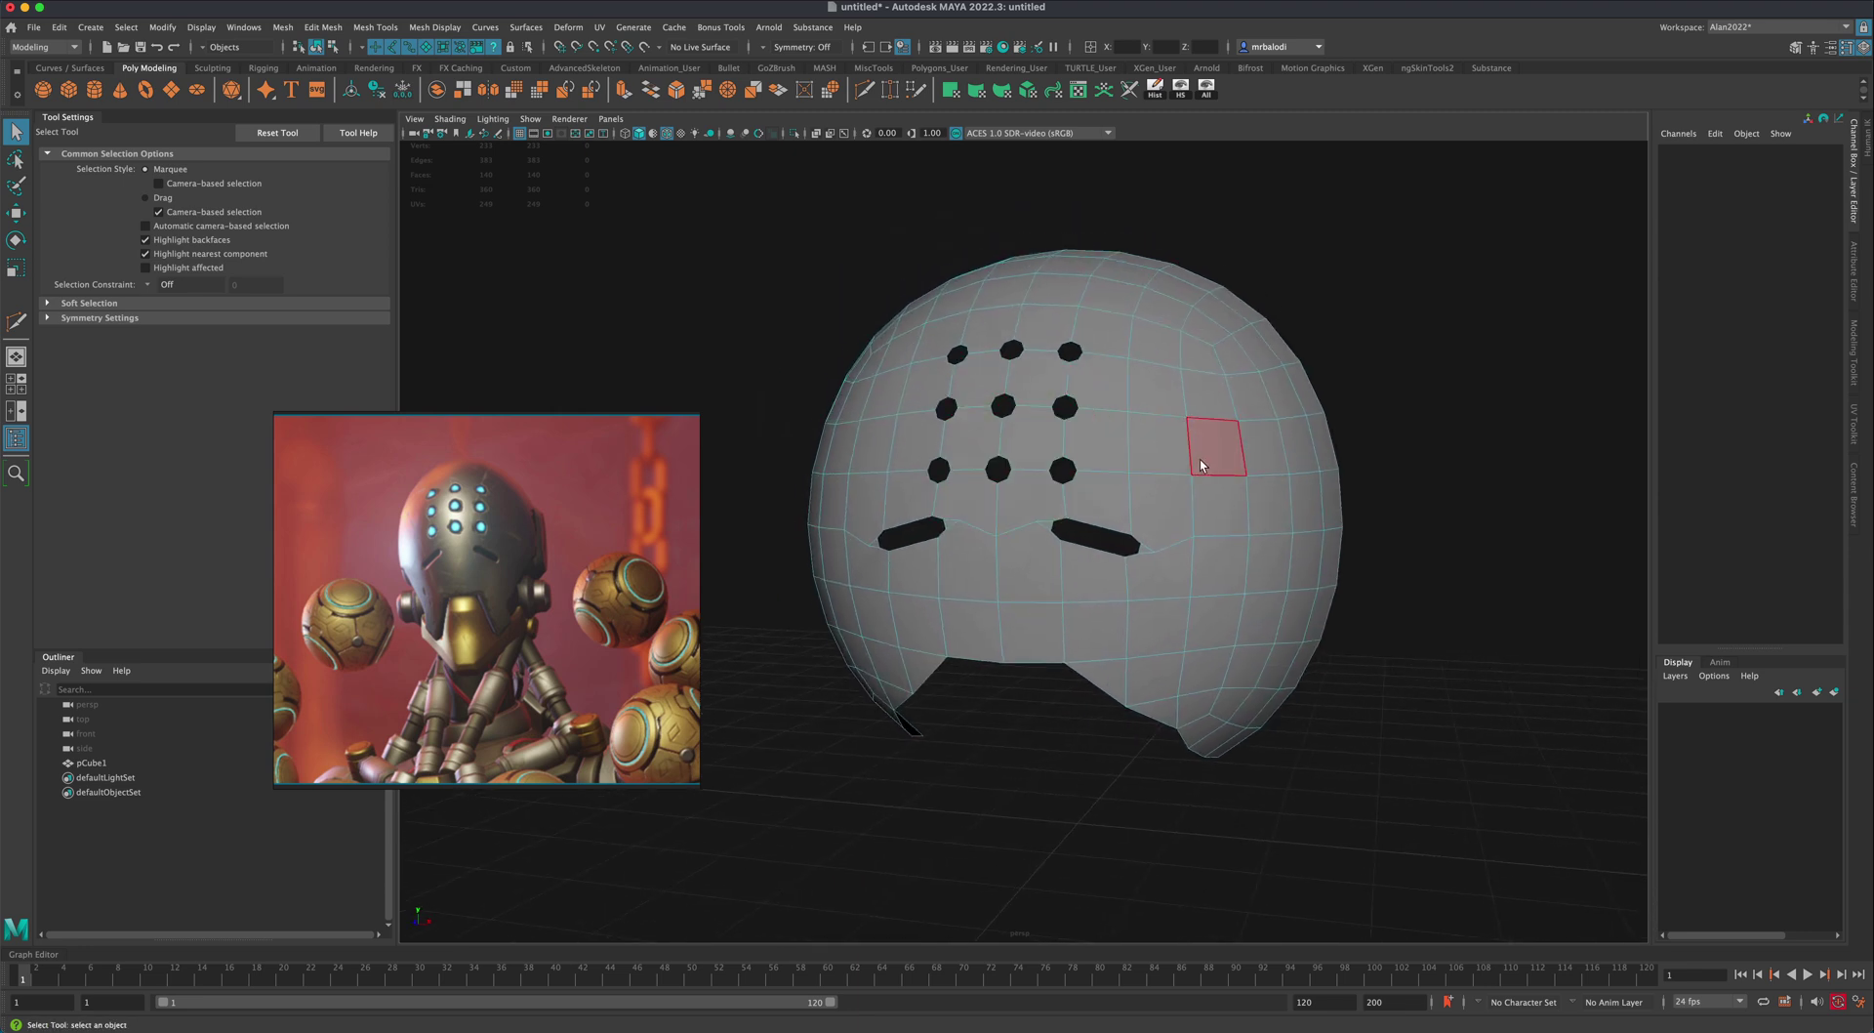
middle_click_drag(1201, 462, 1193, 492, "alt")
scroll(1192, 517, "up", 2)
right_click_drag(1169, 451, 1224, 435)
scroll(1460, 503, "up", 2)
left_click_drag(1461, 505, 1474, 508, "alt")
left_click(1135, 469)
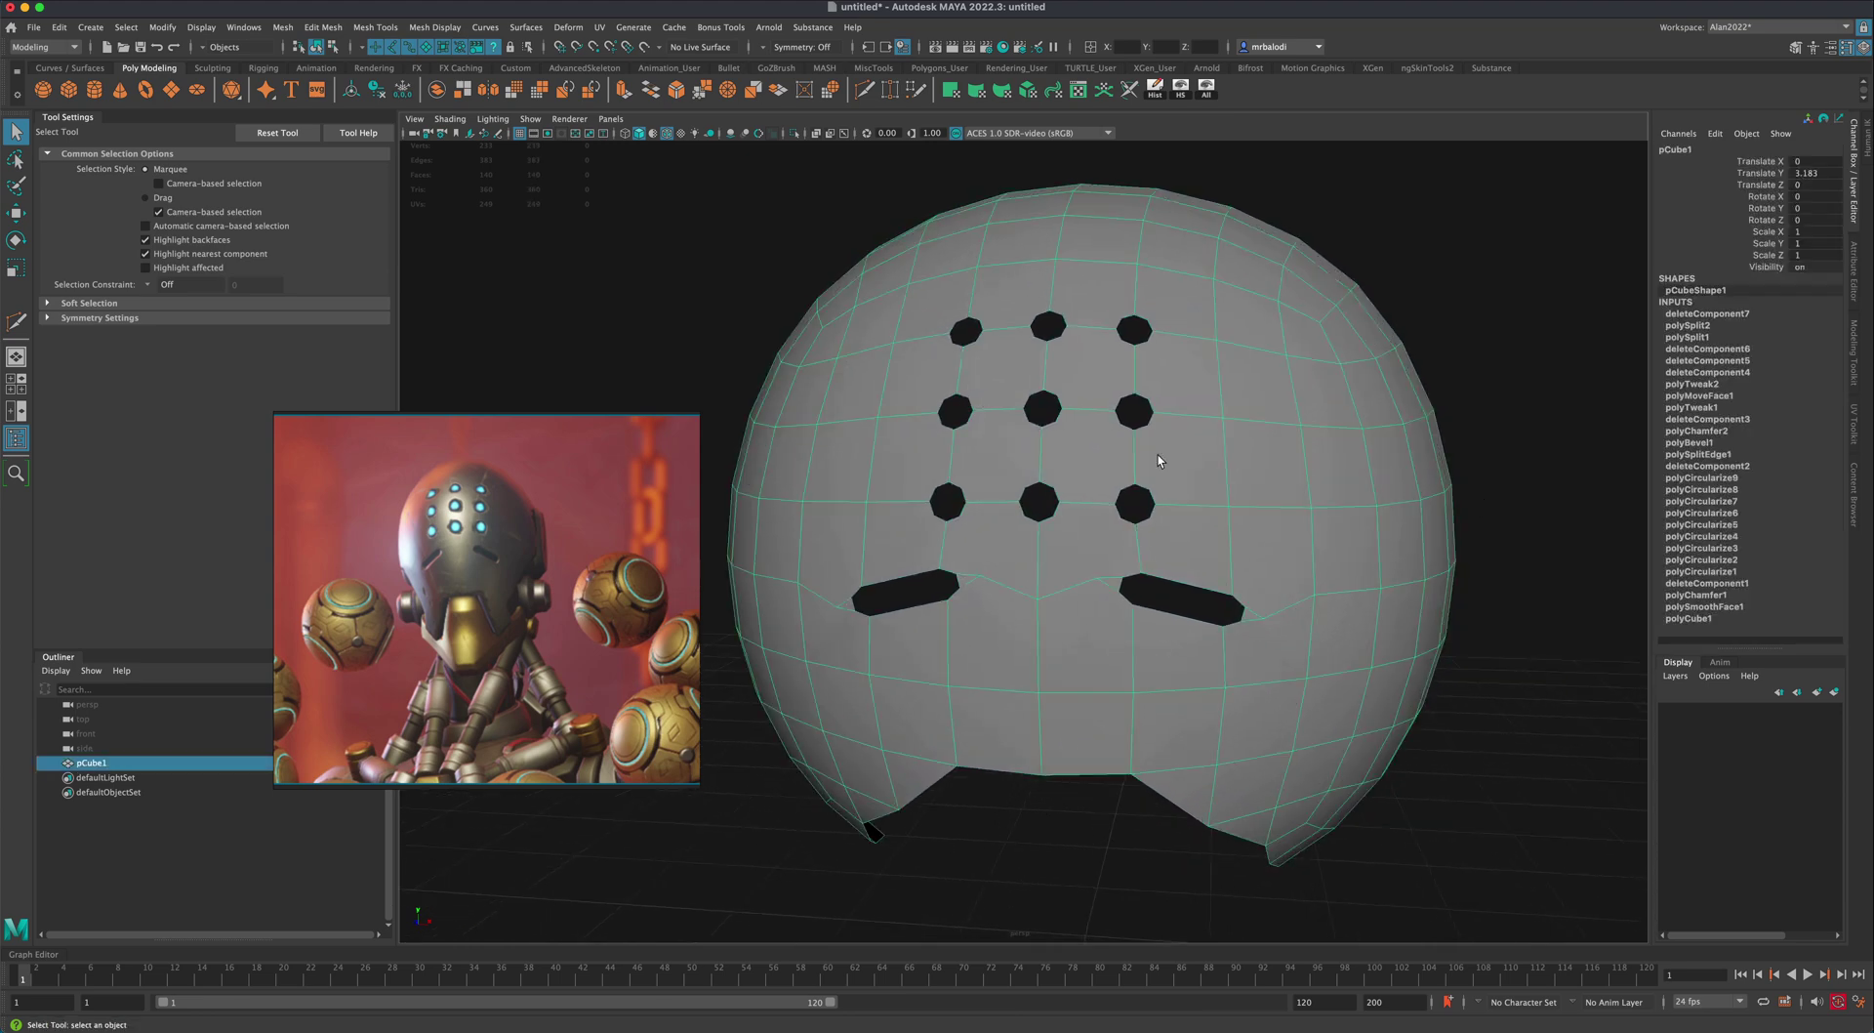
mouse_move(1092, 479)
left_mouse_down("alt")
mouse_move(1079, 452)
mouse_move(1040, 473)
mouse_move(1073, 480)
left_mouse_up("alt")
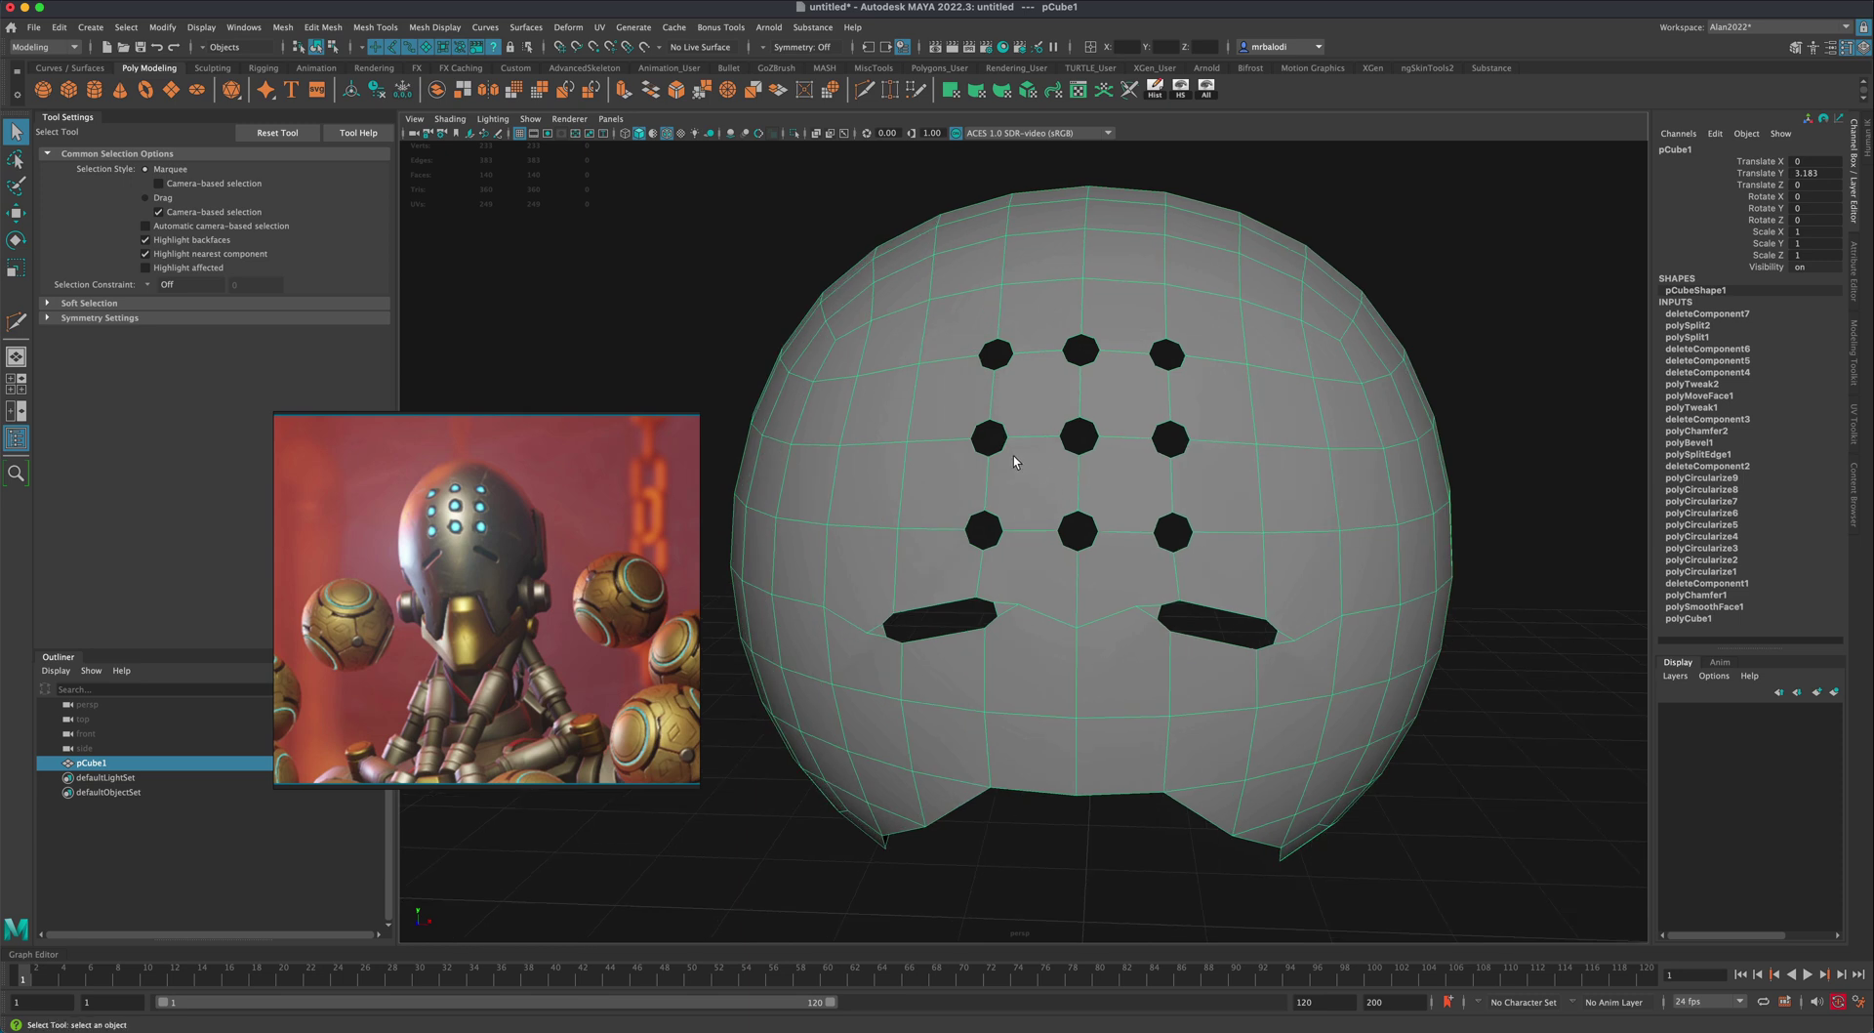
scroll(1036, 496, "up", 3)
scroll(1039, 504, "down", 3)
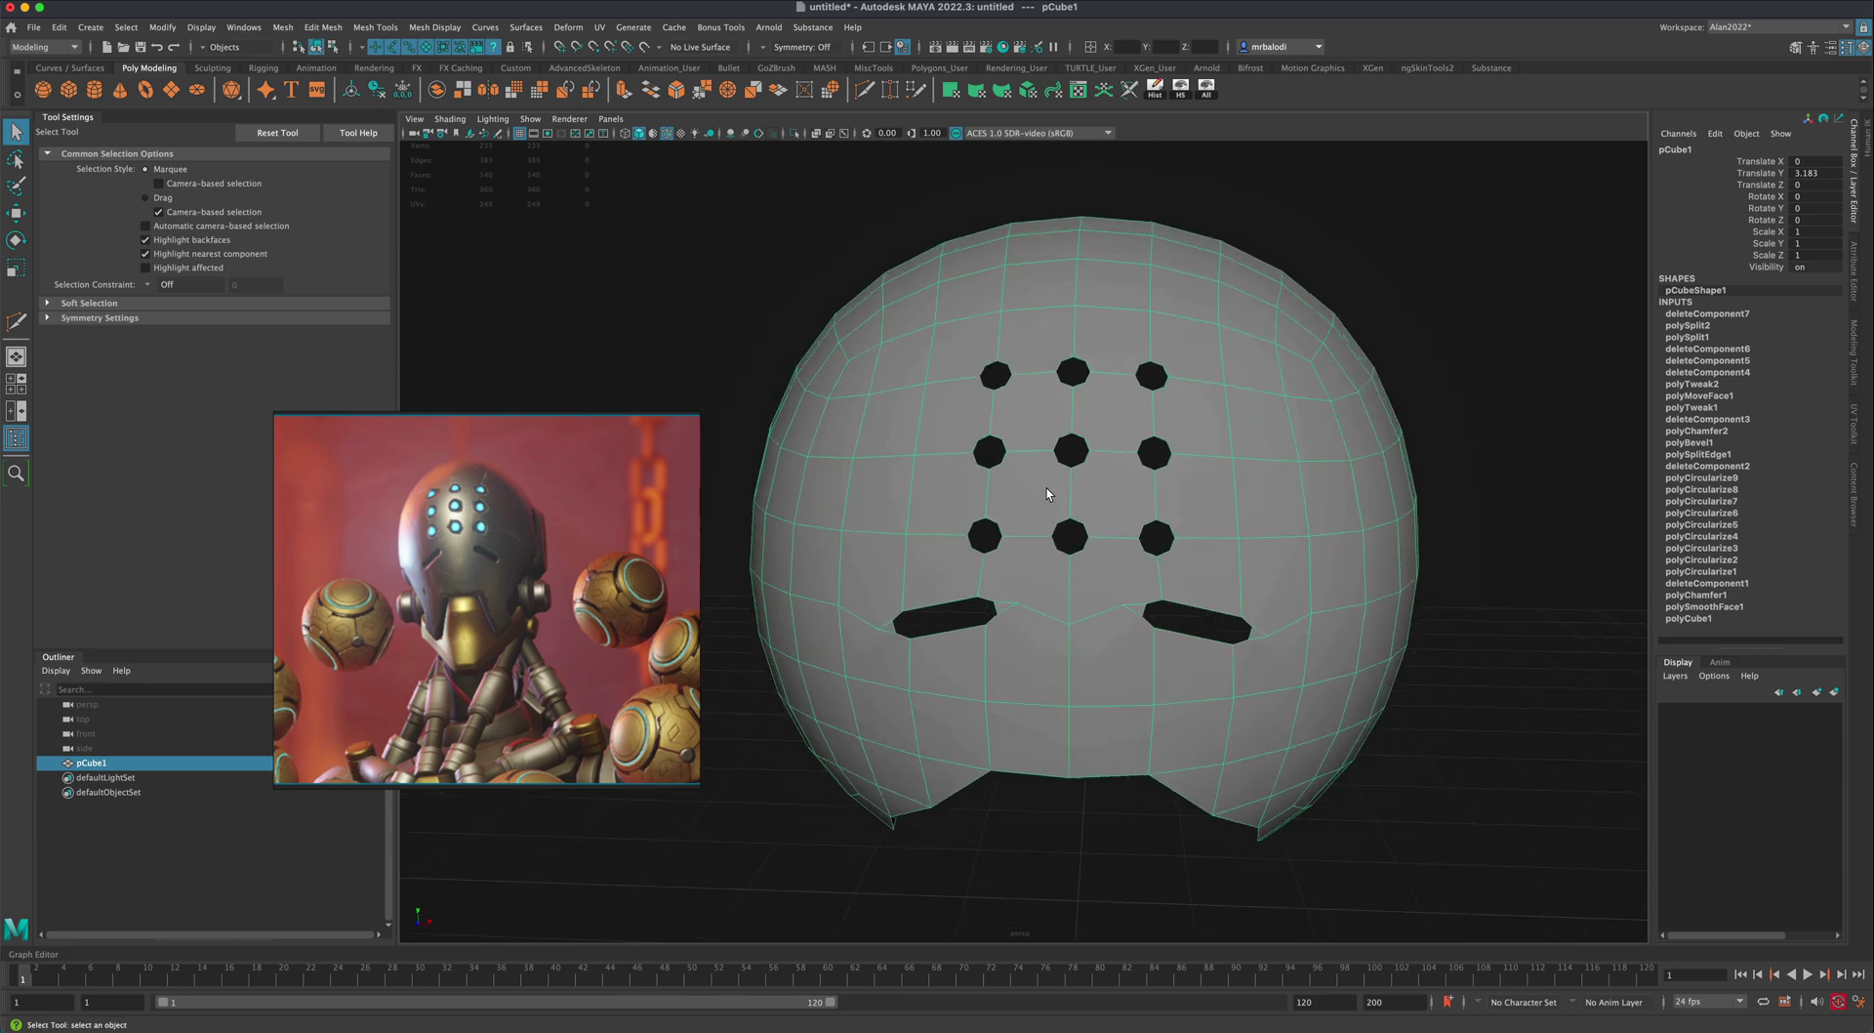
mouse_move(1042, 504)
left_mouse_down("alt")
mouse_move(1065, 495)
mouse_move(1063, 513)
left_mouse_up("alt")
scroll(1065, 510, "up", 2)
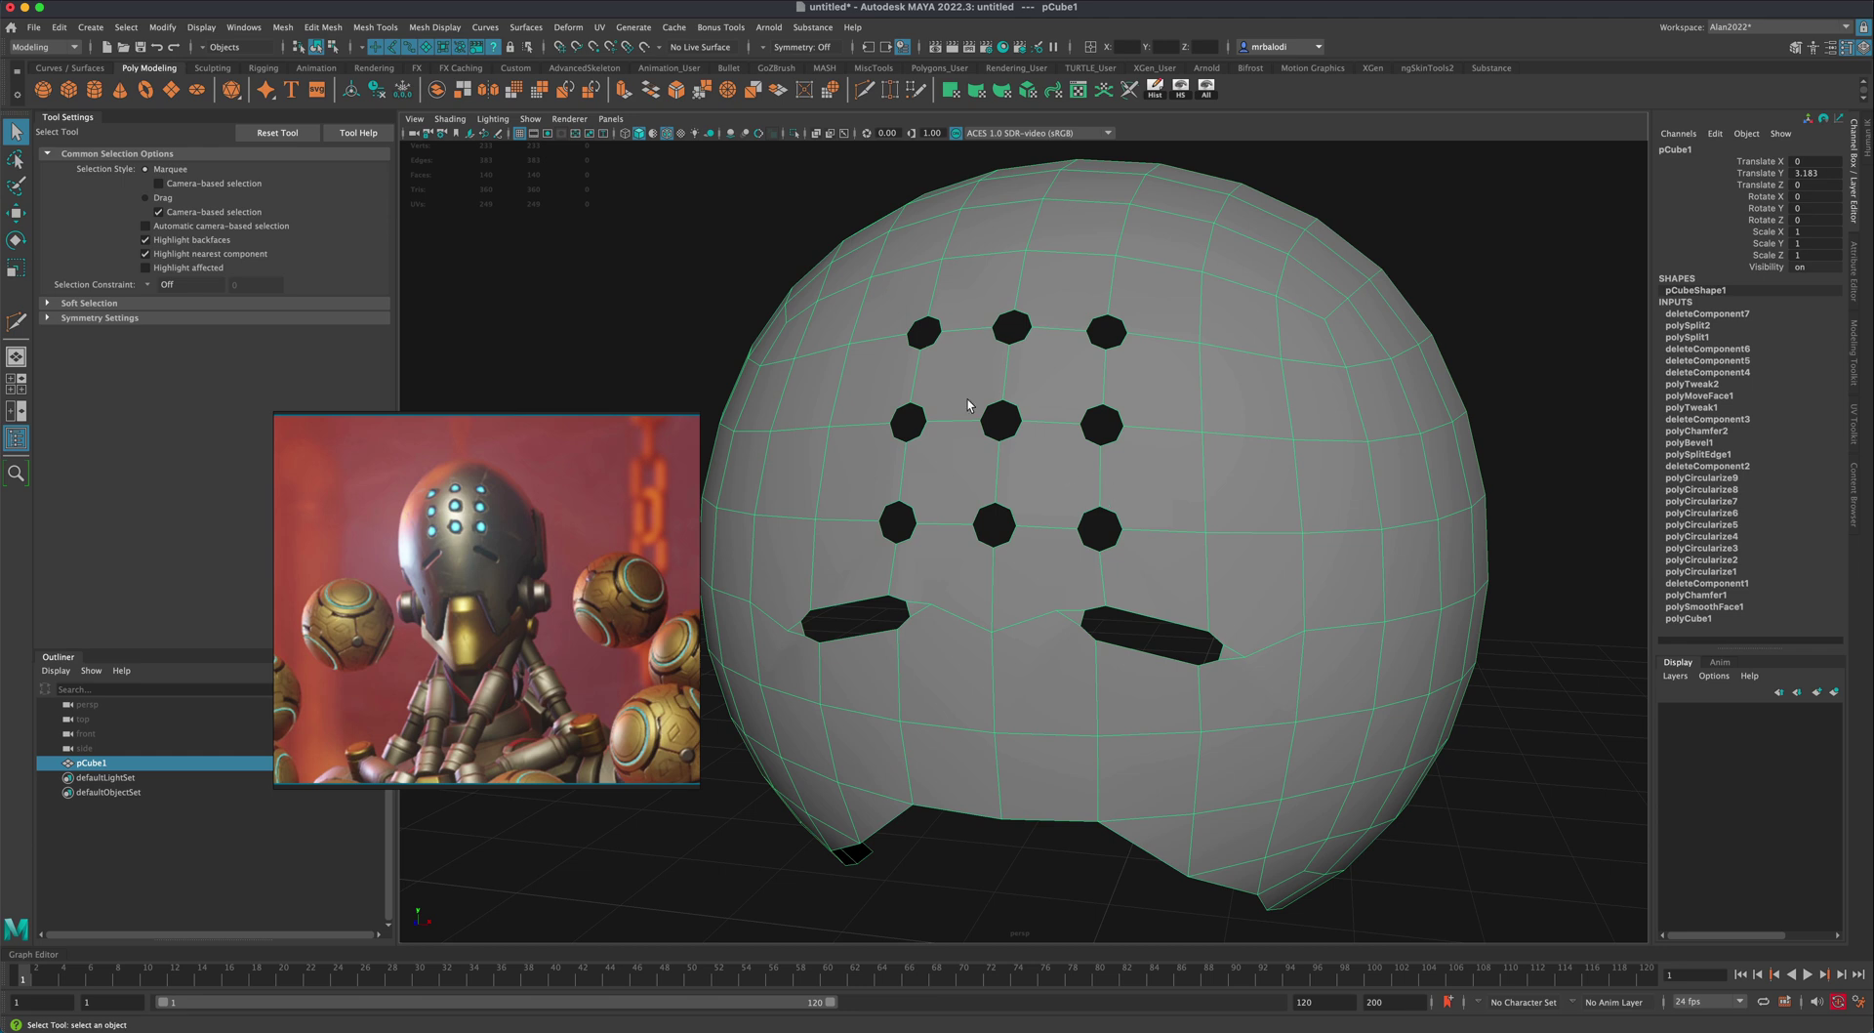
Step: Add Multi-Cut edges from the facing outer corners of the middle and lower holes in the right column across the adjoining faces
left_click(864, 91)
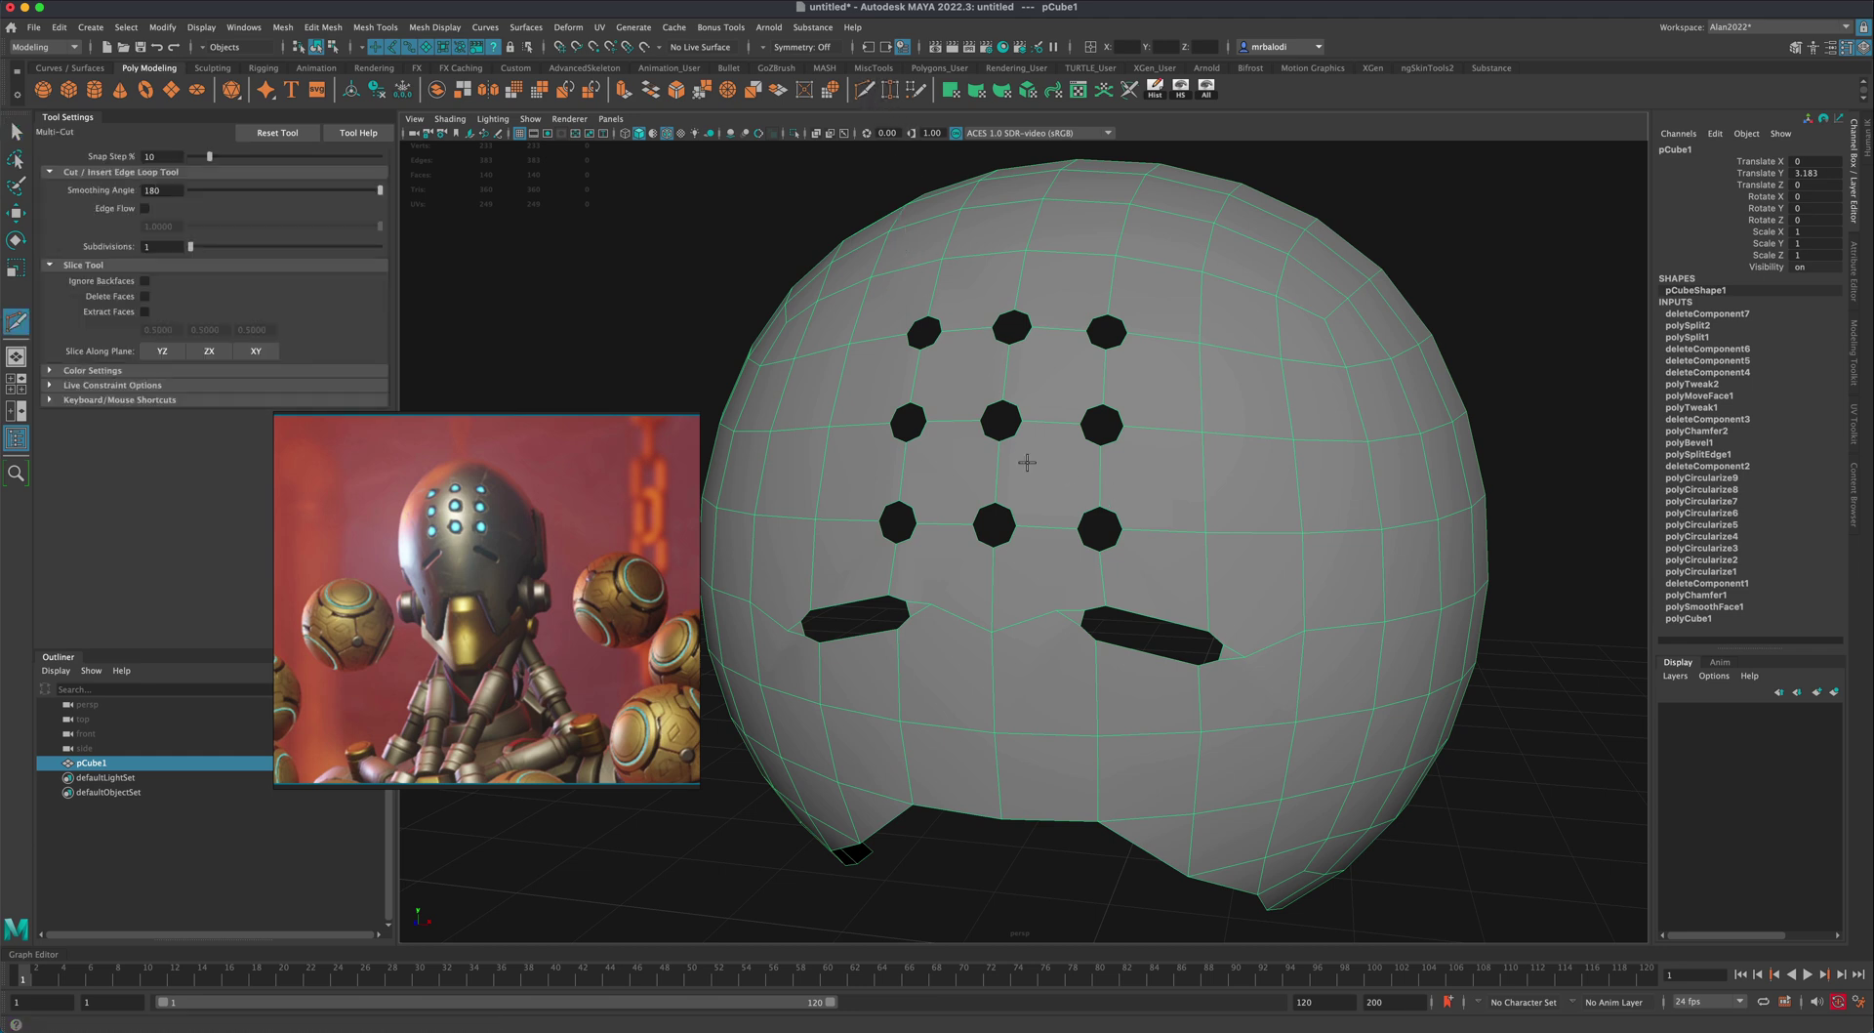
scroll(1163, 525, "up", 2)
left_click(1151, 503)
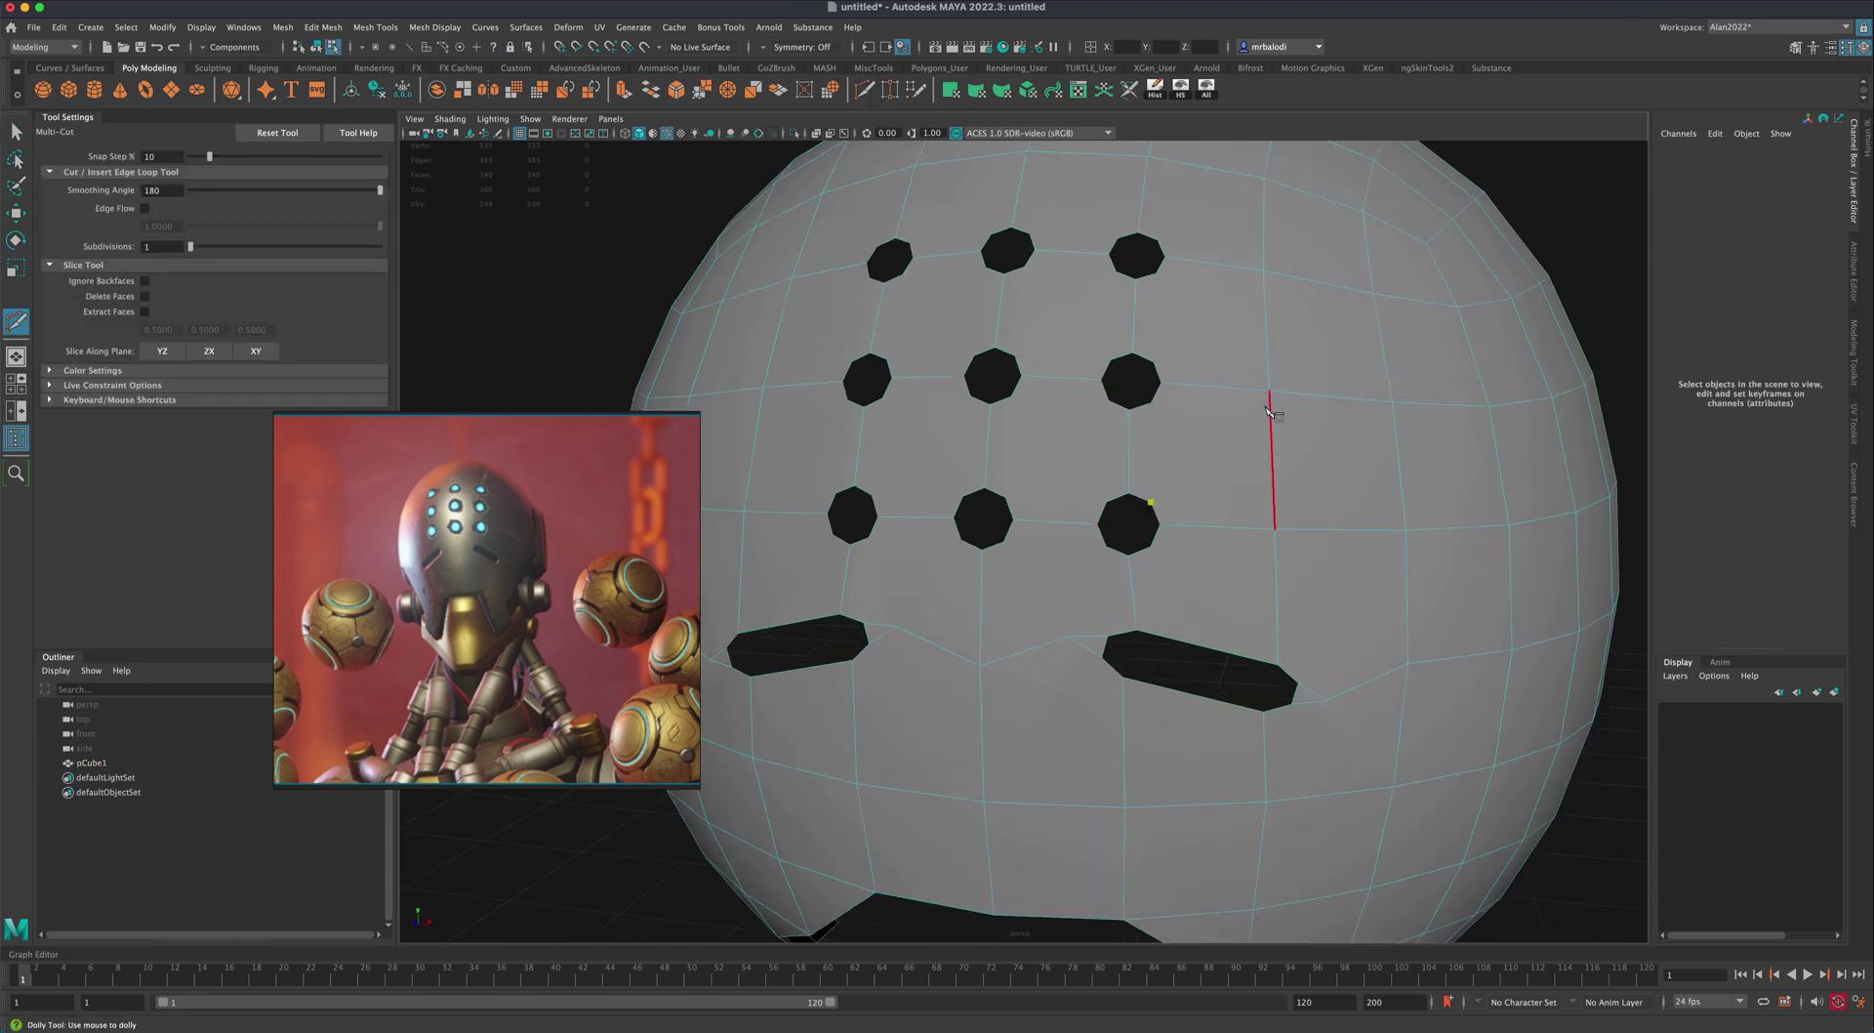
left_click(1267, 449)
left_click(1151, 404)
scroll(1117, 562, "down", 2)
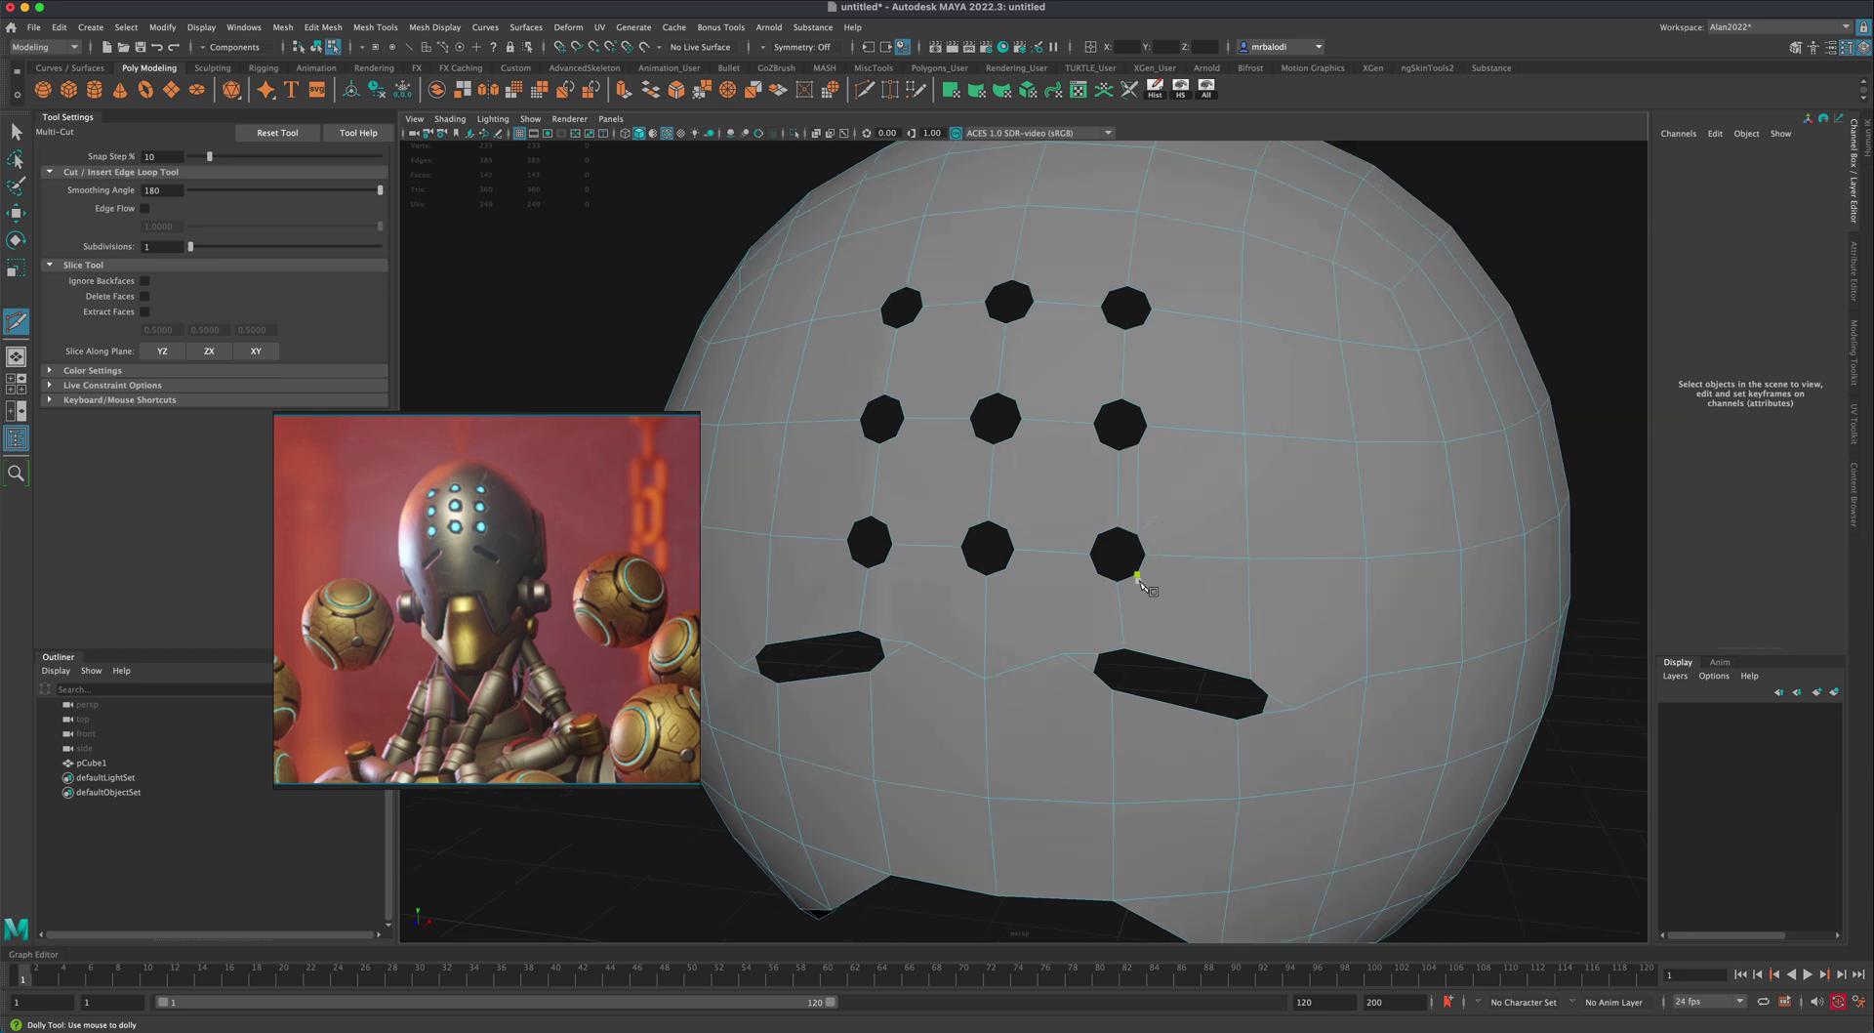
Step: Cut a Multi-Cut edge from the lower right hole's lower outer corner to the upper outer corner of the eye slot beneath it
left_click(1246, 684)
left_click(1251, 679)
scroll(1154, 695, "up", 5)
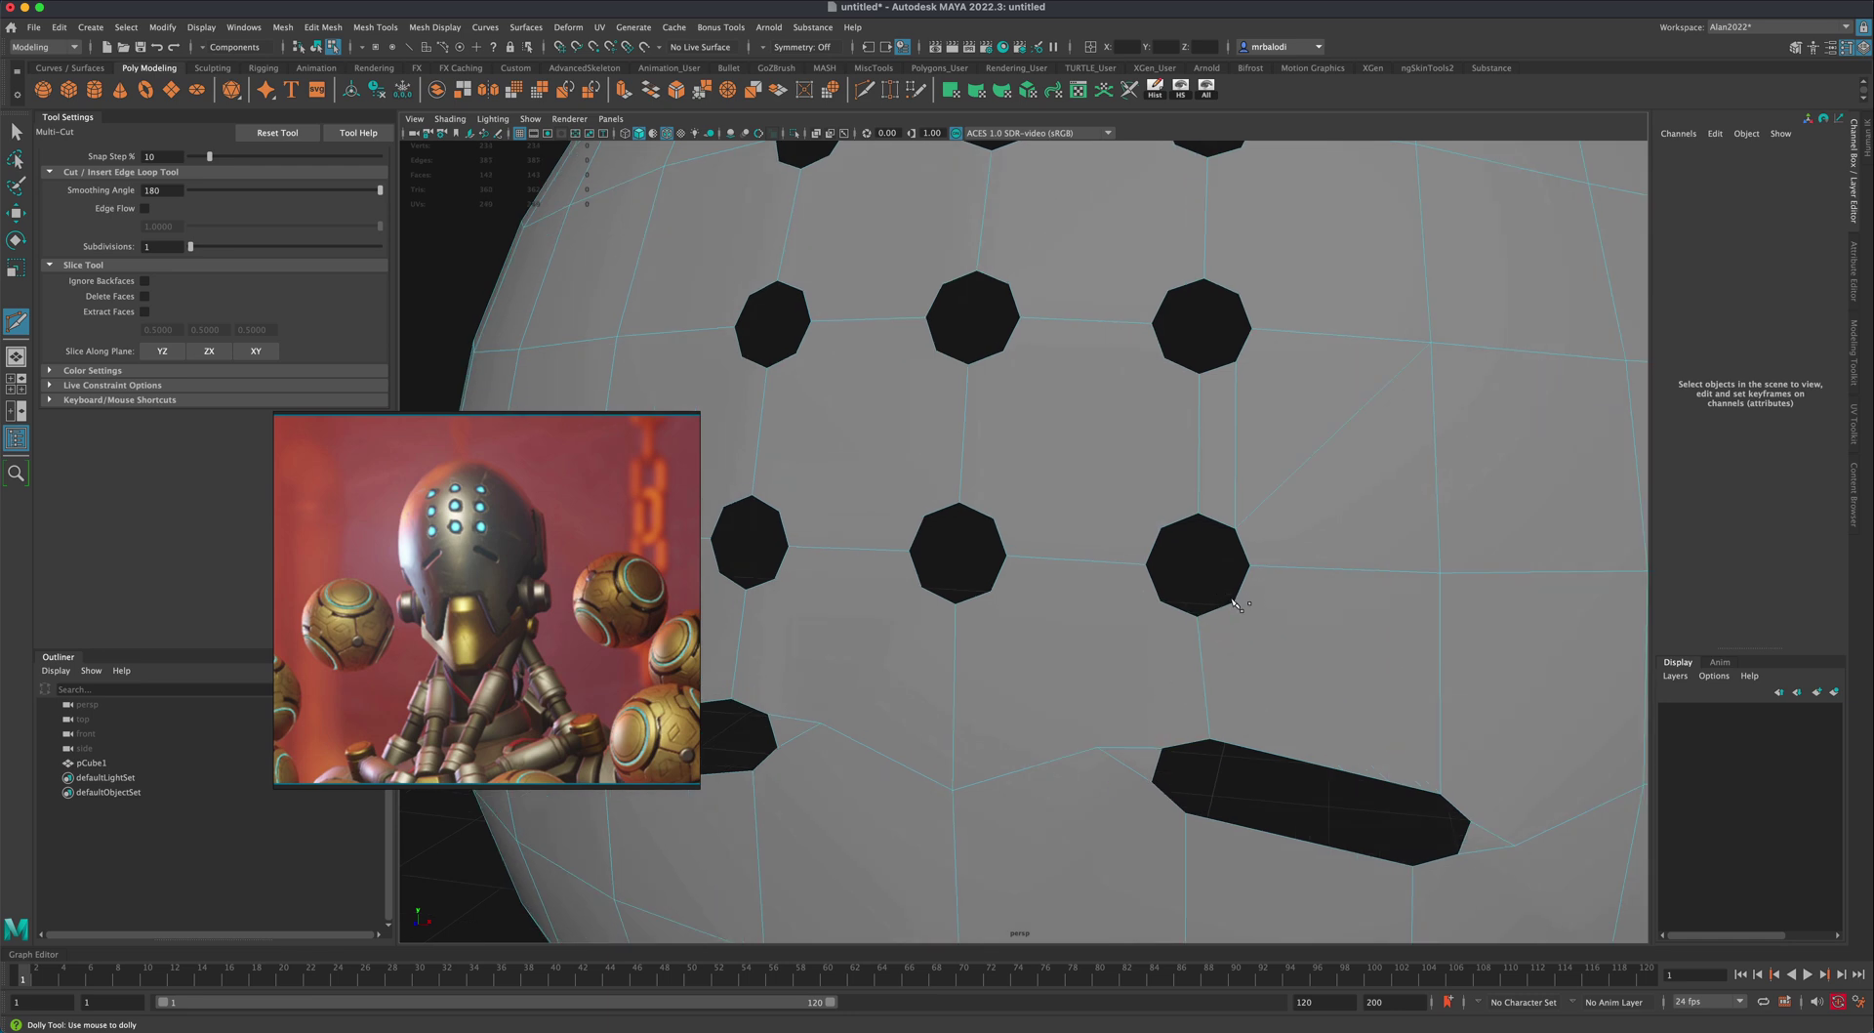
left_click(1235, 604)
scroll(1304, 748, "down", 6)
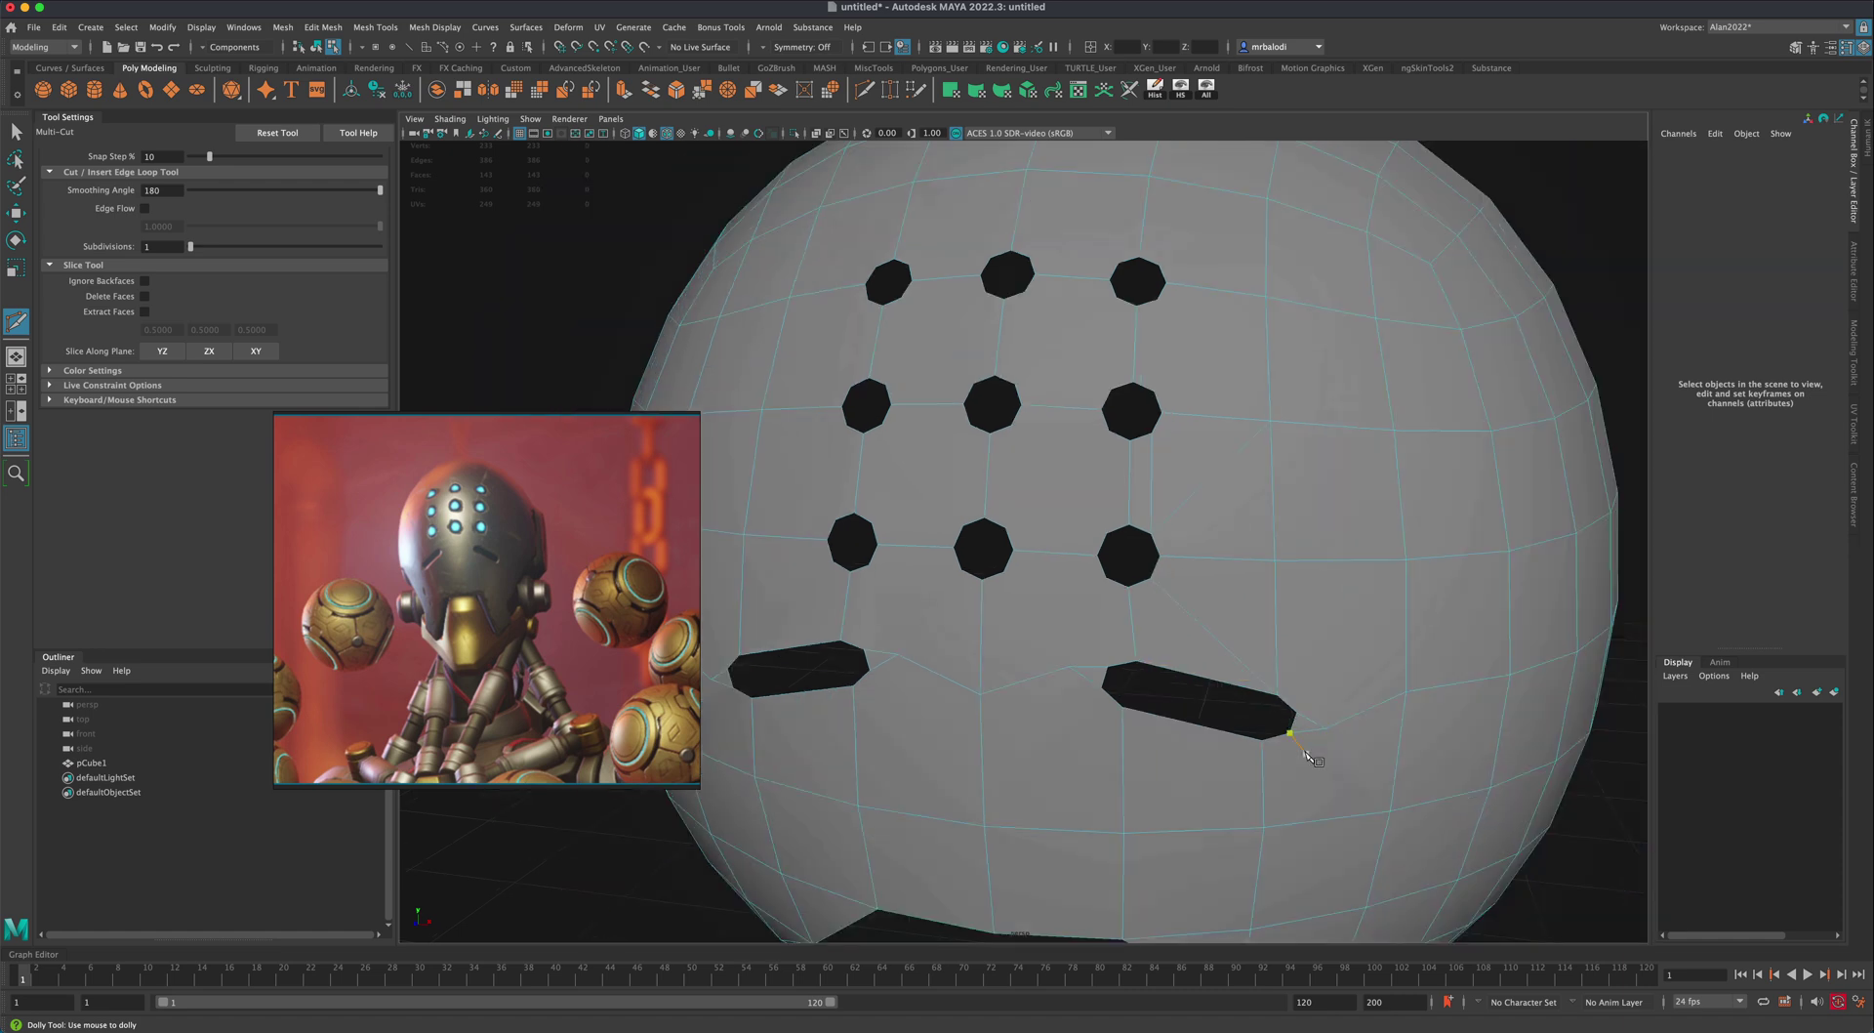
left_click_drag(1275, 750, 1275, 682, "alt")
scroll(1219, 691, "up", 3)
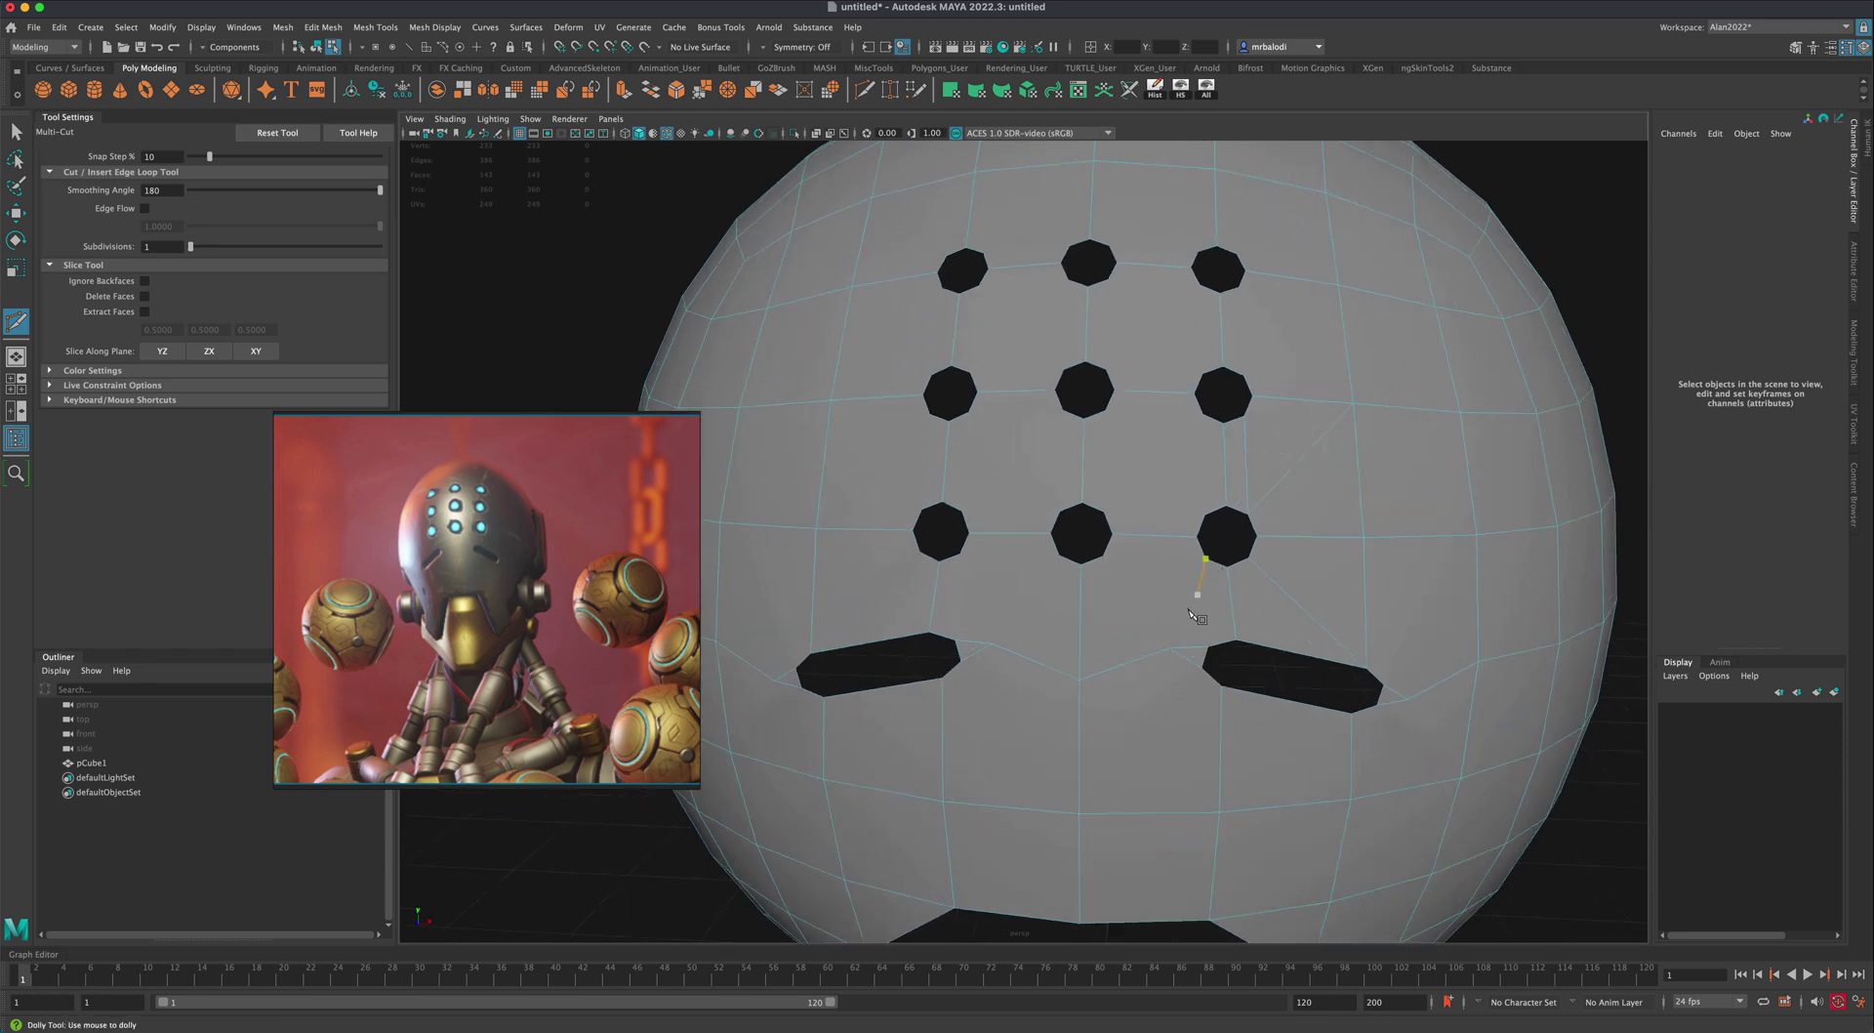
Step: Cut edges from the facing lower corners of the lower middle and lower right holes to the vertex beside the eye slot's inner end
left_click(1169, 648)
scroll(1200, 544, "up", 2)
scroll(1252, 552, "down", 2)
left_click_drag(1252, 556, 1240, 554, "alt")
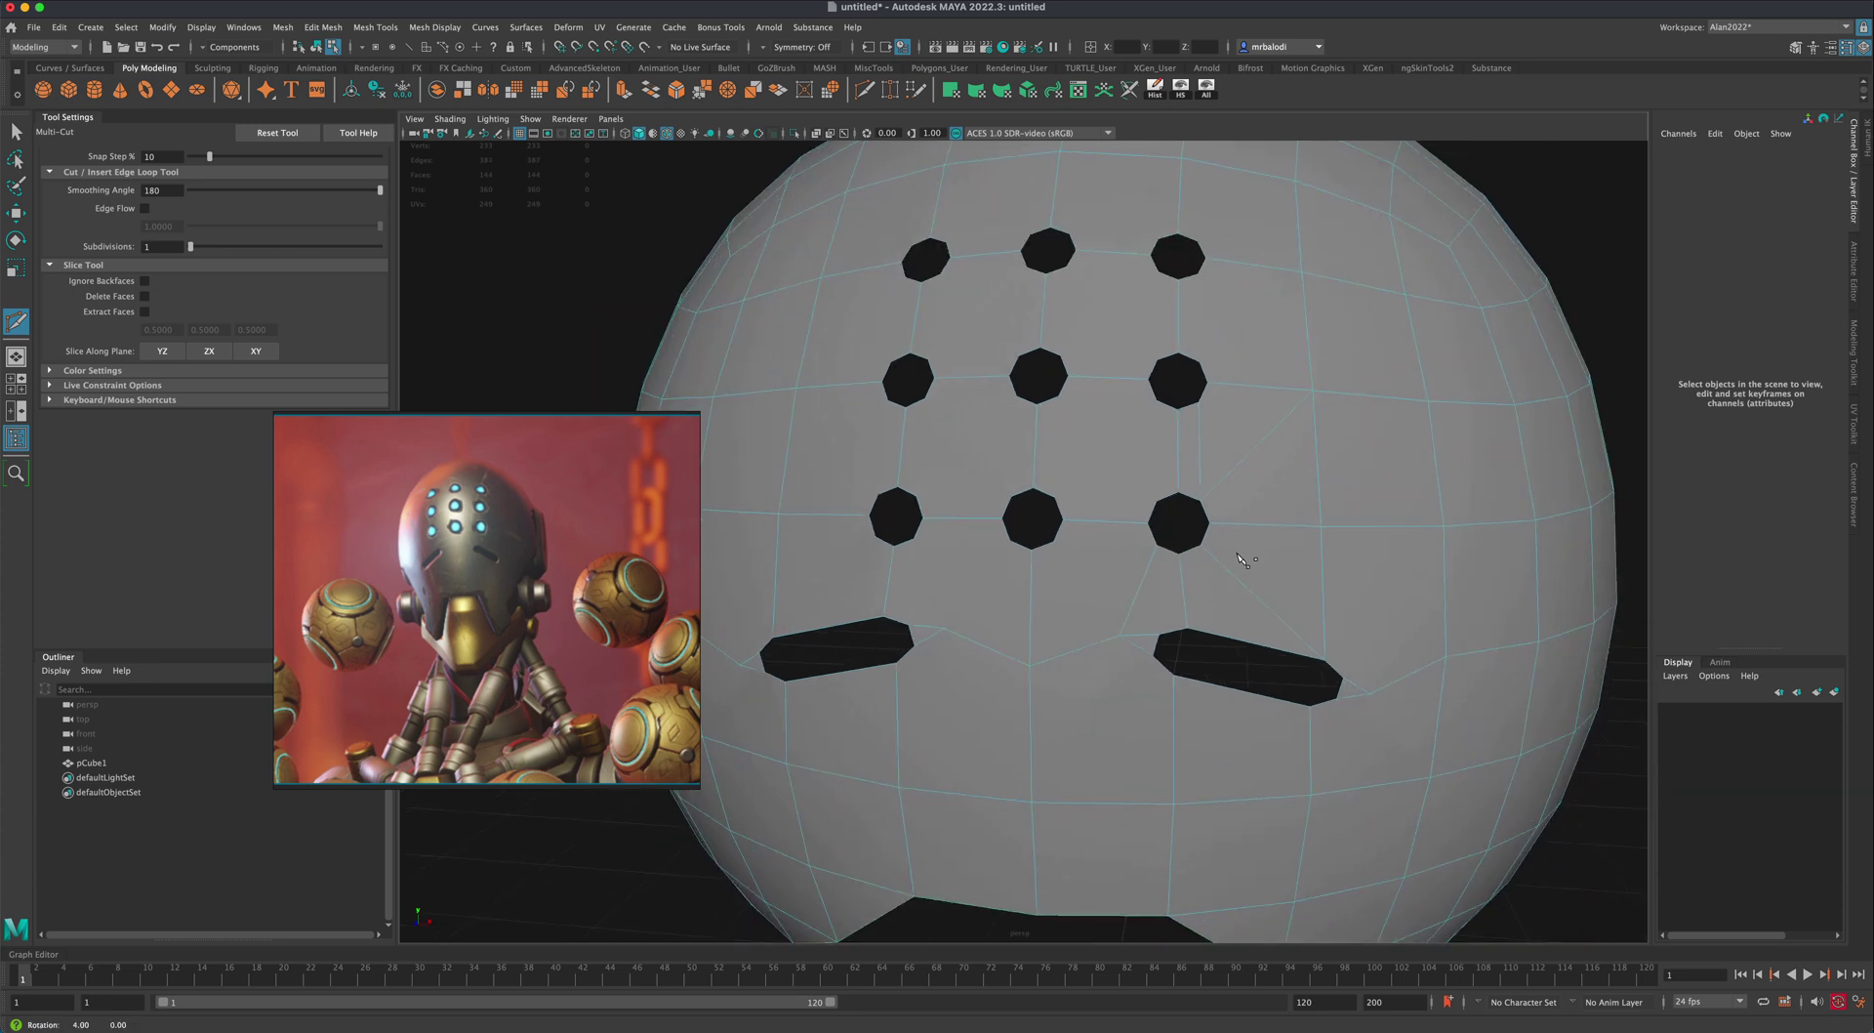
left_click(1053, 541)
right_click(1175, 633)
Step: Cut a diagonal edge from the central hole's lower outer corner to the lower right hole's upper inner corner
left_click_drag(1174, 668, 1190, 676, "alt")
right_click_drag(1191, 675, 1096, 598, "alt")
left_click(1079, 409)
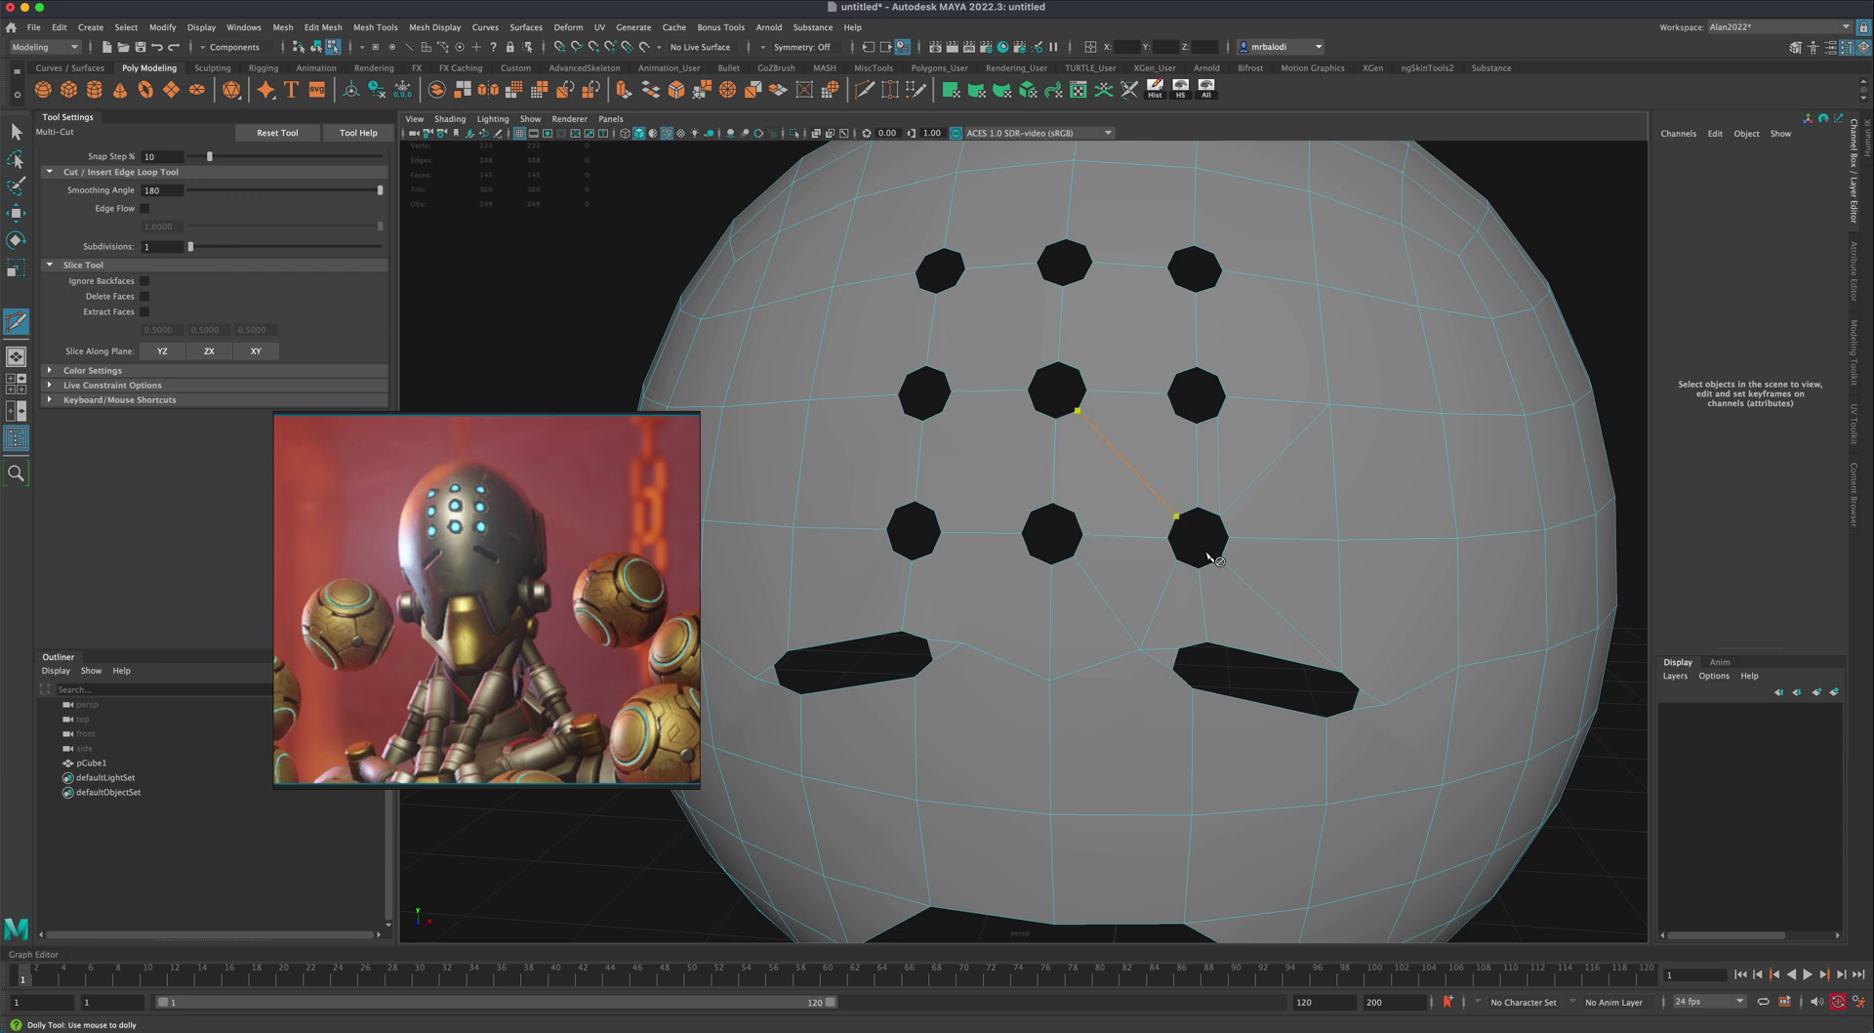
middle_click_drag(1158, 534, 1162, 548, "alt")
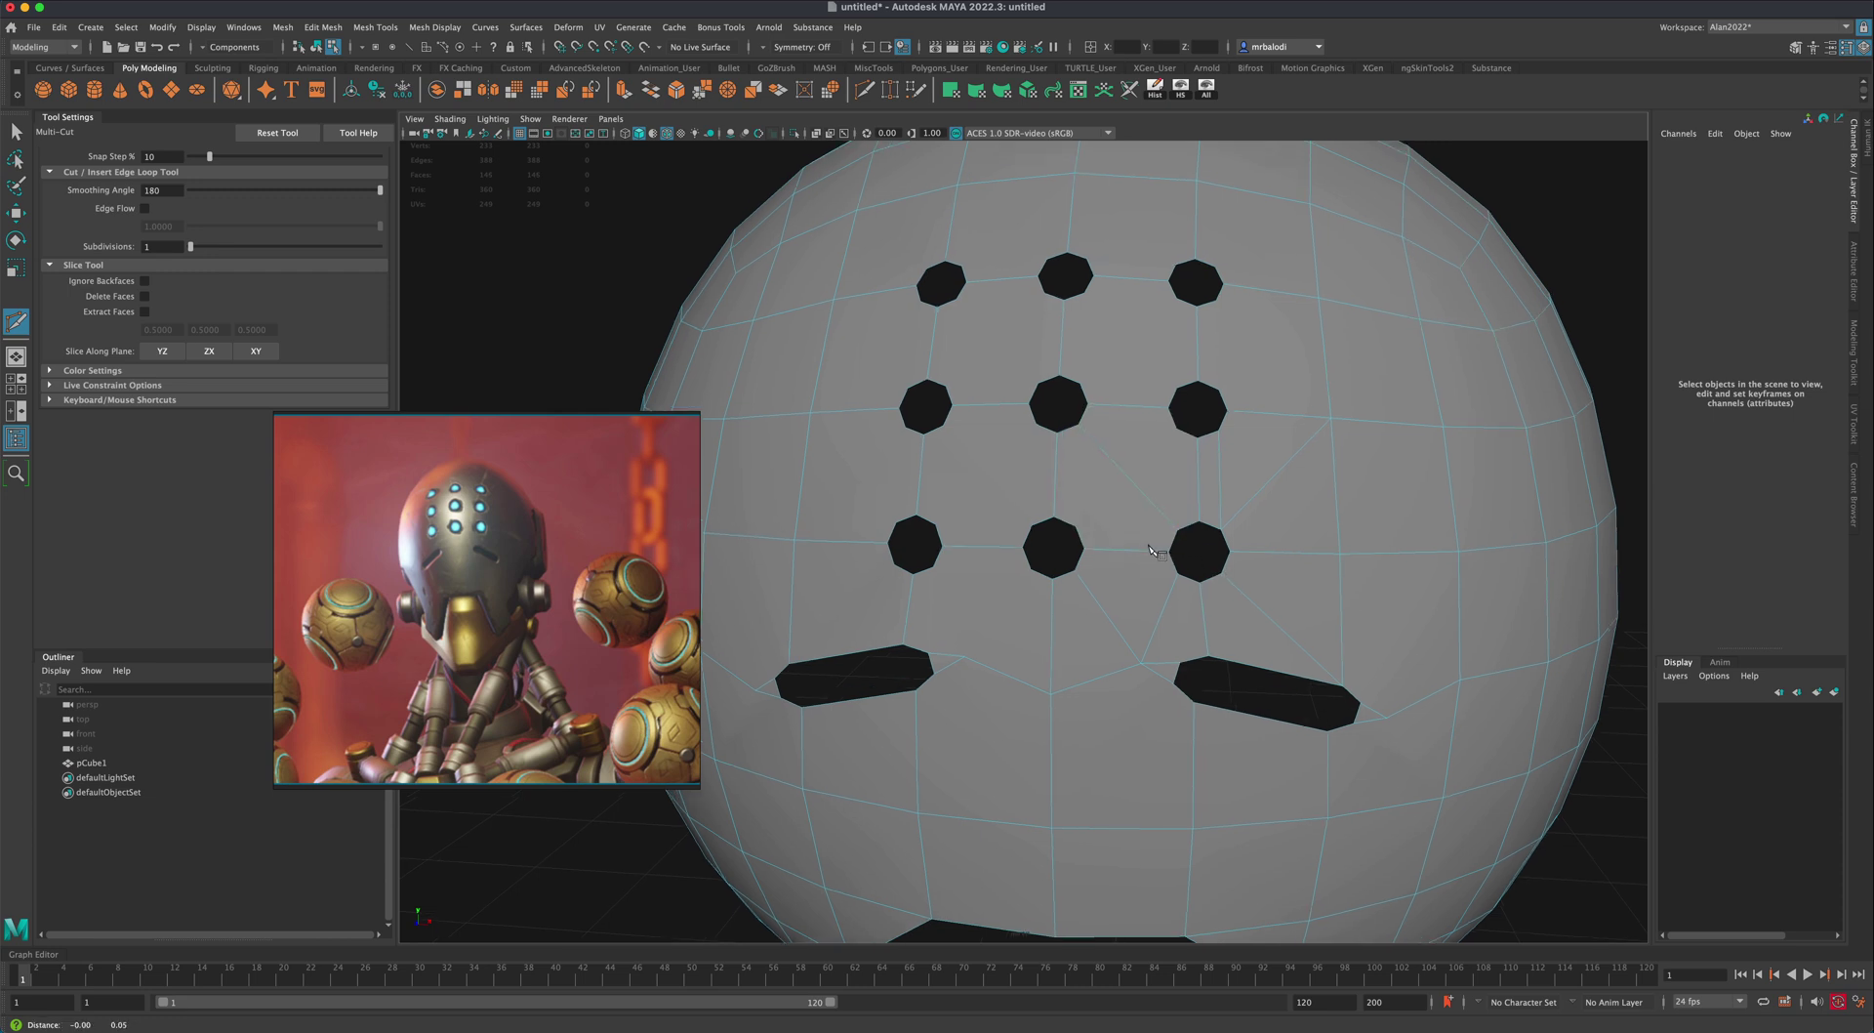
scroll(1123, 538, "up", 2)
Step: Connect the facing corners of the middle and lower holes with vertical edges in the centre and right columns
left_click(1081, 526)
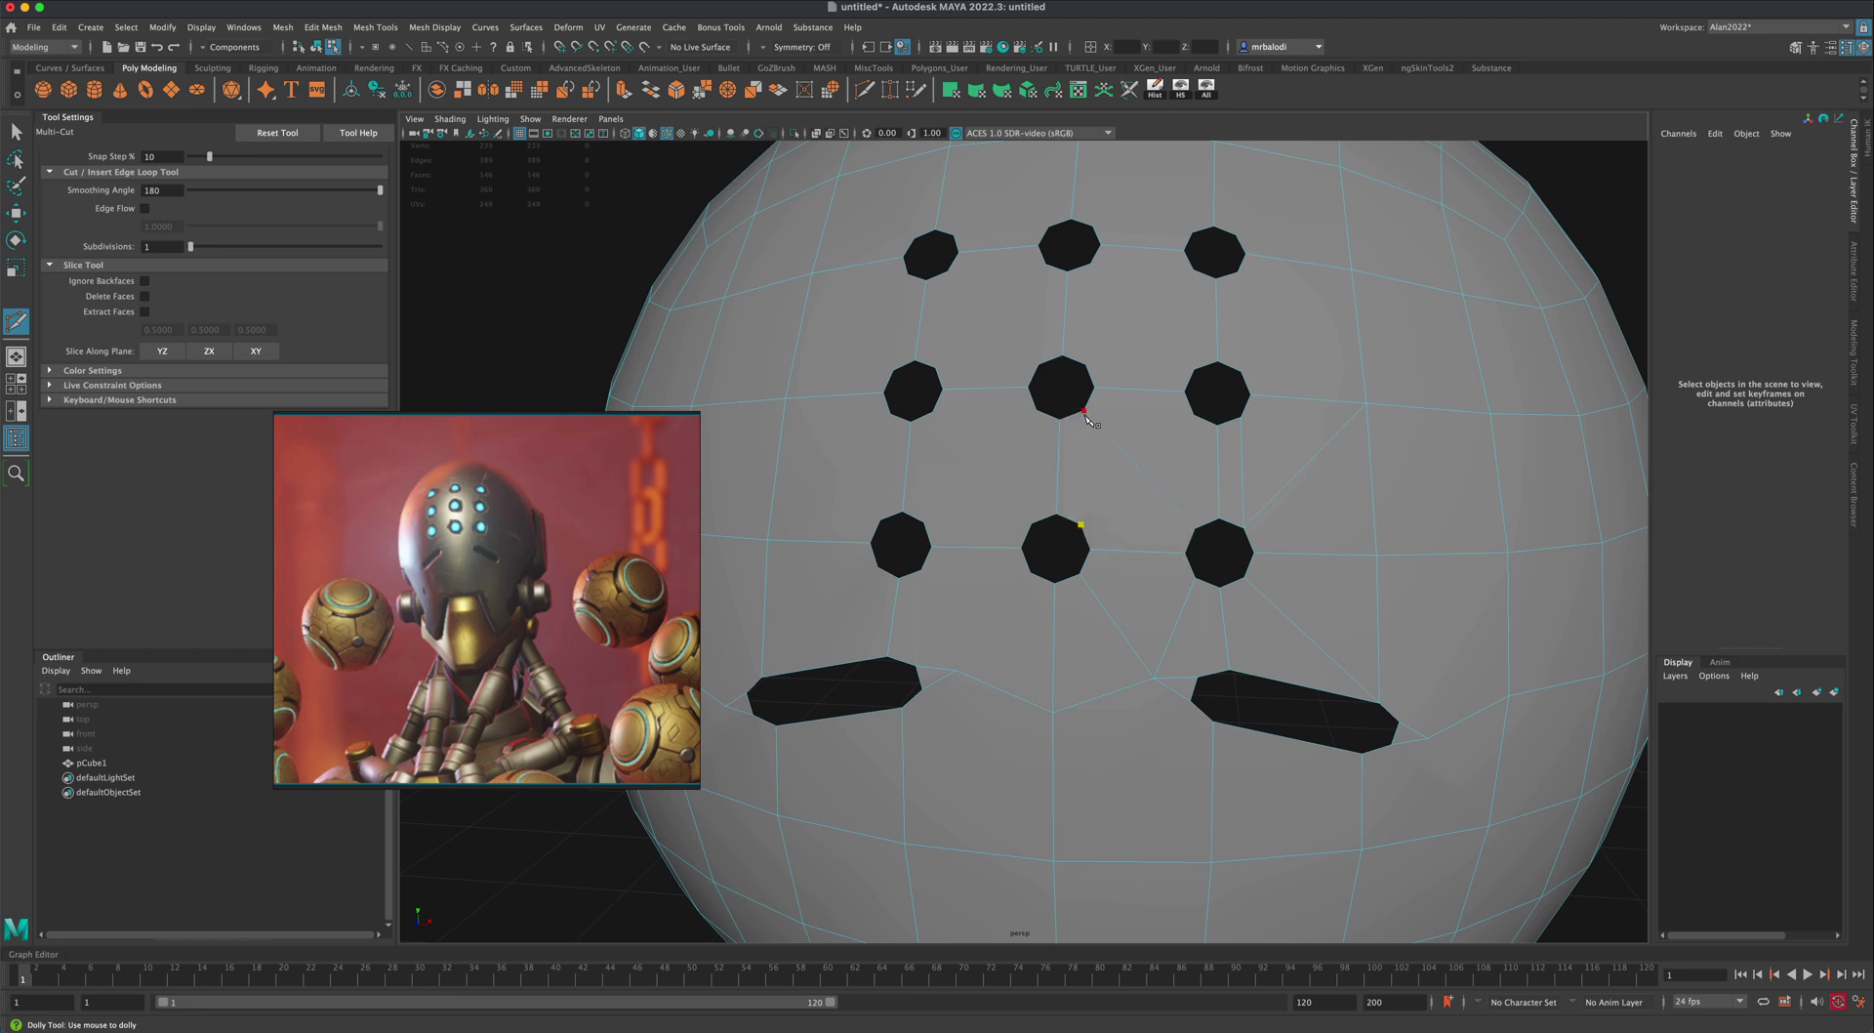
left_click(1083, 411)
left_click(1193, 415)
left_click(1193, 529)
left_click(1084, 411)
key("Return")
Step: Cut an edge from the top middle hole to the central hole, continuing diagonally to the top right hole's lower inner corner
left_click(1090, 264)
left_click(1082, 366)
left_click(1193, 270)
key("Return")
Step: Cut an edge from the top right hole's lower outer corner to the adjoining middle-row grid vertex and leave Multi-Cut
right_click_drag(1170, 397, 669, 363, "alt")
left_click_drag(669, 363, 625, 364, "alt")
scroll(1102, 498, "up", 3)
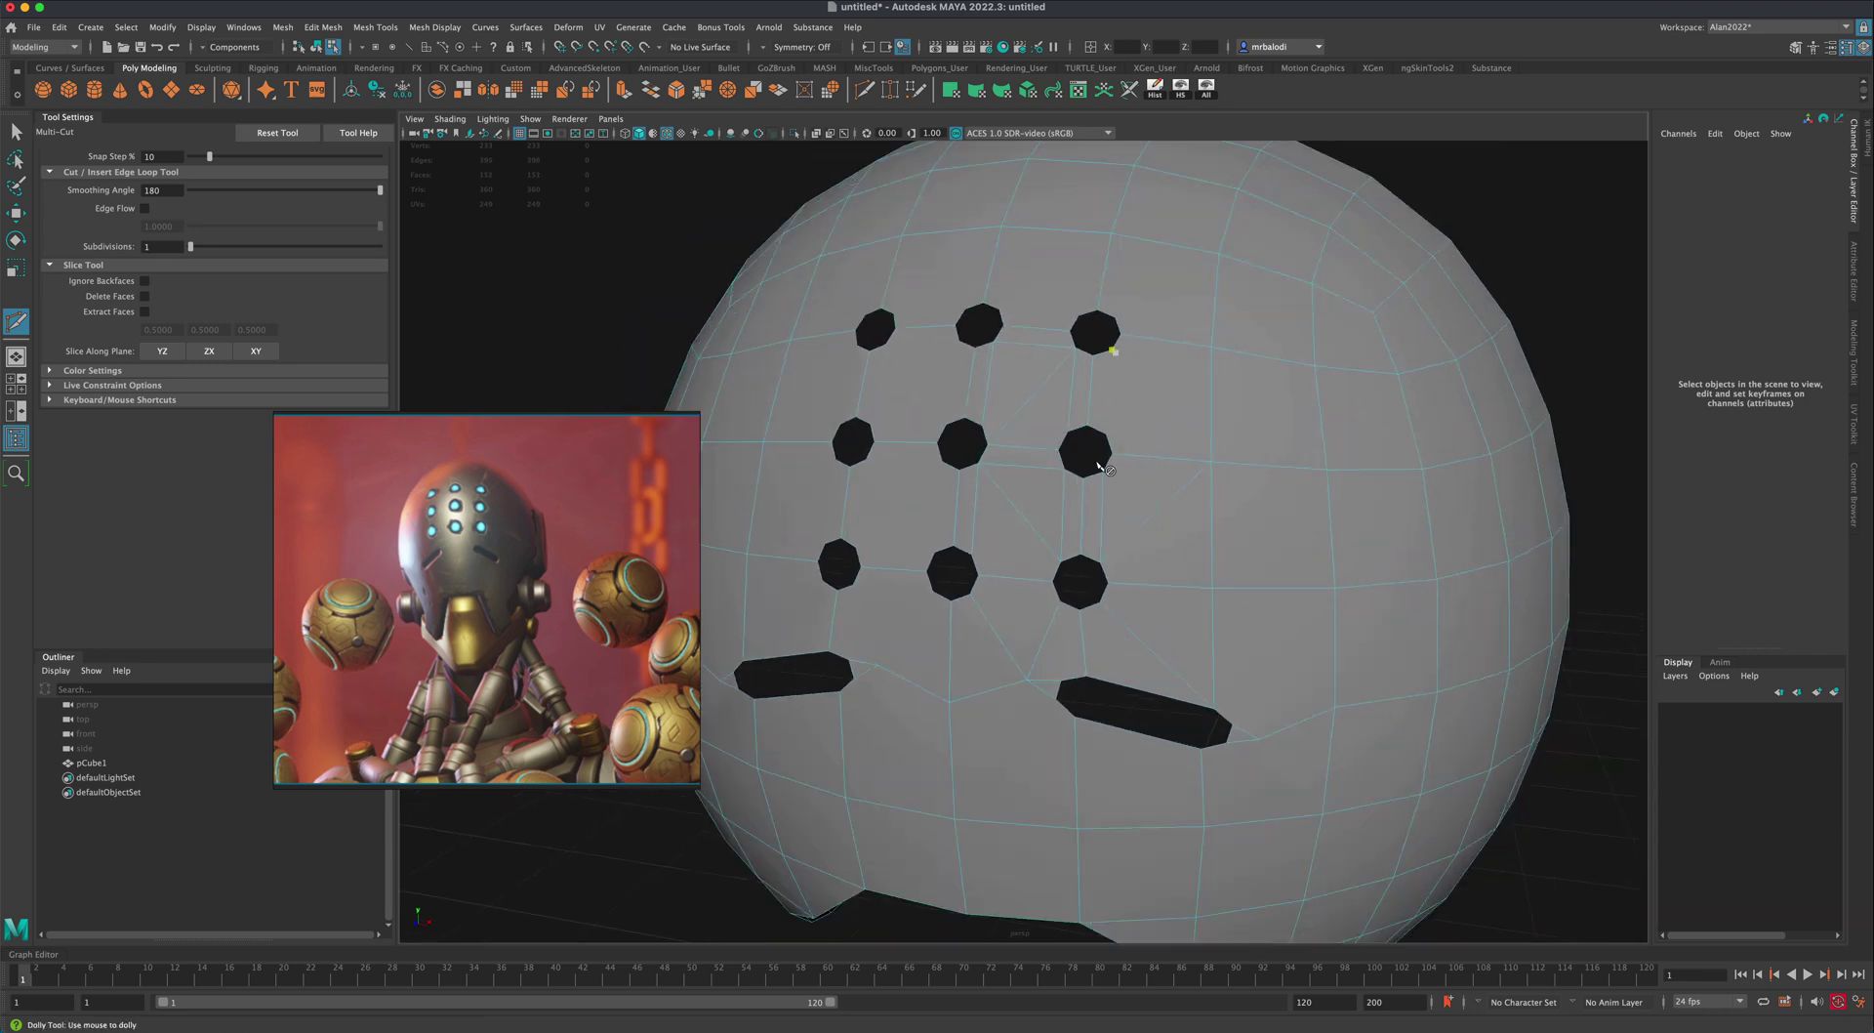
left_click(1207, 458)
key("Return")
key("q")
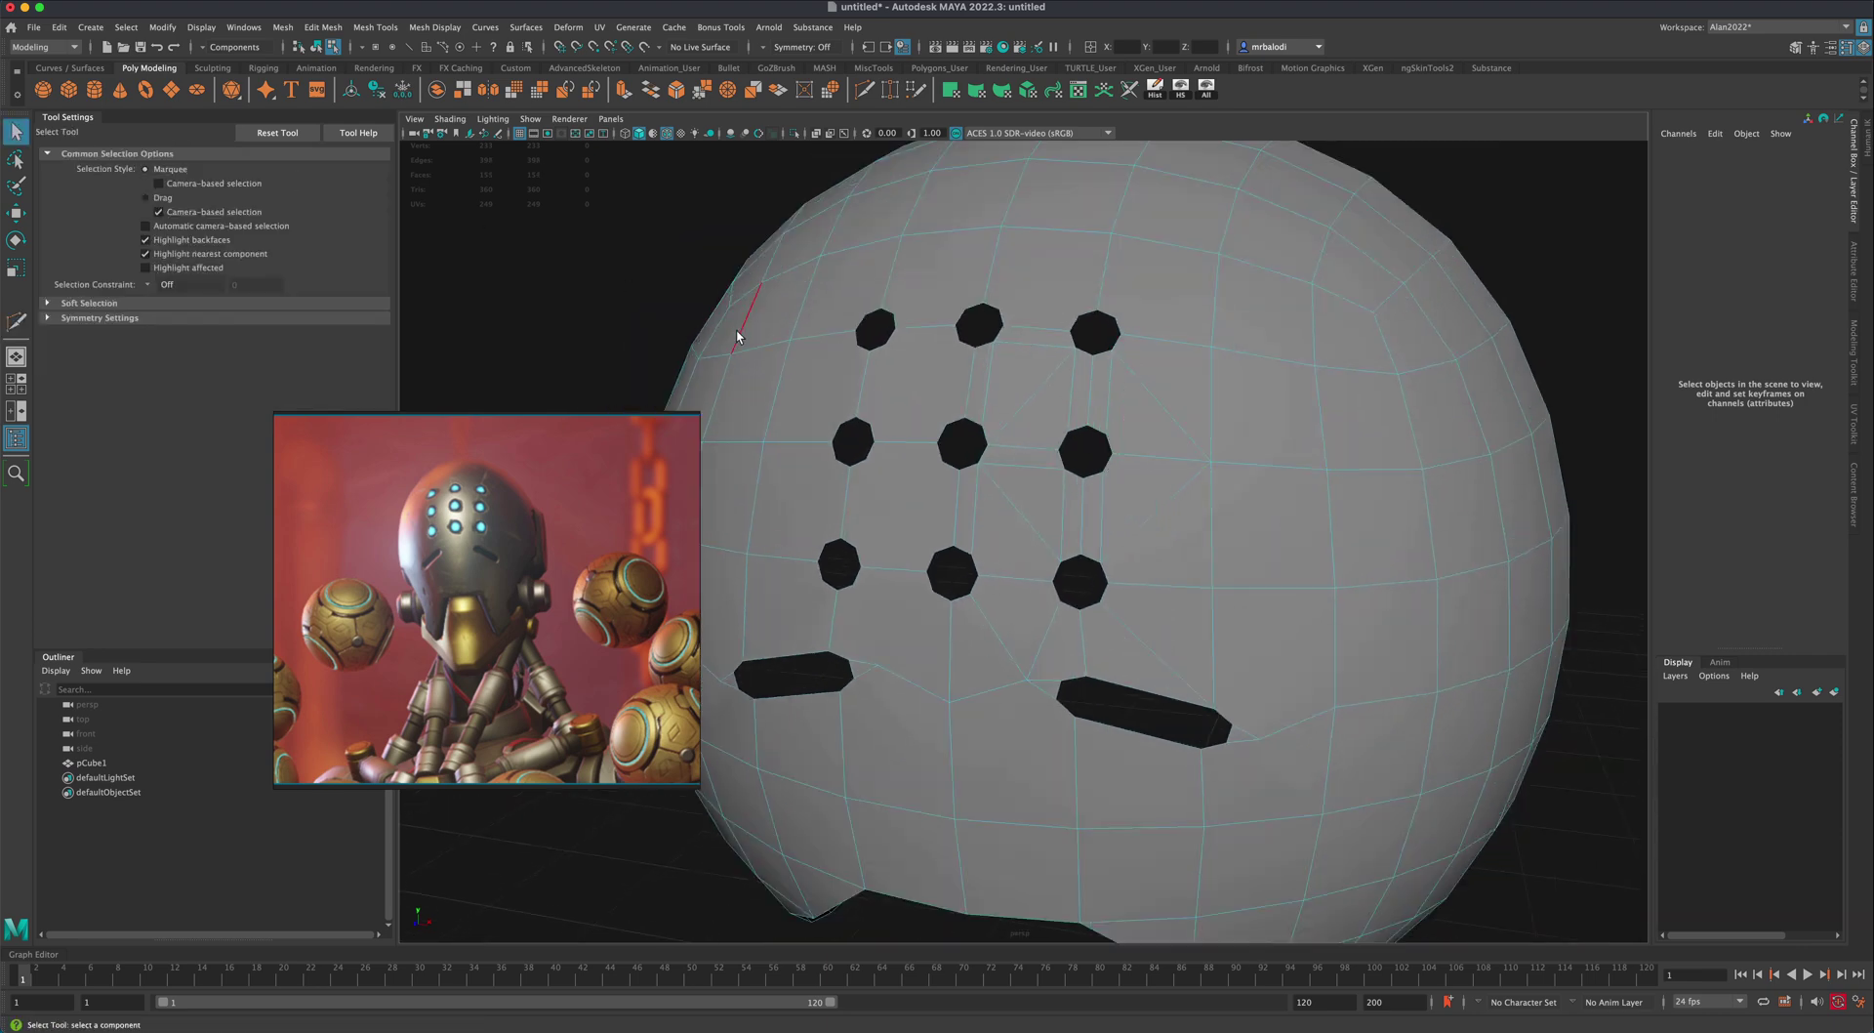
Step: Select all faces on the half of the mask nearer the reference image and delete them, leaving one half
scroll(736, 335, "down", 2)
left_click_drag(736, 335, 847, 283, "alt")
scroll(761, 328, "up", 1)
scroll(798, 297, "up", 1)
left_click_drag(1022, 556, 1133, 547, "alt")
left_click_drag(704, 198, 1096, 887)
right_click_drag(1072, 776, 1071, 659)
left_click_drag(739, 208, 1064, 898)
key("Delete")
left_click_drag(997, 816, 990, 808, "alt")
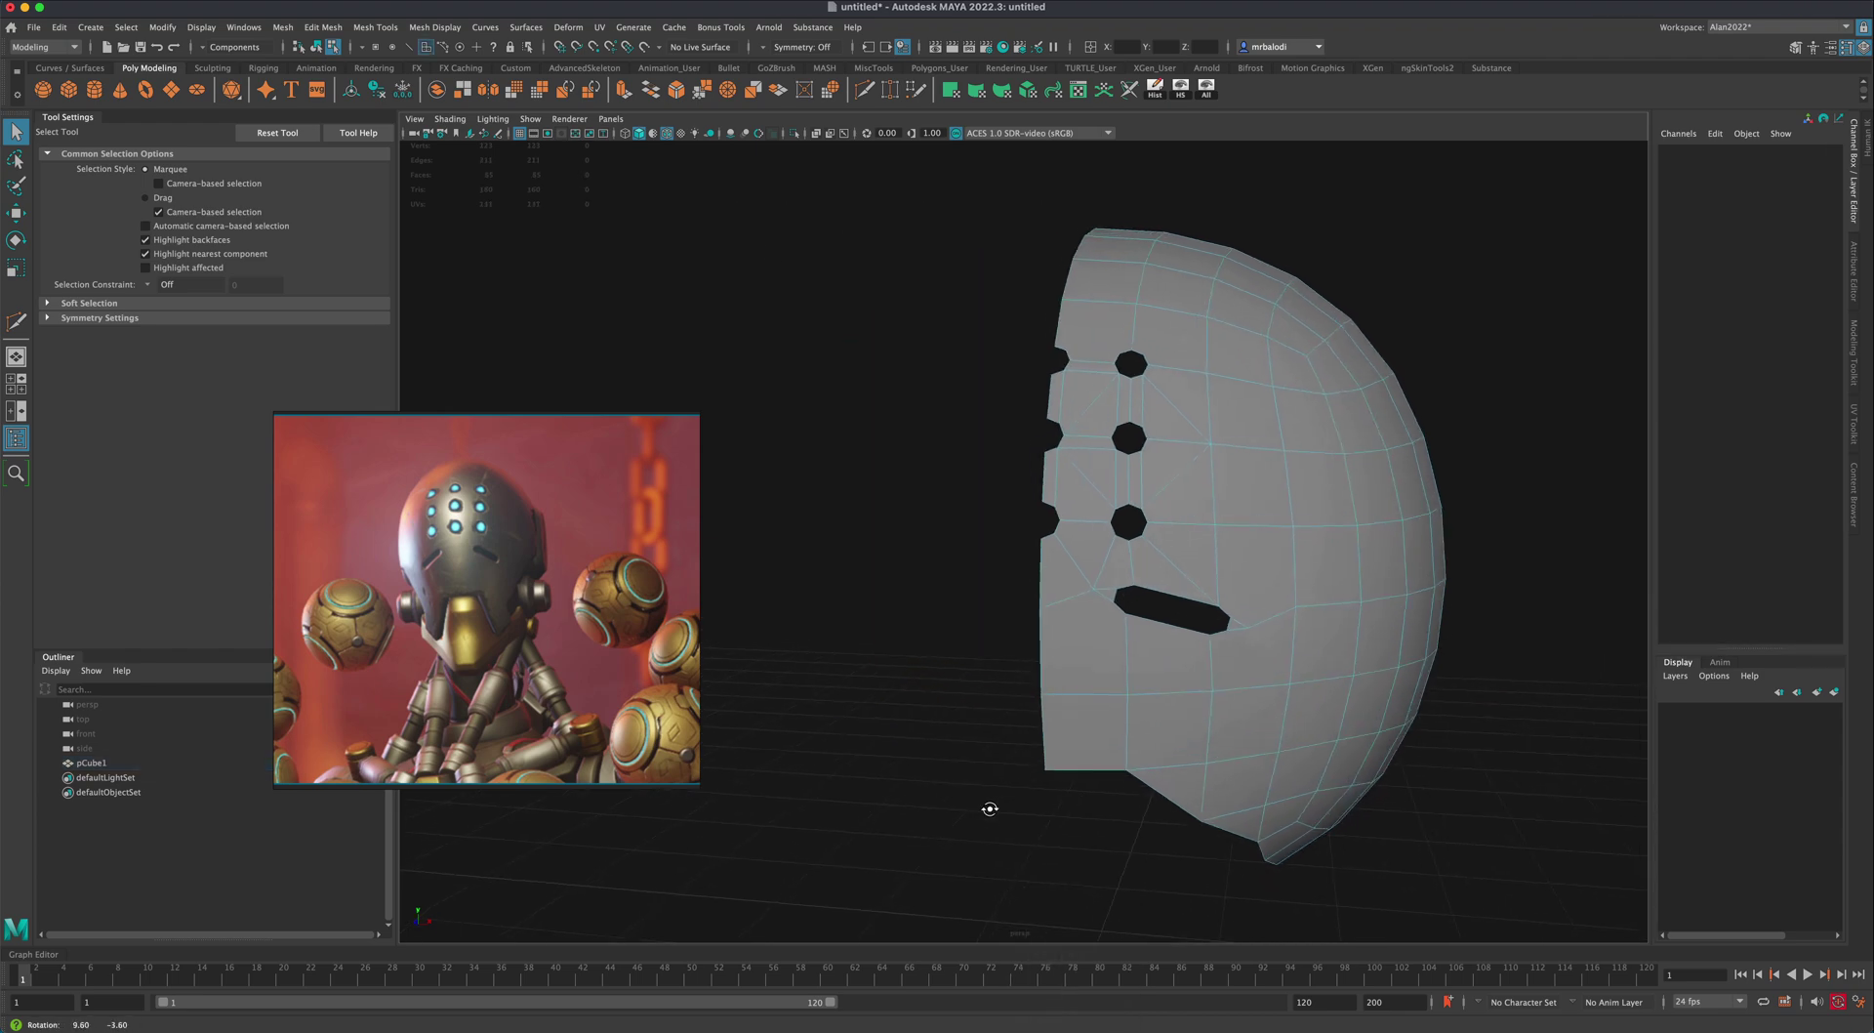
Step: Cut a diagonal Multi-Cut edge from the top complete hole's upper inner corner to the centre border vertex above the top half-hole
scroll(895, 812, "up", 2)
left_click_drag(857, 777, 871, 781, "alt")
middle_click_drag(894, 759, 889, 768, "alt")
scroll(929, 734, "up", 1)
scroll(1033, 468, "down", 1)
left_click_drag(1031, 481, 1023, 496, "alt")
scroll(920, 465, "up", 2)
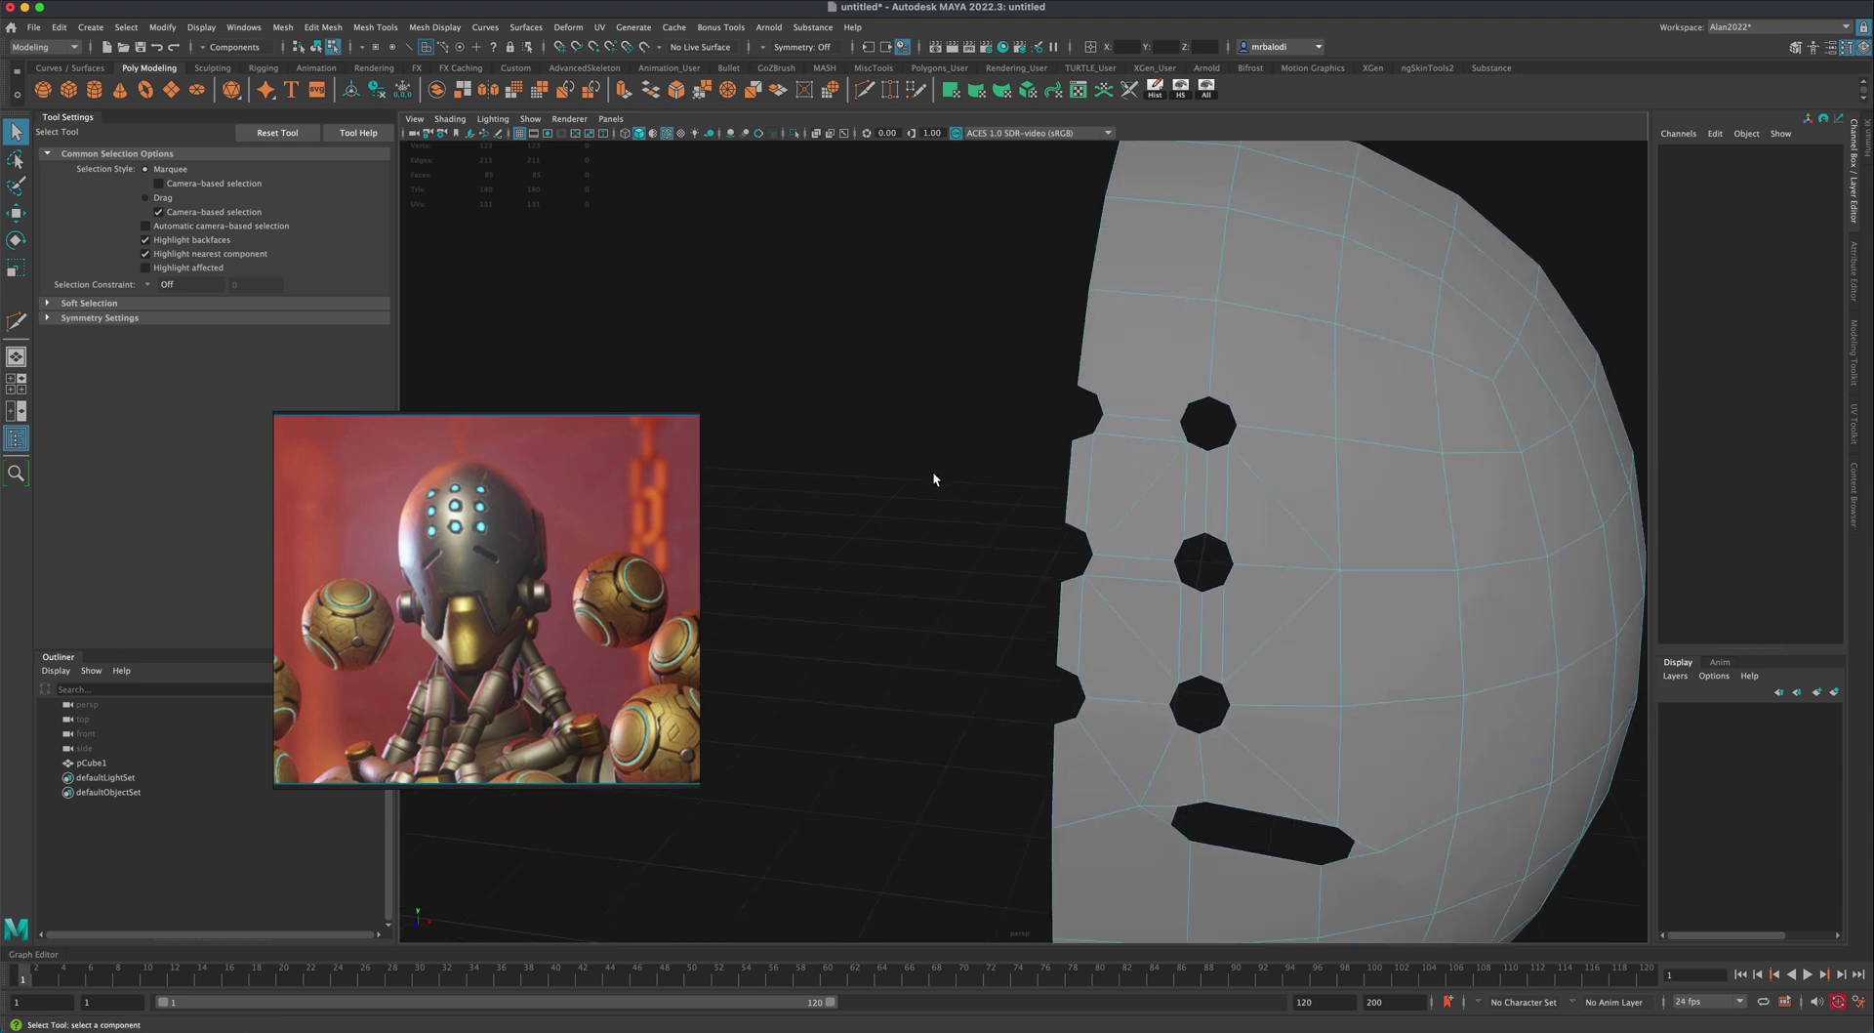
middle_click_drag(920, 465, 858, 533, "alt")
key("ctrl+shift+x")
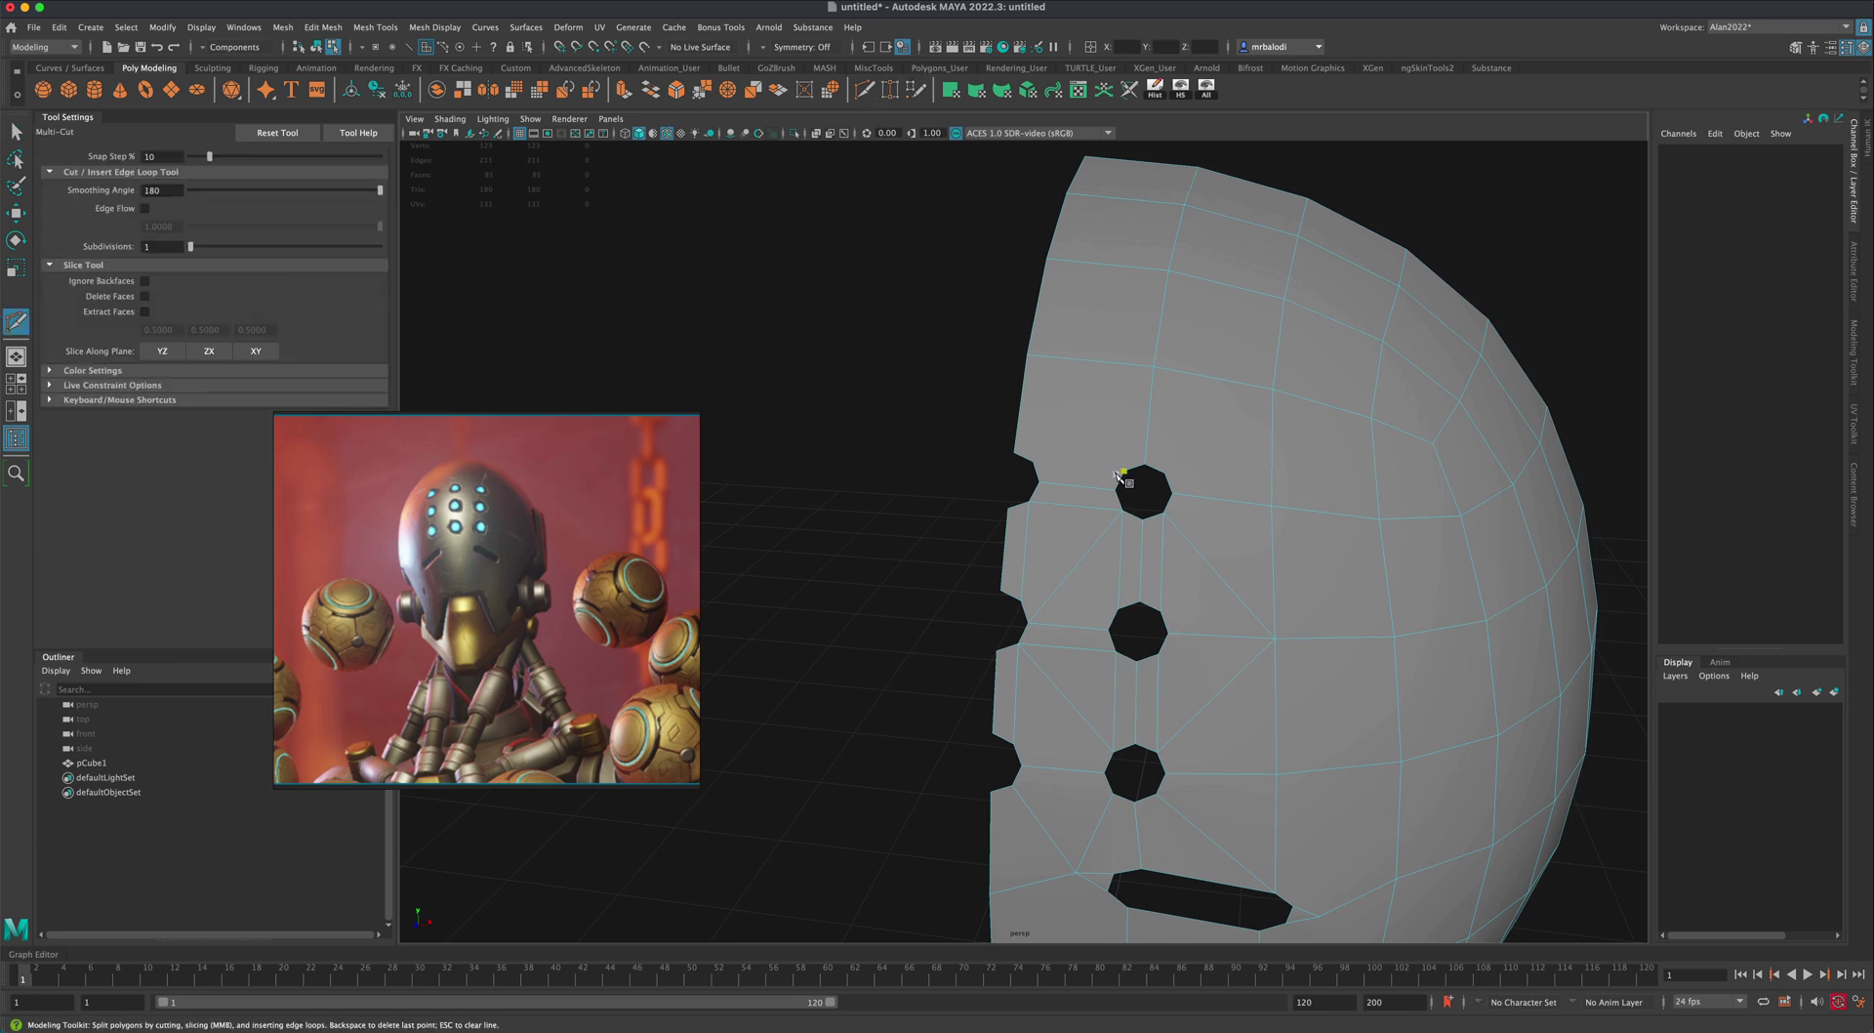
left_click(1124, 473)
left_click(1027, 355)
right_click(975, 450)
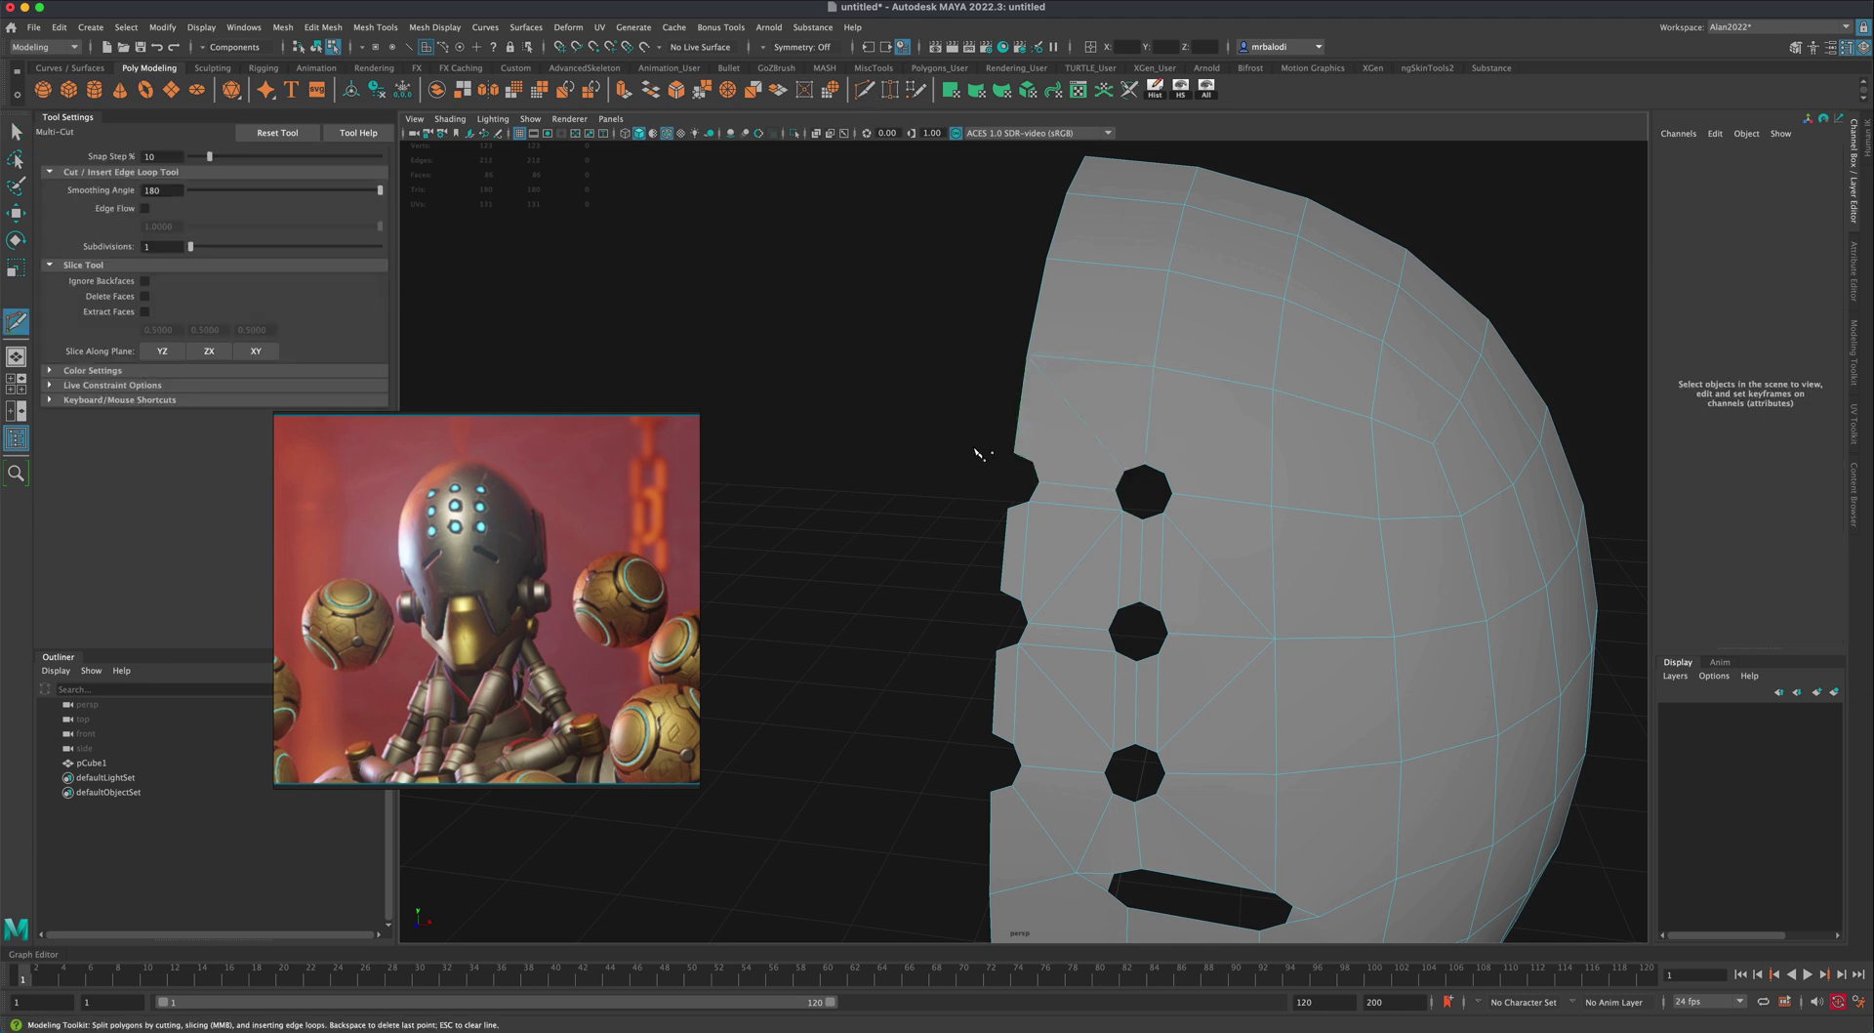
Step: Connect the top half-hole's upper corner to the upper inner corner of the neighbouring top hole with an edge
left_click(1033, 464)
left_click(1124, 473)
right_click_drag(892, 510, 866, 530, "alt")
middle_click_drag(866, 530, 870, 469, "alt")
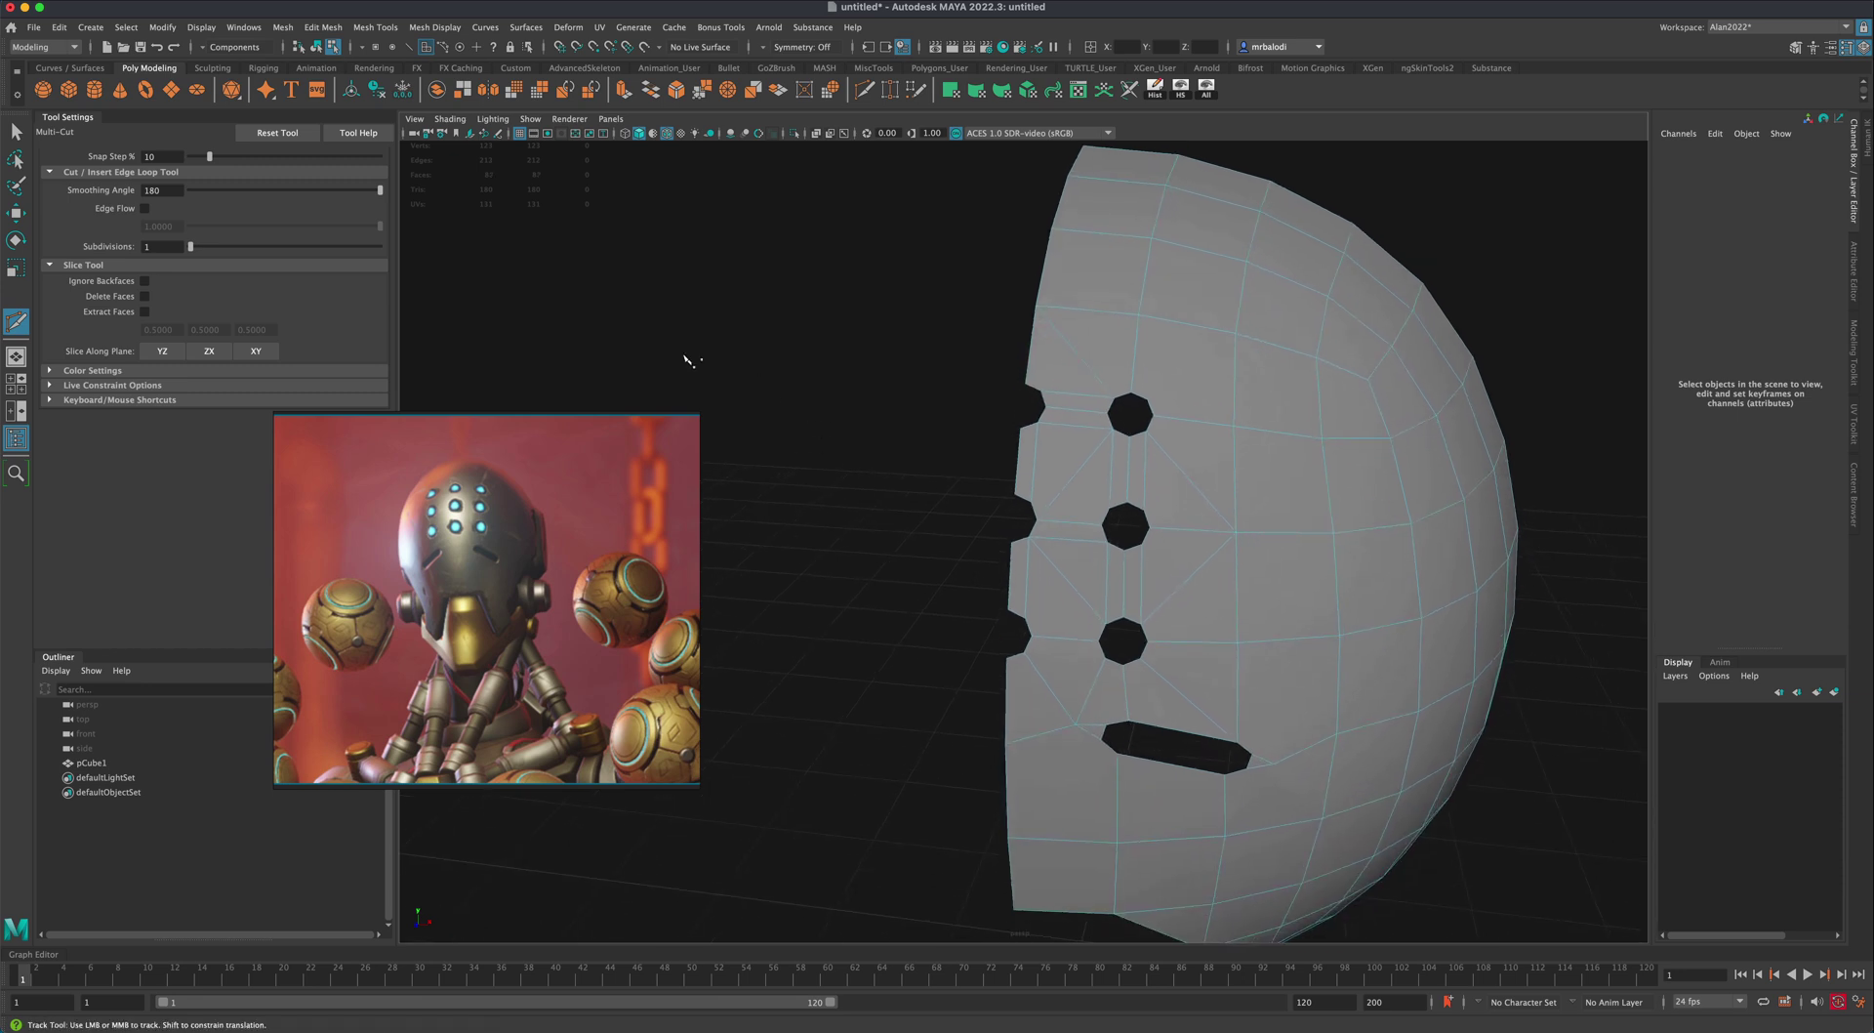
Step: Return to object mode, select the mask half and open the options for mesh Cleanup
key("q")
mouse_move(1170, 488)
right_mouse_down()
mouse_move(1197, 480)
mouse_move(1149, 474)
right_mouse_up()
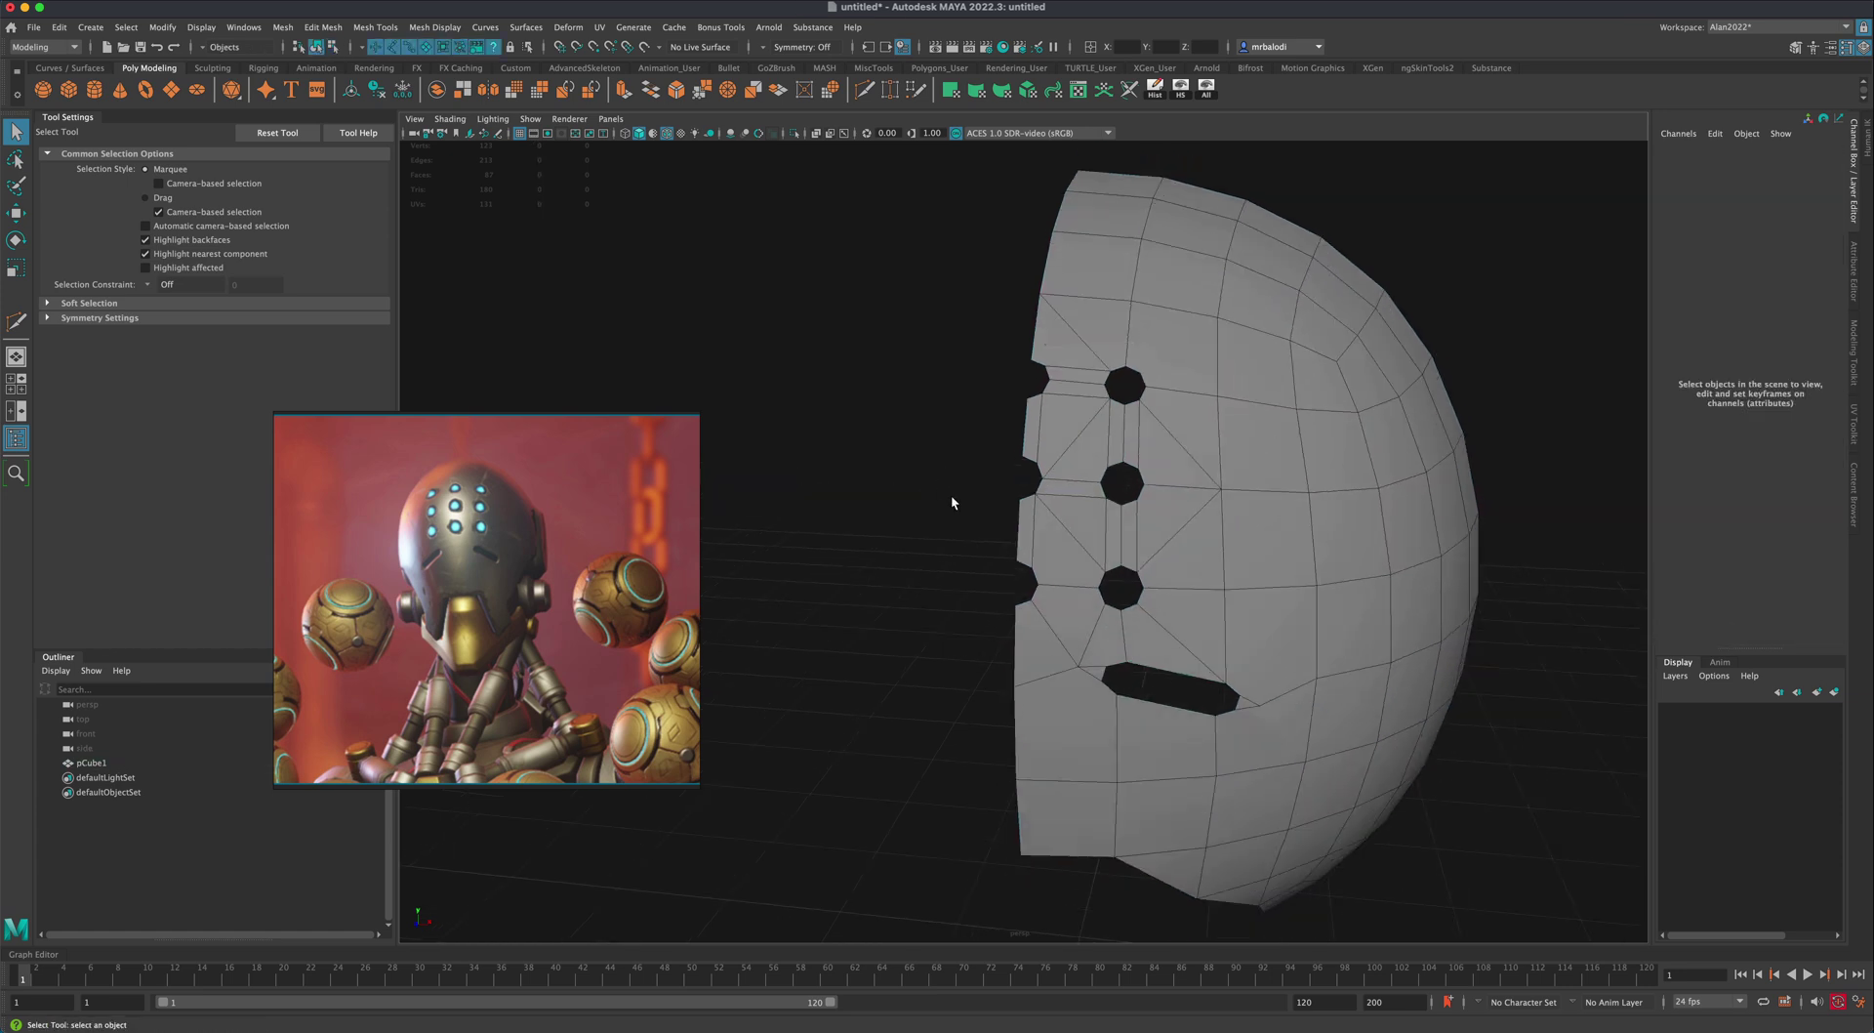
left_click(1040, 535)
left_click_drag(1041, 535, 1015, 344, "alt")
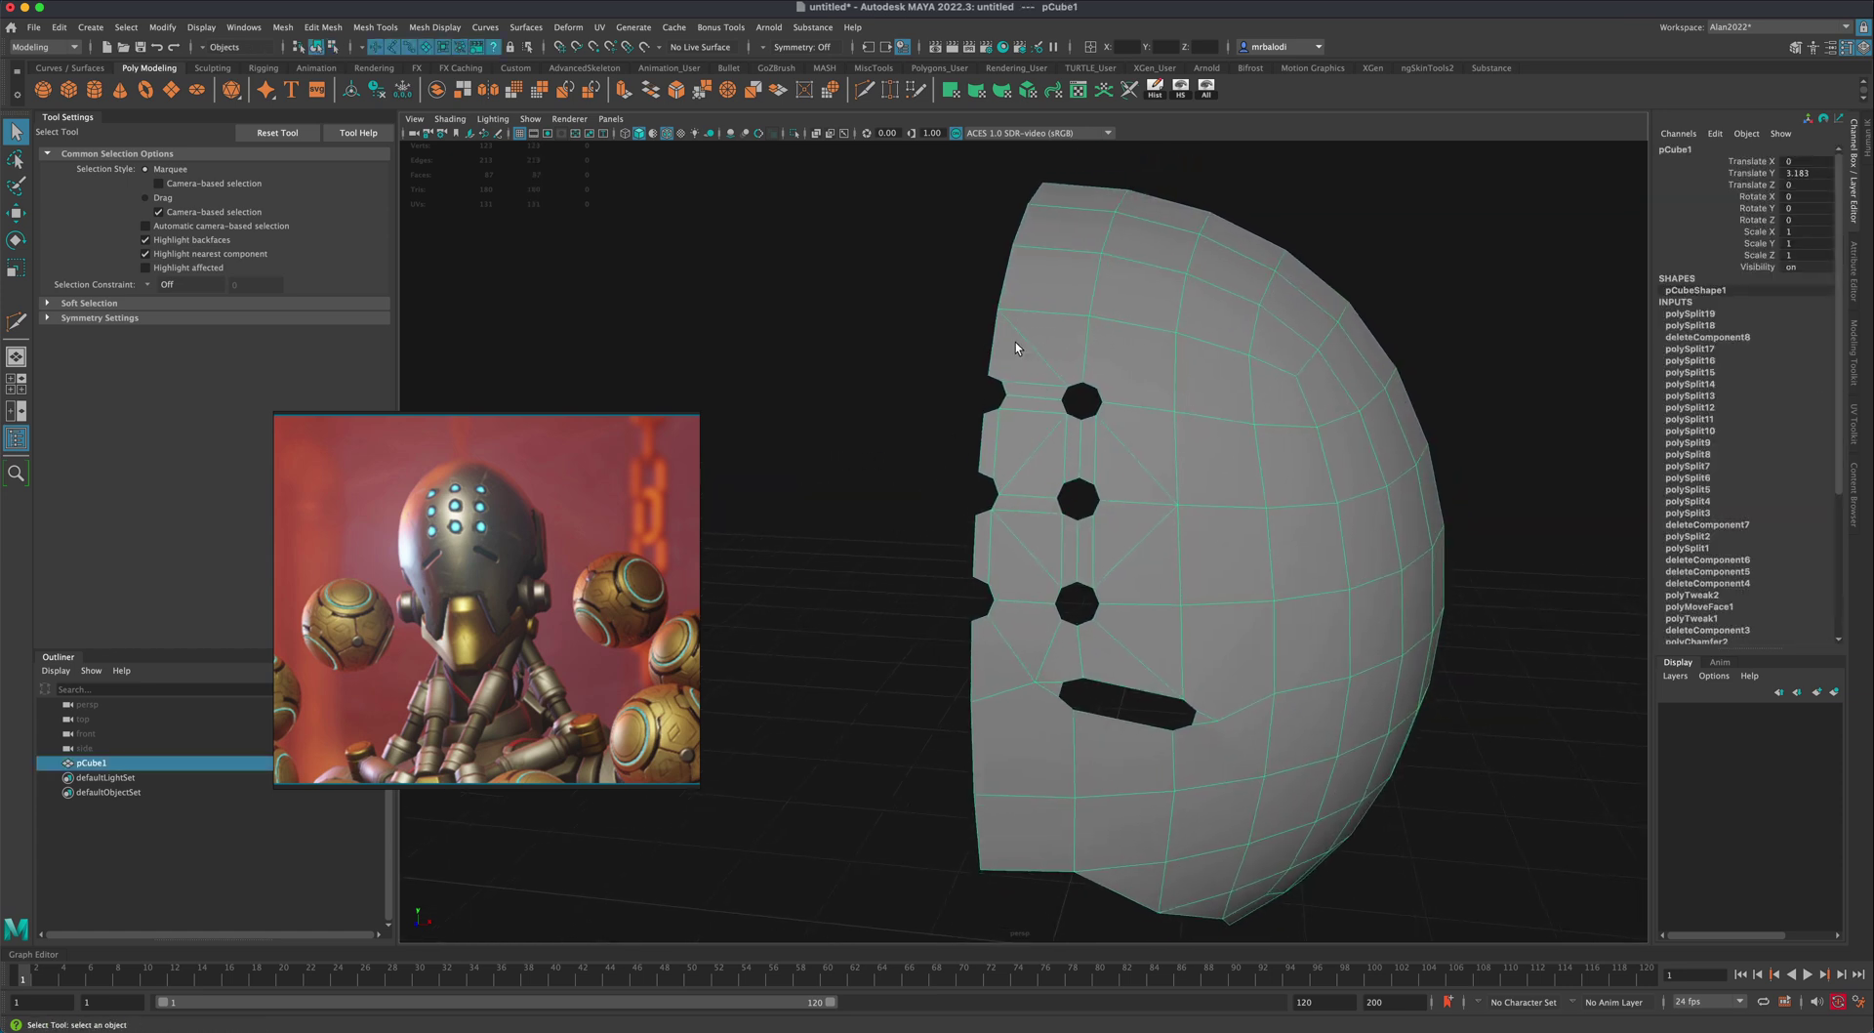
left_click(282, 27)
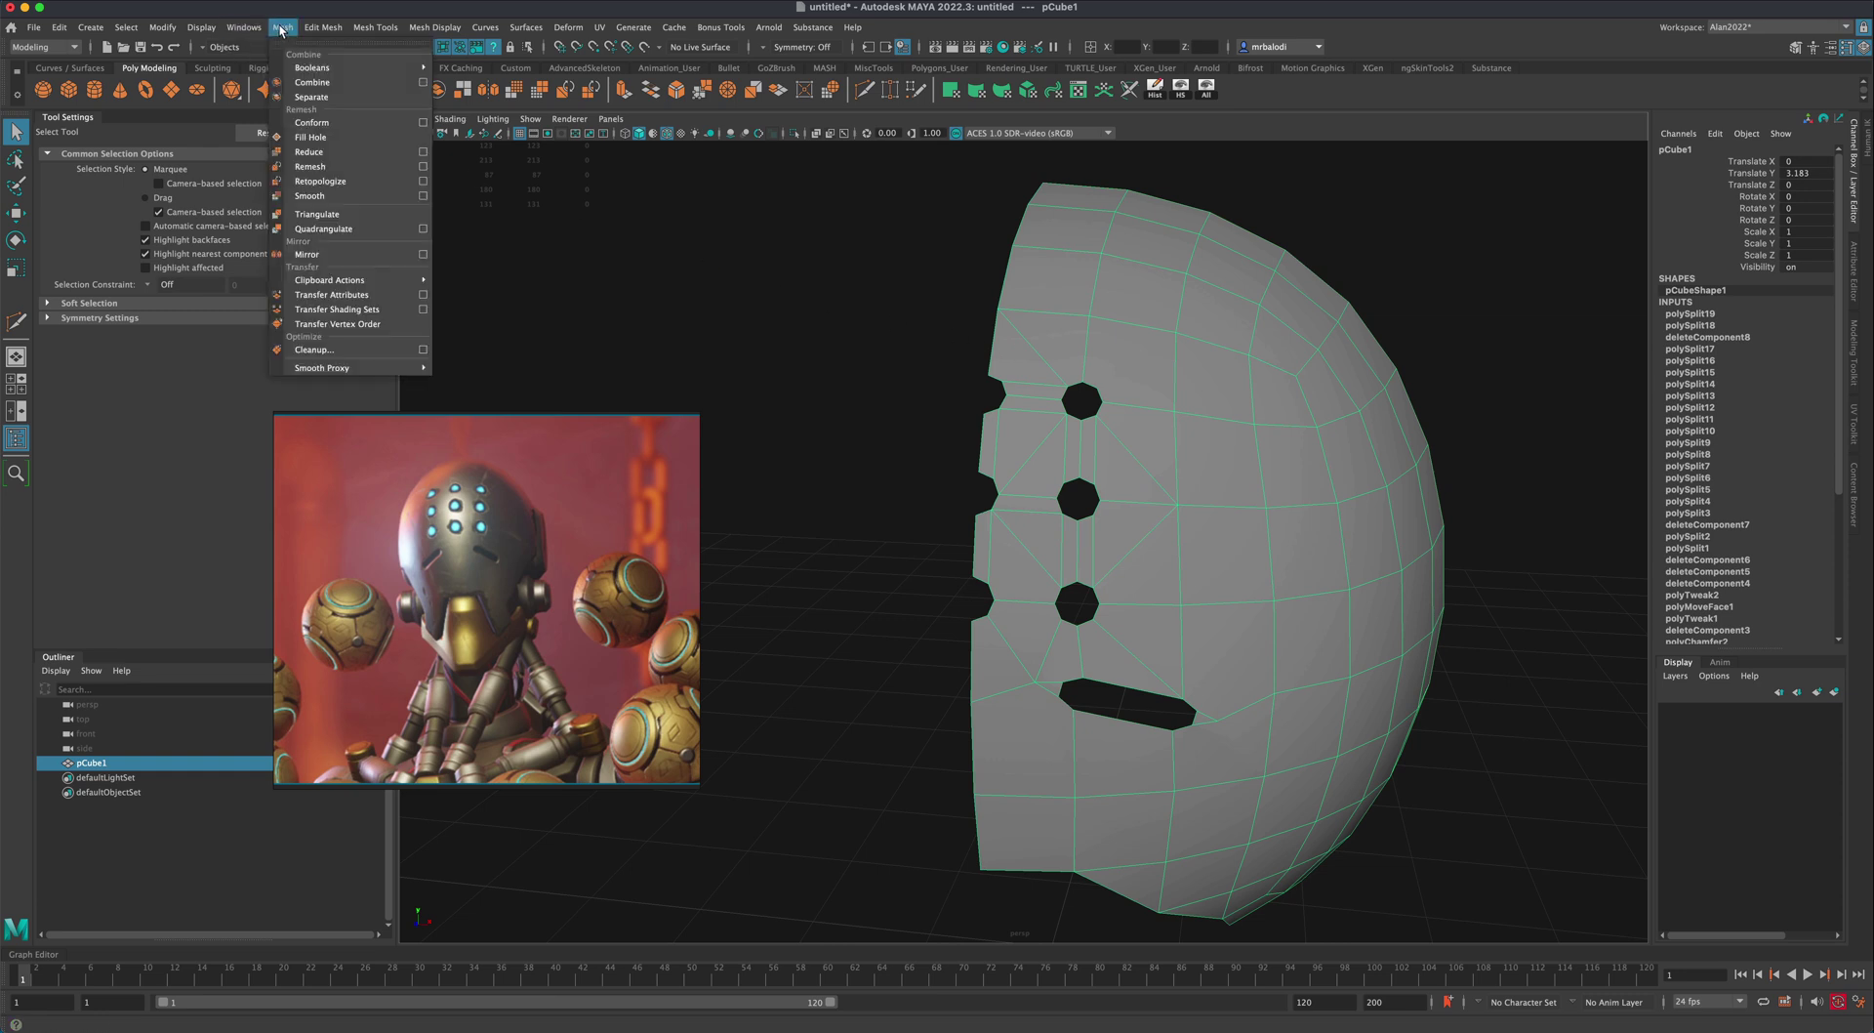
left_click(423, 352)
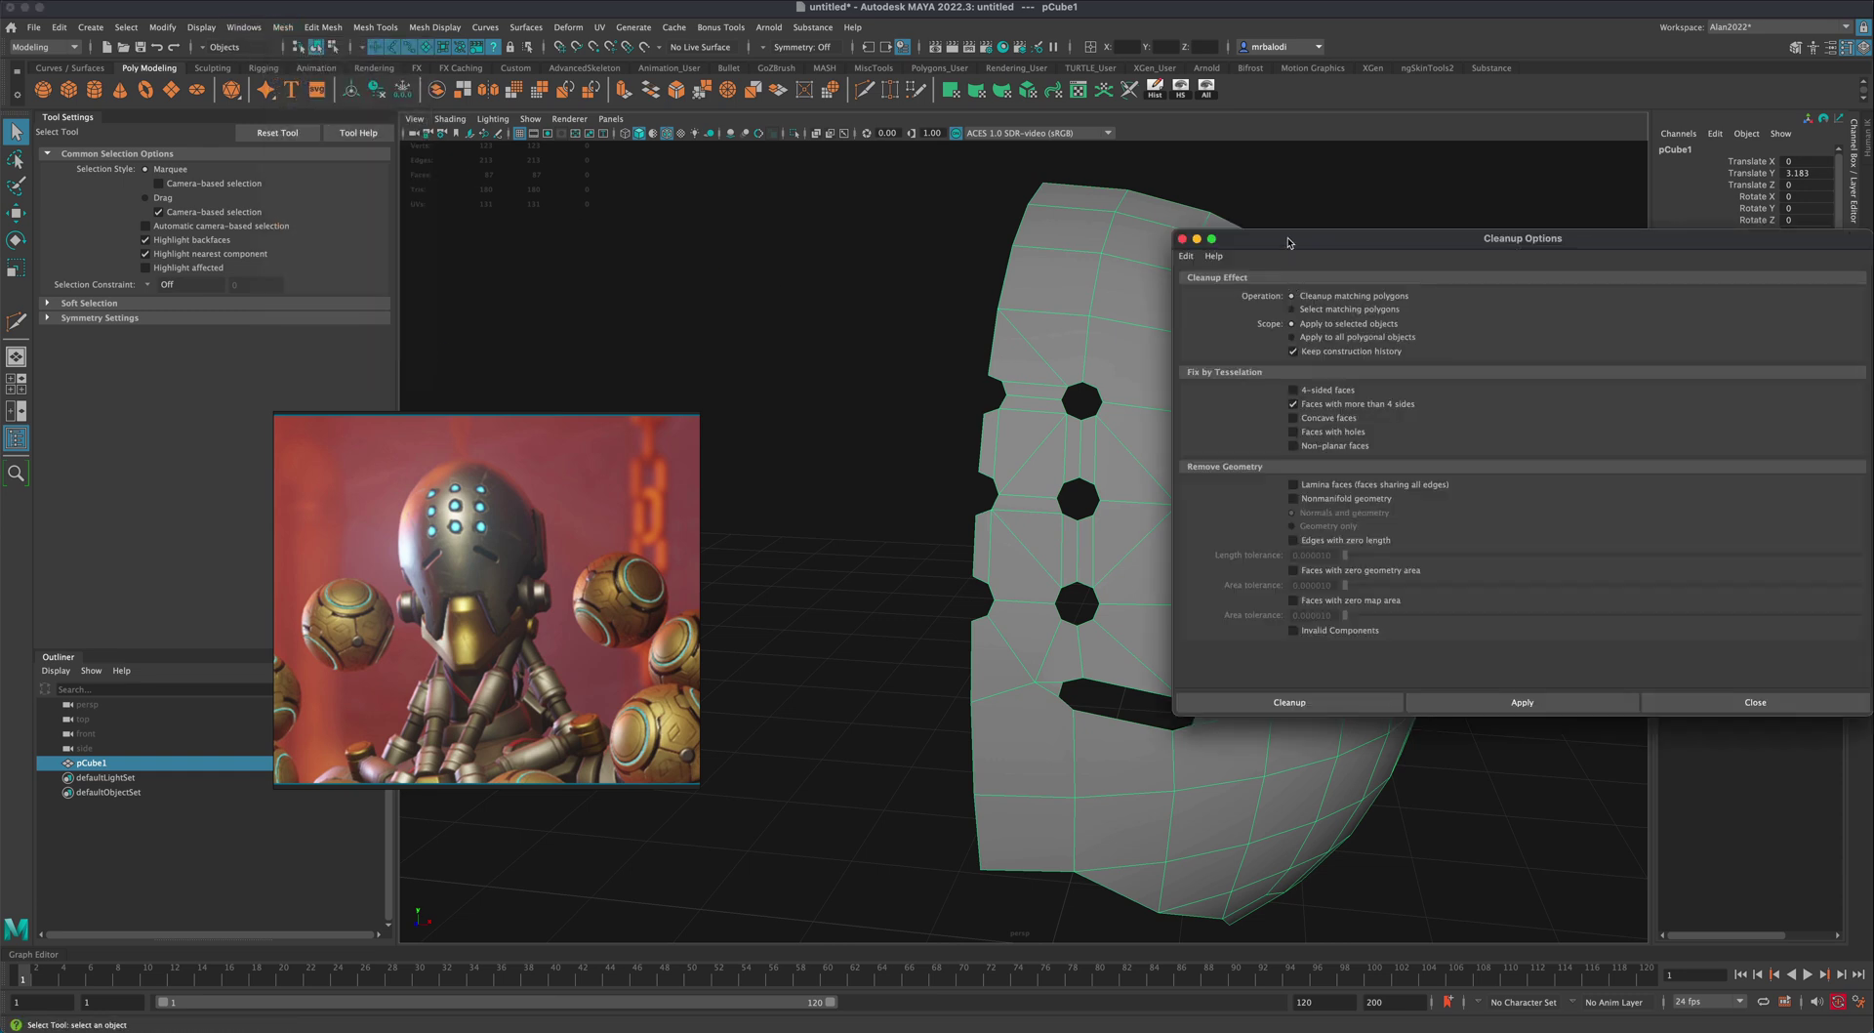
left_click_drag(1286, 240, 924, 188)
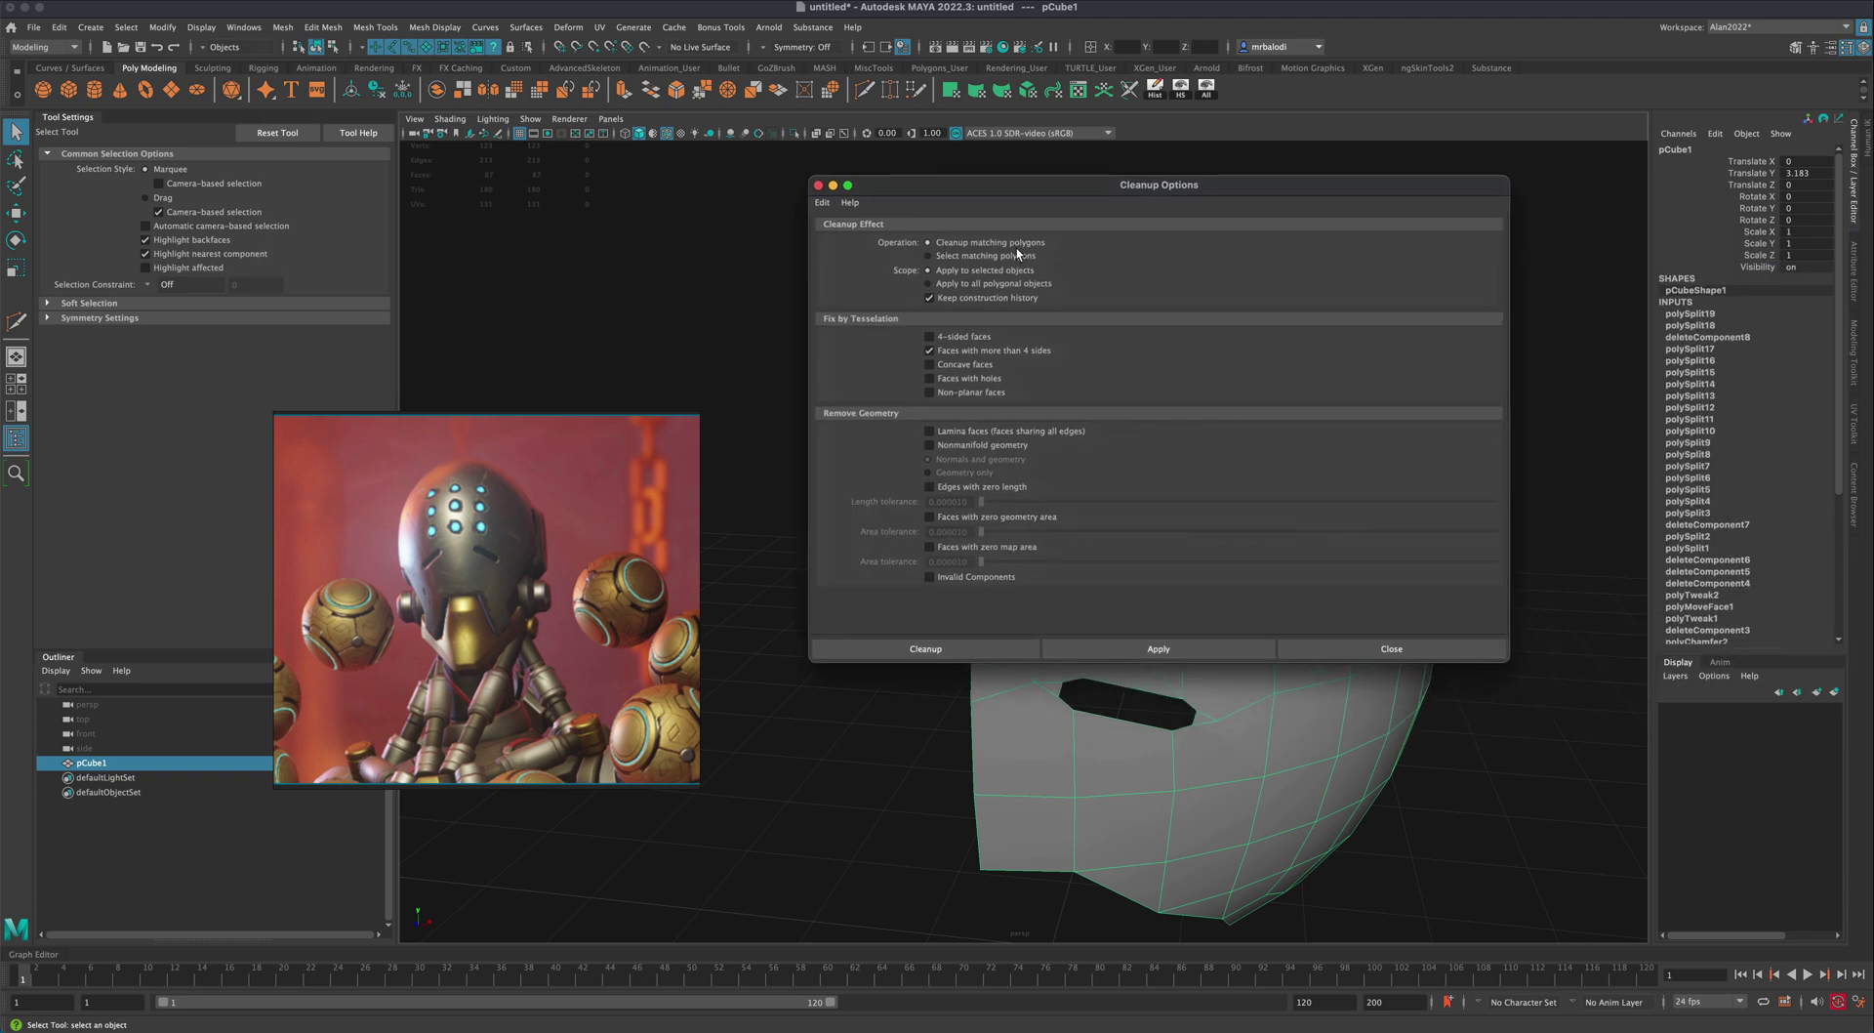
Step: Run Cleanup with Select matching polygons on faces with more than 4 sides and inspect the selected faces
left_click(938, 258)
left_click_drag(1039, 191, 1004, 184)
left_click(847, 634)
left_click_drag(812, 442, 798, 470, "alt")
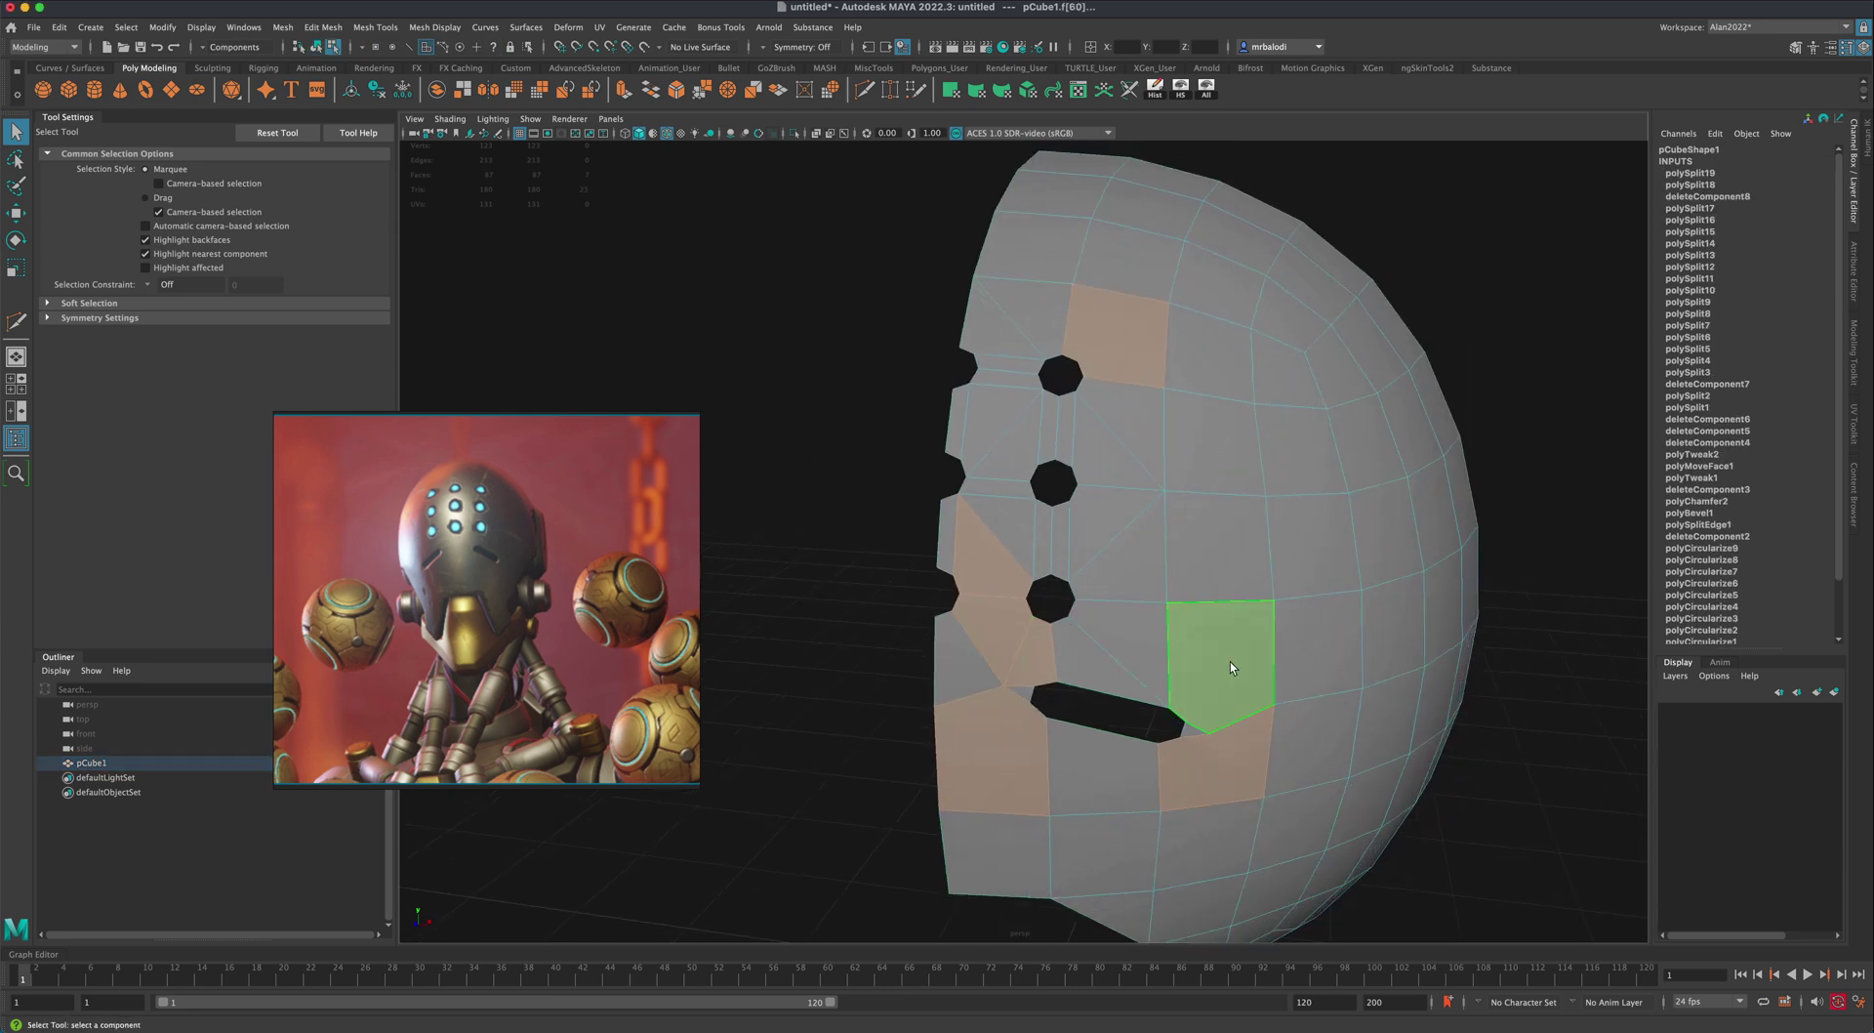
mouse_move(829, 583)
middle_mouse_down("alt")
mouse_move(843, 569)
mouse_move(829, 573)
middle_mouse_up("alt")
left_click_drag(798, 495, 783, 506, "alt")
middle_click_drag(782, 489, 779, 515, "alt")
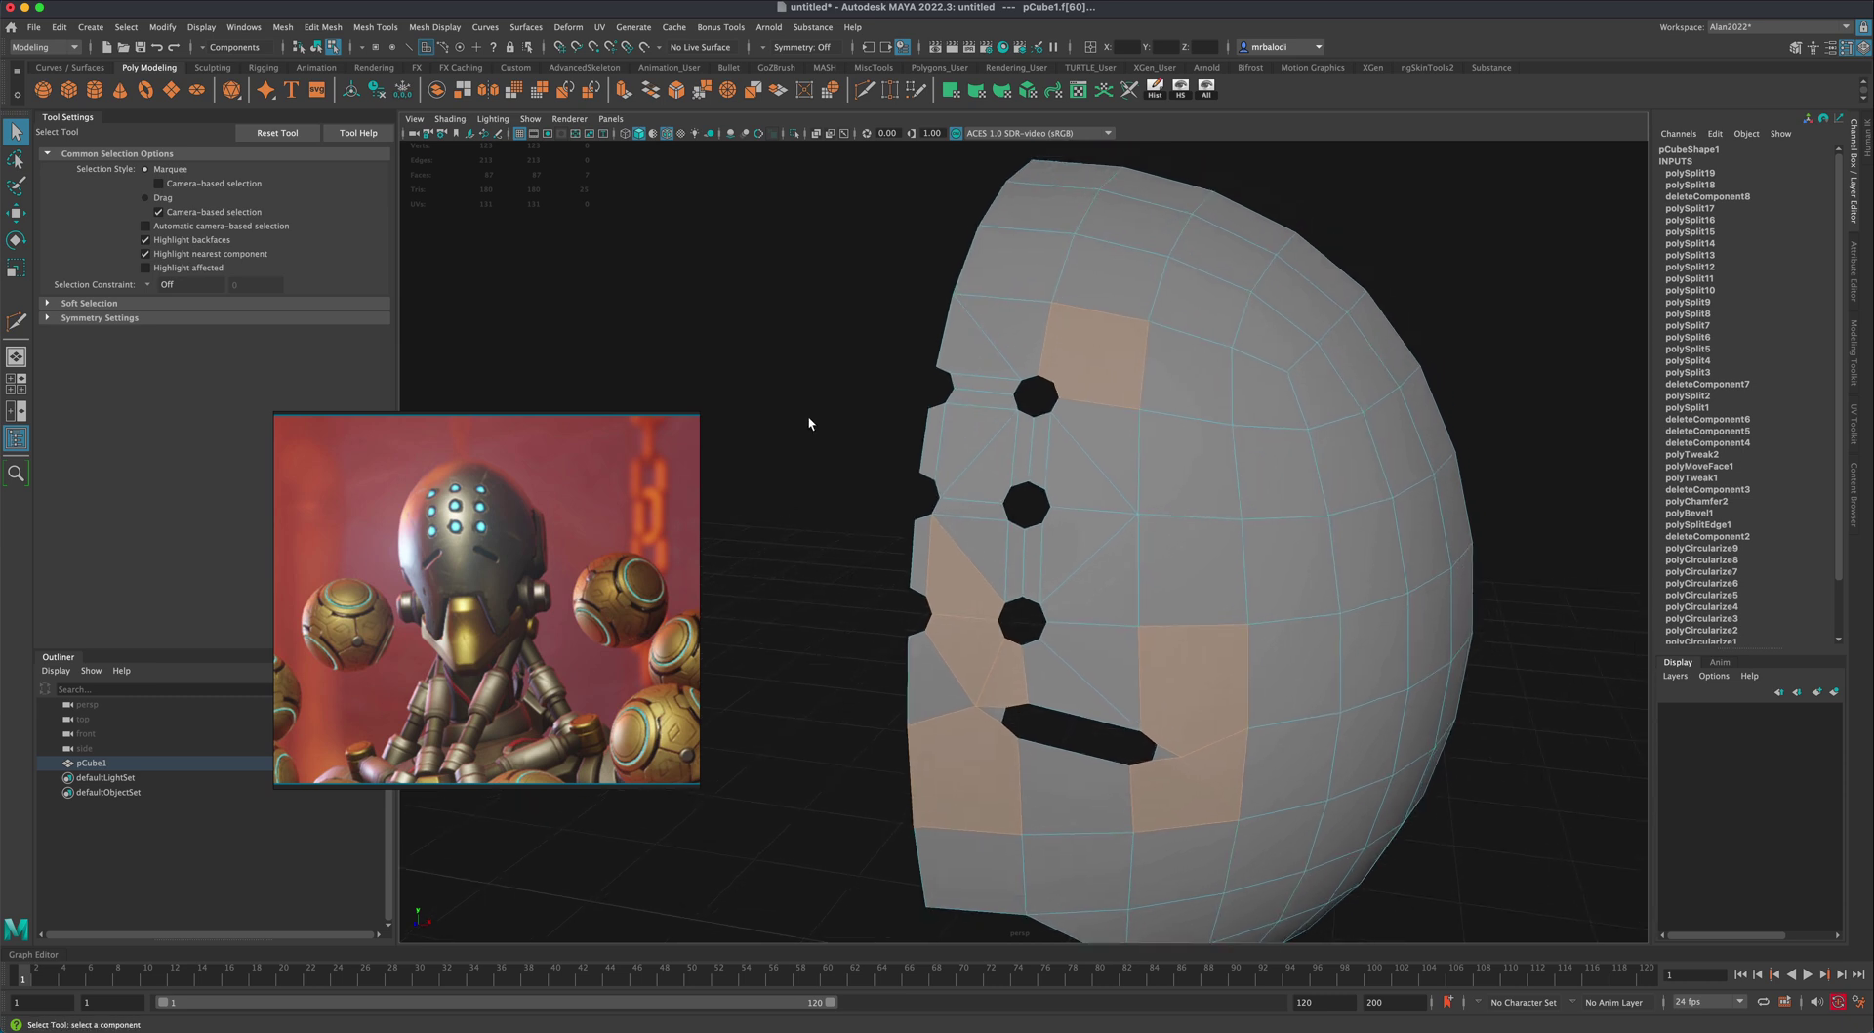
Step: Clear the selection and cut a diagonal Multi-Cut edge from the top hole's upper outer corner to the grid vertex above it
left_click(791, 305)
key("ctrl+shift+x")
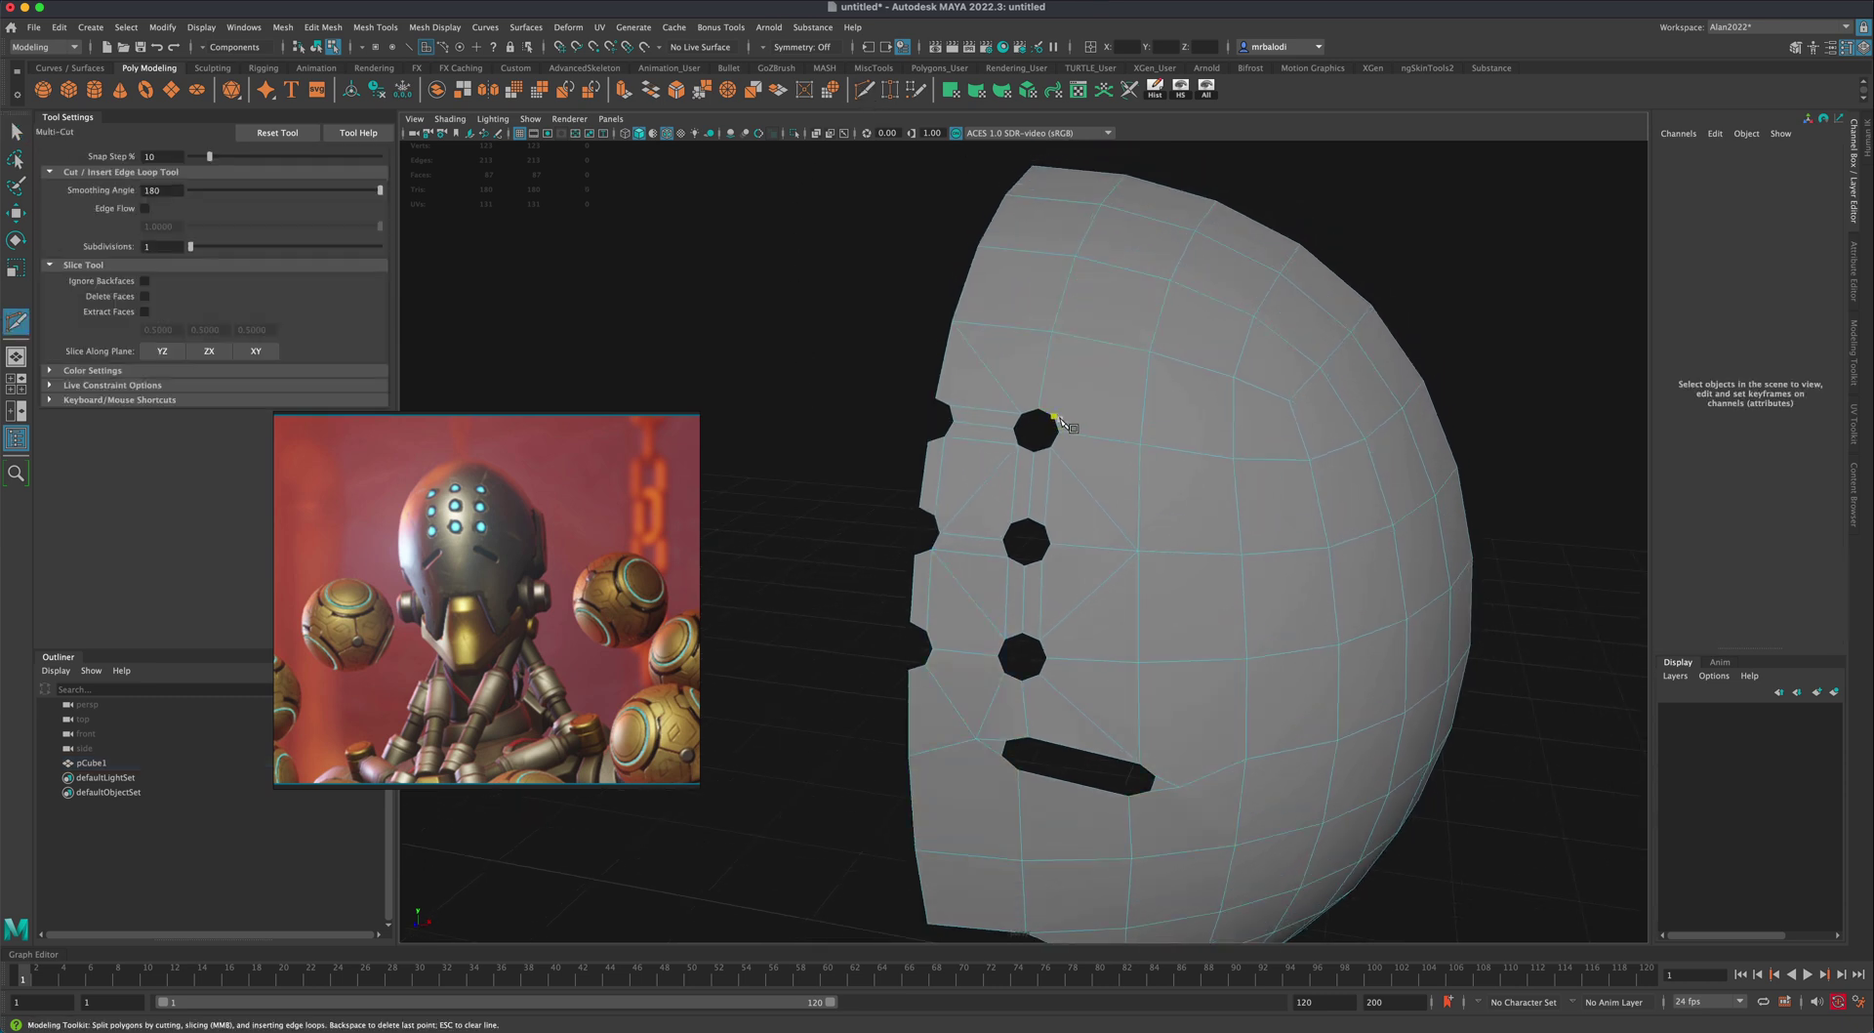
left_click(1054, 417)
left_click(1150, 351)
right_click_drag(777, 361, 1006, 379, "alt")
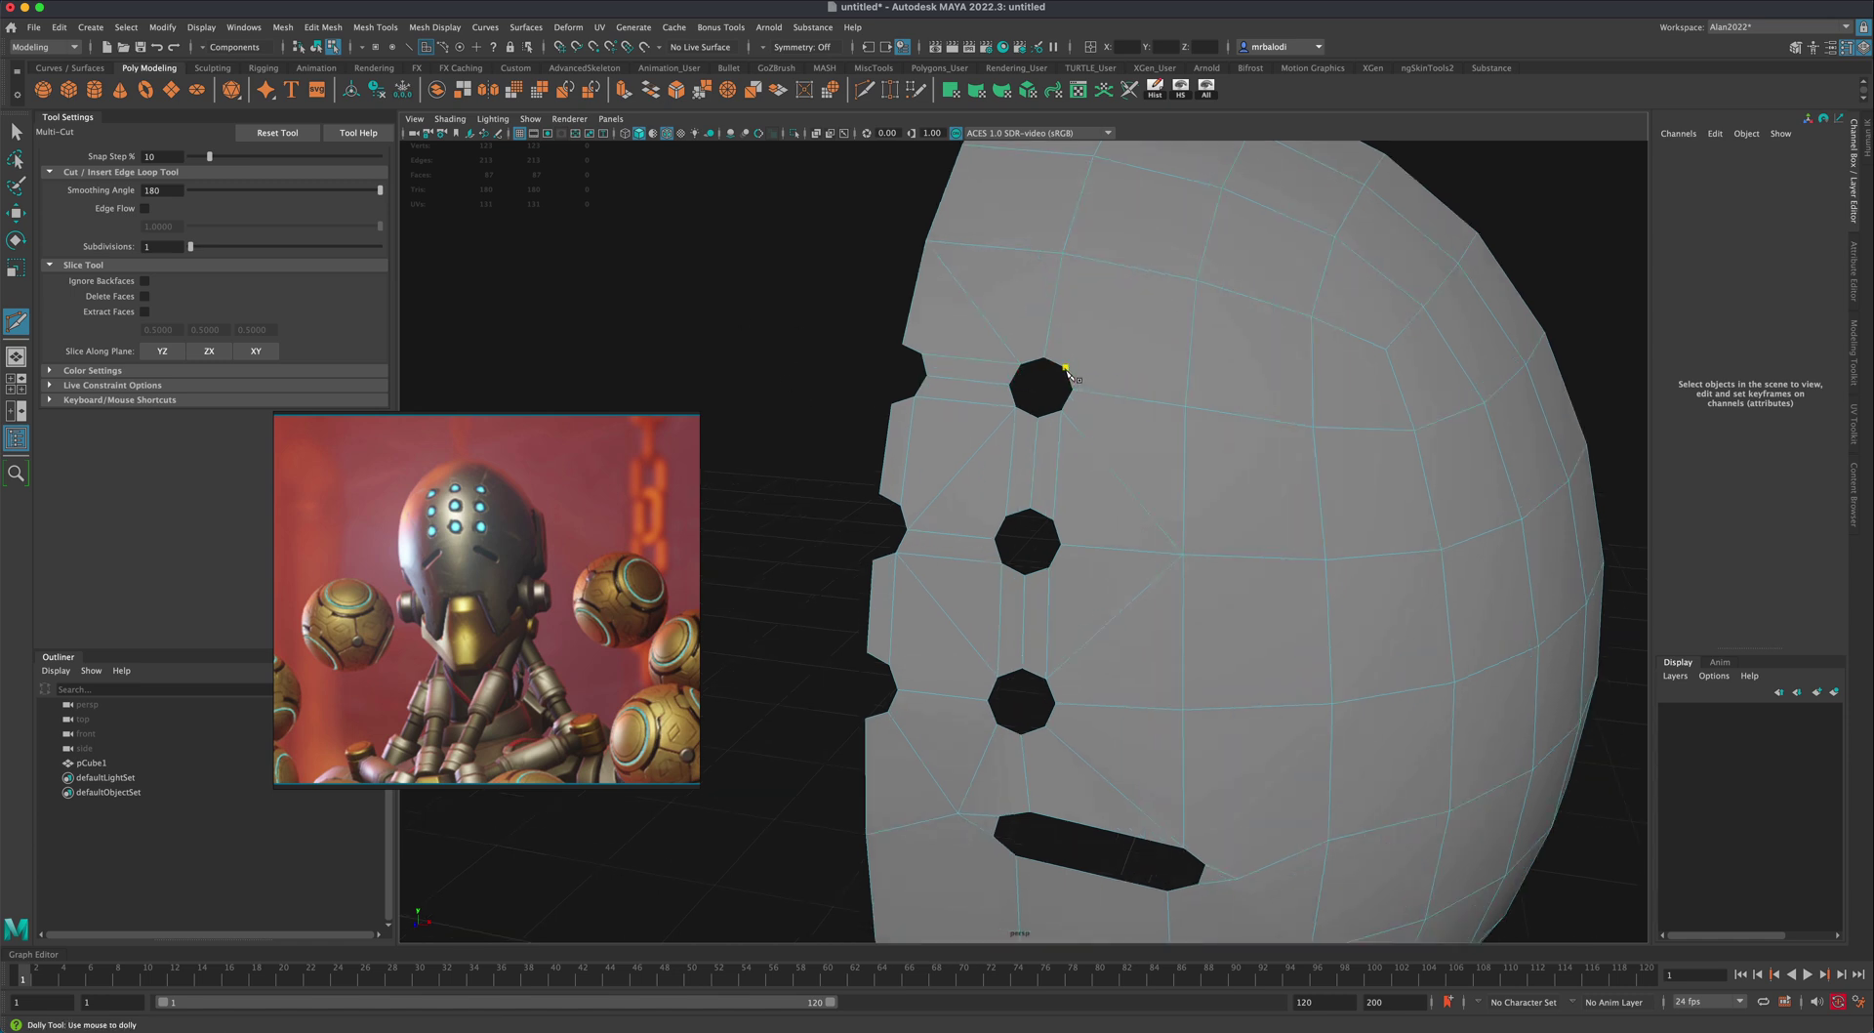
left_click(1065, 367)
left_click(1196, 280)
left_click_drag(722, 293, 719, 326, "alt")
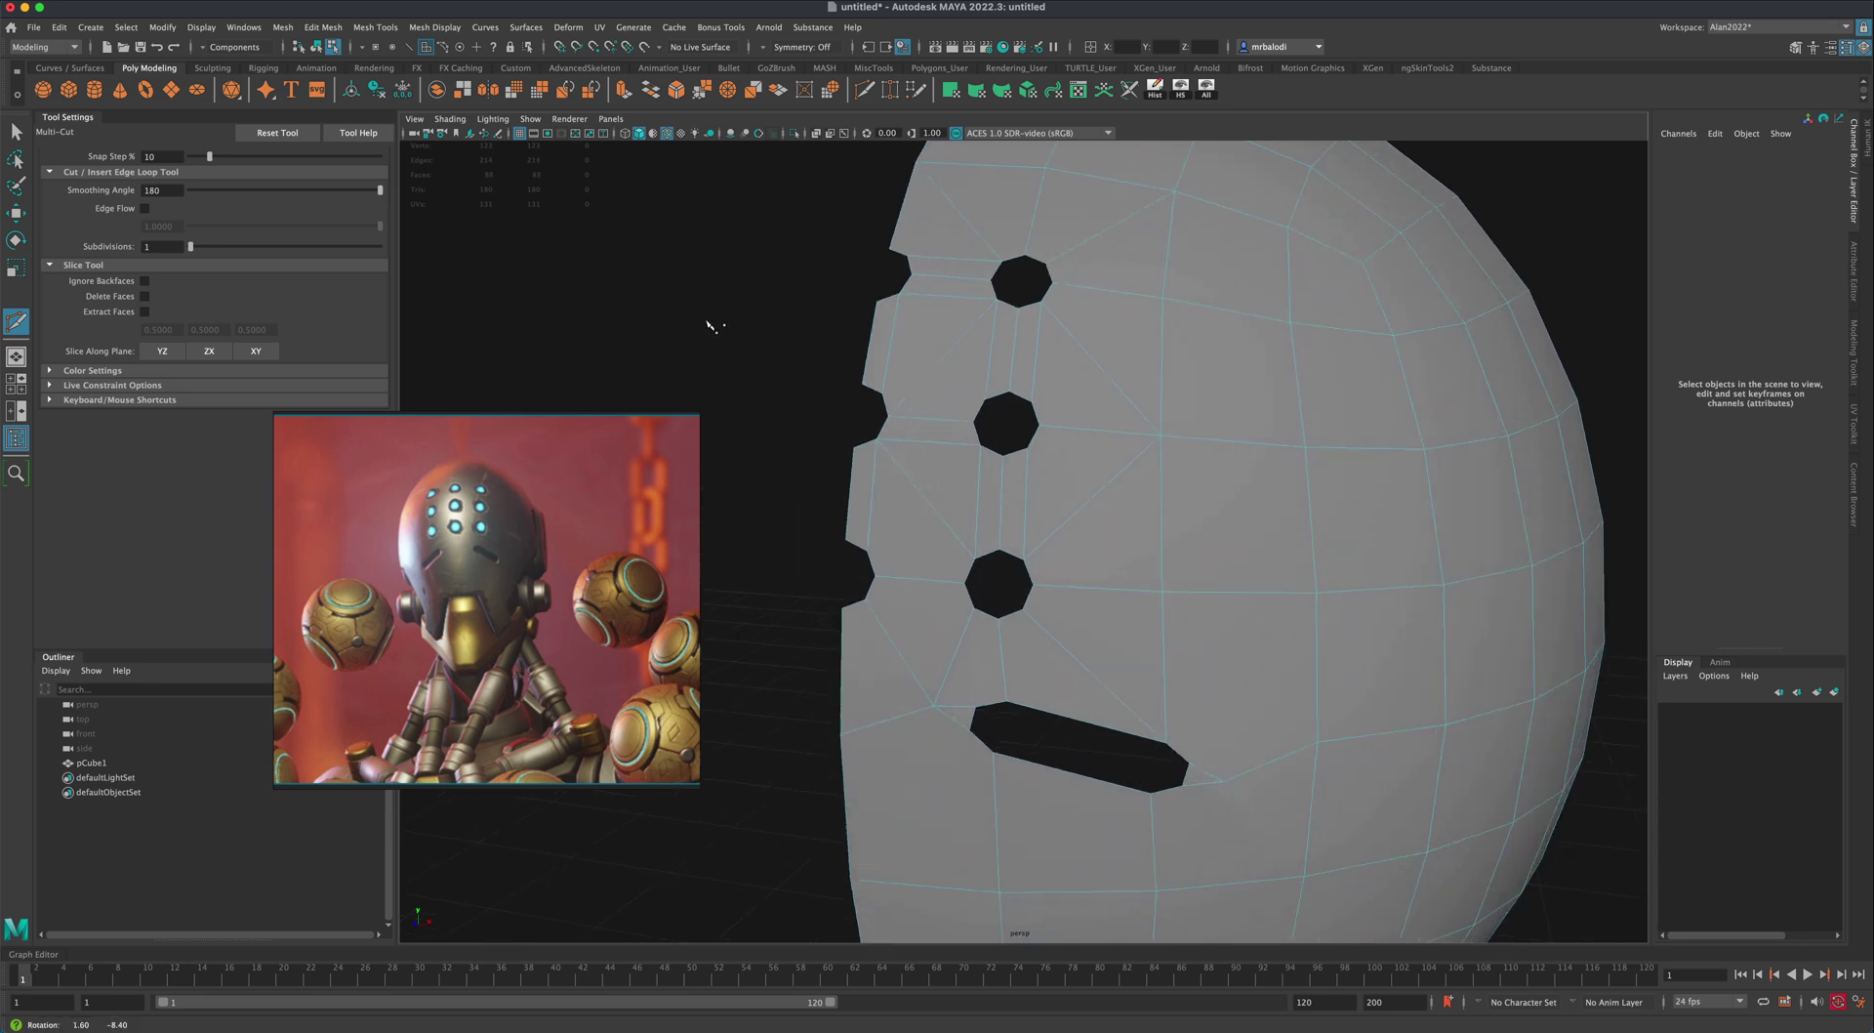
Step: Cut edges from the eye slot's outer tip to the grid vertex above and from its lower inner corner to the centre border vertex below
left_click(1190, 763)
left_click(1315, 592)
left_click(850, 879)
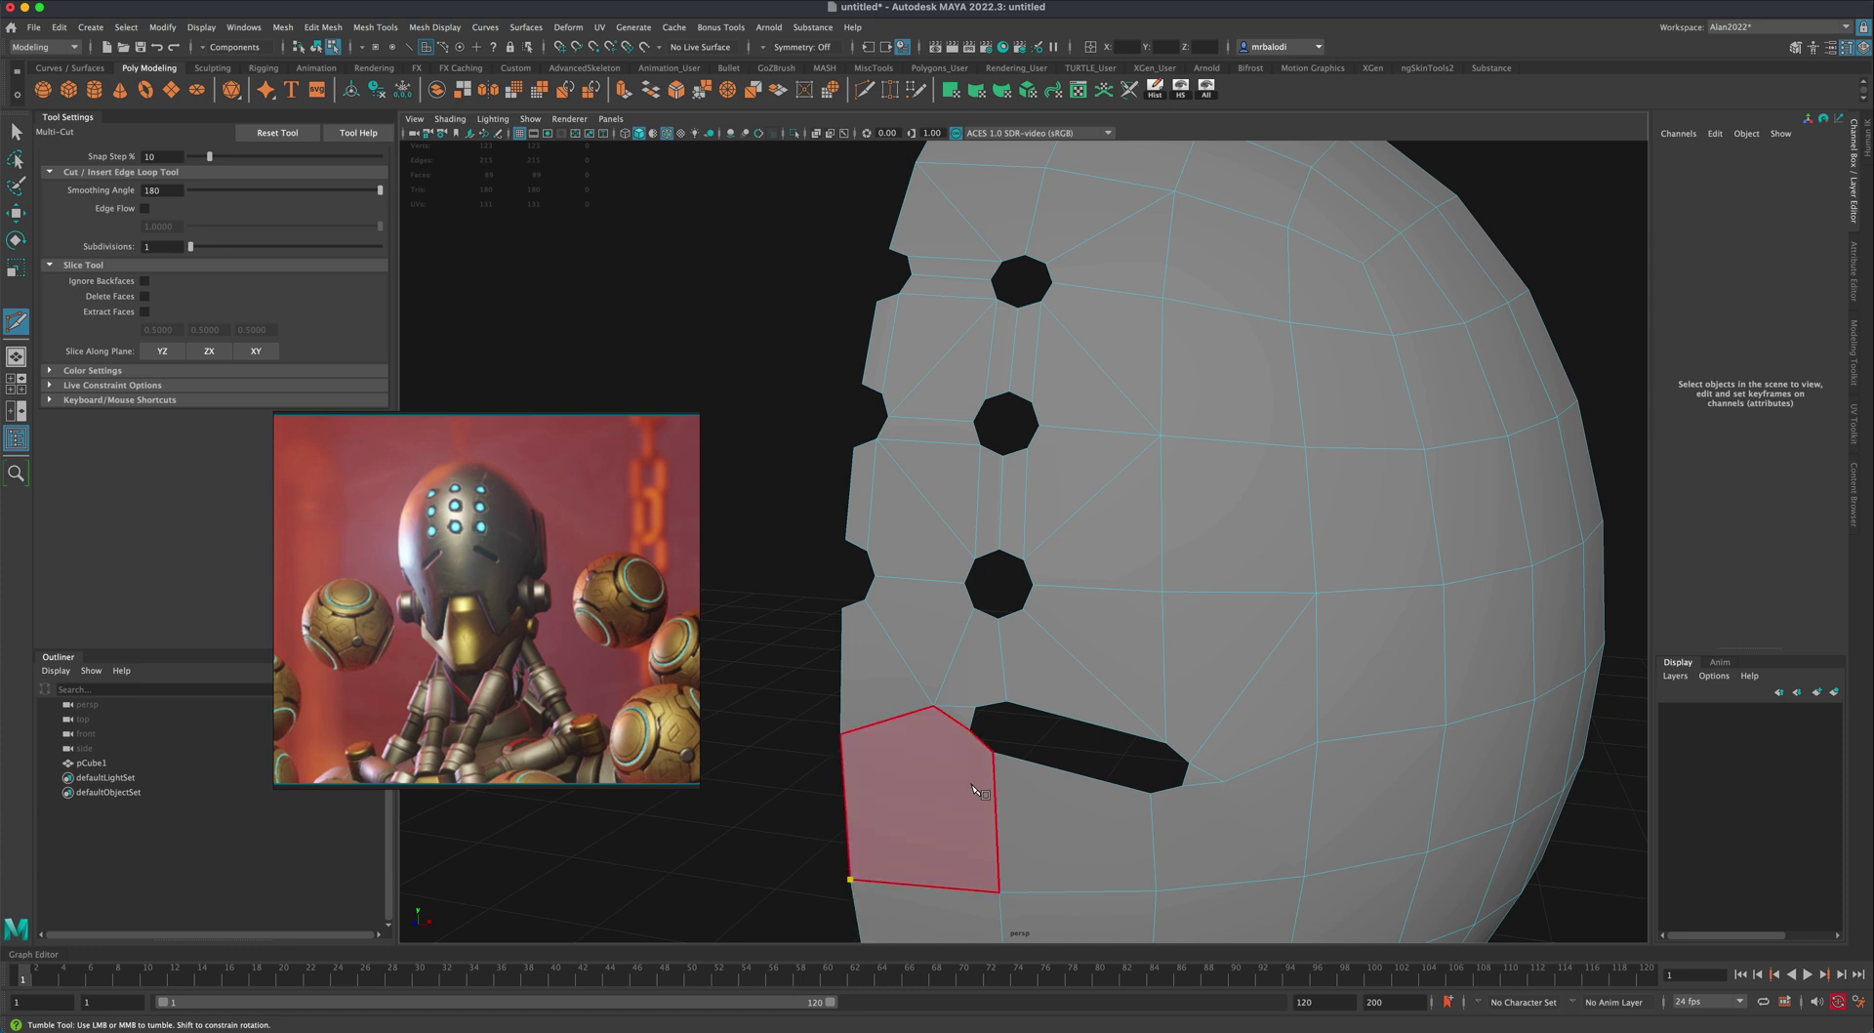
left_click(992, 753)
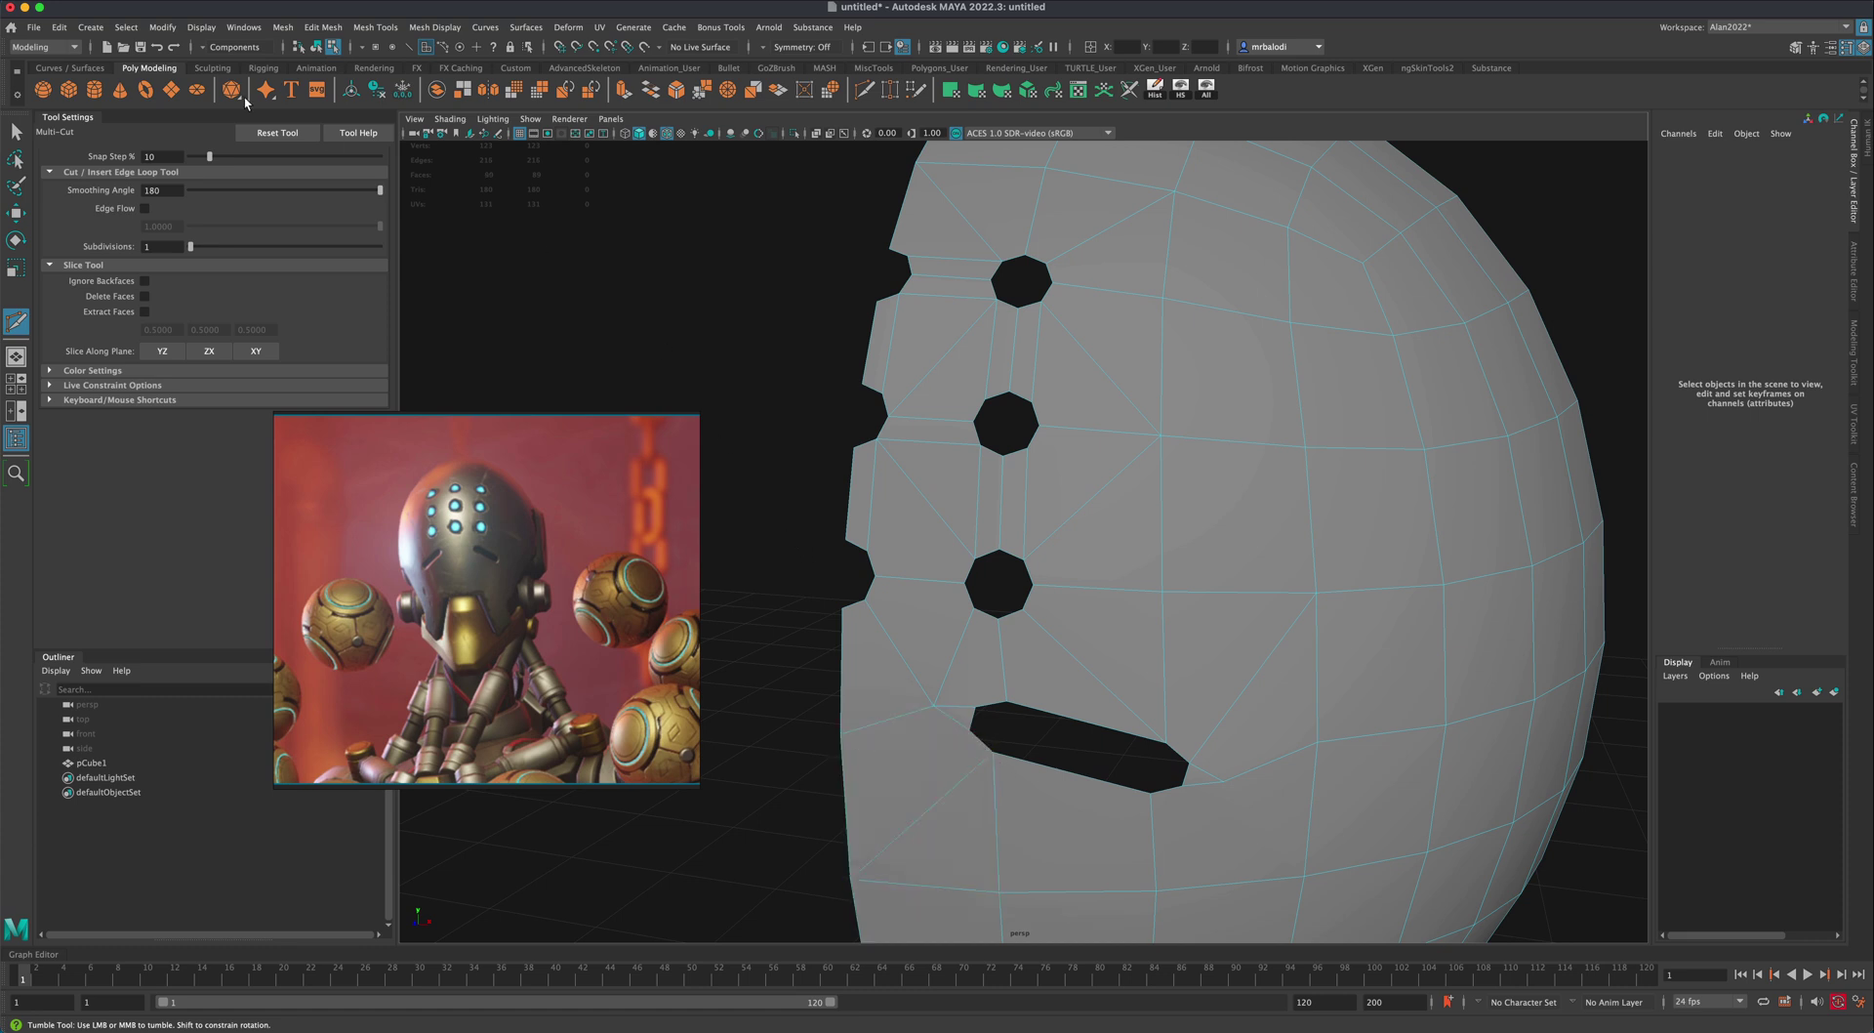
Step: Select the mask half in object mode and rerun Cleanup to select faces with more than 4 sides
key("q")
right_click(1140, 323)
right_click_drag(1141, 324, 1201, 303)
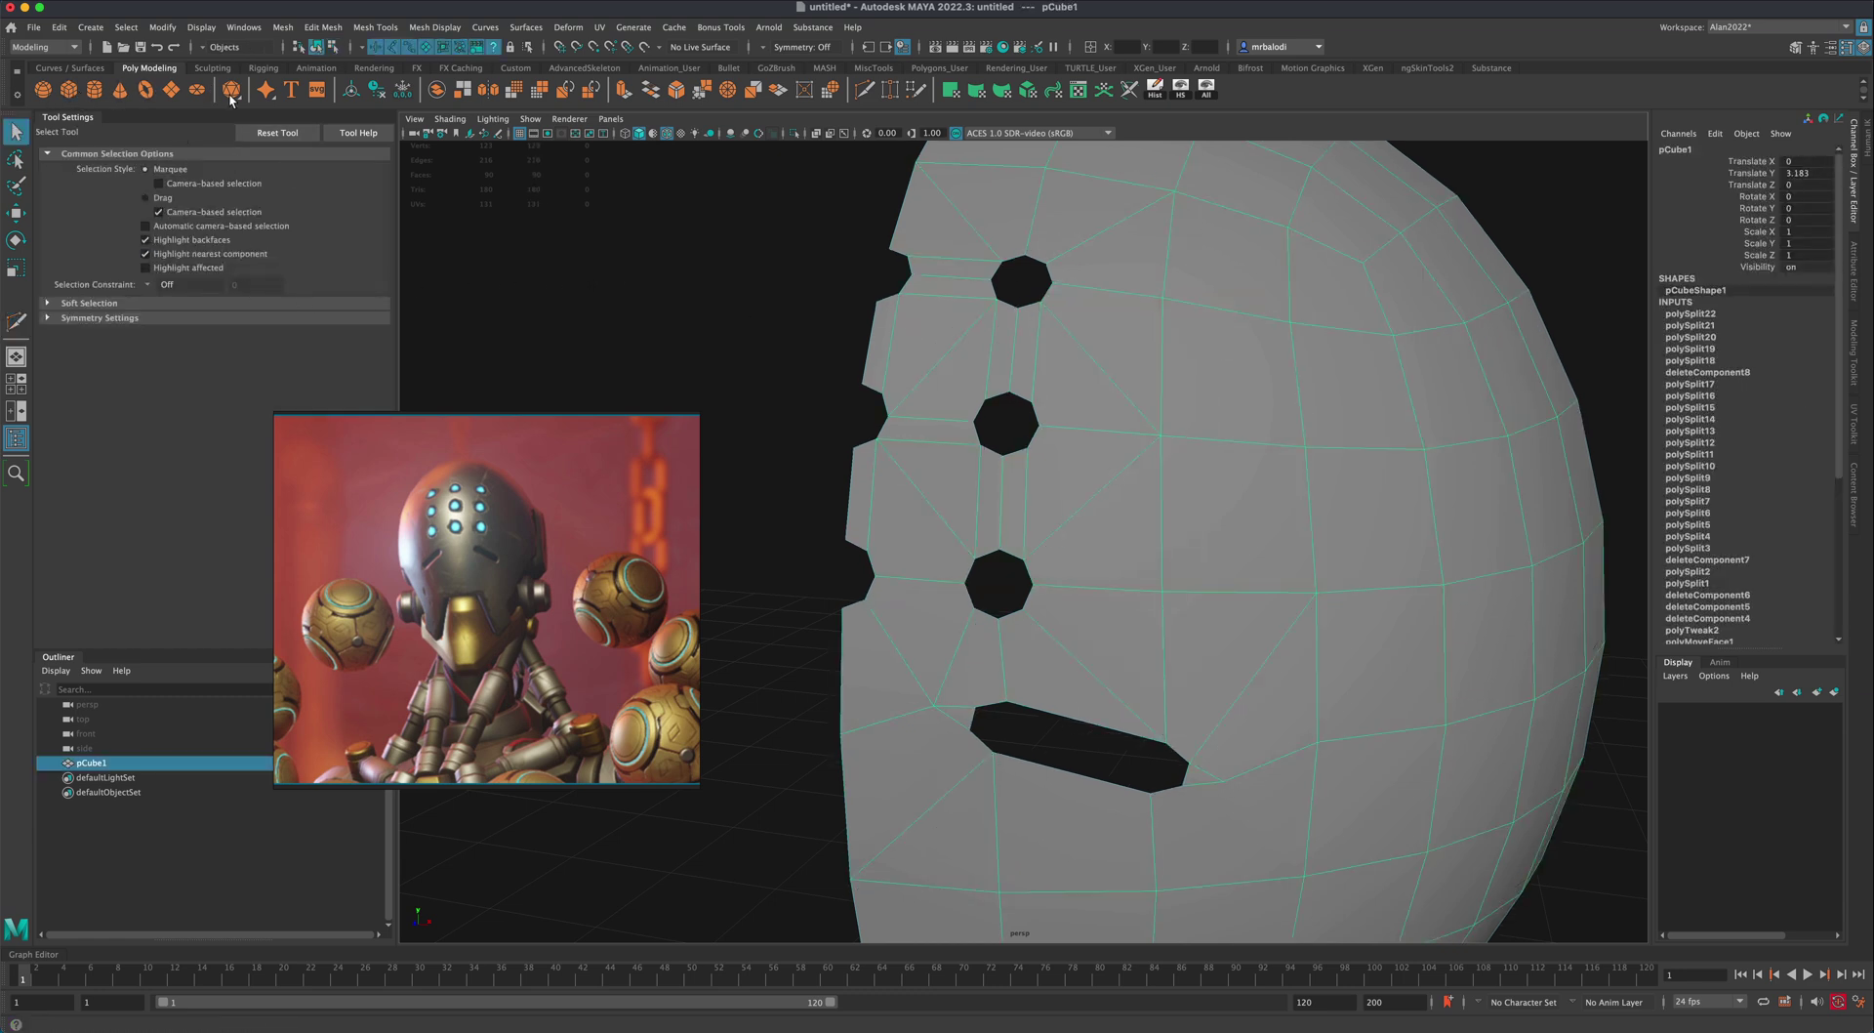
left_click(282, 26)
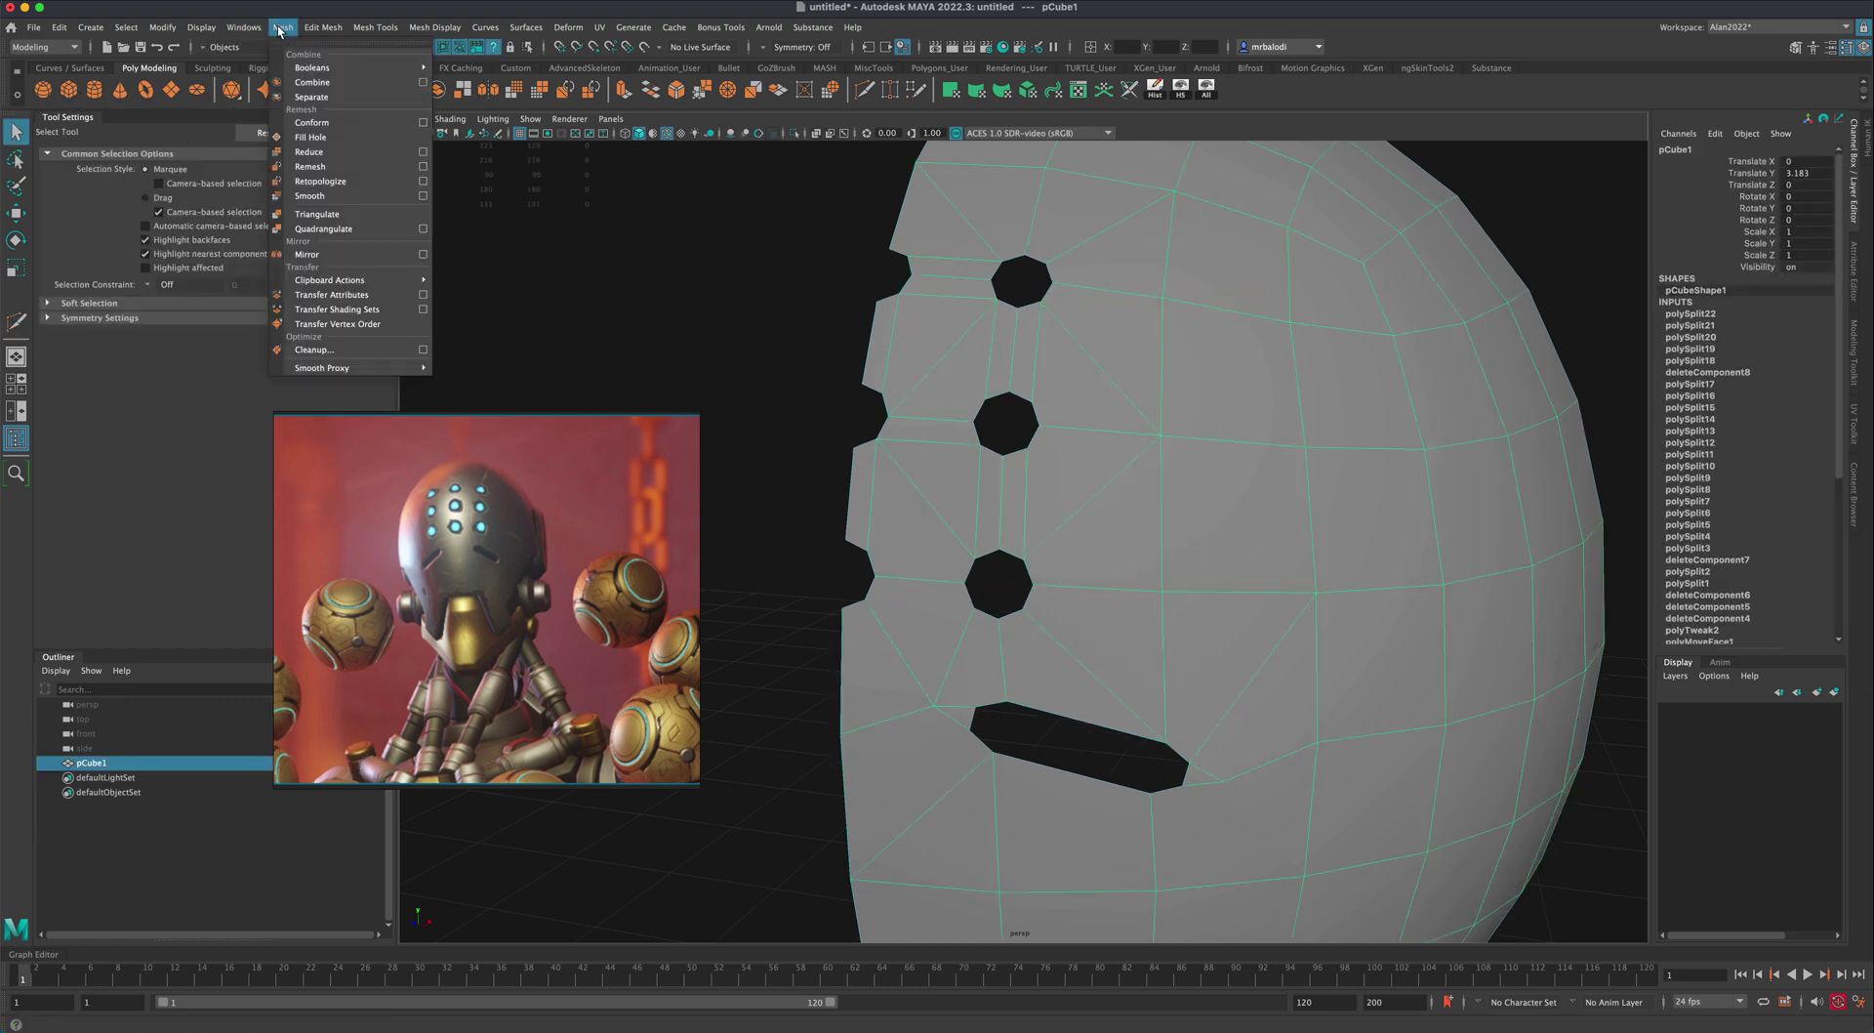
left_click(317, 349)
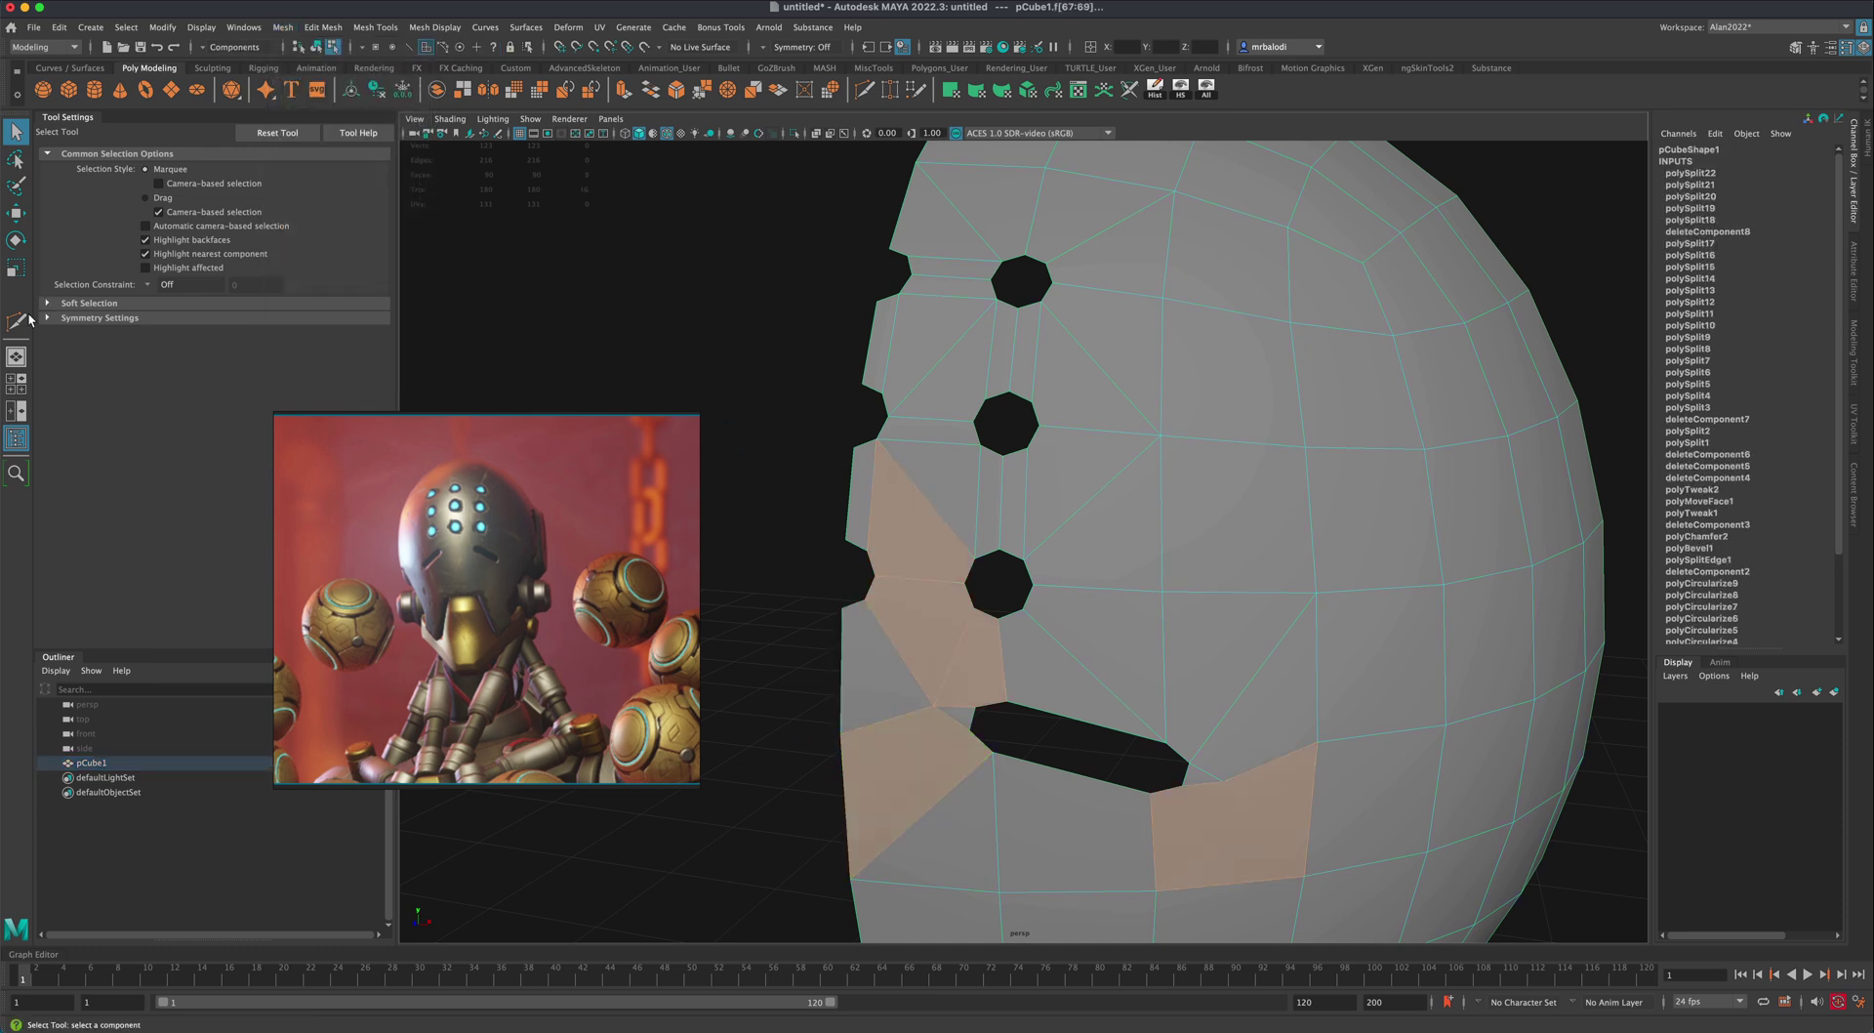
Step: Cut two Multi-Cut edges from the eye slot's outer end area to the edge row below, and one from its inner tip to the centre border
key("y")
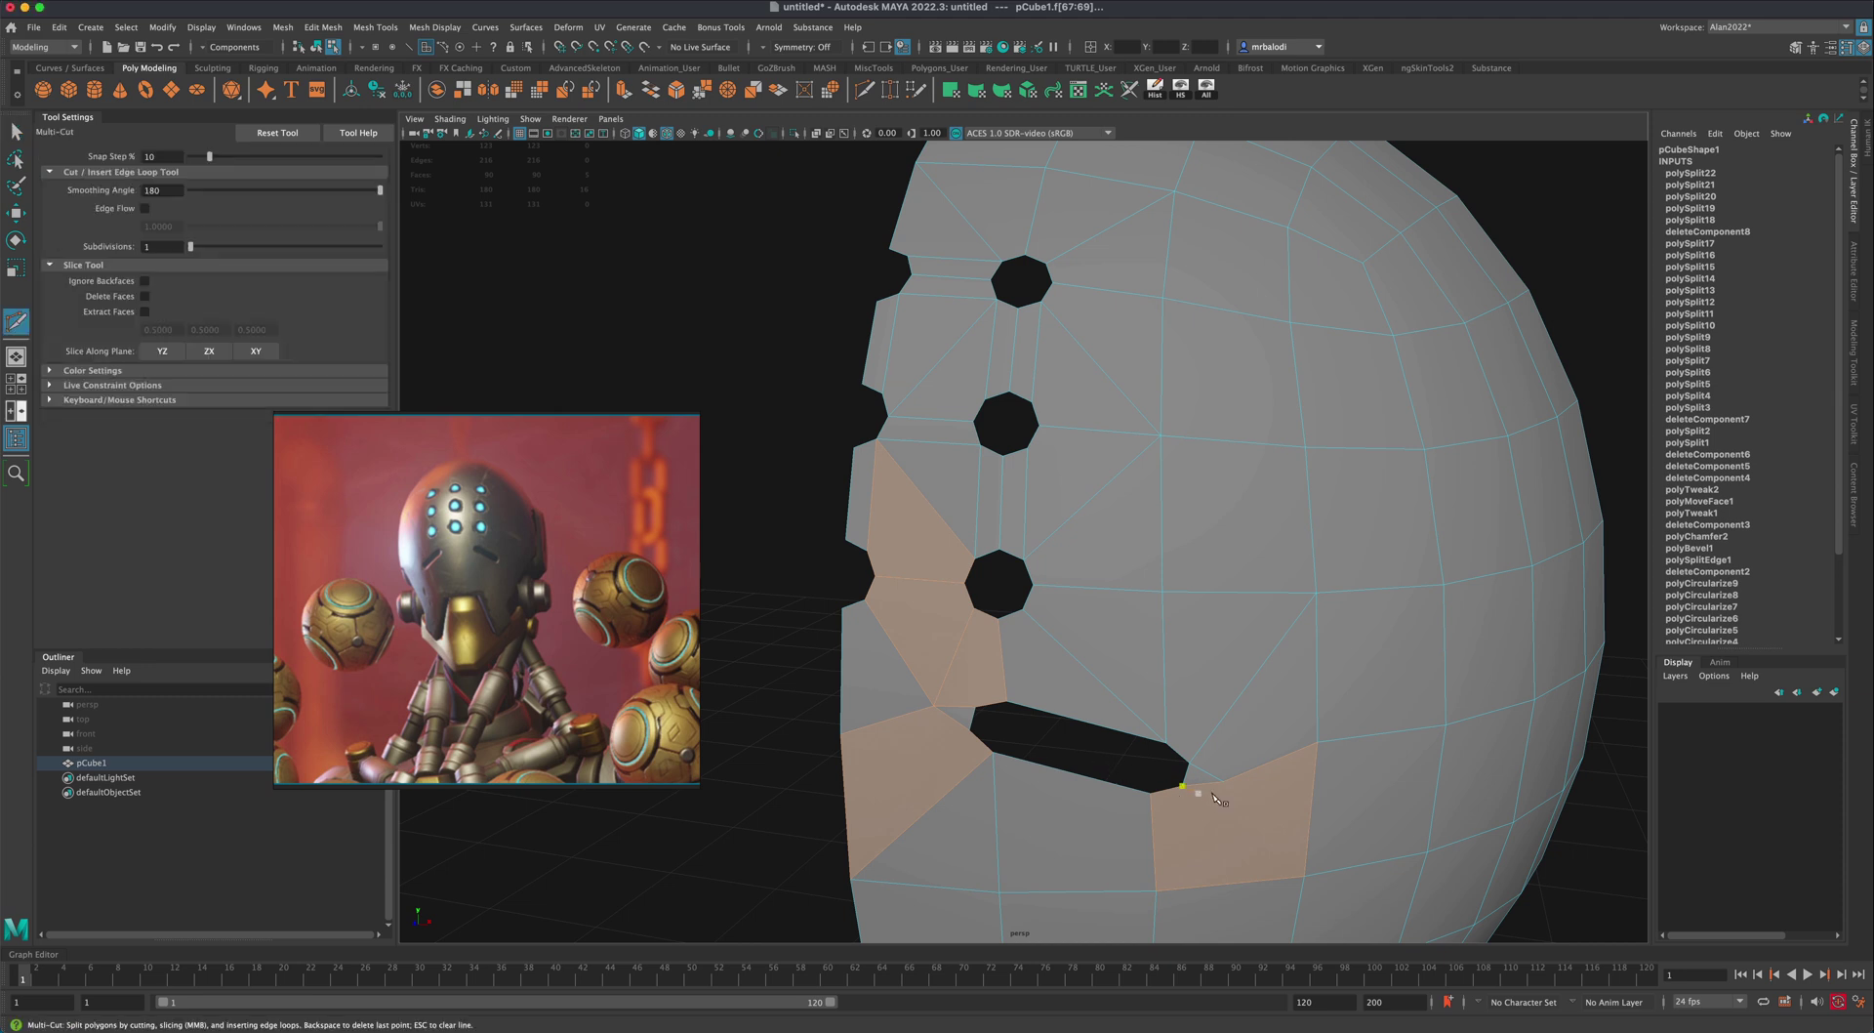
left_click(1223, 782)
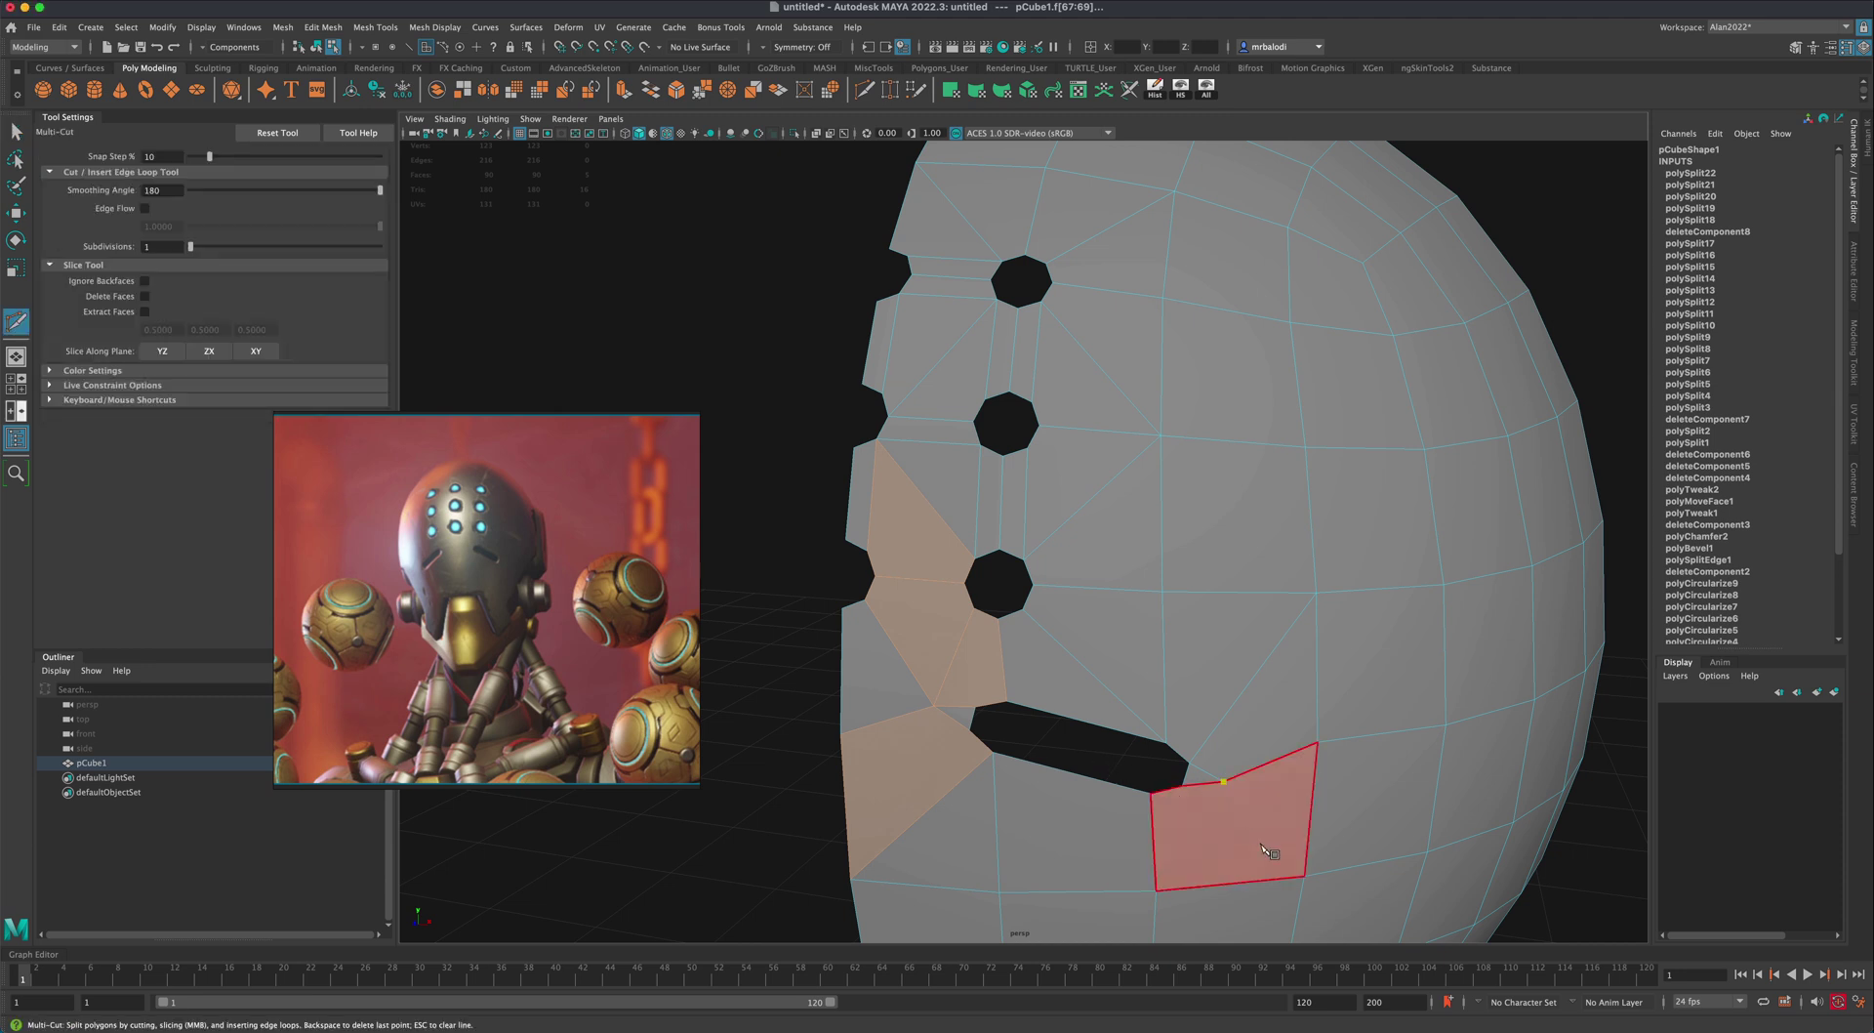
left_click(1304, 877)
key("Return")
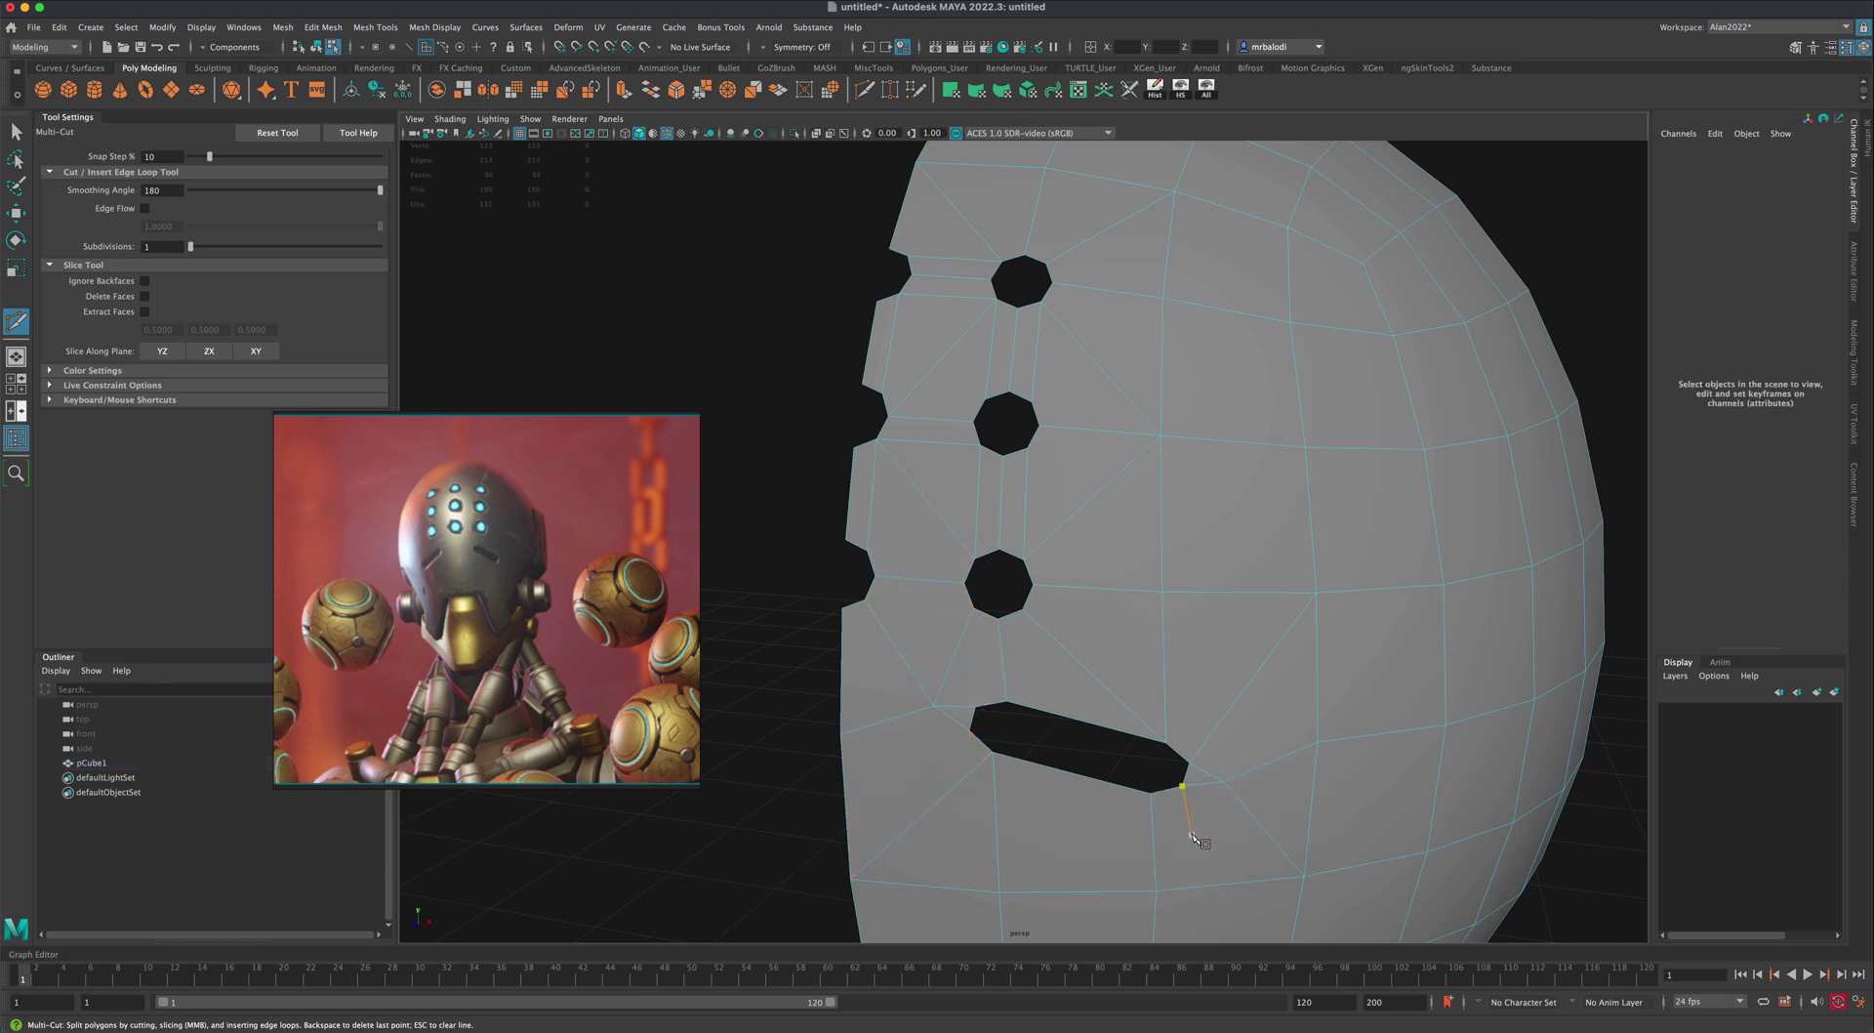
left_click(1182, 784)
left_click(1155, 890)
left_click(970, 730)
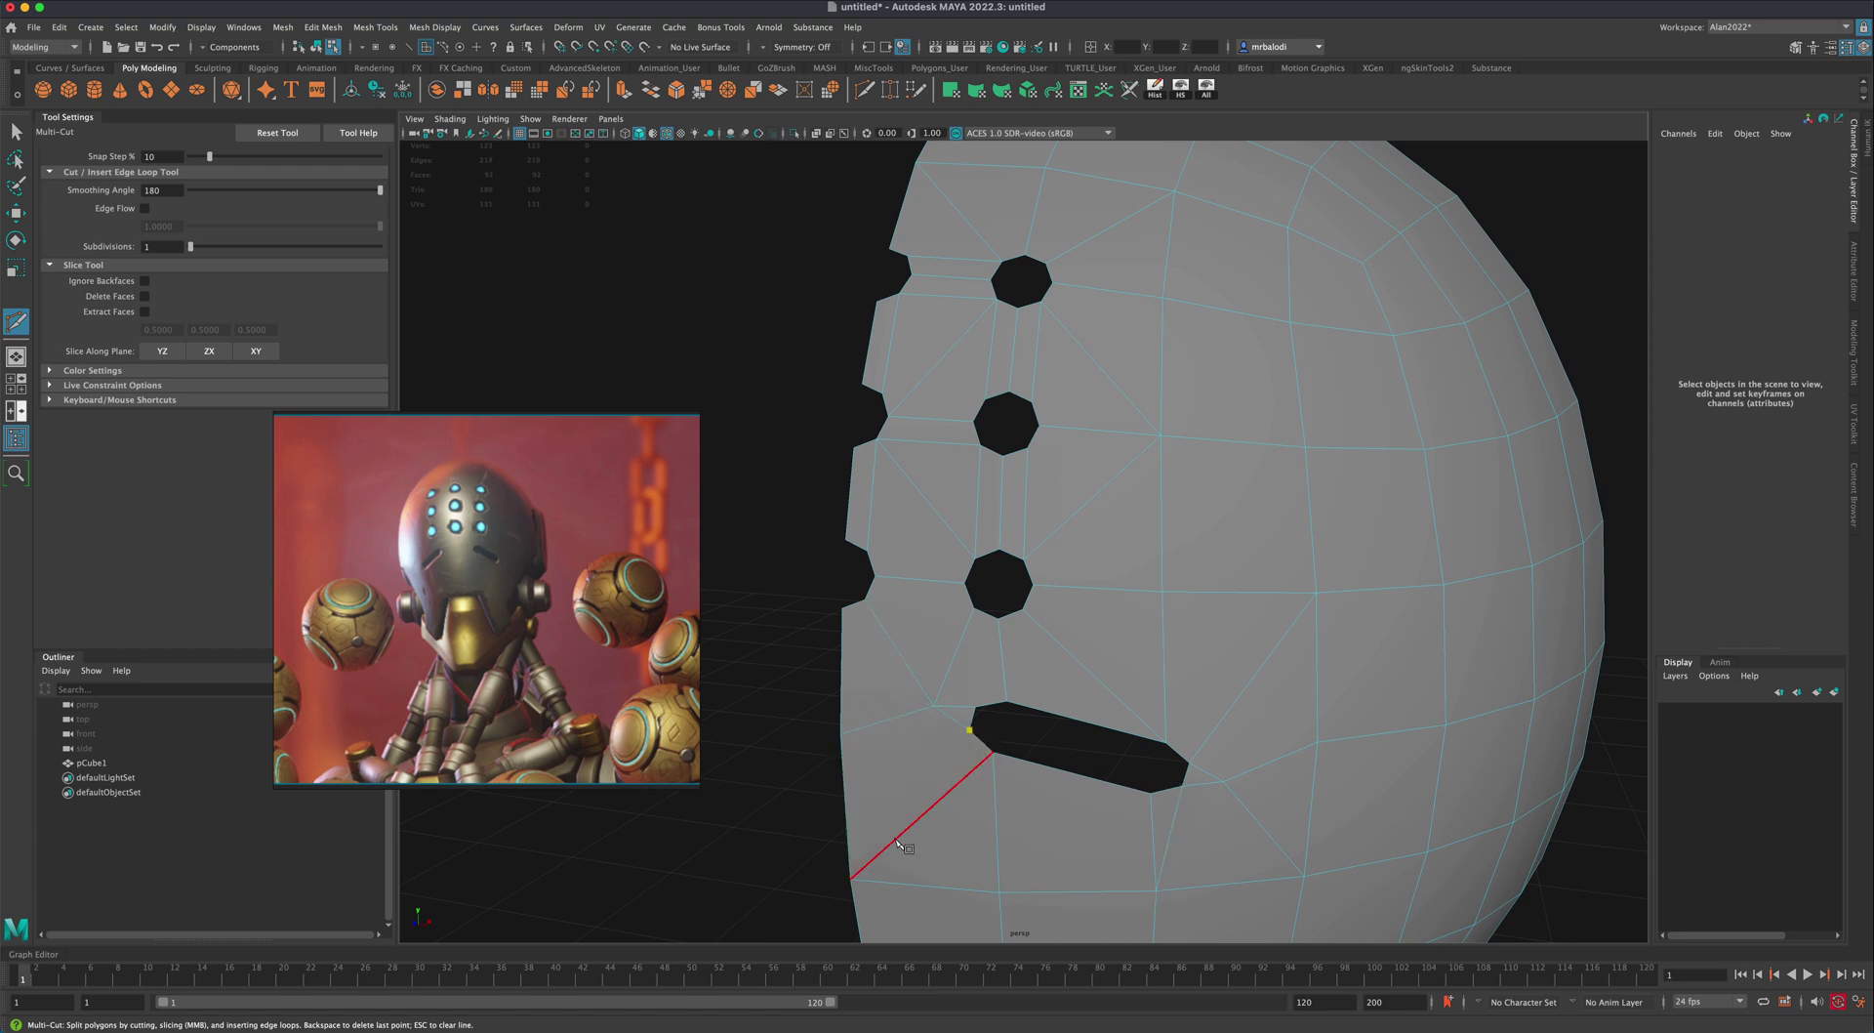
left_click(830, 879)
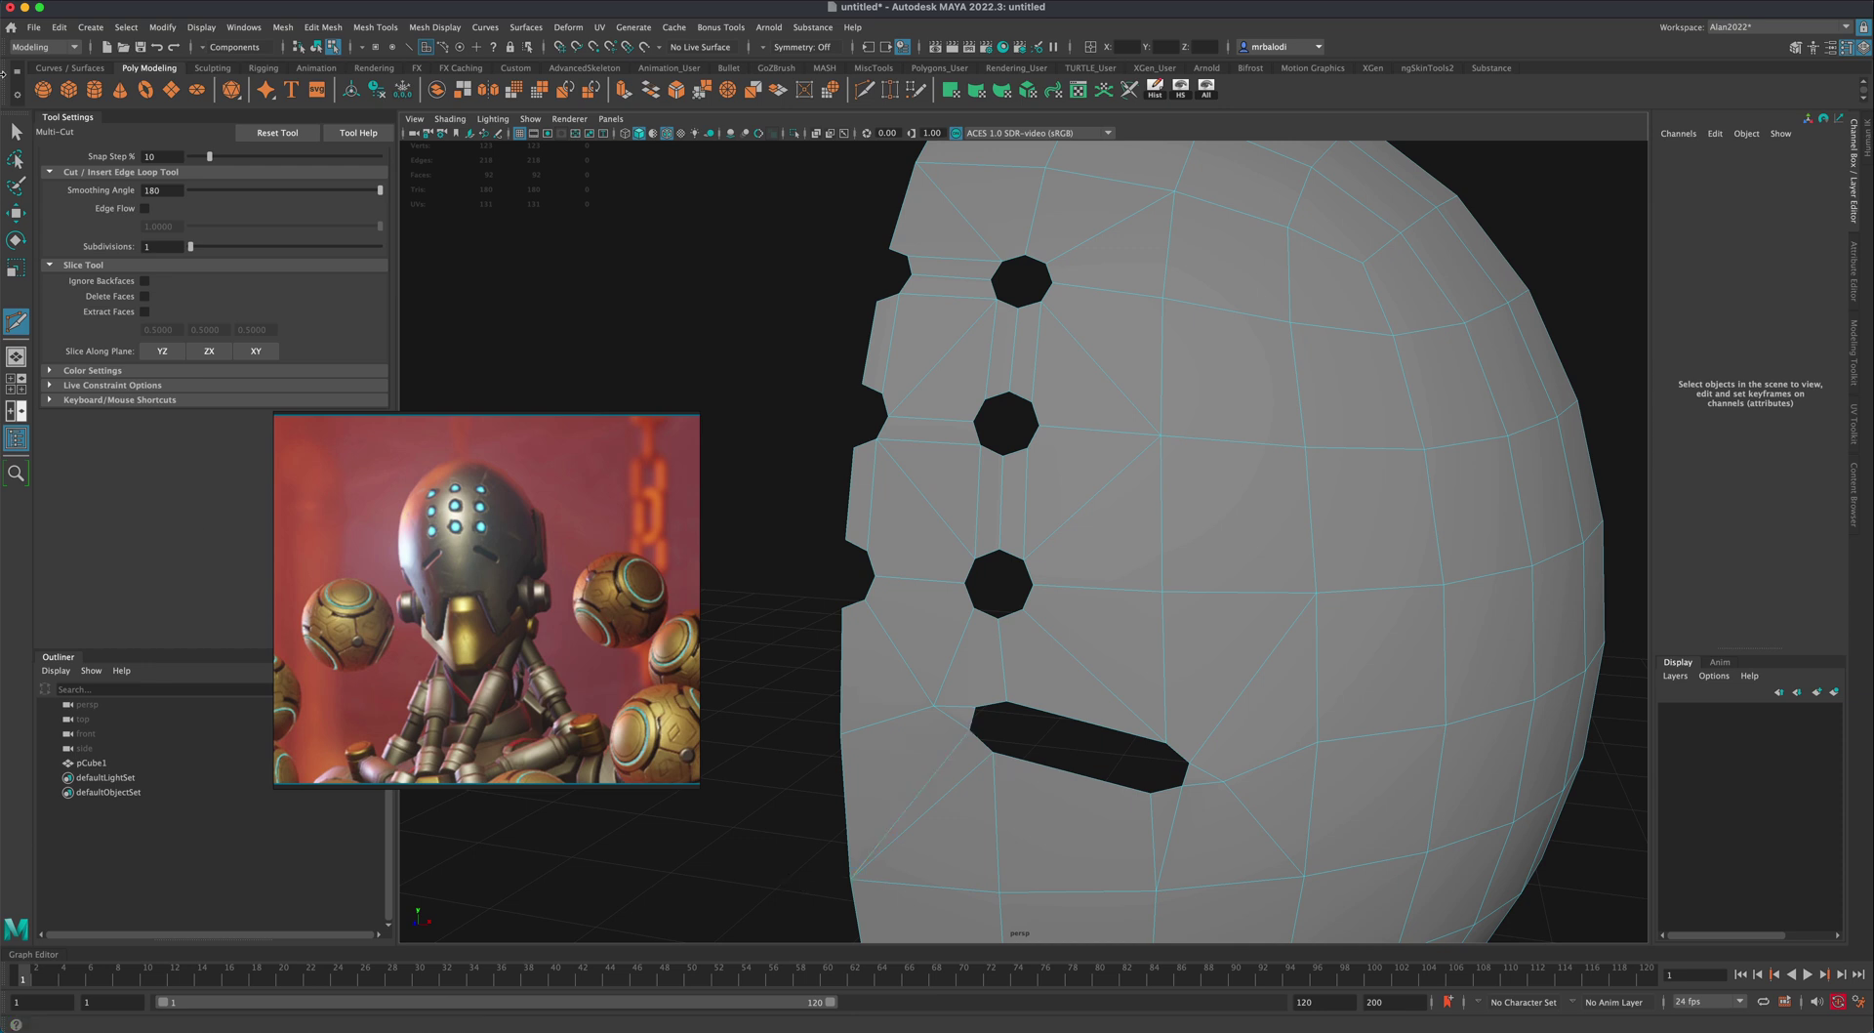
Step: Return to object mode, select the mask half and rerun Cleanup to find faces with more than 4 sides
key("q")
double_click(974, 477)
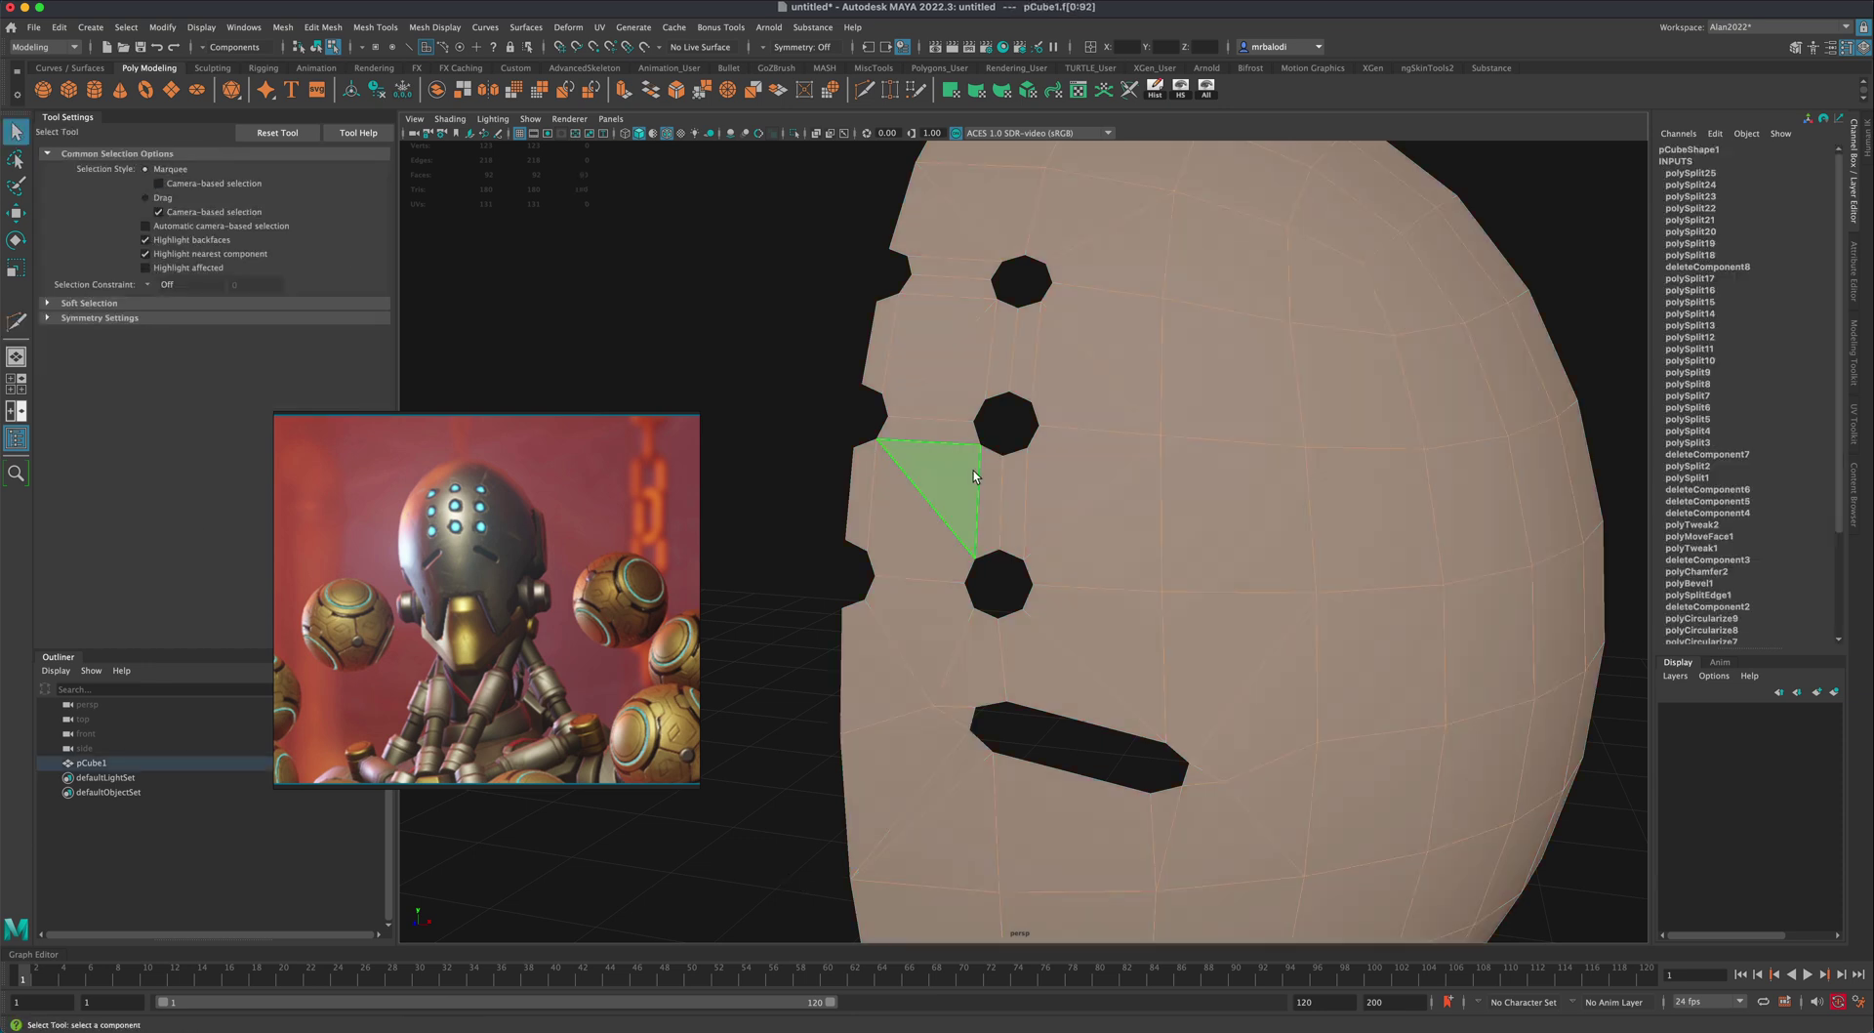
left_click(732, 334)
right_click_drag(906, 347, 966, 328)
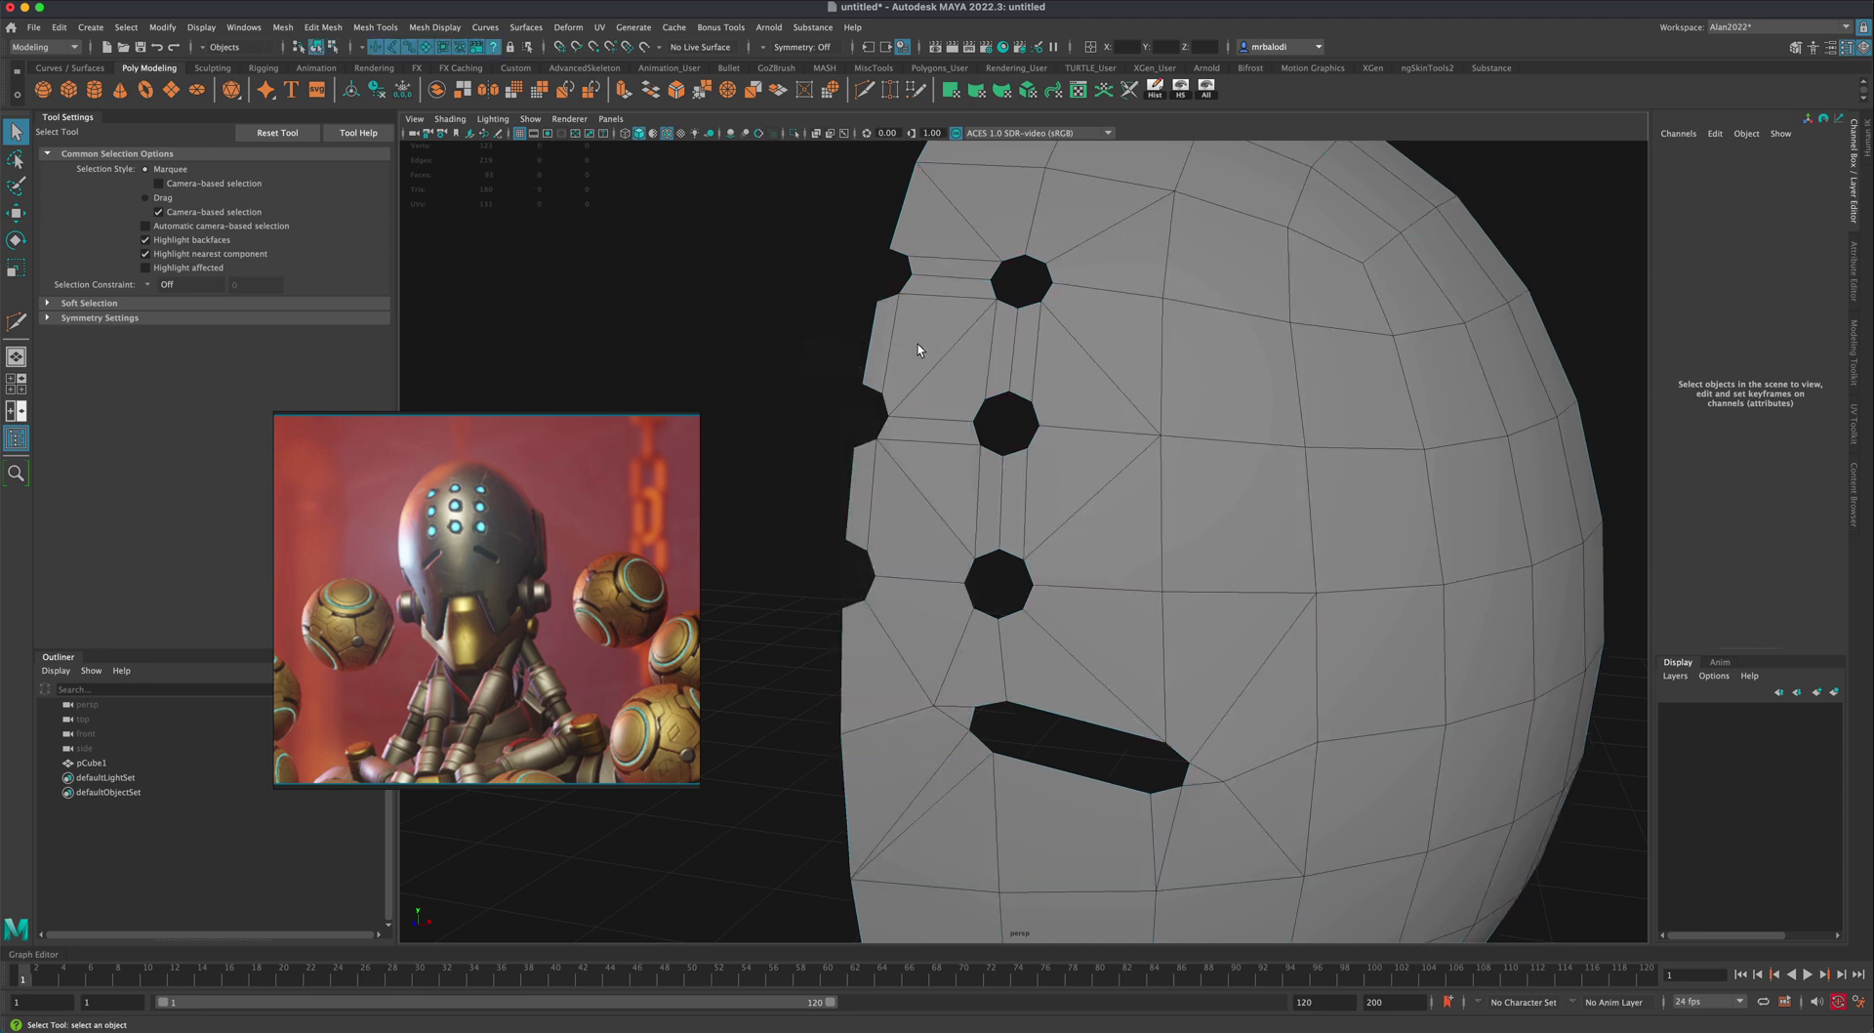
left_click(283, 30)
left_click(339, 352)
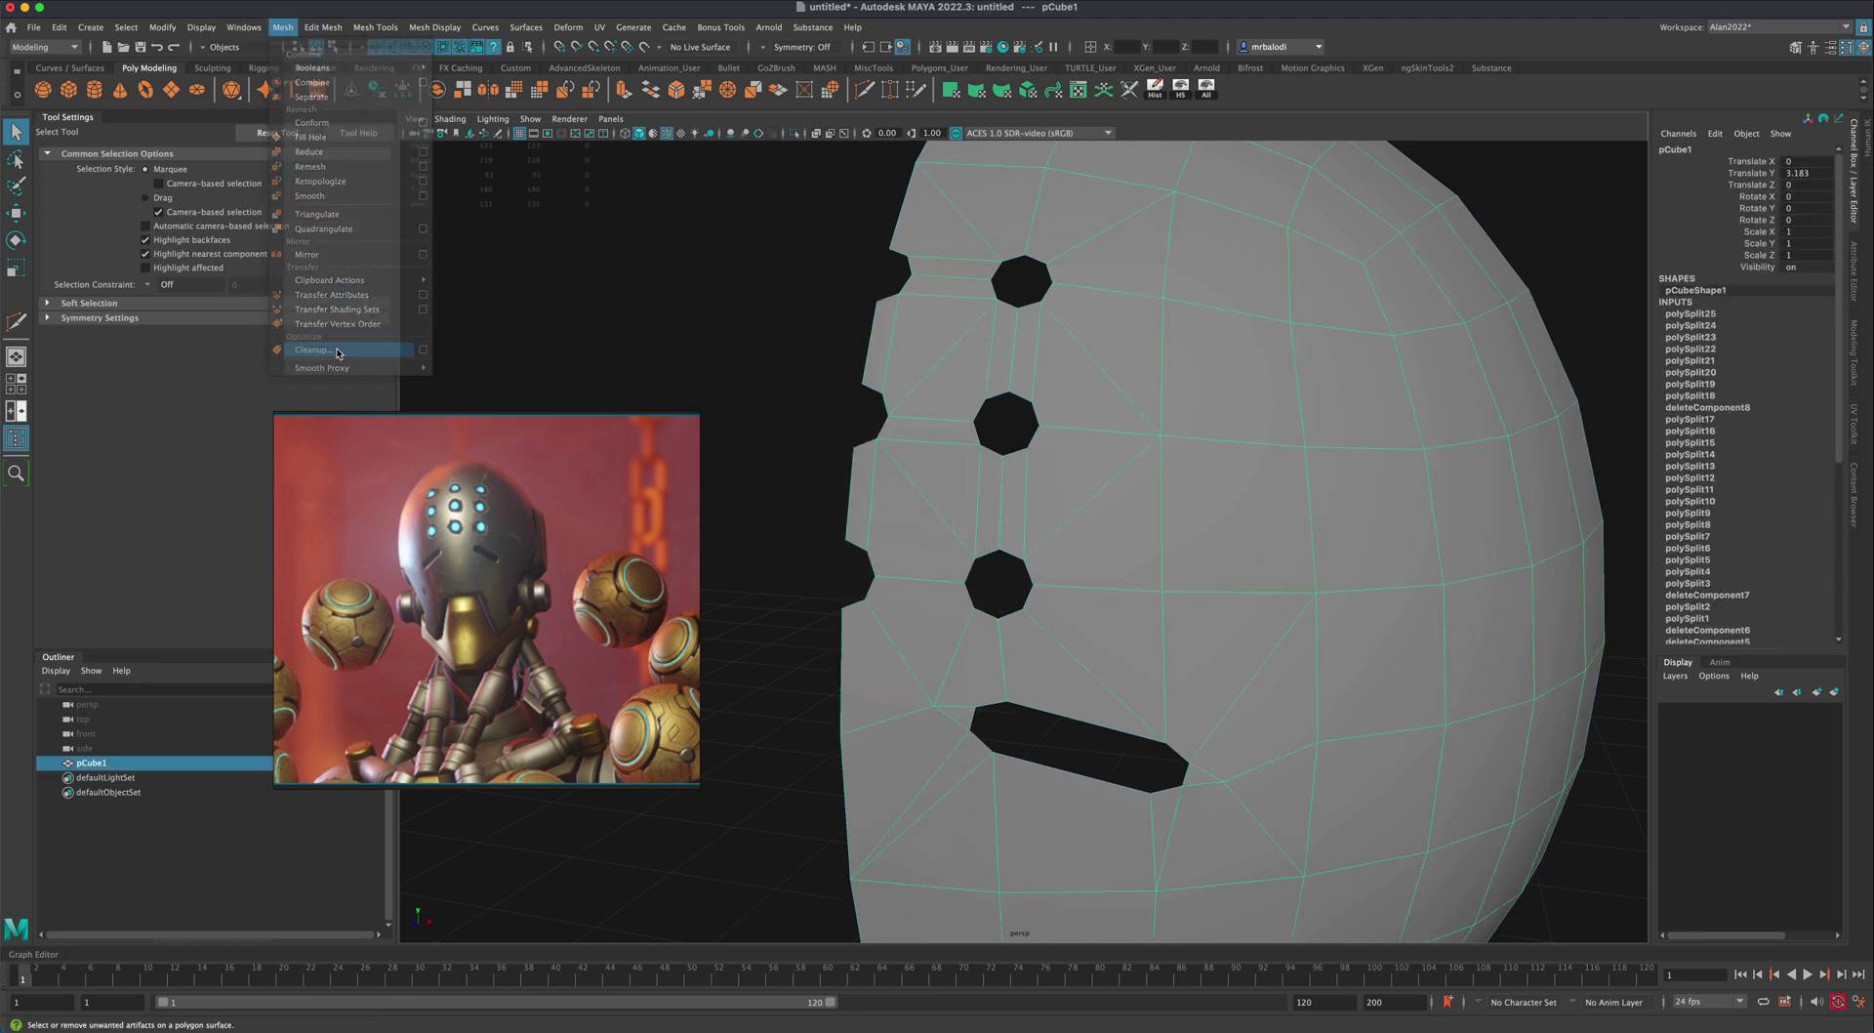
left_click(792, 557)
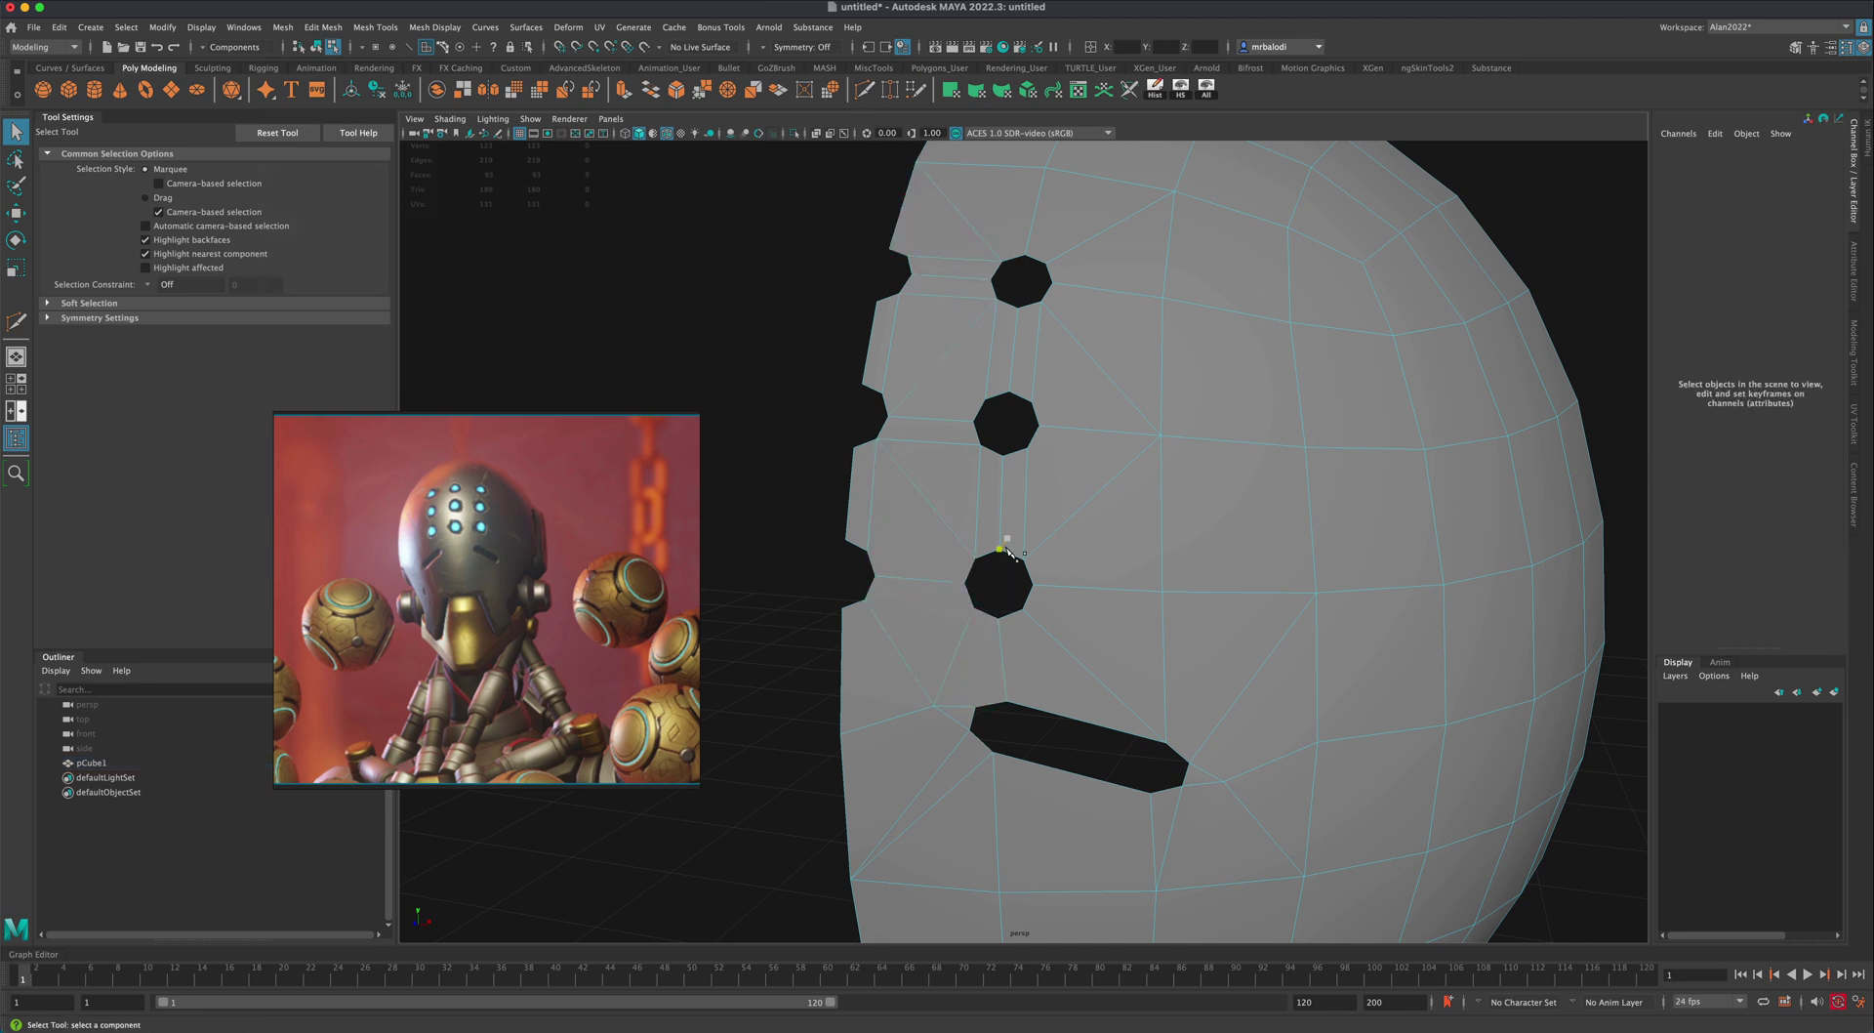
Step: Cut Multi-Cut edges from the eye slot's inner upper corner to the bottom hole and from that hole towards the central half-hole
left_click(865, 90)
left_click(976, 707)
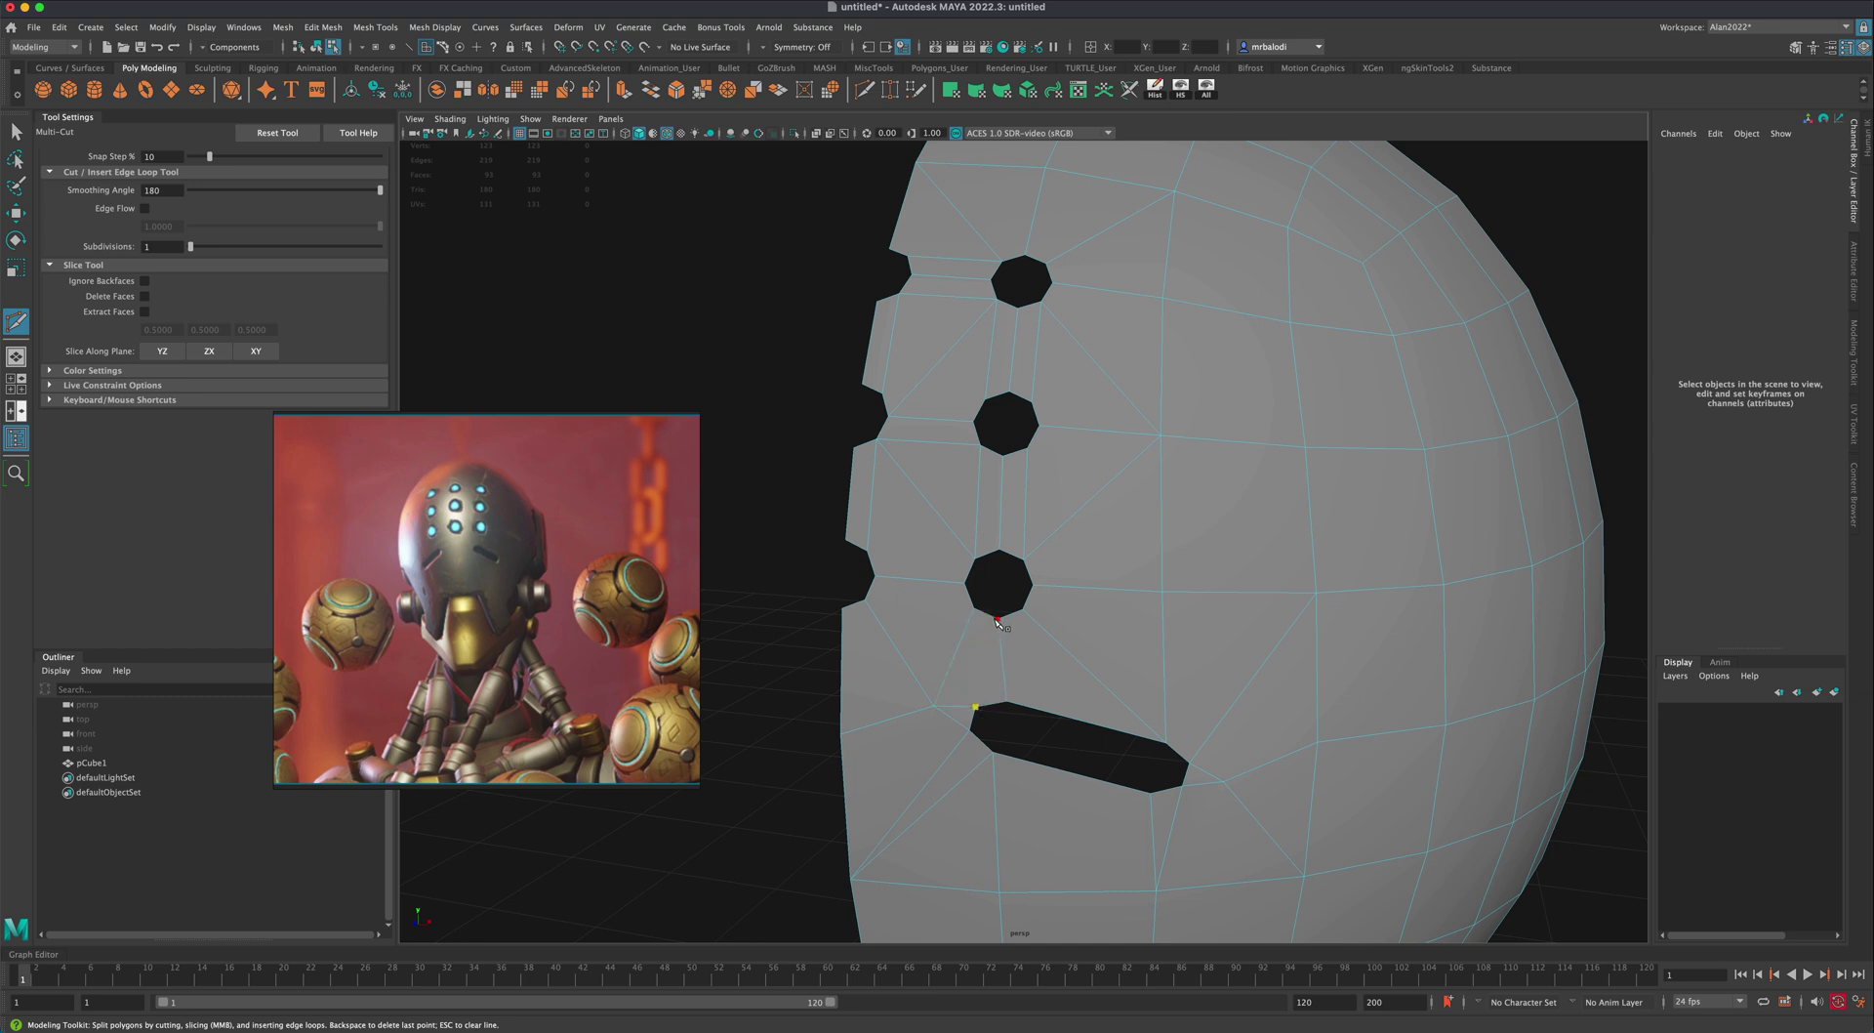
left_click(998, 619)
left_click(964, 583)
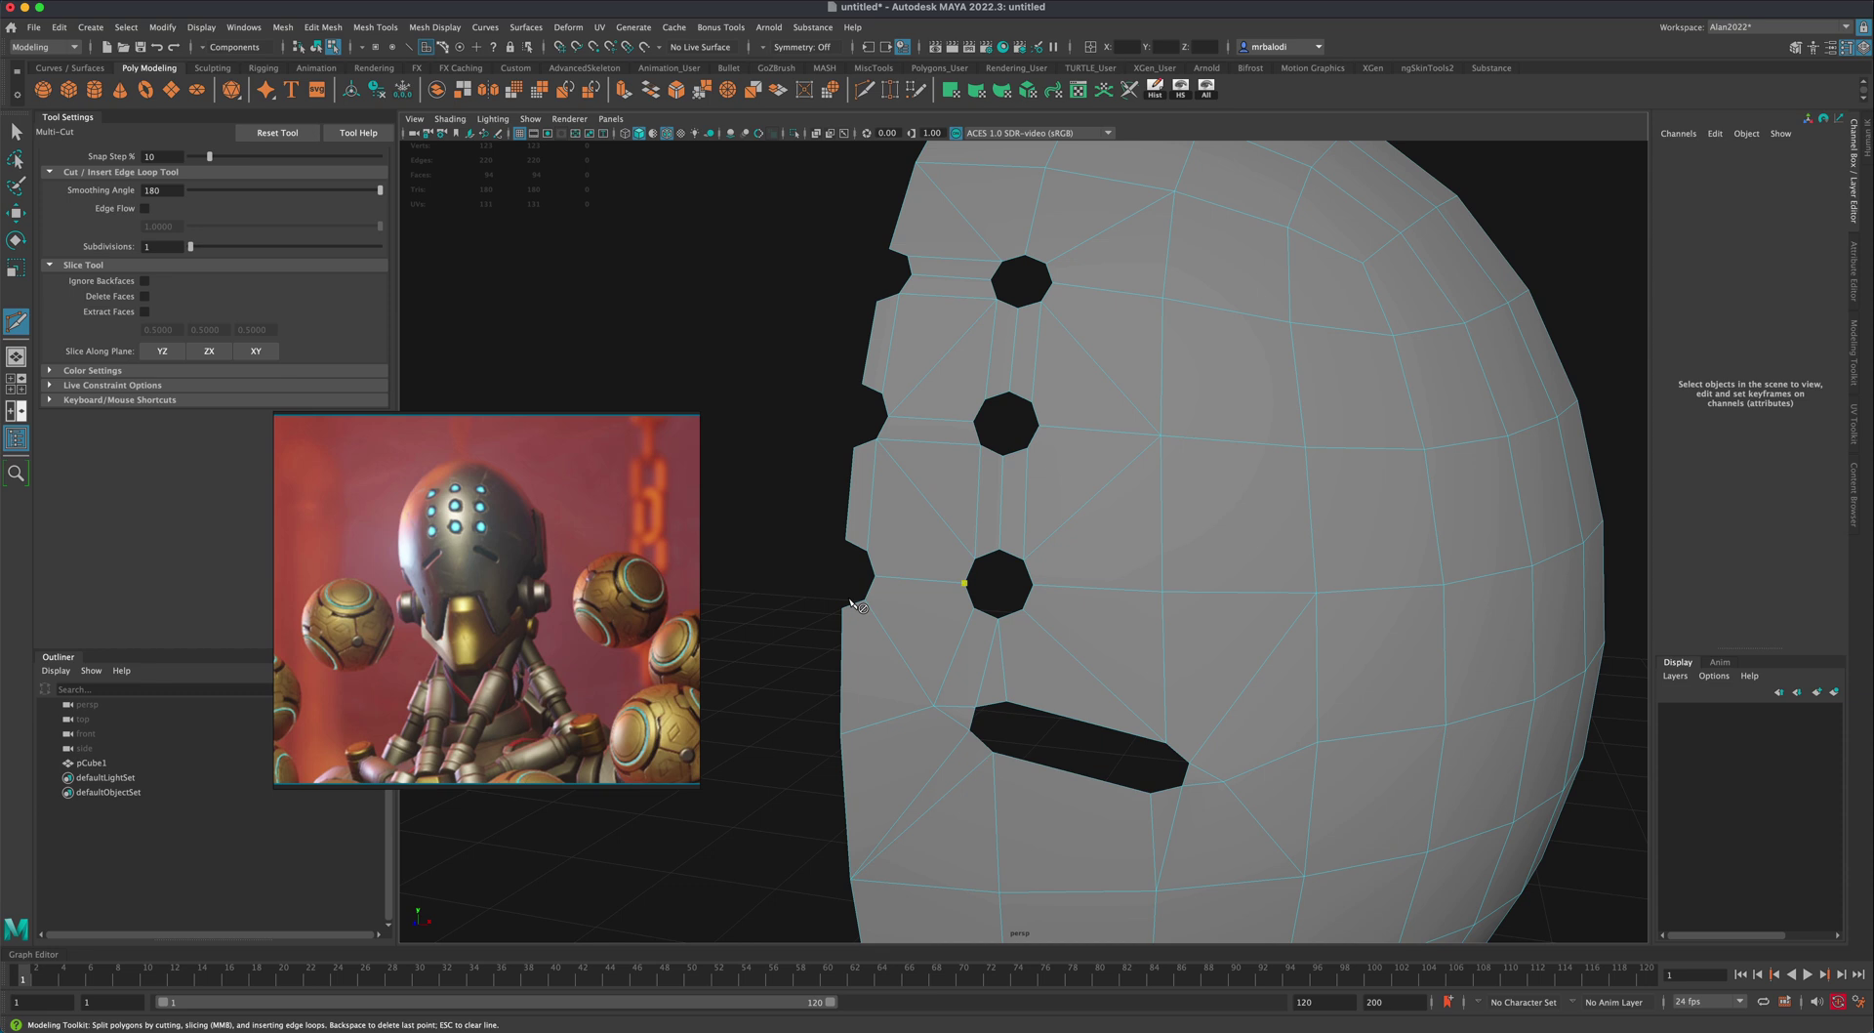
left_click(867, 552)
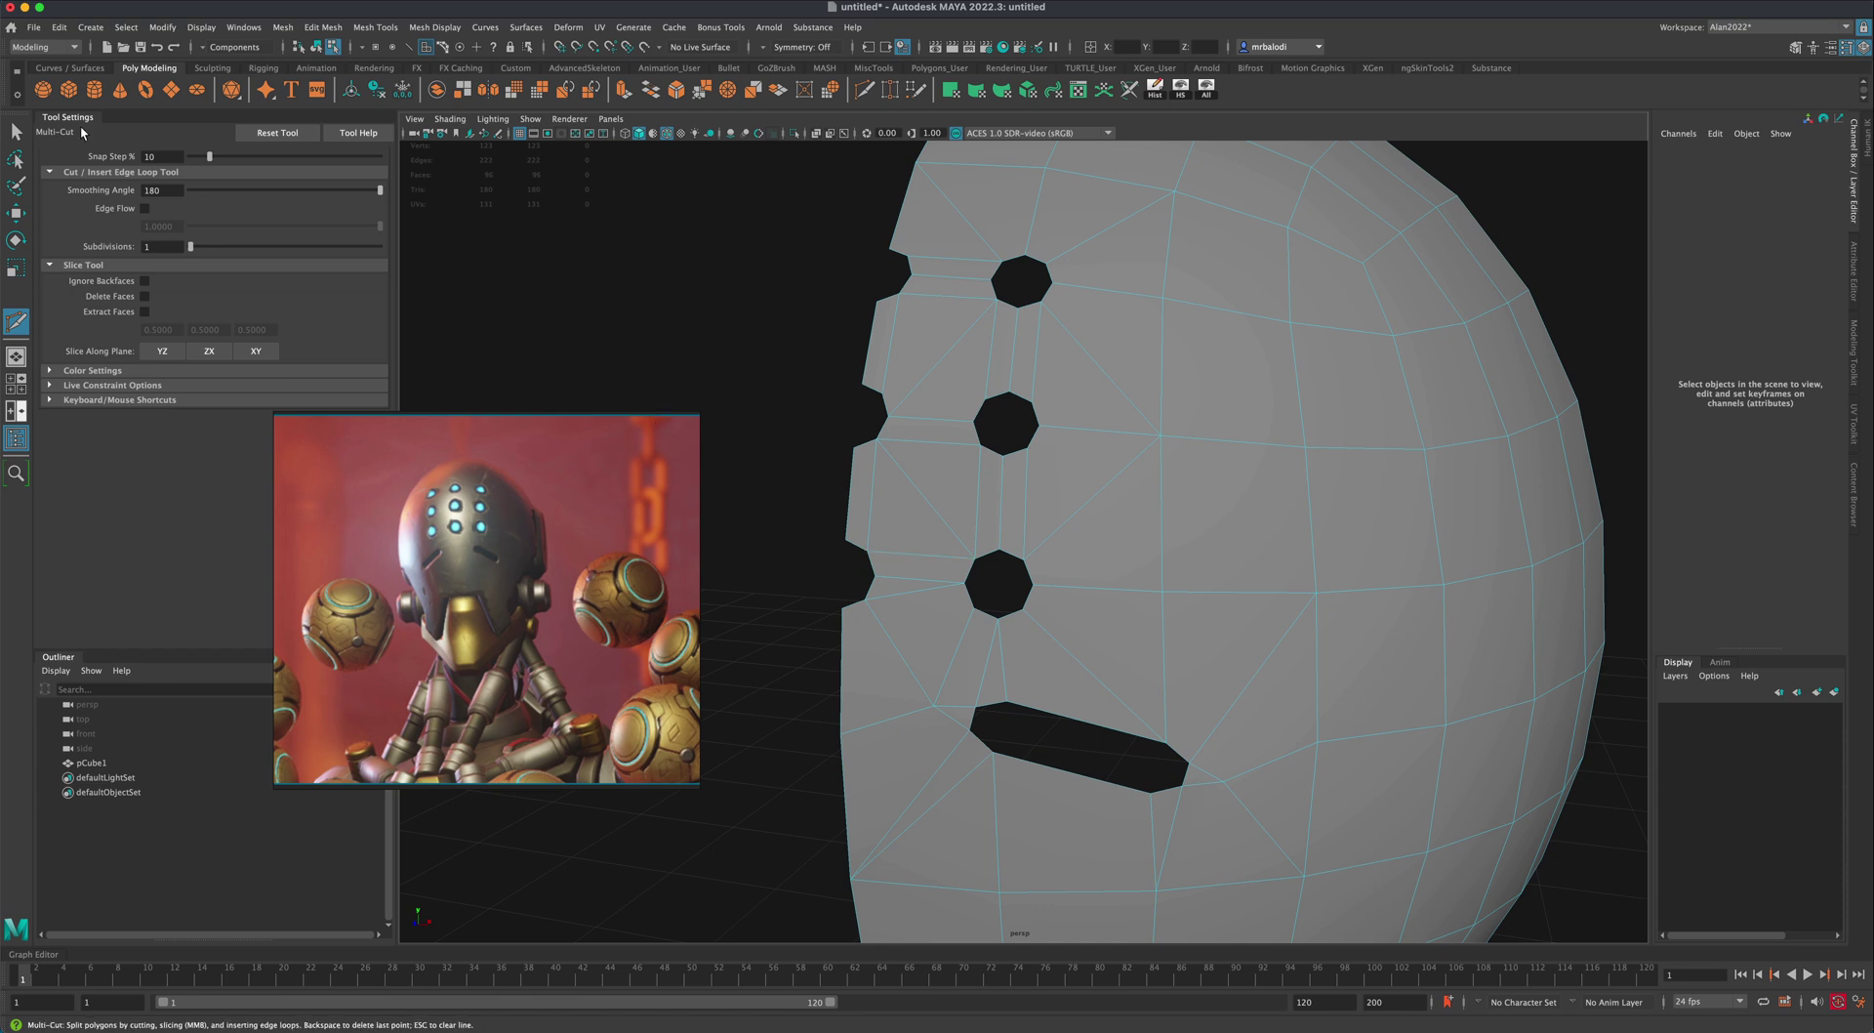
Step: Select the mask half in object mode and run Cleanup again to check for remaining faces with more than 4 sides
key("q")
right_click_drag(1106, 428, 1158, 408)
left_click(280, 29)
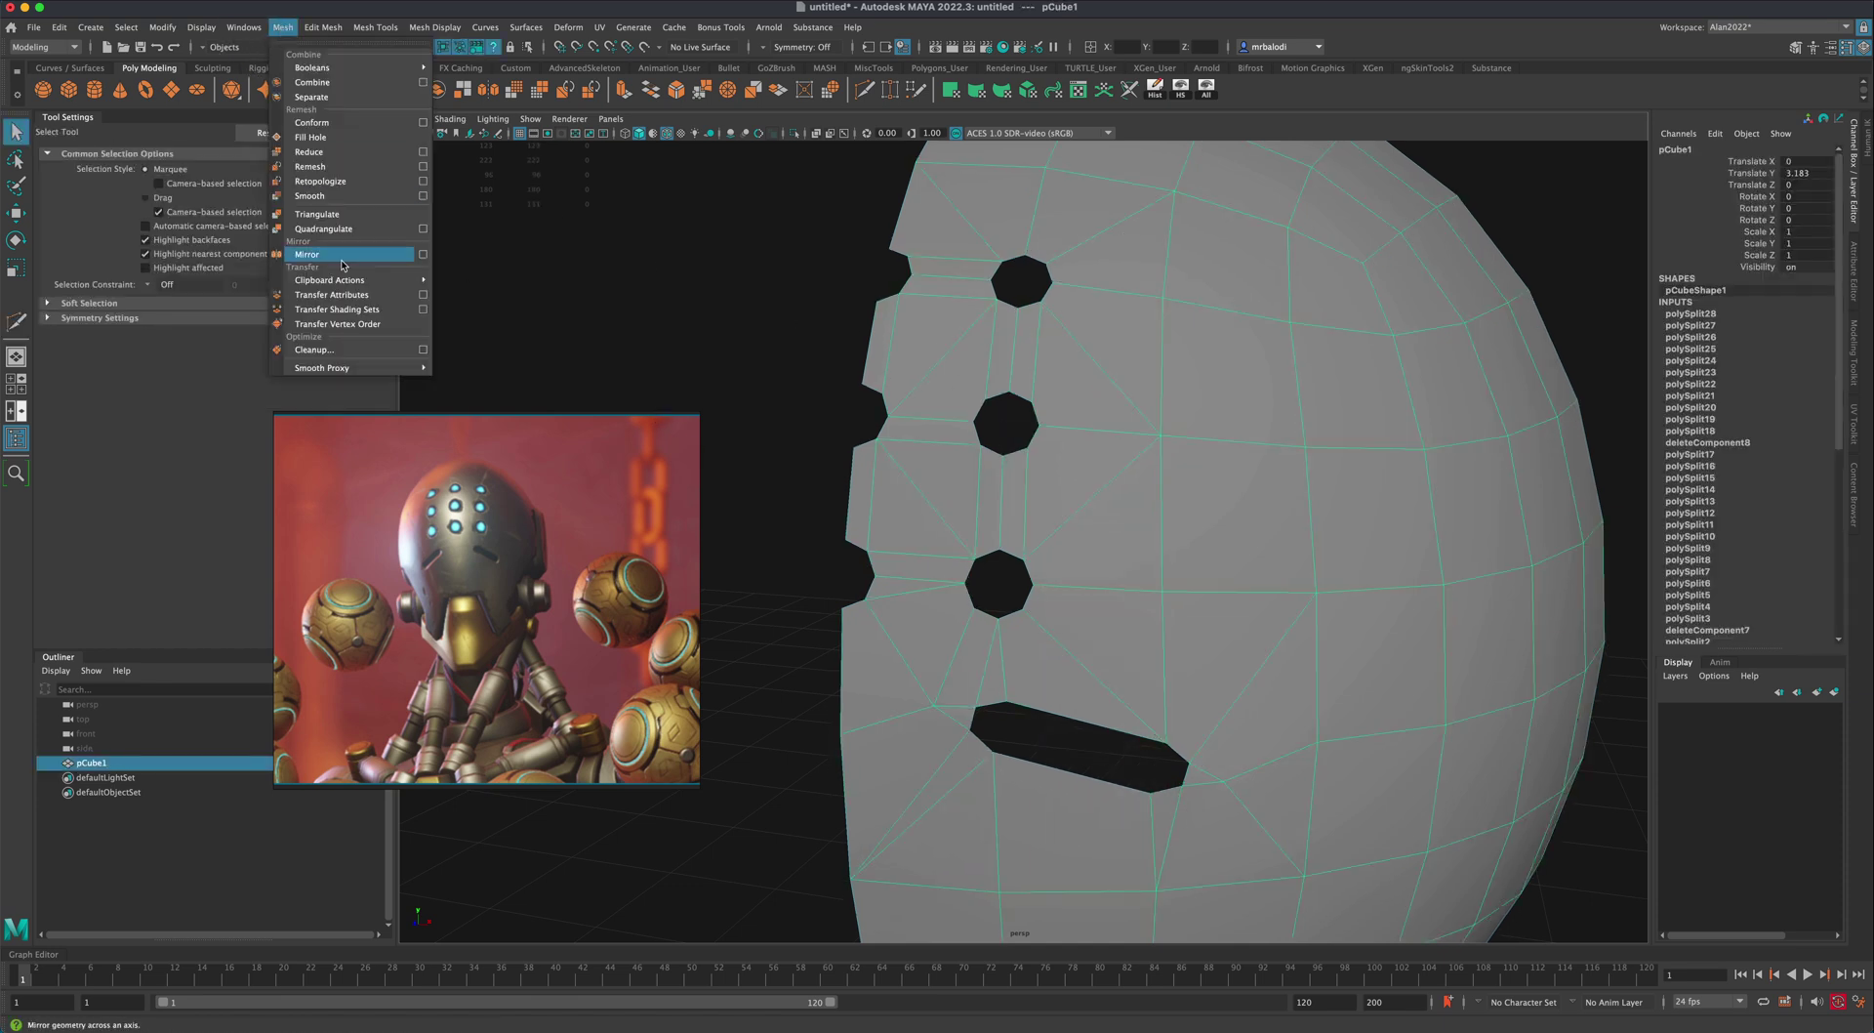
left_click(340, 348)
scroll(759, 432, "down", 5)
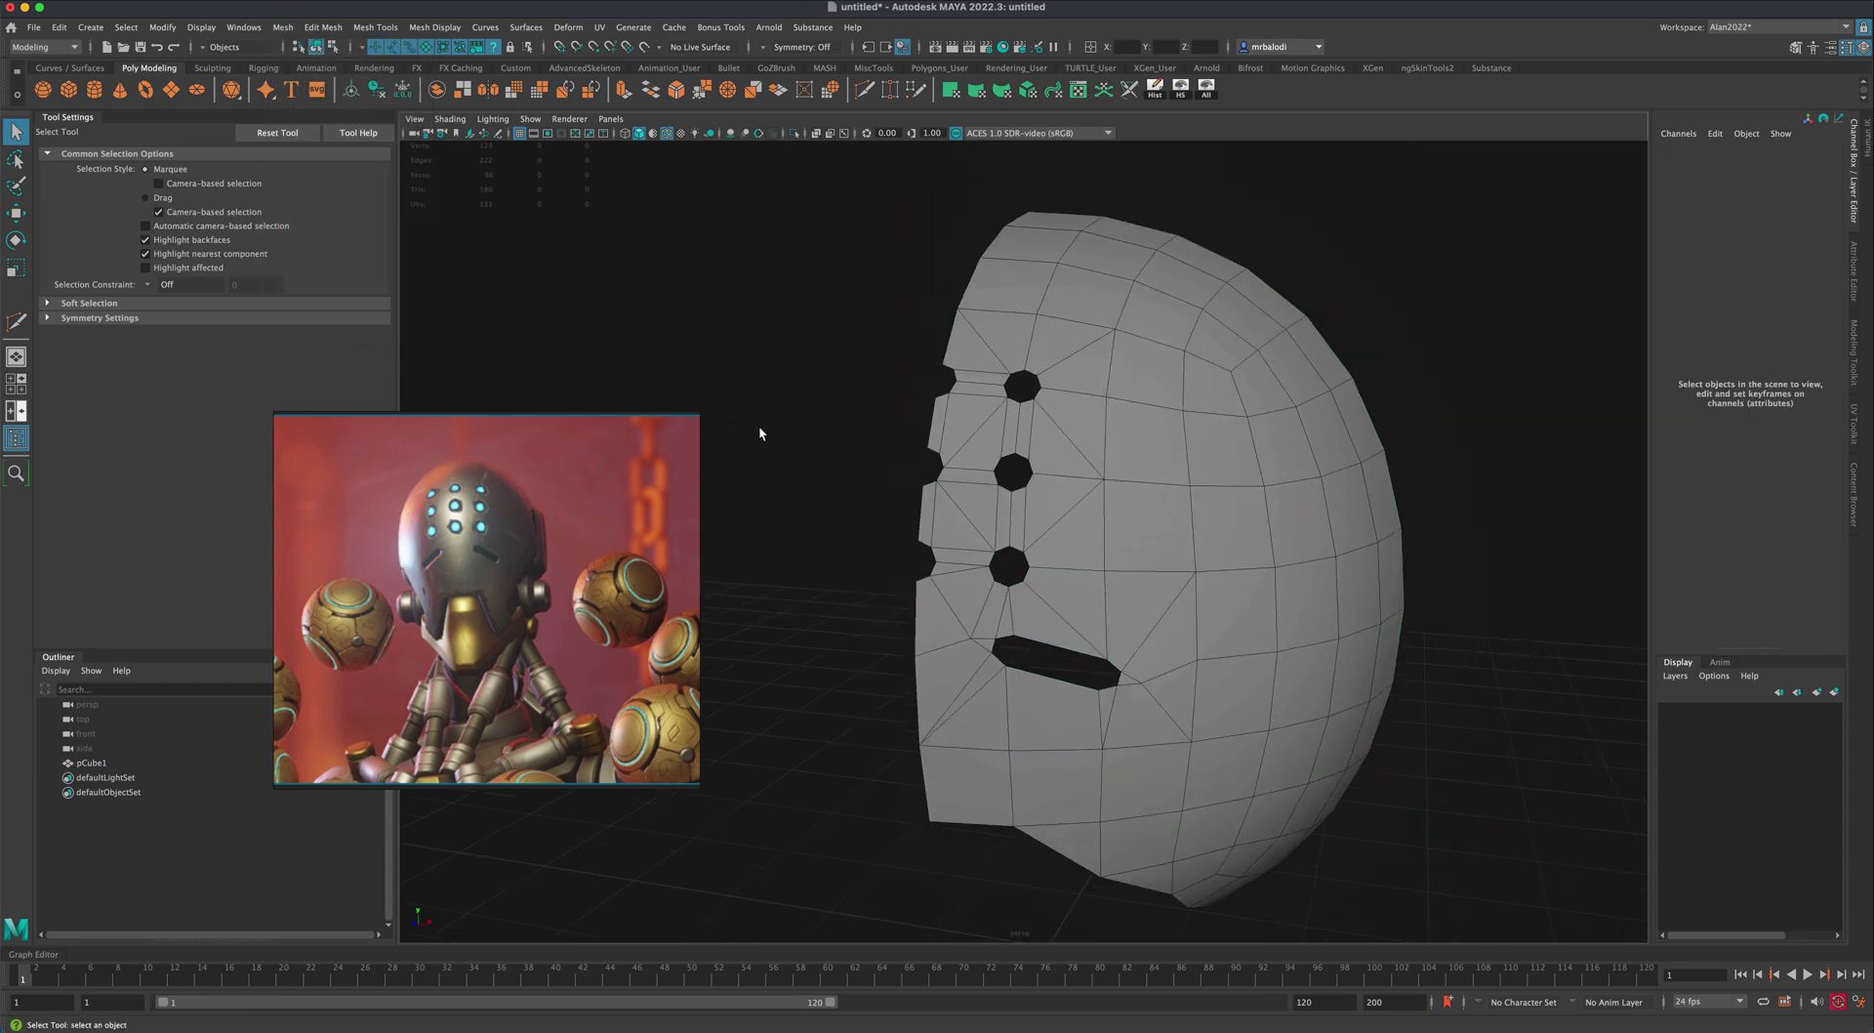
Step: Select the mask half and delete its construction history
left_click_drag(795, 461, 1135, 459, "alt")
key("w")
left_click(1135, 458)
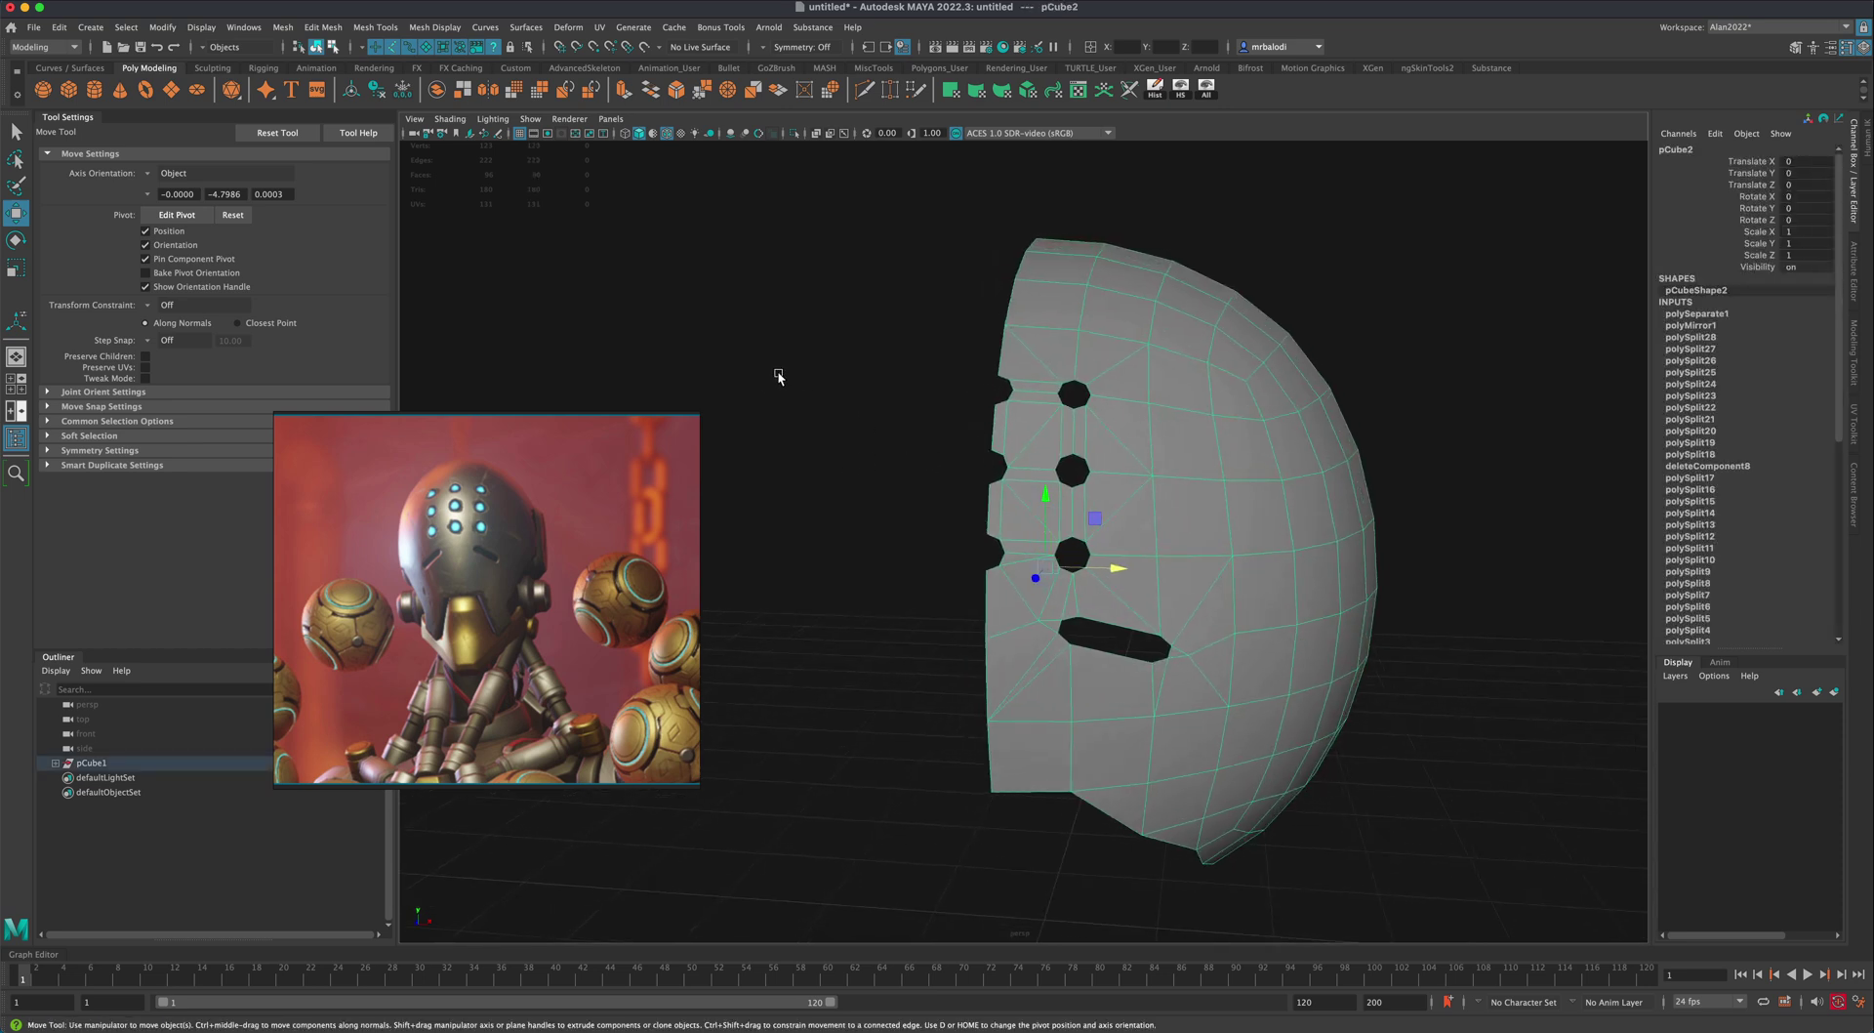
left_click(60, 27)
left_click(98, 133)
mouse_move(156, 205)
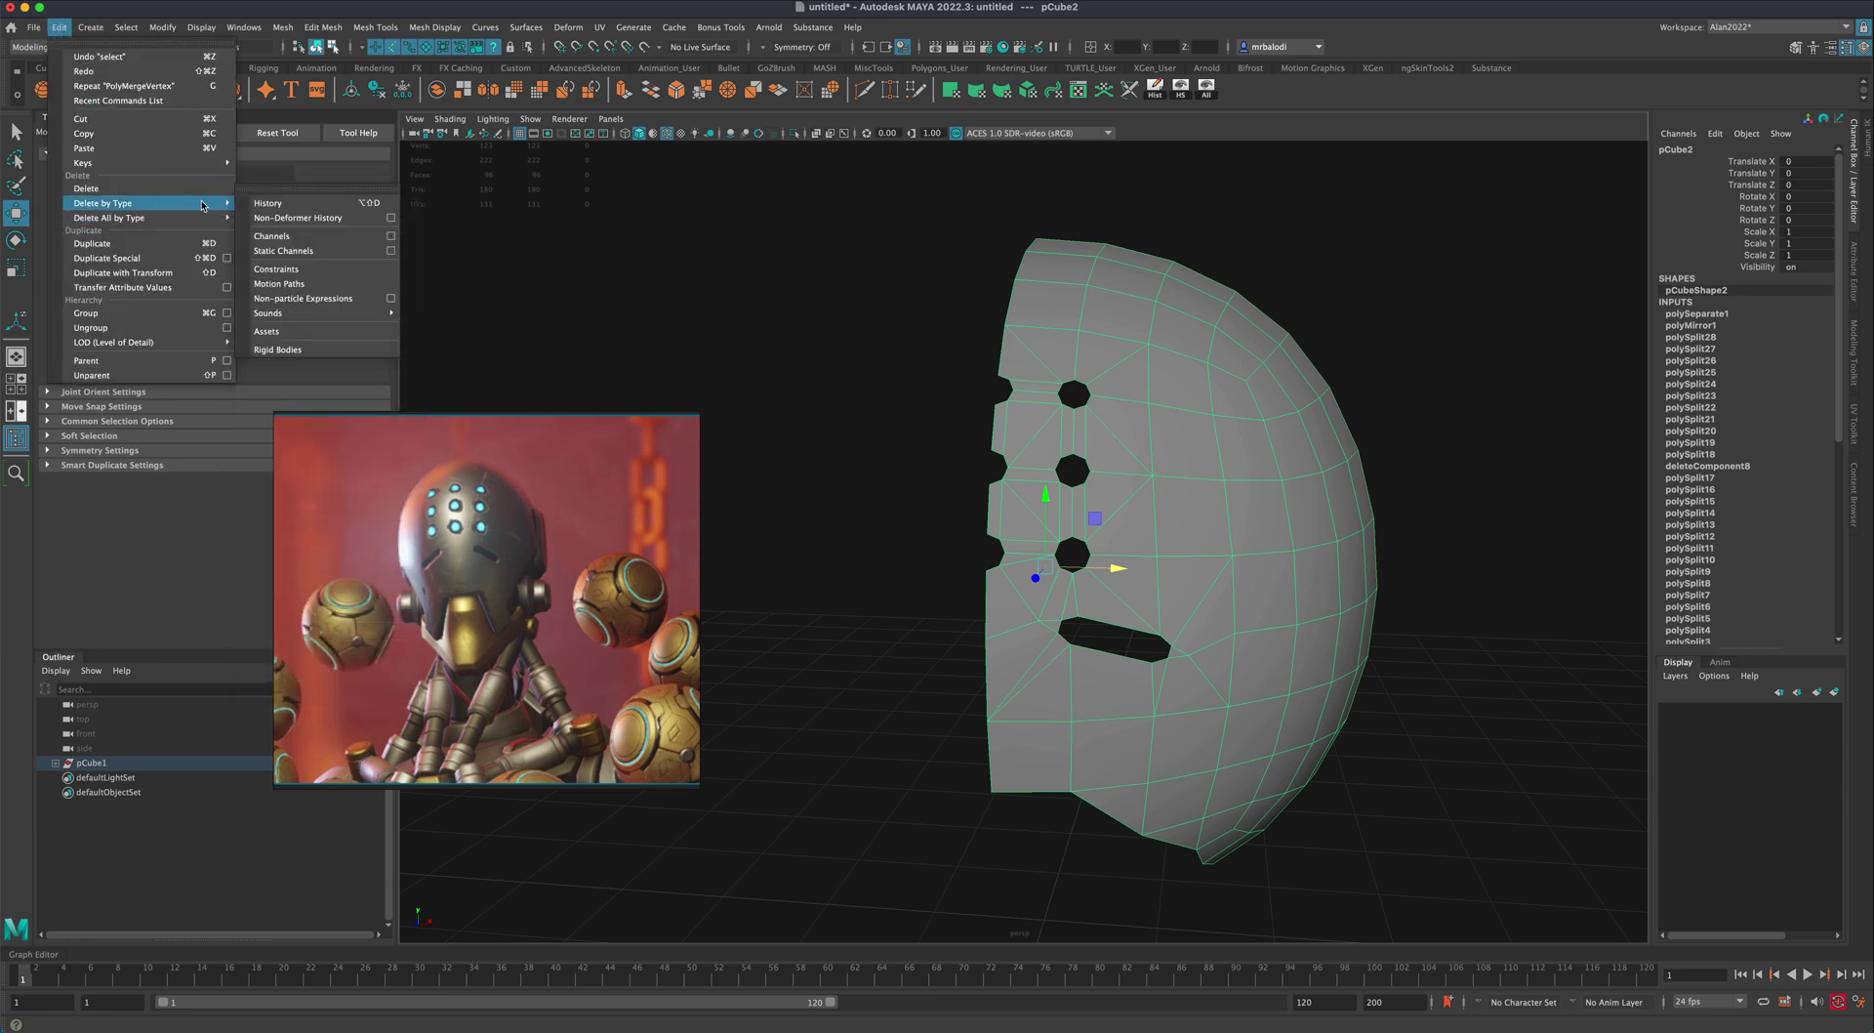
left_click(269, 203)
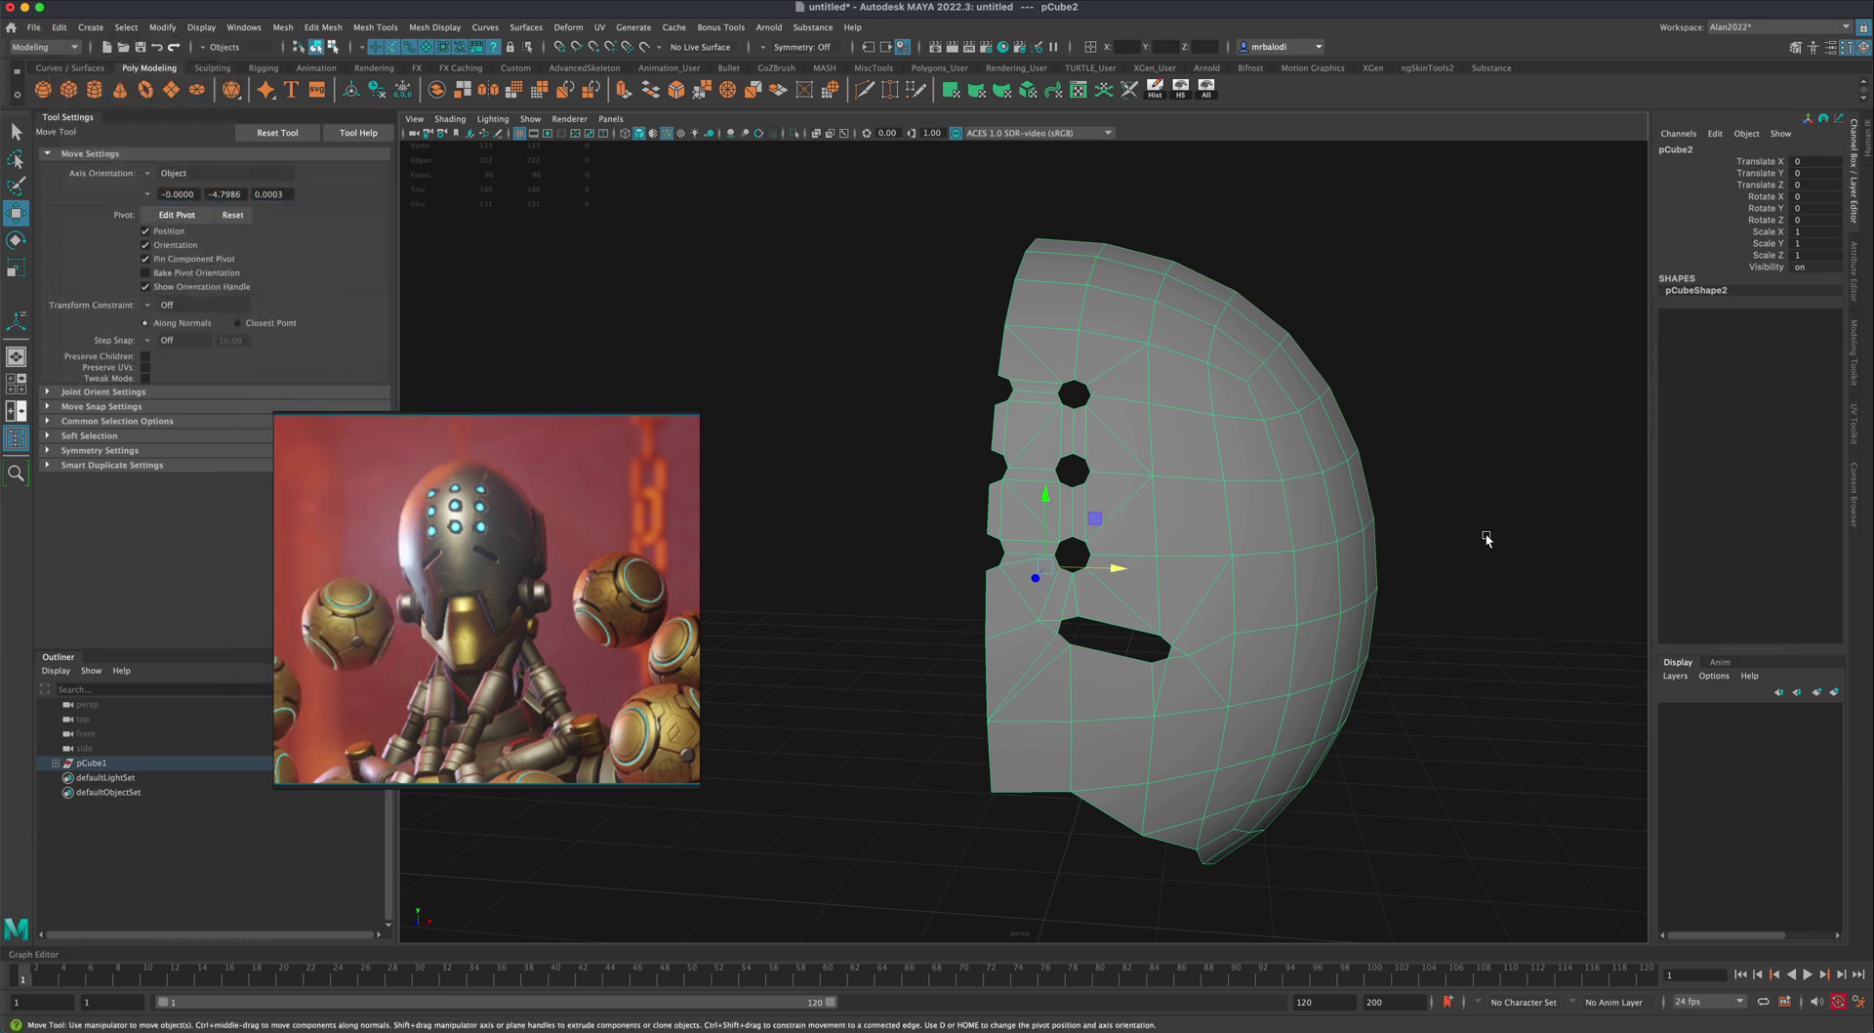
Step: Duplicate the mask half and set the copy's Scale X to -1 to form the opposite side
left_click_drag(1487, 537, 1297, 491, "alt")
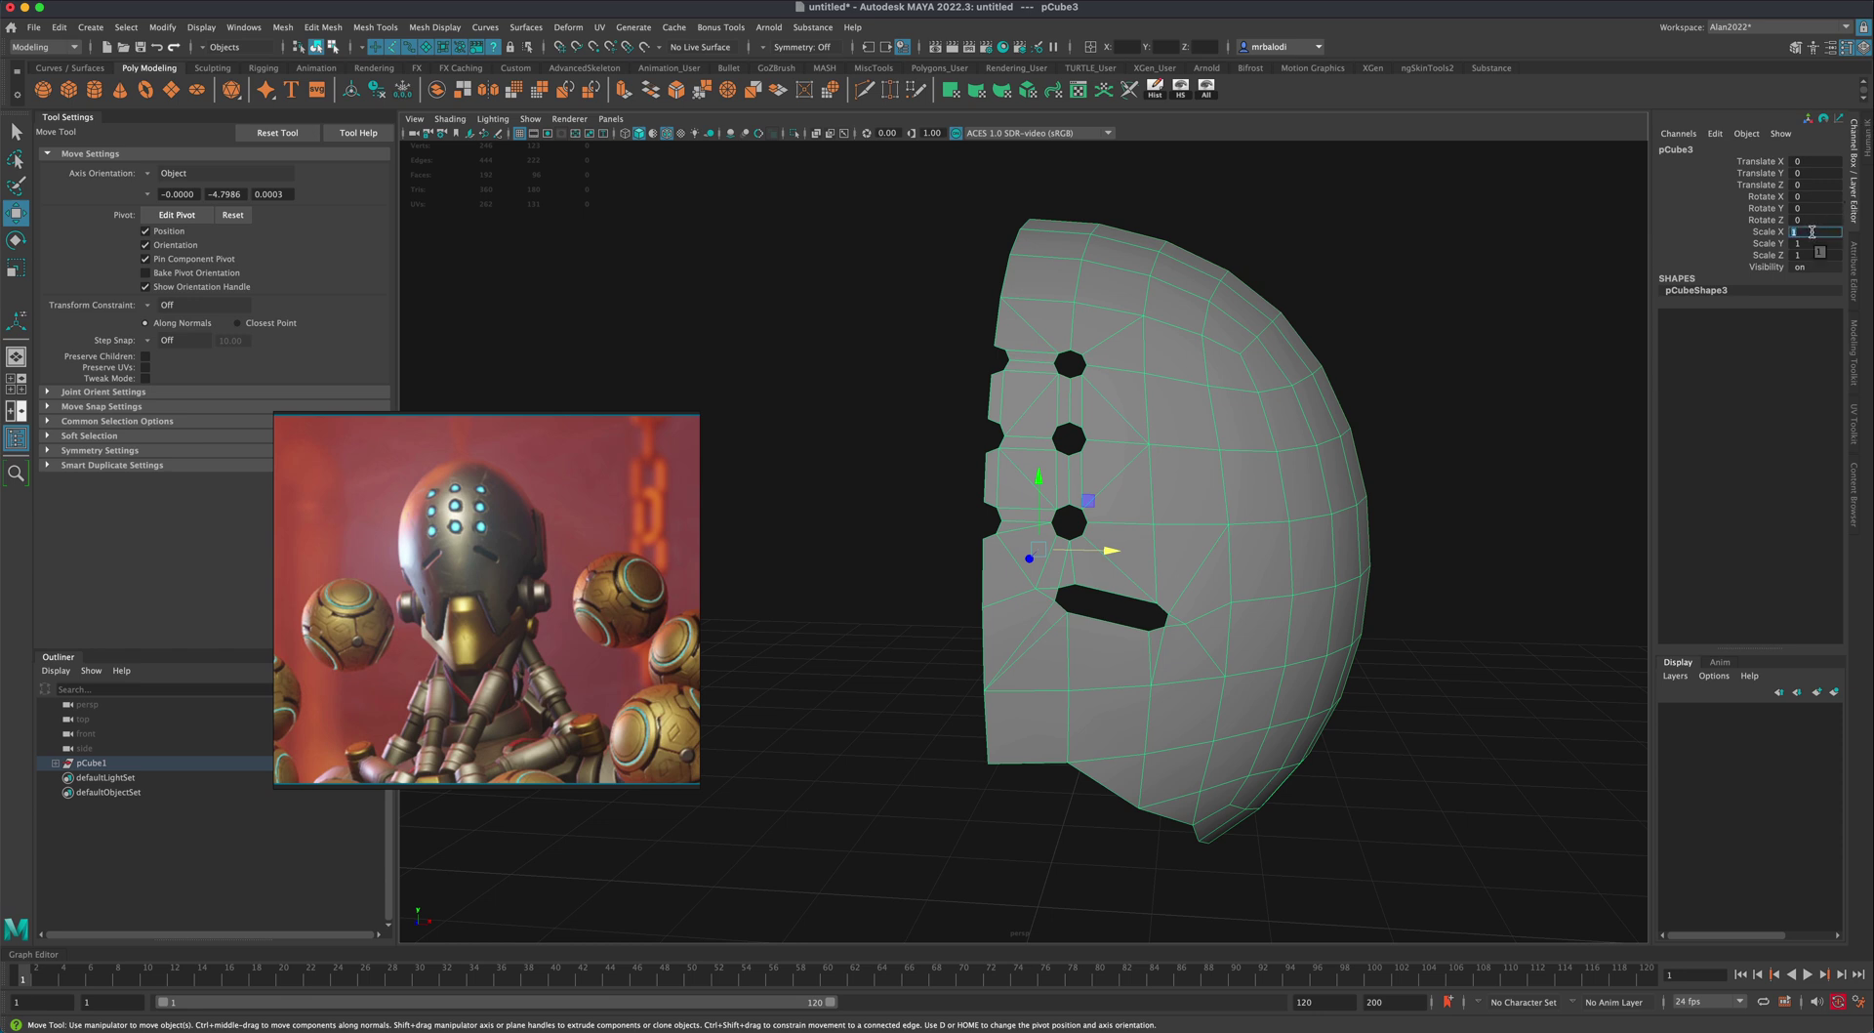
key("Return")
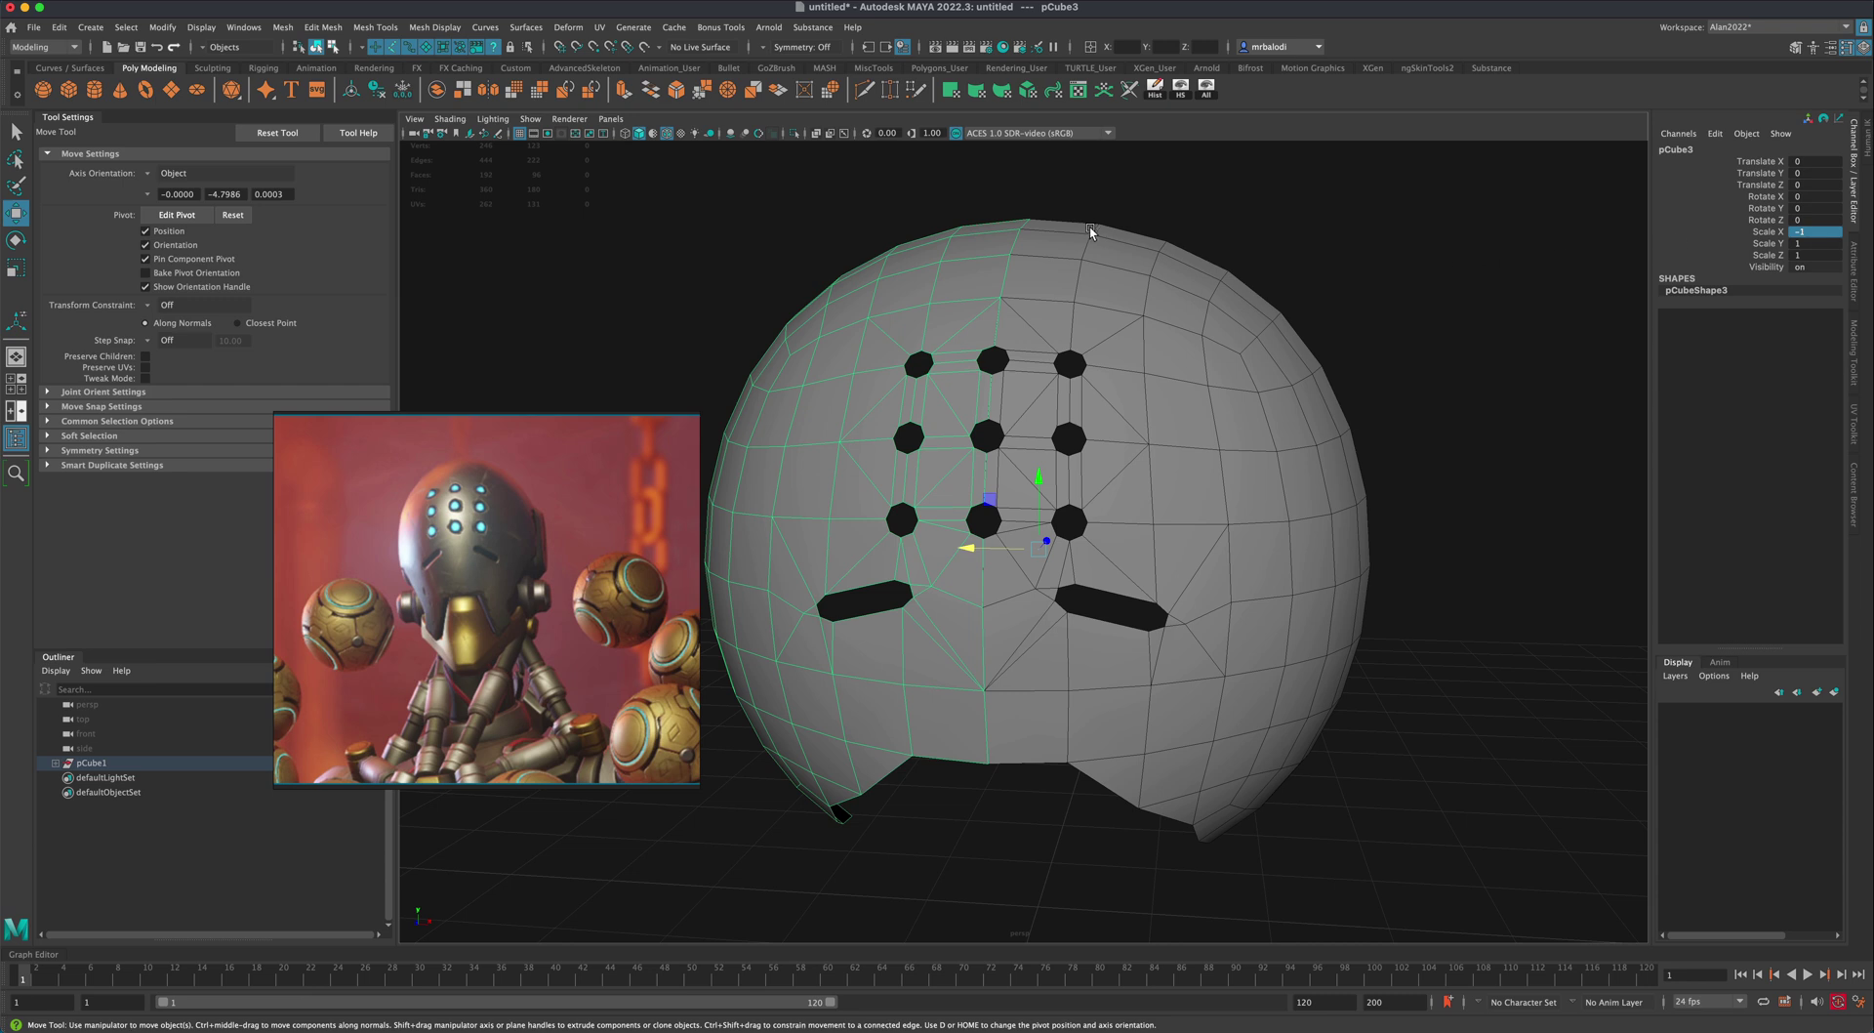
left_click(16, 132)
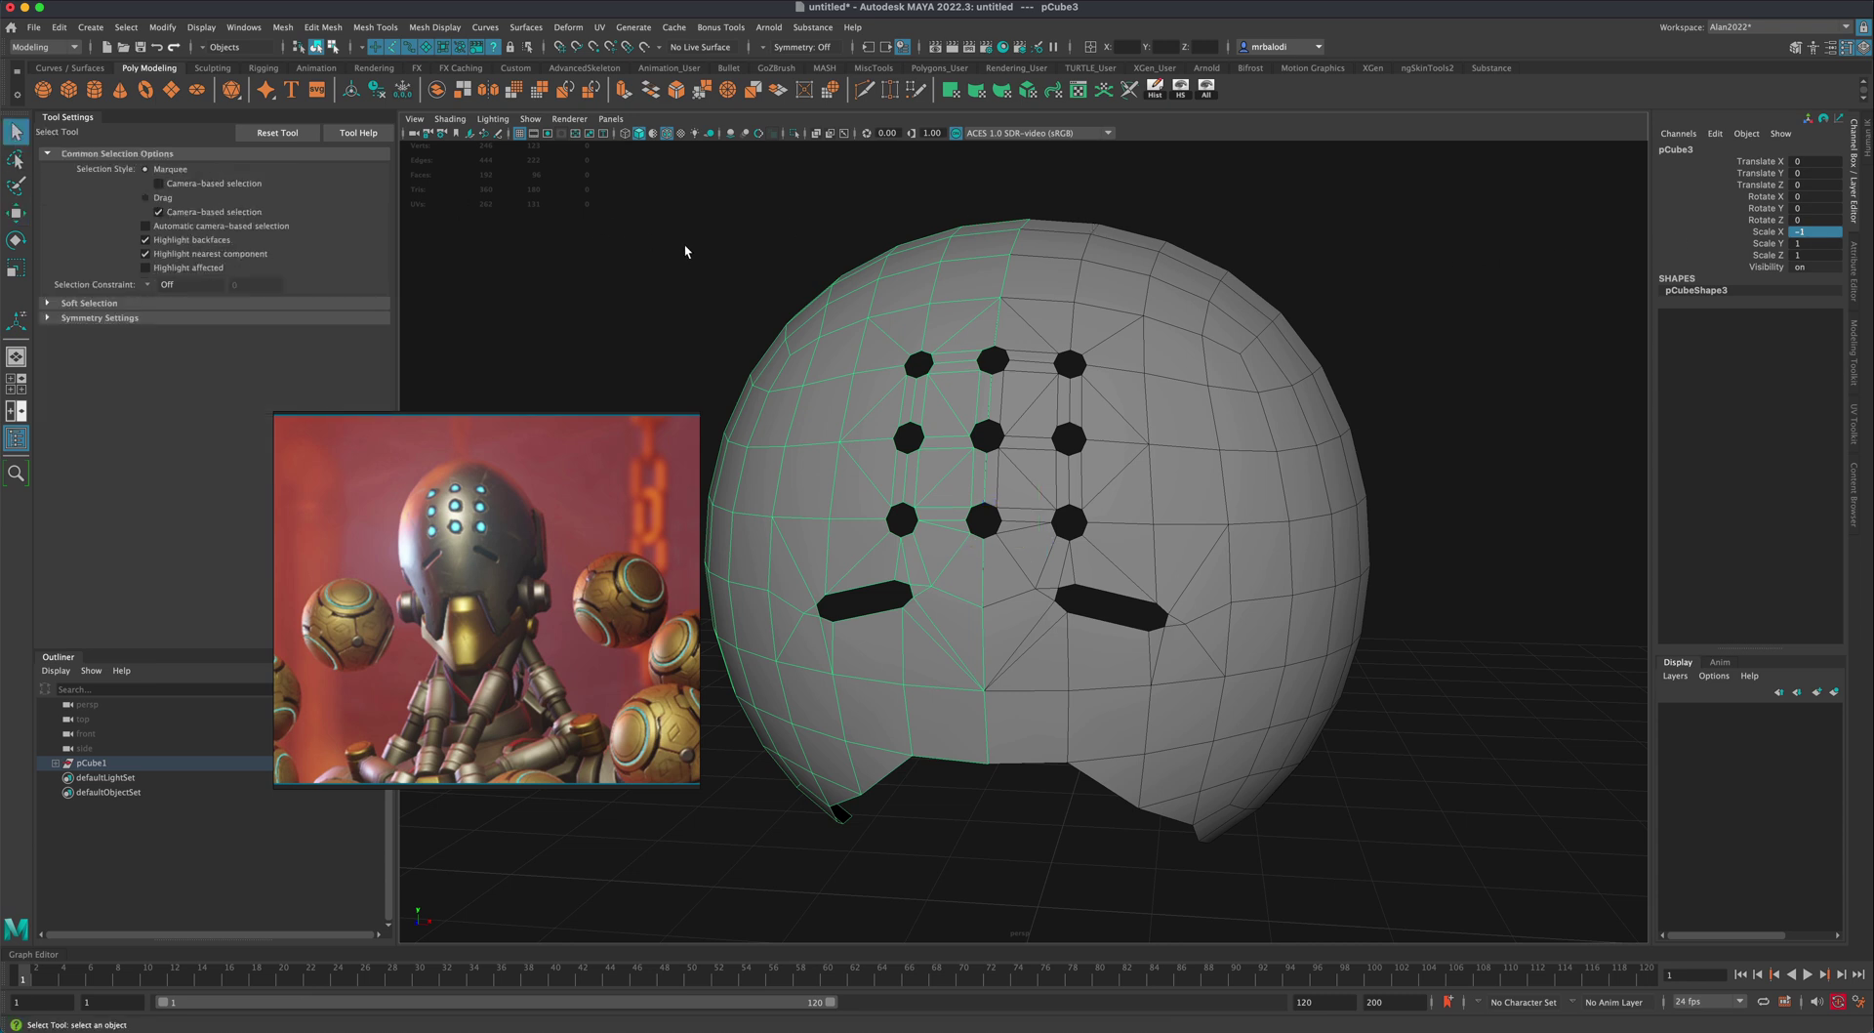
Step: Select both mask halves and combine them into one mesh
left_click(664, 255)
middle_click_drag(647, 256, 690, 269, "alt")
left_click(968, 341)
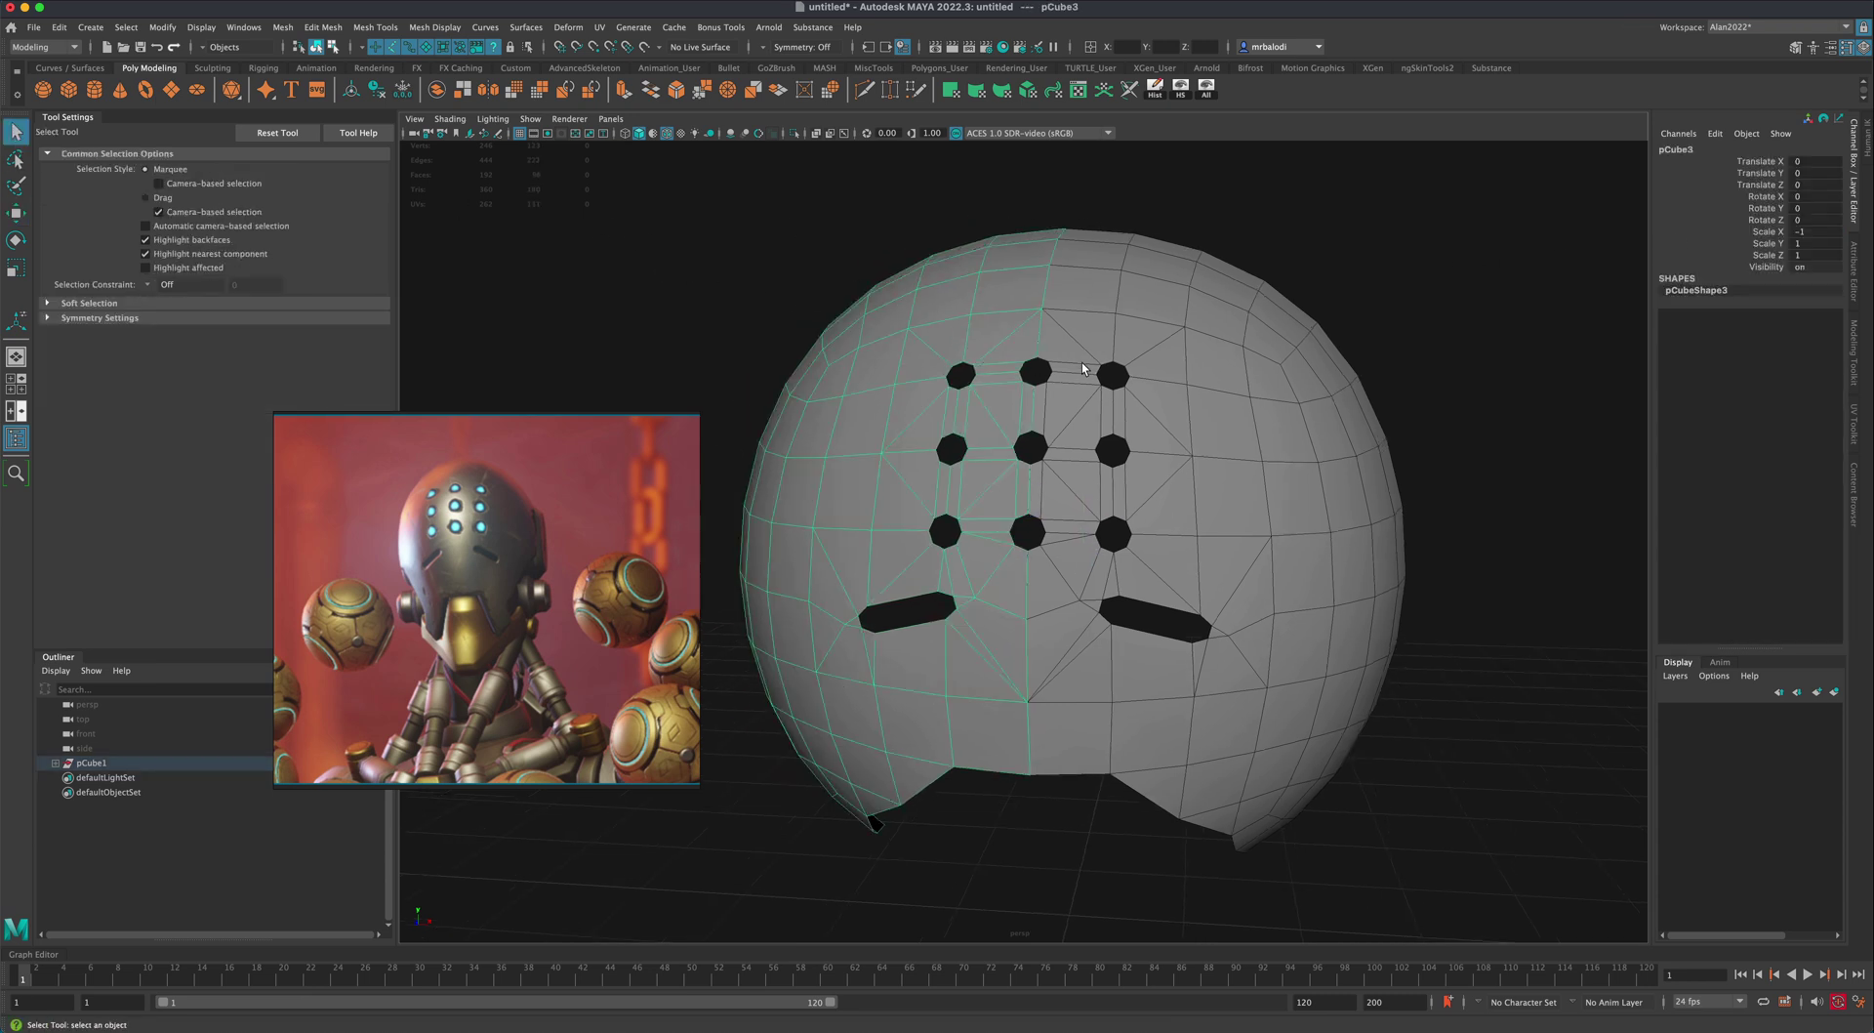
left_click(1088, 329)
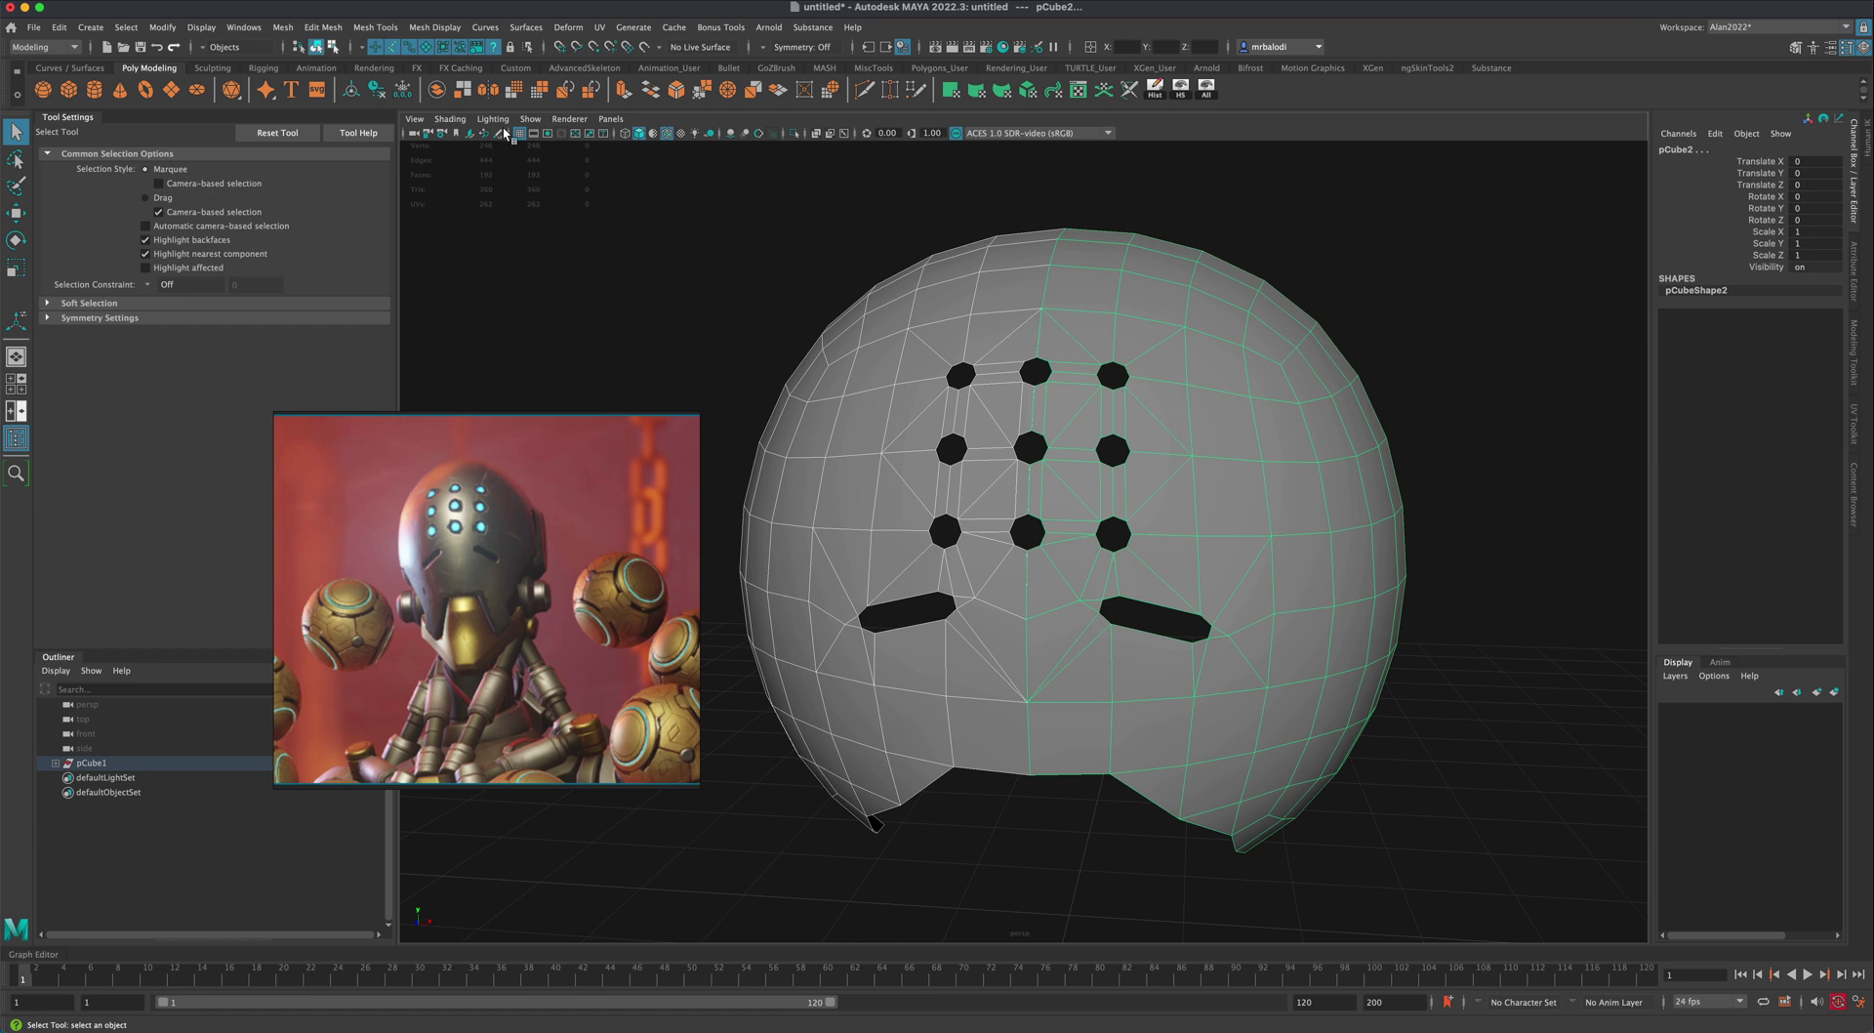
left_click(437, 90)
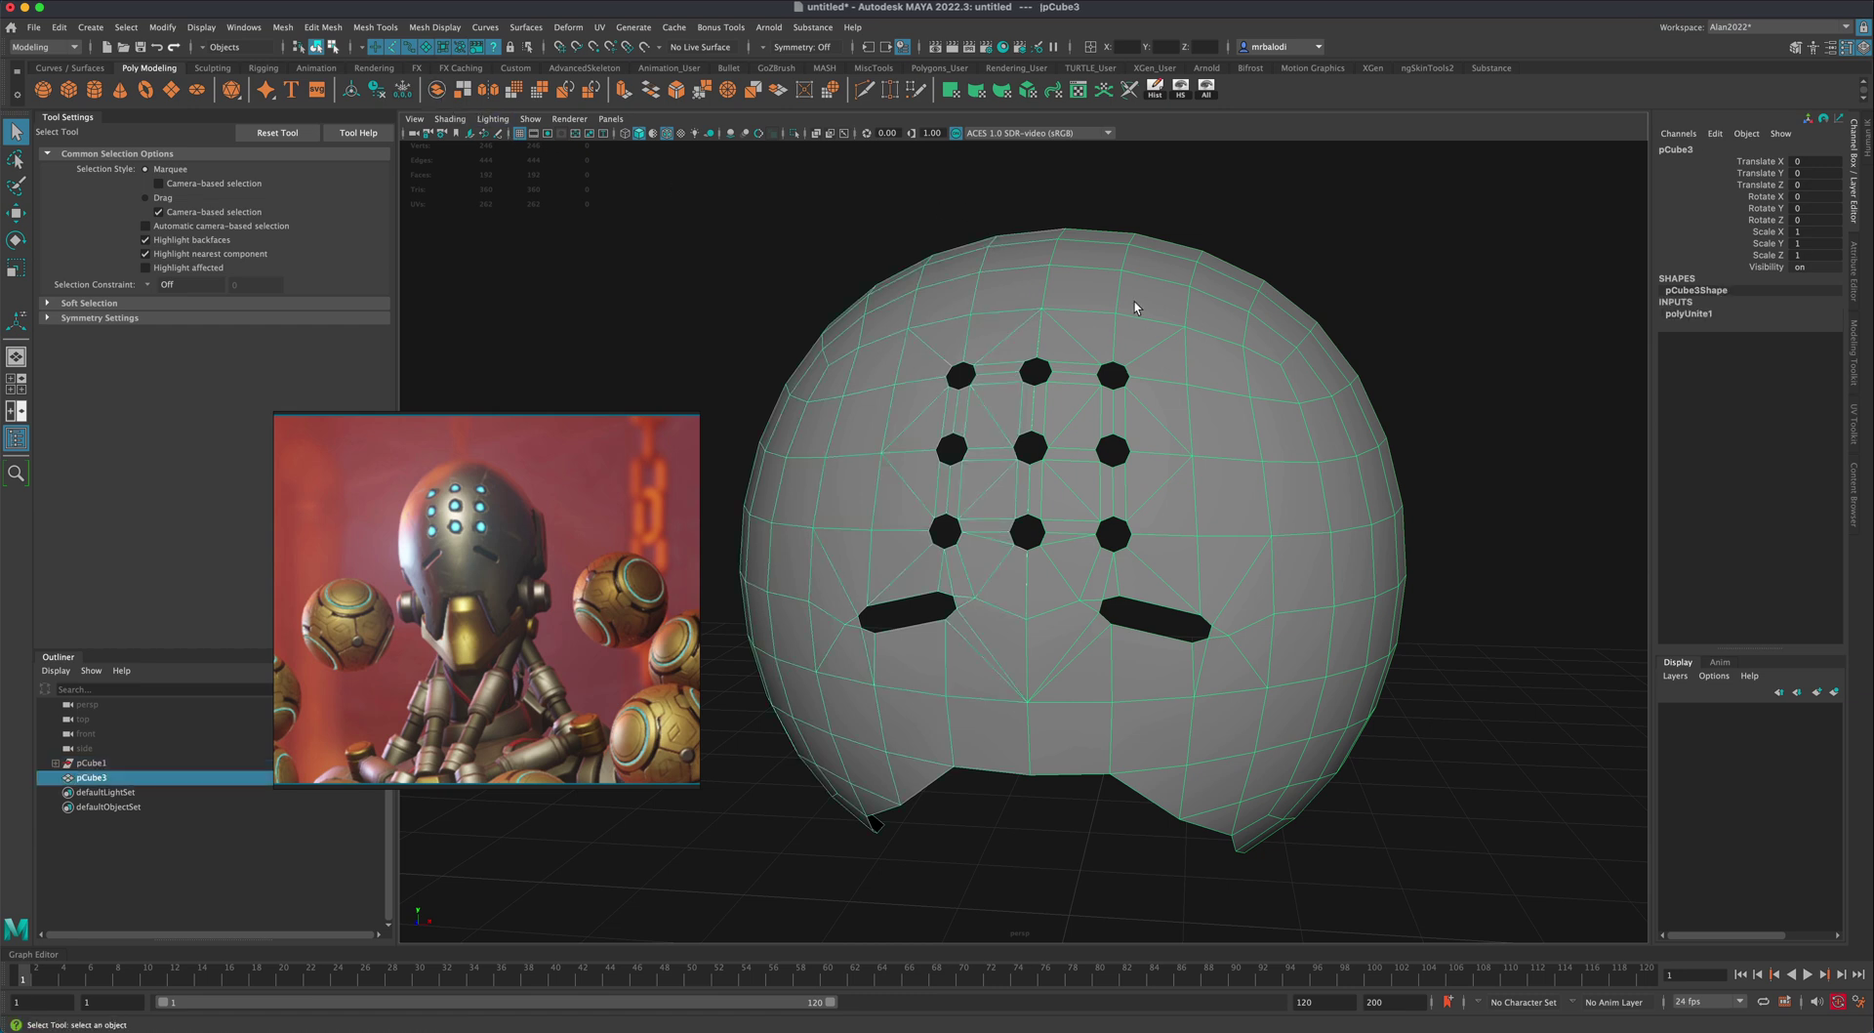
Step: Select the vertices along the mask's centre seam and merge them with a threshold of 0.1
right_click(1130, 304)
left_click_drag(1133, 234, 1163, 211, "alt")
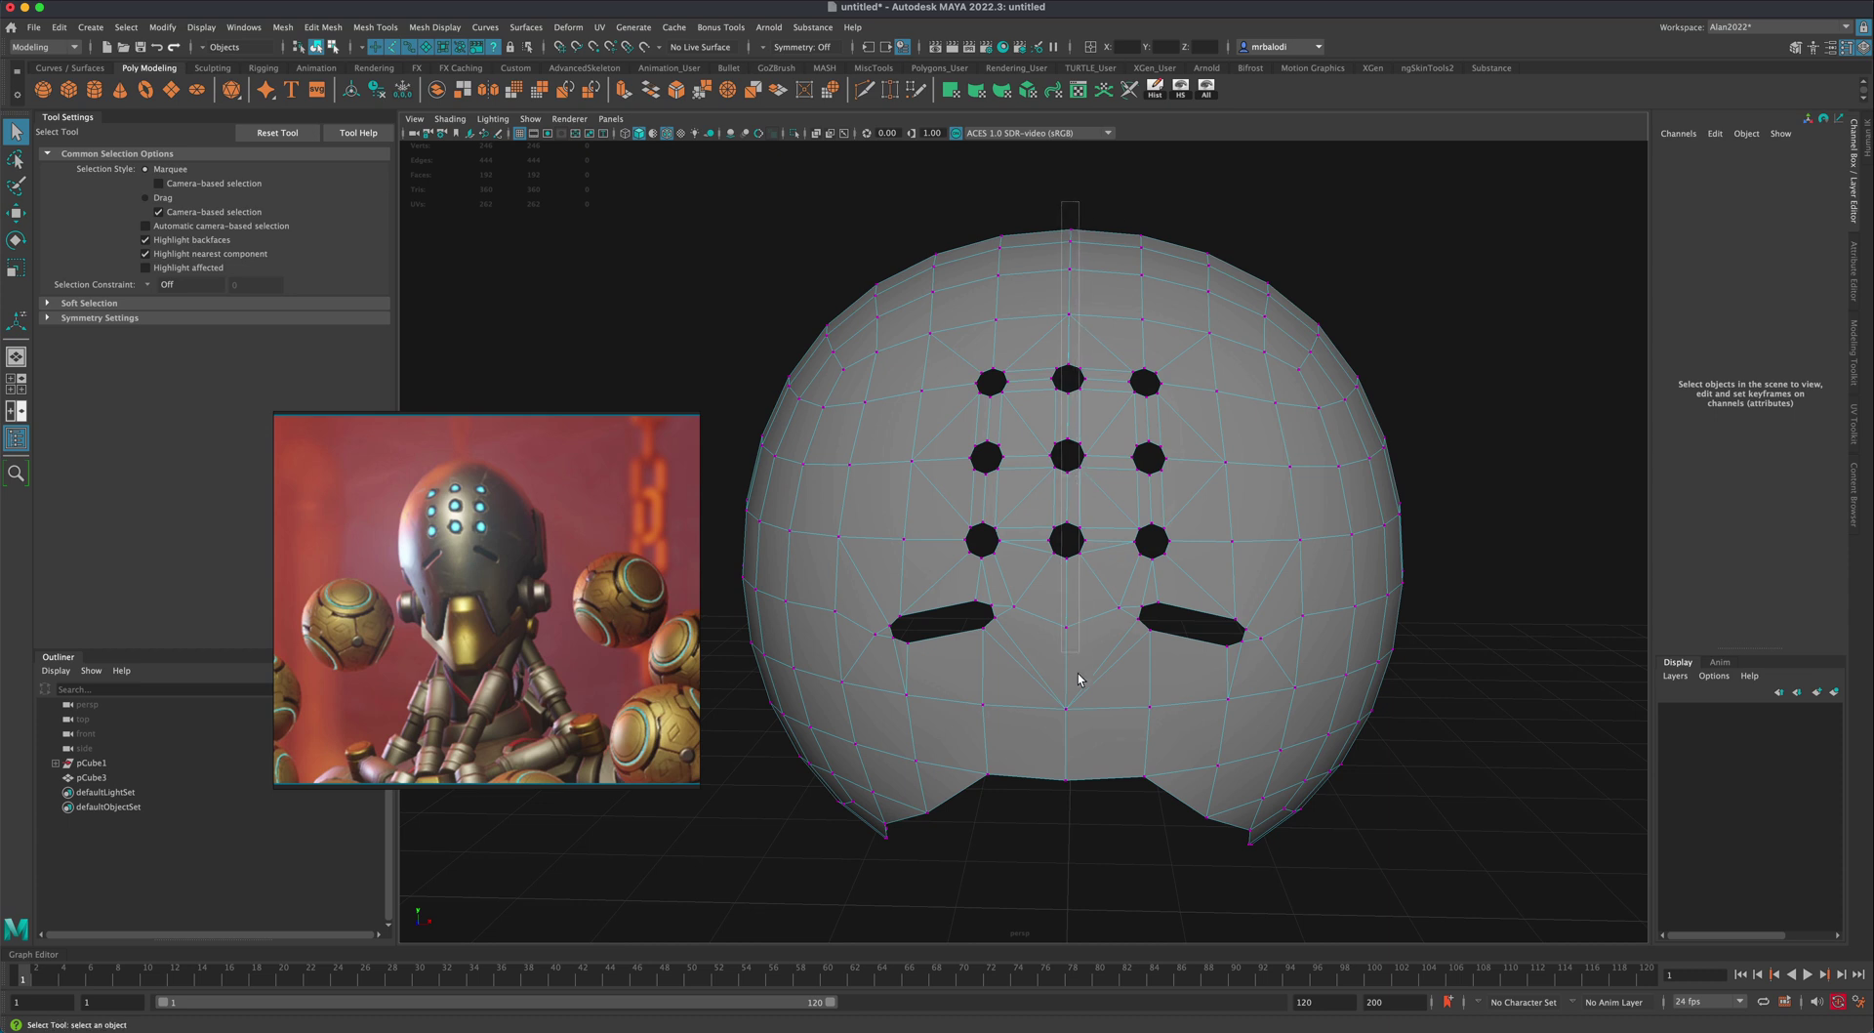
left_click_drag(1078, 700, 1063, 825)
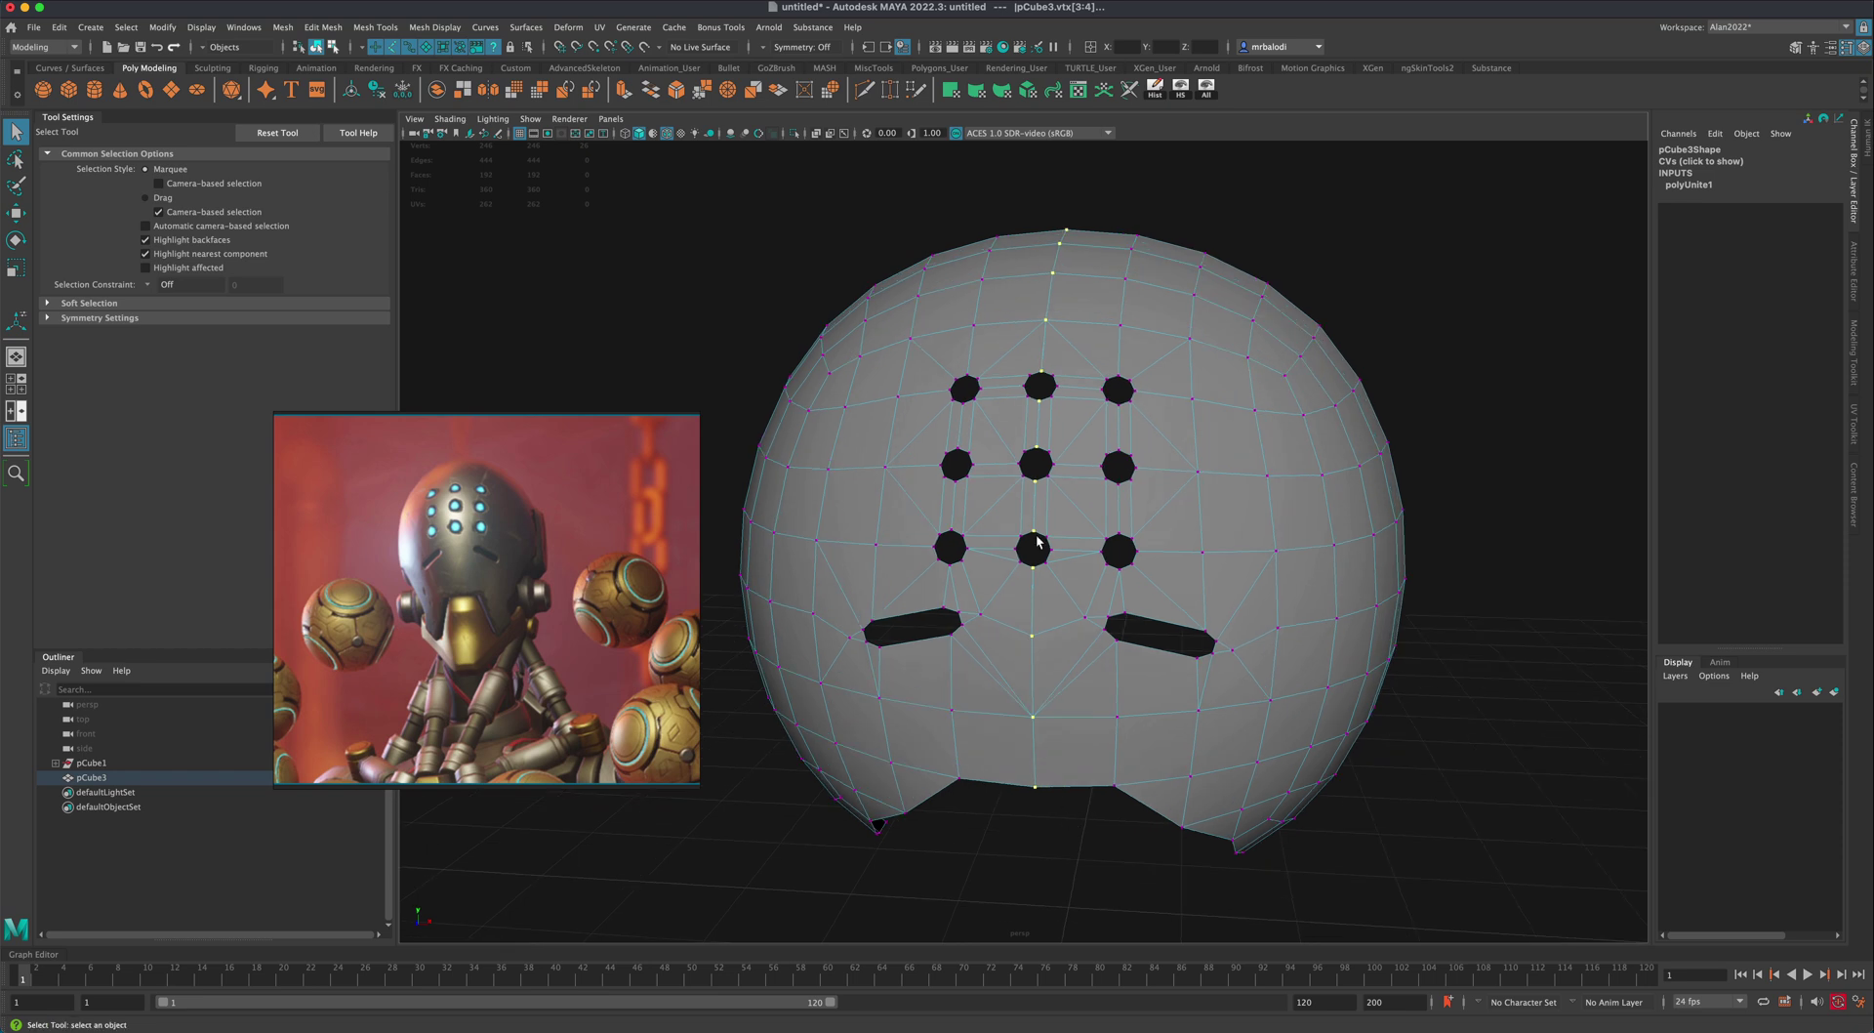
left_click(282, 27)
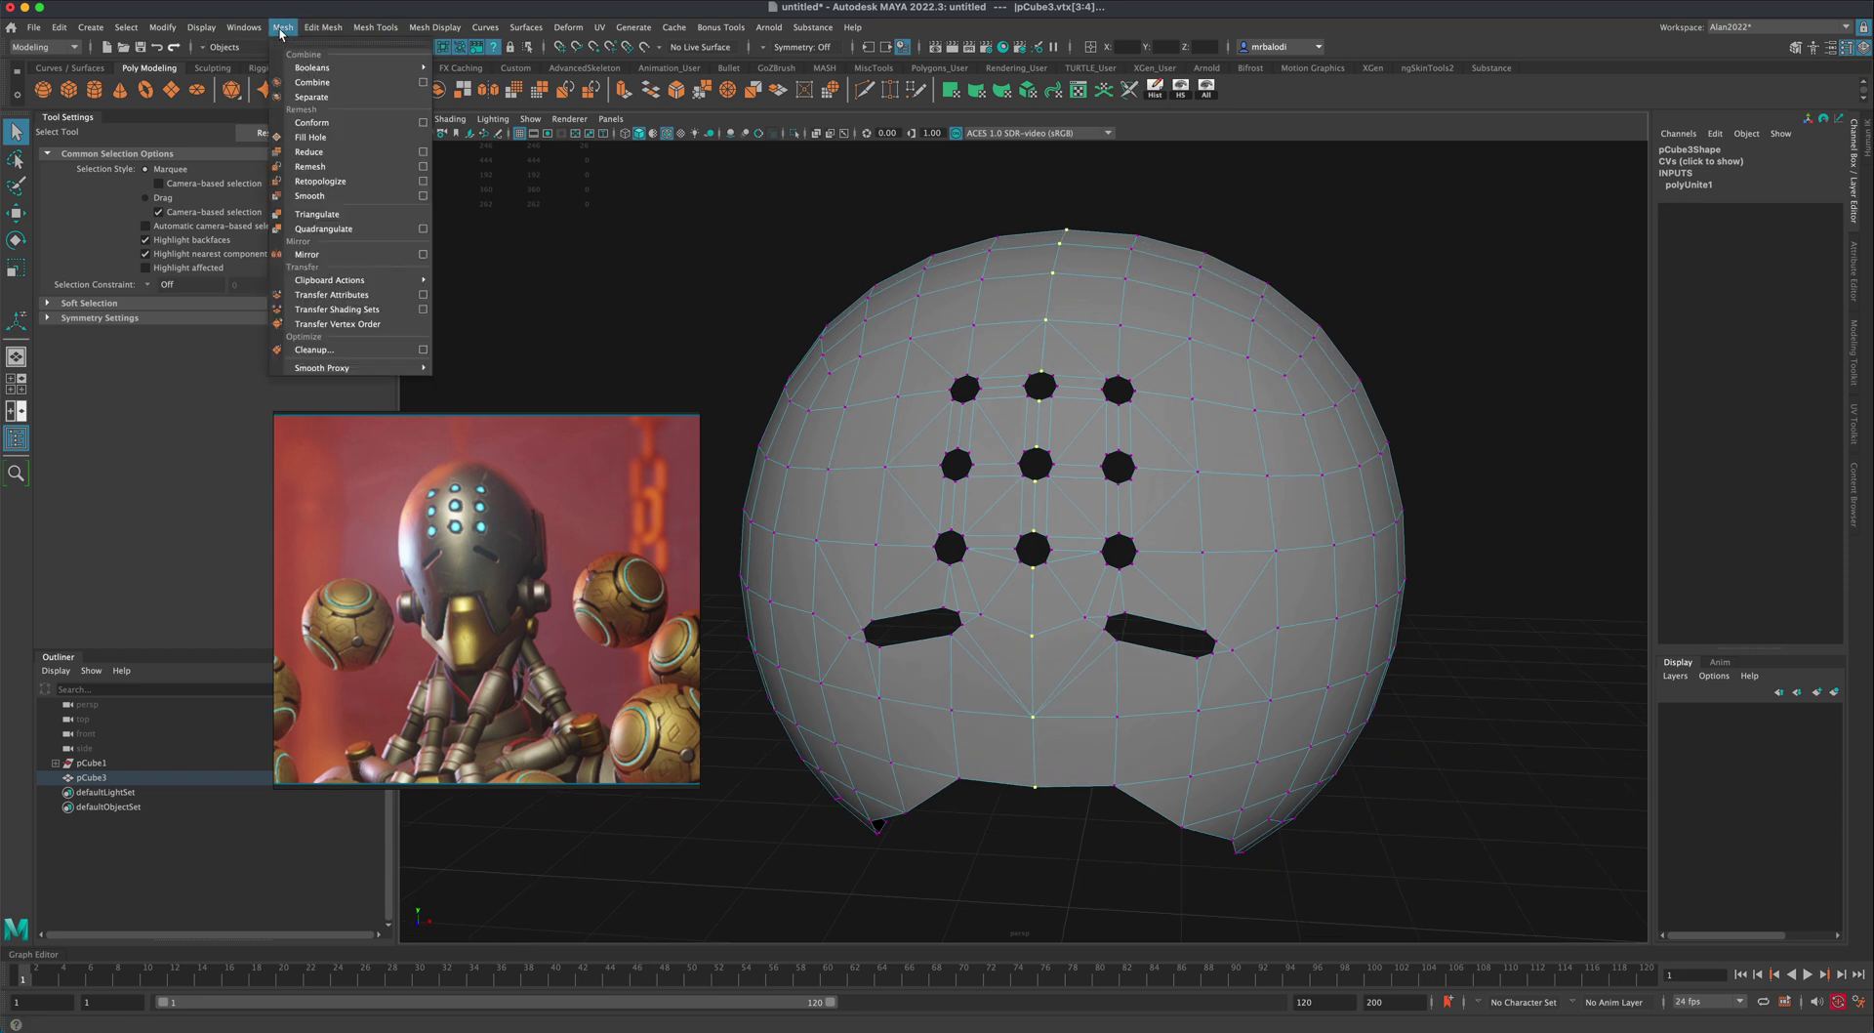
mouse_move(321, 29)
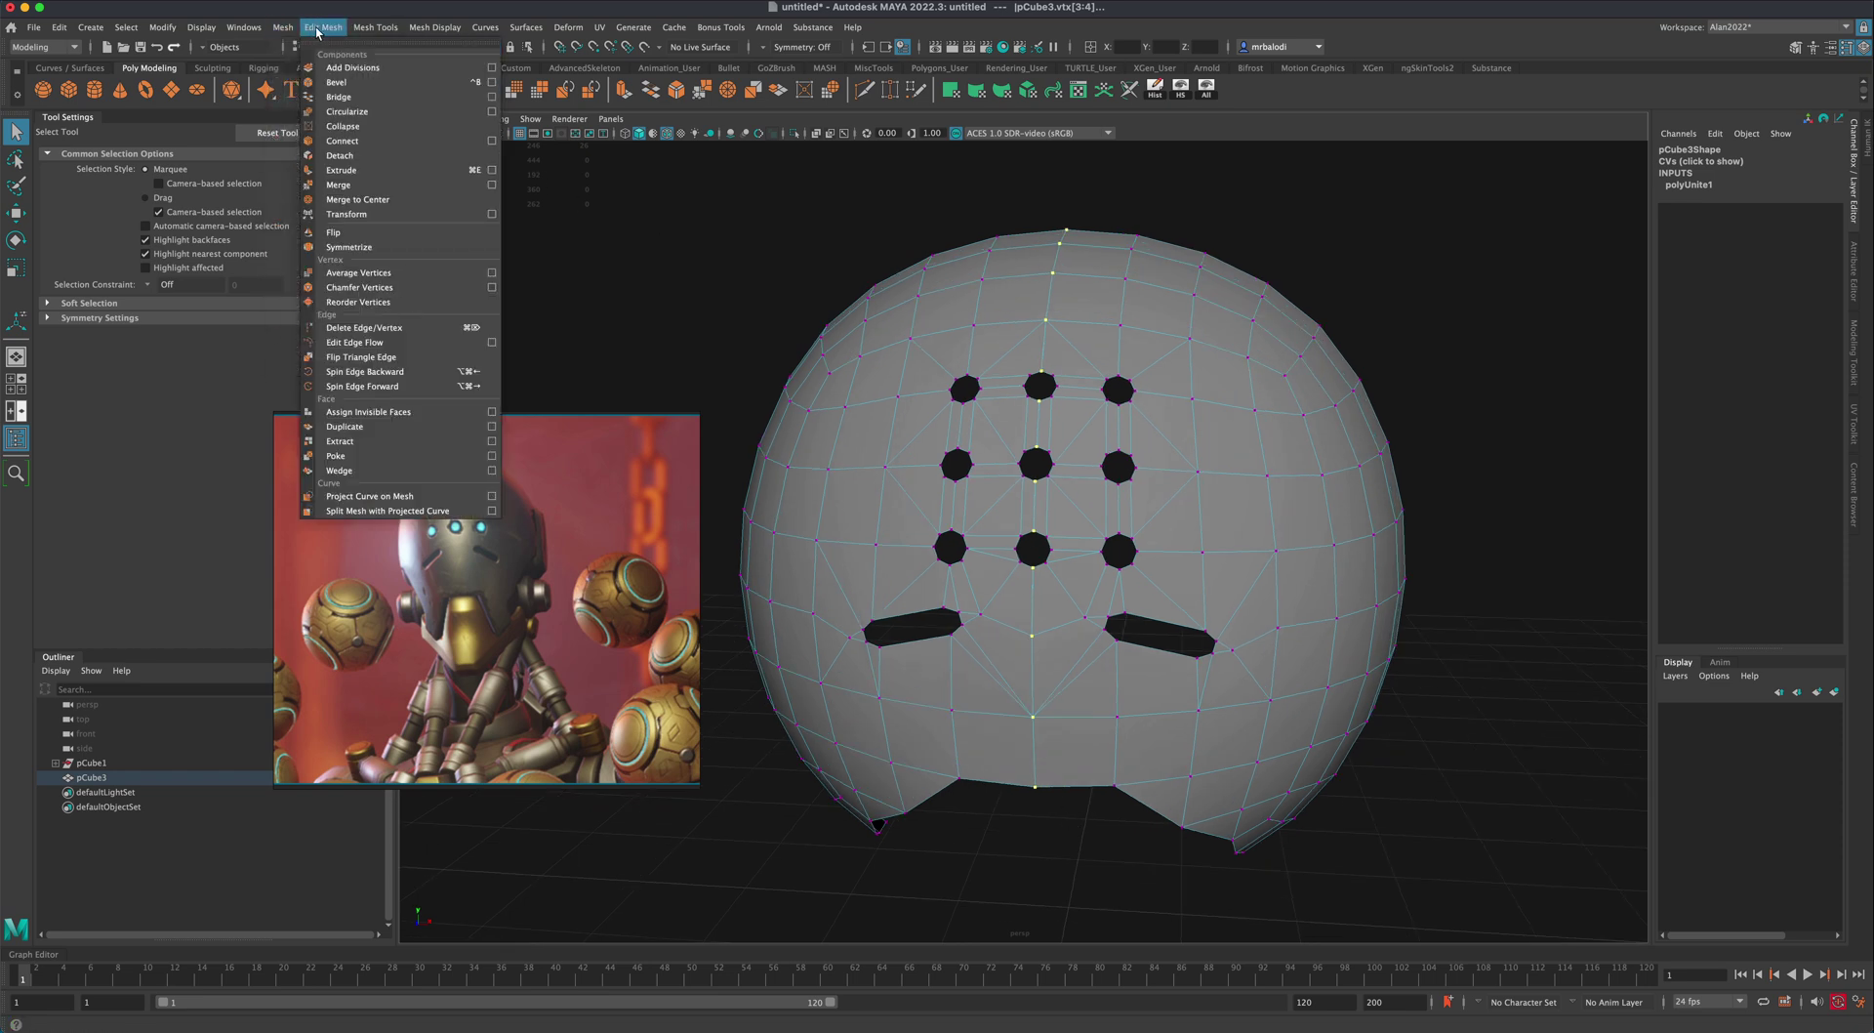
left_click(491, 186)
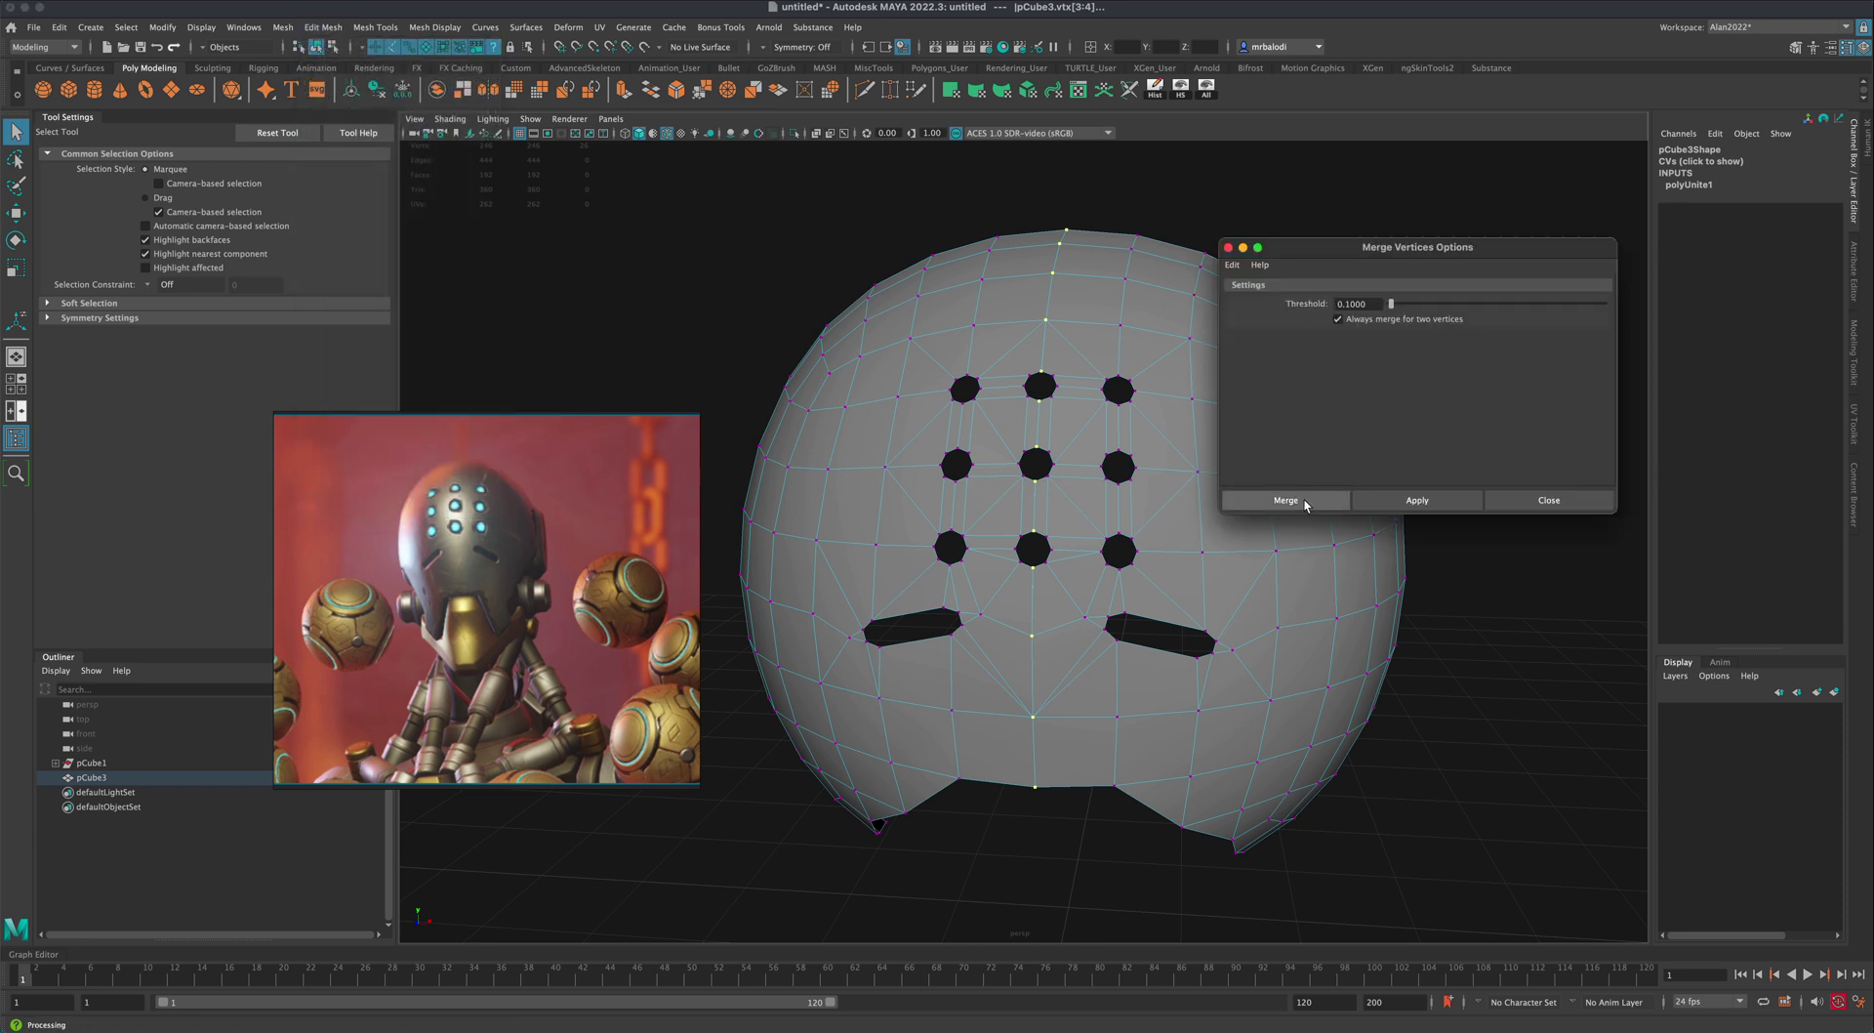
left_click_drag(1384, 251, 1444, 223)
left_click(1352, 475)
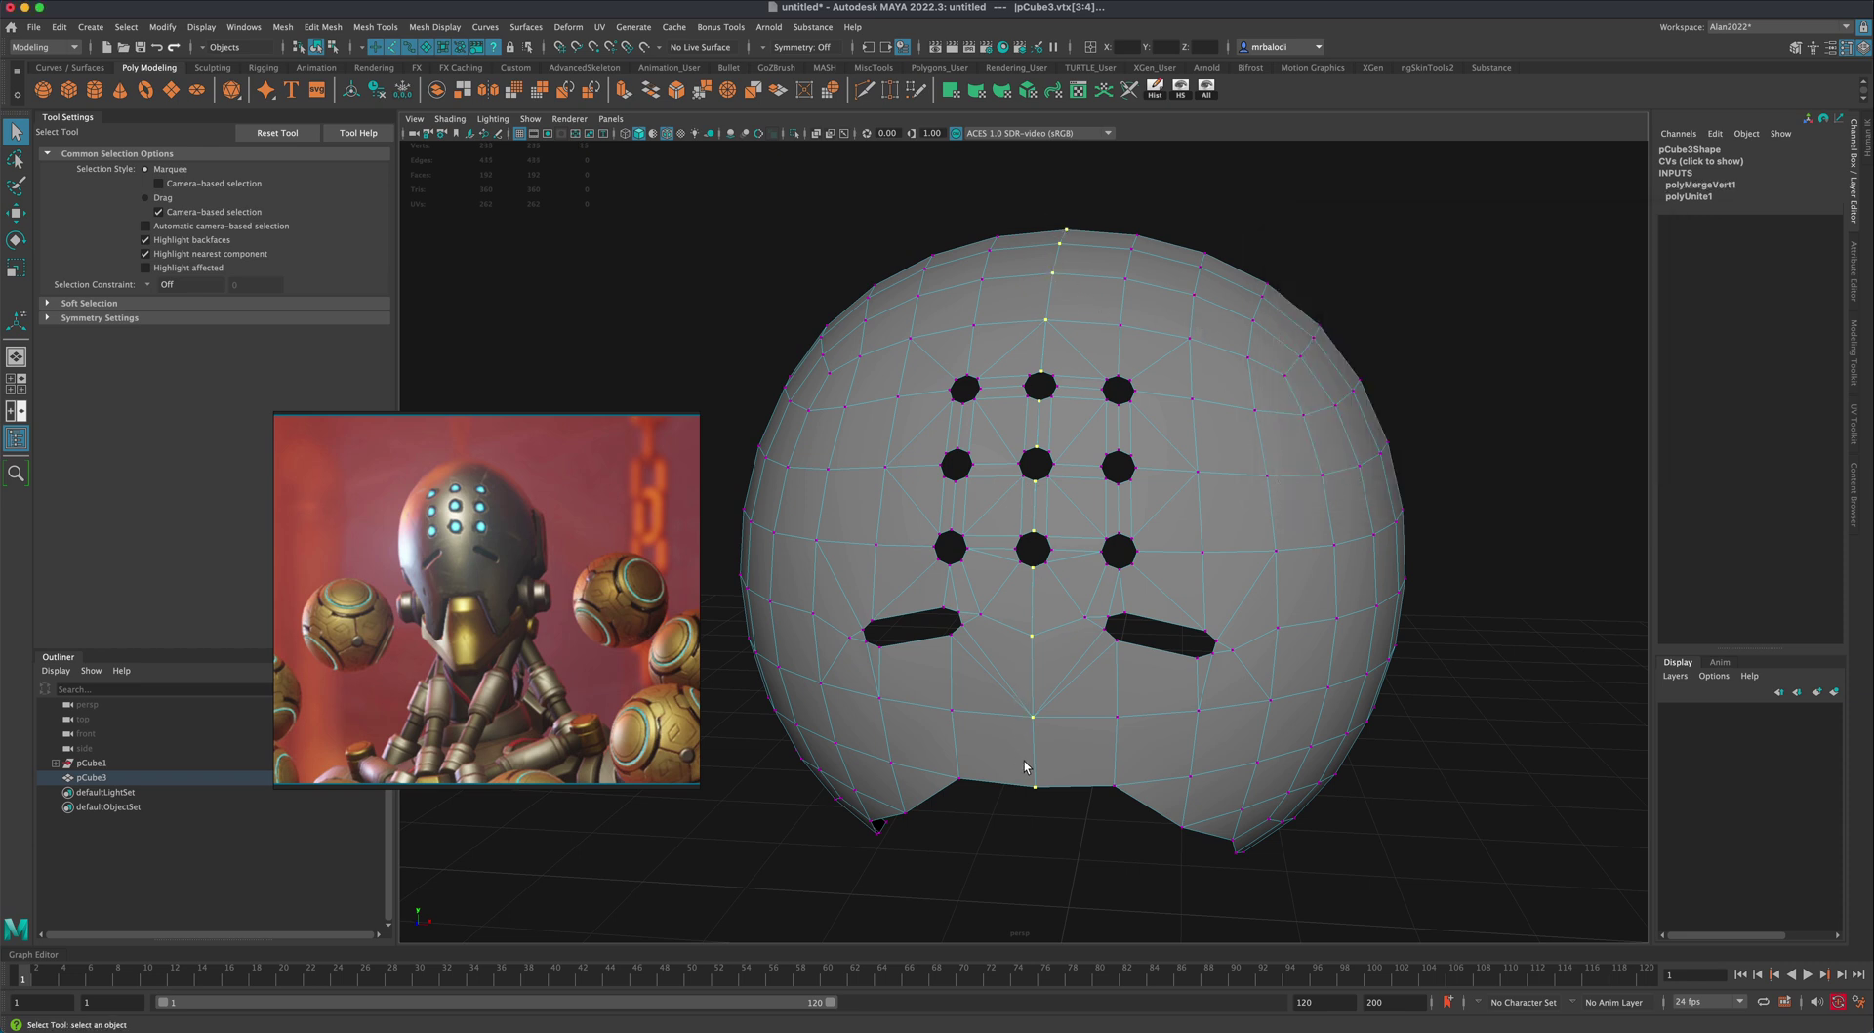
Step: Check the merged centre seam by selecting its vertices at the top and between the eye slots, then clear the selection in object mode
right_click(1085, 290)
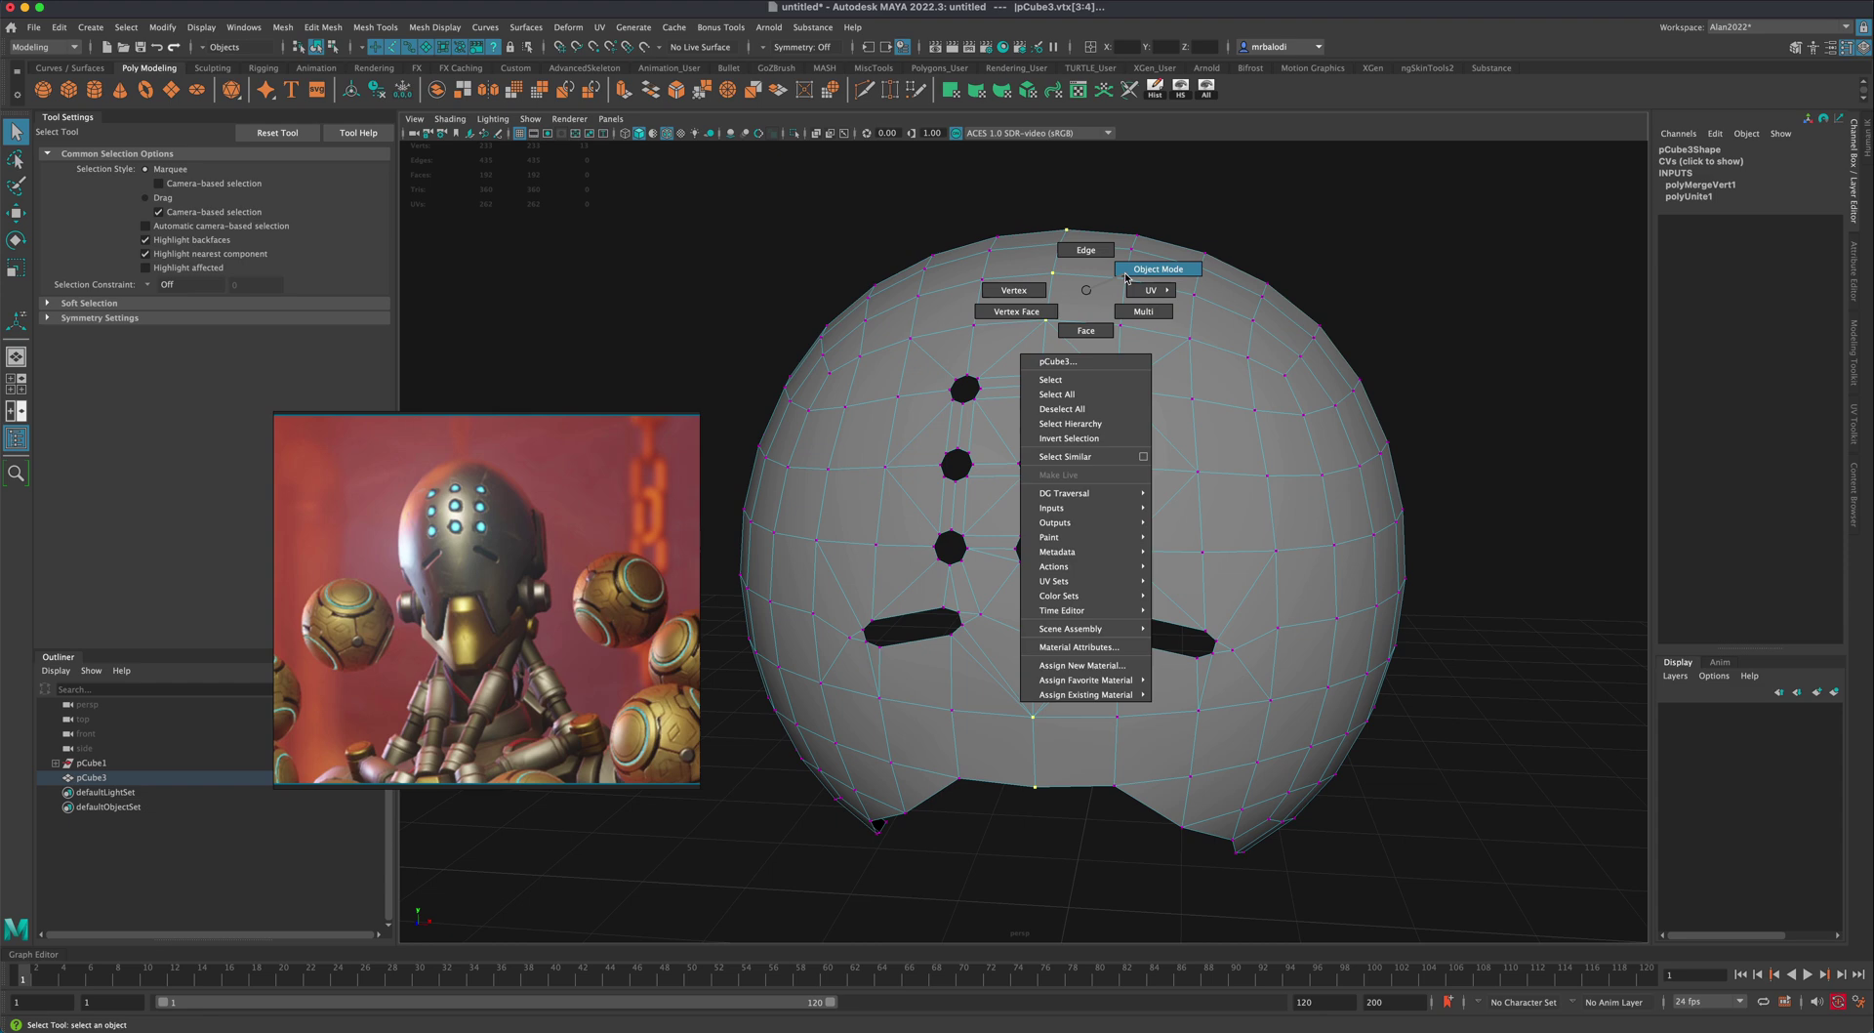
left_click(1125, 271)
right_click(1103, 257)
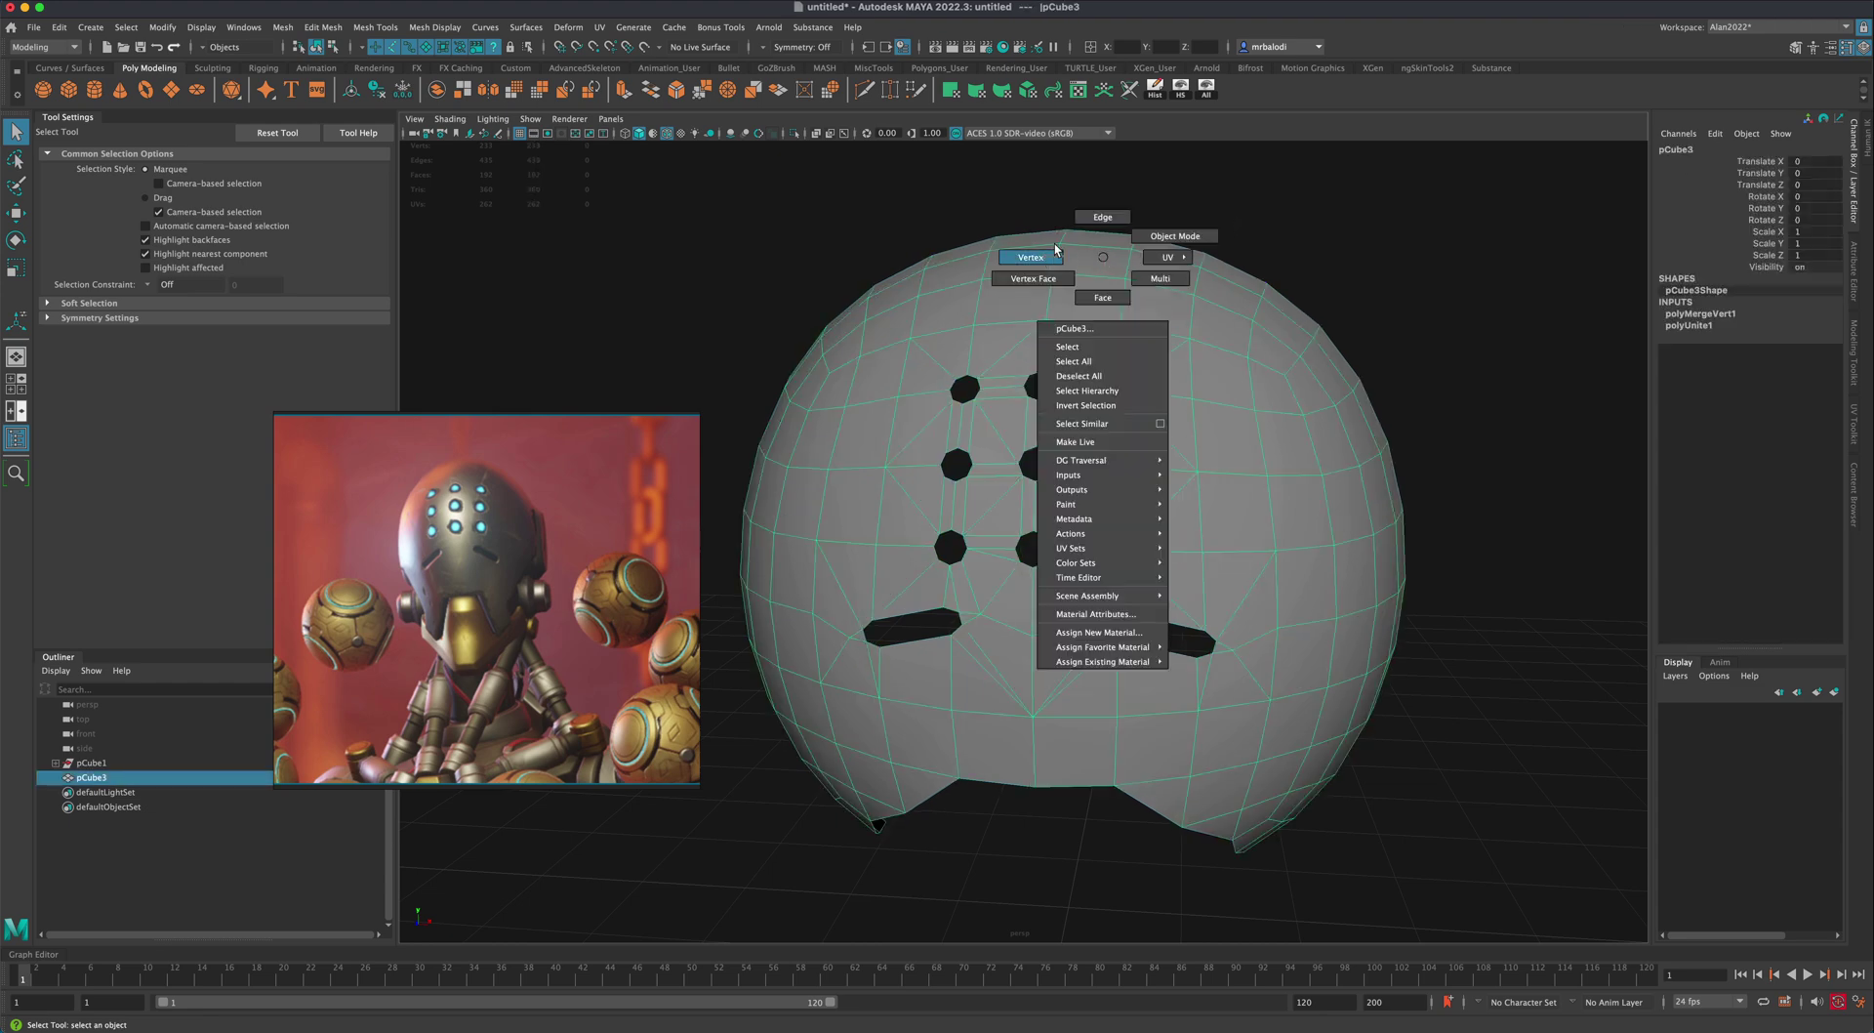
left_click(1060, 234)
left_click_drag(1075, 235, 1074, 234)
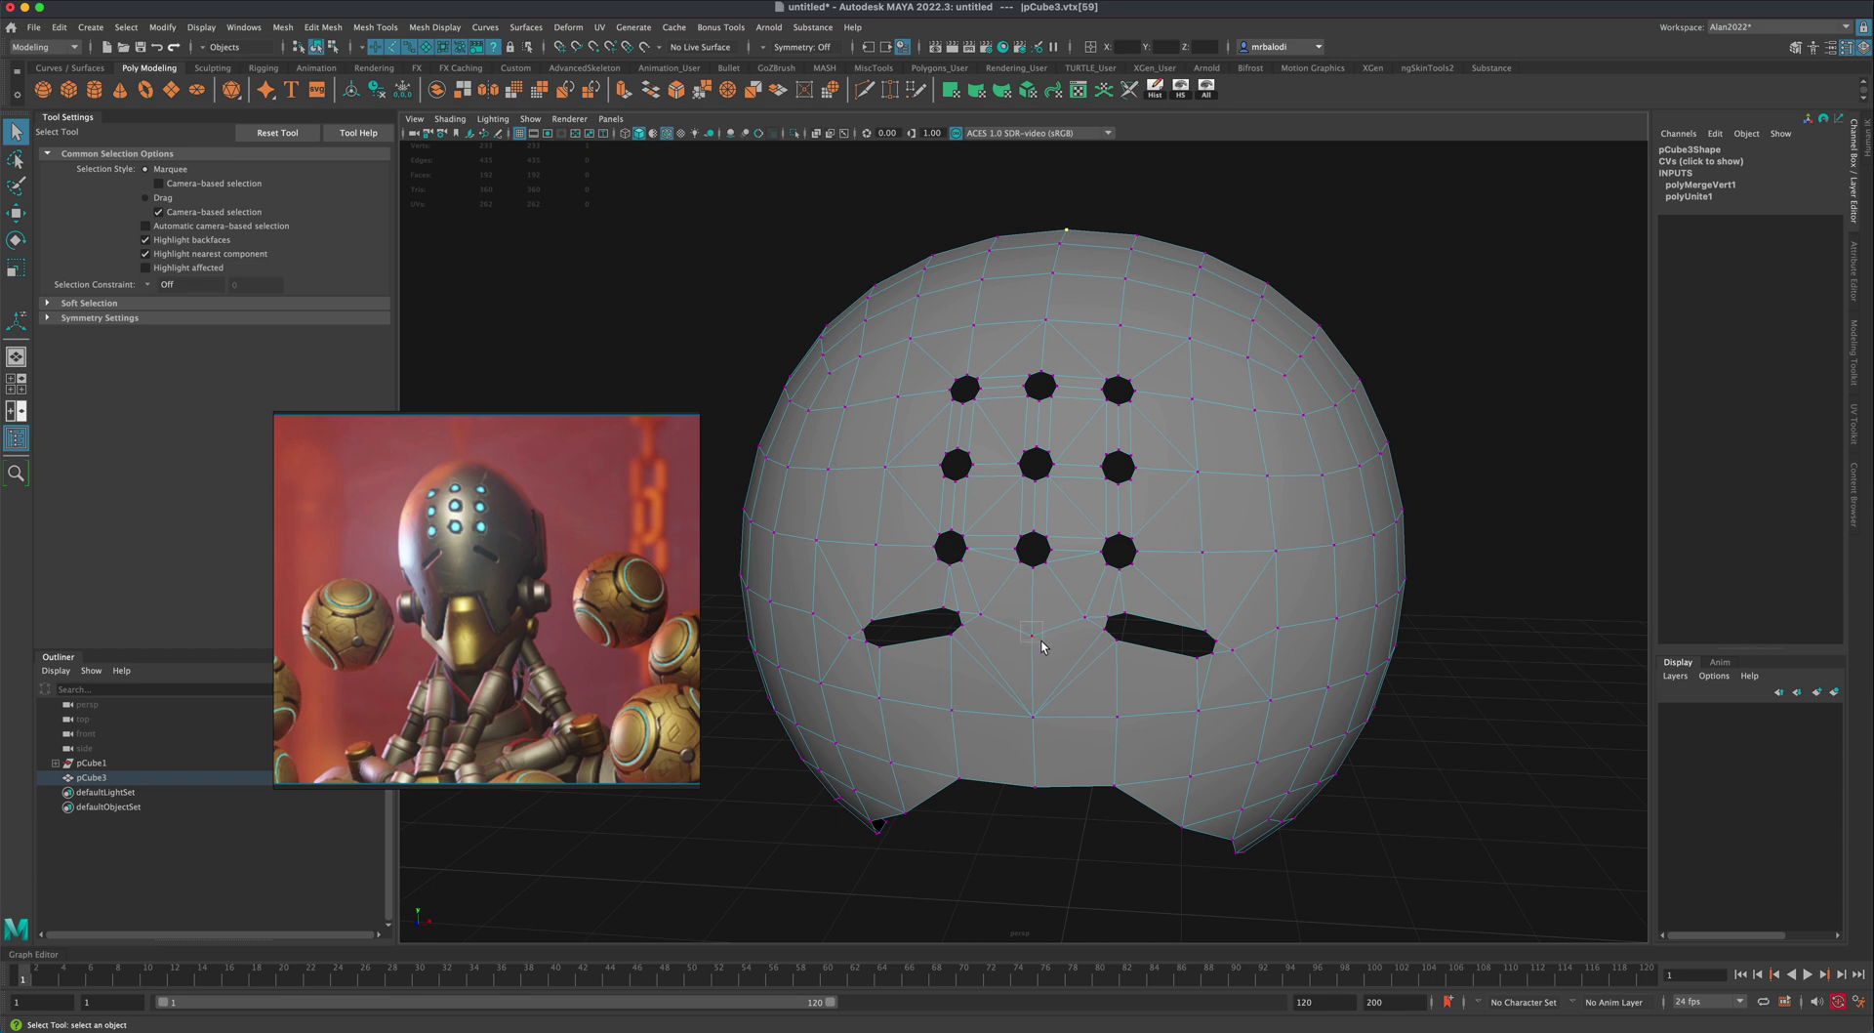
left_click_drag(1042, 646, 1042, 646)
right_click(1184, 338)
right_click_drag(1266, 324, 1266, 323)
left_click(1426, 466)
scroll(1407, 512, "down", 1)
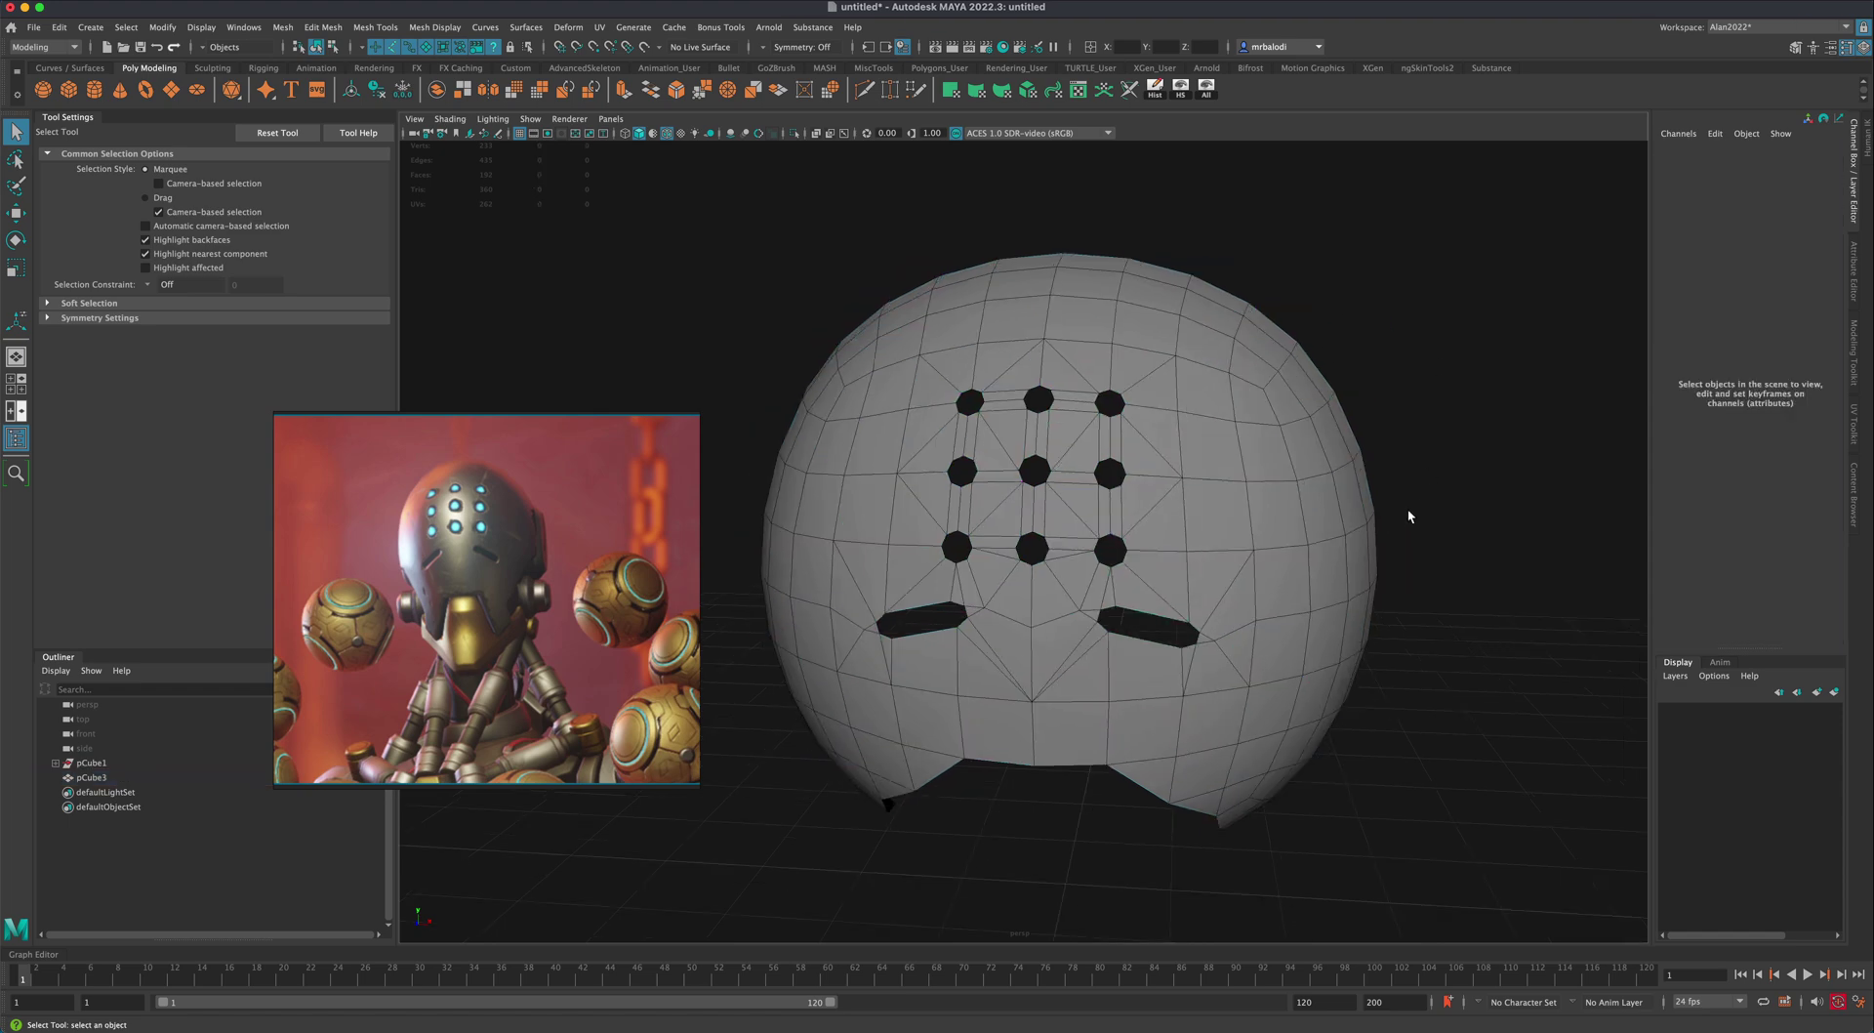
Step: Select all faces of the combined mask and extrude them slightly to give the shell thickness
left_click_drag(1407, 512, 1404, 519, "alt")
left_click(1366, 595)
left_click_drag(1384, 618, 1200, 586, "alt")
left_click_drag(1030, 512, 993, 488, "alt")
right_click_drag(996, 480, 997, 522)
left_click_drag(716, 254, 1200, 873)
left_click_drag(1310, 776, 1259, 684, "alt")
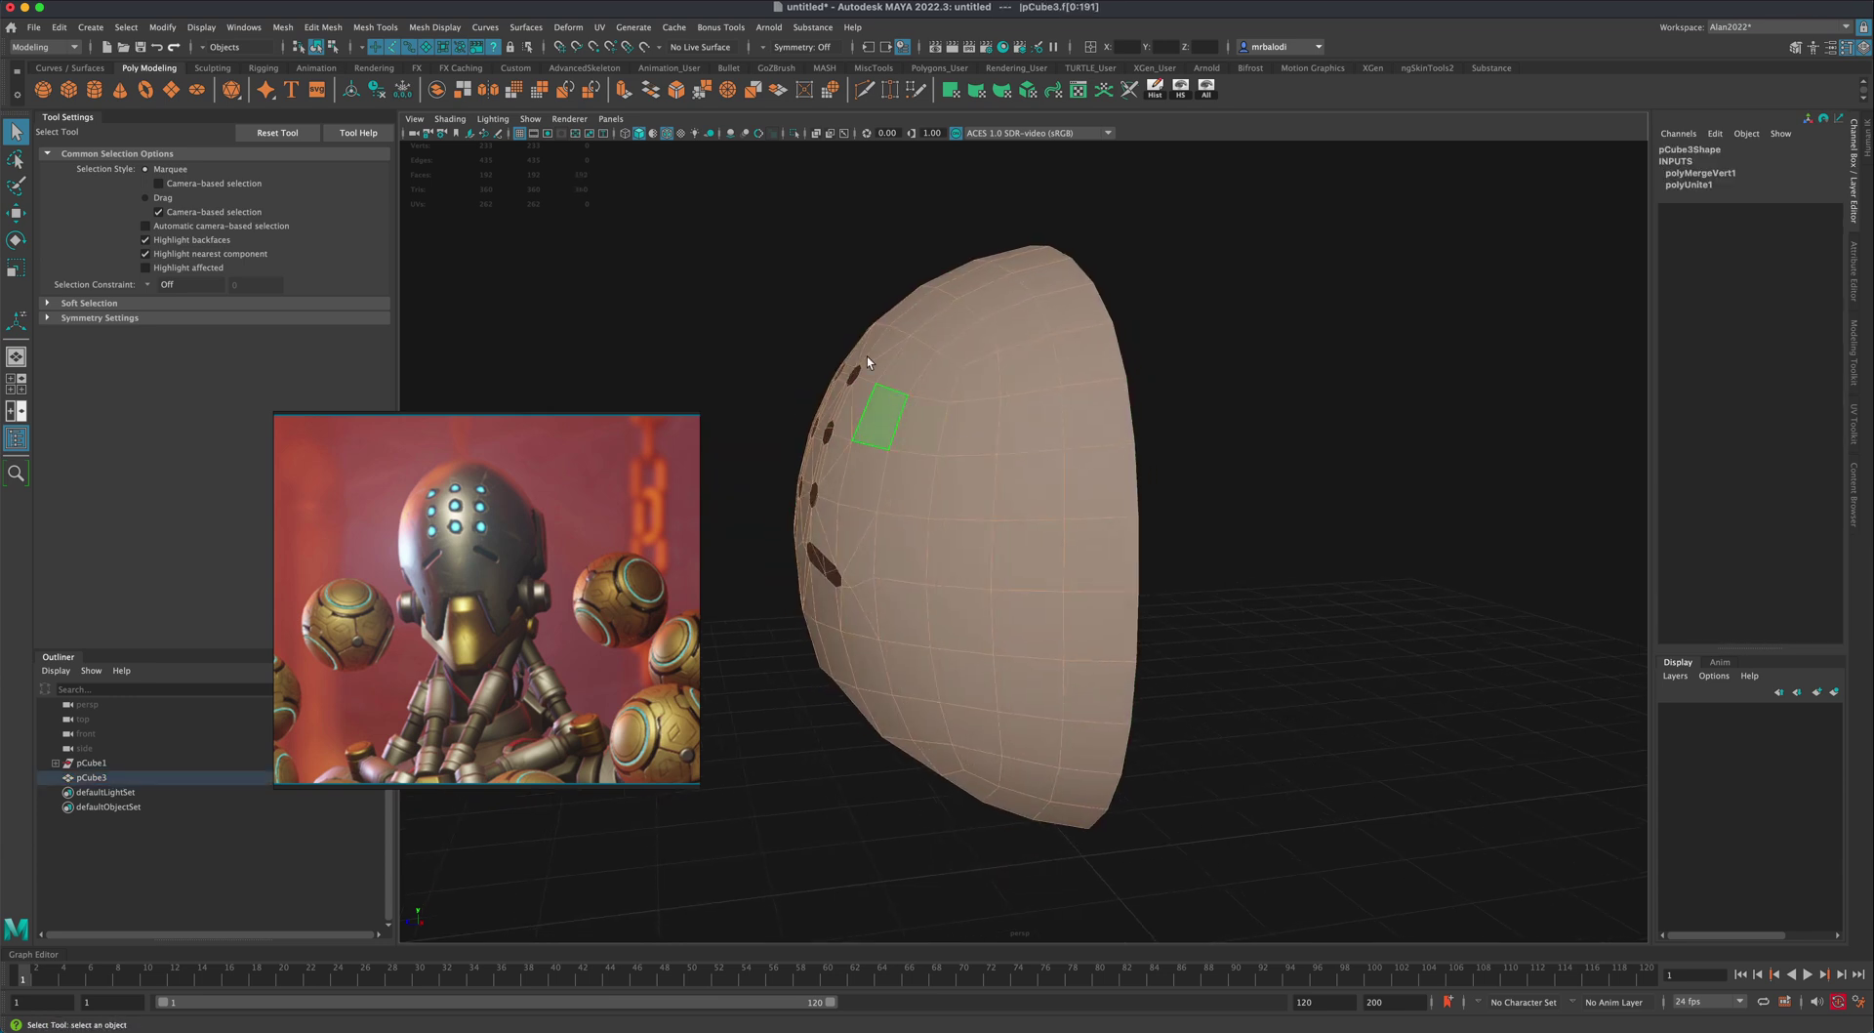
left_click(622, 94)
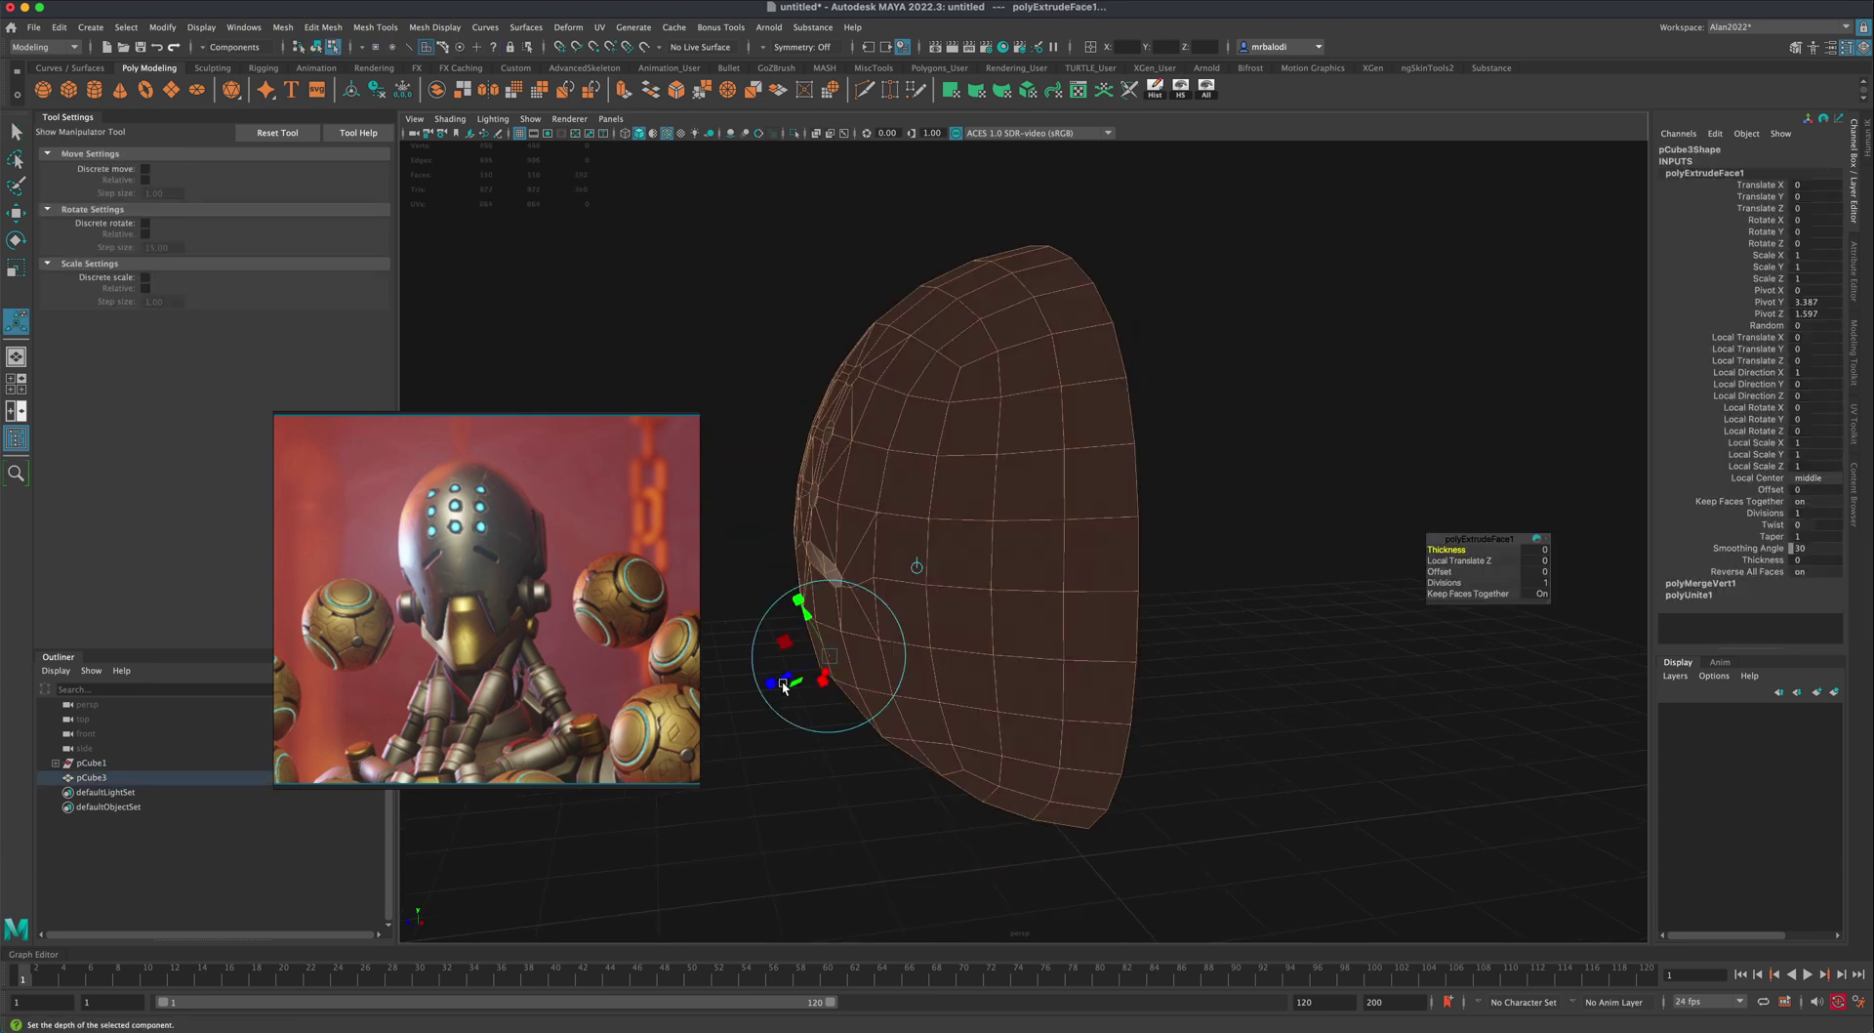
left_click_drag(786, 680, 775, 680)
Step: Return to object mode, clear the selection and inspect the extruded mask from the front
left_click(16, 134)
right_click_drag(846, 368, 917, 347)
left_click(1288, 443)
left_click_drag(1283, 497, 1338, 500, "alt")
left_click_drag(1033, 251, 1037, 256, "alt")
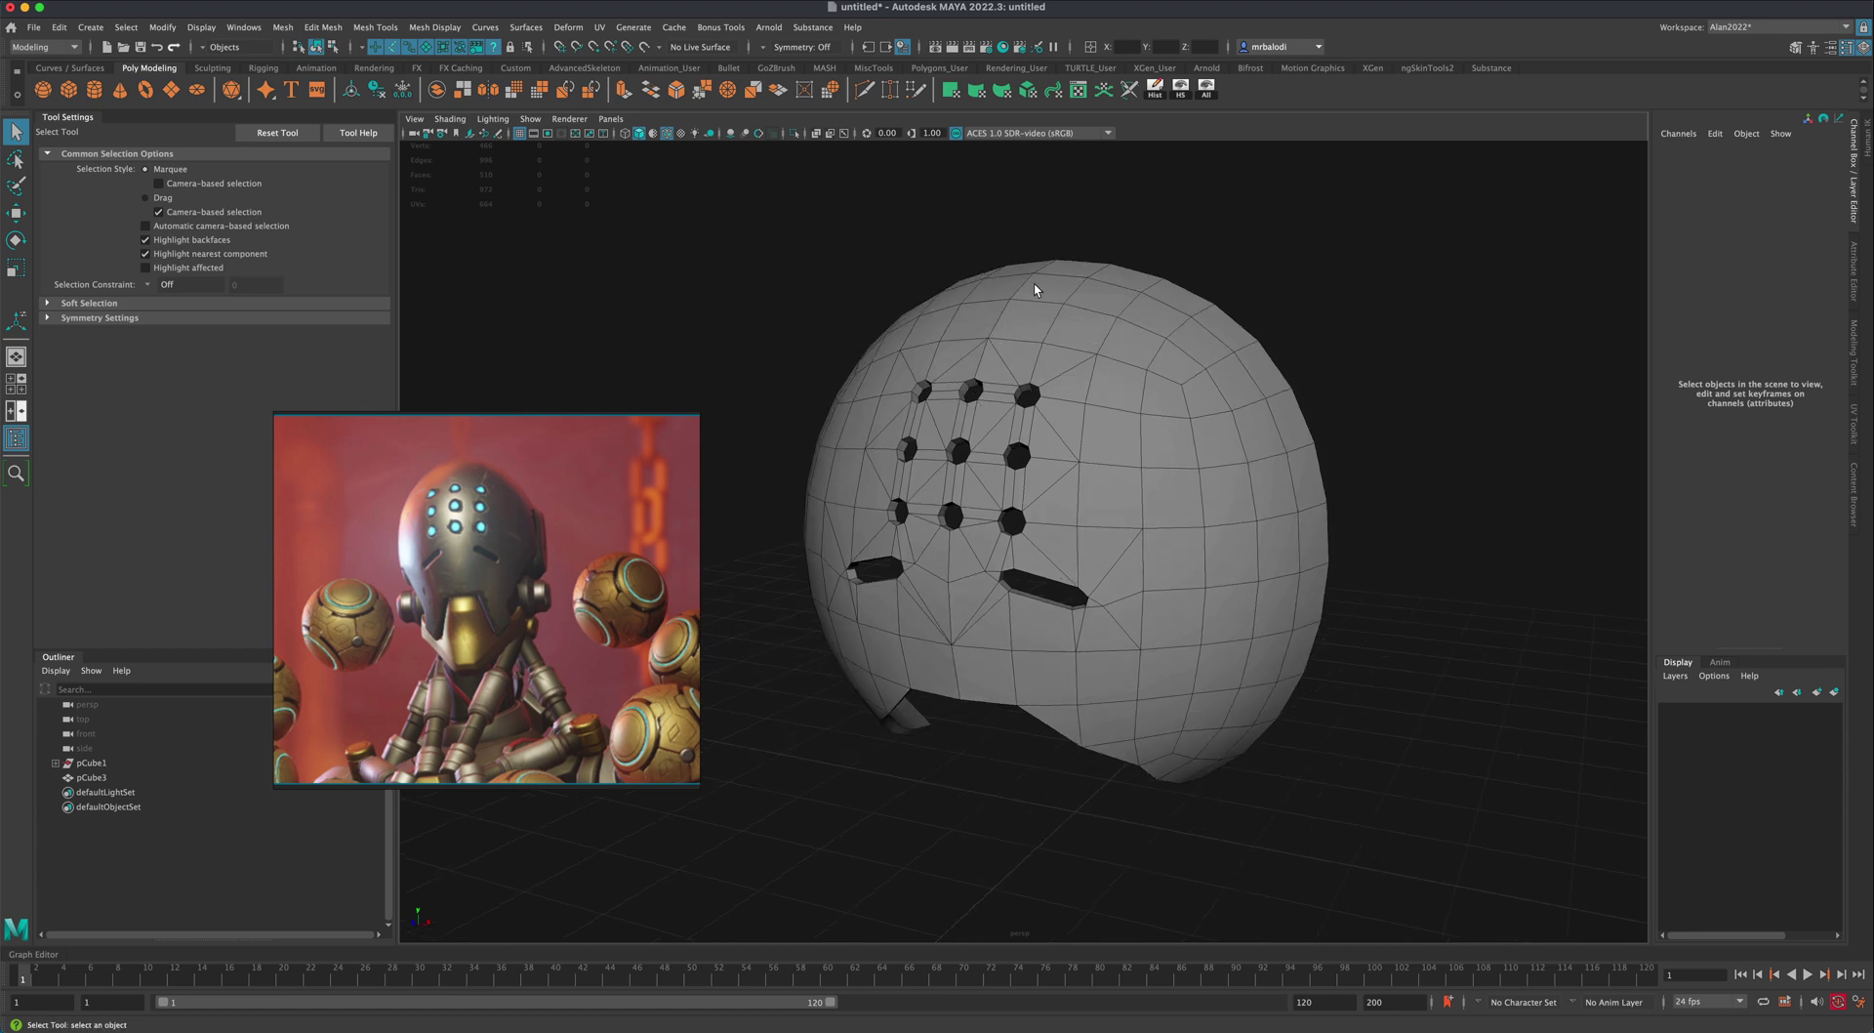
Step: Average the mask's normals, apply Soften/Harden Edges to it, and clear the selection
left_click(971, 474)
left_click_drag(980, 351, 986, 357, "alt")
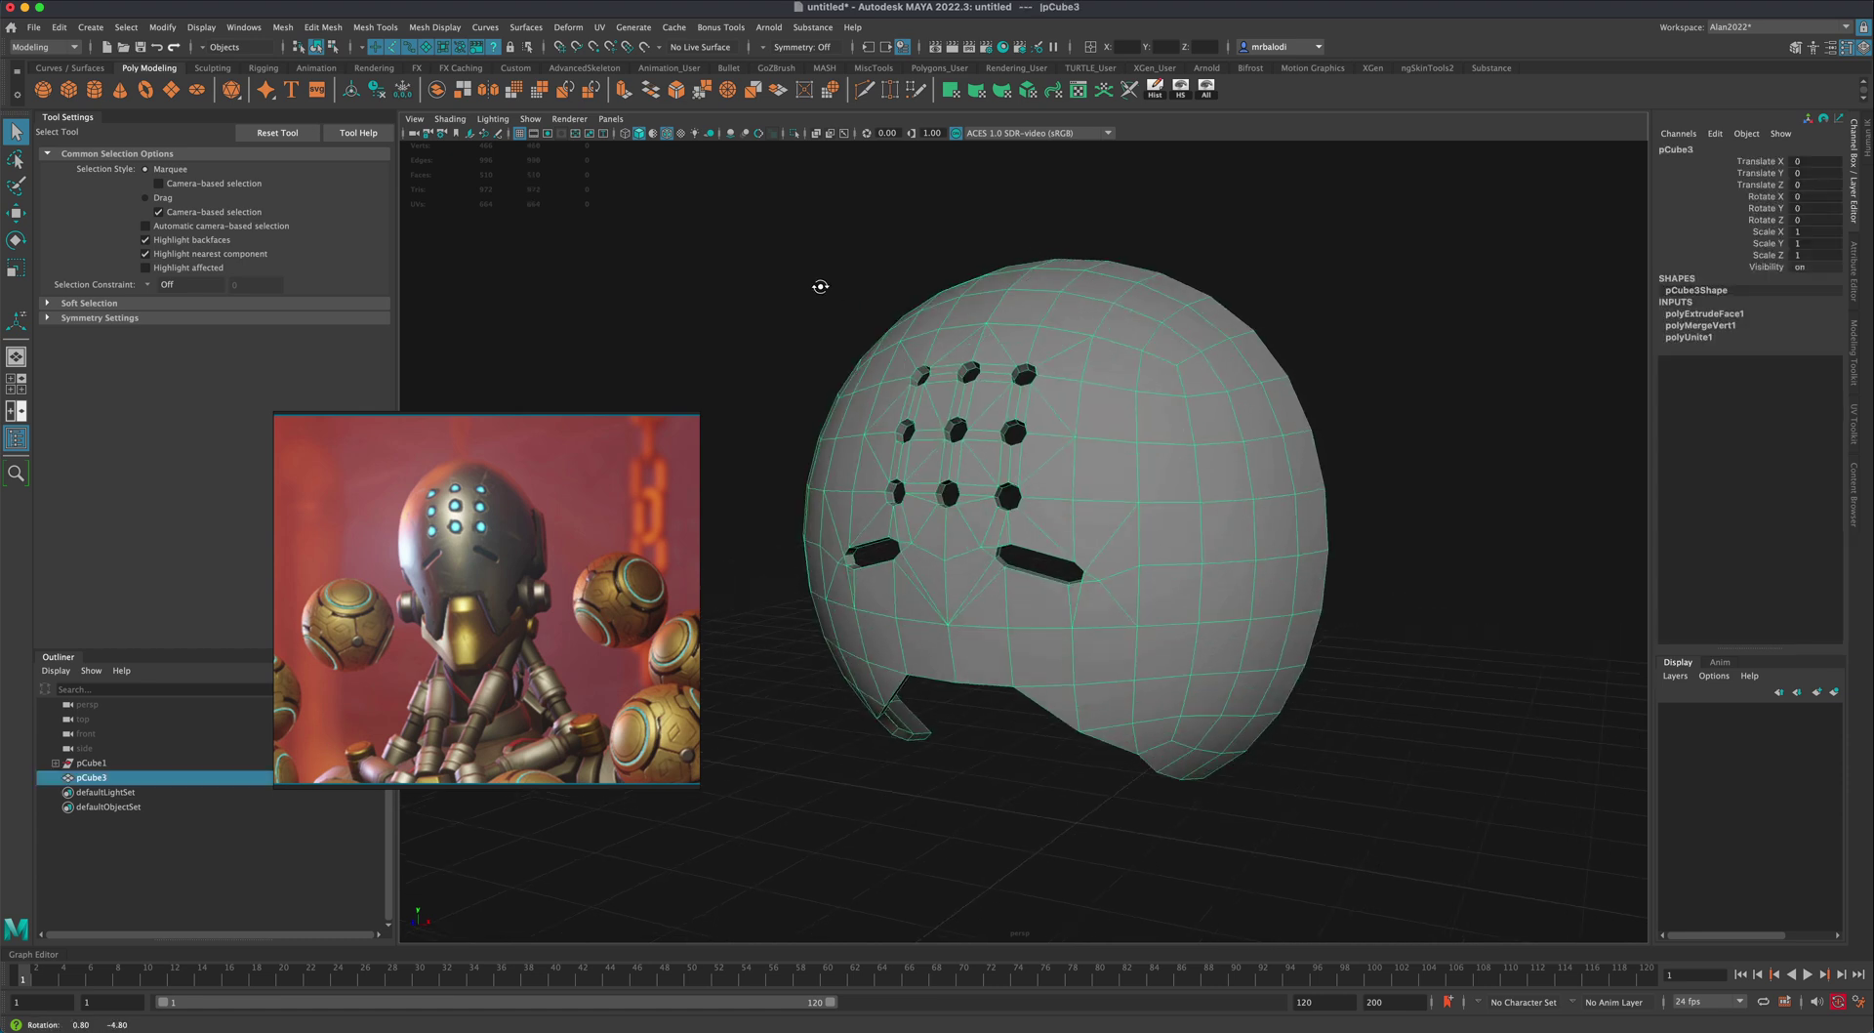
left_click(434, 28)
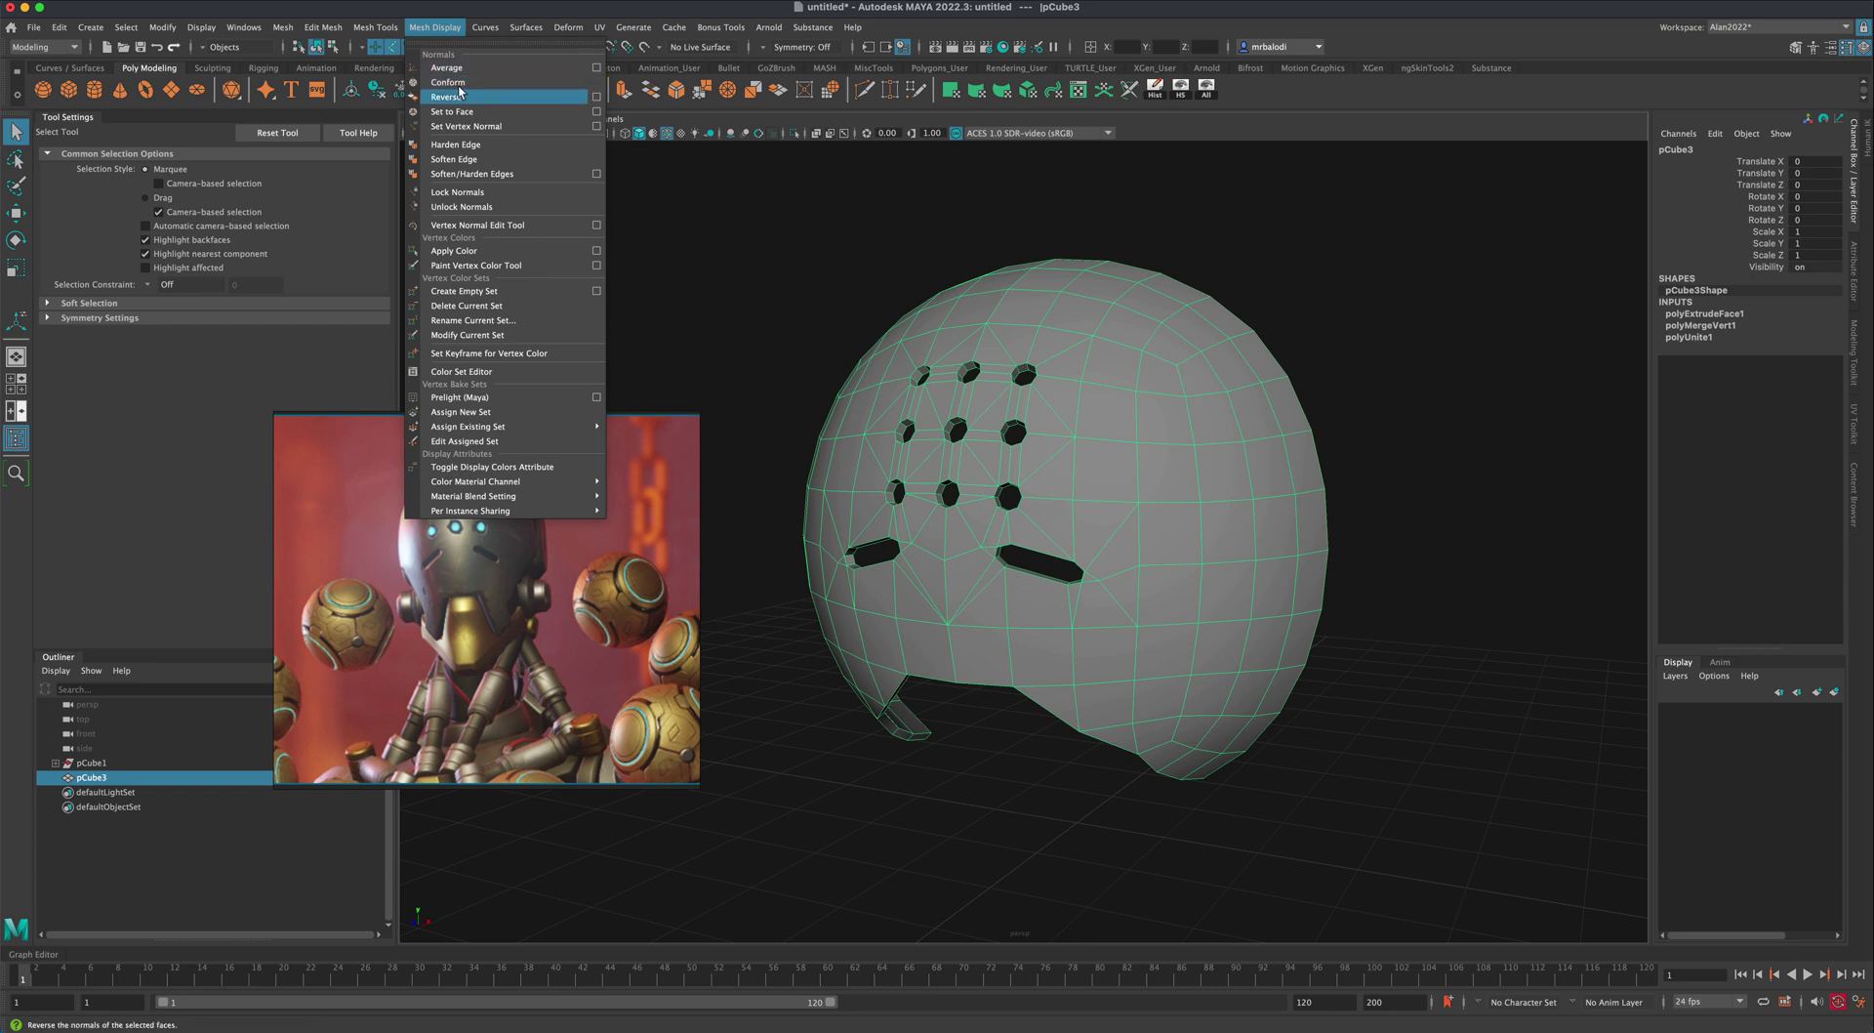
left_click(454, 69)
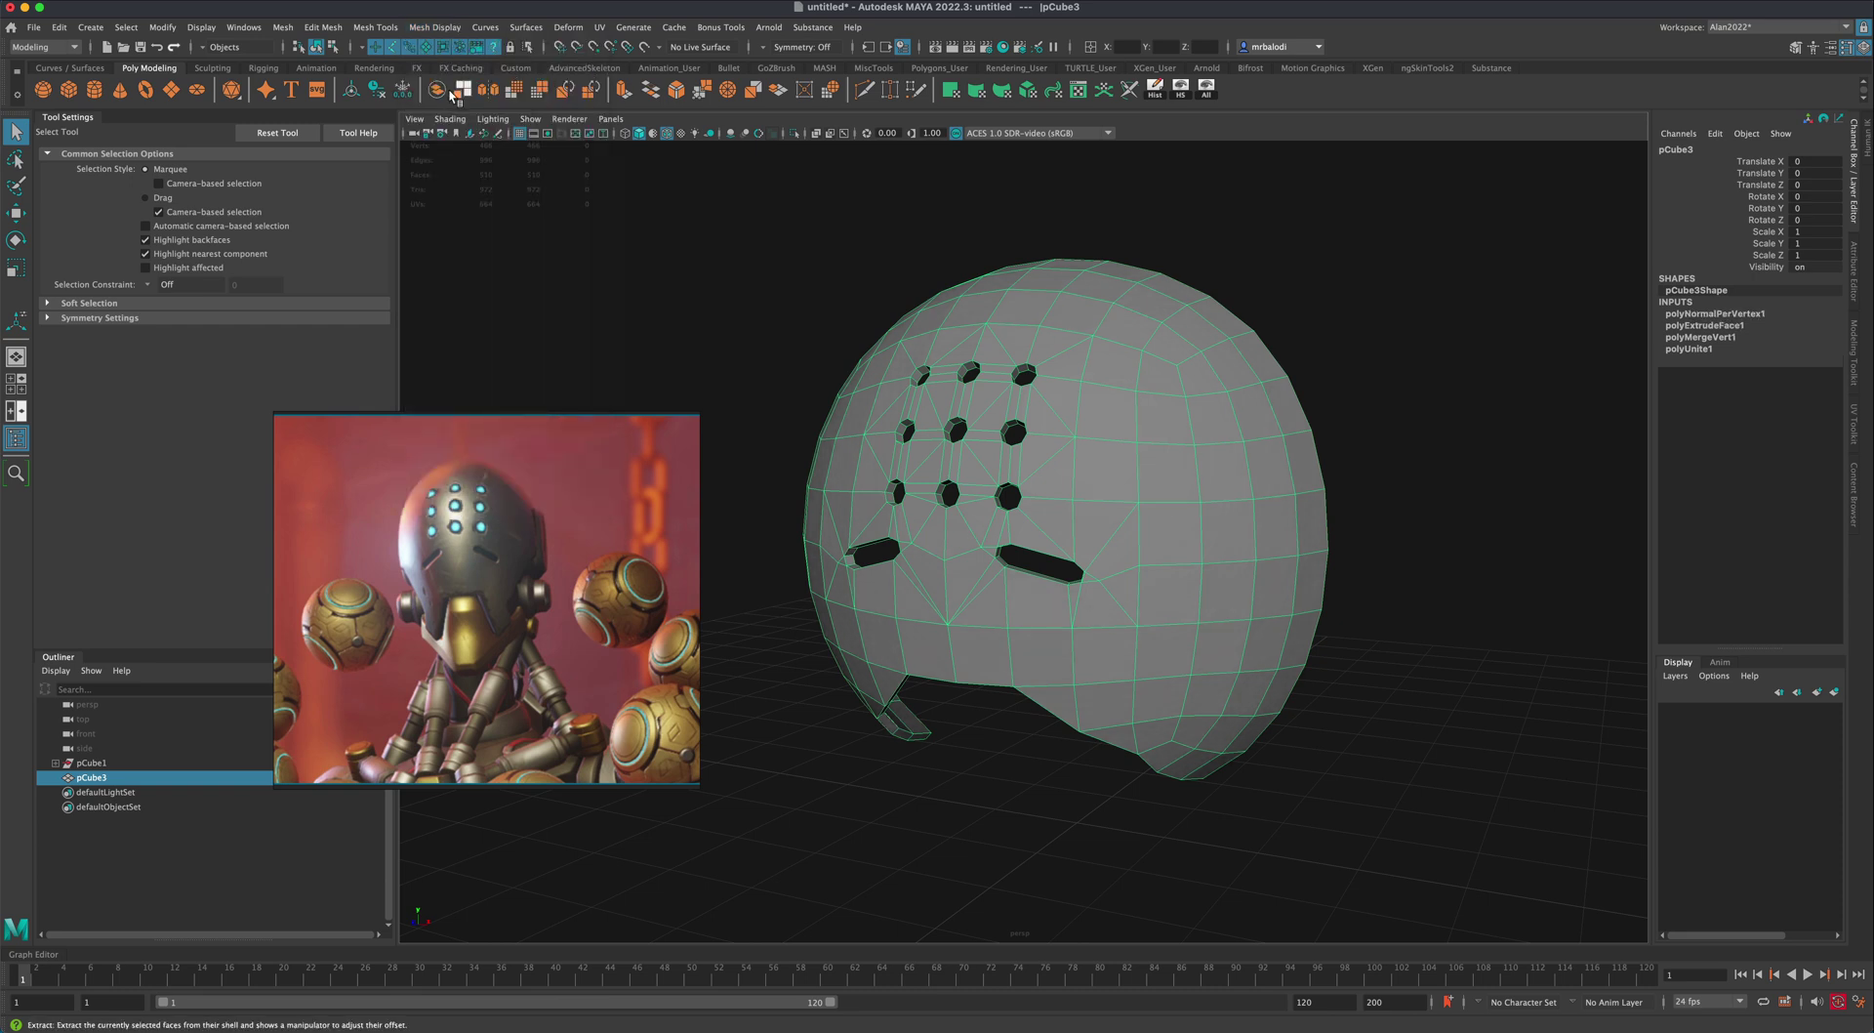
left_click(434, 27)
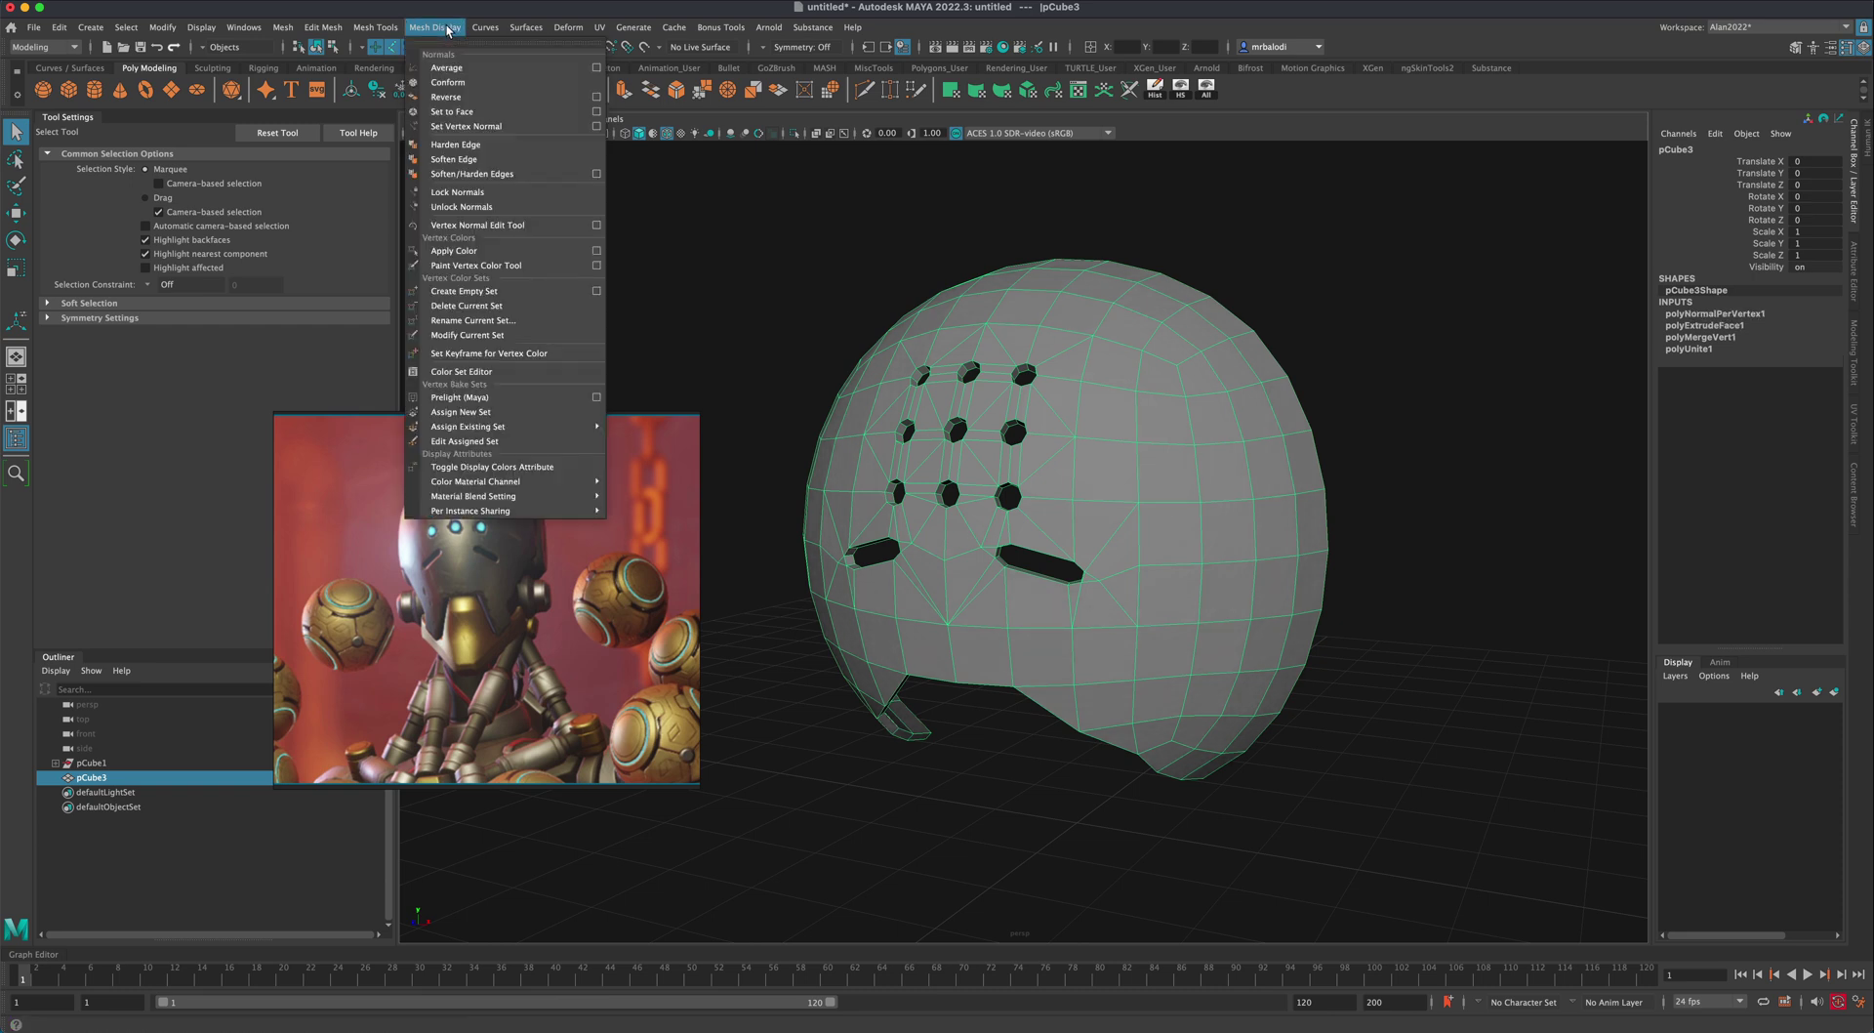
left_click(473, 174)
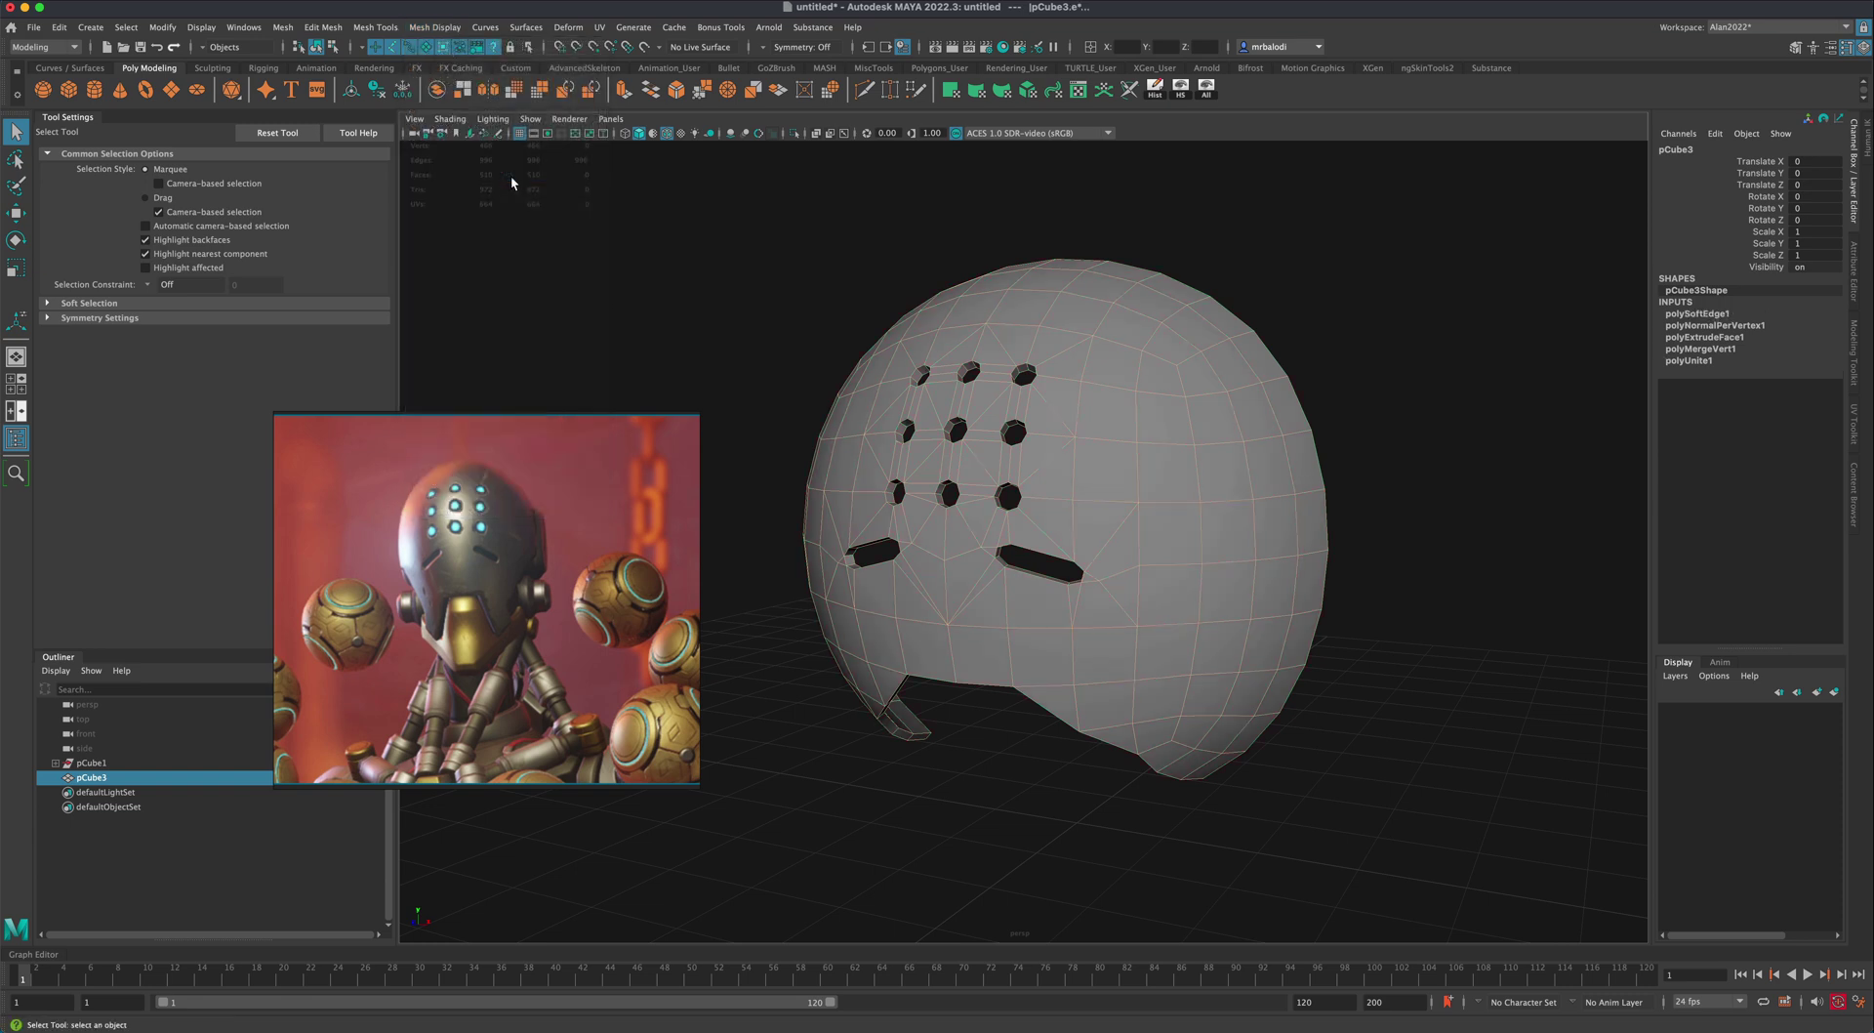
left_click(819, 288)
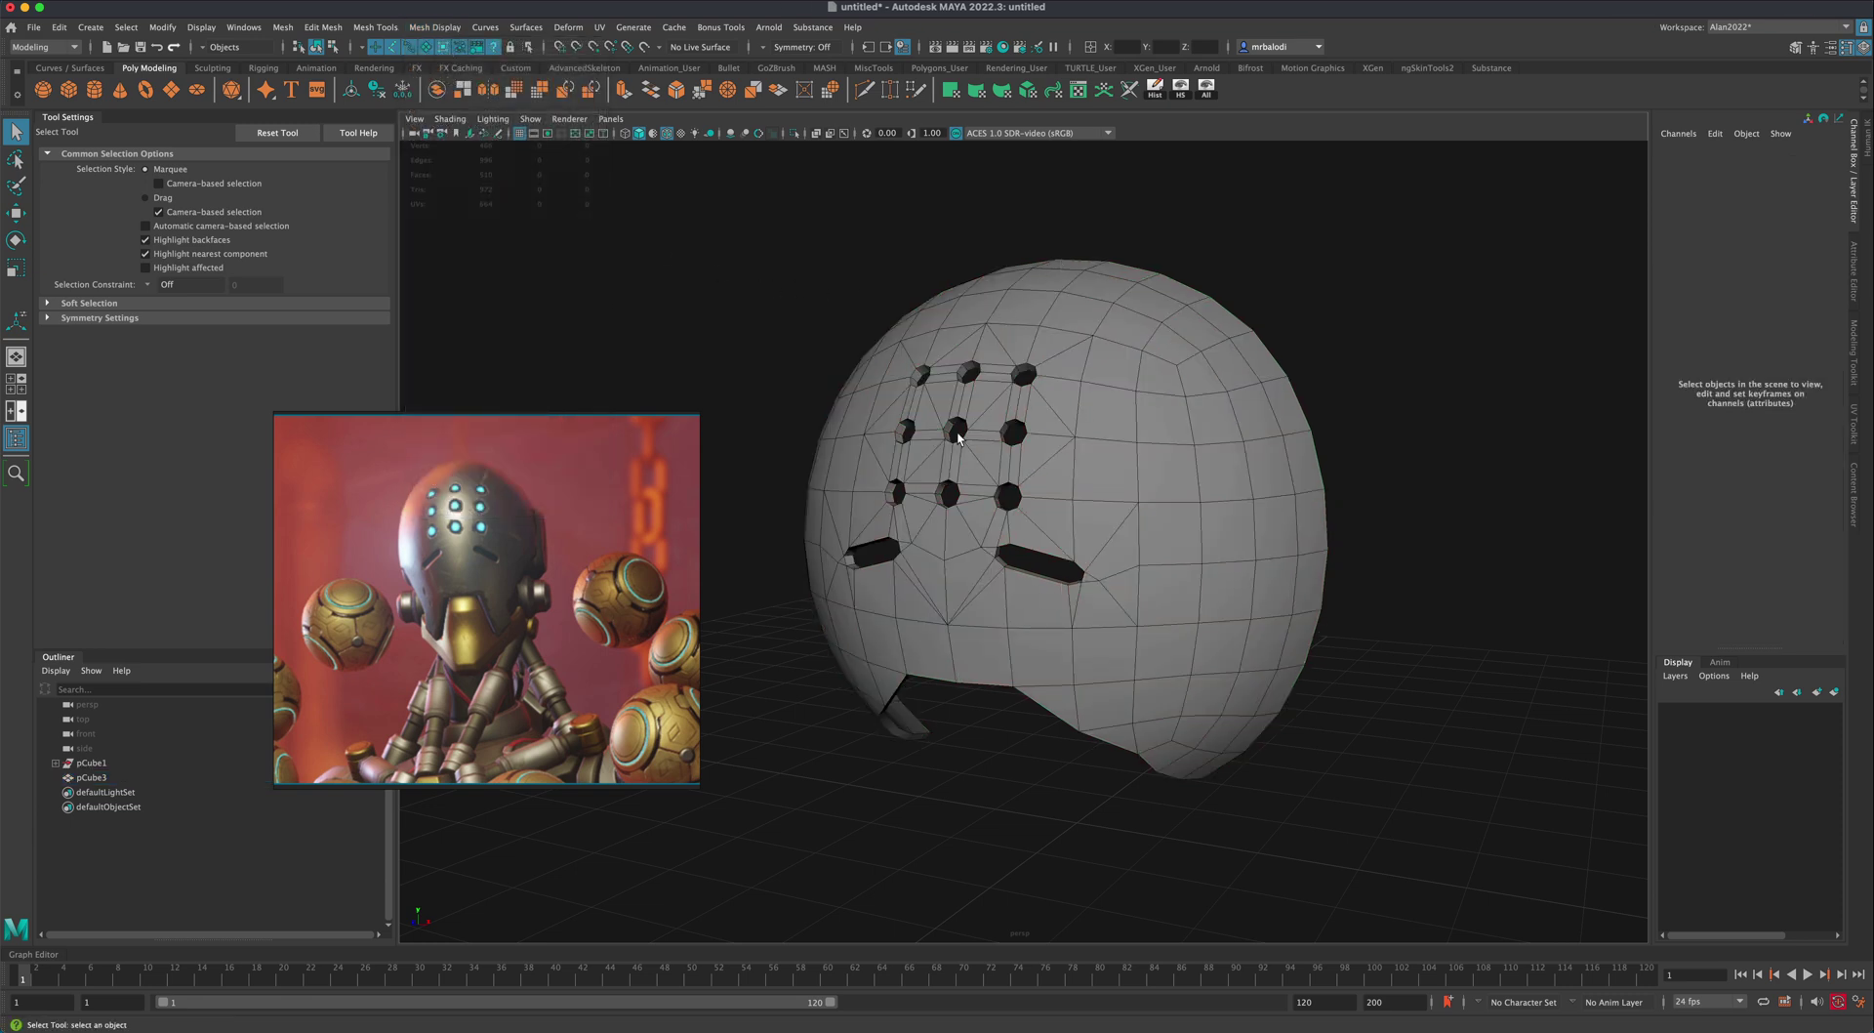
Step: Check the mask's shading with the wireframe hidden and in smooth preview, then restore the wireframe and unsmoothed display
mouse_move(1124, 387)
left_mouse_down("alt")
mouse_move(1064, 380)
mouse_move(1151, 382)
mouse_move(1120, 387)
left_mouse_up("alt")
left_click(667, 133)
mouse_move(734, 252)
left_mouse_down("alt")
mouse_move(760, 280)
mouse_move(807, 281)
mouse_move(764, 281)
left_mouse_up("alt")
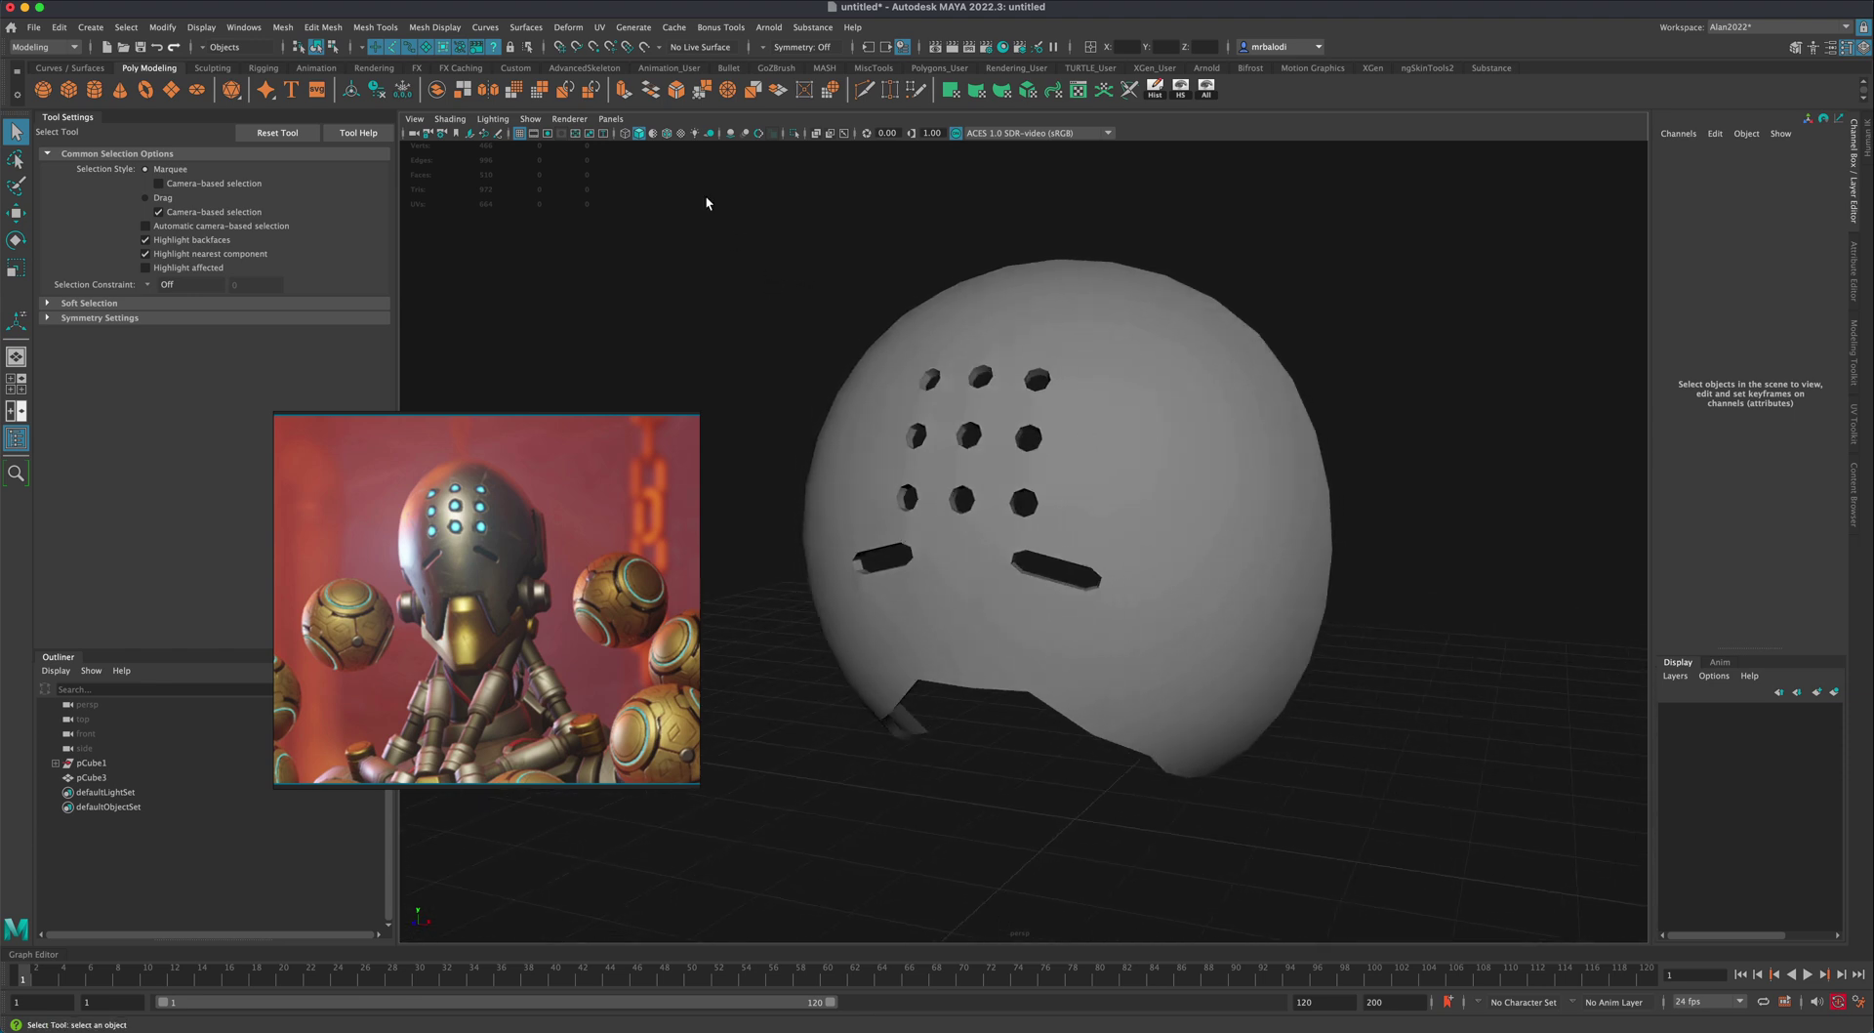
left_click(666, 134)
middle_click_drag(738, 312, 757, 335, "alt")
left_click(941, 378)
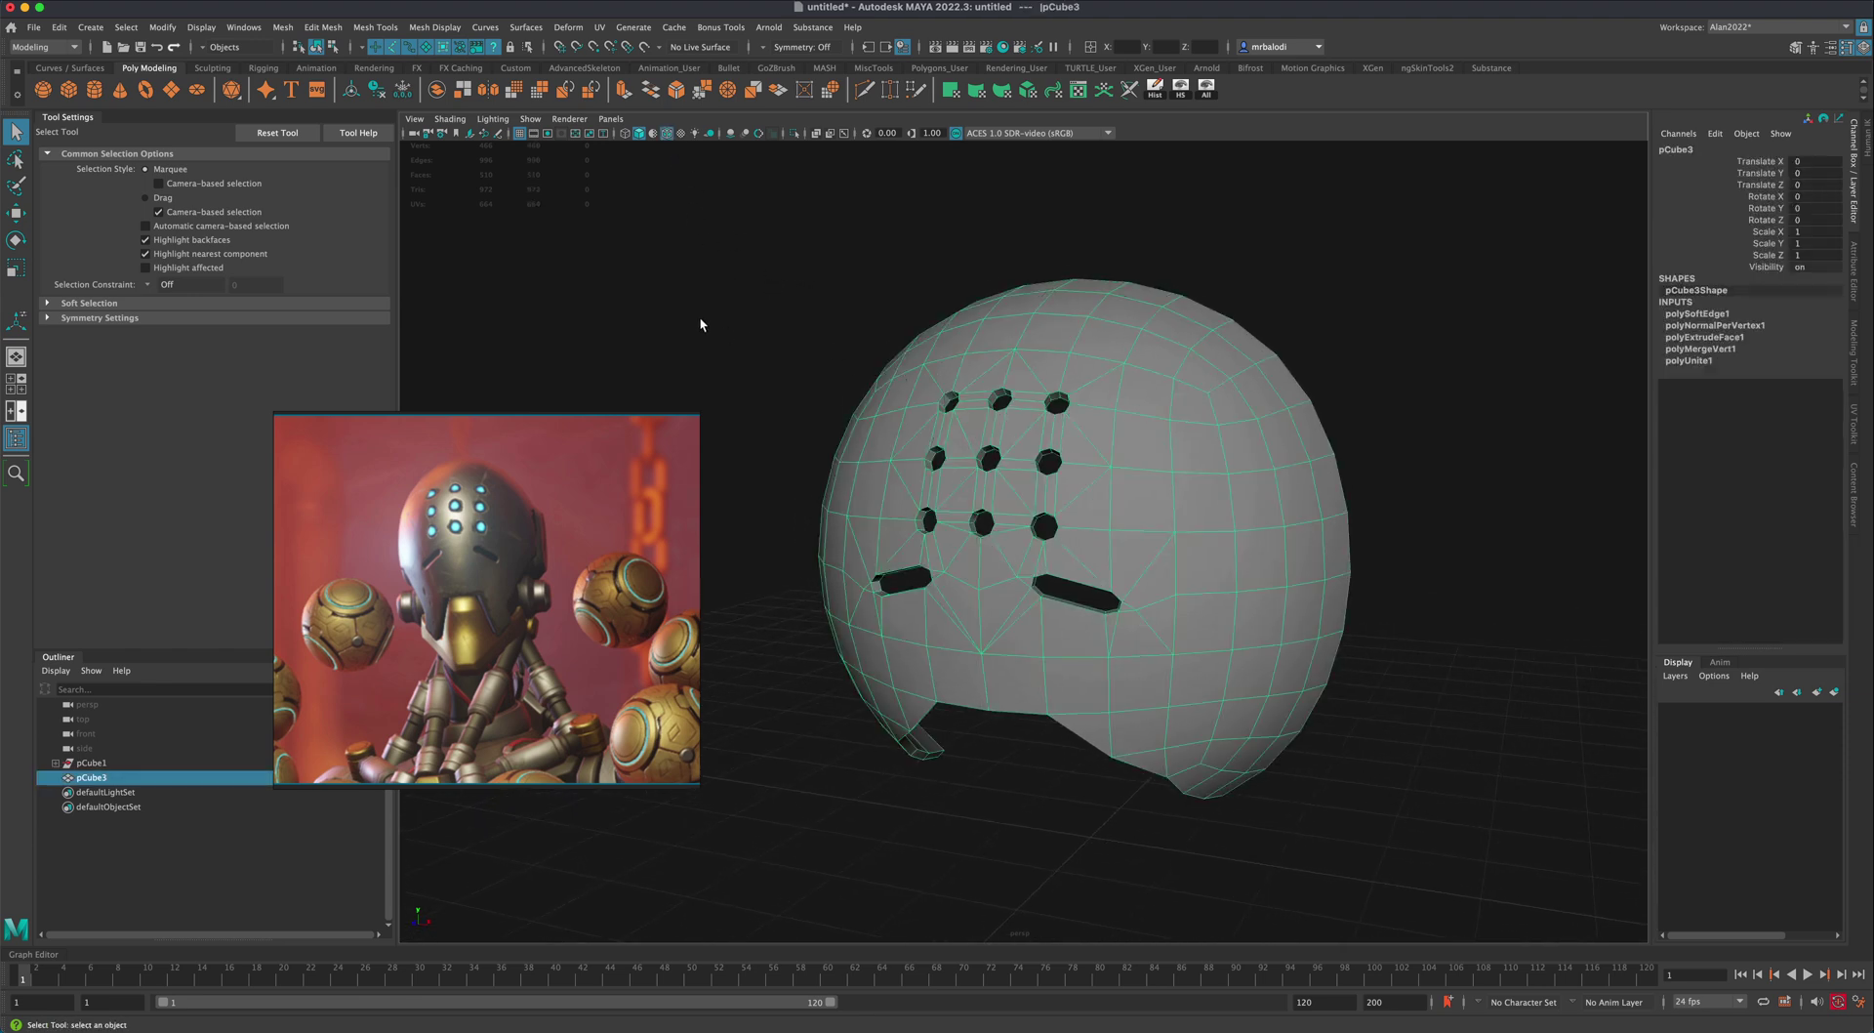
key("3")
mouse_move(699, 307)
left_mouse_down("alt")
mouse_move(749, 305)
mouse_move(681, 301)
mouse_move(695, 323)
left_mouse_up("alt")
key("1")
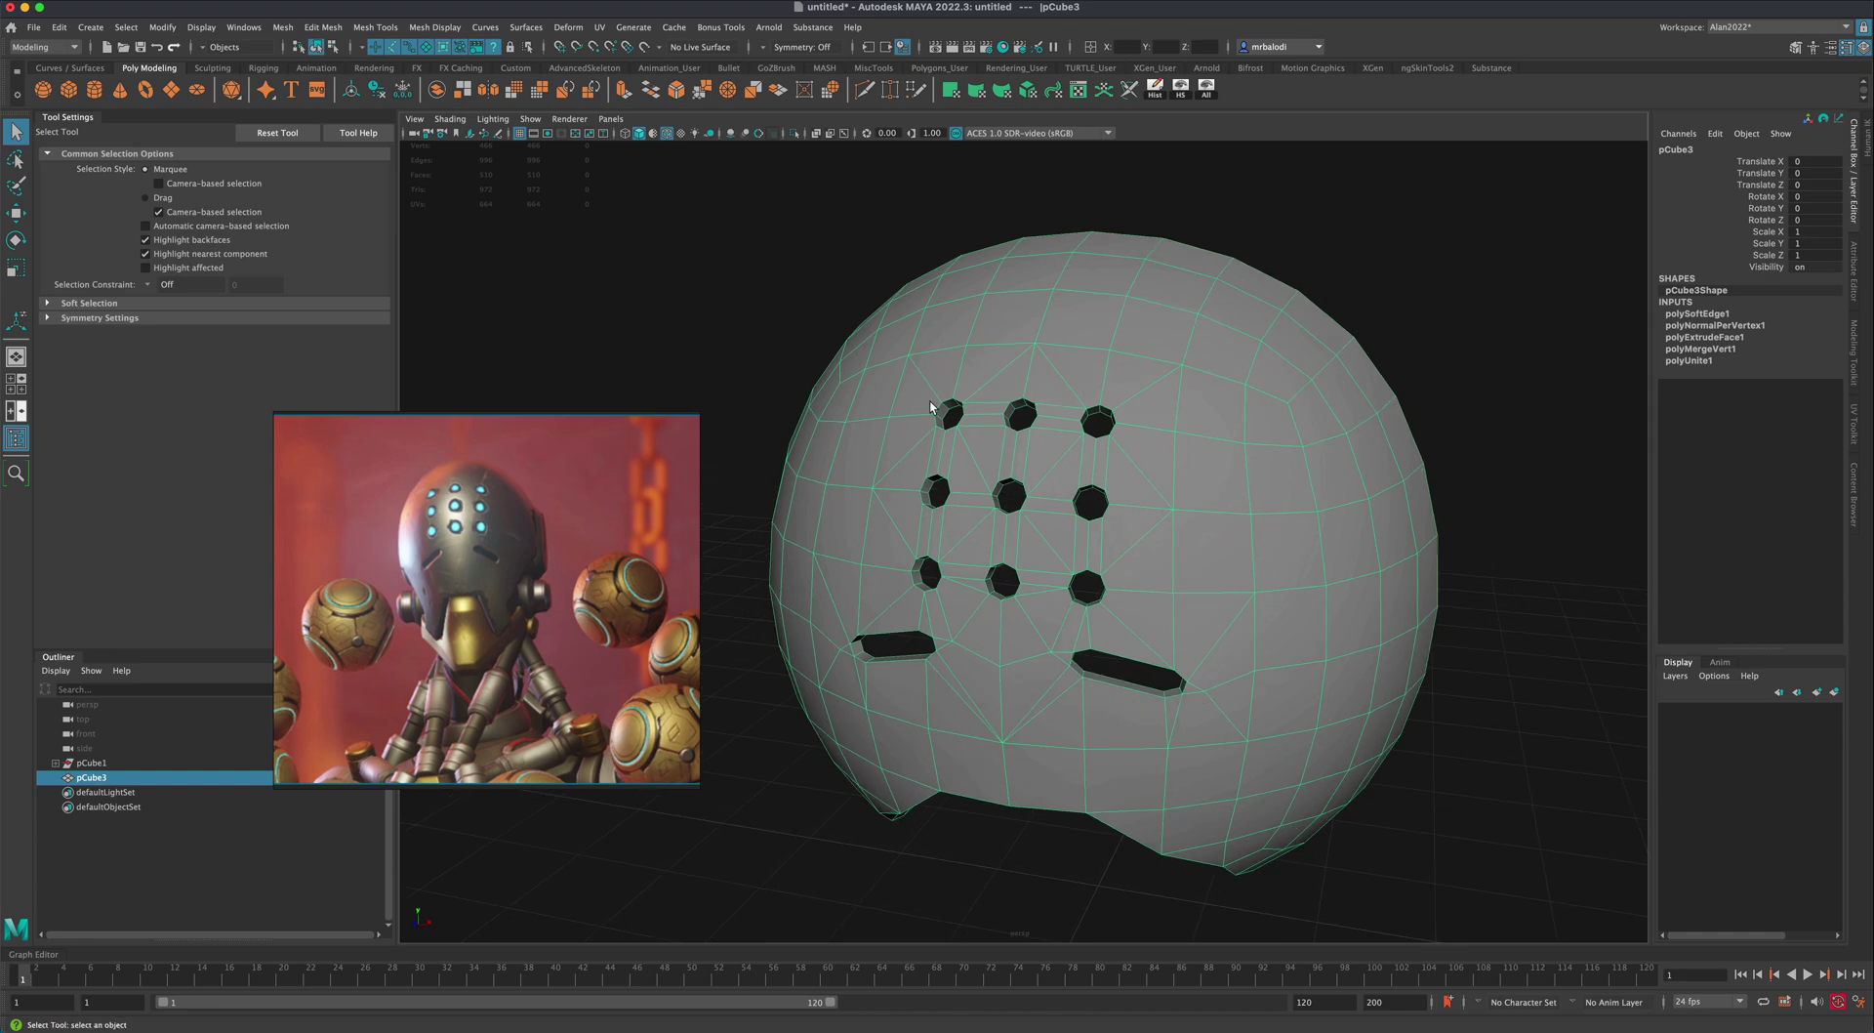
Step: Select the inner wall faces of the three forehead holes in the upper row
scroll(787, 440, "up", 6)
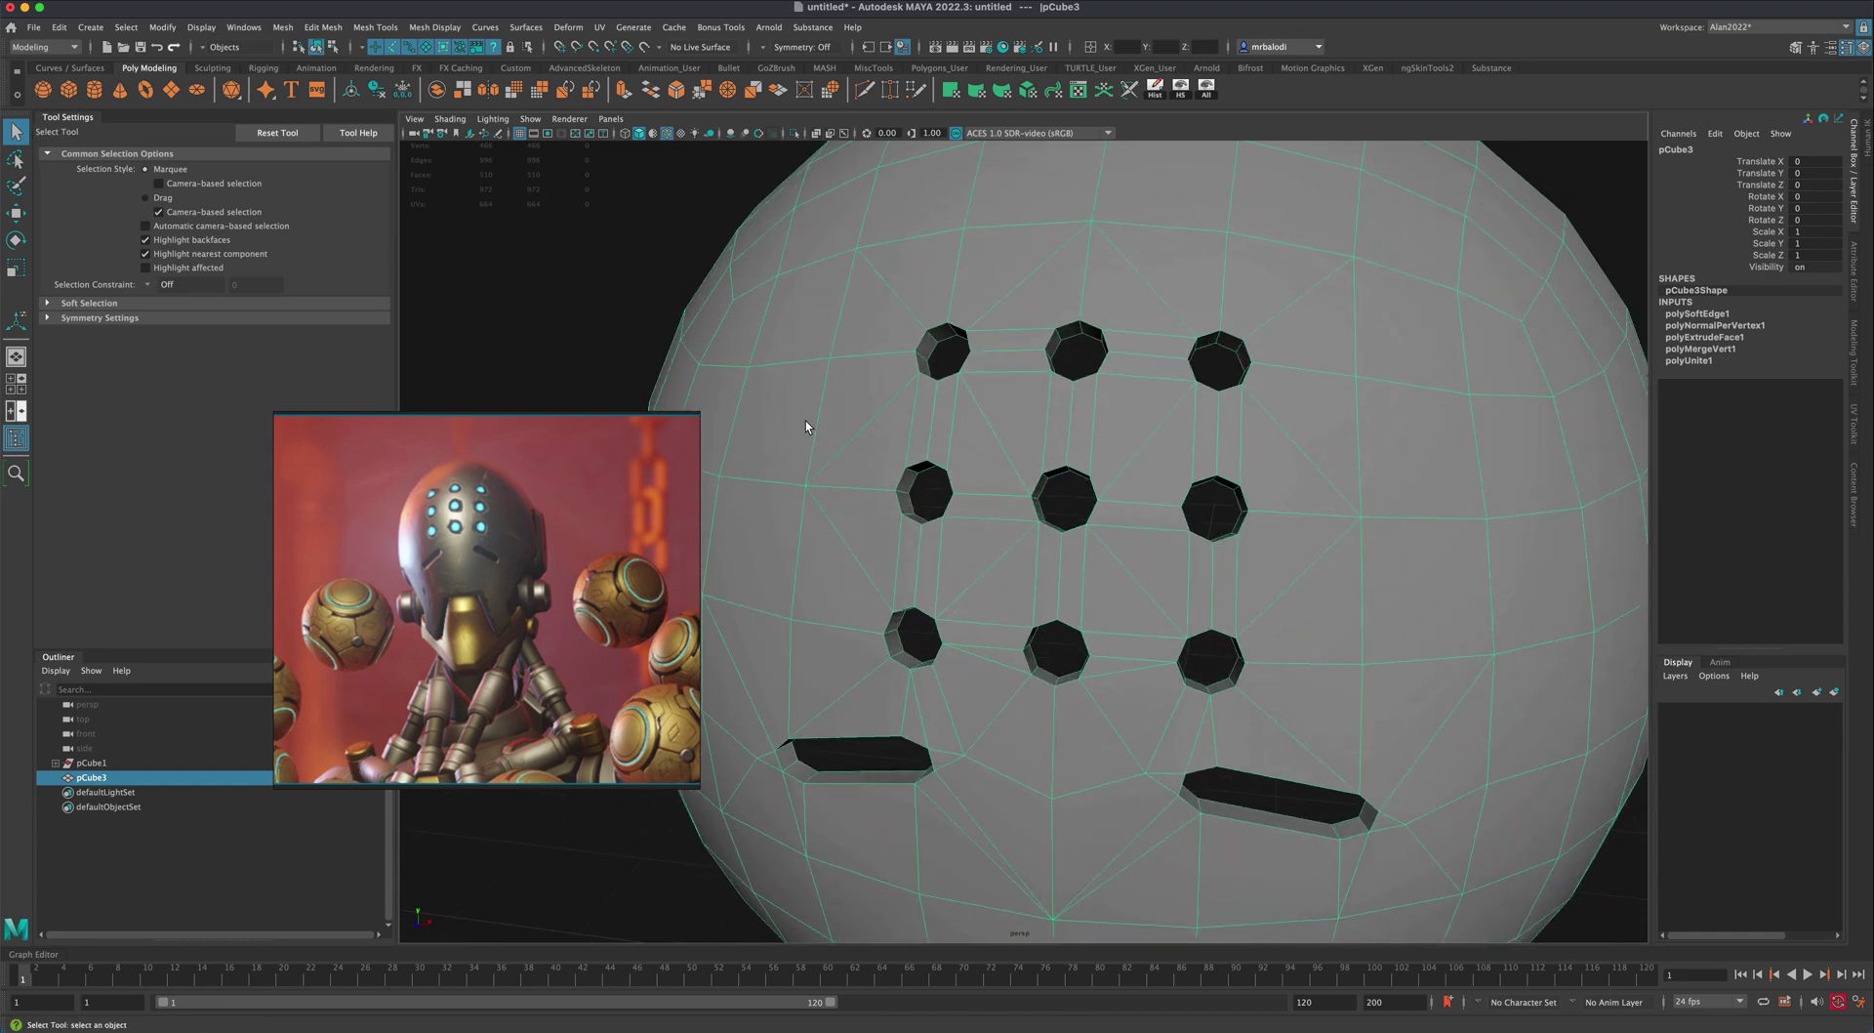
scroll(805, 427, "up", 3)
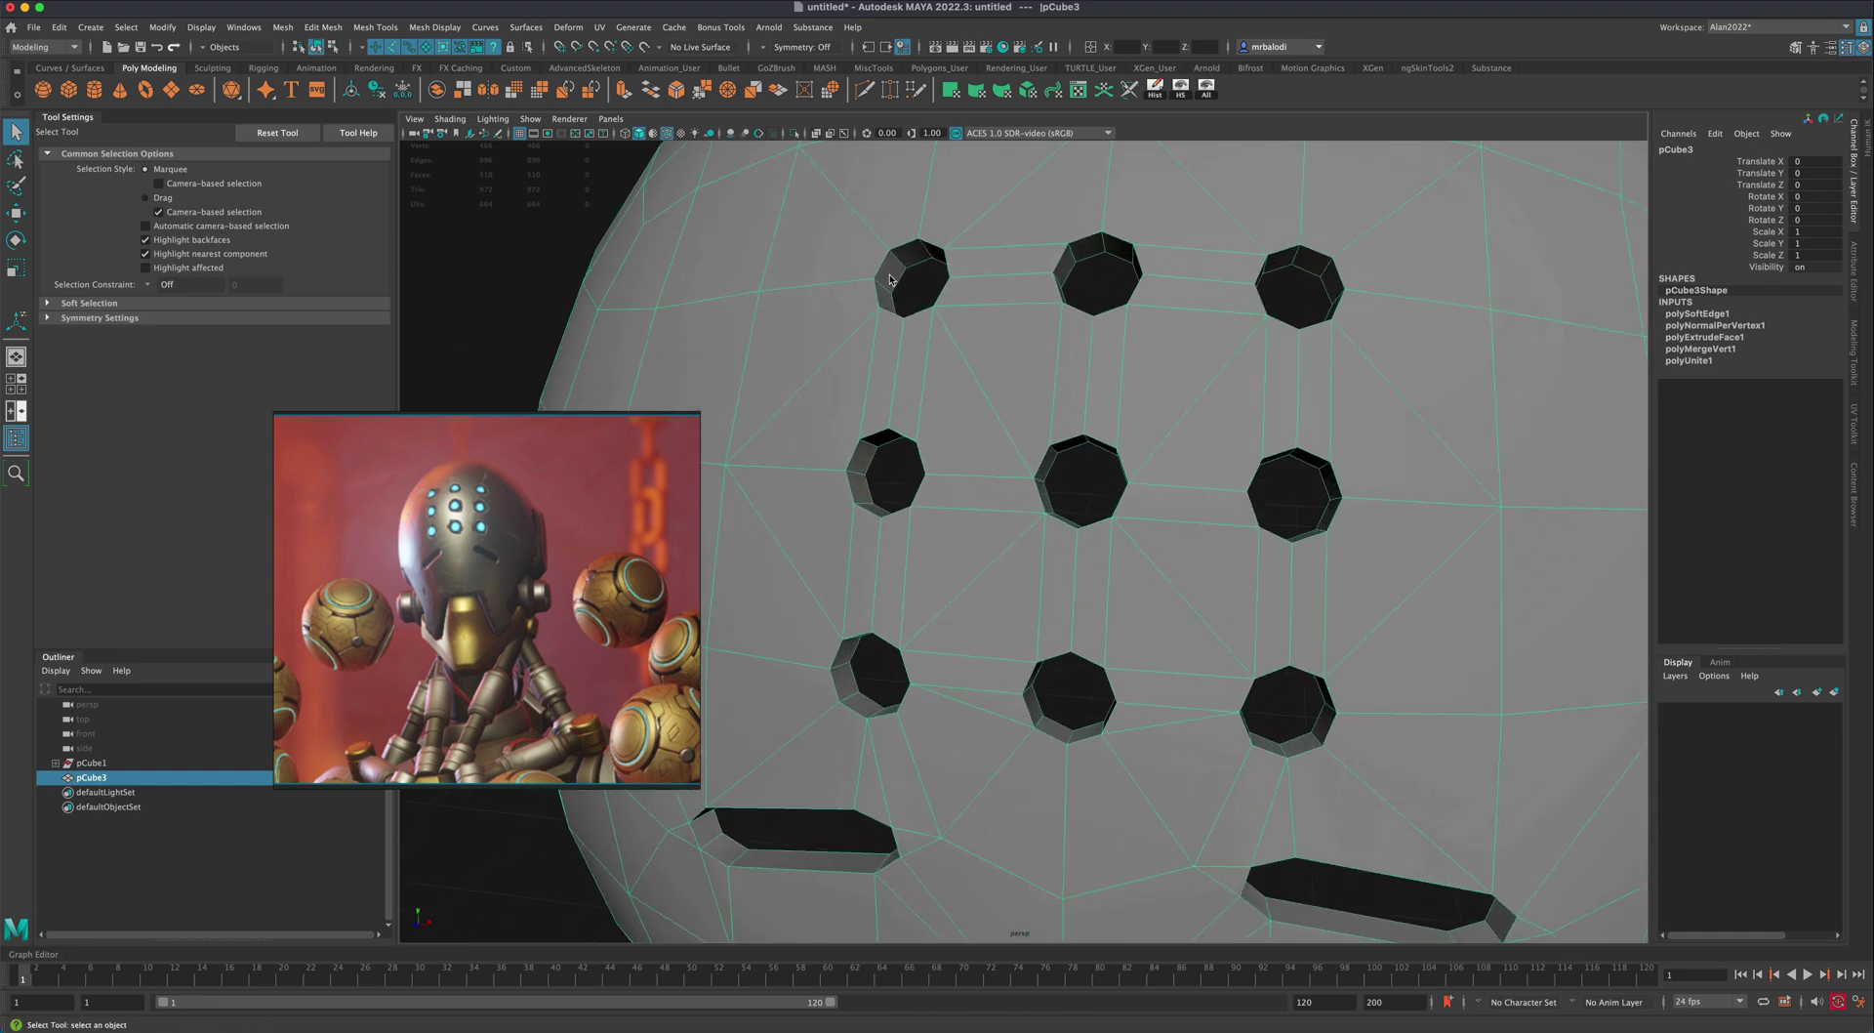
right_click_drag(890, 280, 891, 316)
left_click(891, 273)
double_click(885, 296, "shift")
left_click(1095, 252, "shift")
double_click(1066, 264, "shift")
left_click(1285, 259, "shift")
double_click(1305, 262, "shift")
double_click(1308, 268, "shift")
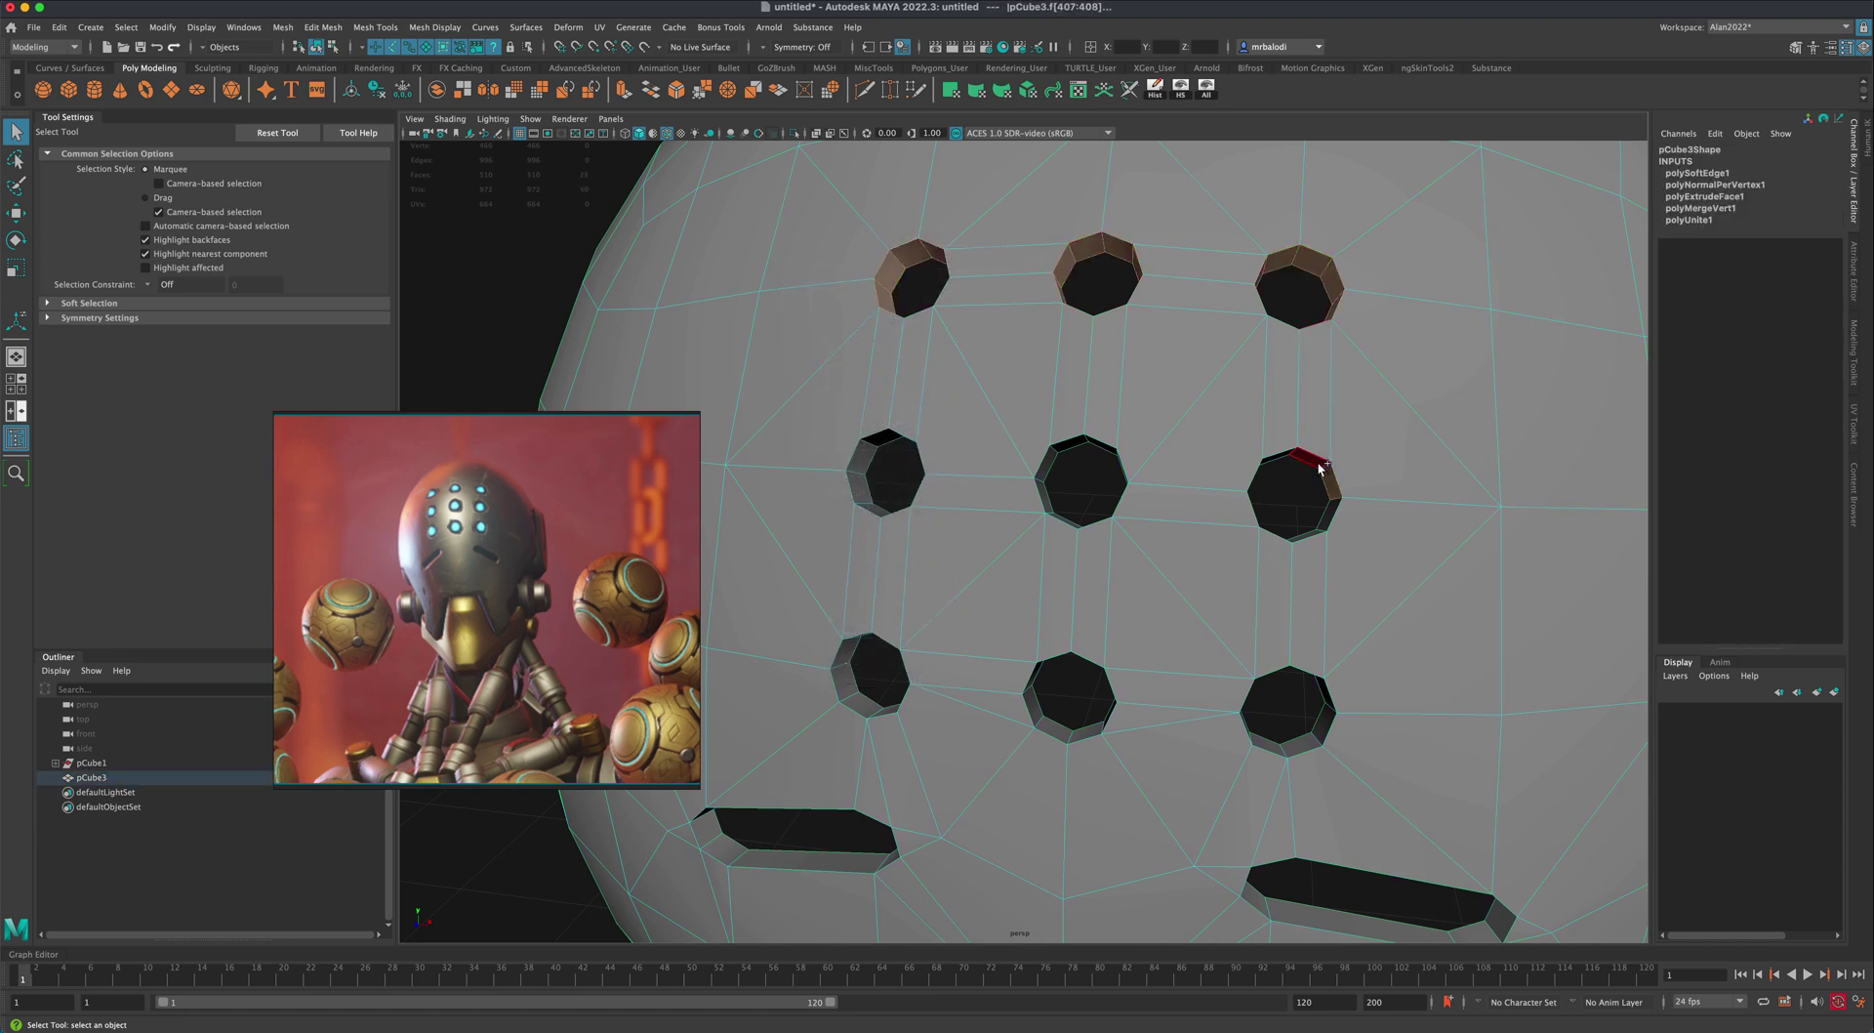
Step: Add the inner wall faces of the middle and lower rows of forehead holes to the selection
double_click(1329, 479, "shift")
double_click(1046, 467, "shift")
double_click(862, 457, "shift")
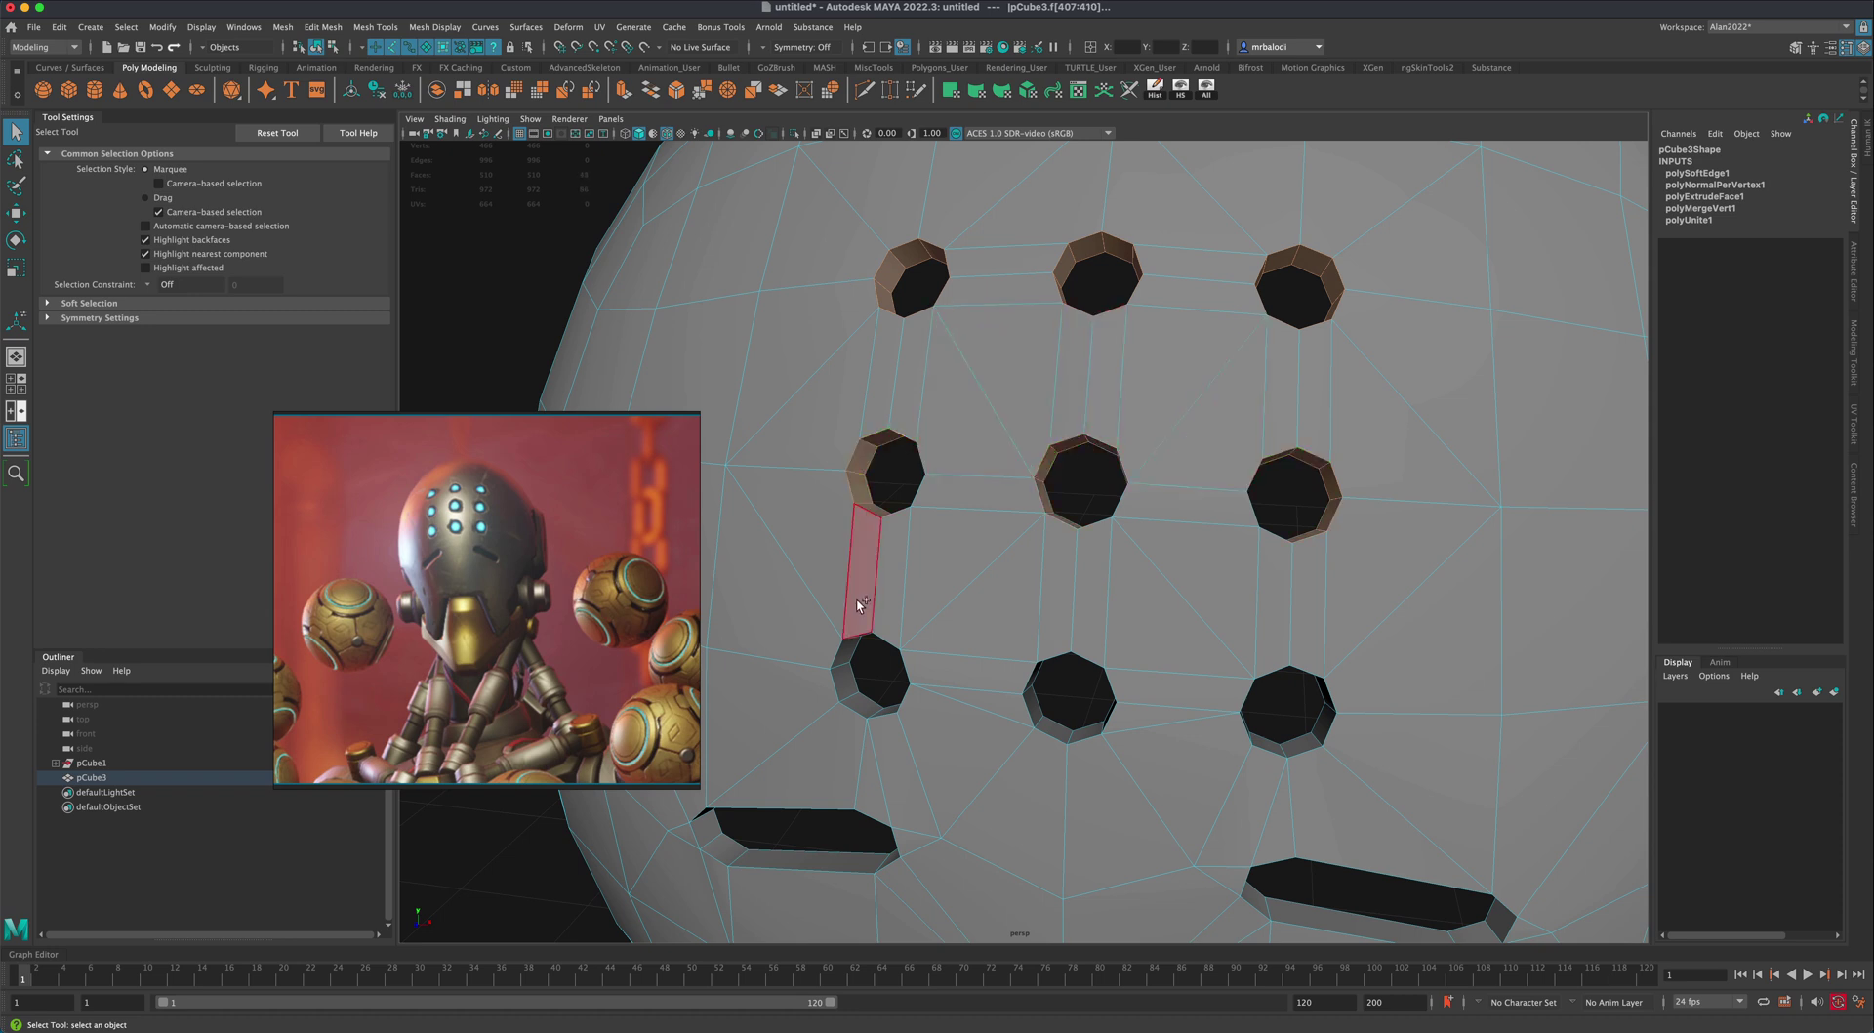
double_click(851, 662, "shift")
double_click(1039, 715, "shift")
double_click(1299, 747, "shift")
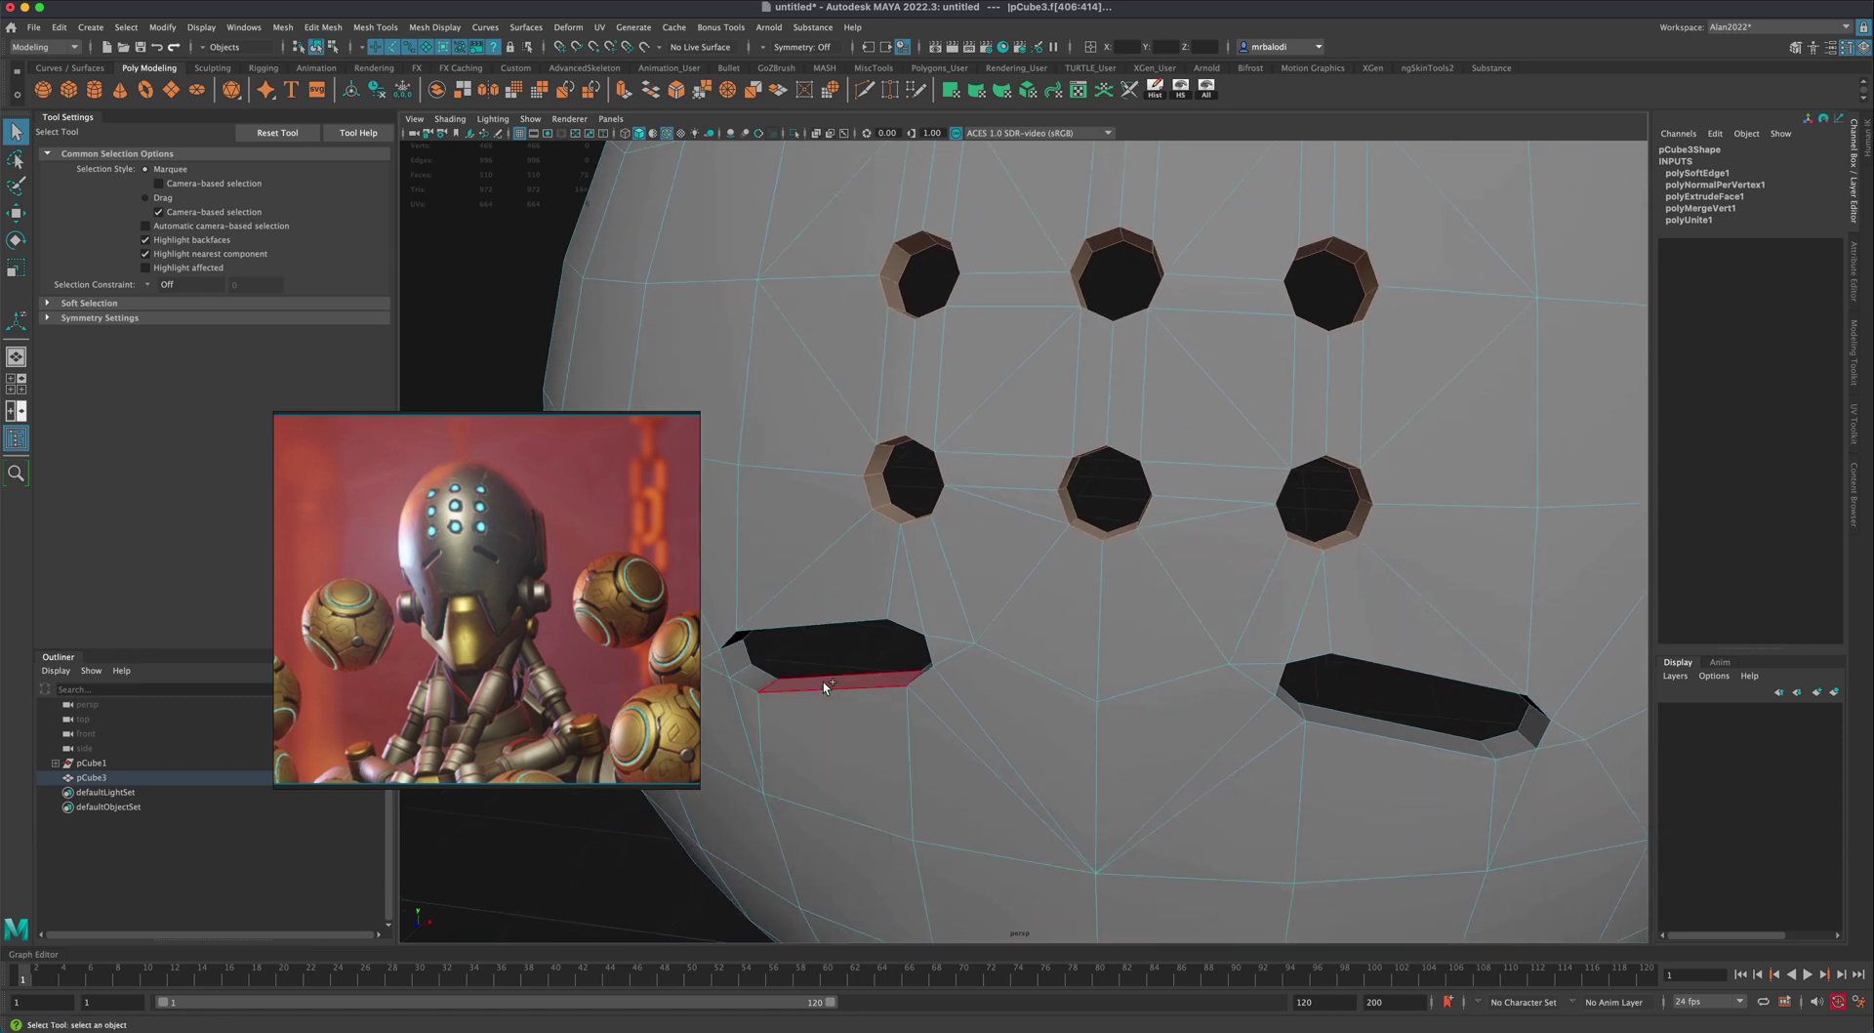
Step: Add both eye slots' inner wall faces to the selection and extrude all the walls with a Local Translate Z of 0.025
double_click(824, 686, "shift")
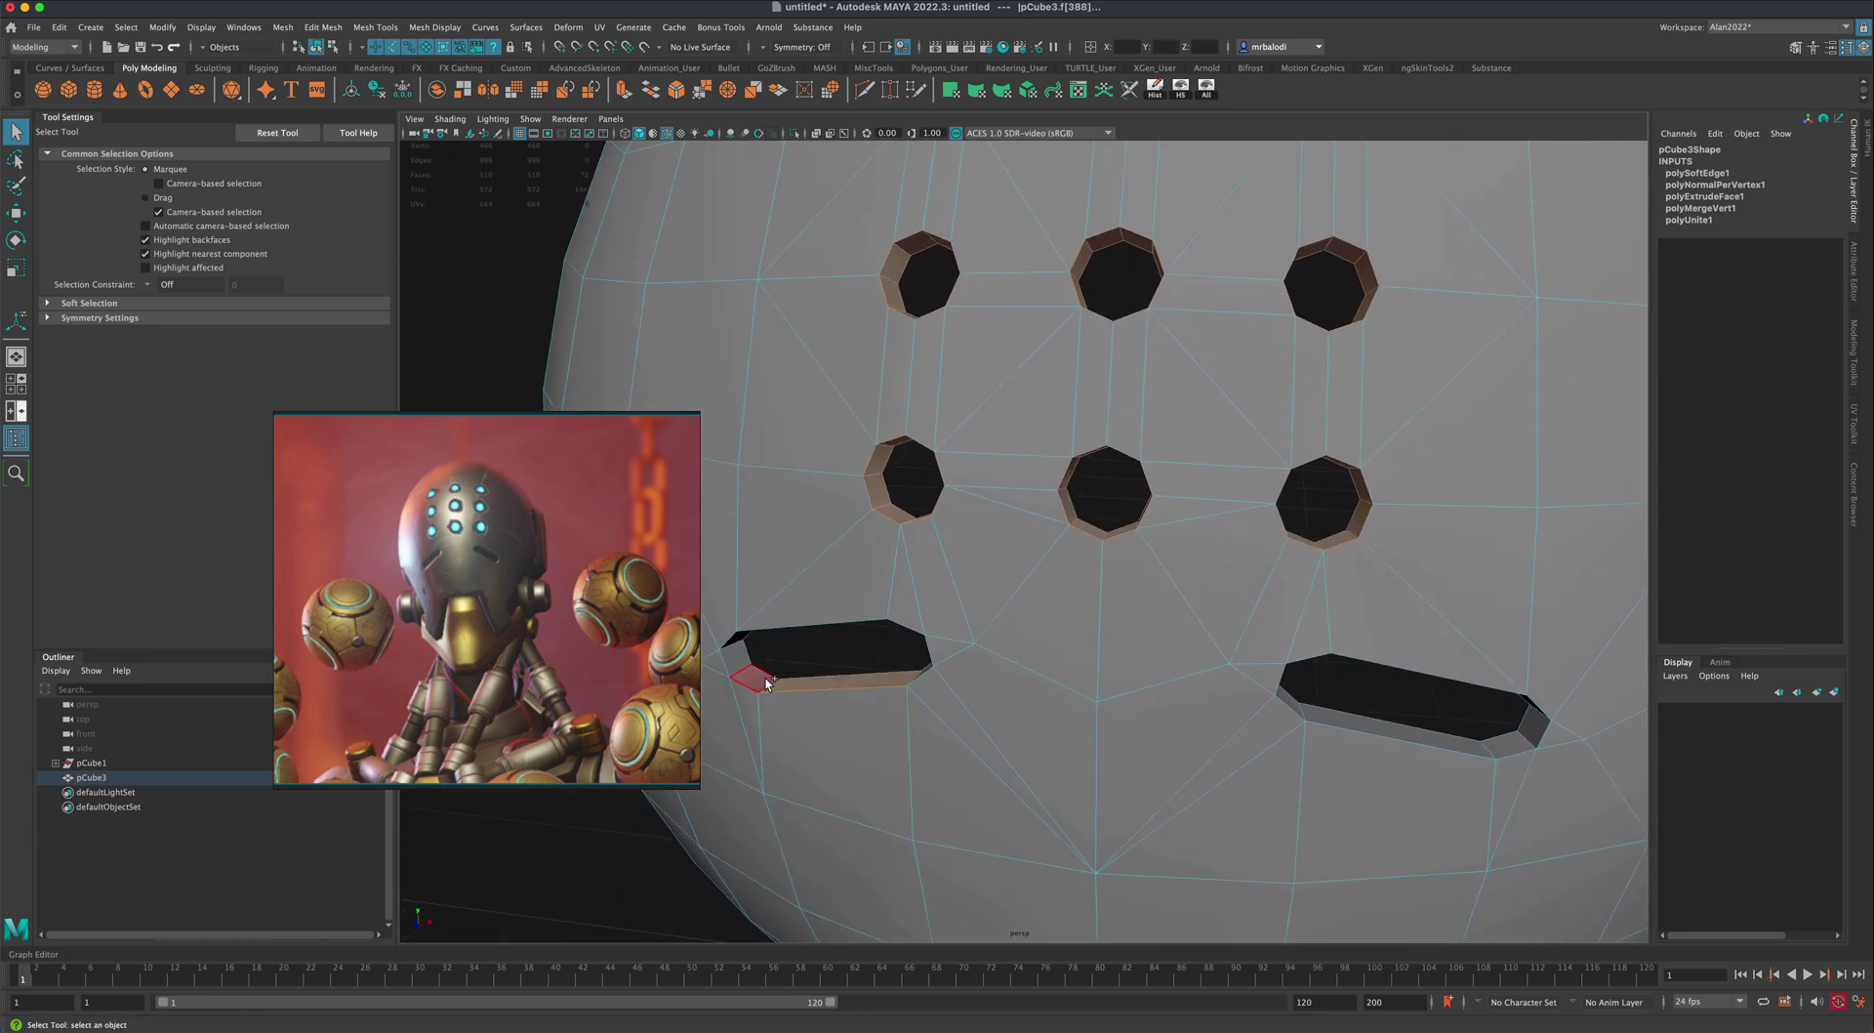
double_click(1390, 734, "shift")
left_click_drag(1506, 745, 1191, 649, "alt")
left_click(622, 91)
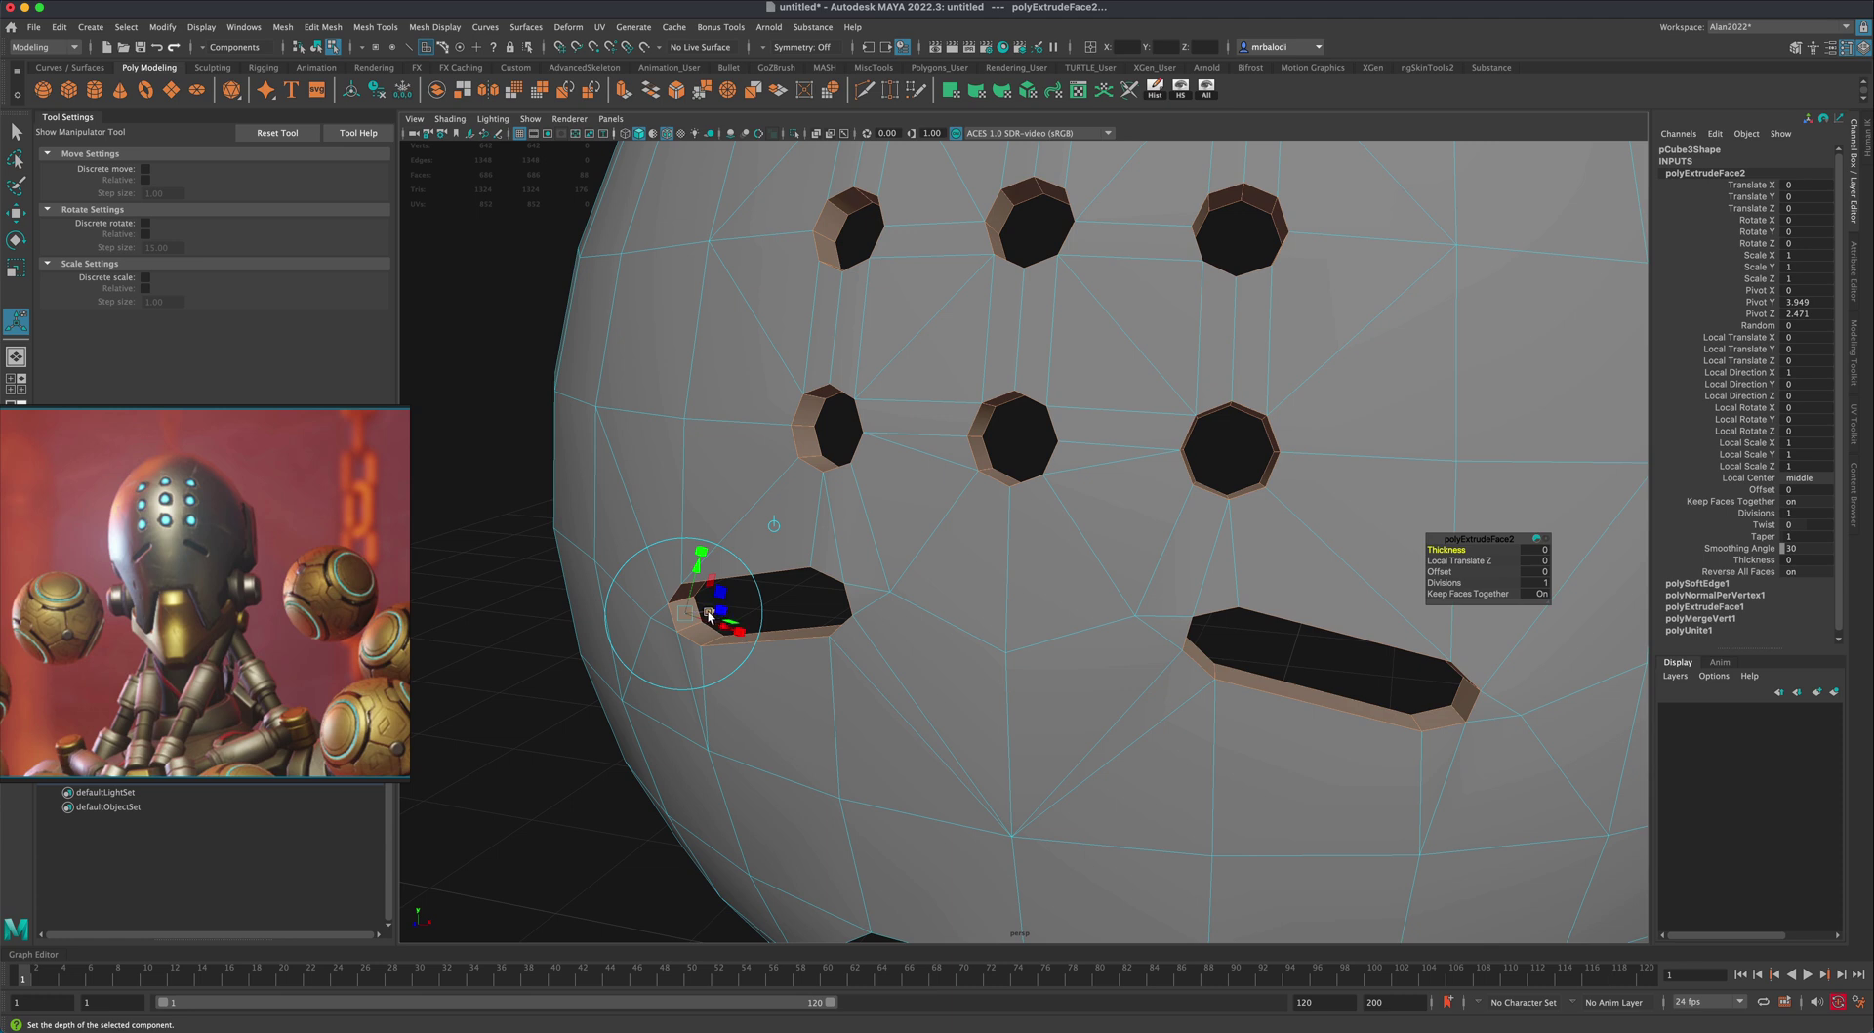
left_click_drag(710, 613, 715, 611)
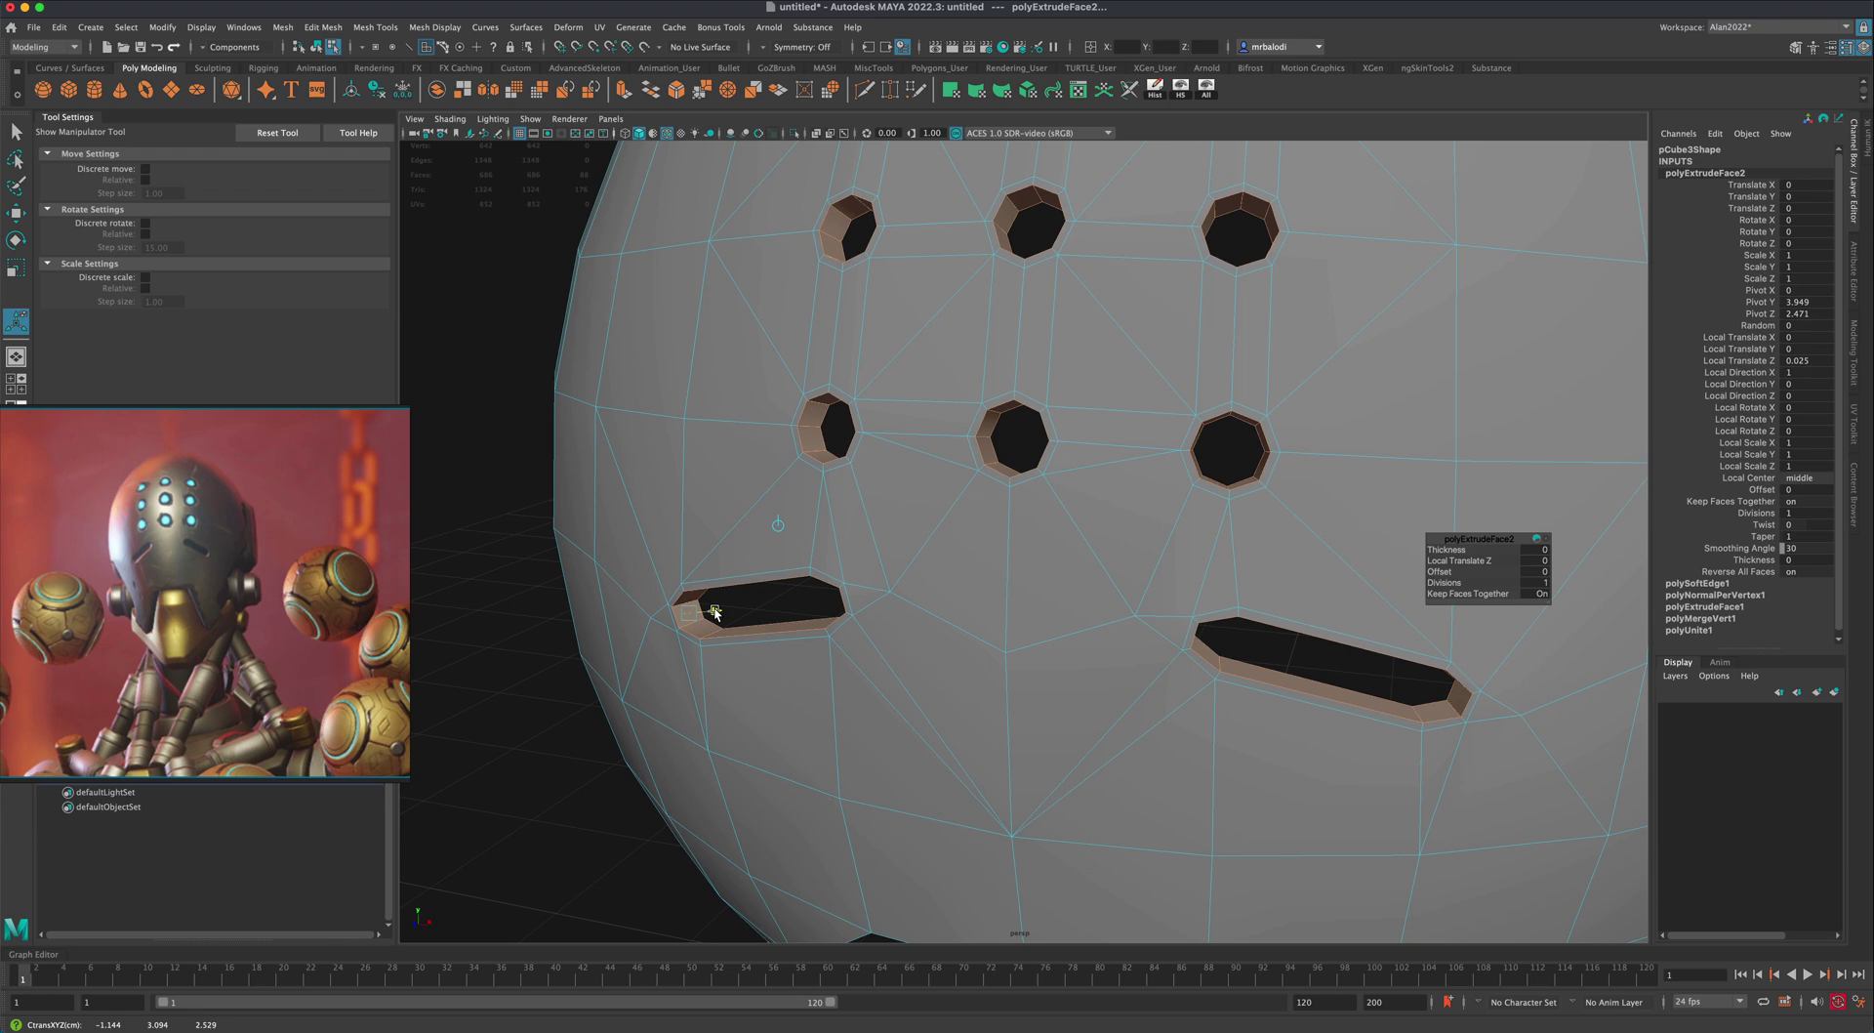
key("q")
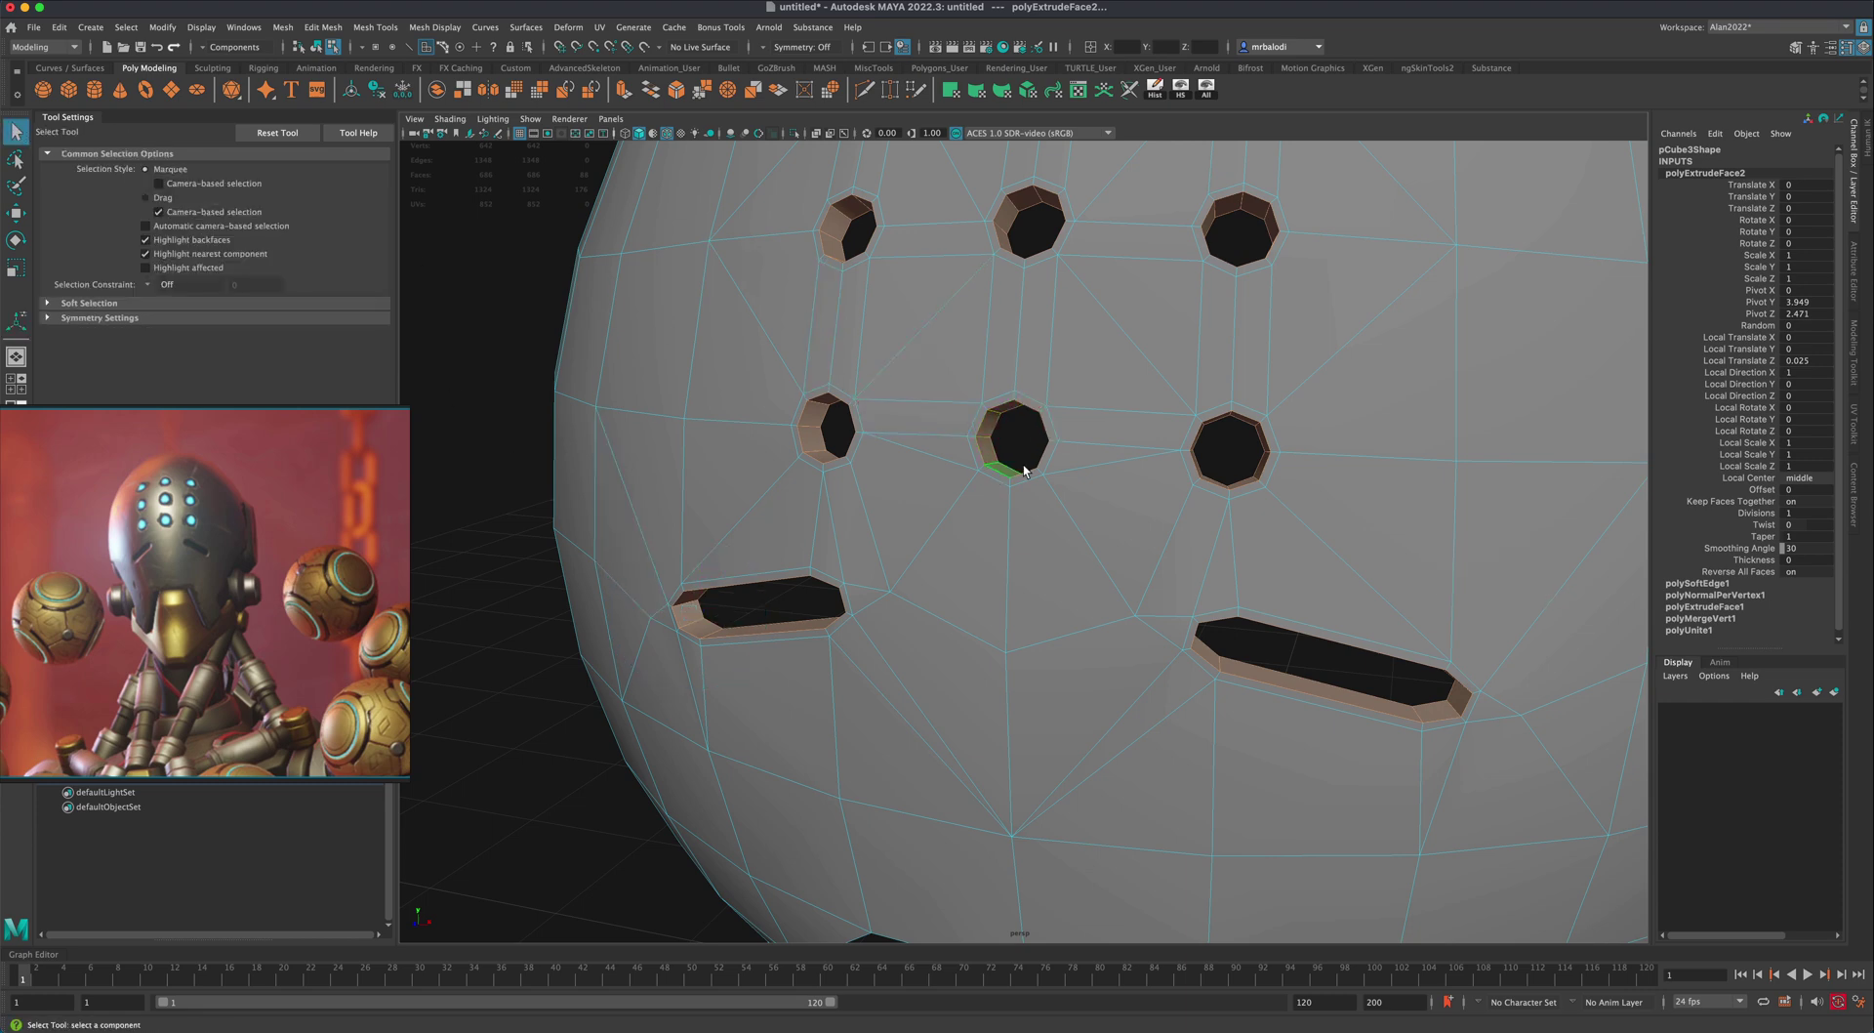
Step: Select the thin rim faces around the middle-row holes and the lower row's centre and outer holes
right_click_drag(1044, 417, 1054, 463)
left_click(1046, 421)
double_click(1040, 418)
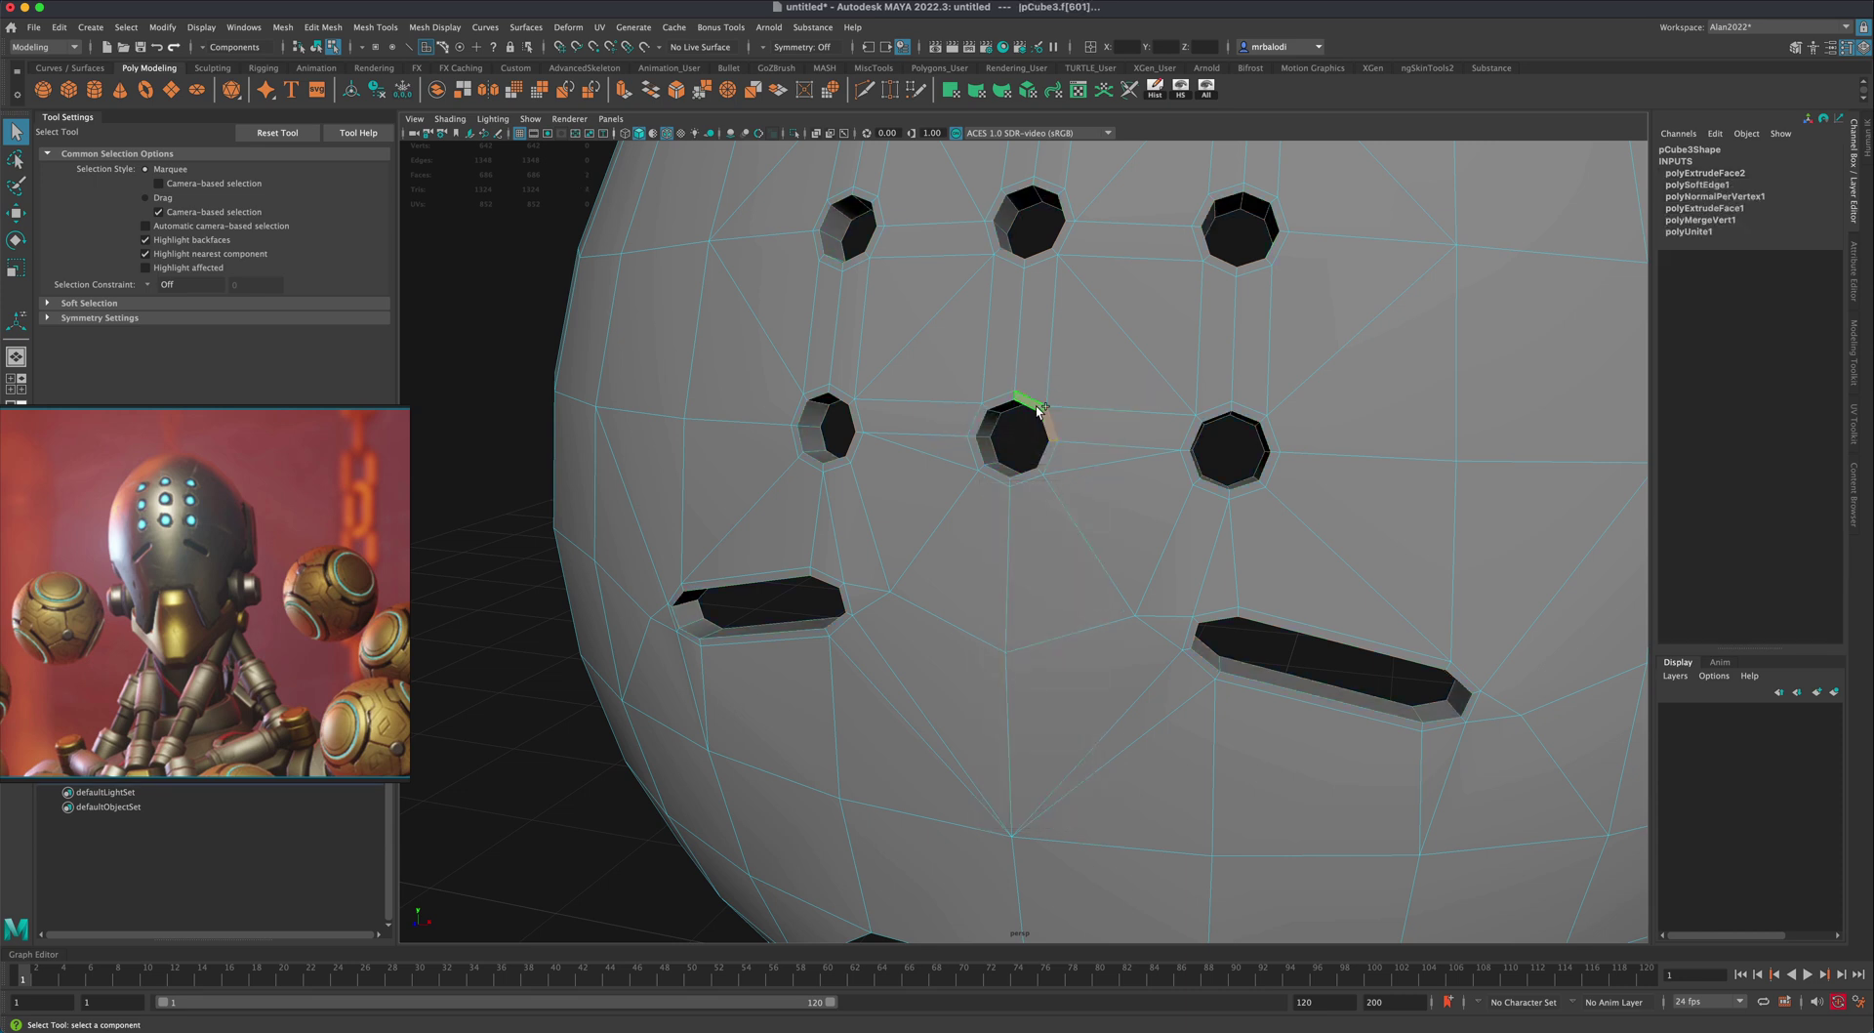
double_click(1197, 429, "shift")
double_click(1209, 261, "shift")
double_click(1068, 215, "shift")
double_click(871, 203, "shift")
Step: Add the rim faces around the upper-row holes and the last lower-row hole to the selection
middle_click_drag(939, 235, 1015, 859, "alt")
left_click(1195, 388, "shift")
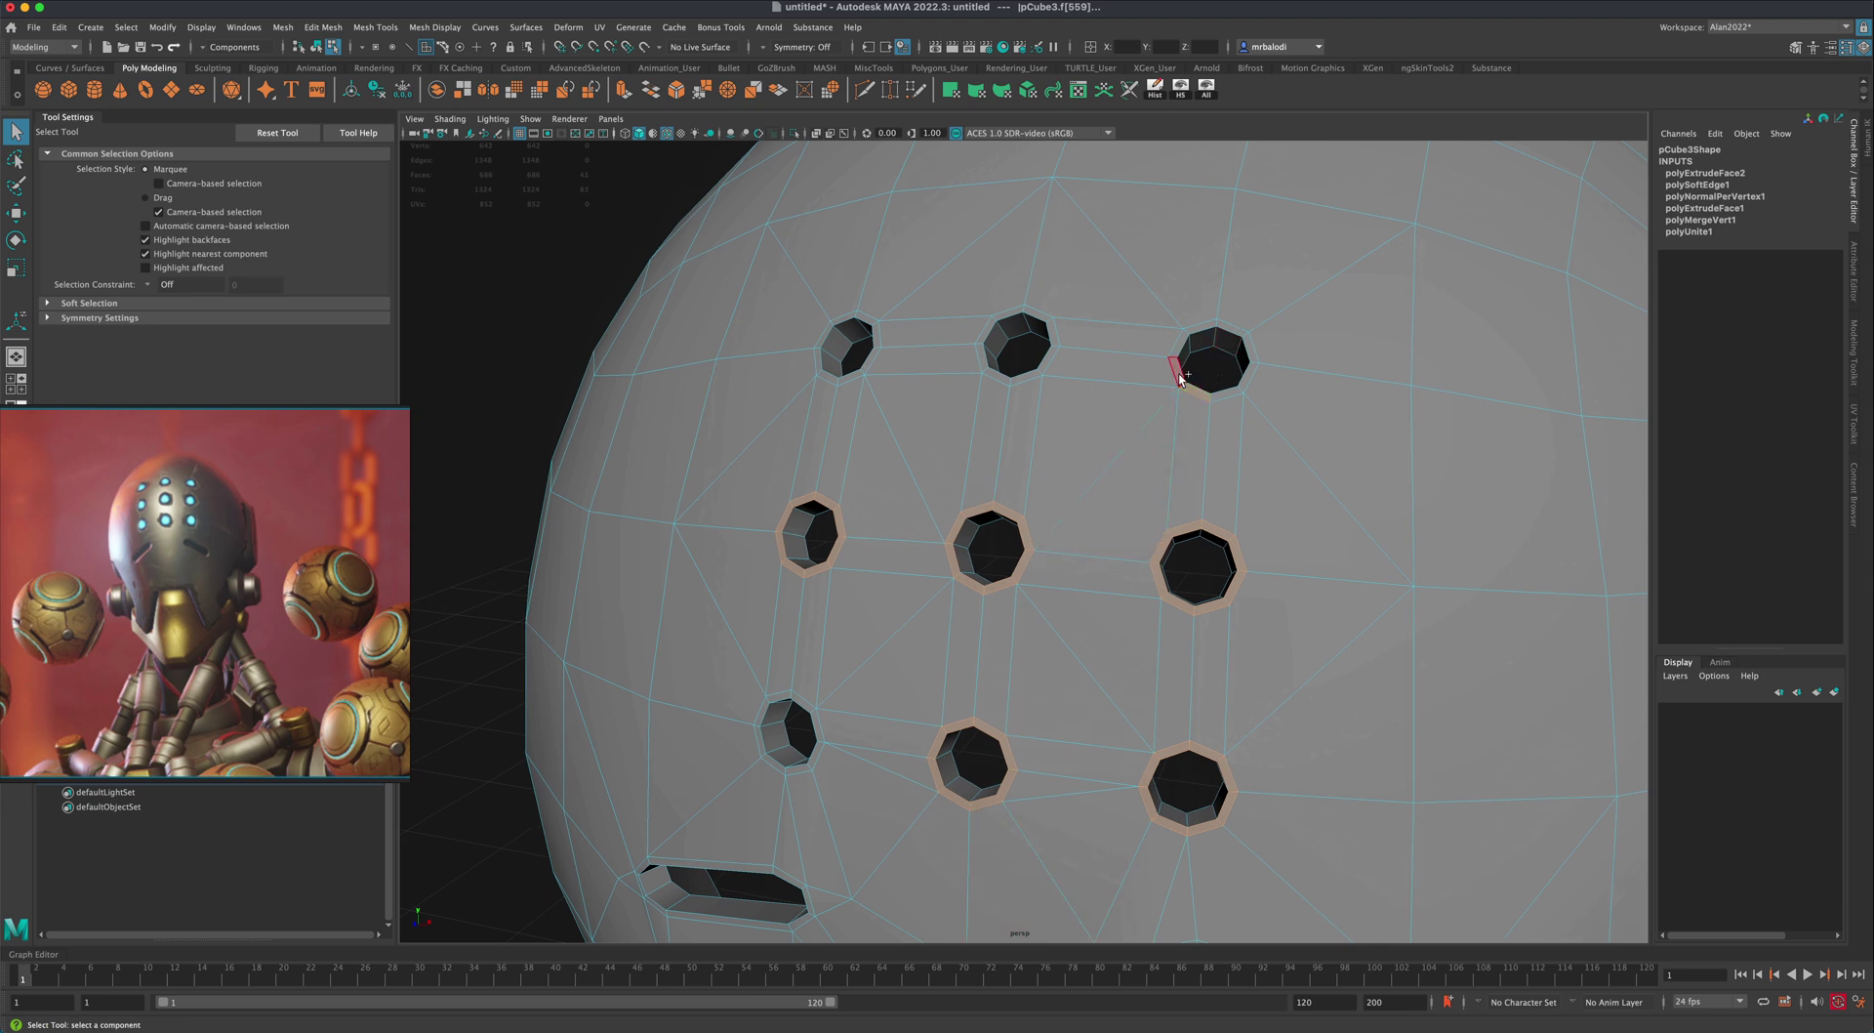
double_click(1044, 359, "shift")
double_click(857, 371, "shift")
middle_click_drag(898, 641, 944, 417, "alt")
left_click(856, 533, "shift")
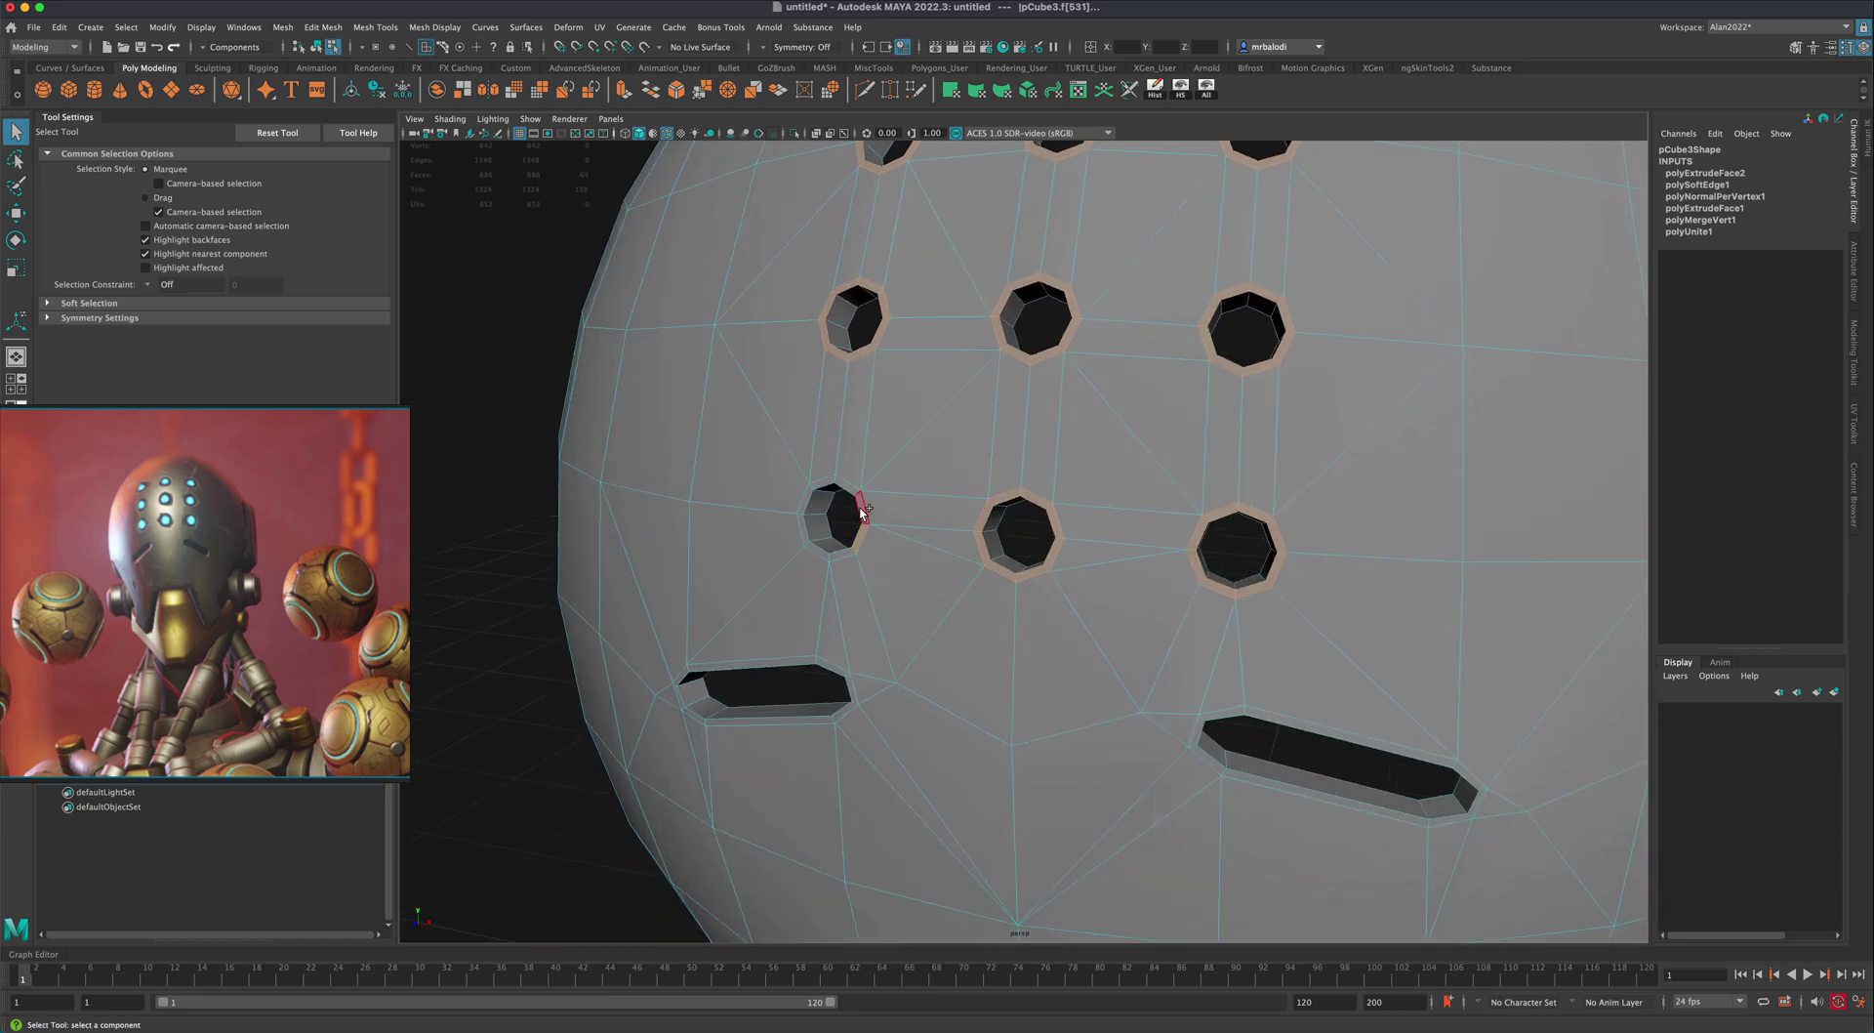
double_click(862, 509, "shift")
Step: Add the rim faces of both eye slots, extrude all selected rims slightly, and return to object mode with nothing selected
double_click(822, 719, "shift")
double_click(1249, 781, "shift")
key("ctrl+e")
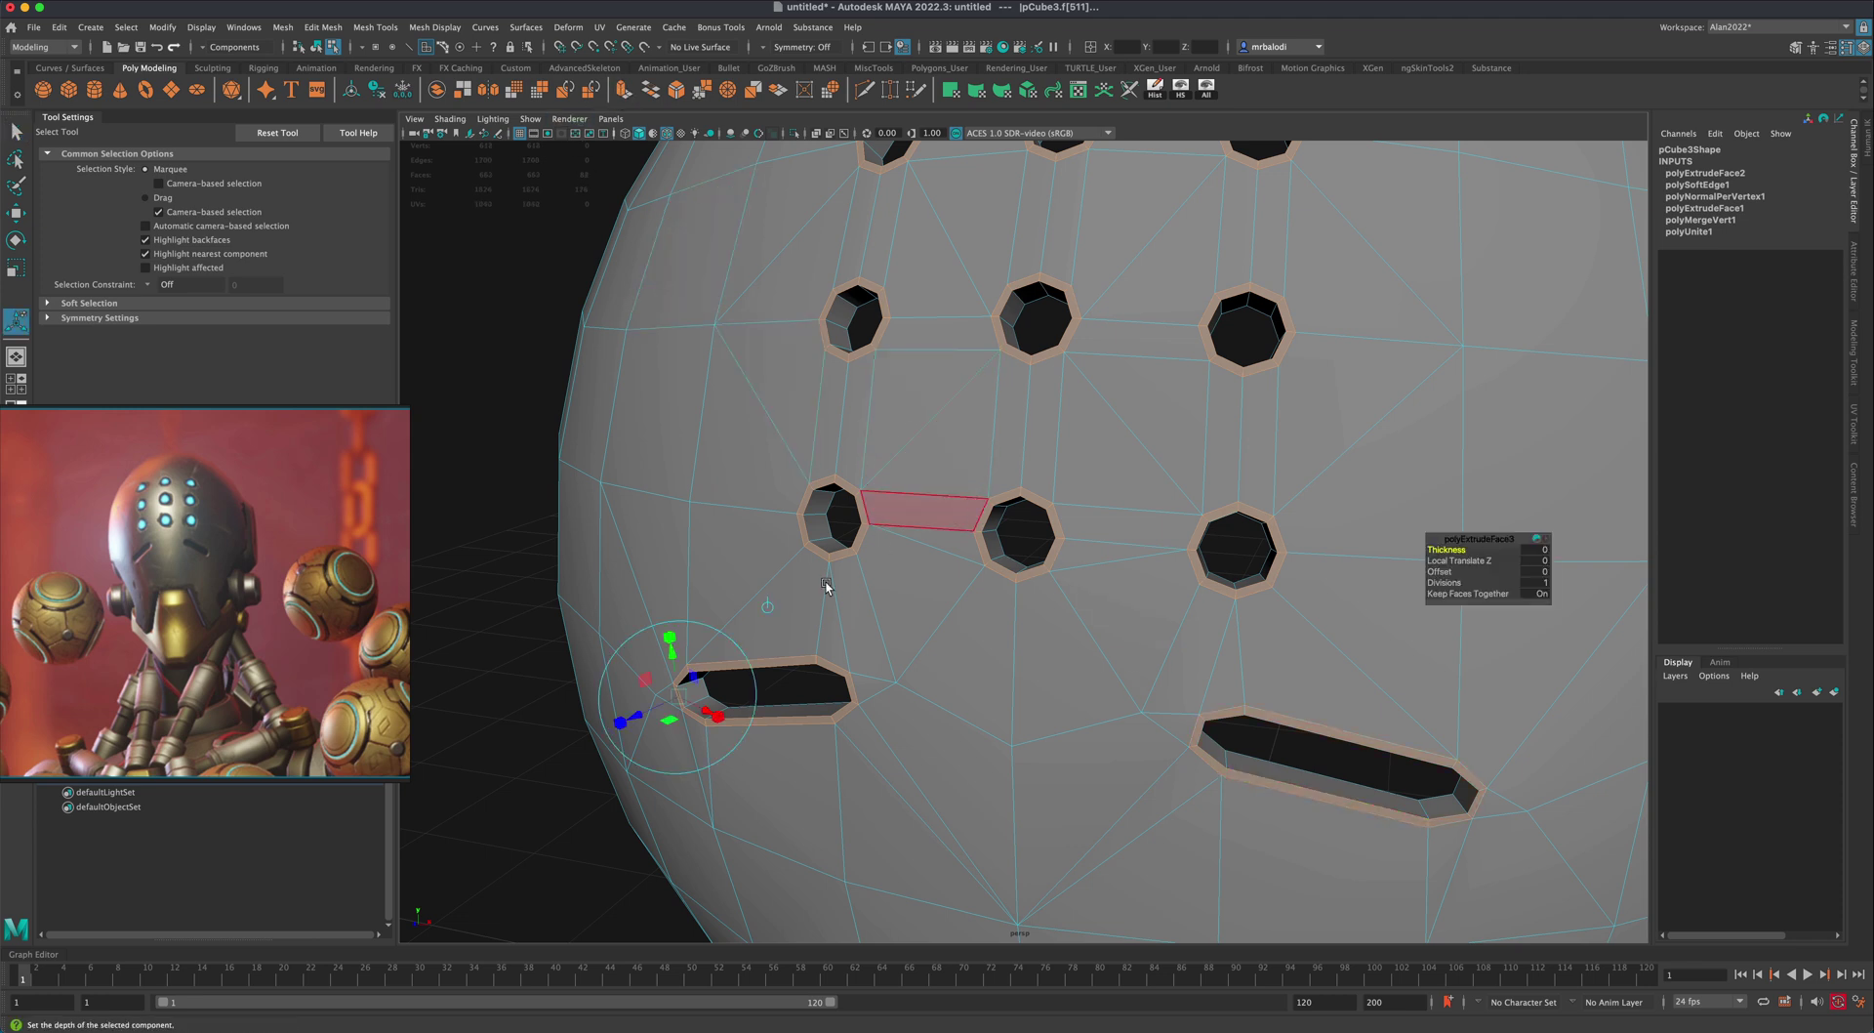
middle_click_drag(633, 715, 625, 717)
left_click_drag(625, 712, 625, 714)
right_click_drag(749, 464, 791, 455)
key("q")
left_click(518, 524)
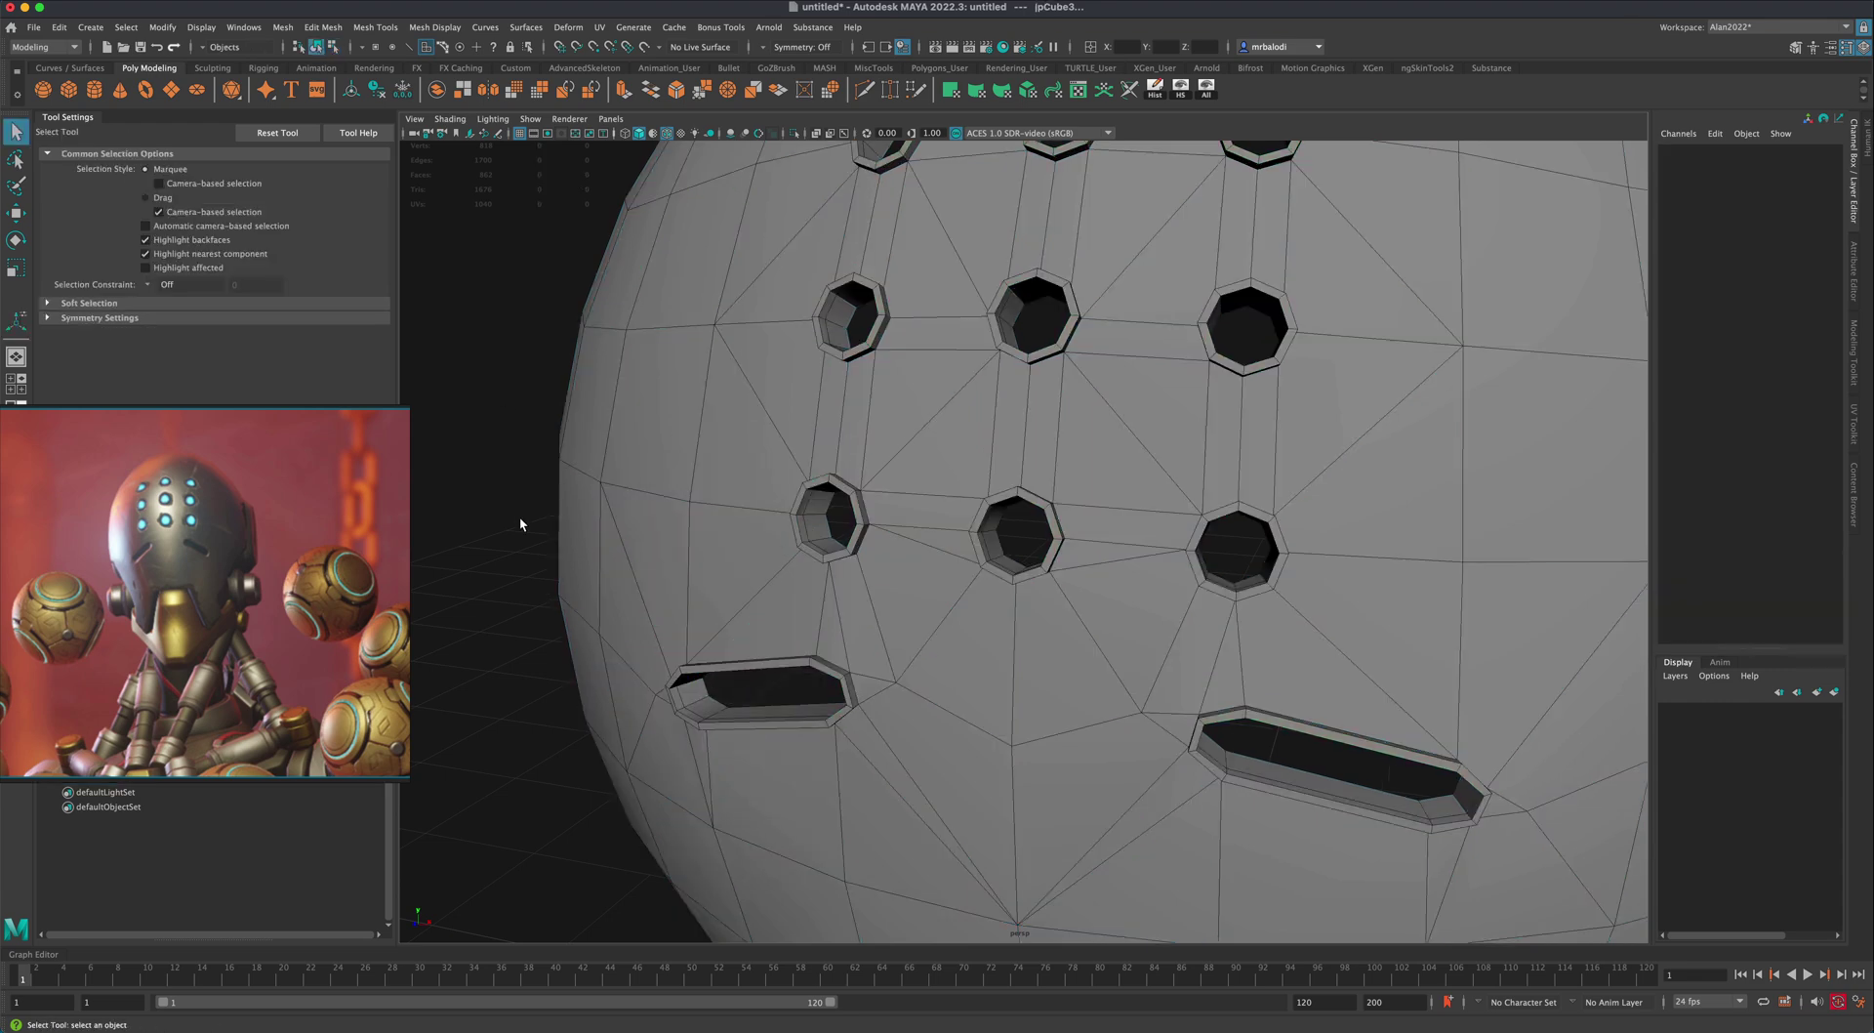
Step: Inspect the extruded rims around the forehead holes and eye slots from several angles
scroll(514, 526, "down", 5)
left_click_drag(514, 527, 587, 540, "alt")
left_click_drag(527, 639, 559, 634, "alt")
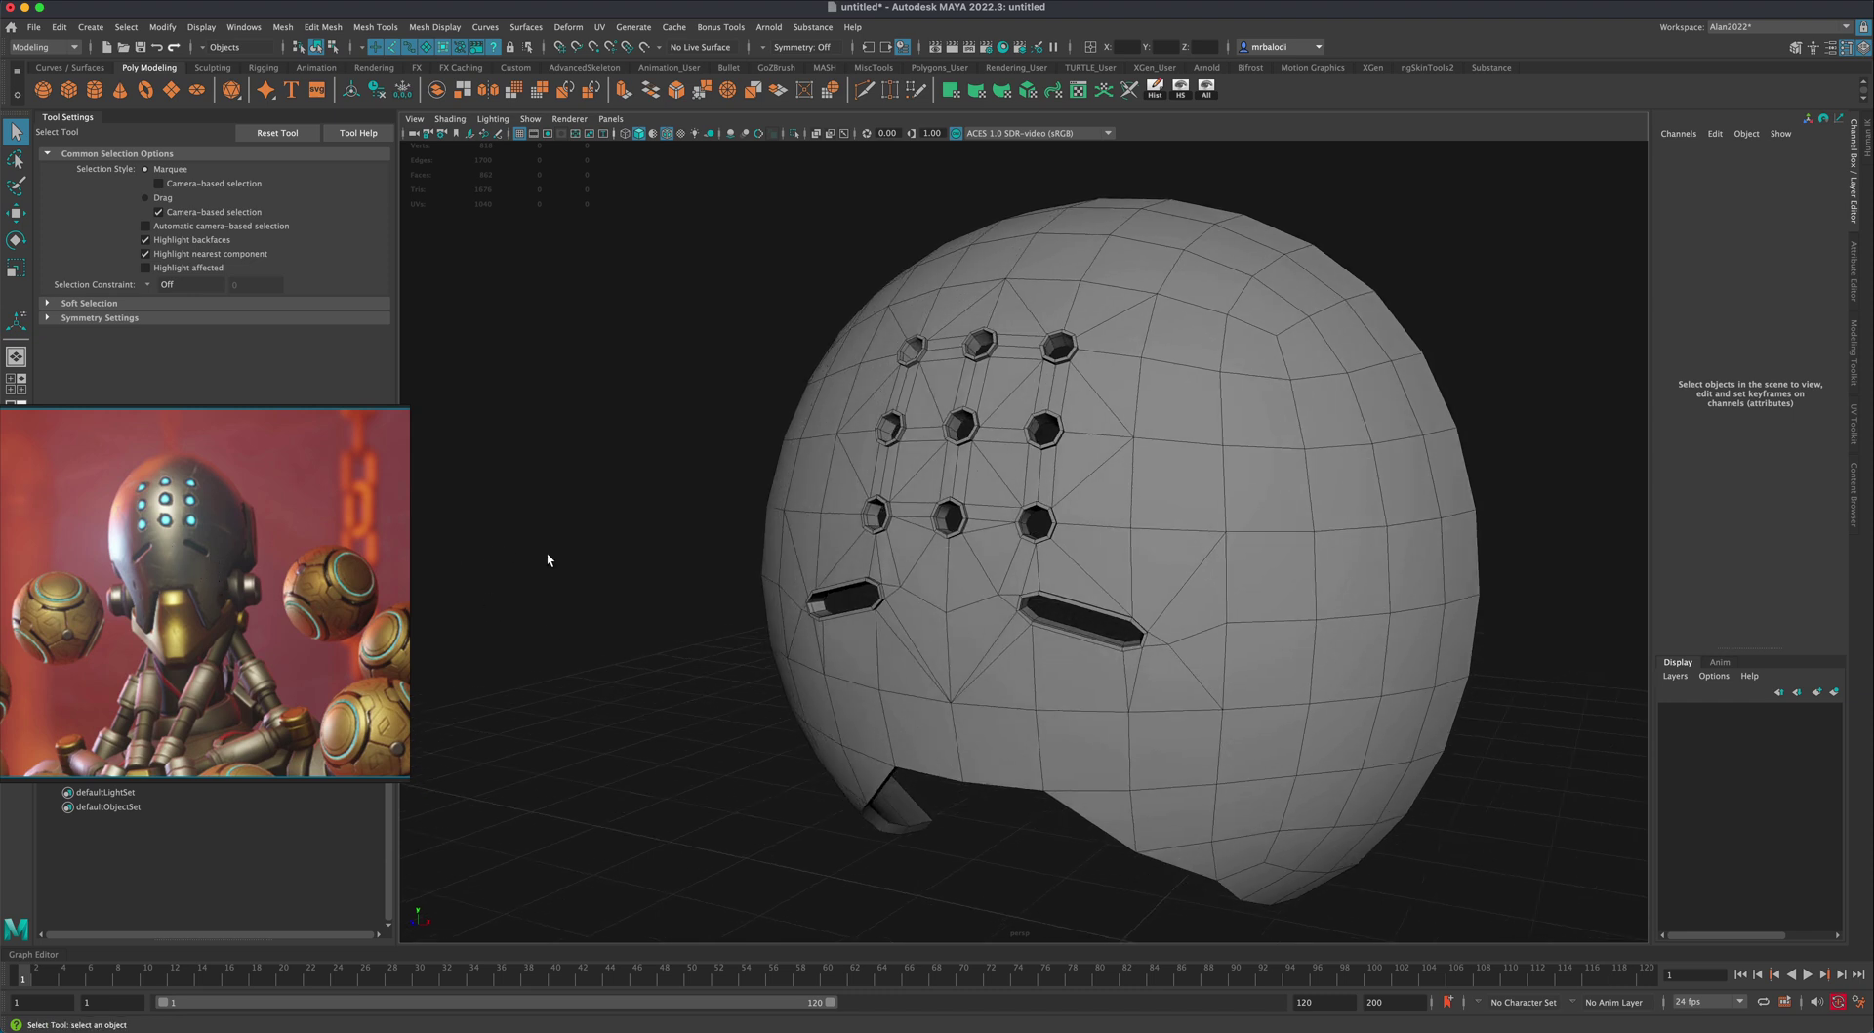
left_click_drag(552, 583, 576, 600, "alt")
scroll(576, 601, "up", 5)
middle_click_drag(910, 381, 920, 460, "alt")
left_click_drag(992, 420, 928, 547, "alt")
left_click(928, 536)
left_click_drag(583, 453, 591, 435, "alt")
left_click(537, 475)
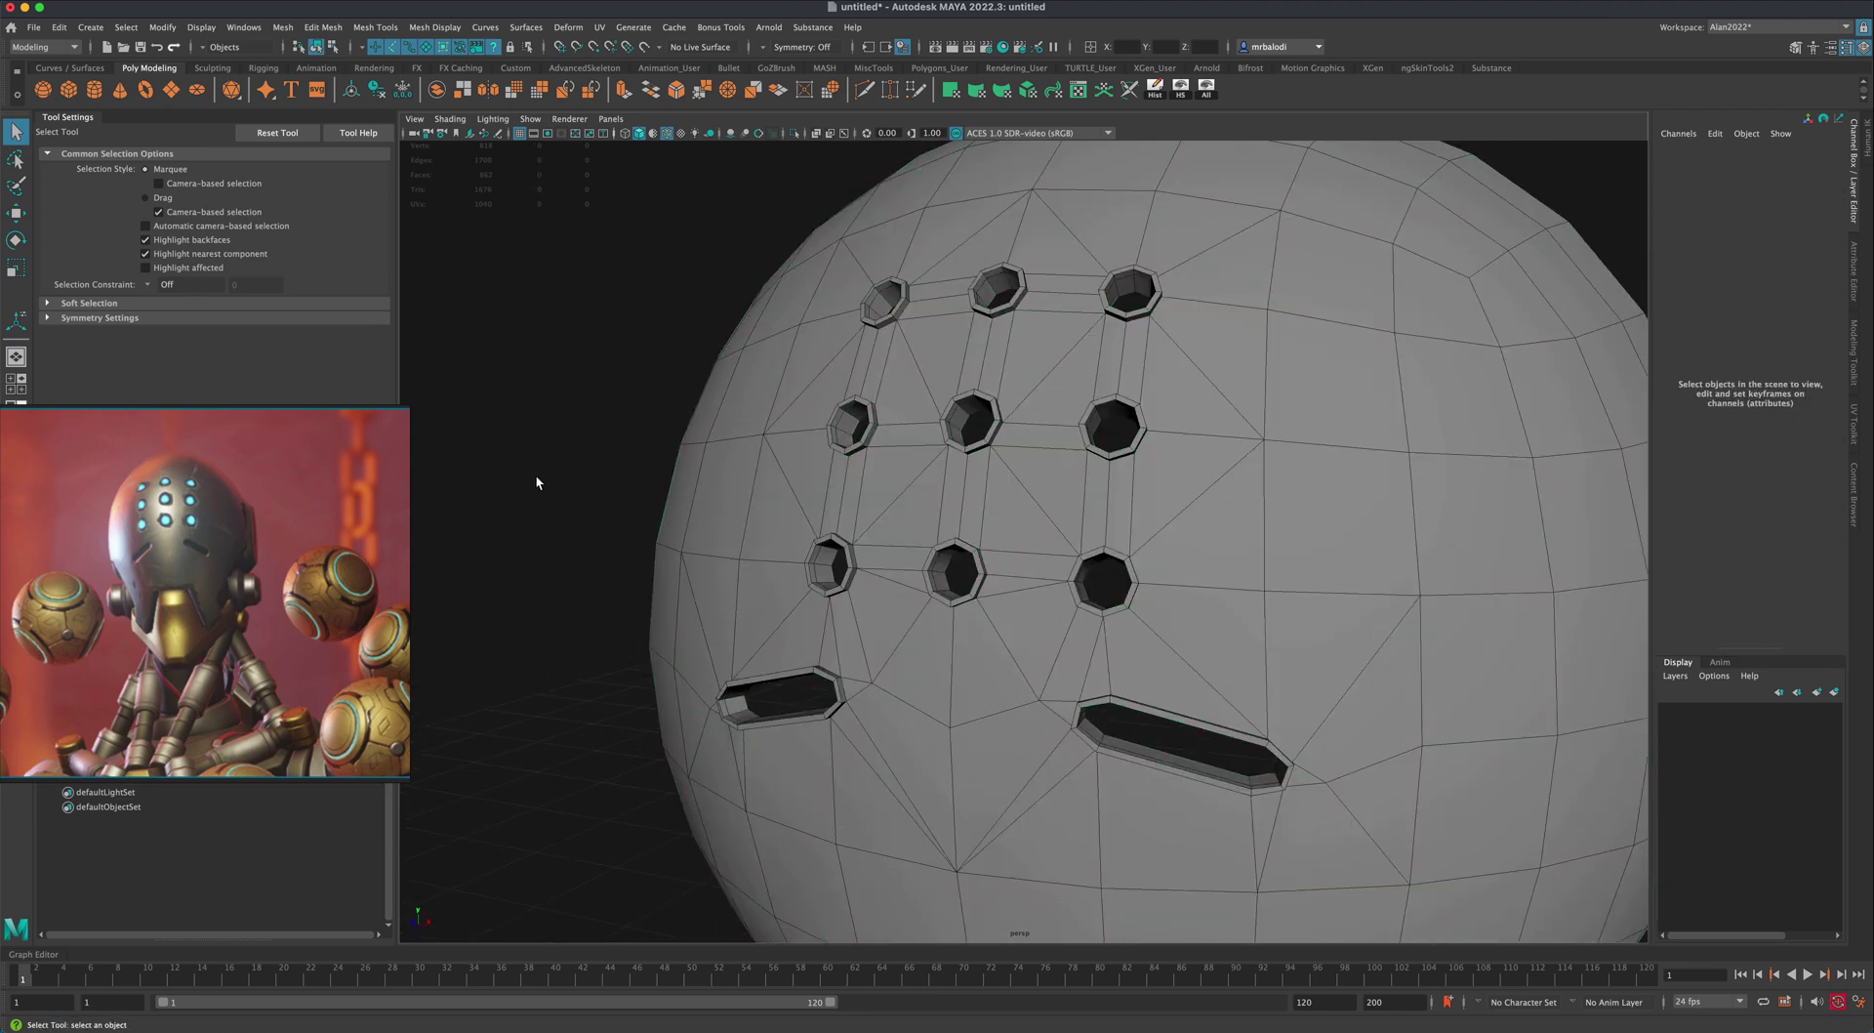
Step: Undo the rim extrusion and step back through the rim face selections
key("ctrl+z")
key("ctrl+z")
key("ctrl+z")
key("ctrl+z")
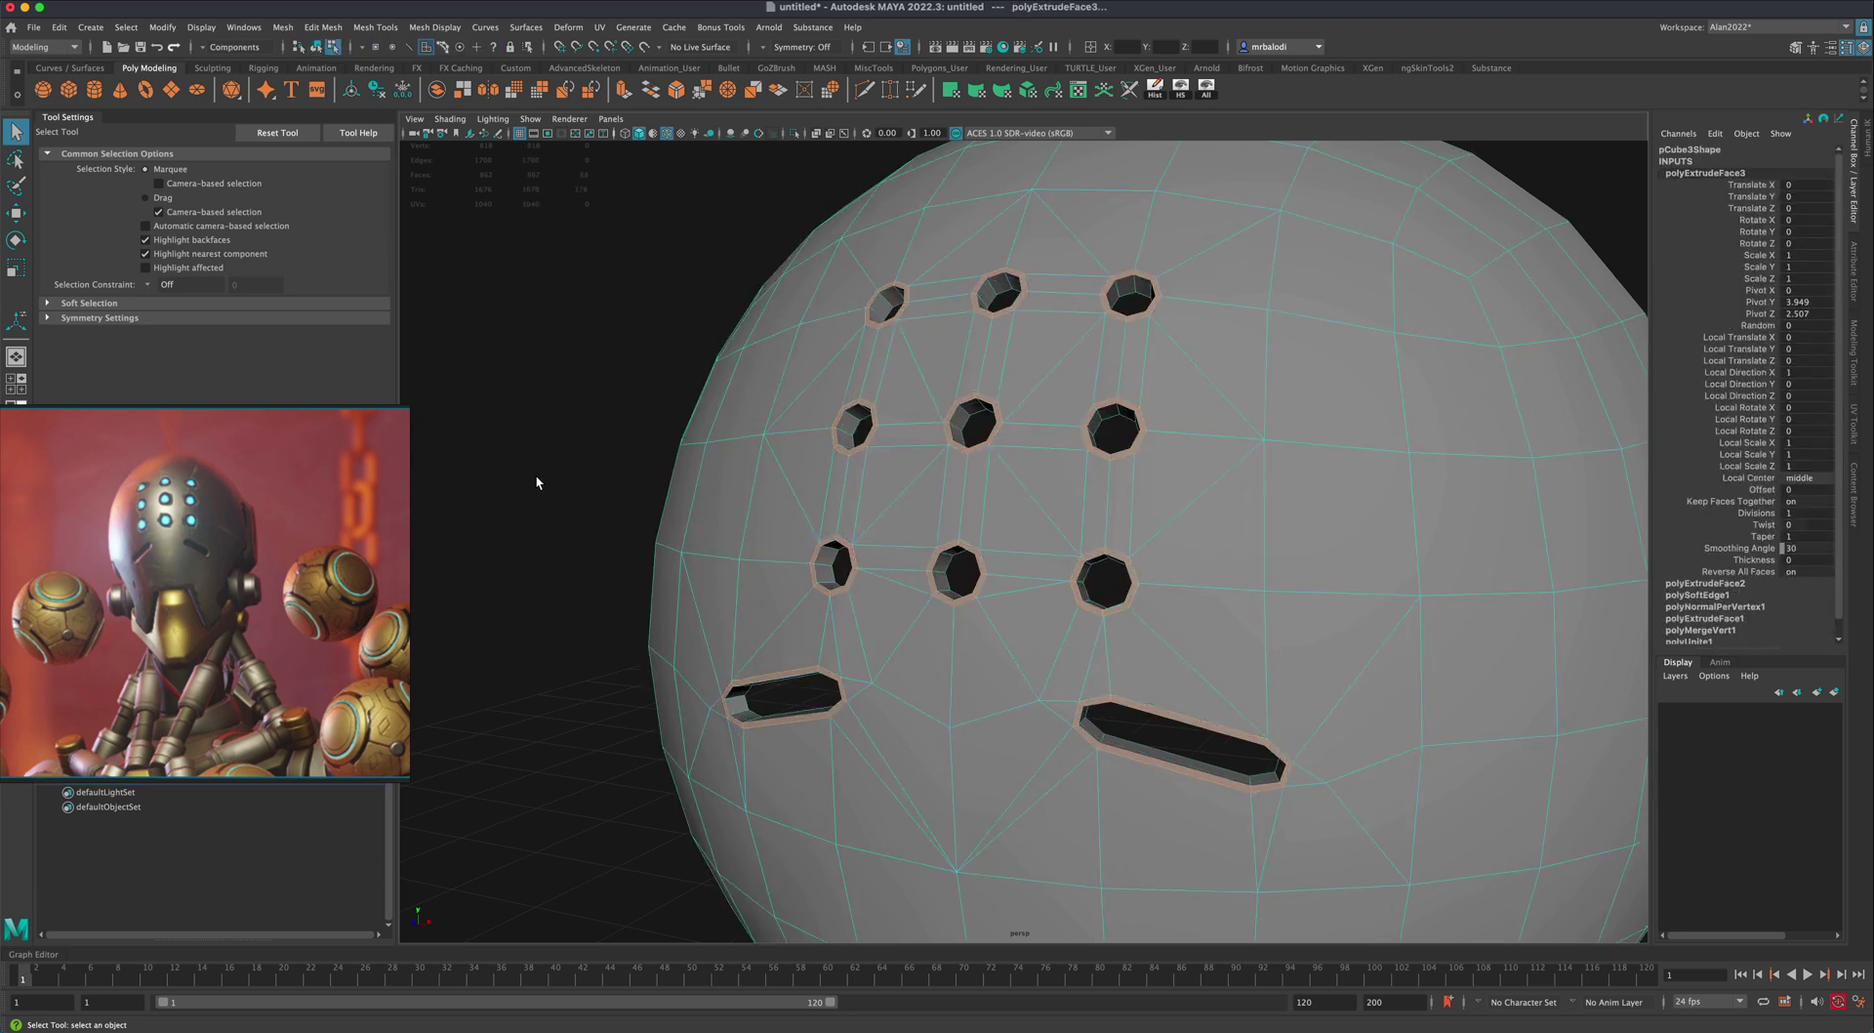
key("ctrl+z")
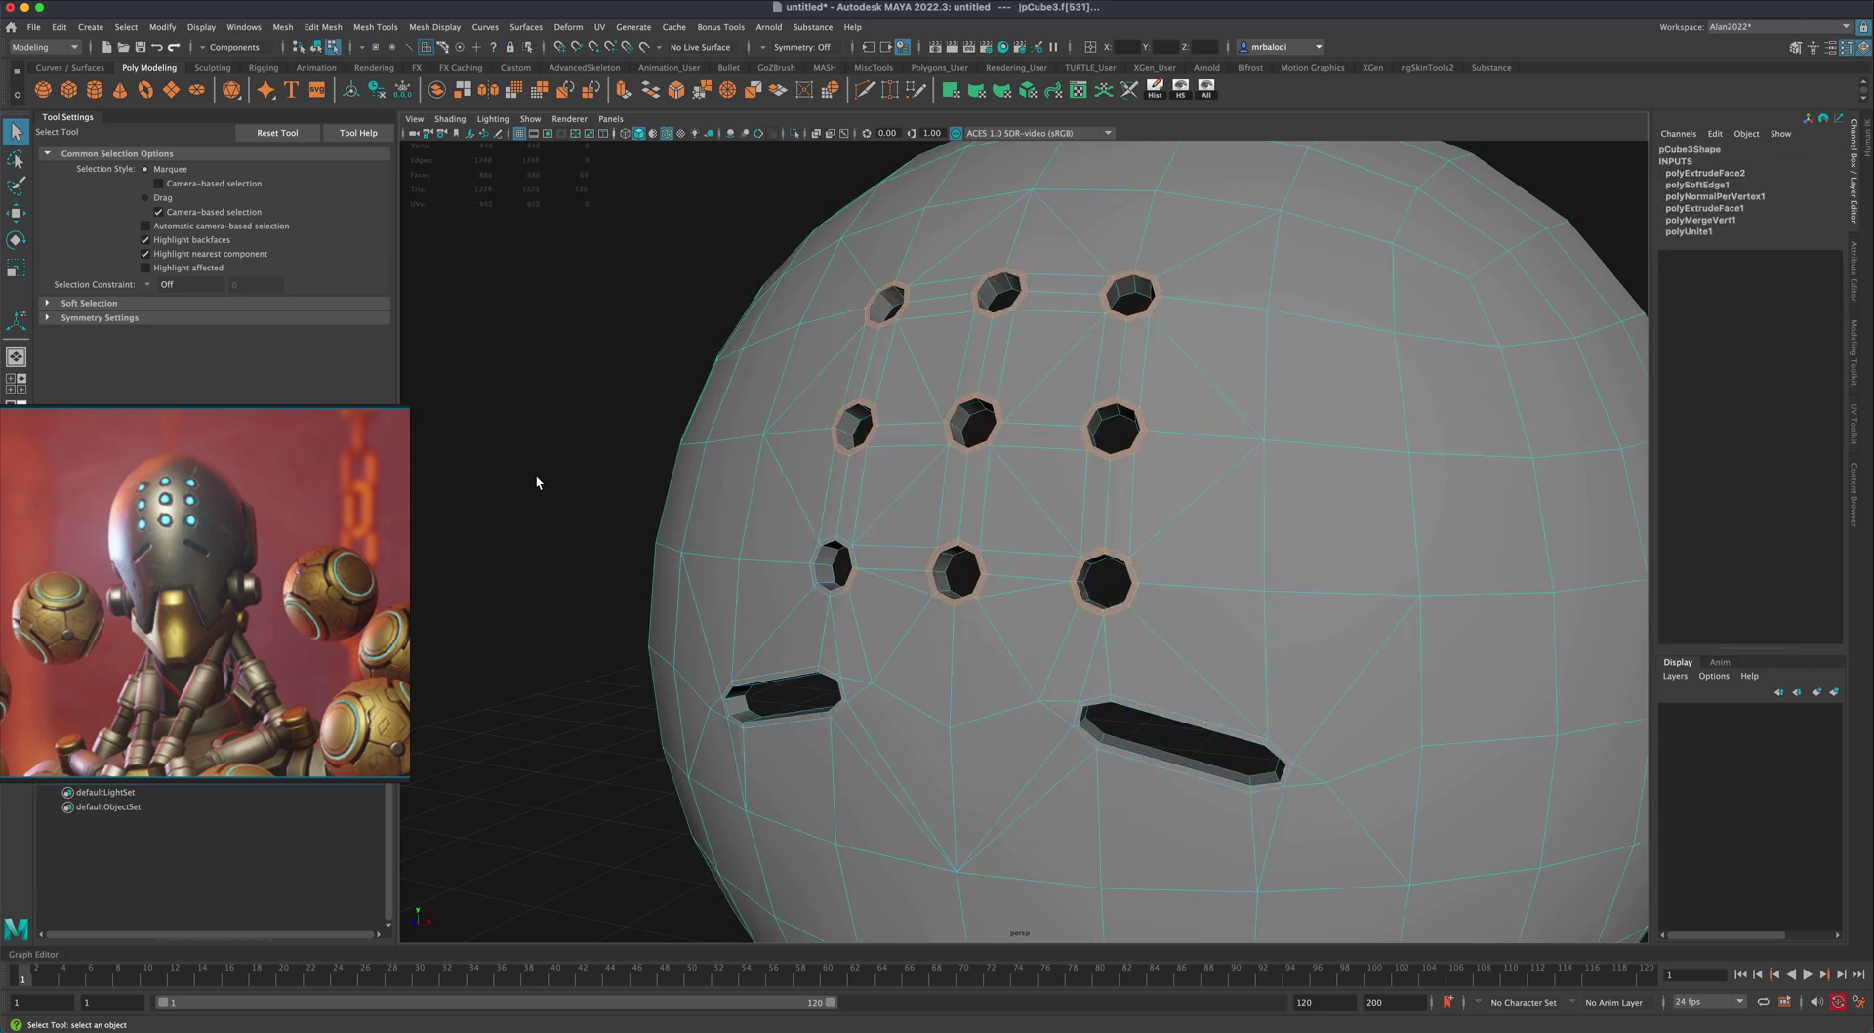
key("ctrl+z")
key("ctrl+z")
key("ctrl+z")
Step: Undo the remaining rim selections and the extrusion of the holes' and slots' inner walls
left_click(544, 472)
right_click_drag(913, 431, 920, 403)
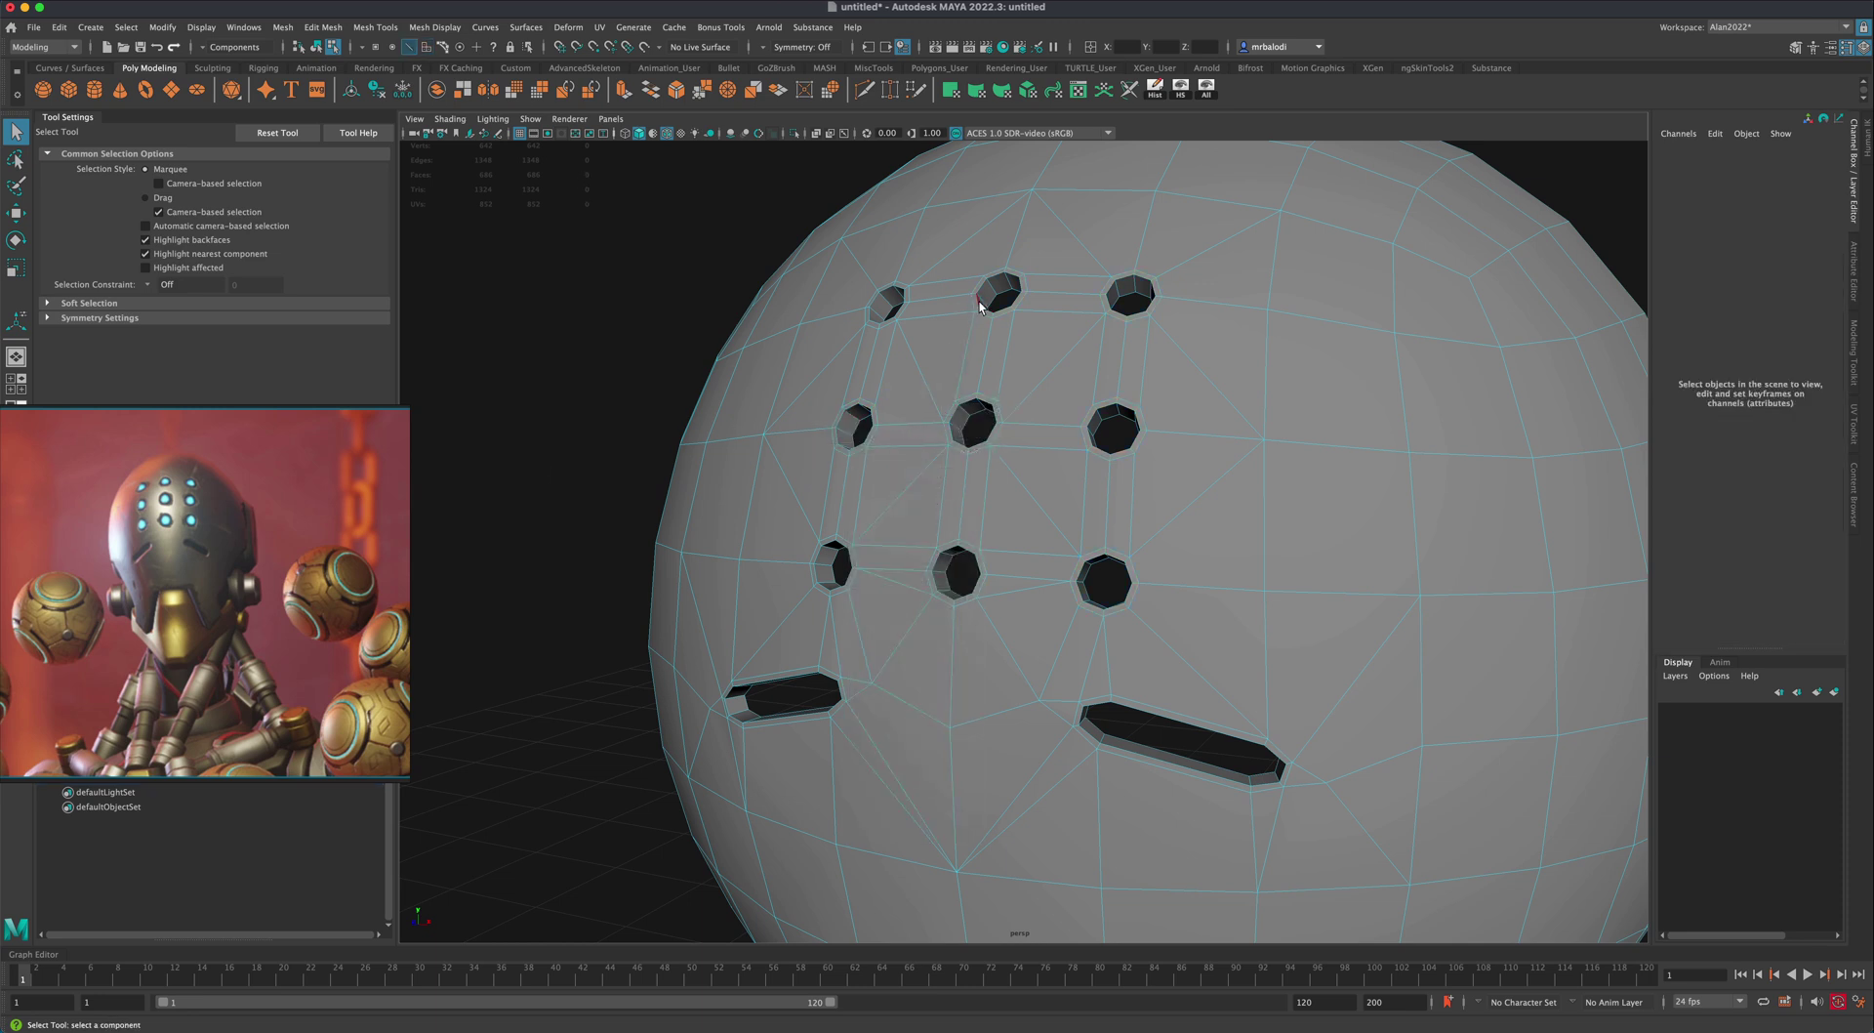
key("ctrl+z")
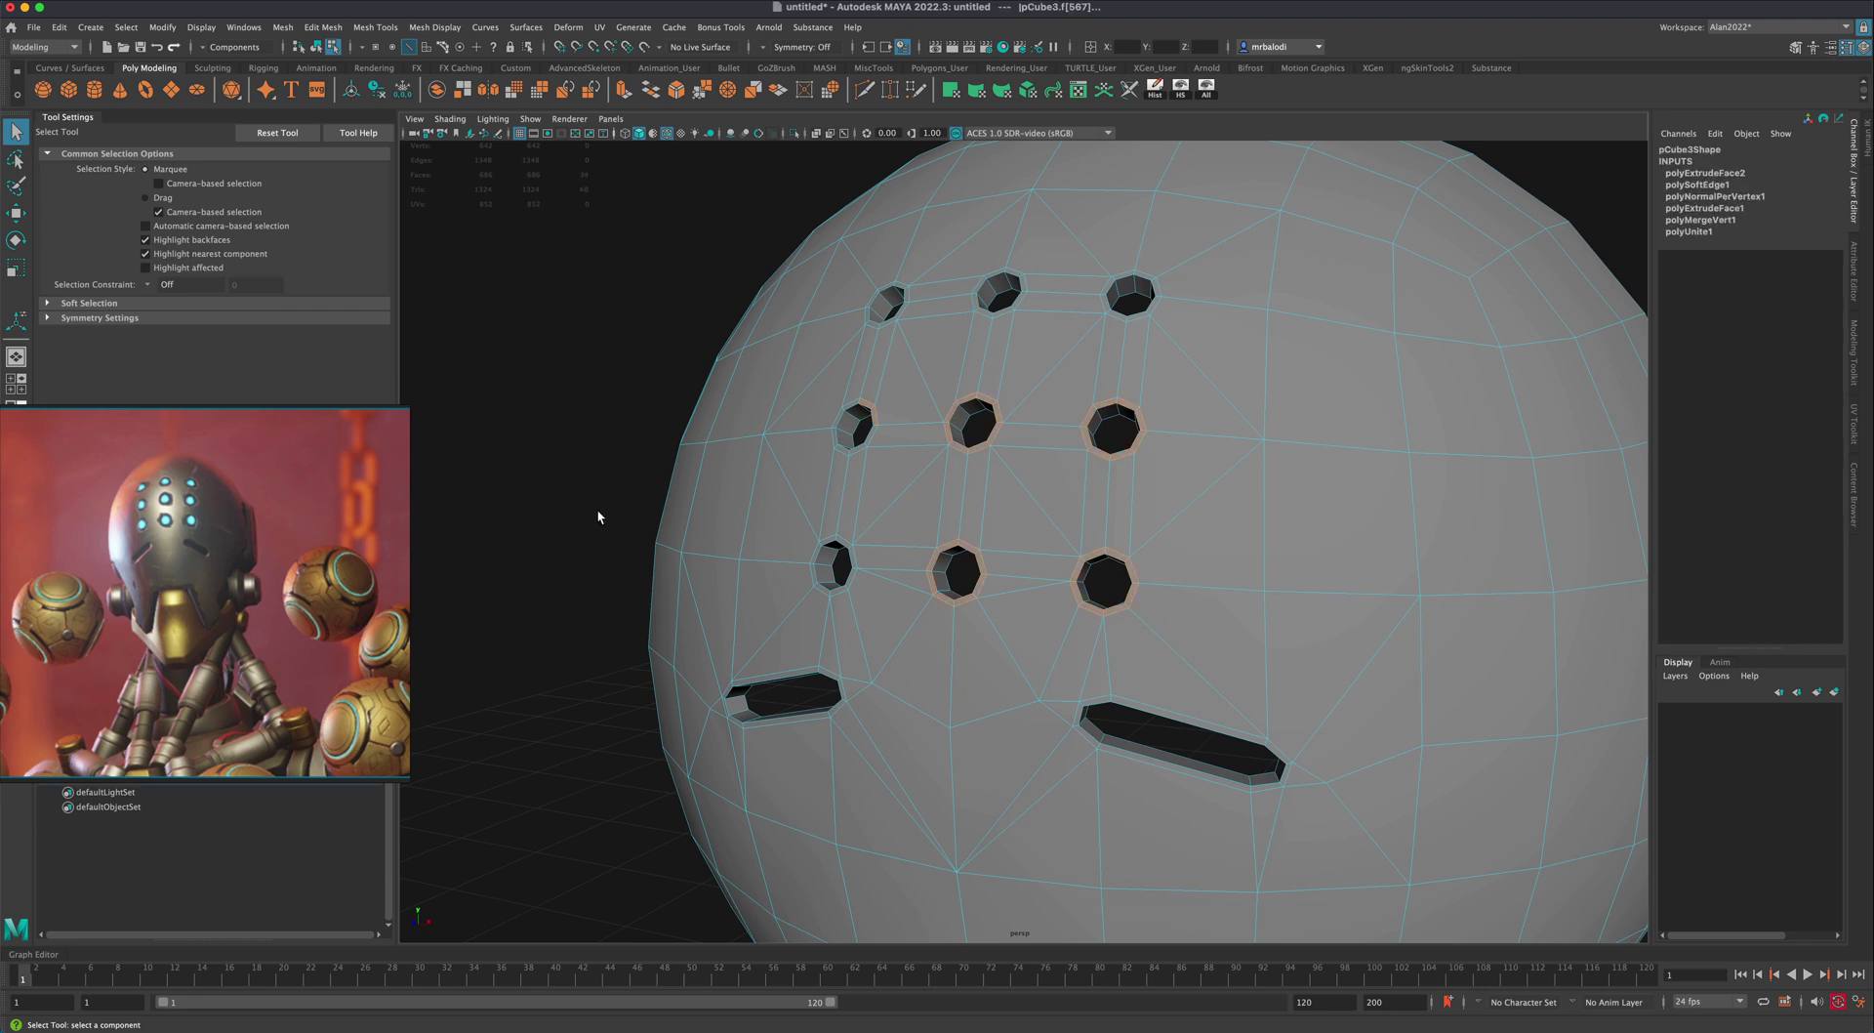
key("ctrl+z")
key("ctrl+z")
key("ctrl+z")
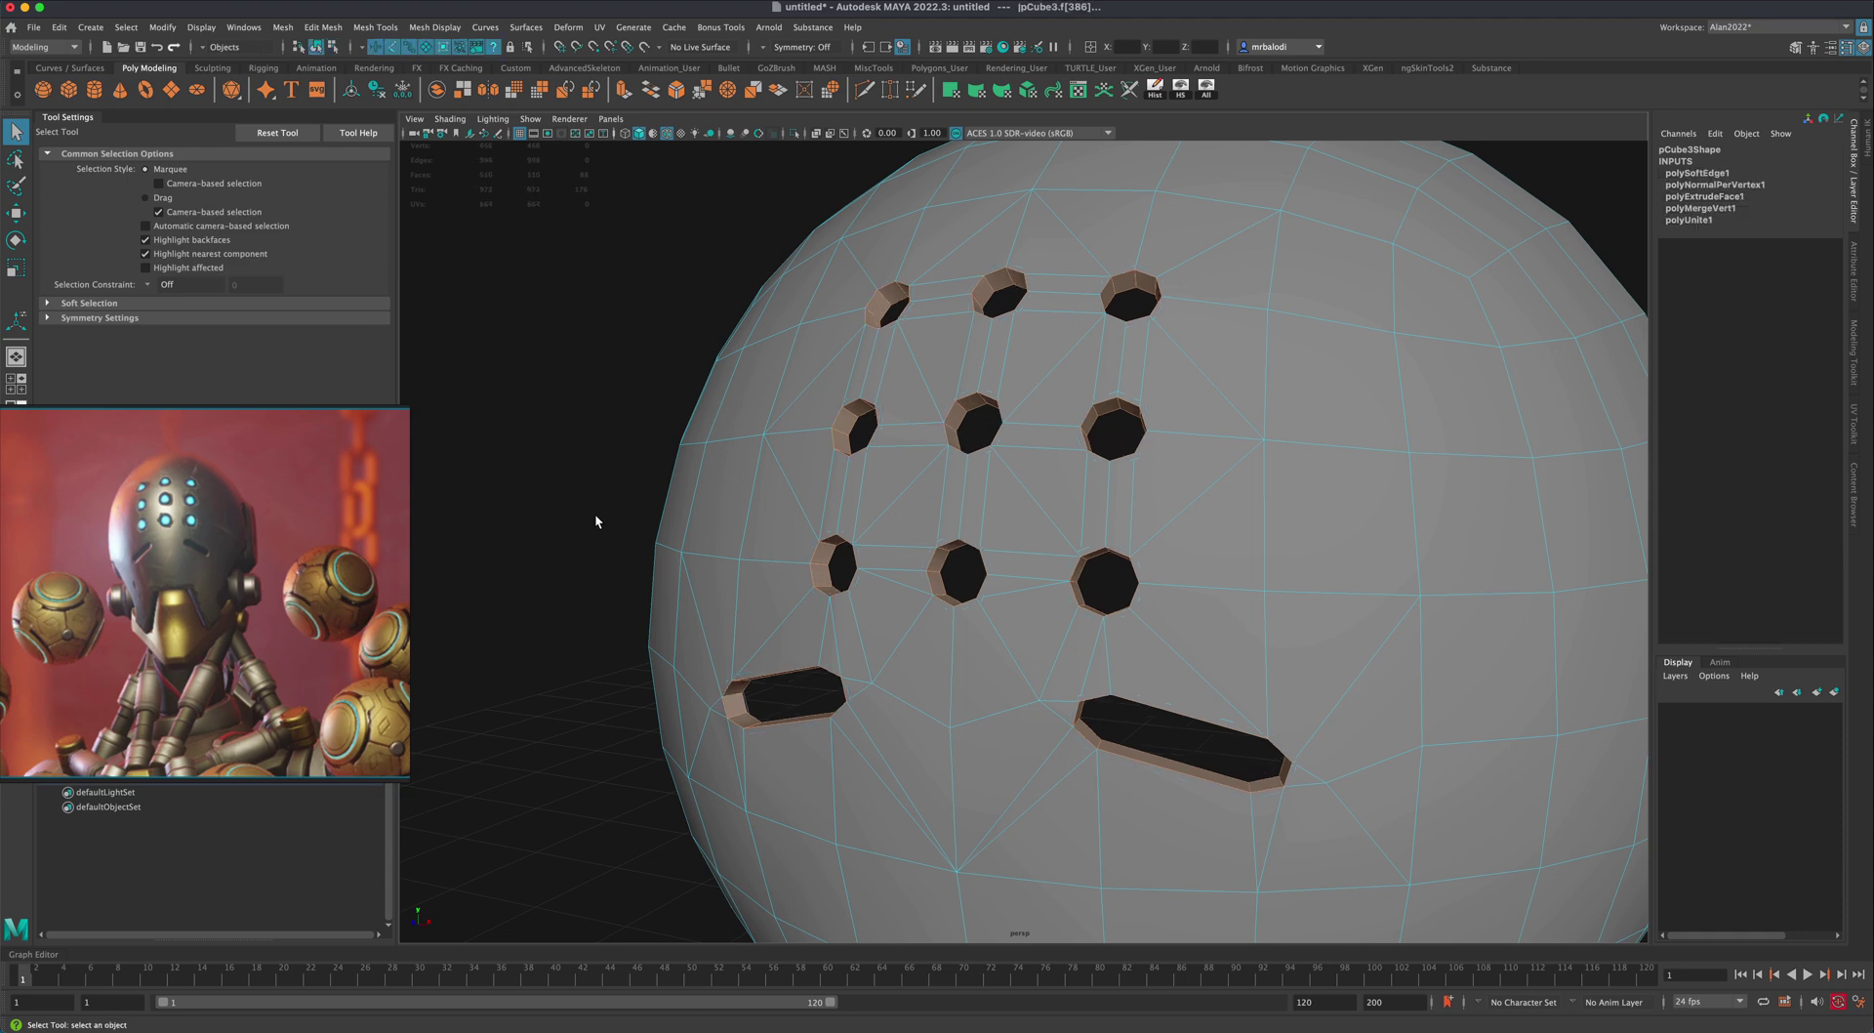
Step: Clear the inner wall face selection and switch the mask to edge selection
left_click(598, 514)
left_click(979, 457)
double_click(979, 449)
key("ctrl+z")
right_click_drag(1027, 569, 1127, 479)
Step: Select the front border edges around the forehead holes, working from the lower and middle rows up to the upper row
left_click(1125, 460)
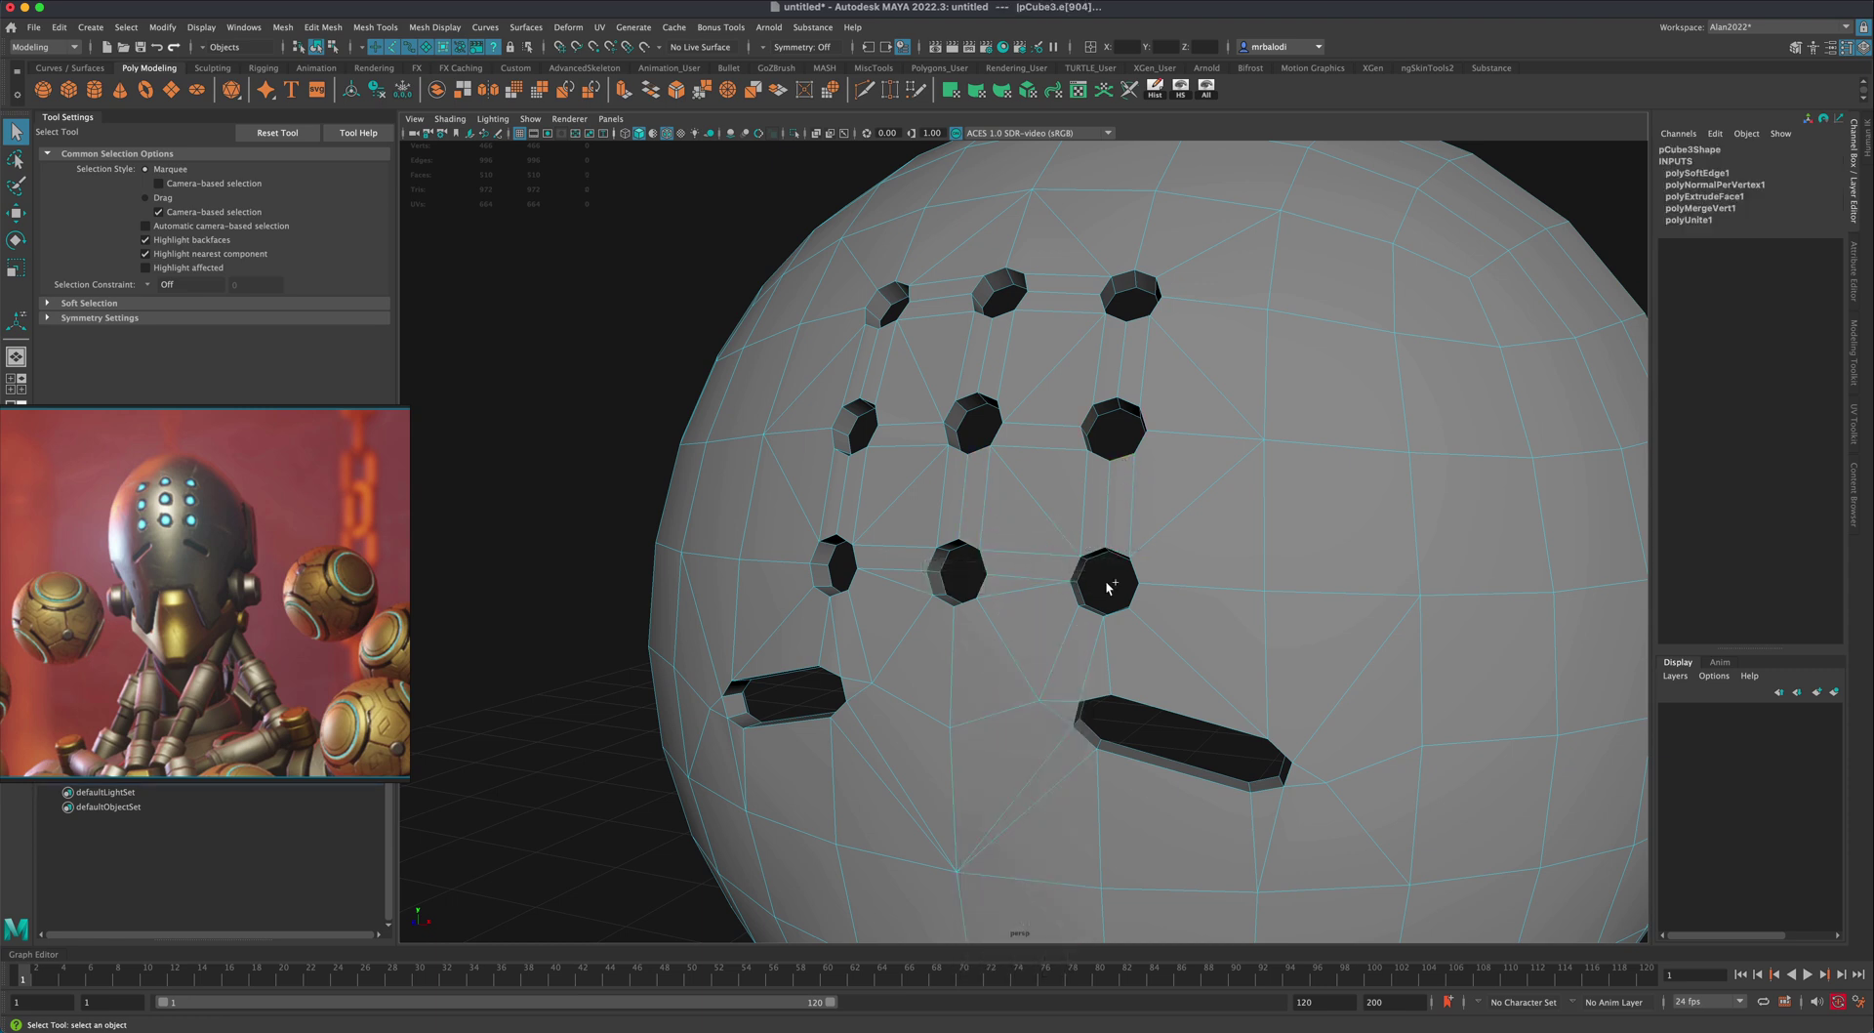
left_click(1116, 614)
left_click(971, 604)
left_click(870, 474)
left_click(945, 435)
double_click(874, 299, "shift")
left_click_drag(793, 367, 820, 390, "alt")
scroll(821, 478, "up", 3)
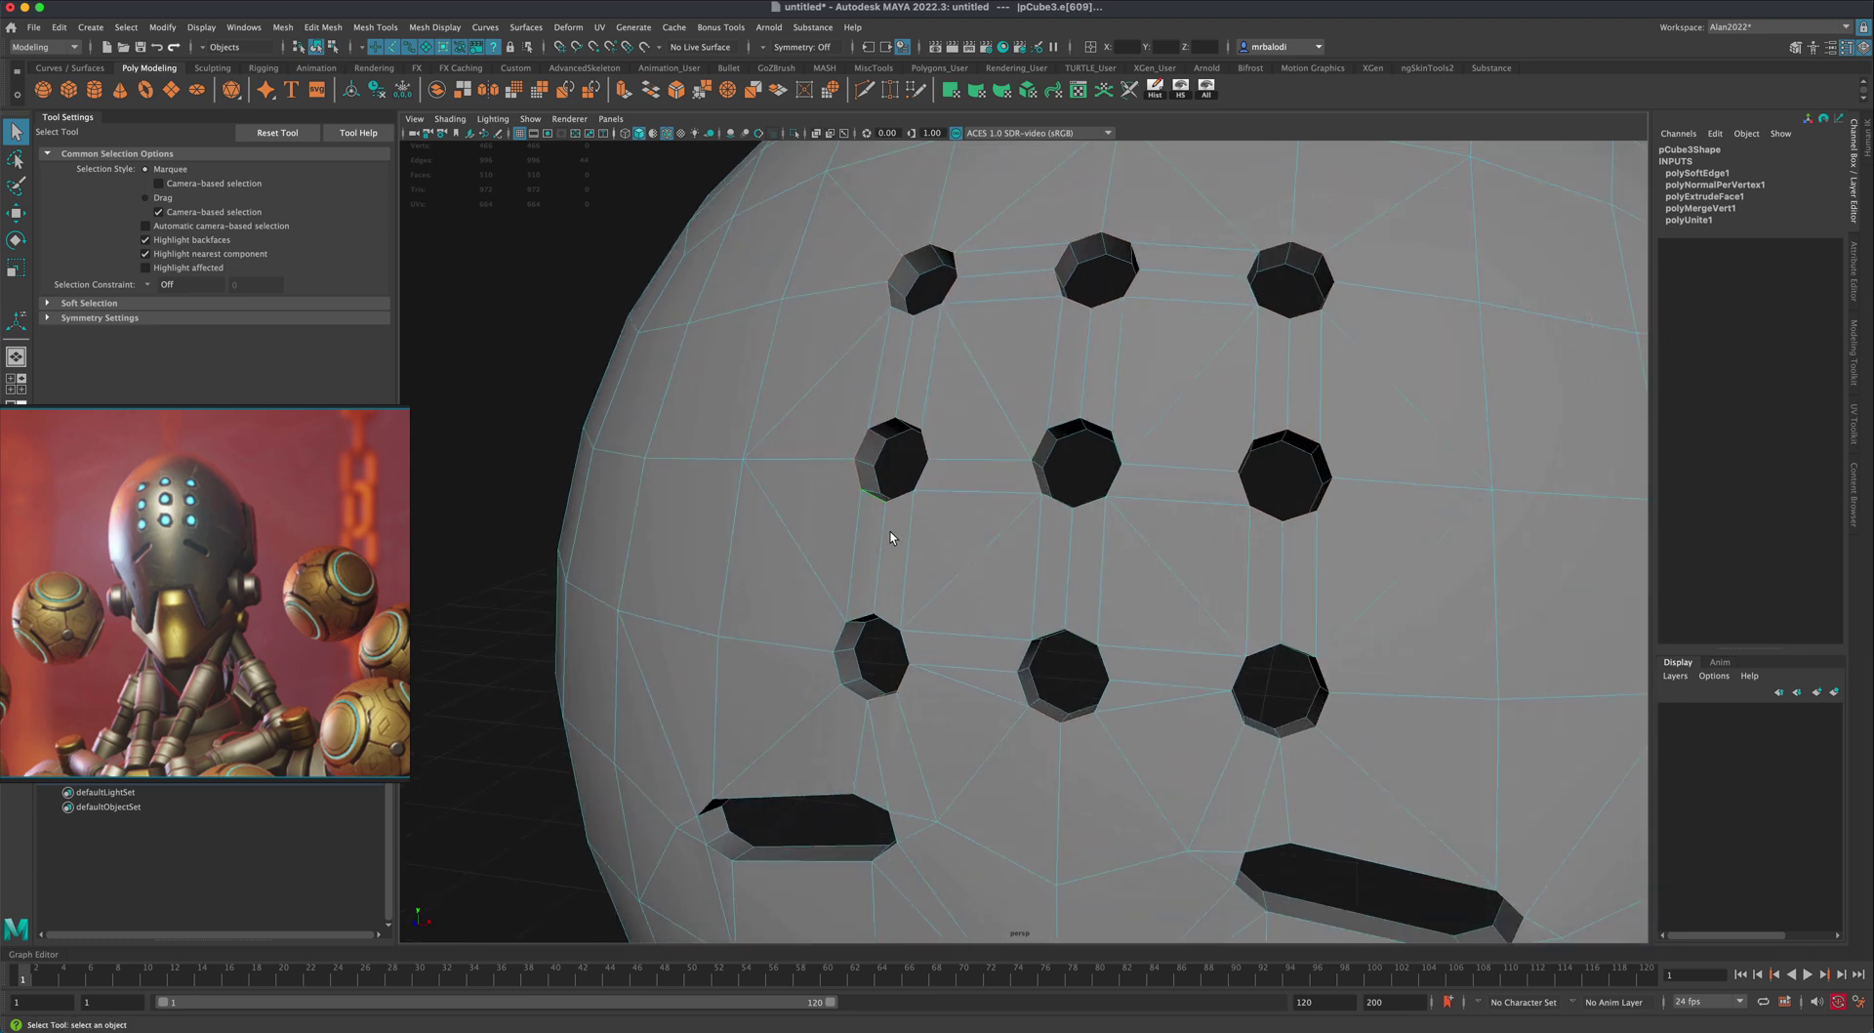
Step: Add the remaining front border edges around the forehead holes to the edge selection
left_click(836, 672)
left_click(1306, 650, "shift")
left_click(1236, 680, "shift")
left_click_drag(1269, 732, 1250, 686, "alt")
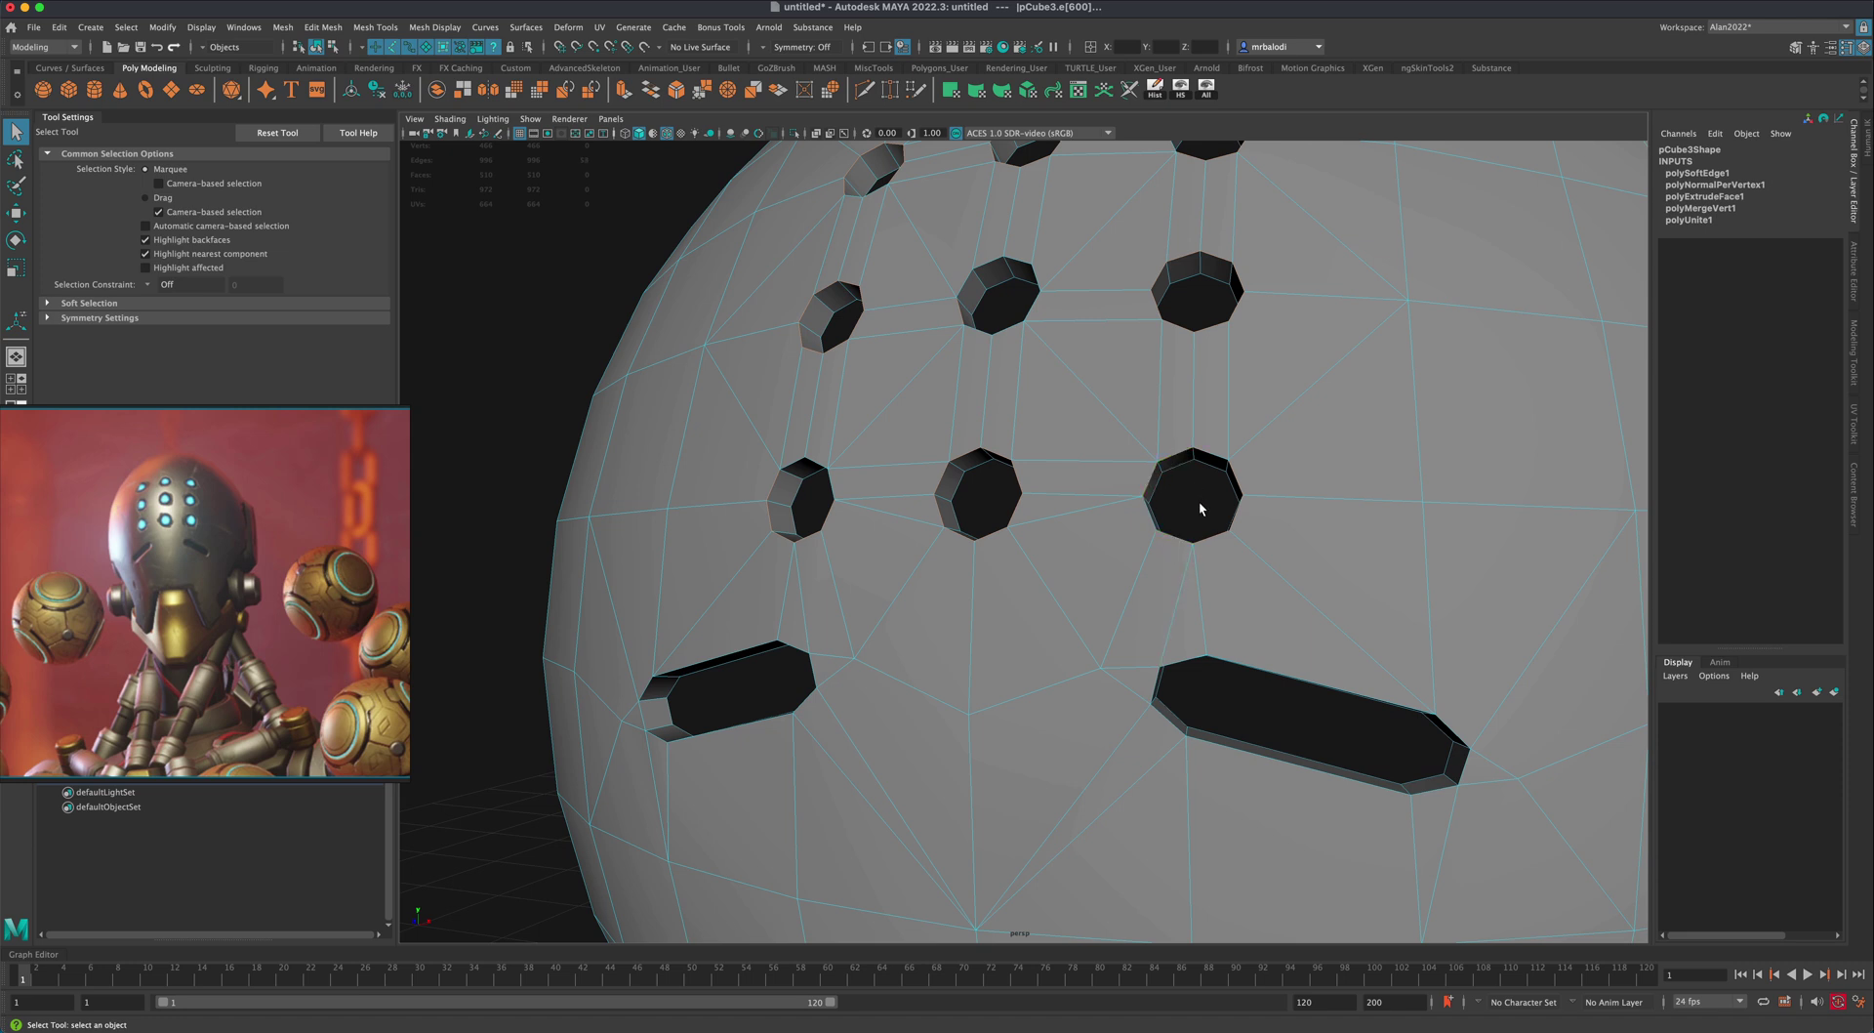
left_click_drag(1198, 501, 1204, 508, "alt")
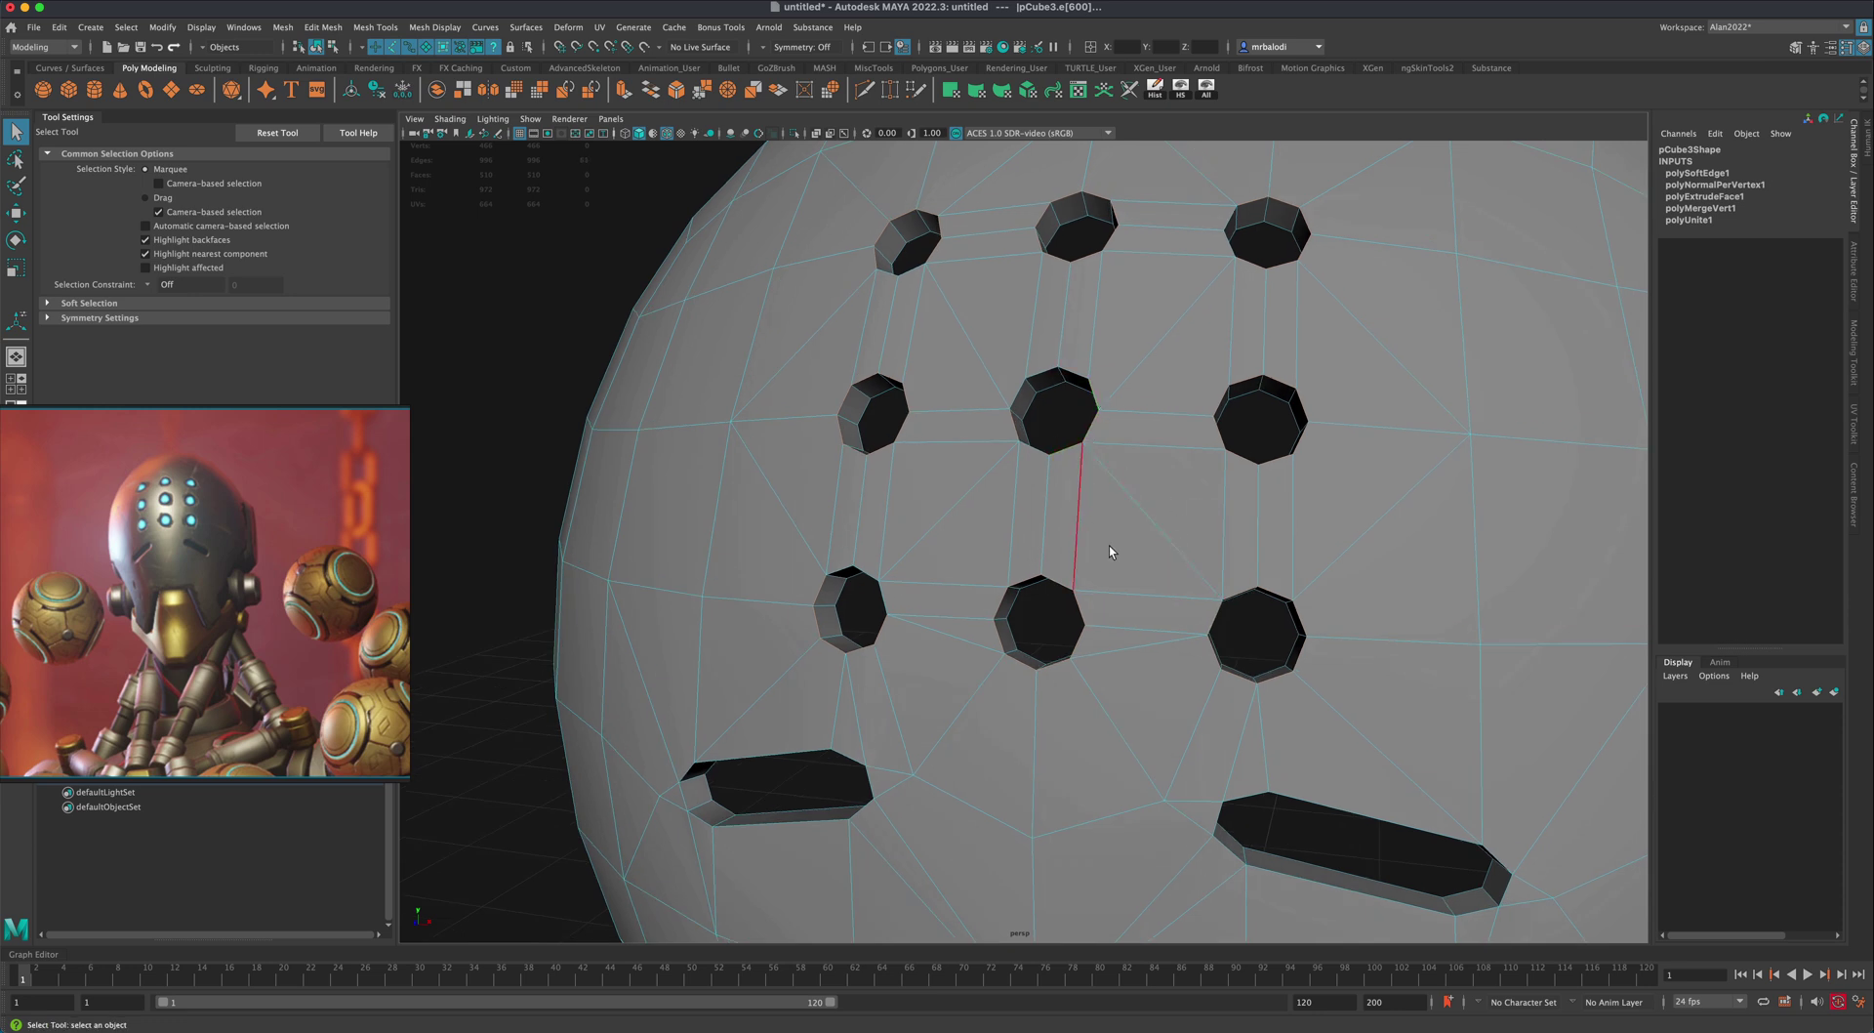
left_click_drag(1199, 366, 1195, 360, "alt")
double_click(943, 309, "shift")
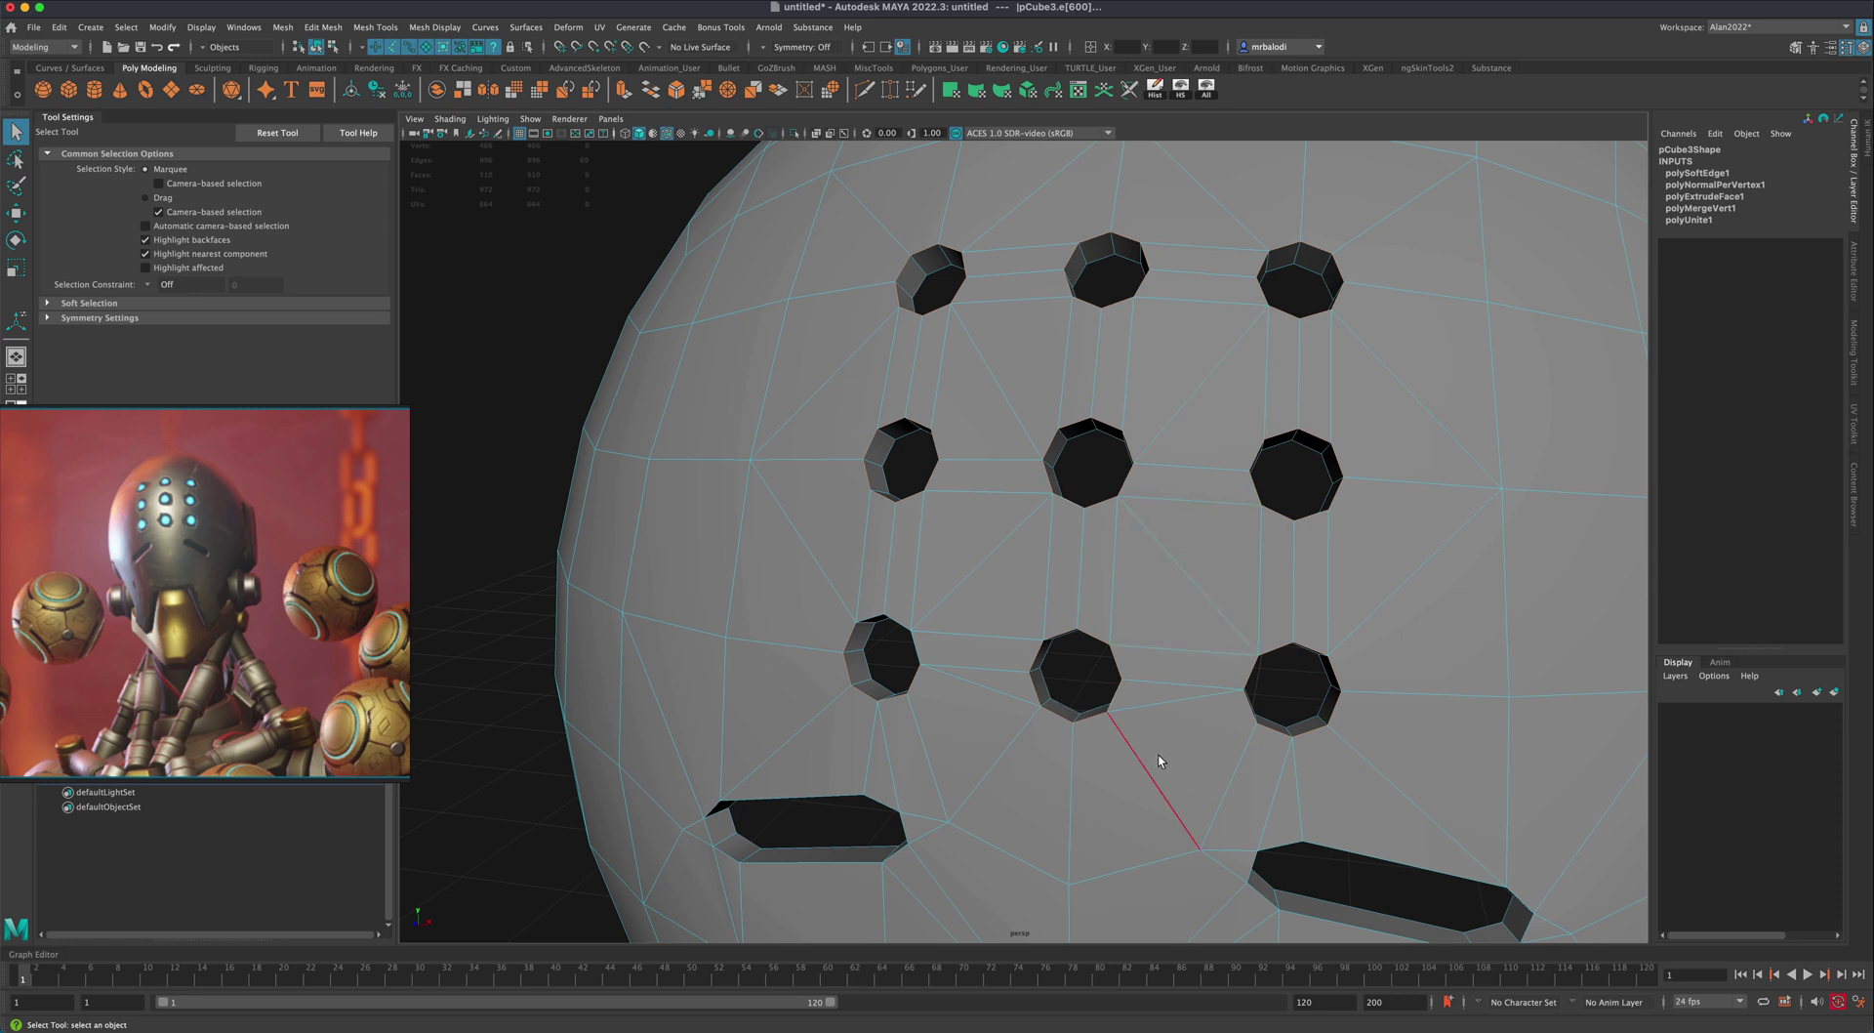
Step: Add the front border edges of both eye slots to the selected forehead hole edges
left_click(812, 863)
left_click(710, 827)
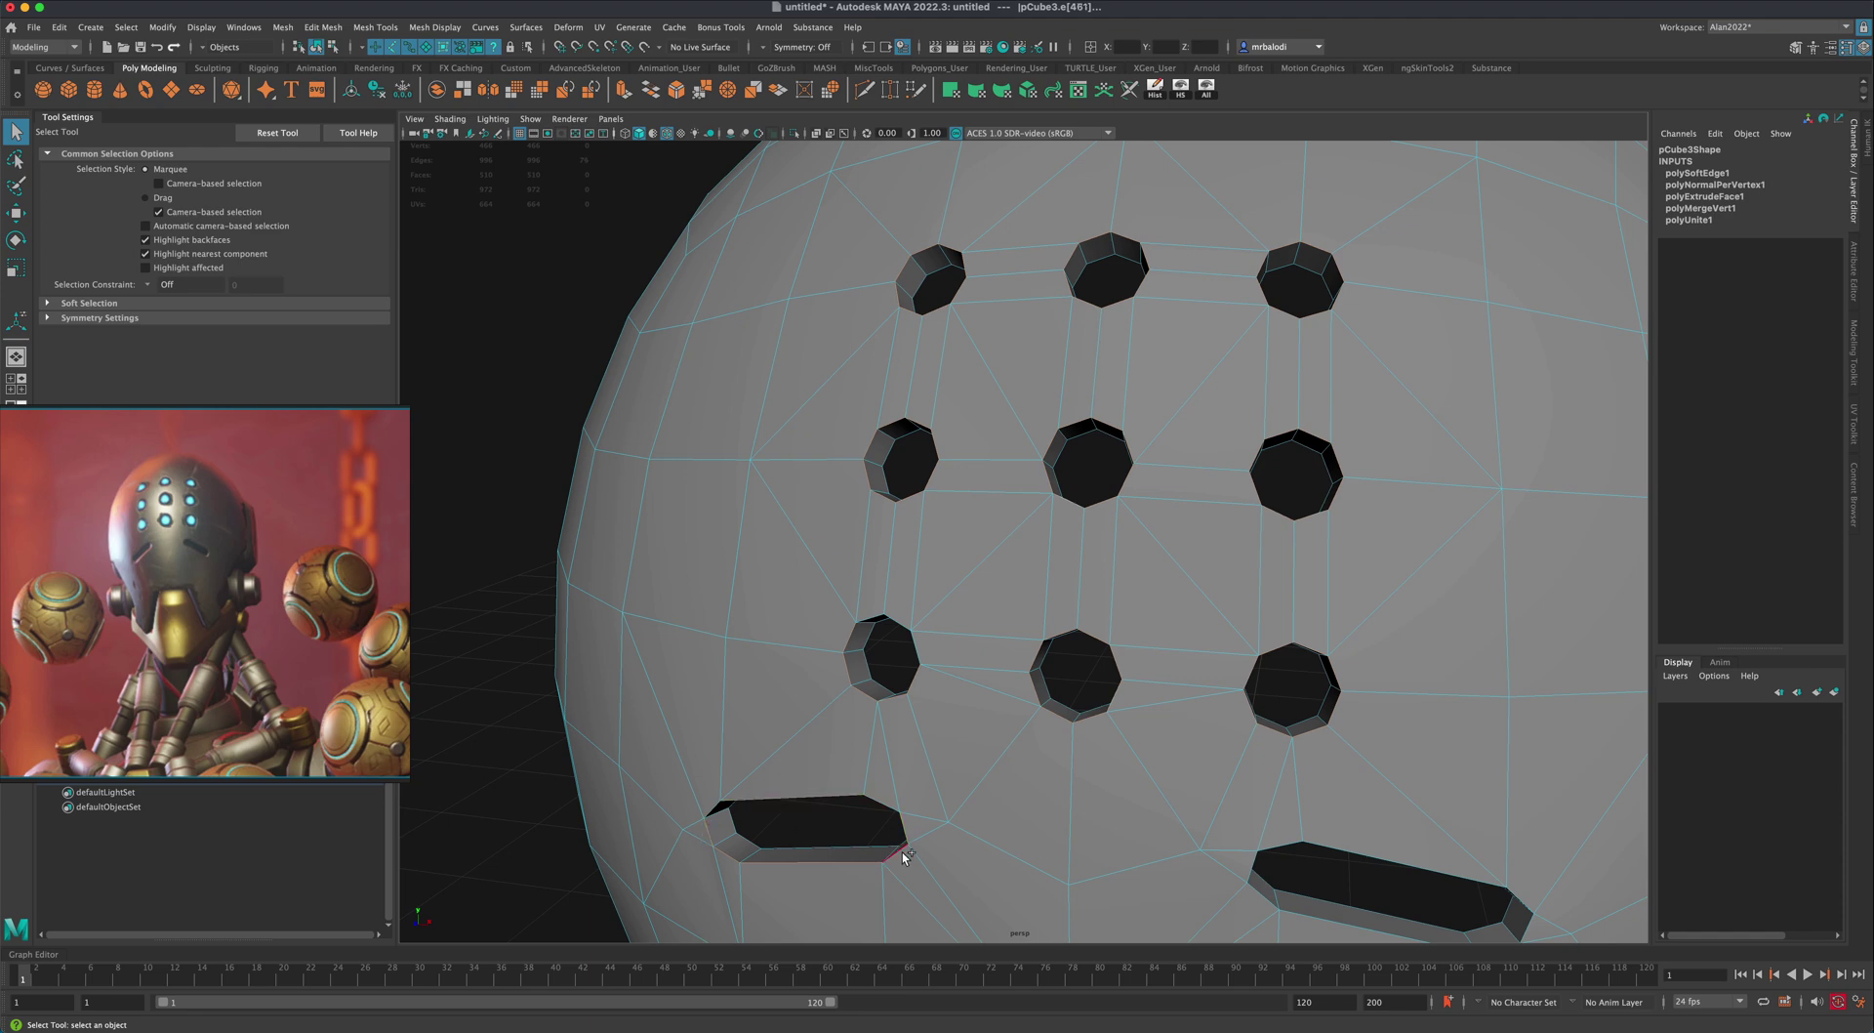
double_click(1295, 914, "shift")
middle_click_drag(1295, 913, 1228, 802, "alt")
left_click_drag(1338, 794, 1301, 714, "alt")
key("f")
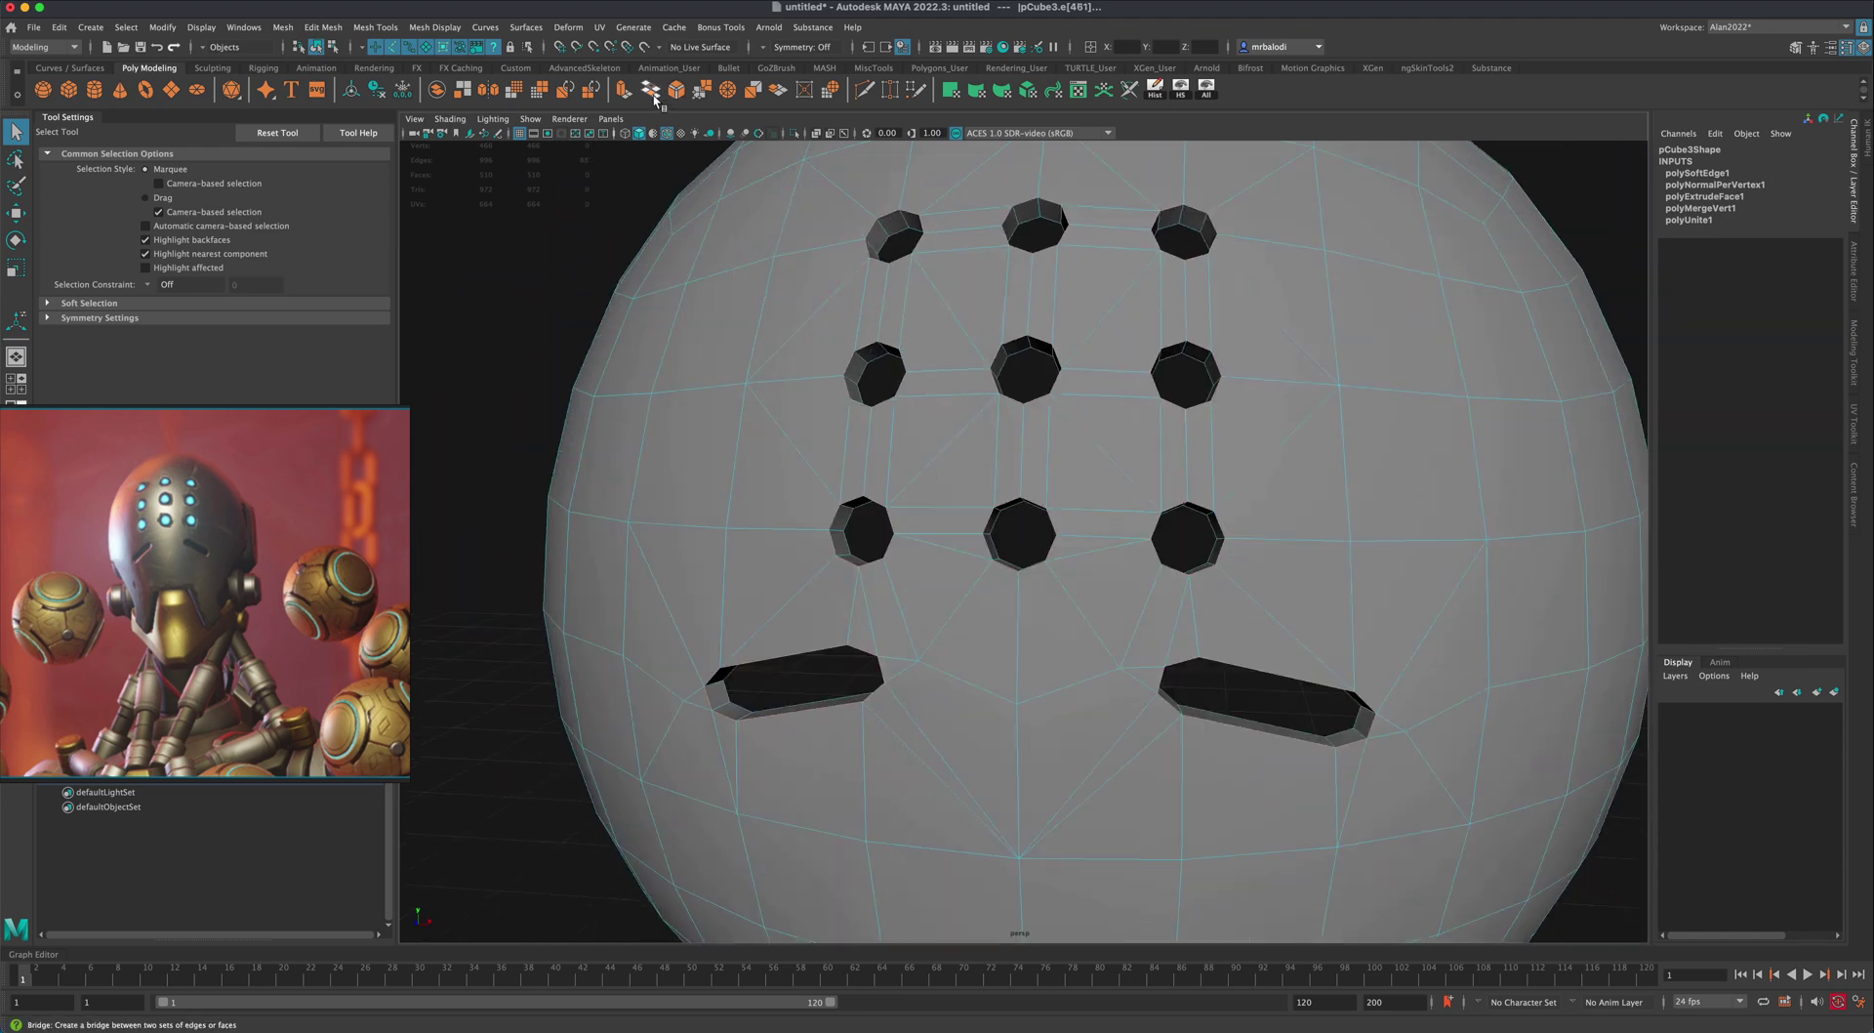
Step: Bevel the selected hole and slot edges with a fraction of 0.5 and one segment, and return to deselected object mode
left_click(677, 90)
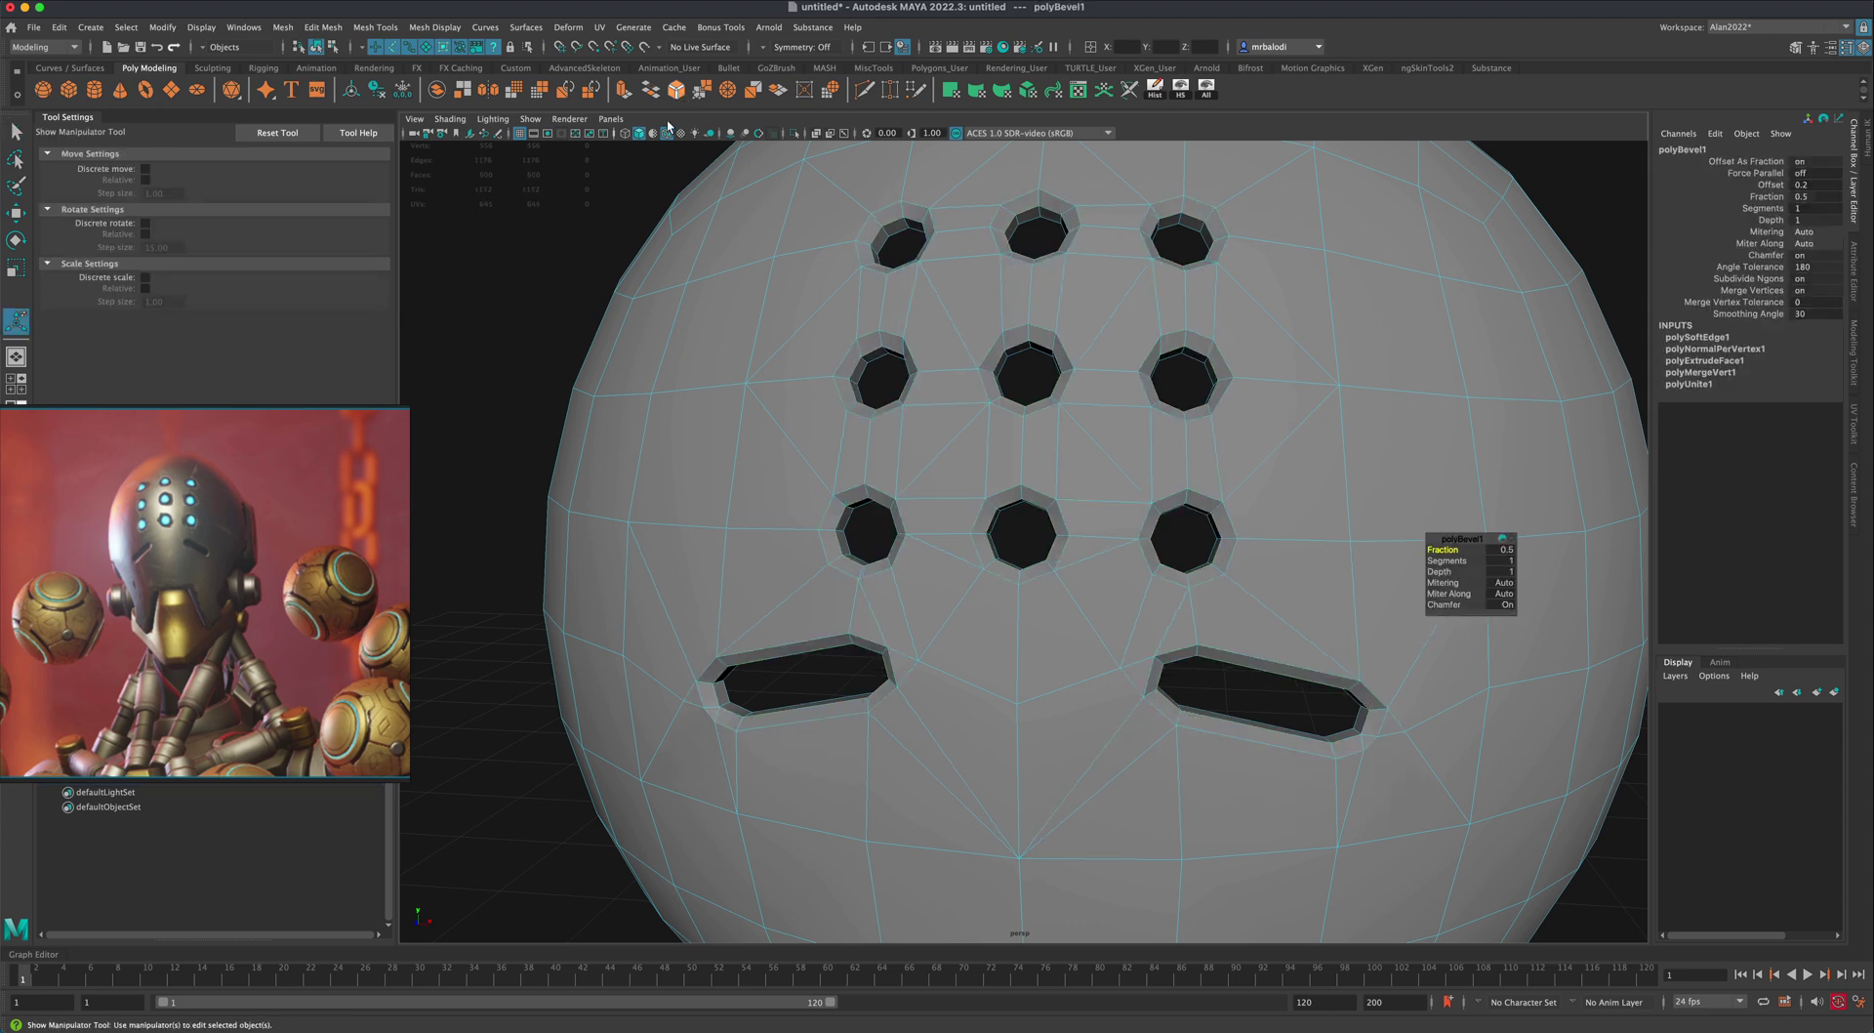
scroll(673, 410, "down", 3)
left_click_drag(692, 416, 589, 386, "alt")
left_click(16, 159)
left_click(15, 132)
right_click_drag(837, 312, 879, 298)
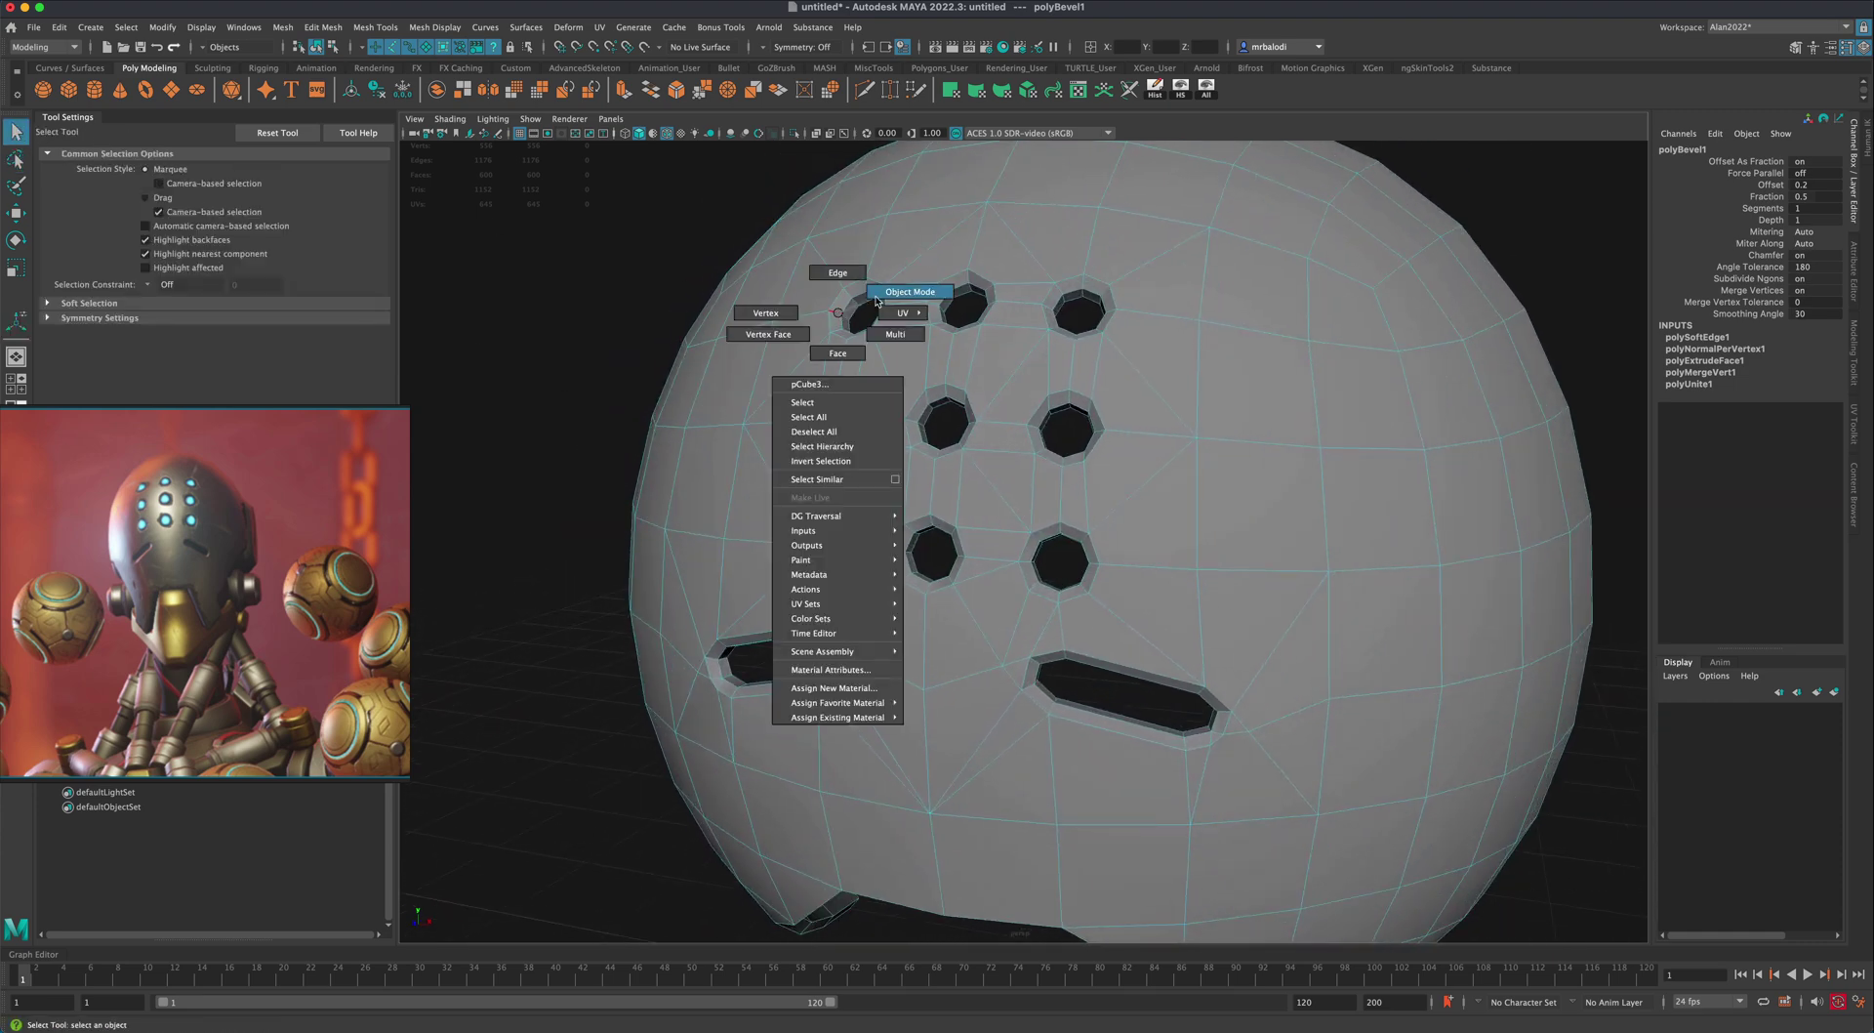
left_click(613, 332)
scroll(662, 362, "down", 3)
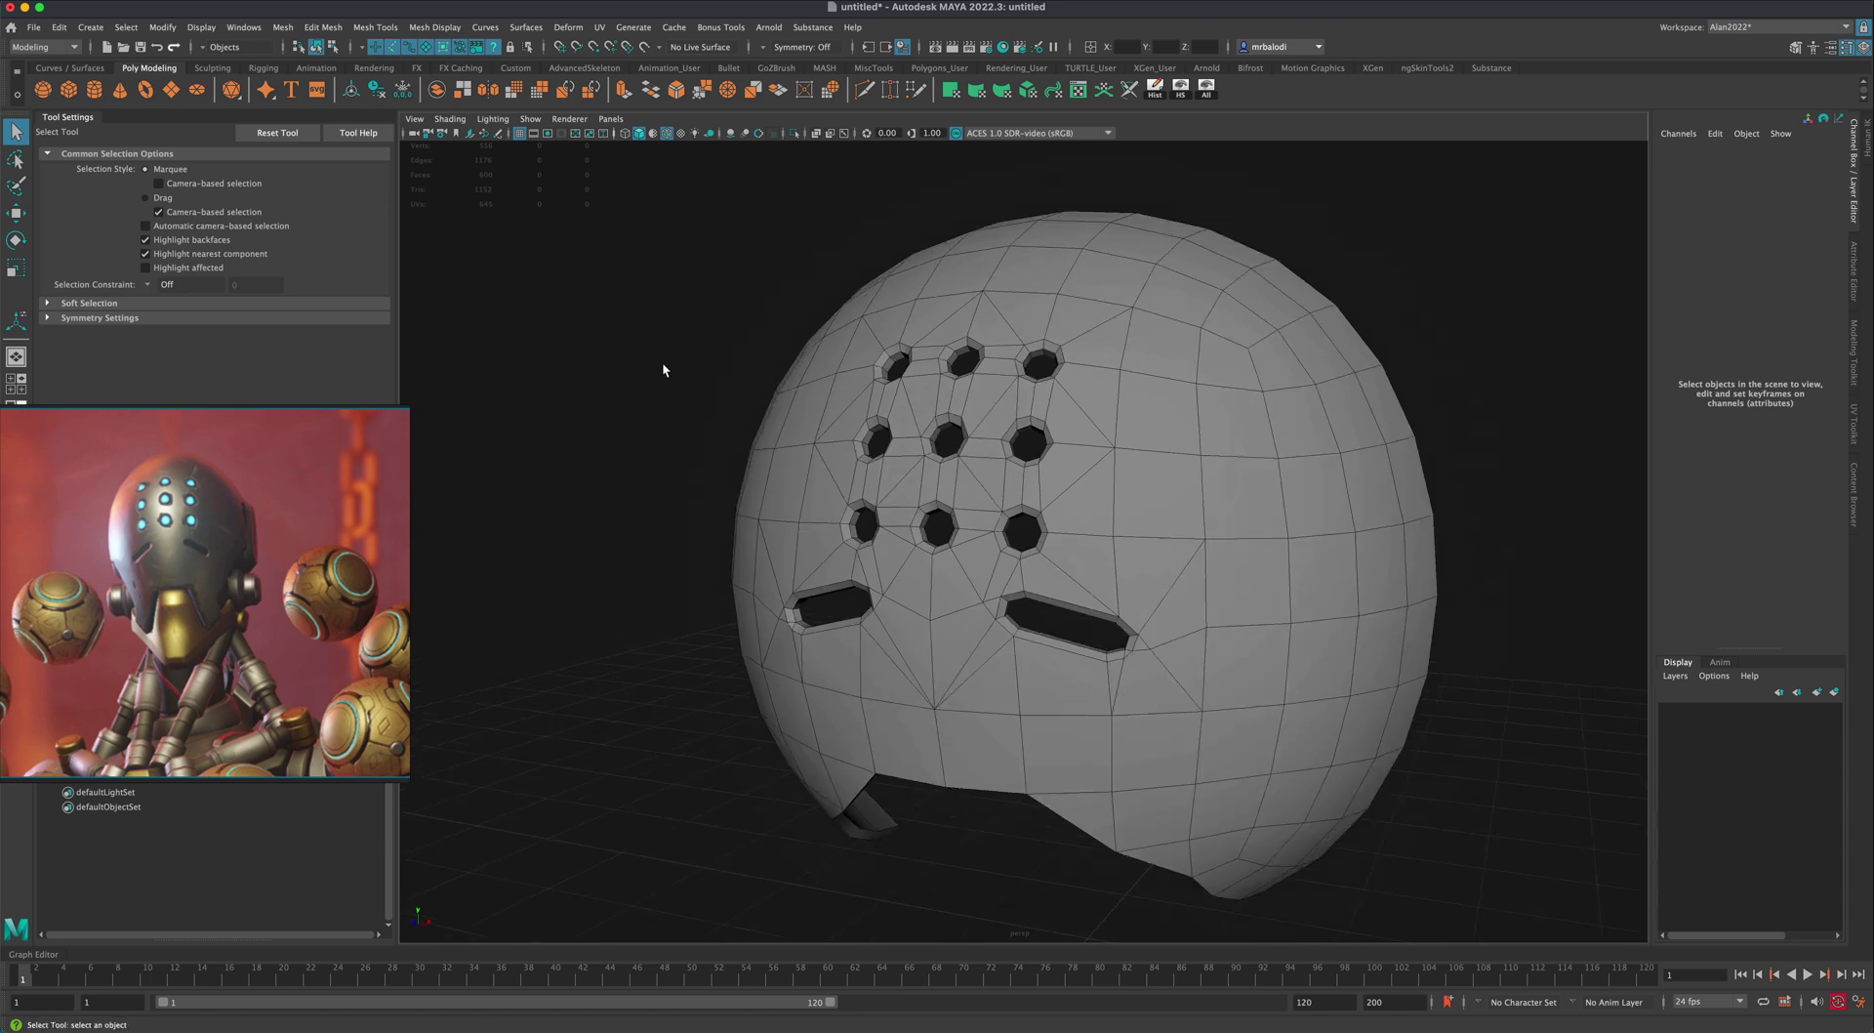
Step: Run Cleanup on the mask to select matching polygons, checking only for faces with more than 4 sides
middle_click_drag(653, 403, 636, 385, "alt")
left_click_drag(636, 385, 615, 353, "alt")
left_click(829, 381)
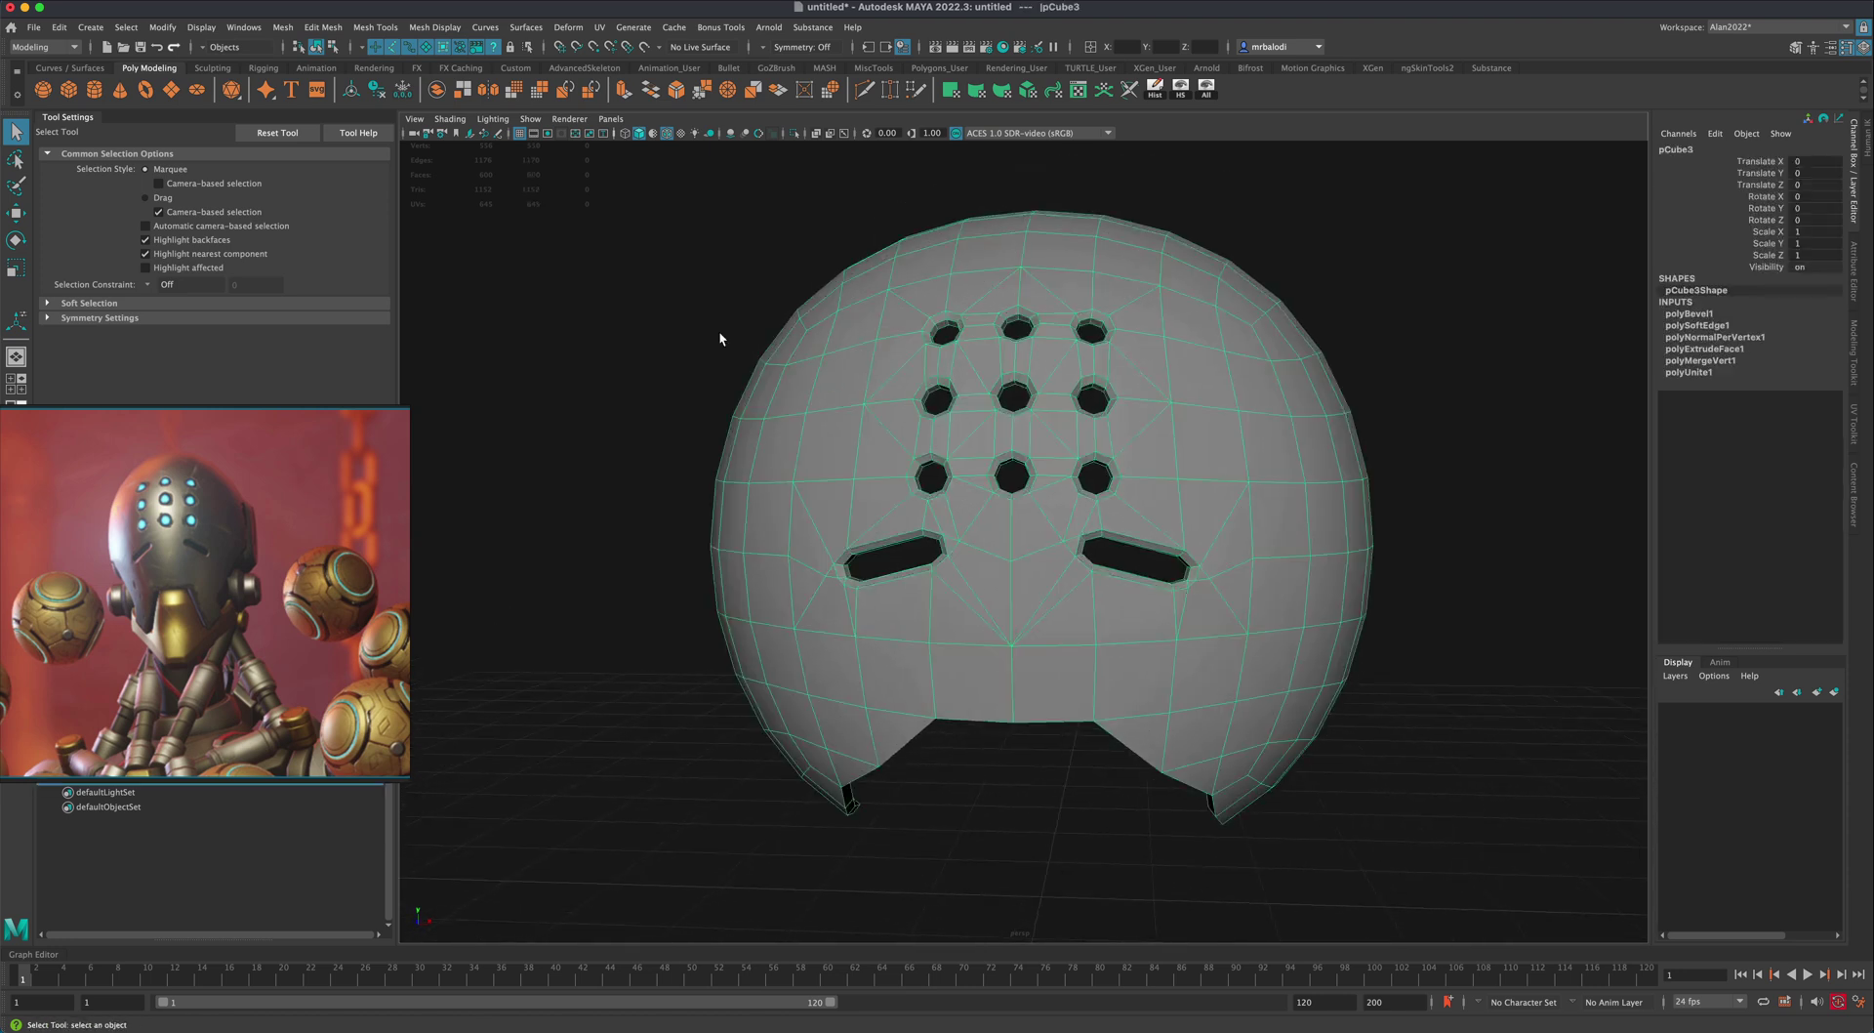
middle_click_drag(876, 334, 838, 352, "alt")
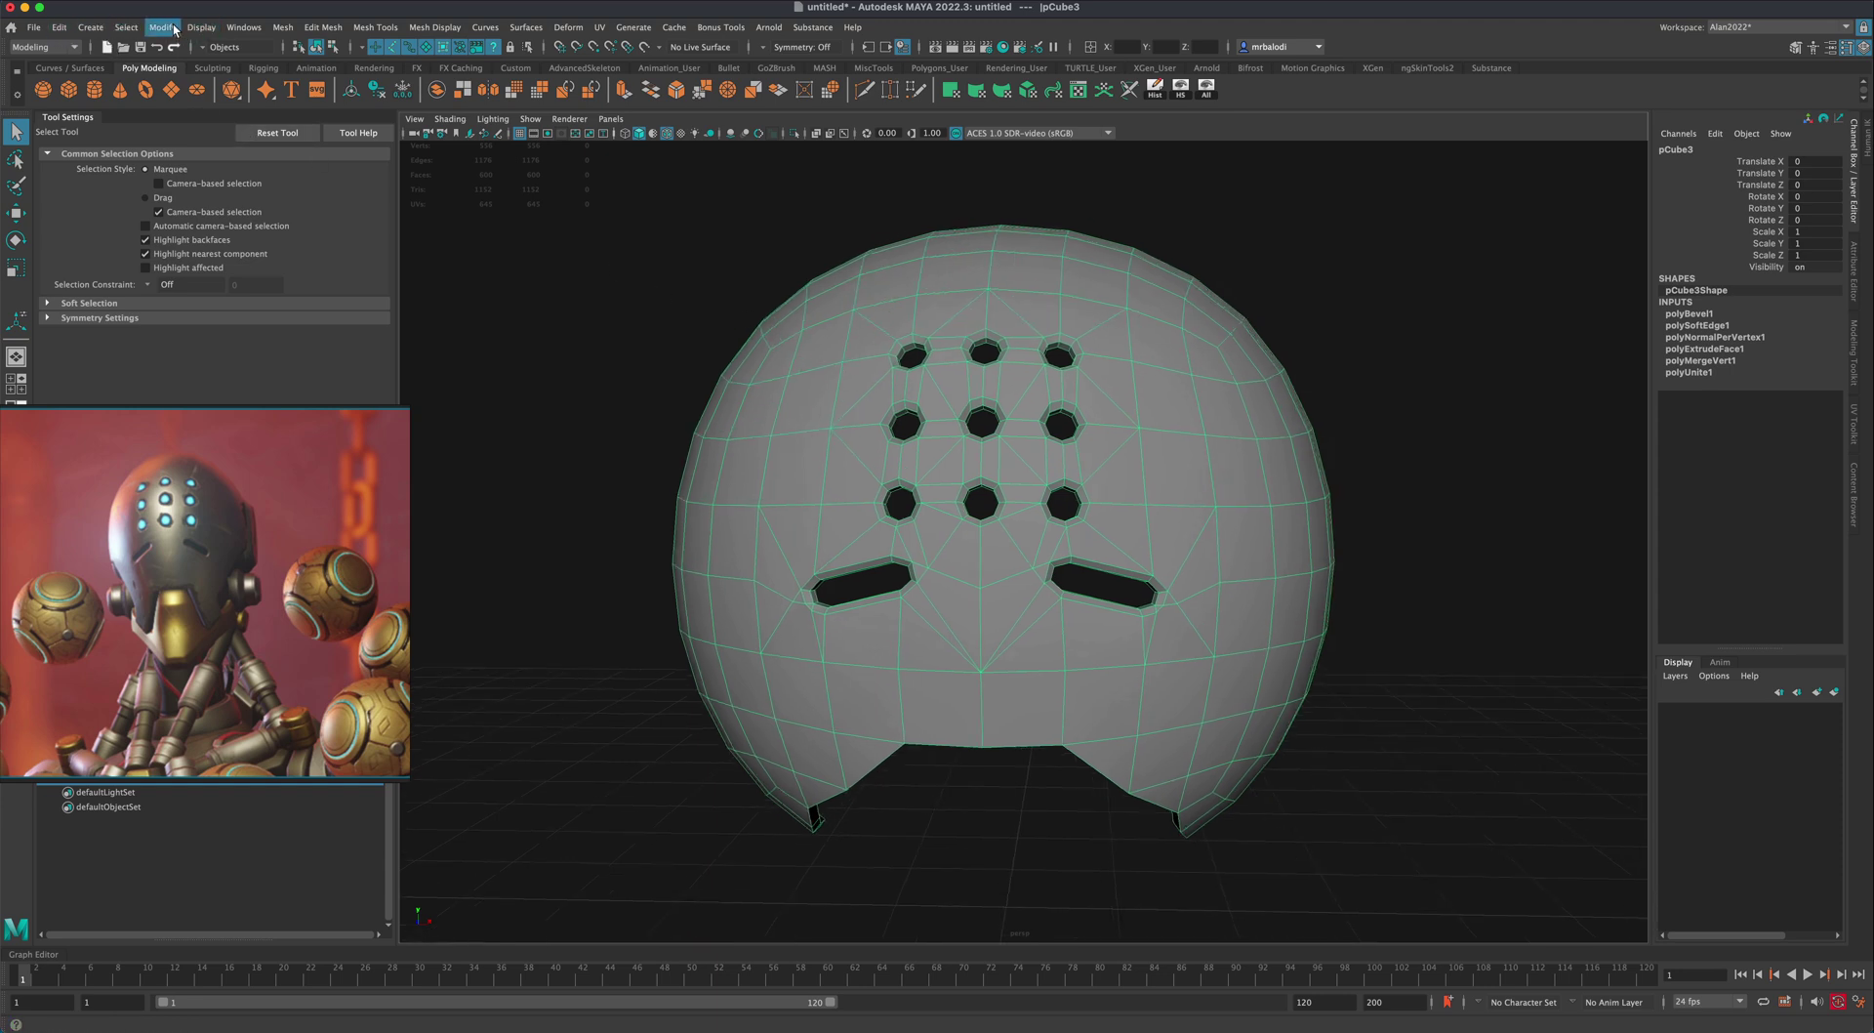
left_click(277, 28)
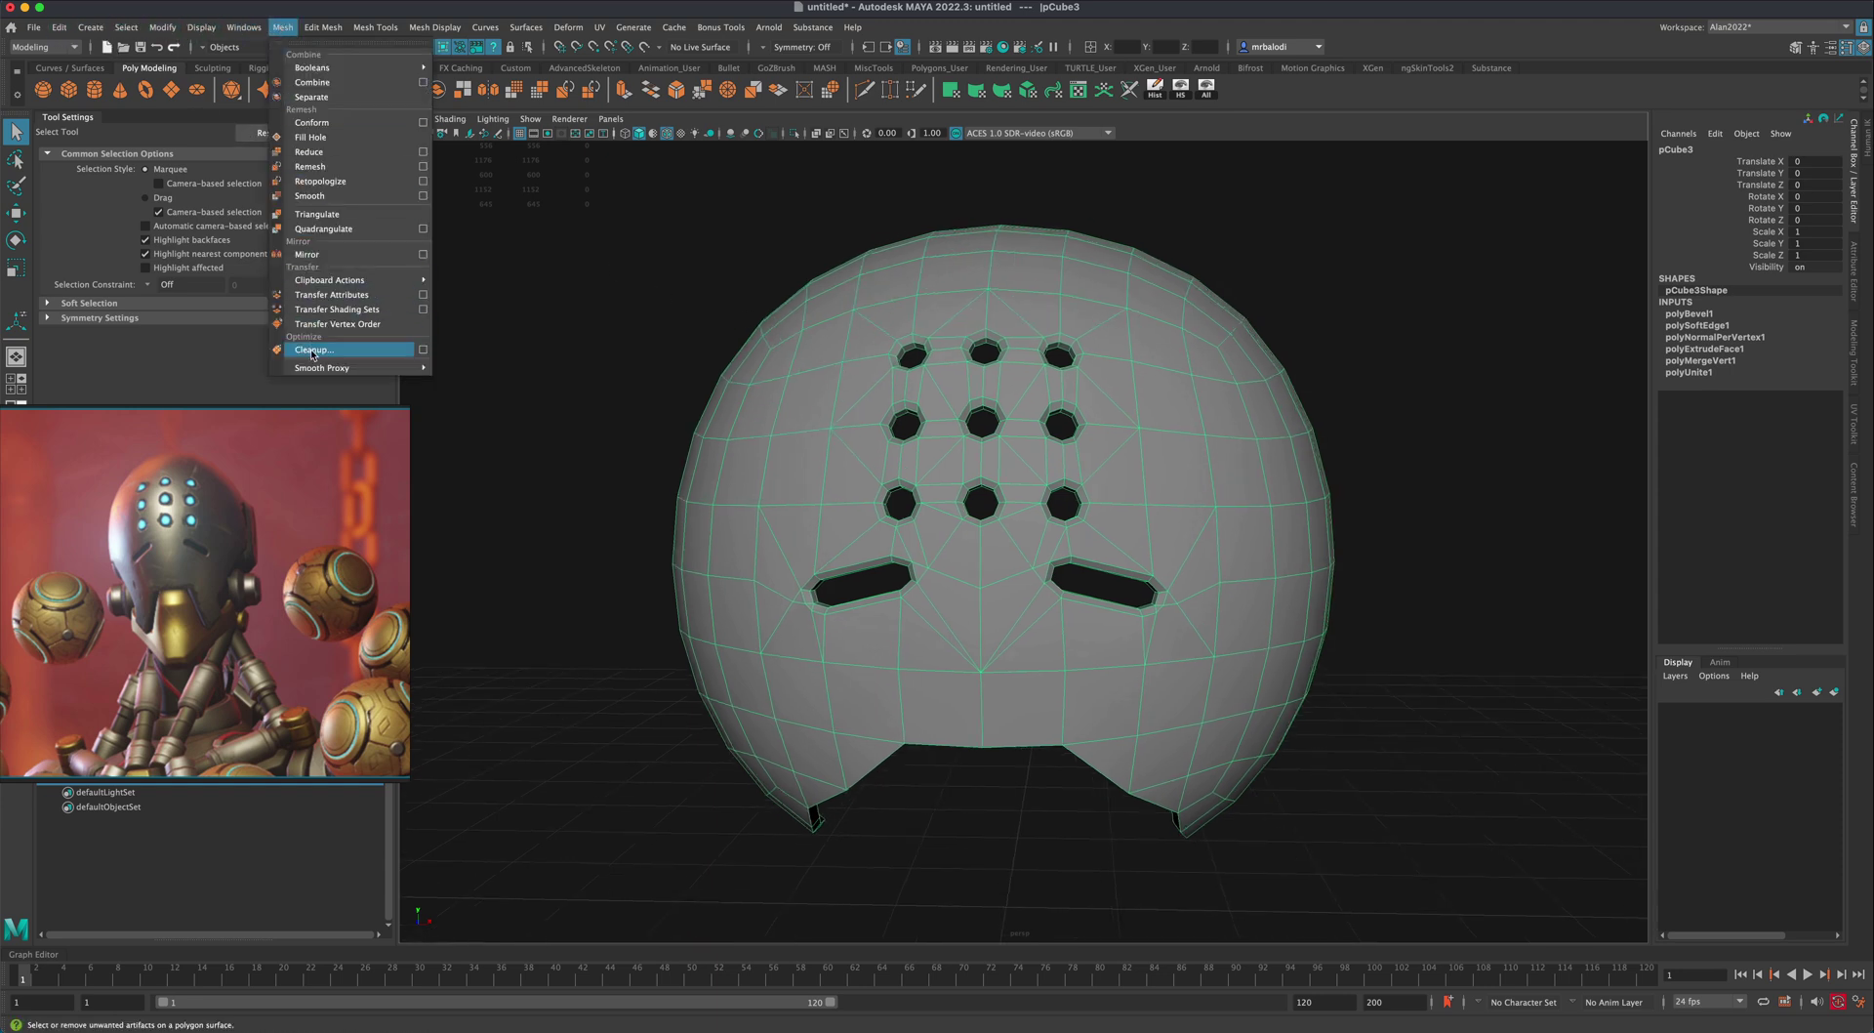
left_click(422, 350)
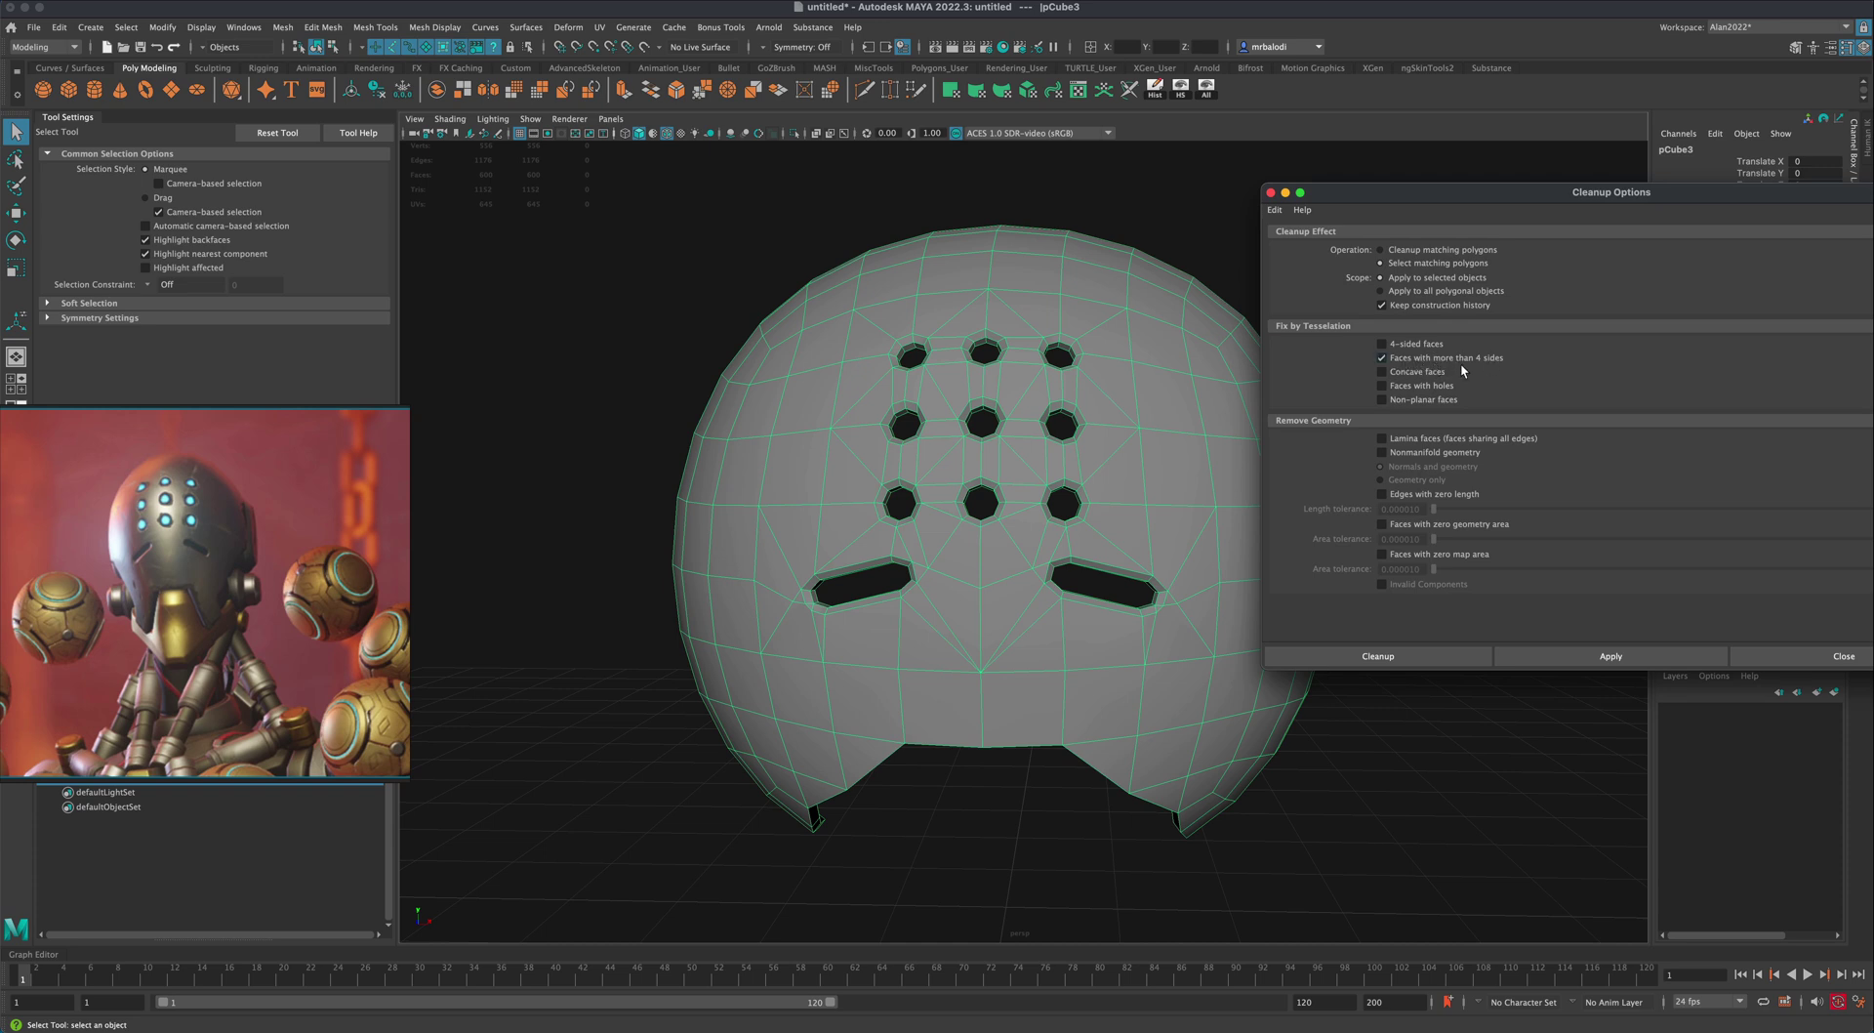
left_click(1400, 656)
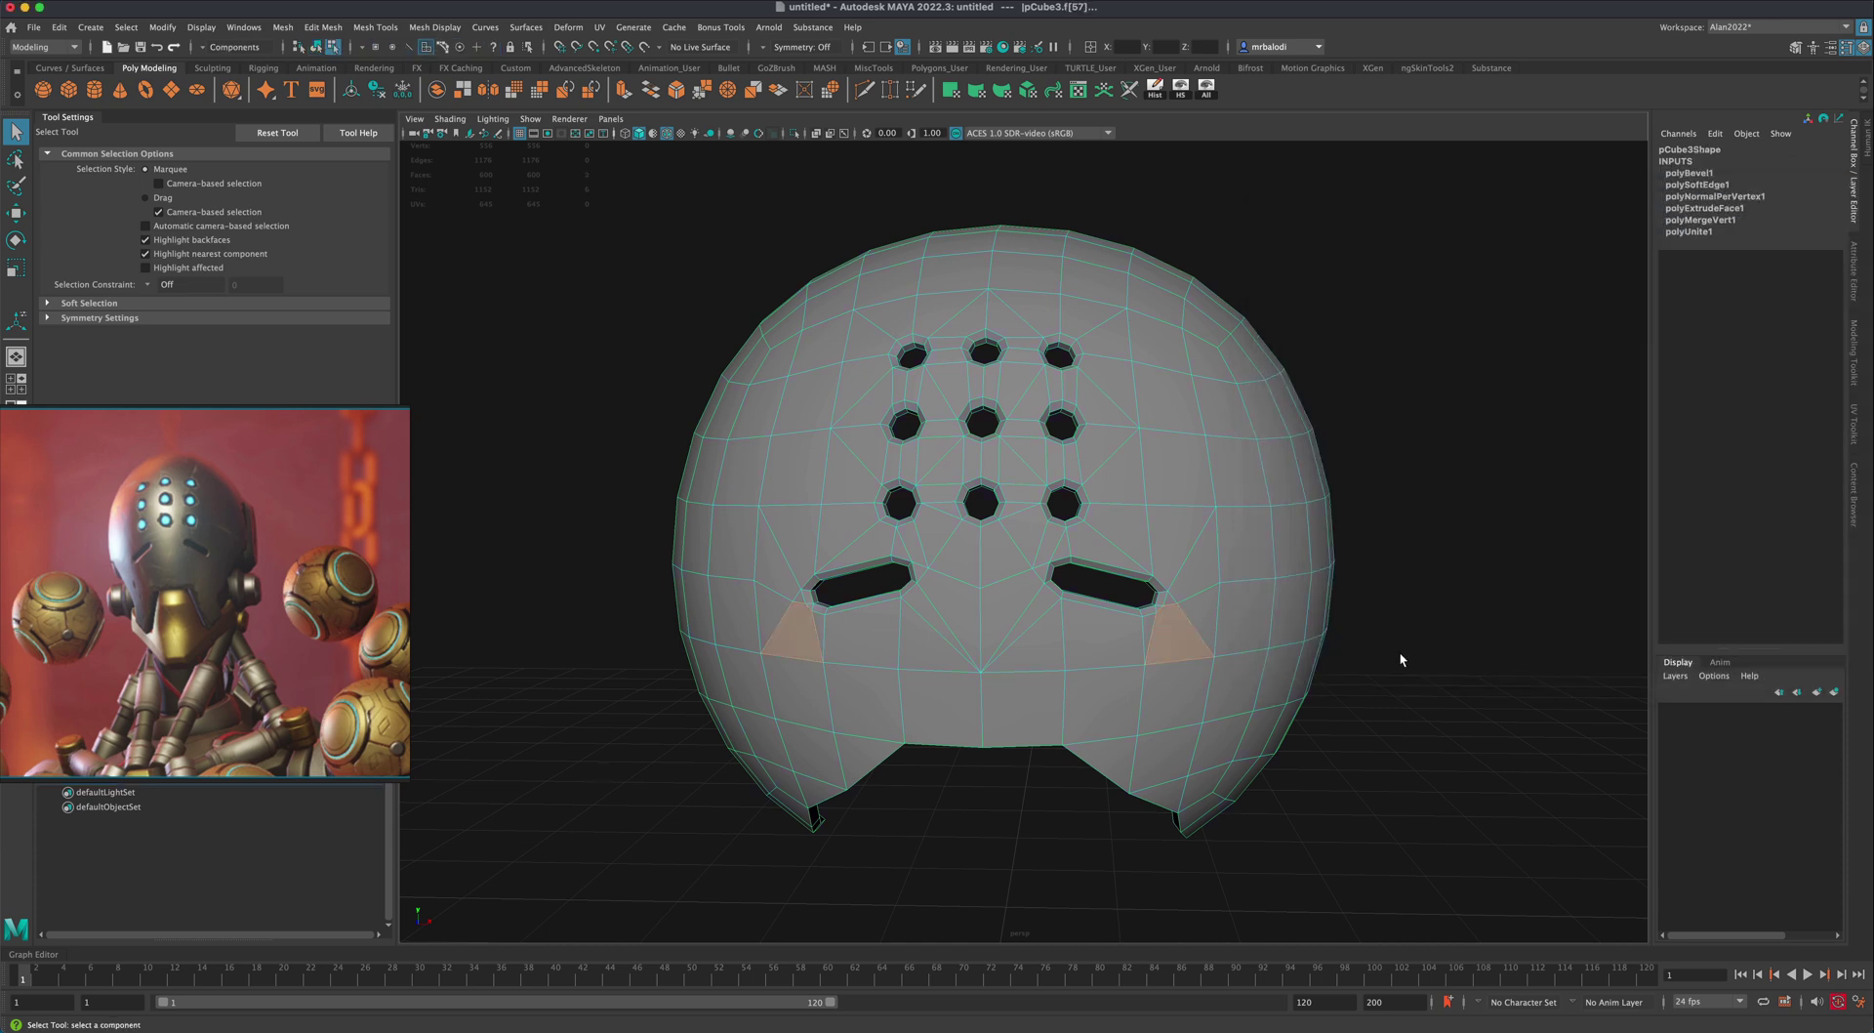
mouse_move(1462, 727)
left_mouse_down("alt")
mouse_move(1493, 714)
mouse_move(1458, 705)
left_mouse_up("alt")
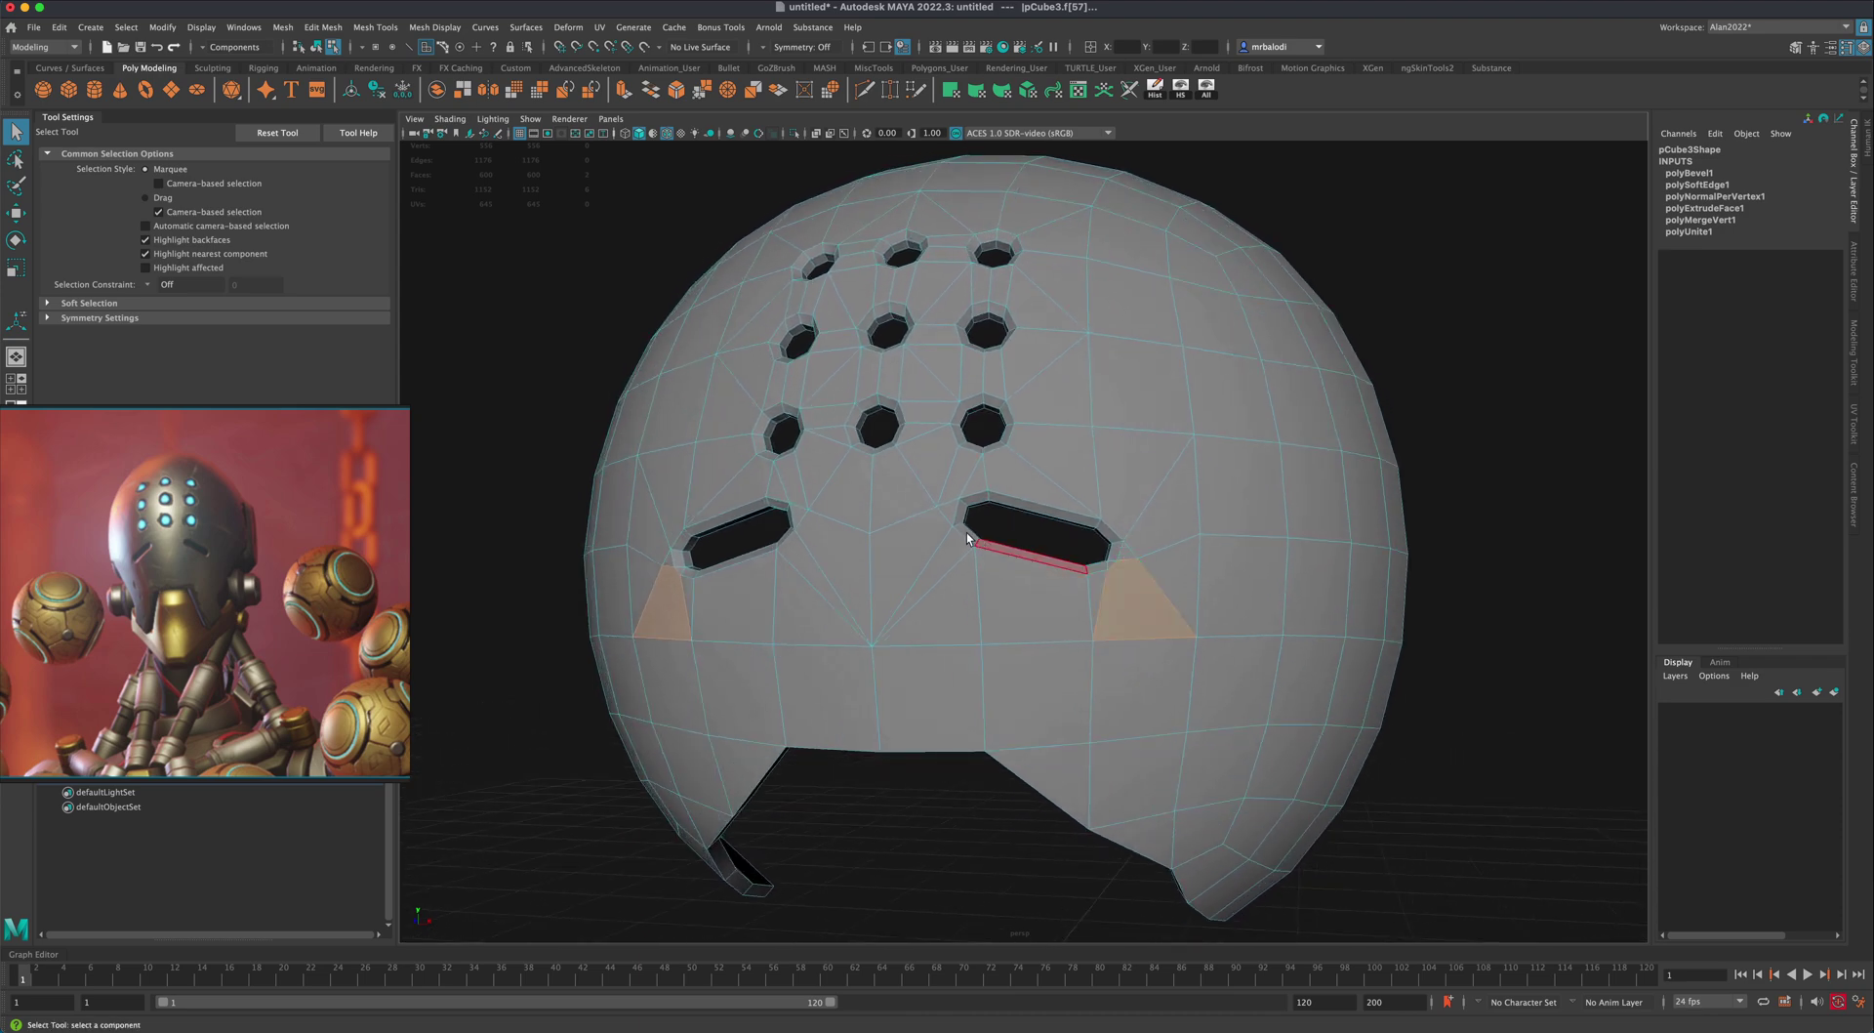
Step: Cut an edge with Multi-Cut from one eye slot's lower outer bevel corner to the mesh vertex diagonally below, splitting the n-gon
right_click_drag(1128, 596, 1274, 685)
left_click(1427, 603)
left_click(1138, 611)
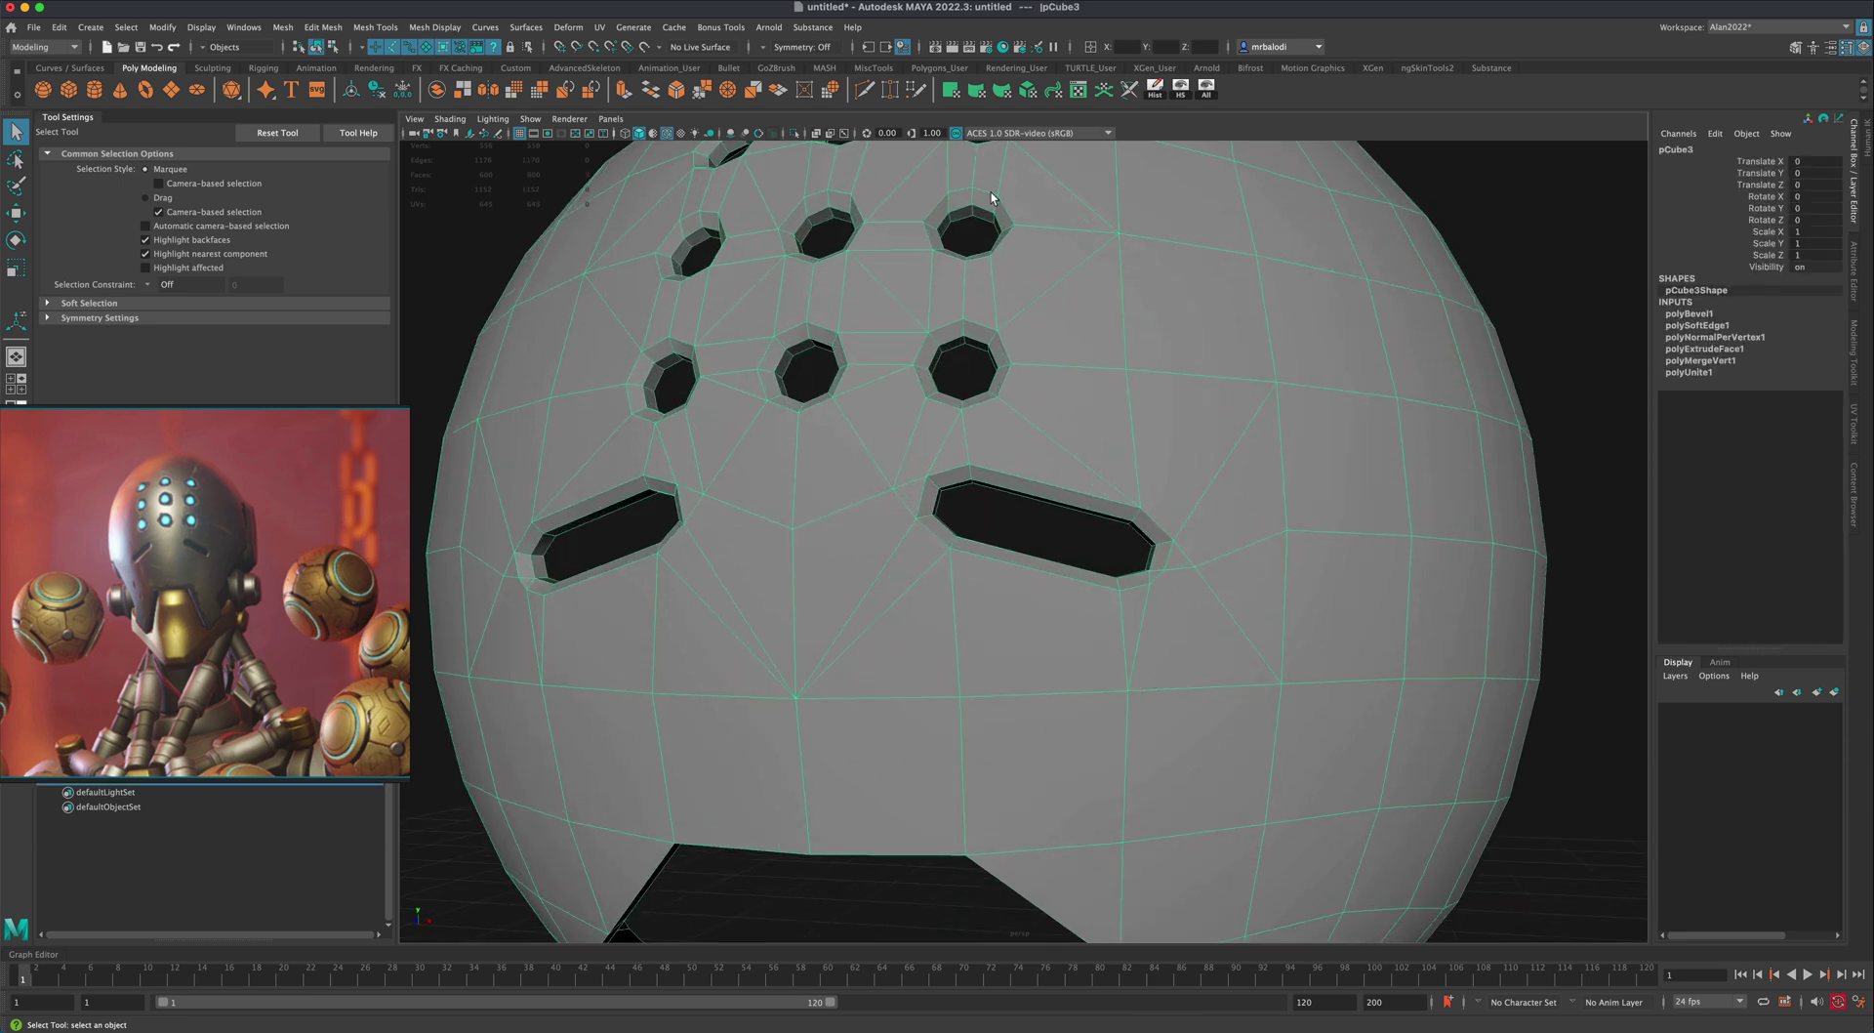
key("ctrl+shift+x")
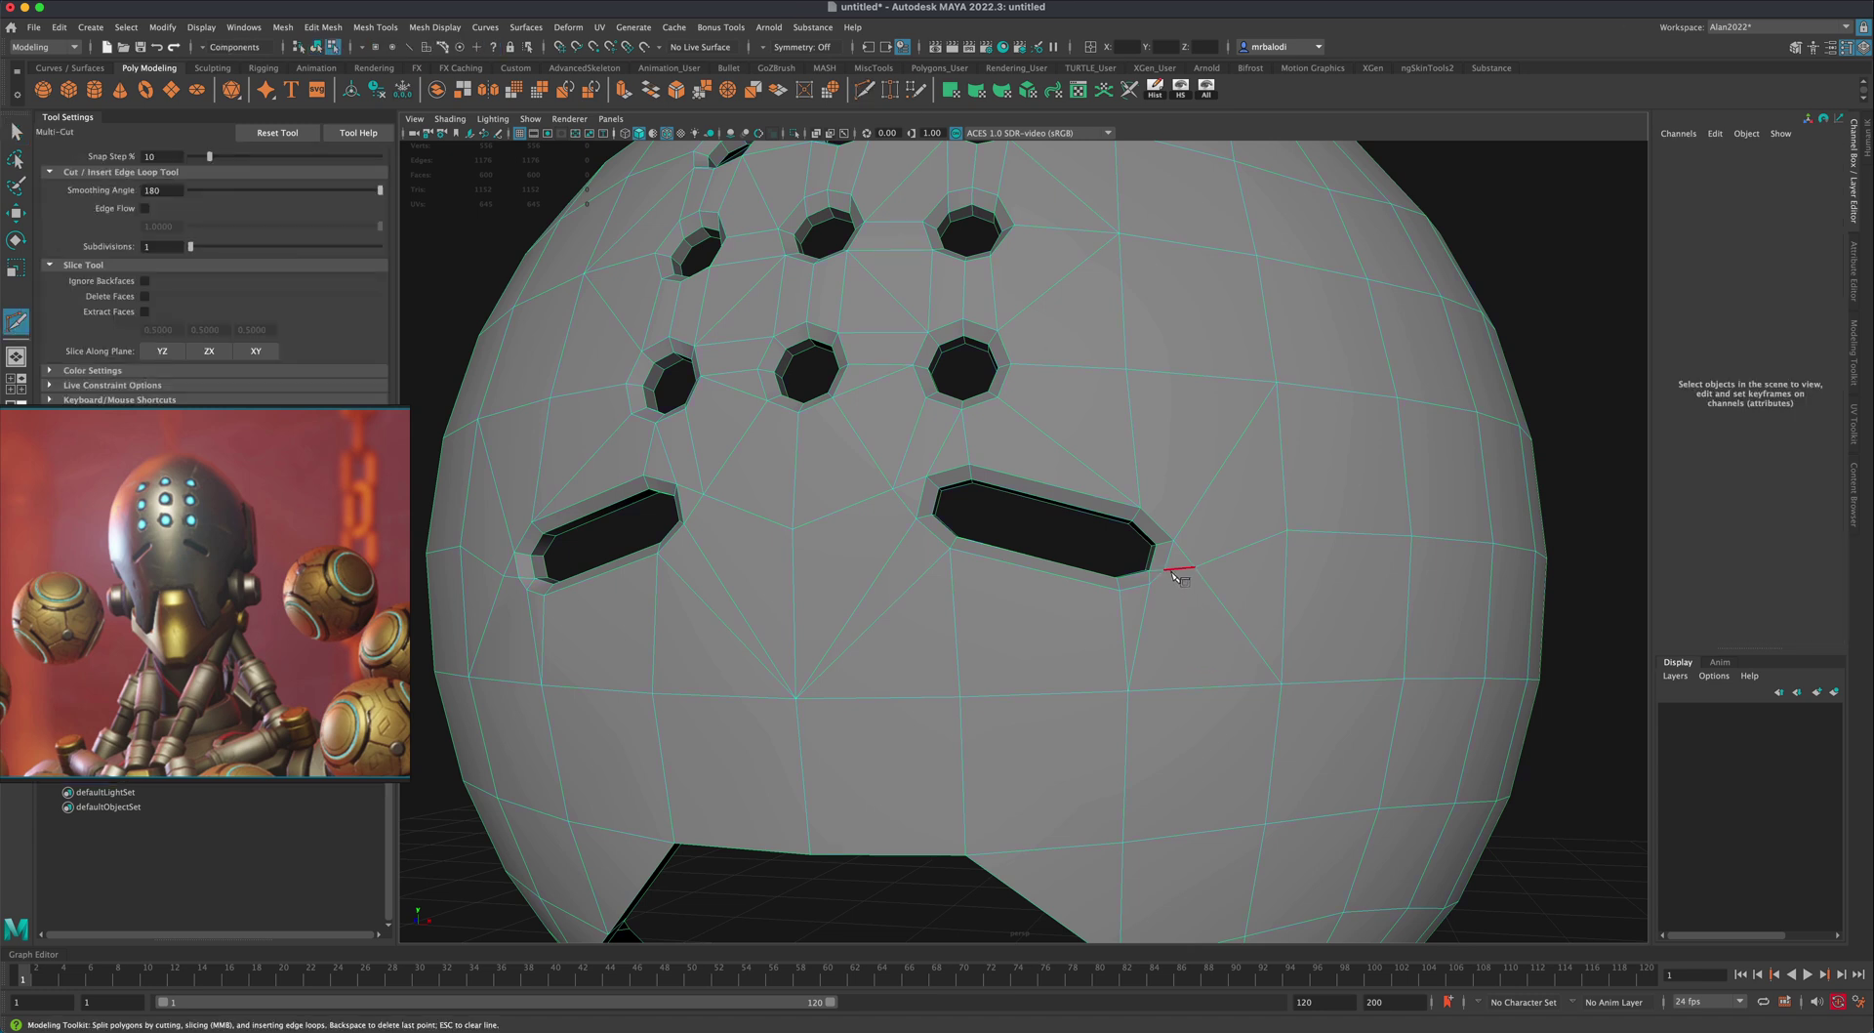
left_click(1164, 570)
right_click(1281, 684)
left_click(959, 696)
left_click_drag(624, 634, 656, 639, "alt")
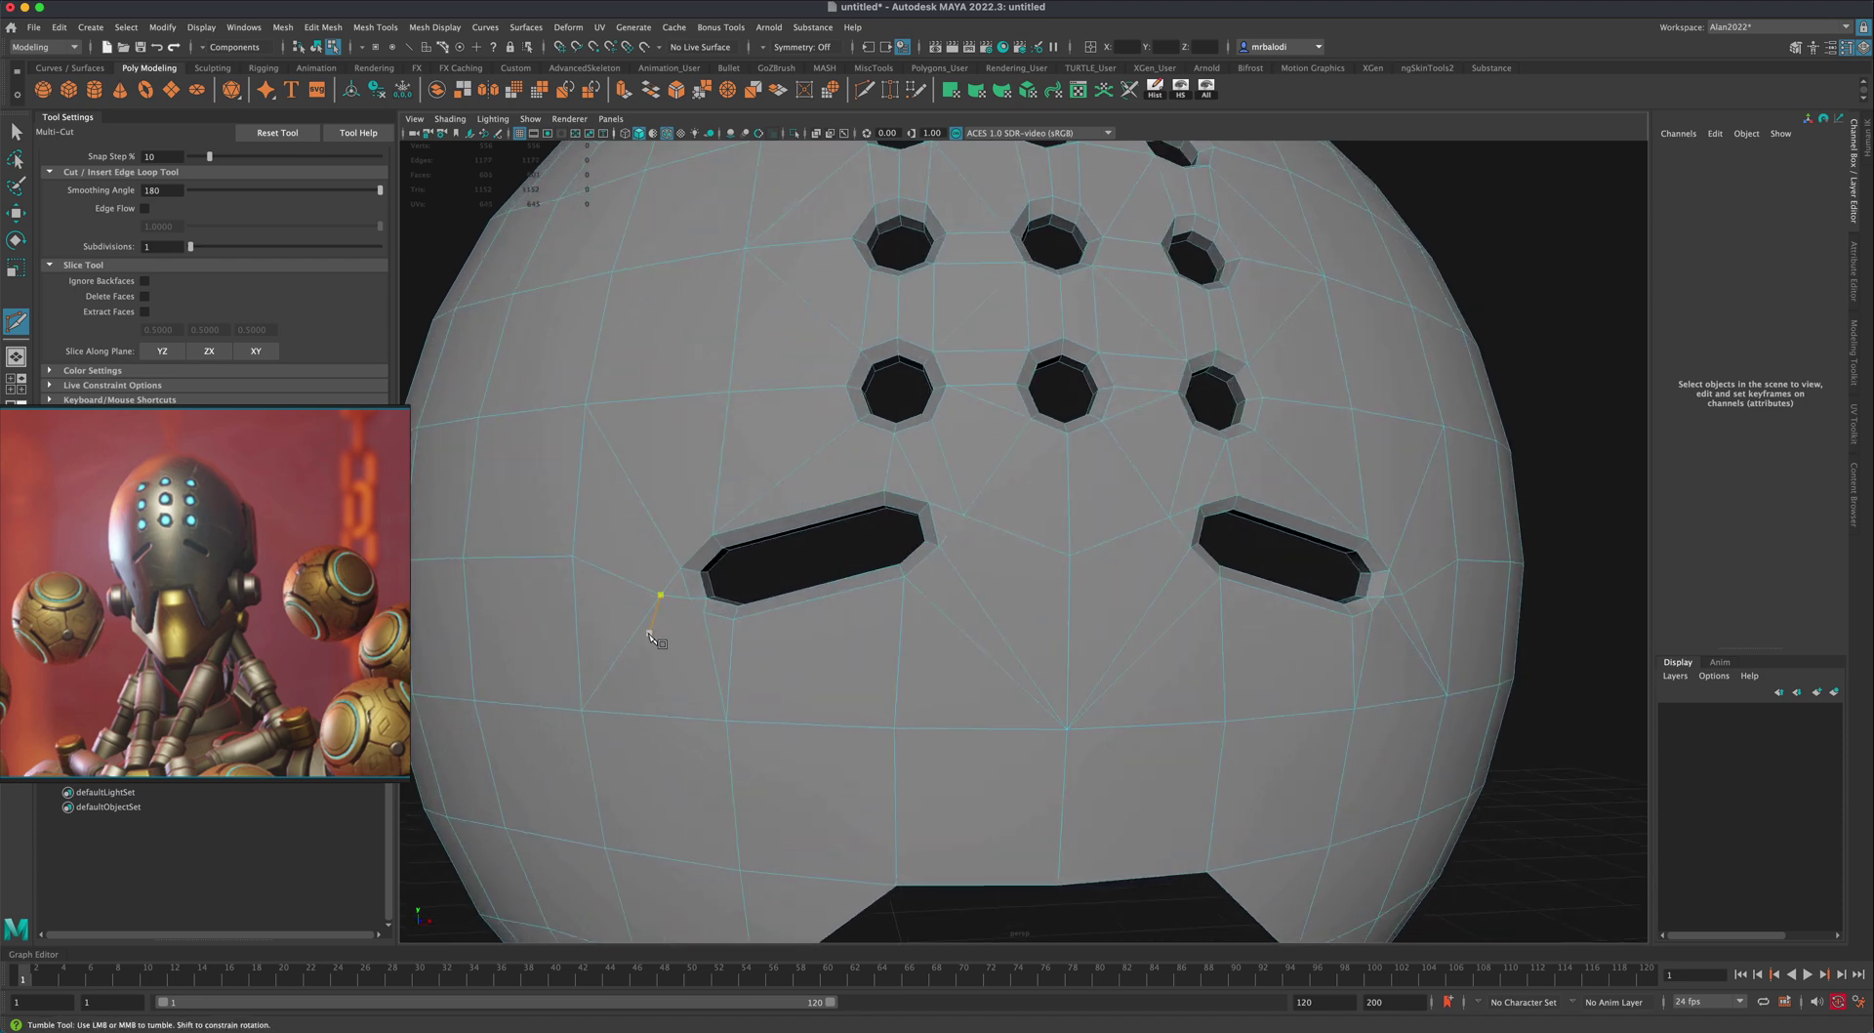
Step: Make the matching cut from the other eye slot's lower outer corner to the vertex diagonally below, and return to object mode
left_click(690, 598)
left_click(581, 710)
key("Return")
key("q")
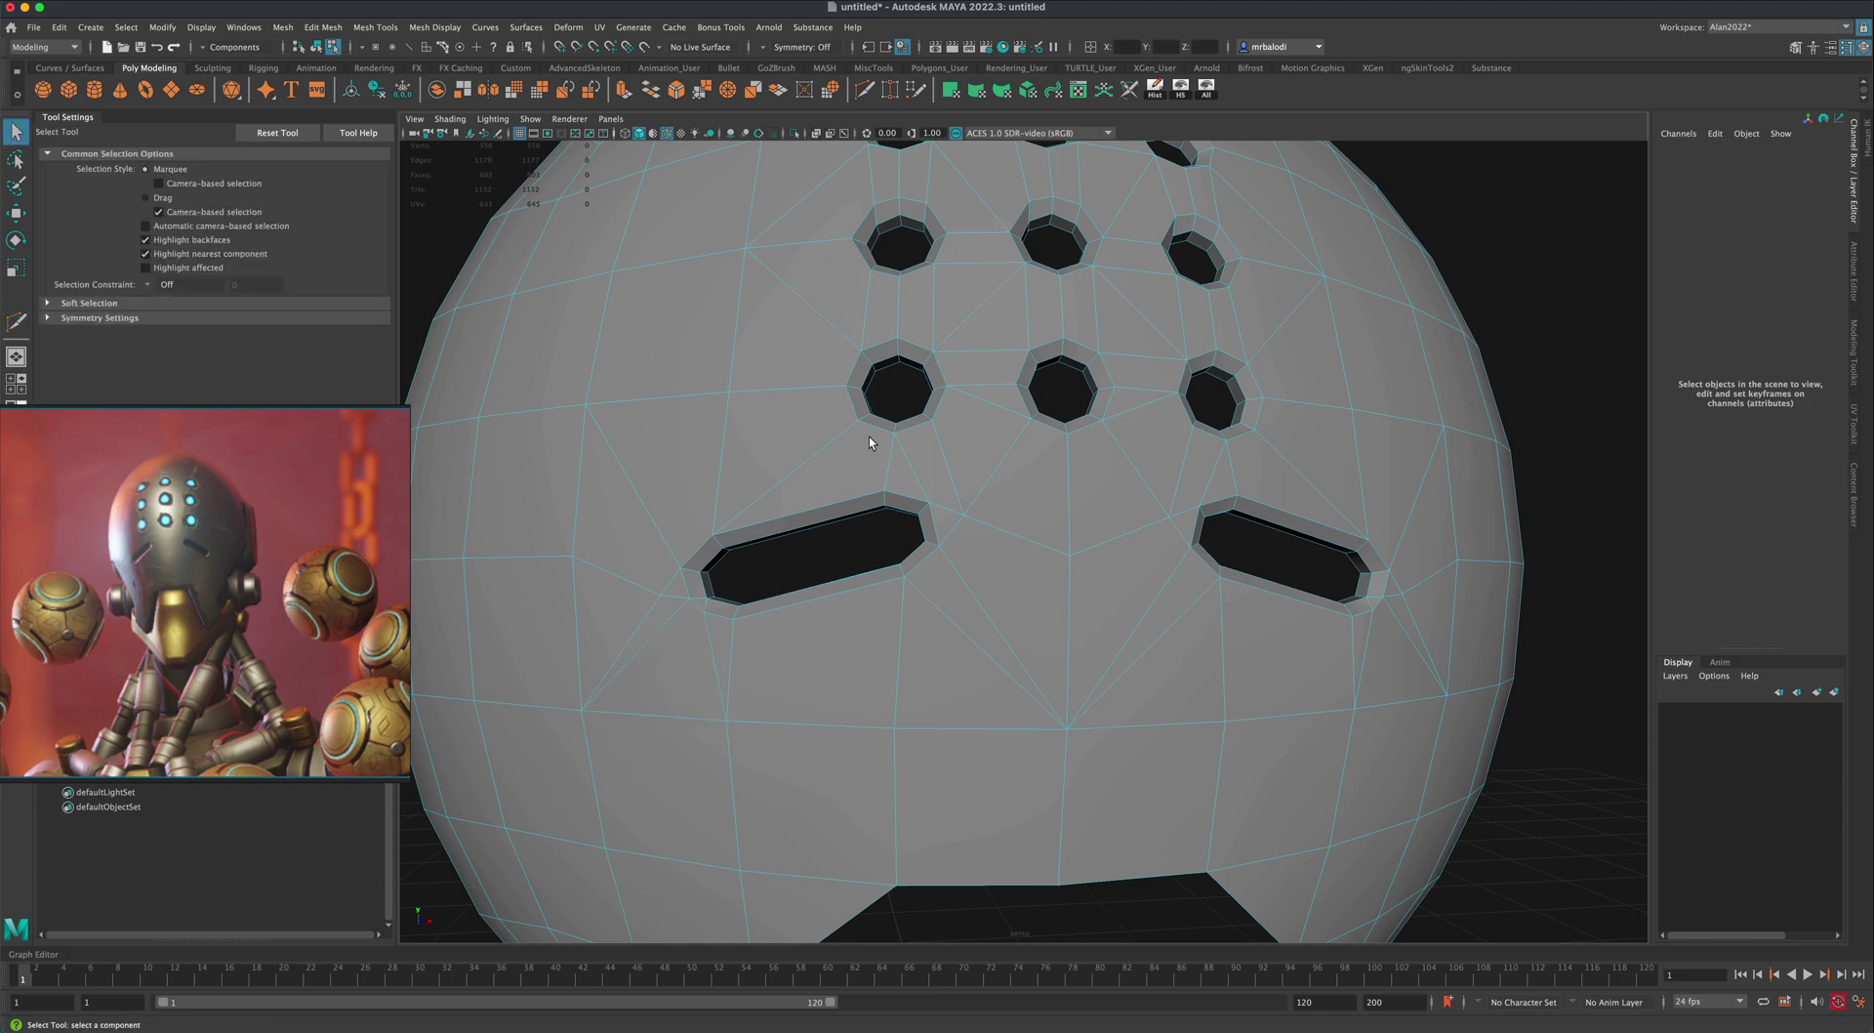
right_click(895, 450)
left_click(942, 429)
key("f")
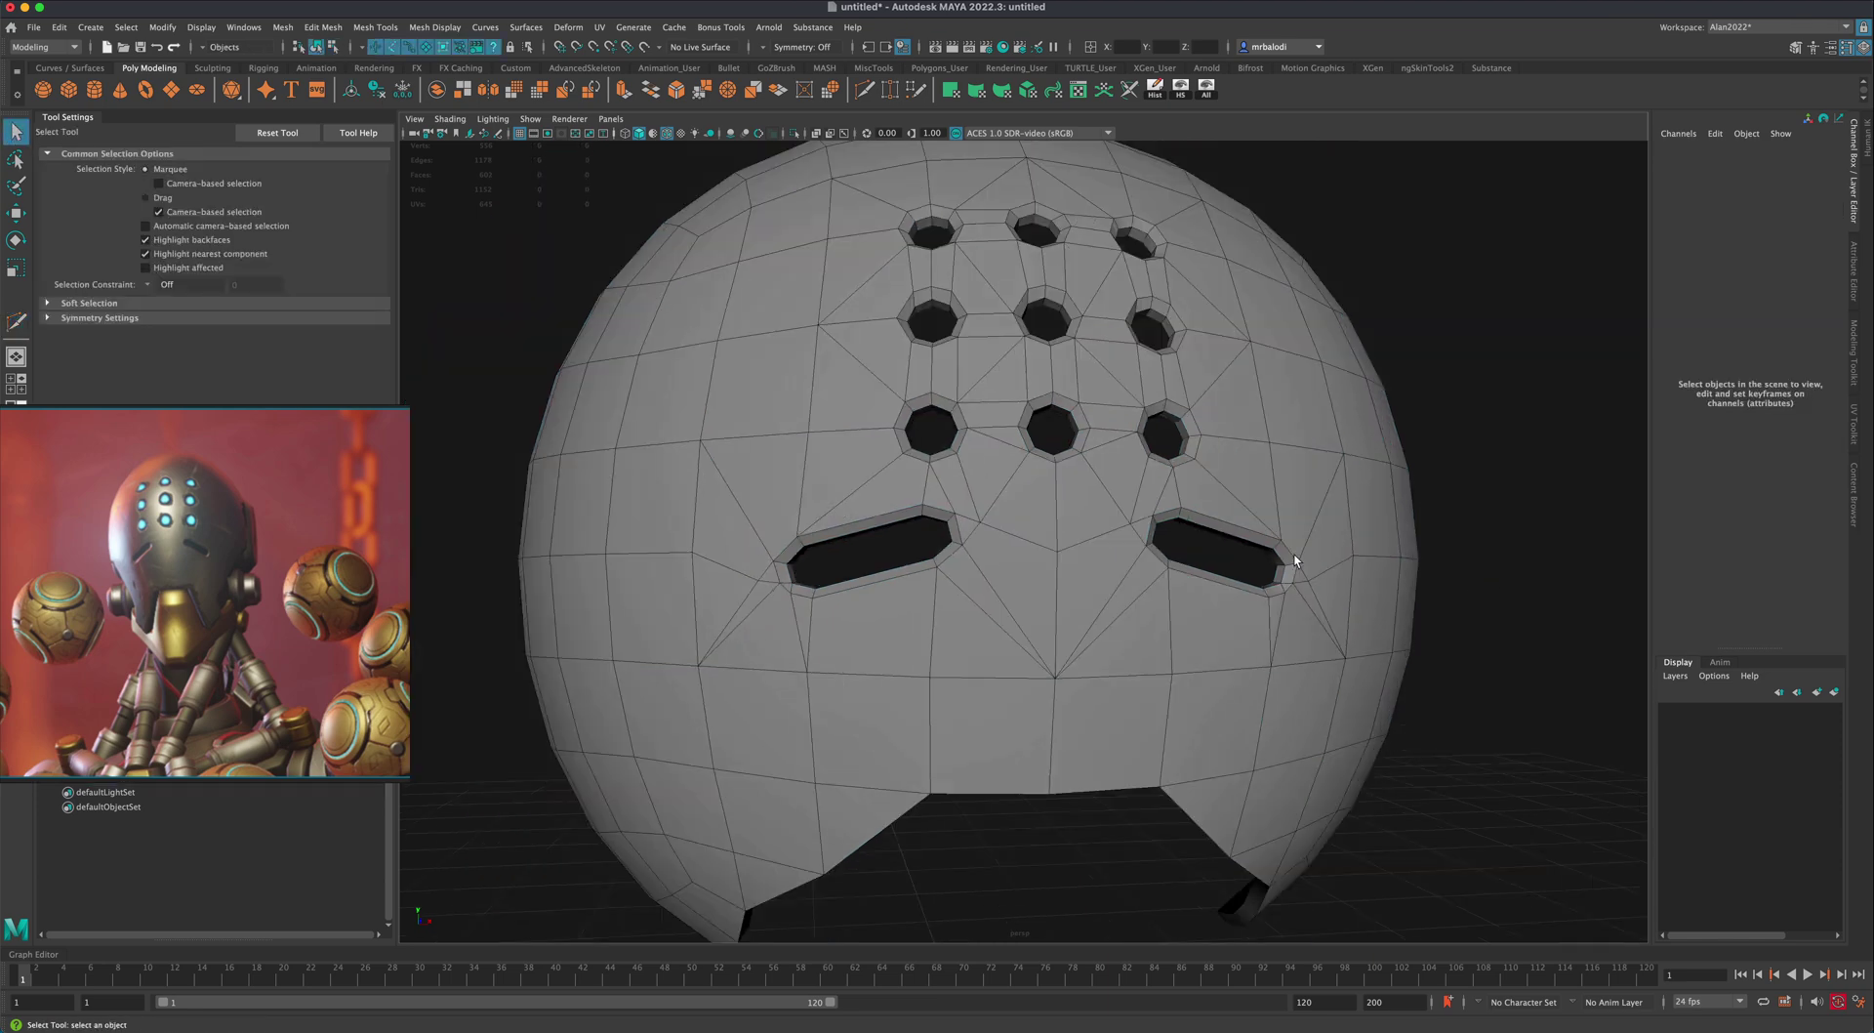
Step: Rerun Cleanup on the mask to look for remaining n-gons, and inspect the mesh around the eye slots and holes
left_click(283, 26)
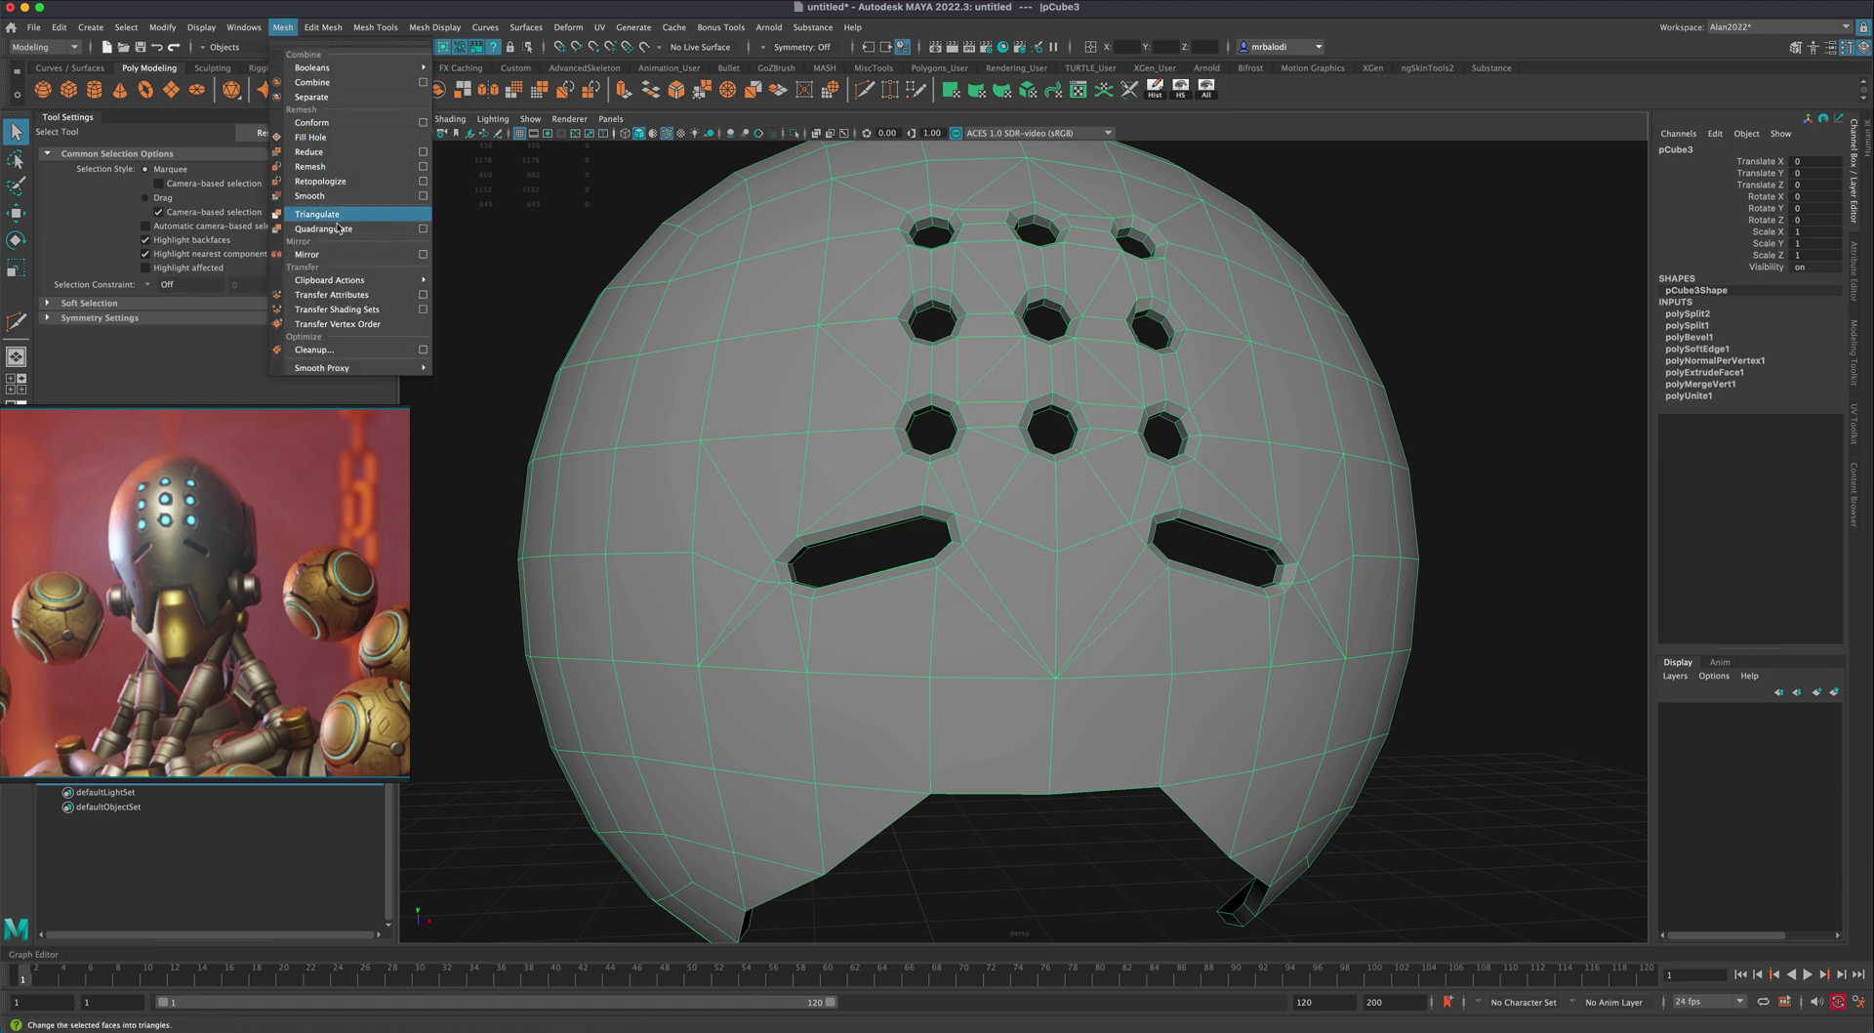
left_click(350, 353)
right_click_drag(1110, 601, 904, 553, "alt")
left_click_drag(1083, 550, 1054, 606, "alt")
middle_click_drag(954, 615, 987, 615, "alt")
scroll(932, 623, "up", 3)
left_click(915, 608)
key("f")
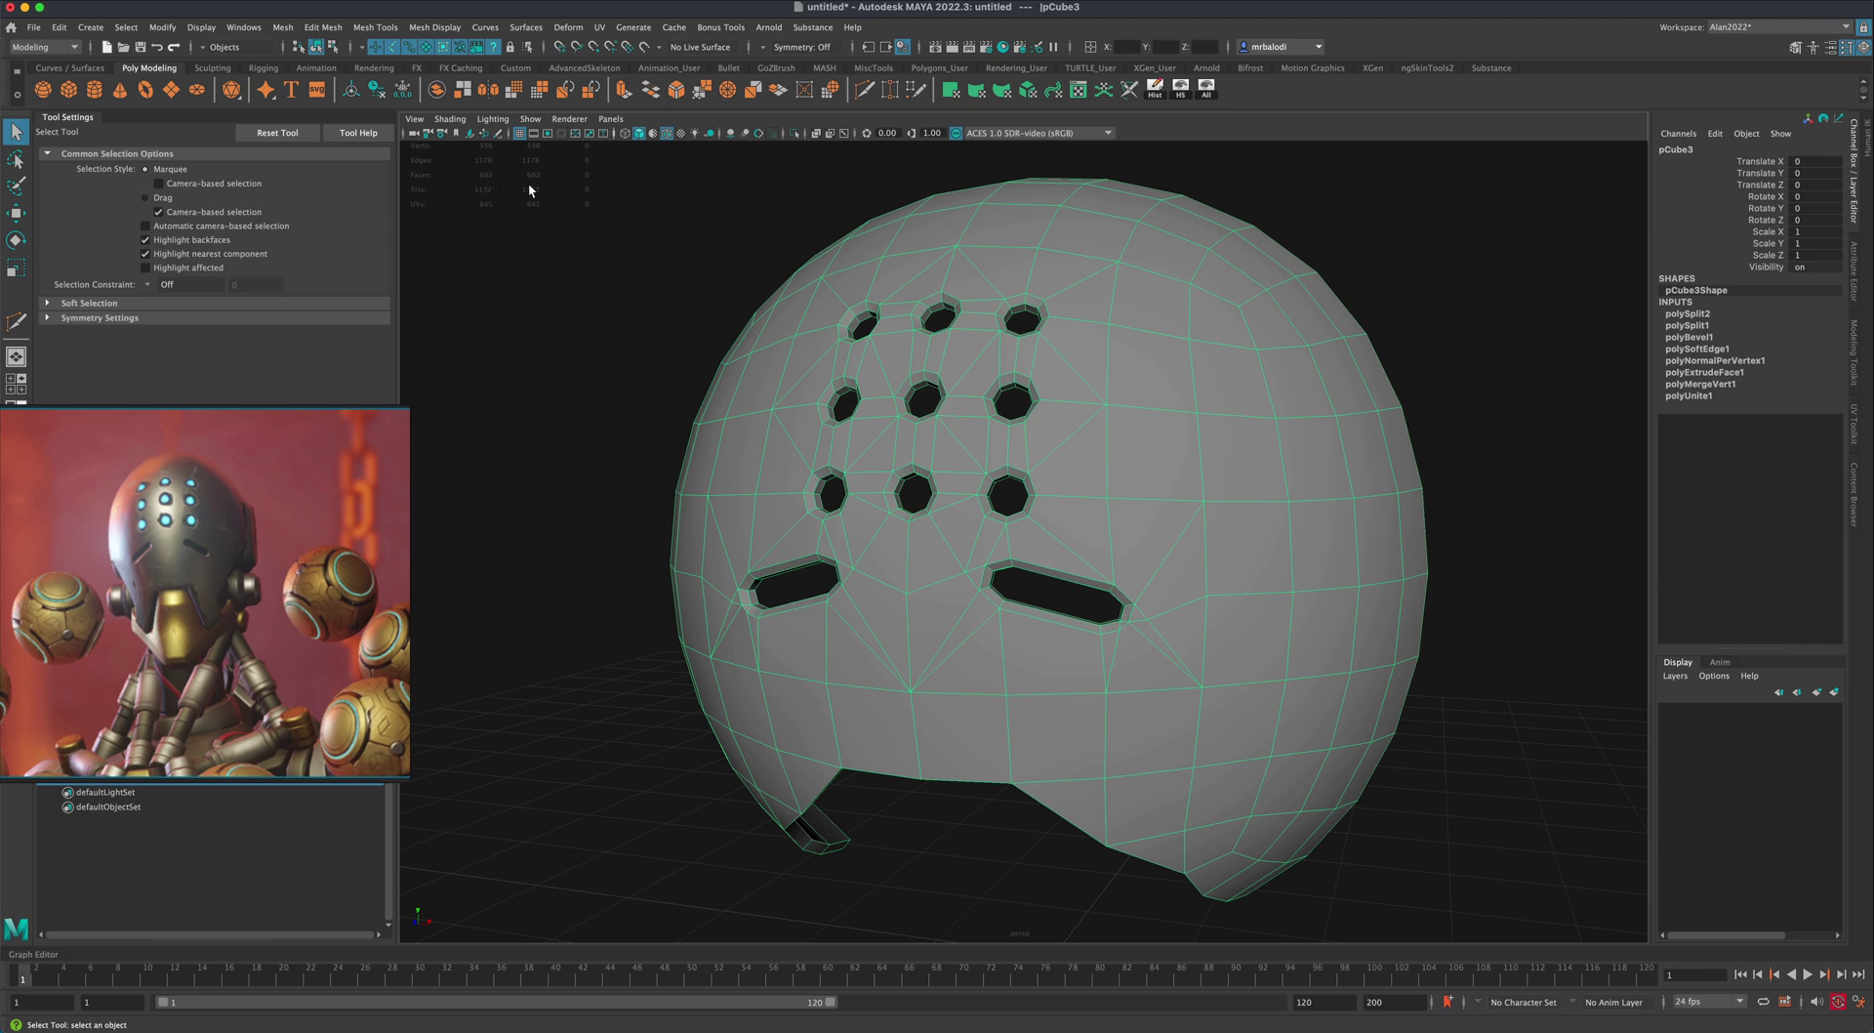
middle_click_drag(594, 337, 606, 344, "alt")
left_click_drag(901, 429, 757, 436, "alt")
left_click_drag(1127, 493, 1126, 486, "alt")
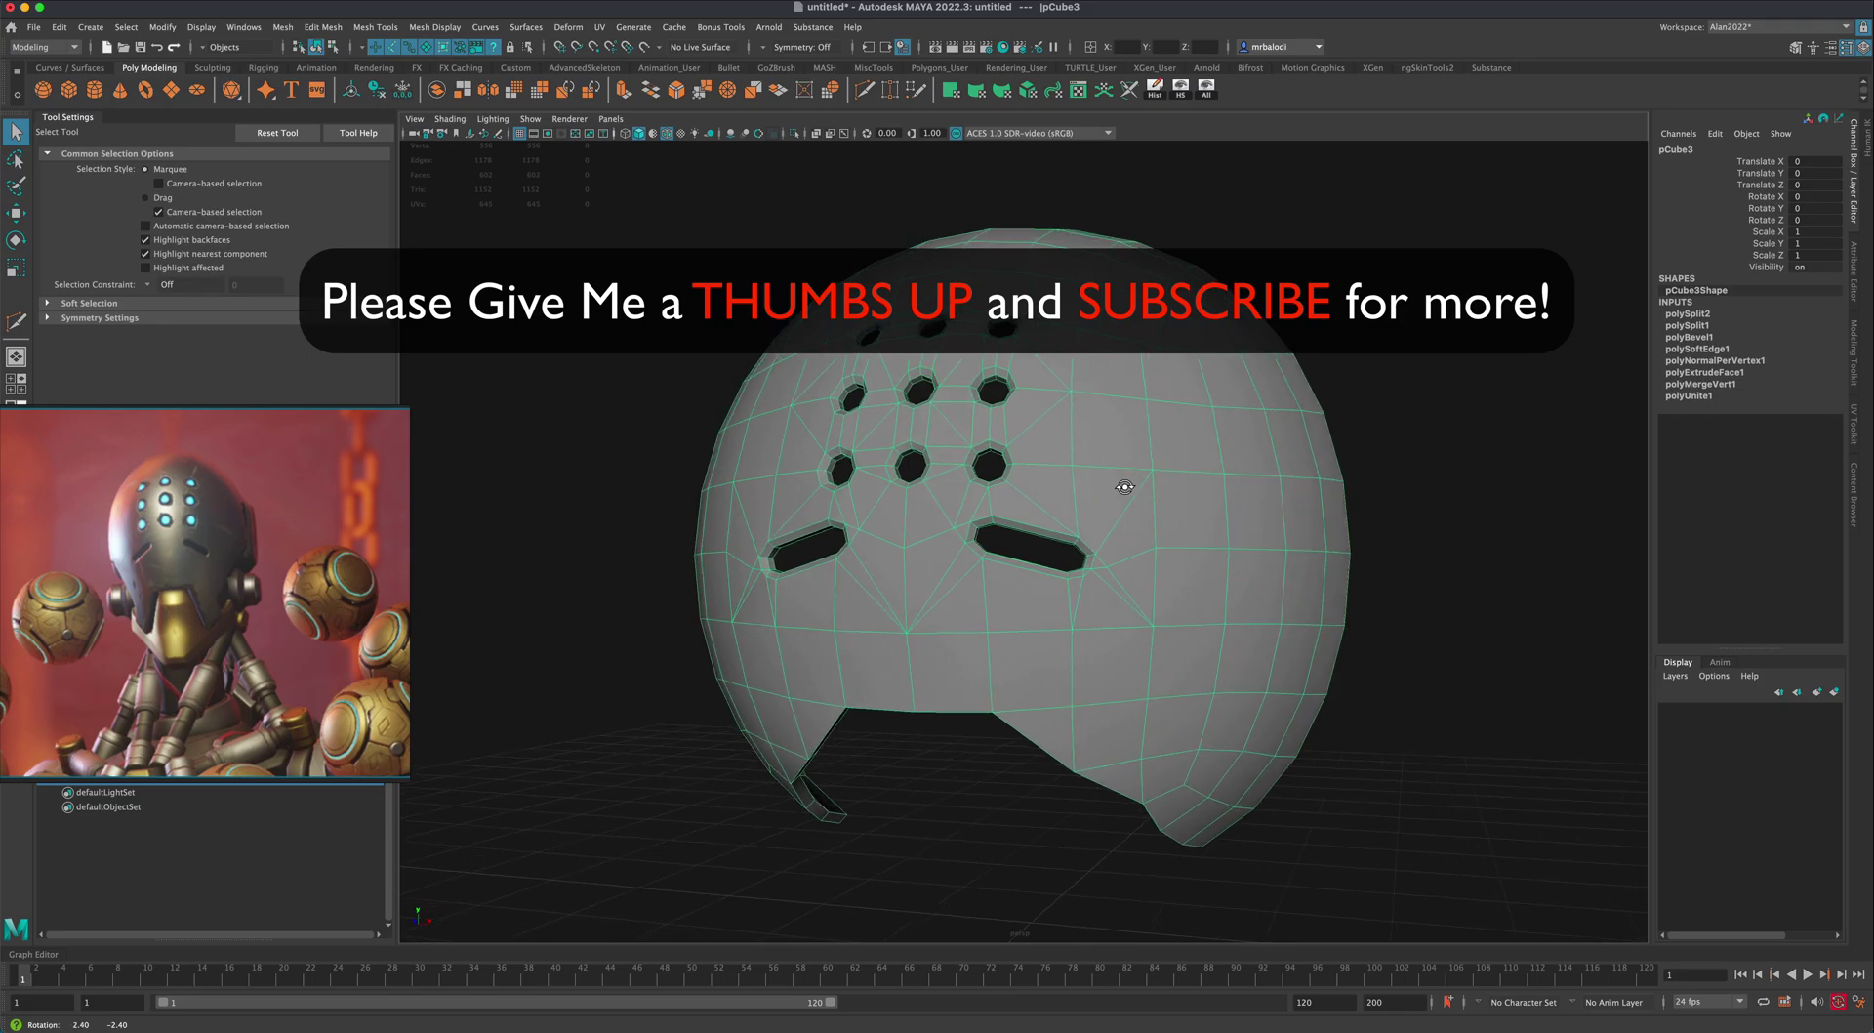